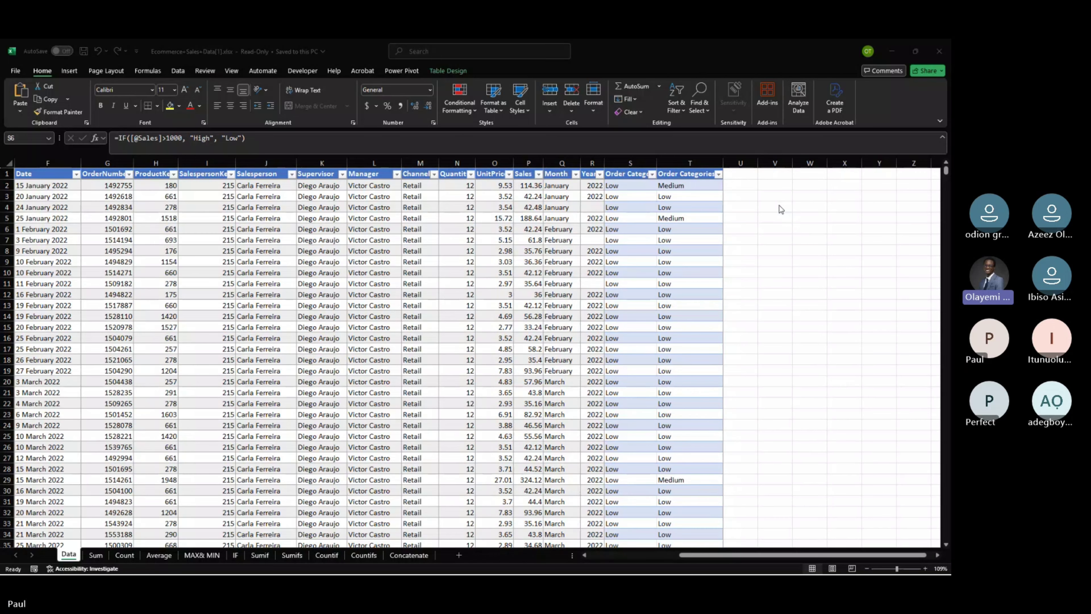
Look over the sales table's columns on the Data sheet, from the order dates to the order category columns.
scroll(775, 219, "right", 1)
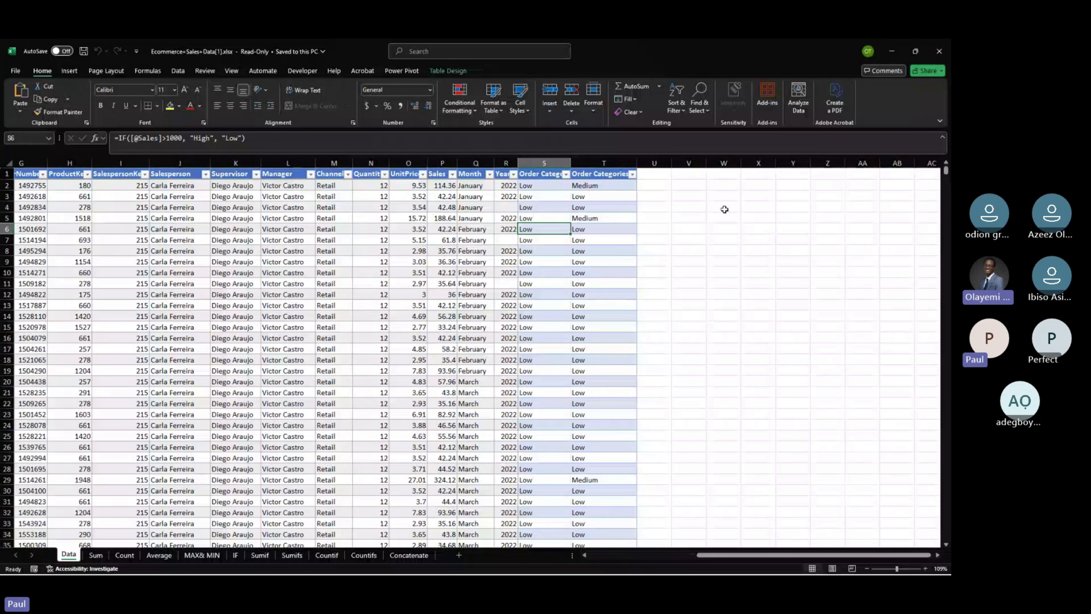
scroll(725, 209, "right", 3)
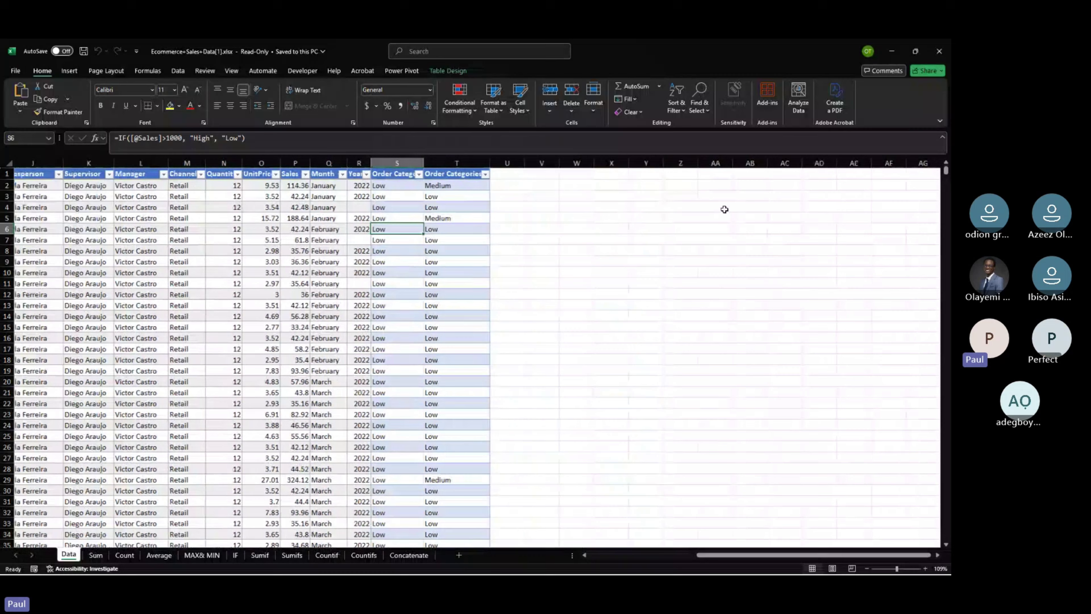
scroll(442, 202, "right", 1)
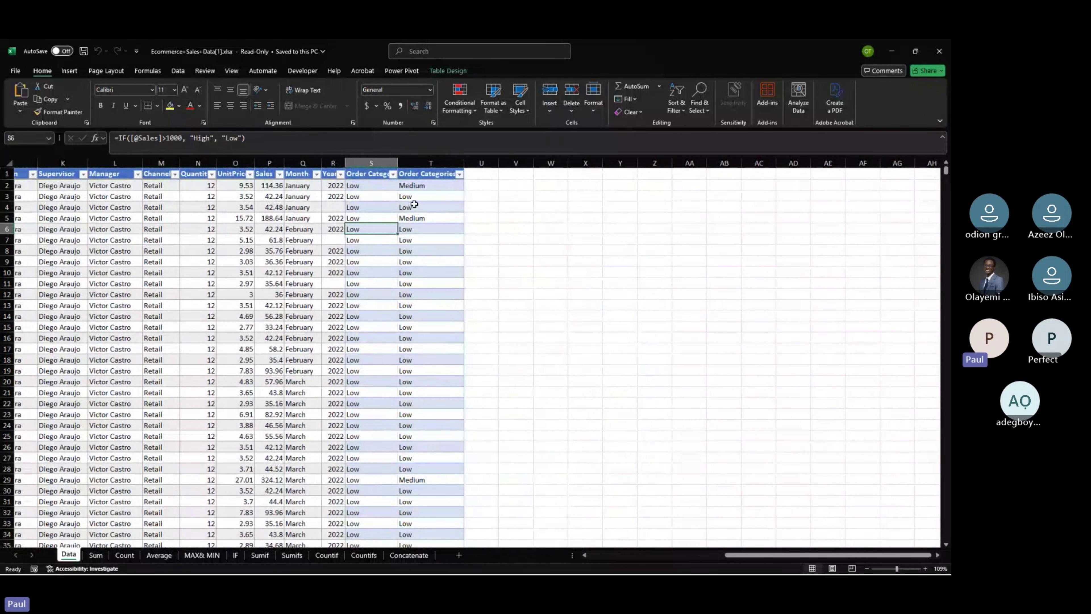
scroll(414, 204, "down", 2)
scroll(414, 204, "left", 1)
scroll(414, 204, "up", 3)
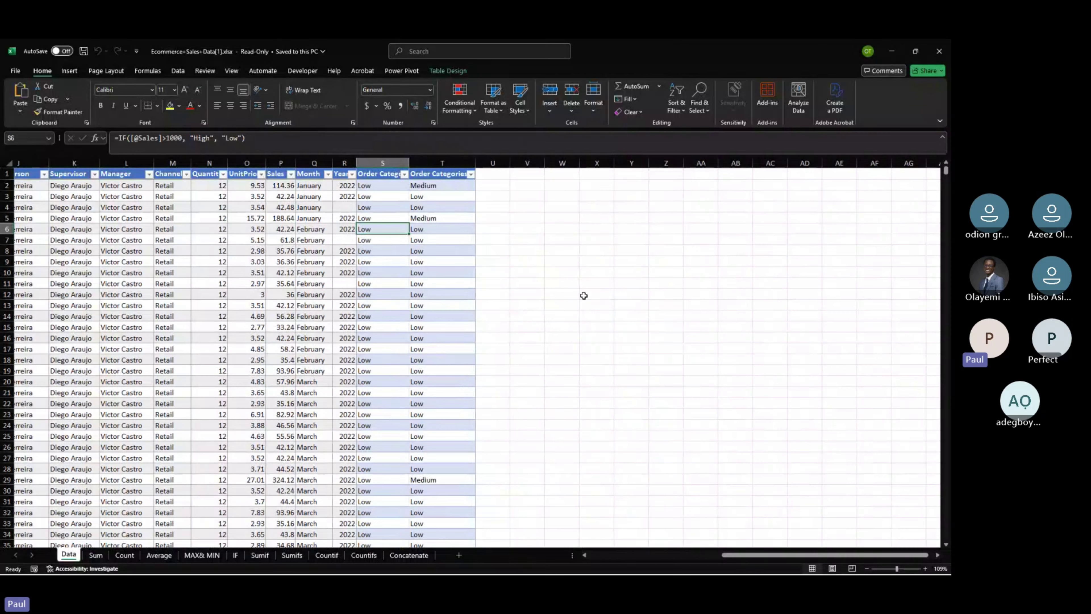
scroll(583, 295, "left", 3)
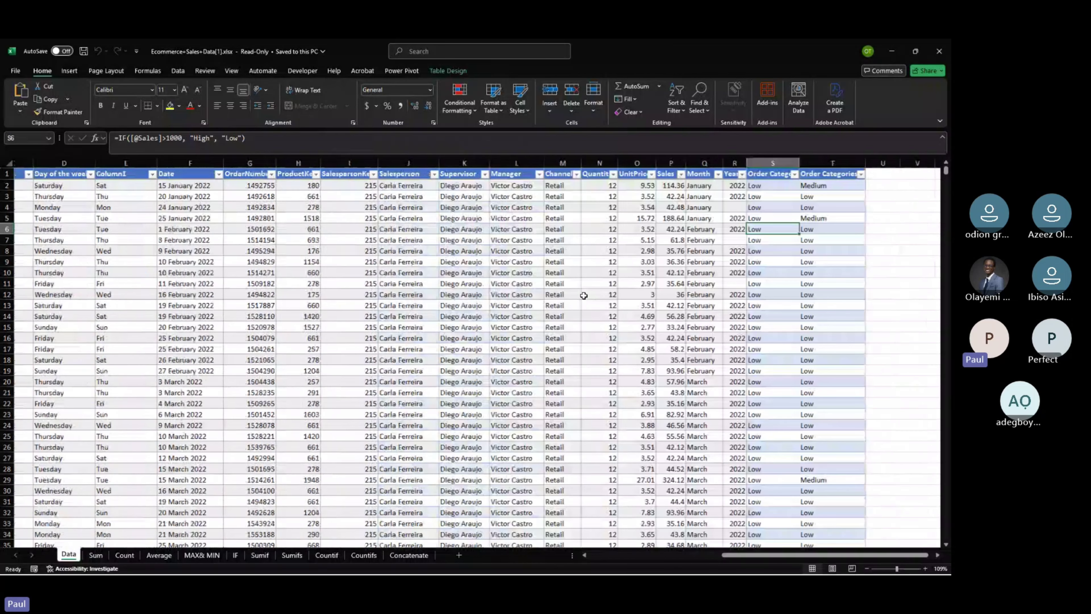
scroll(584, 295, "left", 3)
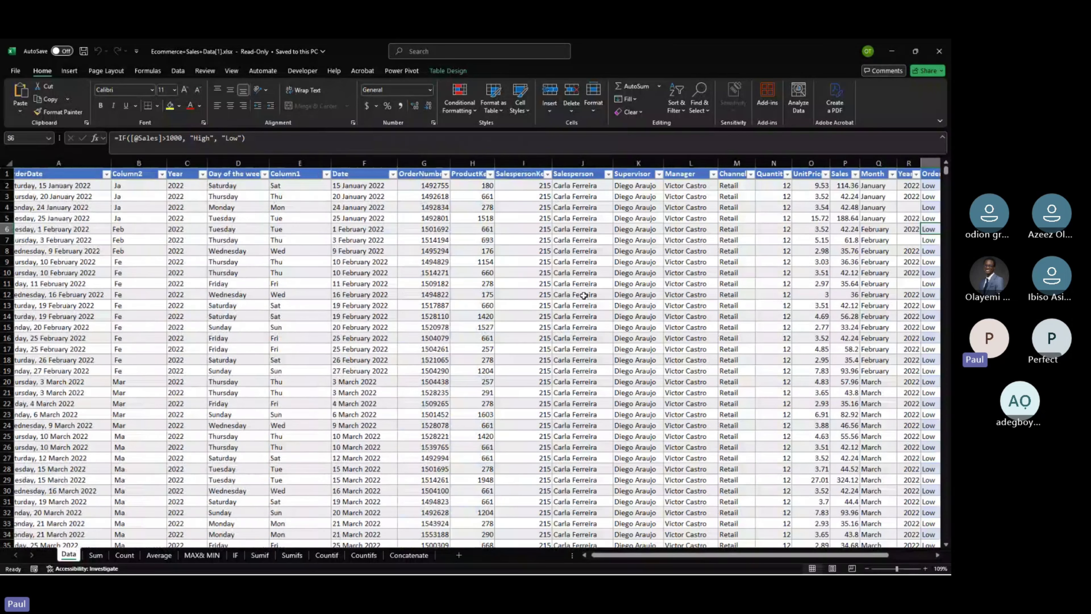
scroll(584, 295, "right", 3)
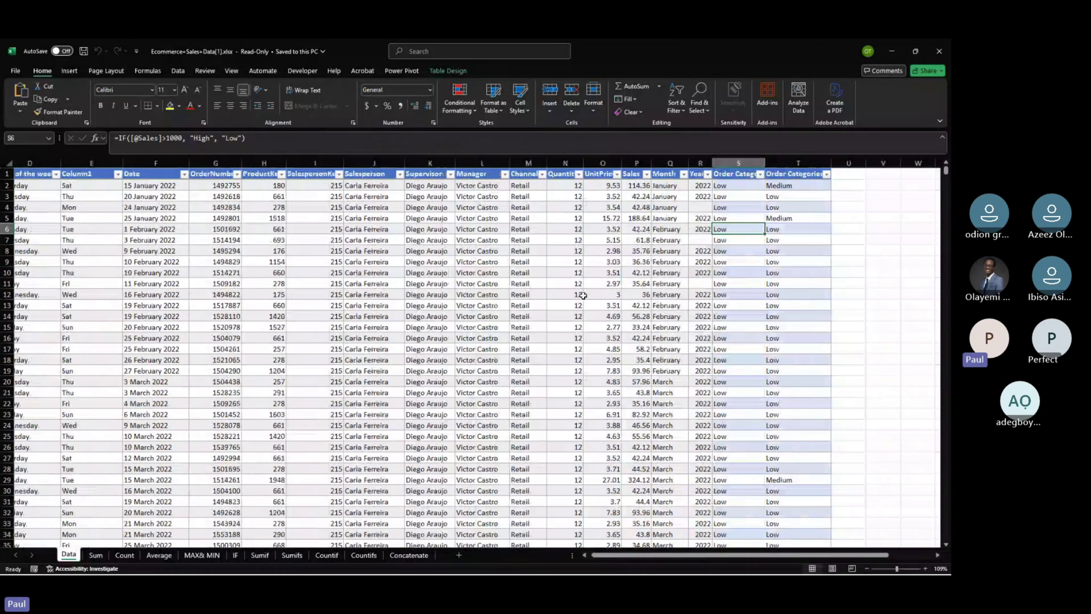
scroll(583, 295, "right", 3)
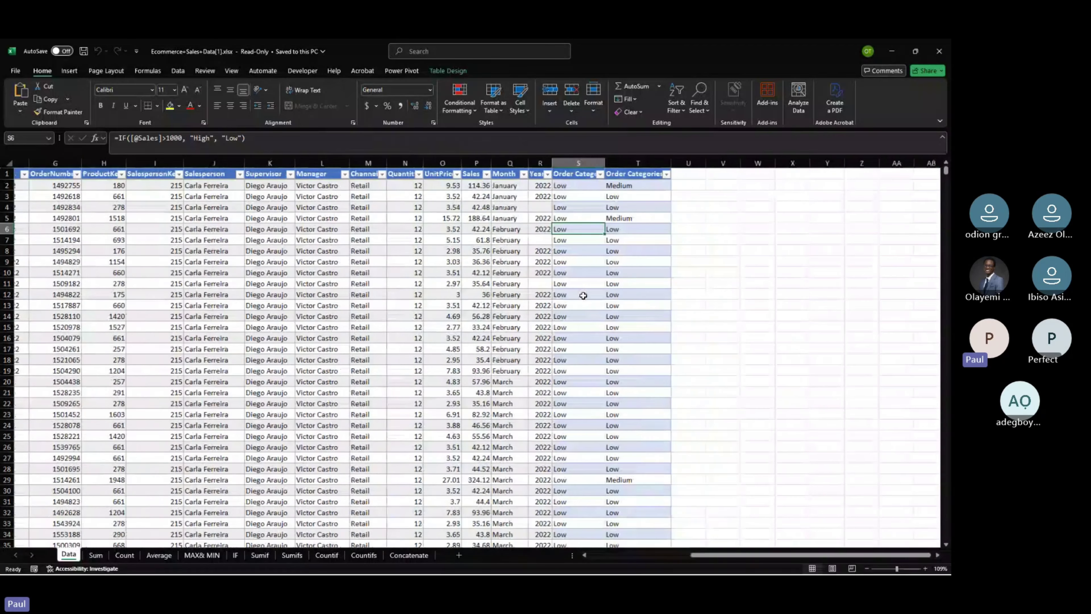
Copy the Order Categories formula in T8 and try to paste it into an empty cell beside the table.
left_click(683, 195)
left_click(713, 196)
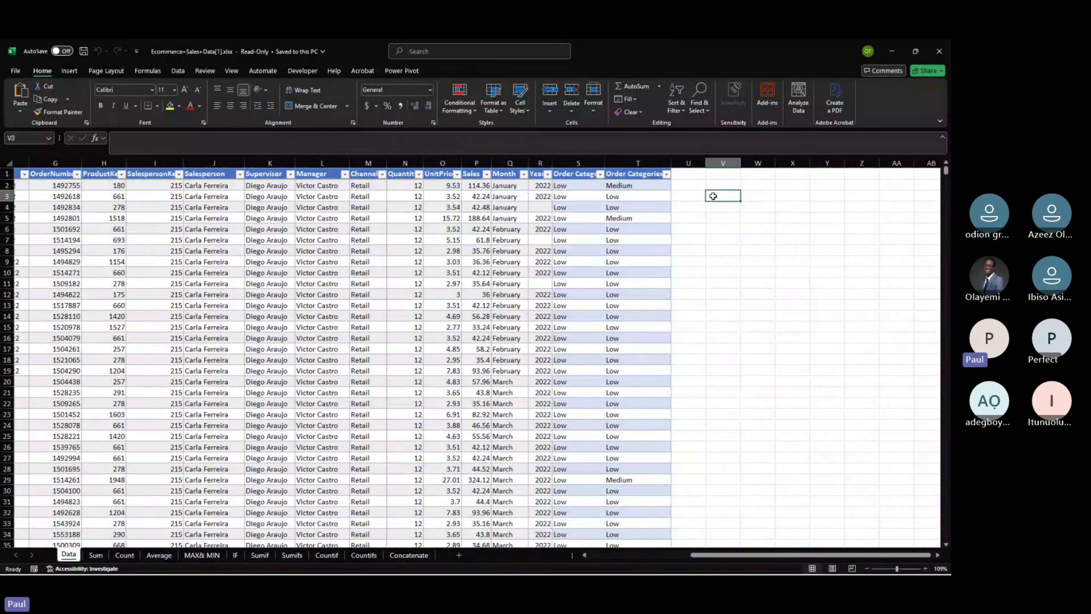
right_click(713, 197)
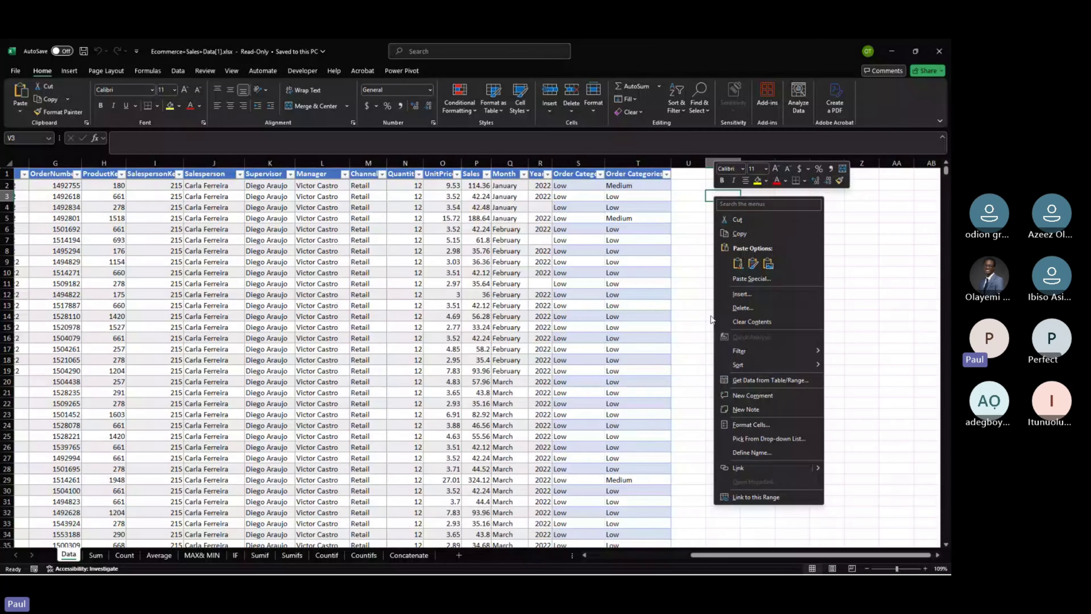
left_click(663, 251)
key("ctrl+c")
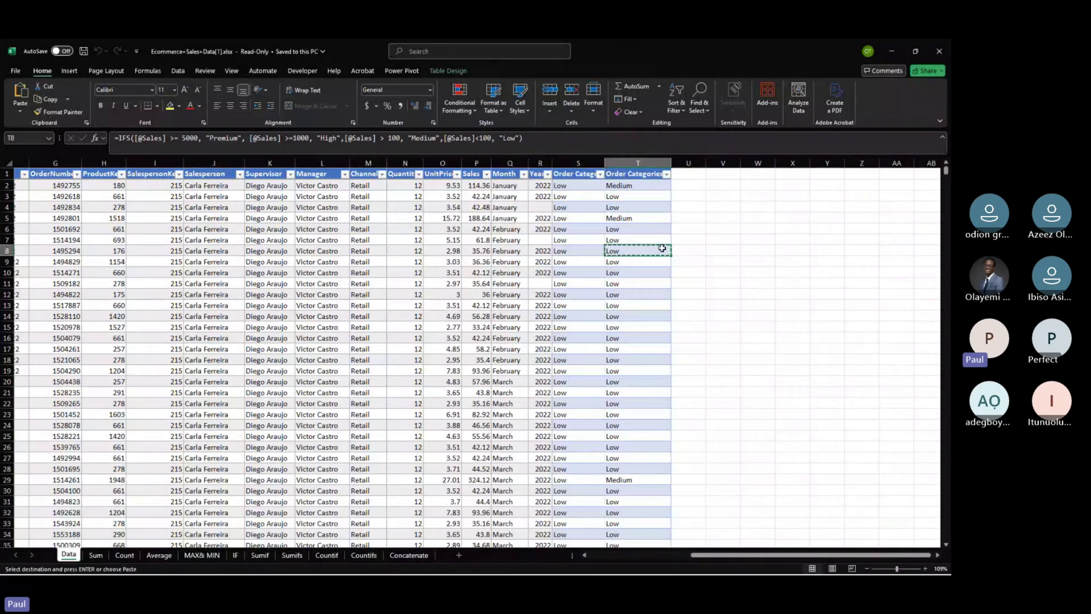
left_click(690, 252)
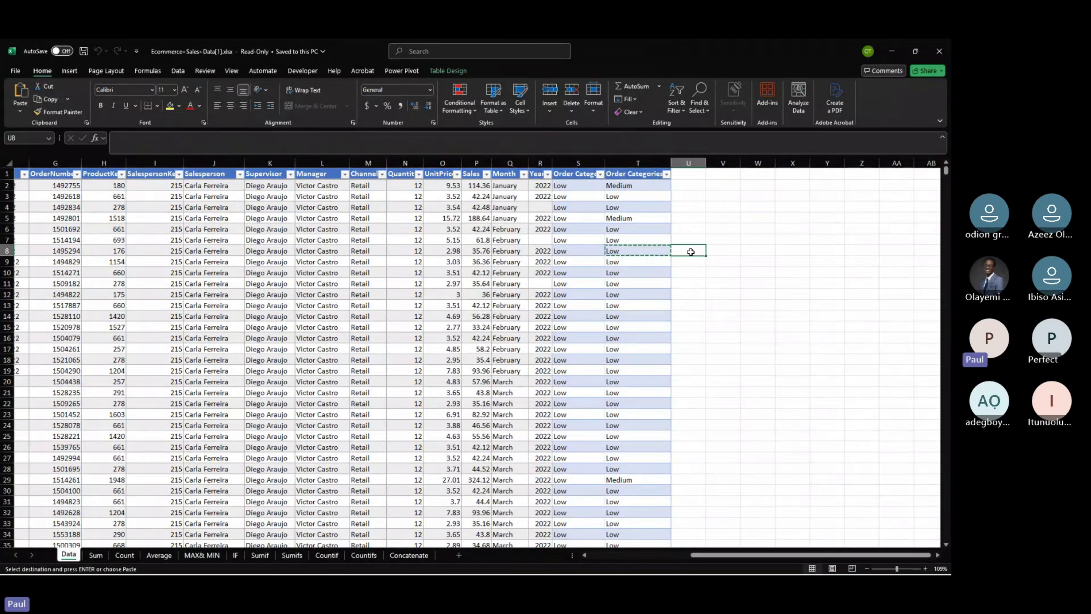
right_click(719, 252)
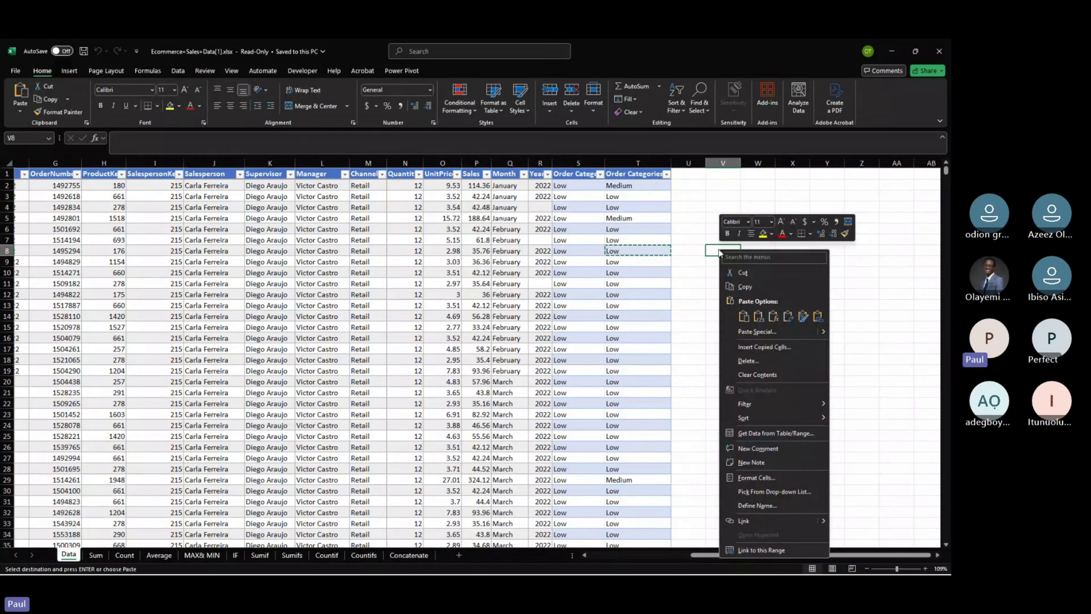
mouse_move(791, 331)
left_click(758, 317)
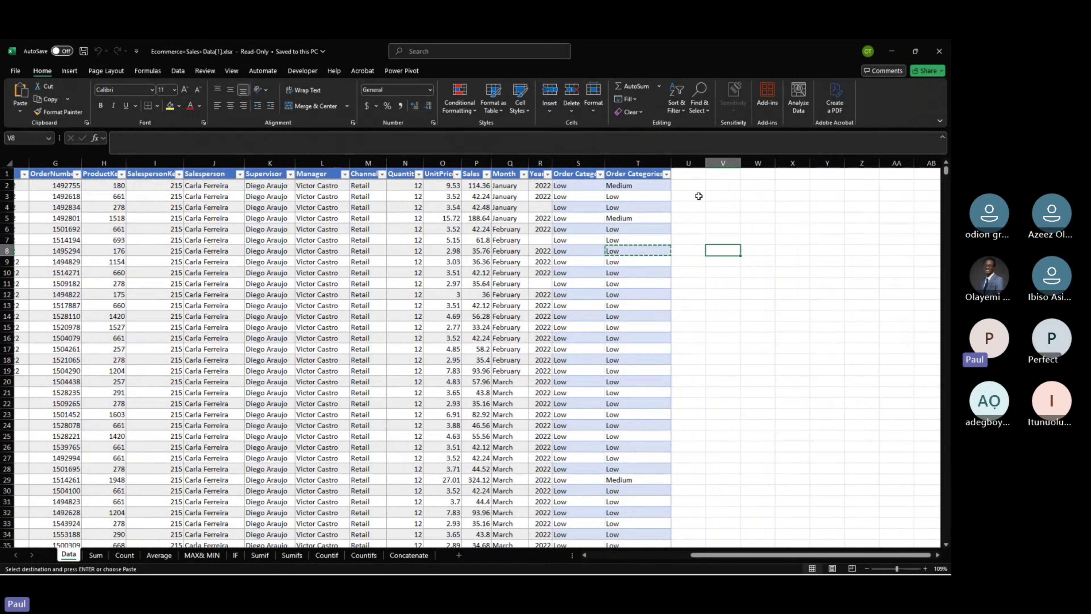
right_click(699, 196)
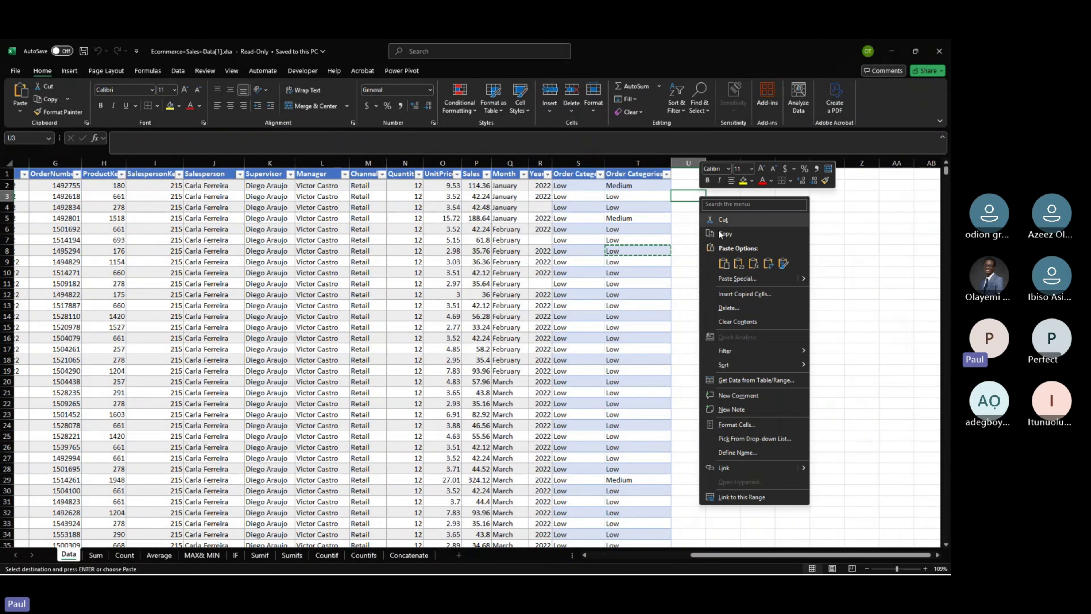
left_click(724, 263)
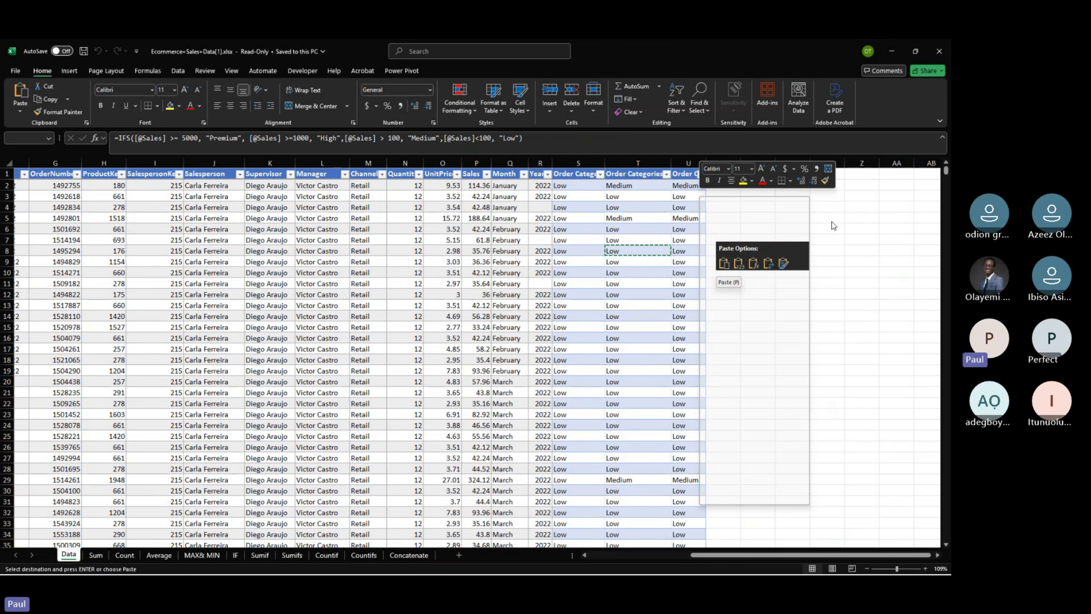
key("Escape")
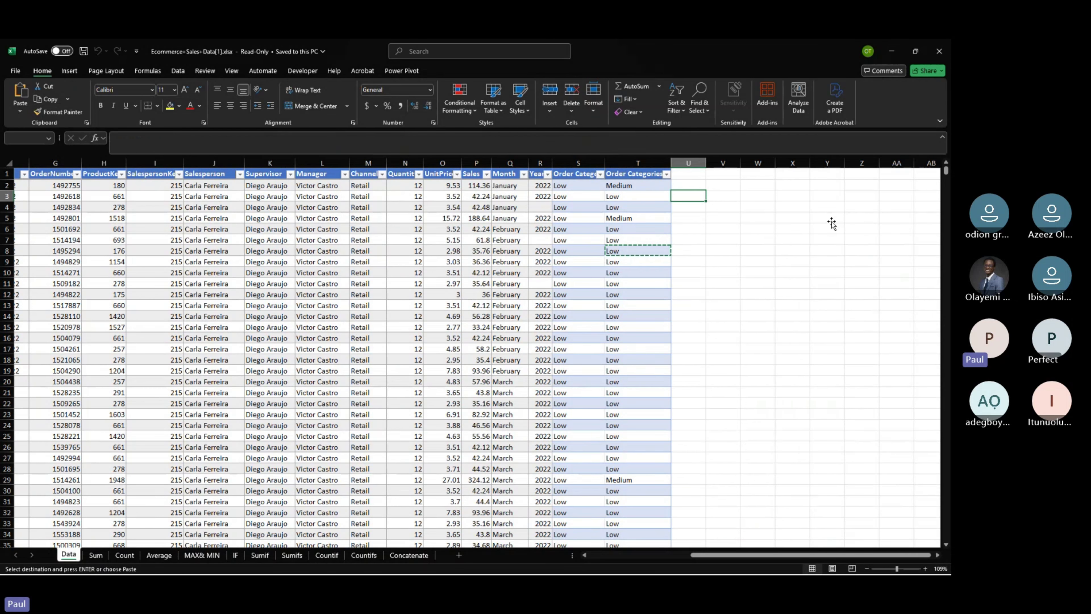
Enter 3 in cell AB5 and 5 in cell AB6, in the empty area beyond the table.
left_click(831, 222)
scroll(831, 222, "right", 5)
left_click(558, 219)
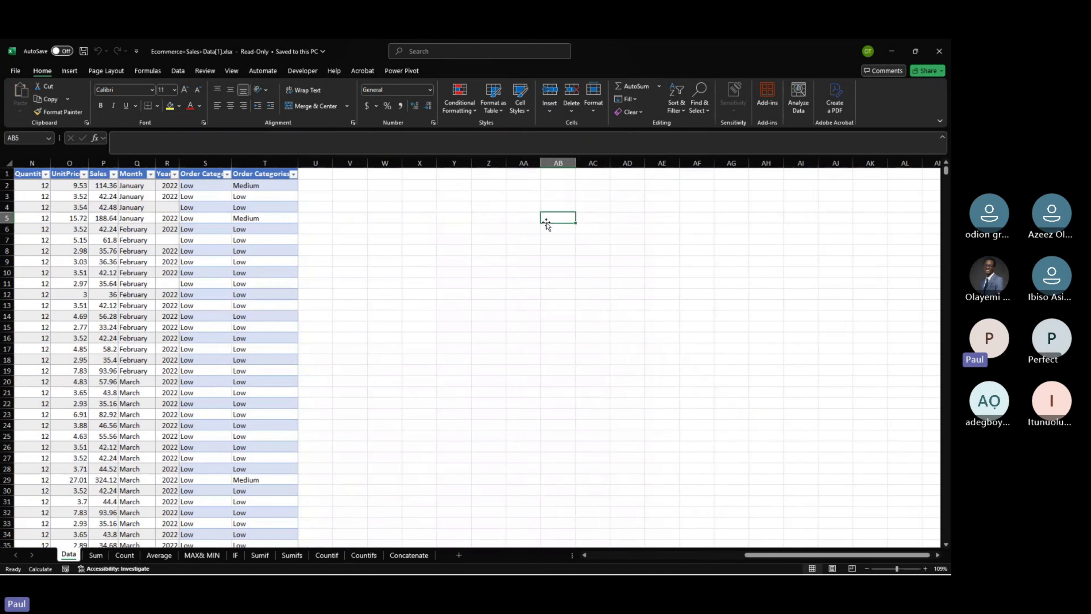
type("3")
key("Return")
type("5")
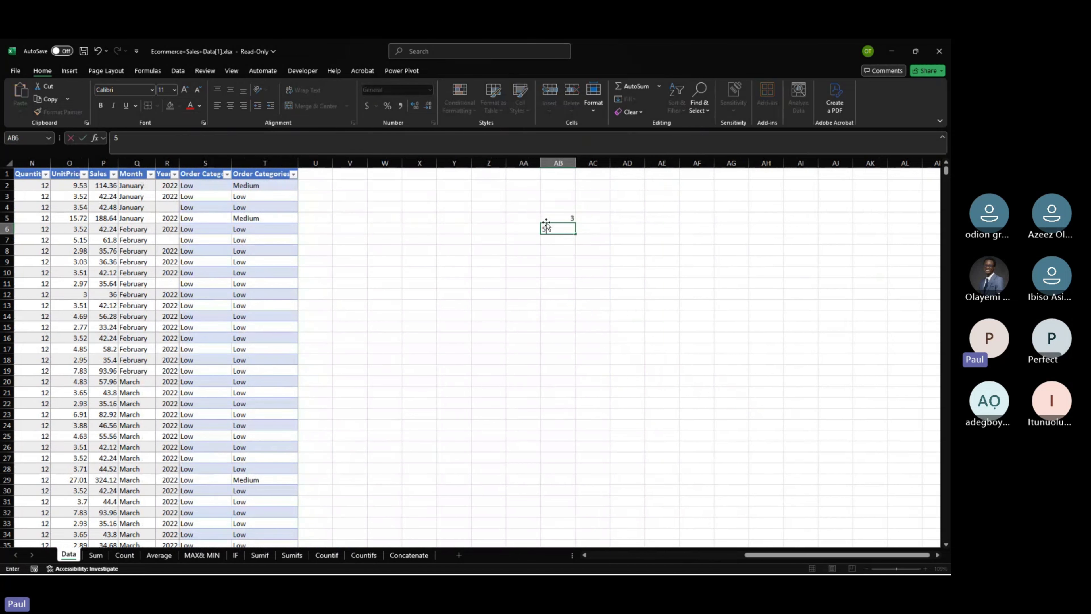
Enter the formula =AB6+AB5 in cell AD6 to add the two numbers.
left_click(627, 233)
type("=")
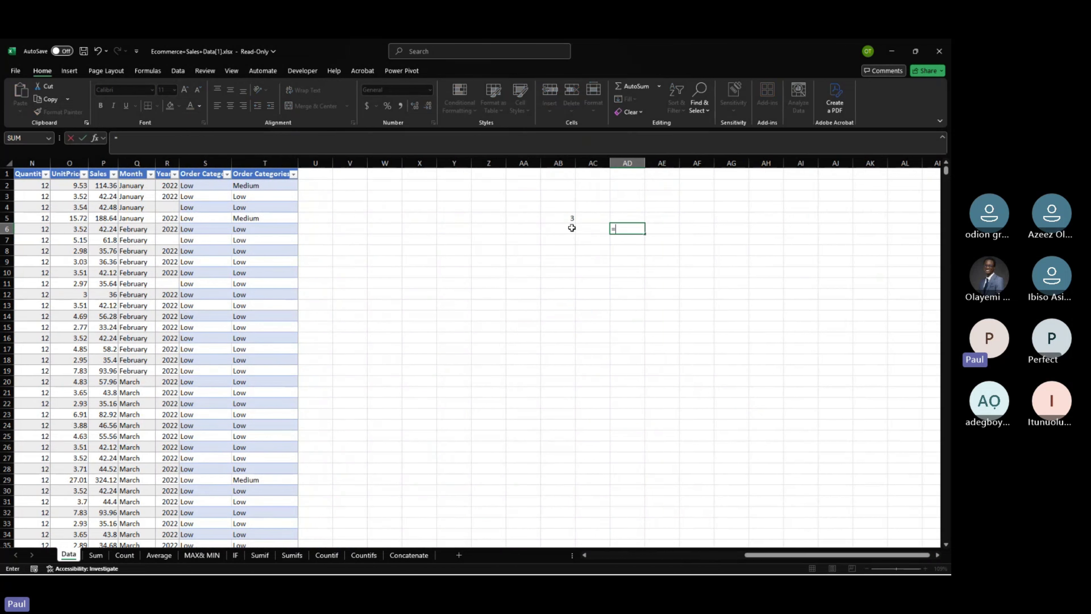
left_click(572, 228)
type("+")
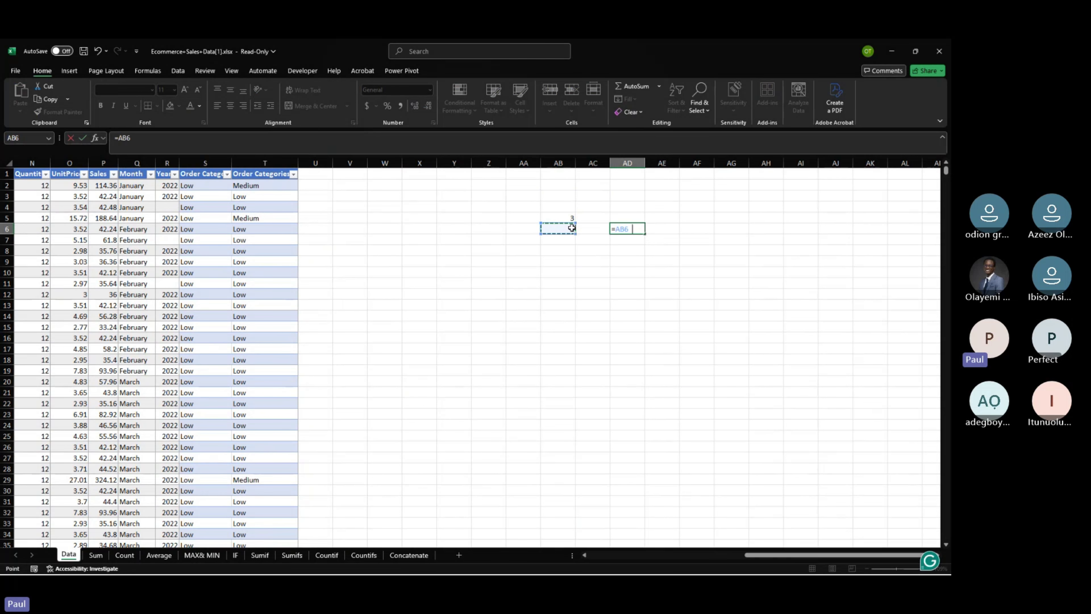
left_click(567, 217)
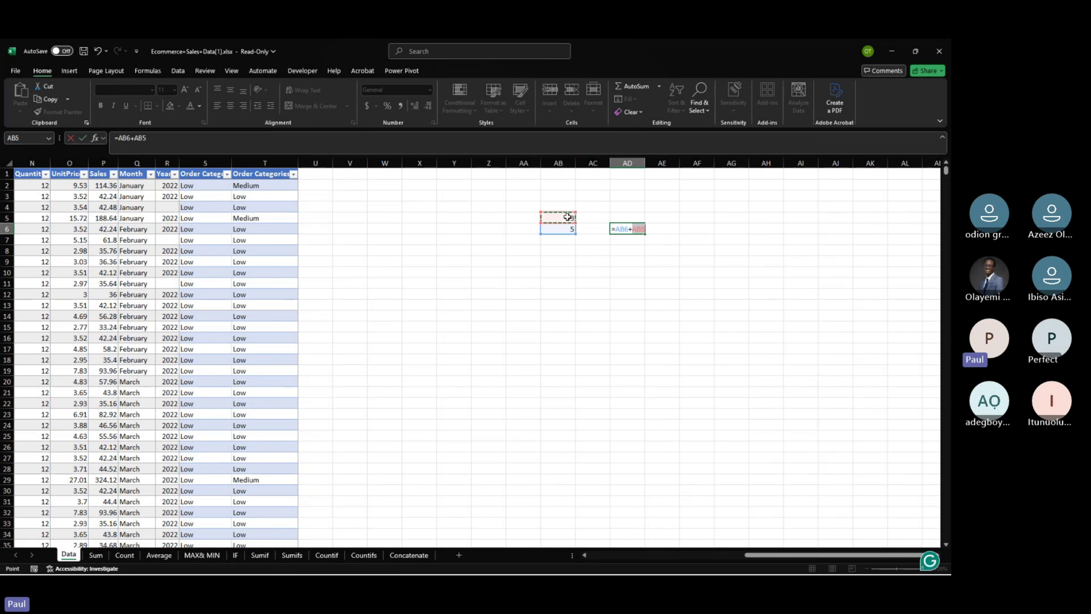
key("Return")
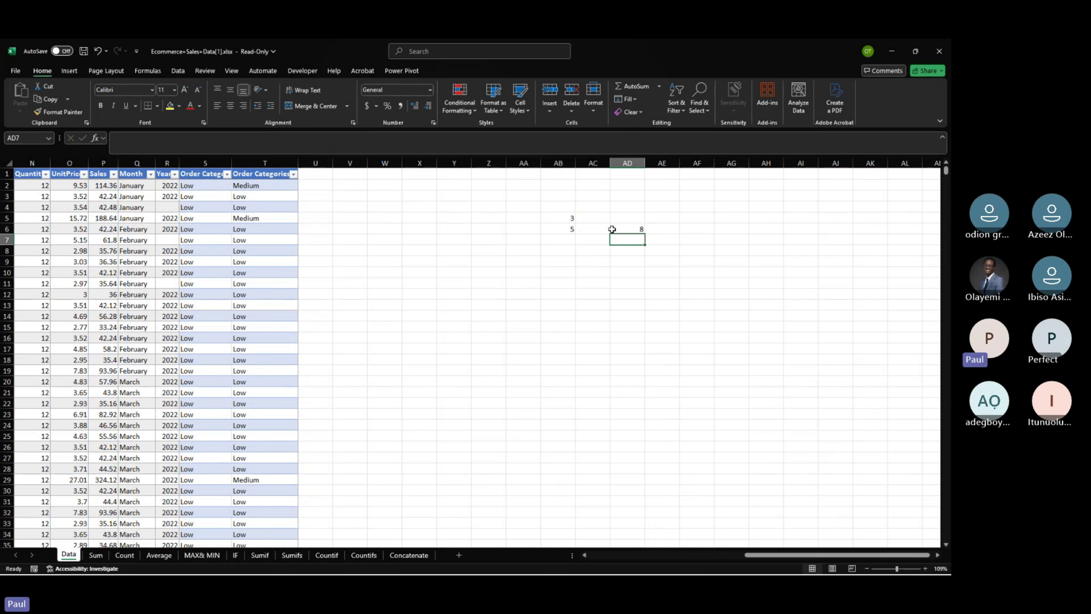
Copy the addition formula from AD6 into cell AE9.
key("ctrl+c")
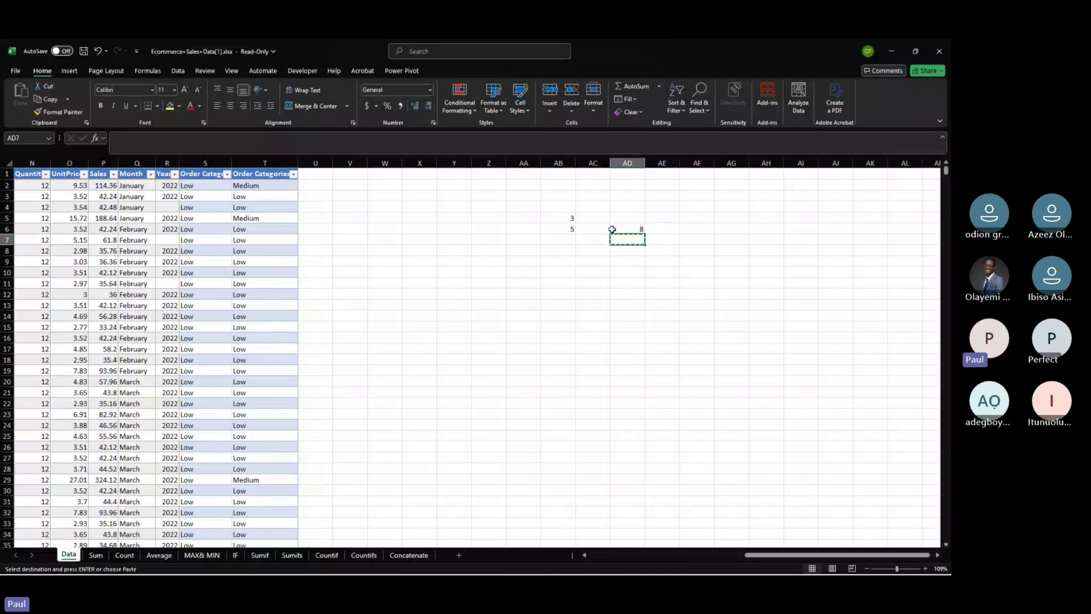
left_click(612, 229)
key("ctrl+c")
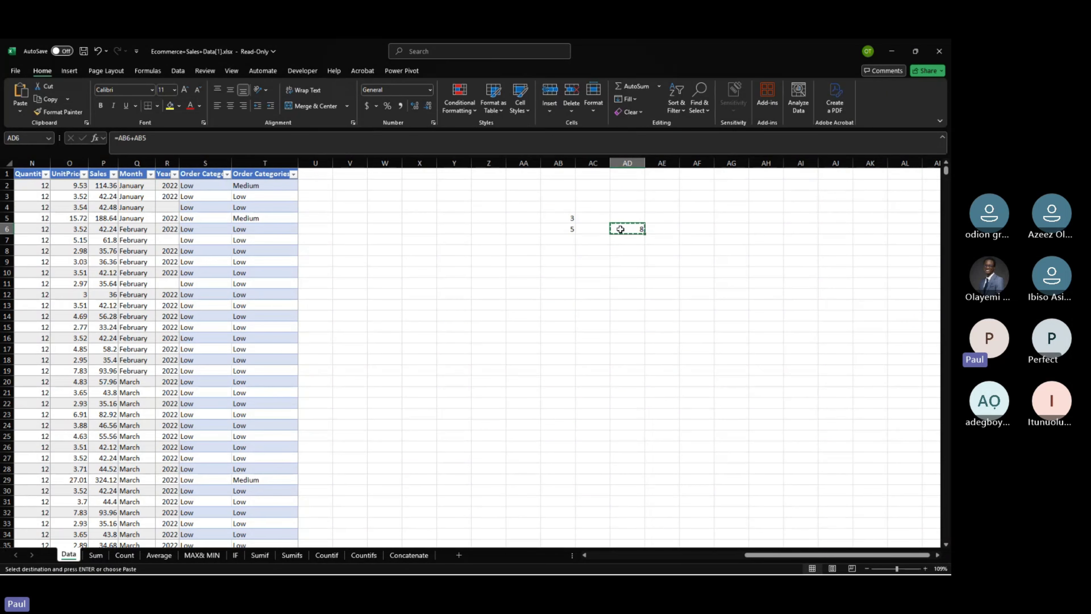
left_click(676, 265)
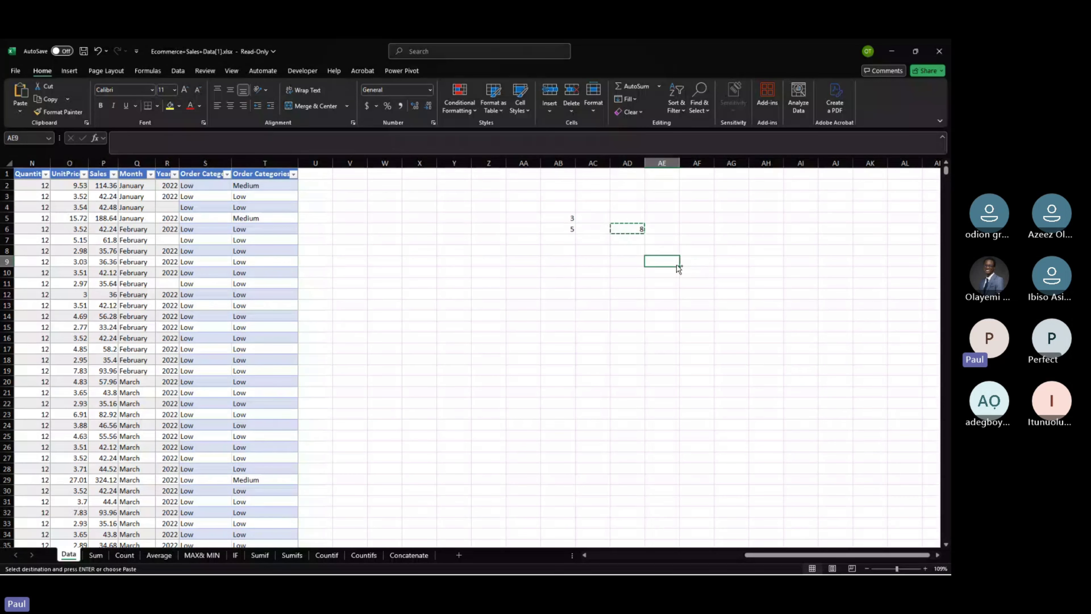
key("ctrl+v")
left_click(660, 261)
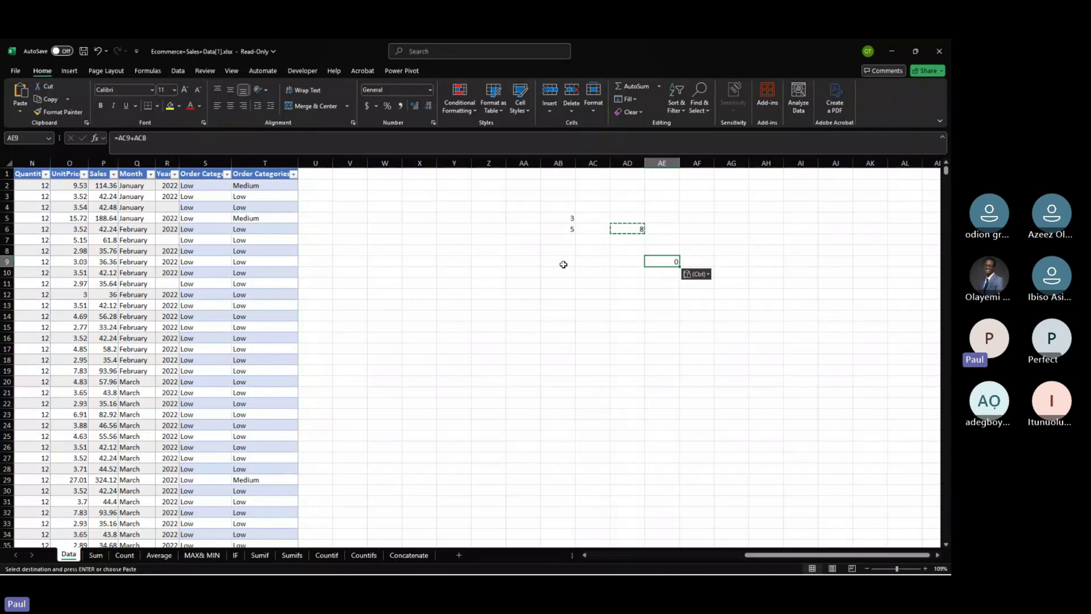
Examine how the addition formula in AD6 refers to cells AB5 and AB6 by their column and row.
mouse_move(563, 264)
left_mouse_down()
mouse_move(599, 262)
mouse_move(562, 272)
mouse_move(557, 260)
left_mouse_up()
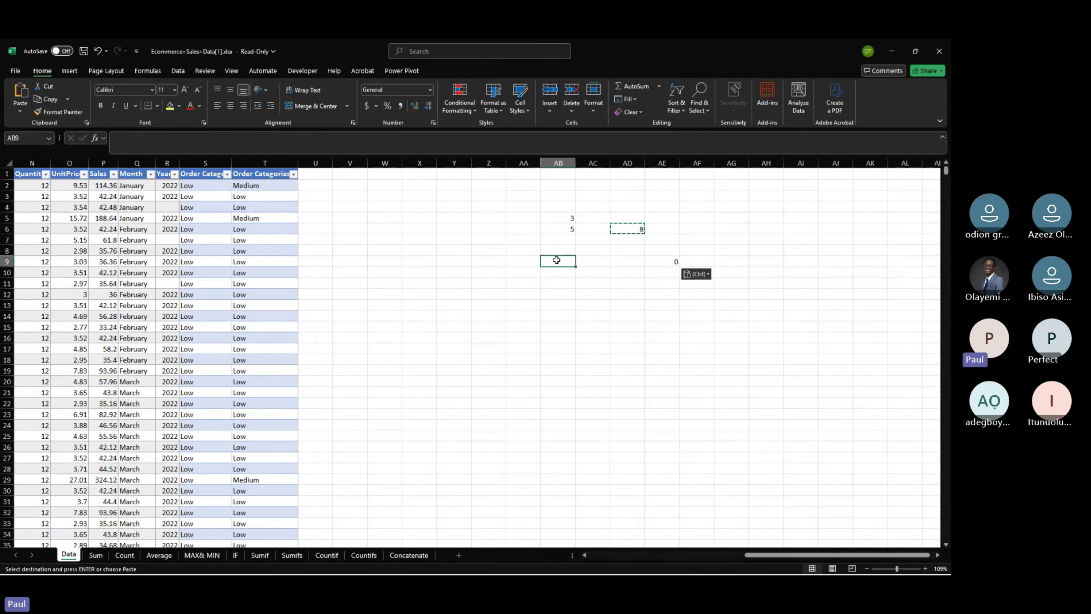
left_click(565, 216)
left_click_drag(567, 226, 568, 234)
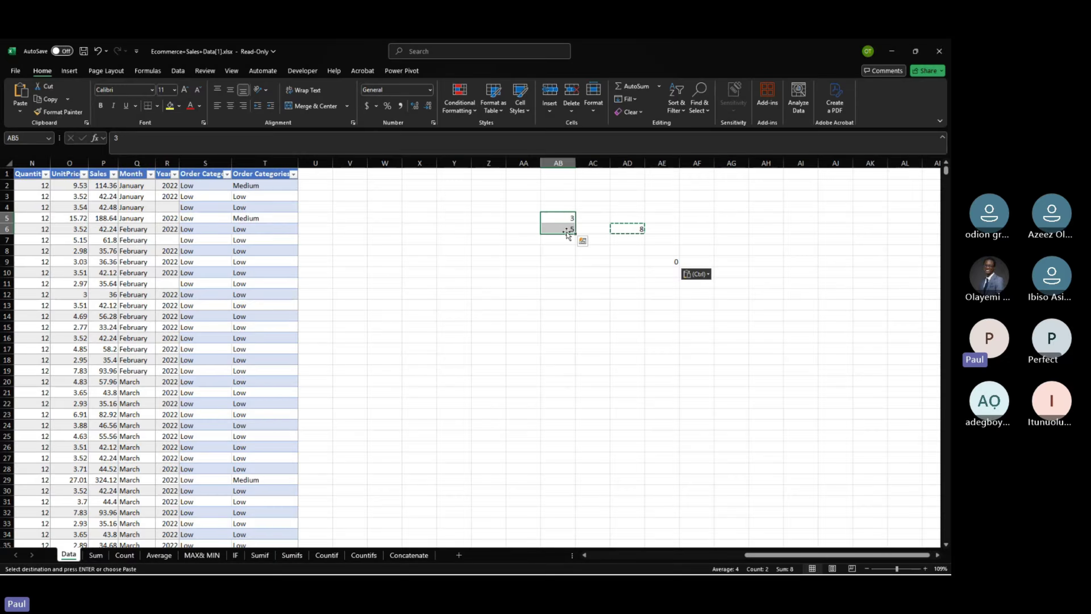
left_click(560, 218)
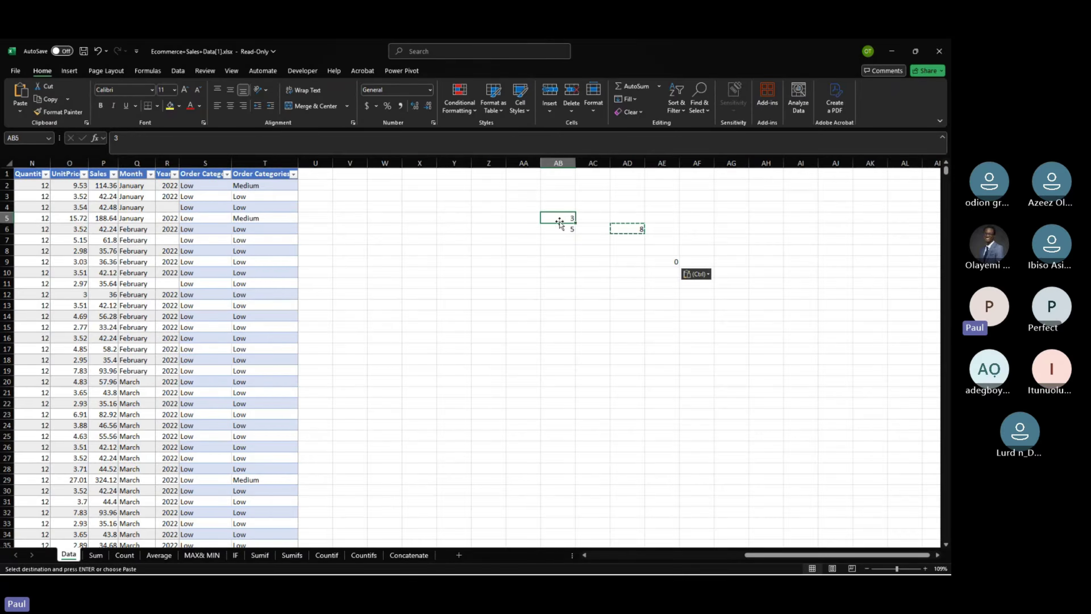
left_click(623, 227)
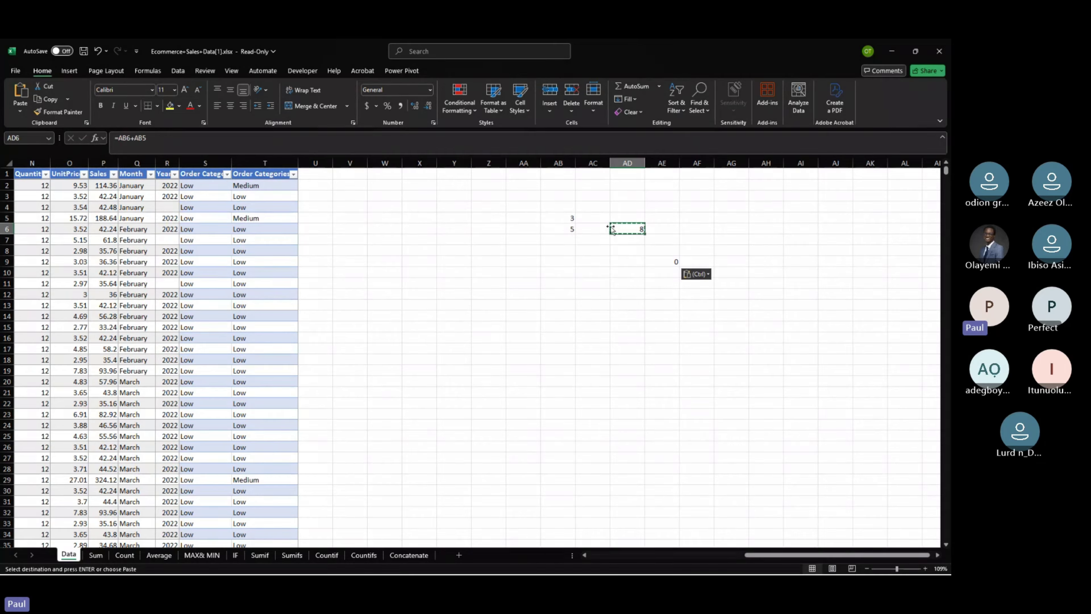
left_click(569, 220)
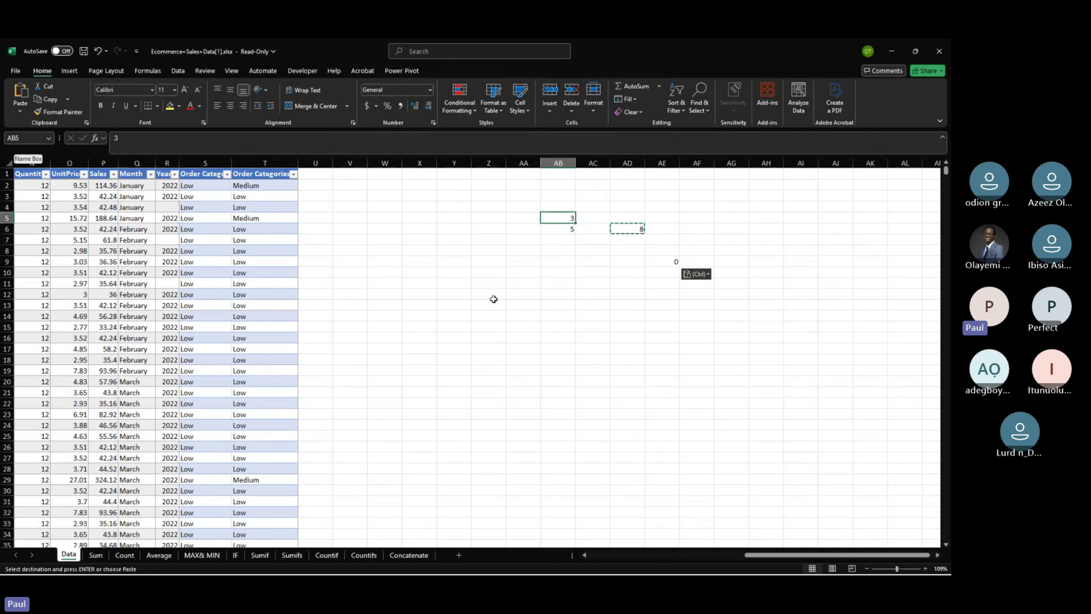
left_click(561, 164)
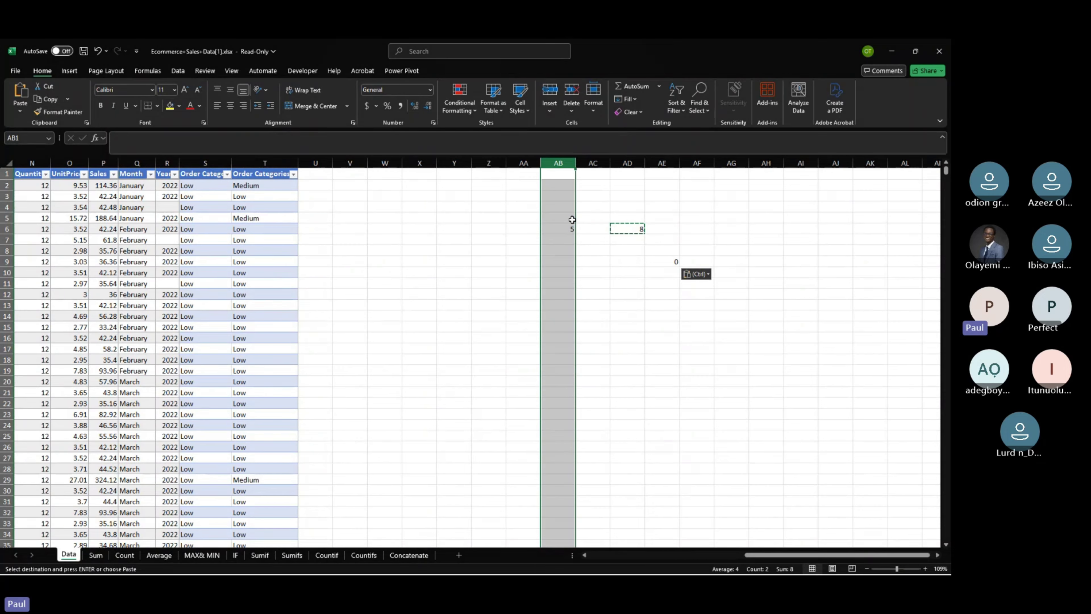
left_click(571, 220)
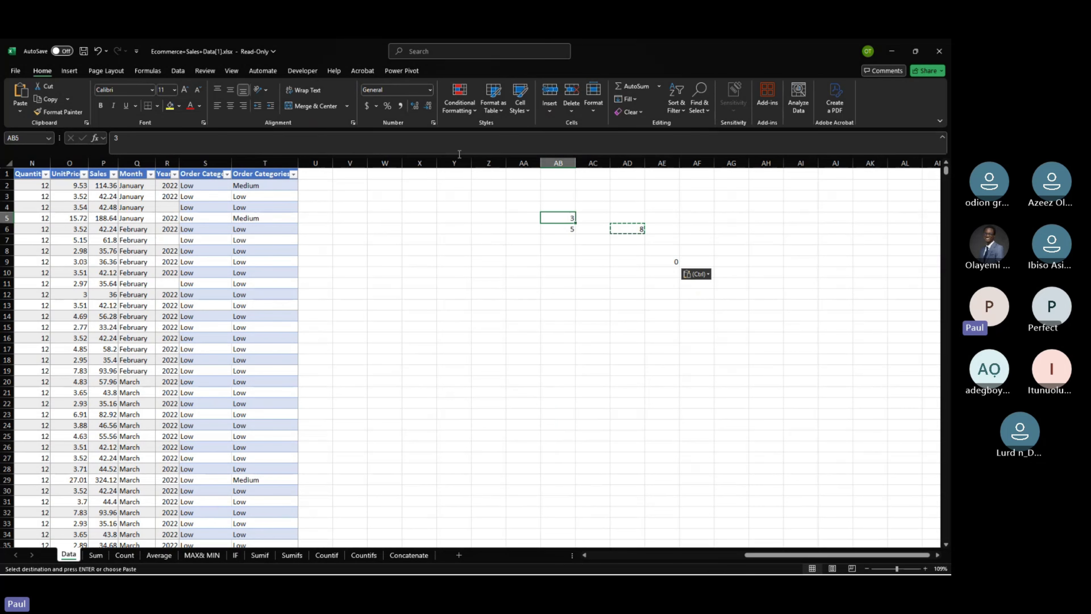
left_click(557, 162)
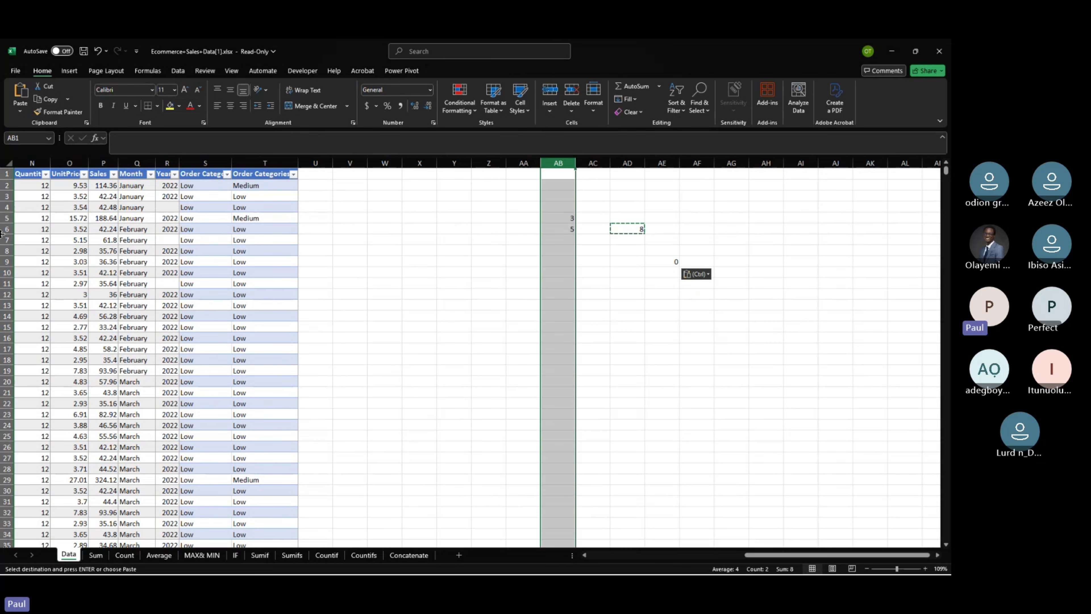
Trace the formula in AD6 back to row 5, its AB6 reference and the source cell AB5.
left_click(7, 217)
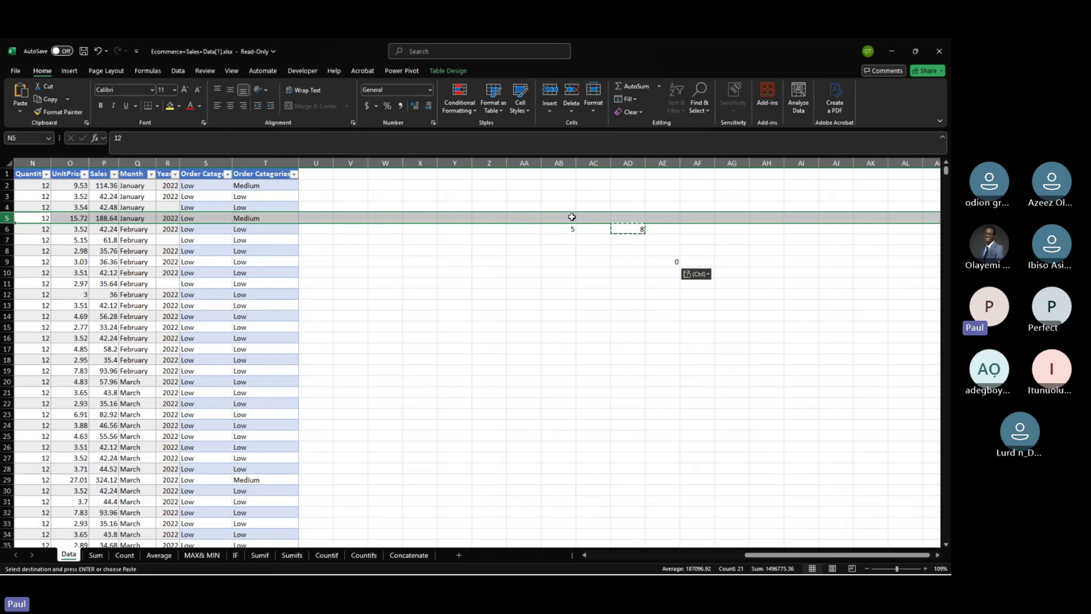
left_click(633, 230)
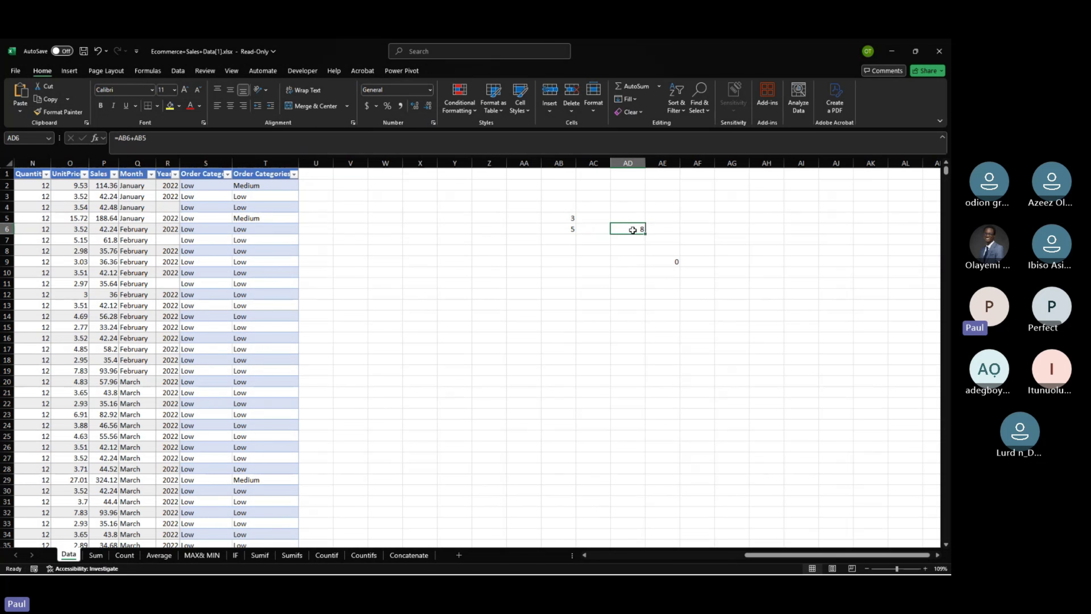
double_click(631, 229)
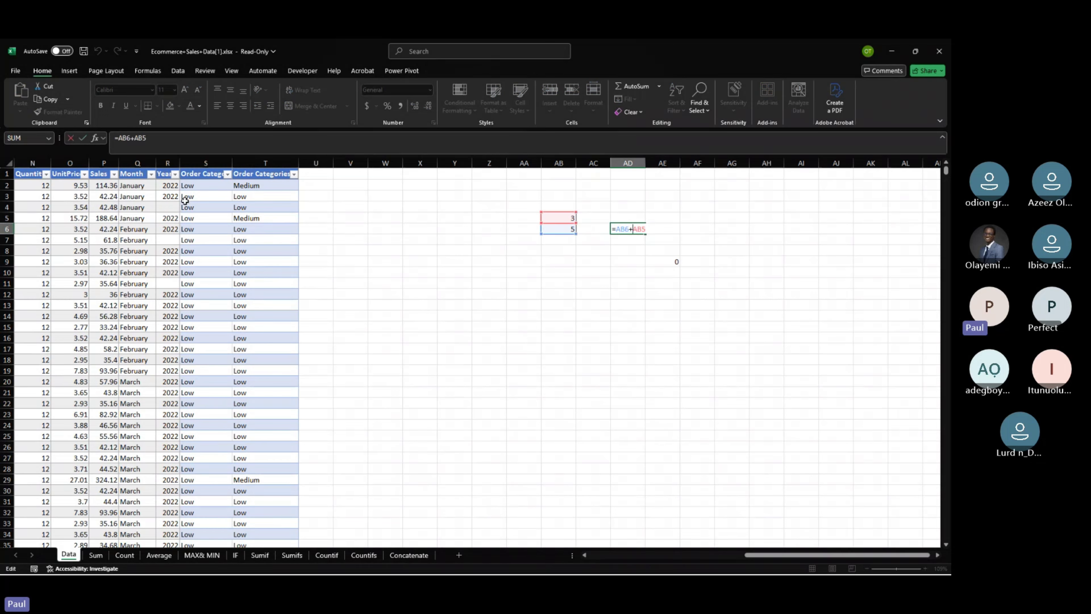
double_click(130, 139)
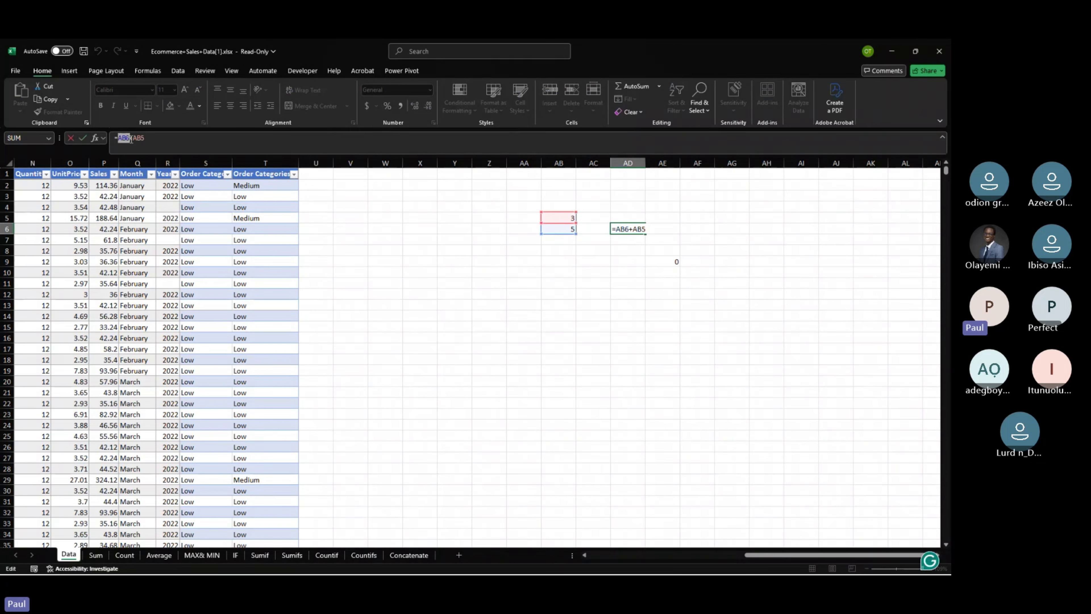
key("Escape")
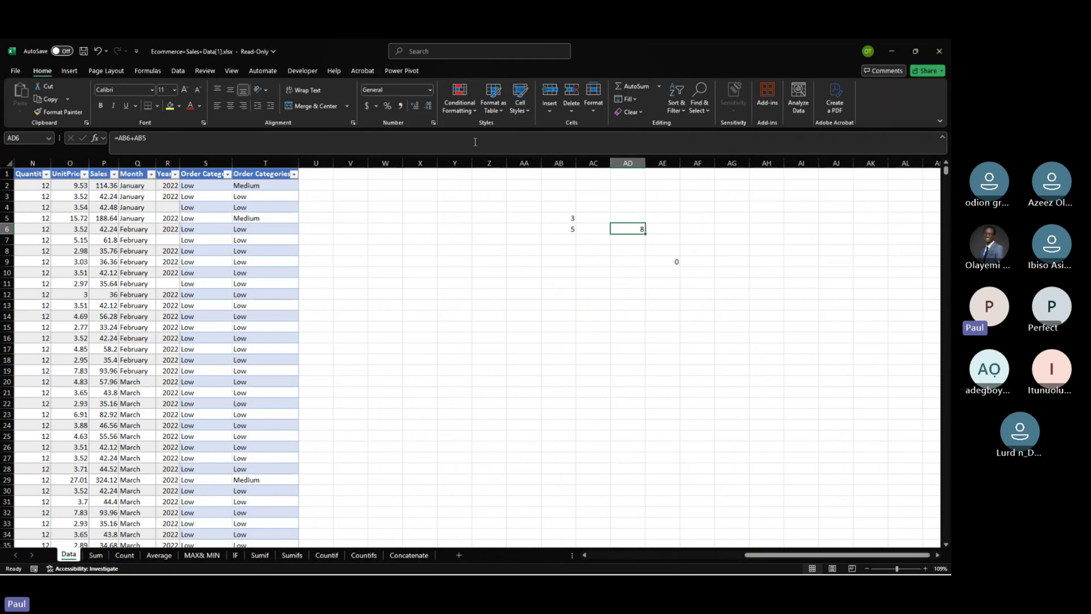
left_click(546, 221)
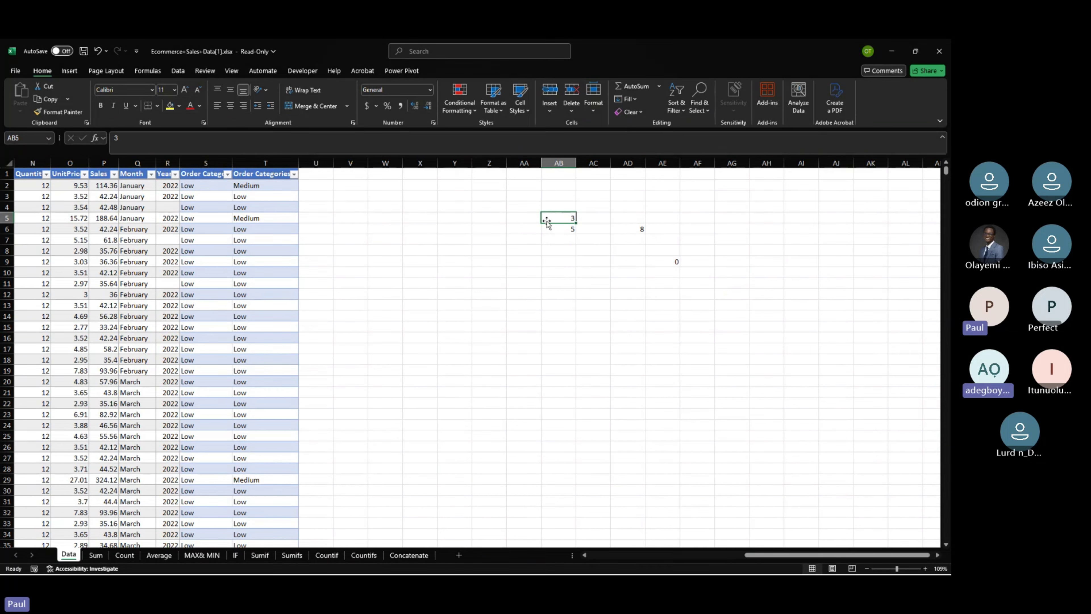
Copy the addition formula from AD6 into AD9 and compare the references in both cells.
left_click(628, 229)
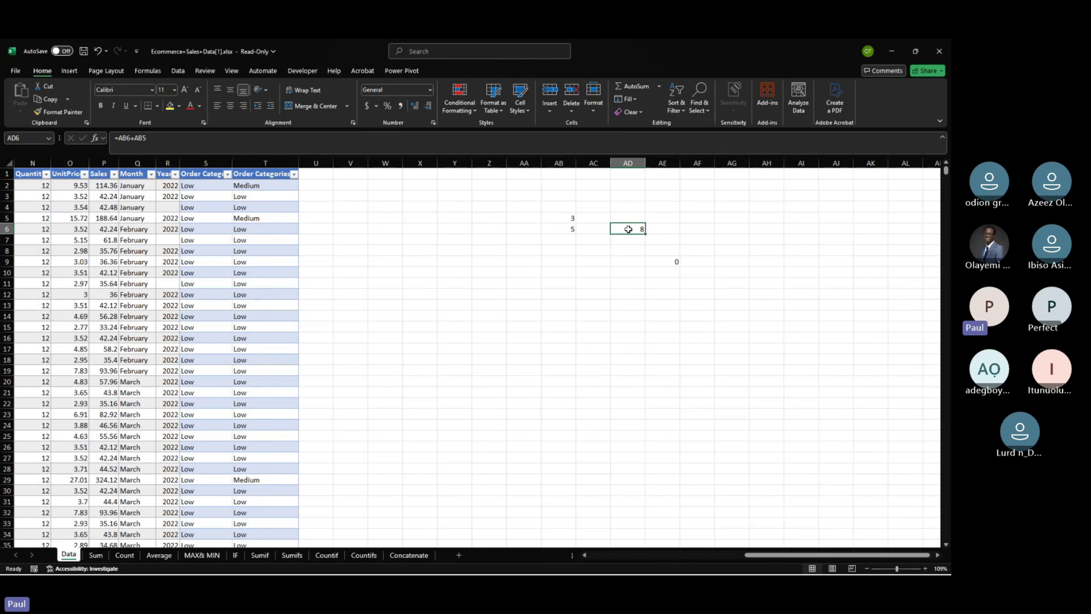
key("ctrl+c")
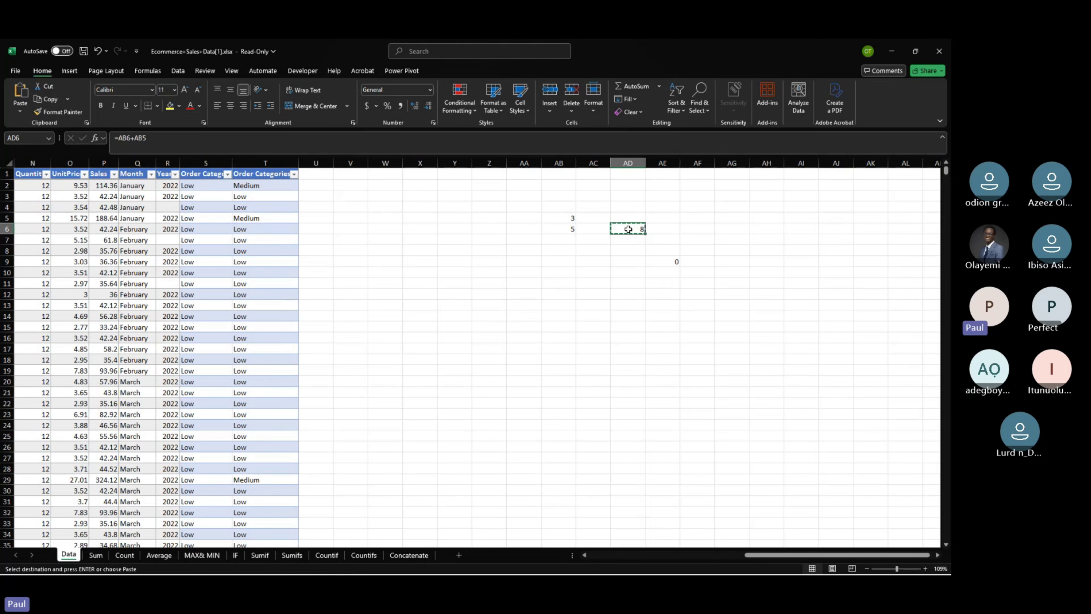
left_click(636, 260)
key("ctrl+v")
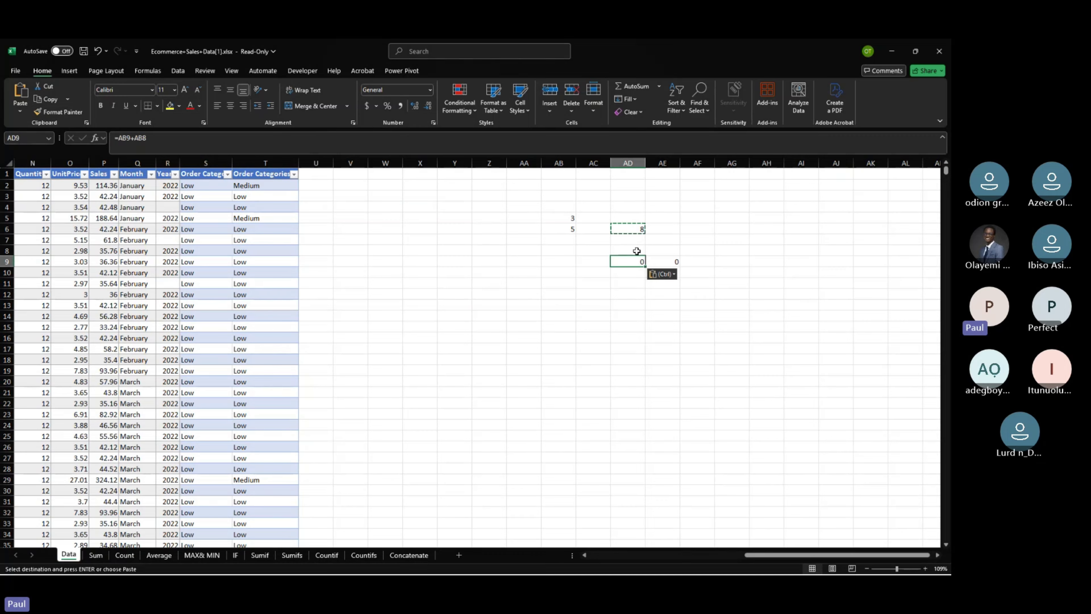
left_click(630, 231)
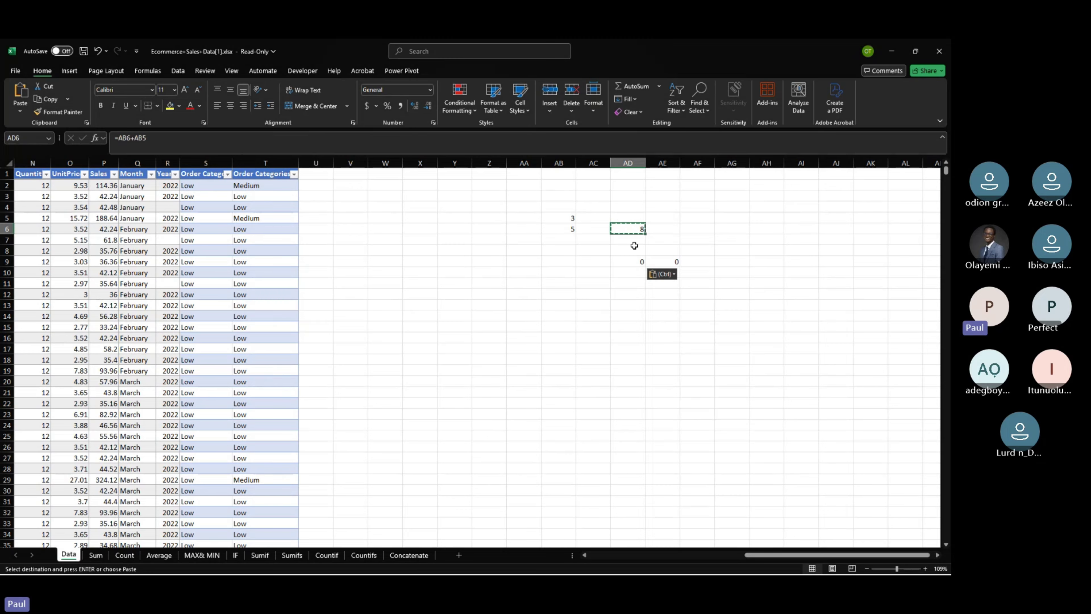
left_click(634, 260)
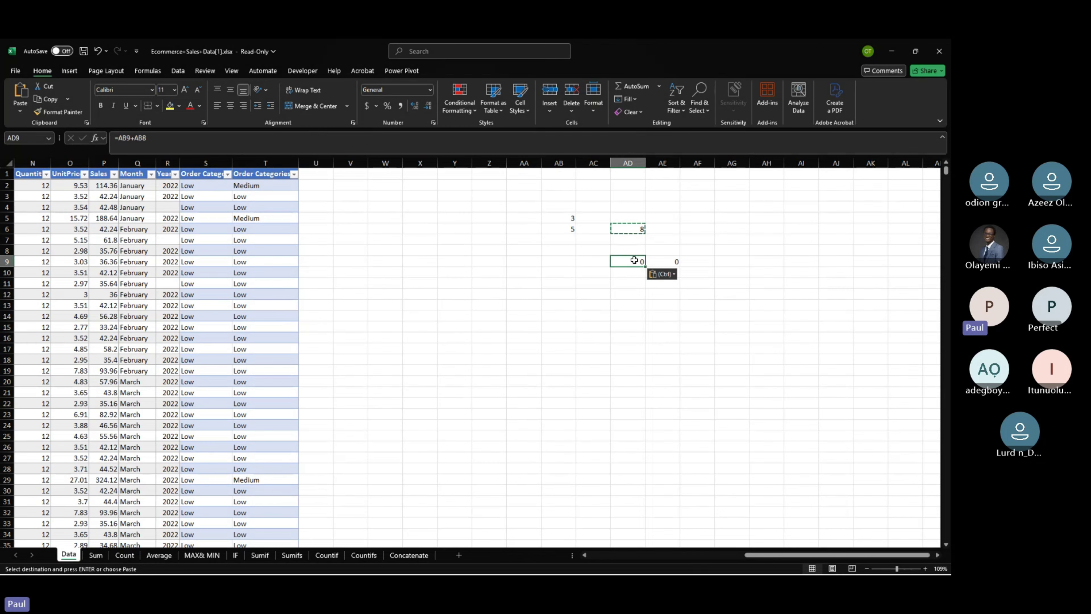
left_click(500, 216)
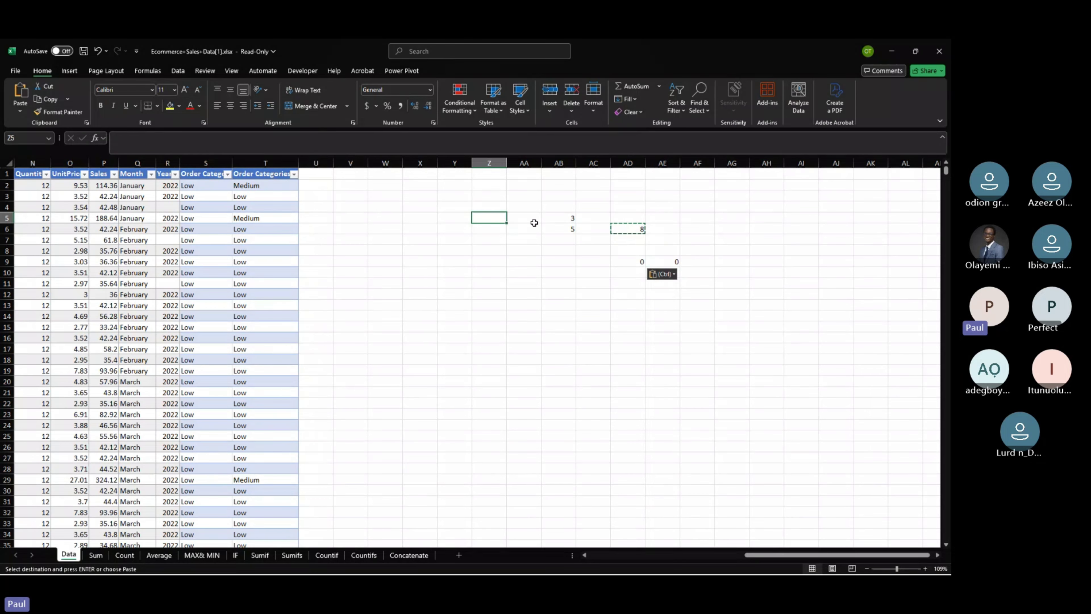
left_click(524, 221)
key("Escape")
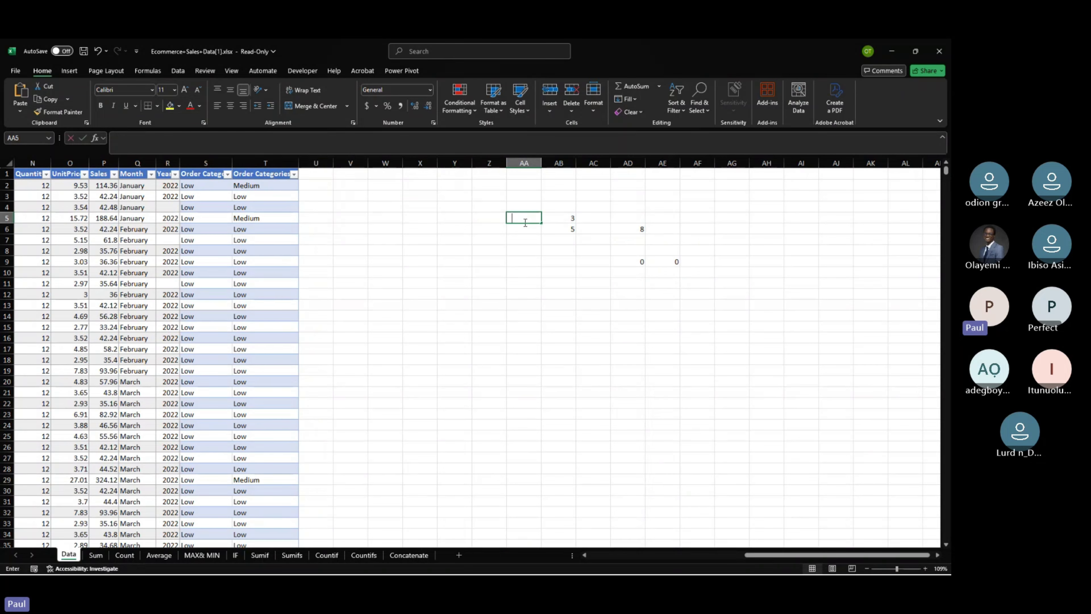
type("=")
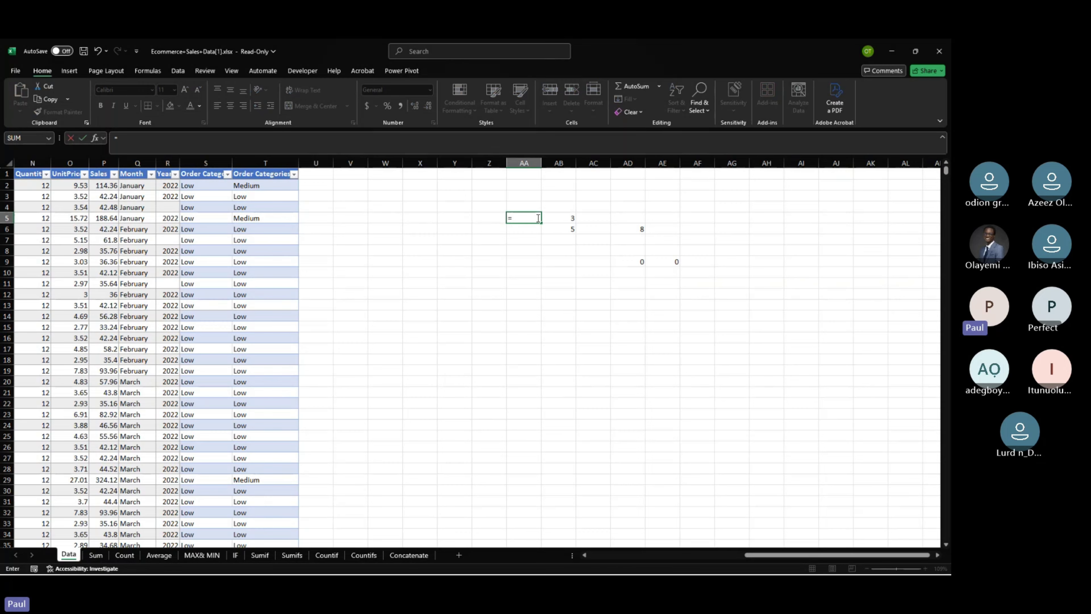
key("Escape")
Enter 4 in cell AC5 and 9 in cell AC6, beside the existing example numbers.
left_click(591, 217)
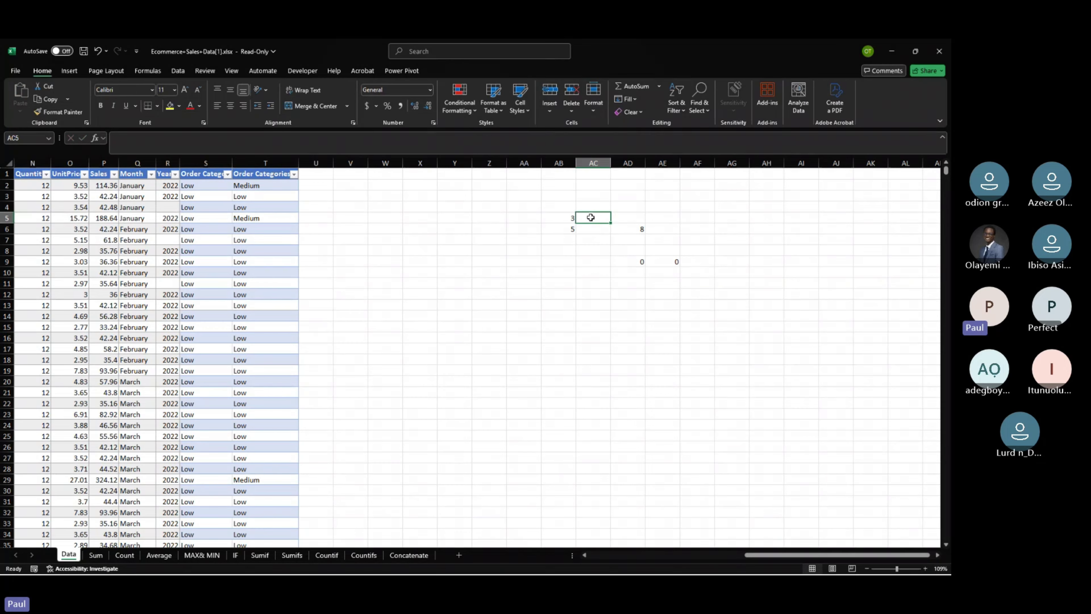
type("4")
left_click(592, 232)
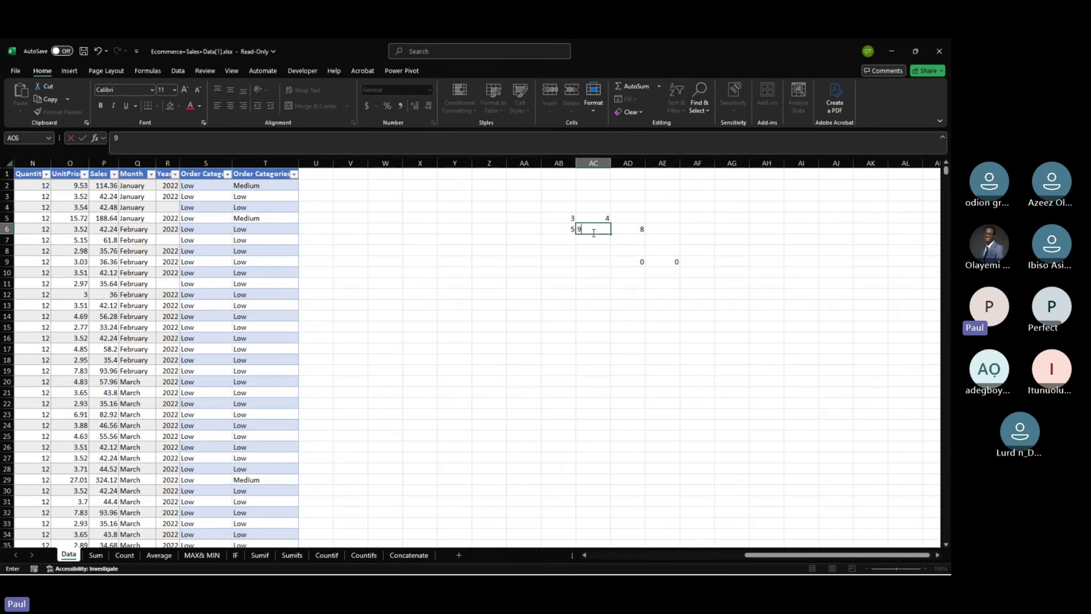
type("9")
Enter the formula =AB5+AC5 in cell AA5 to add the two numbers in row 5.
left_click(533, 217)
type("=")
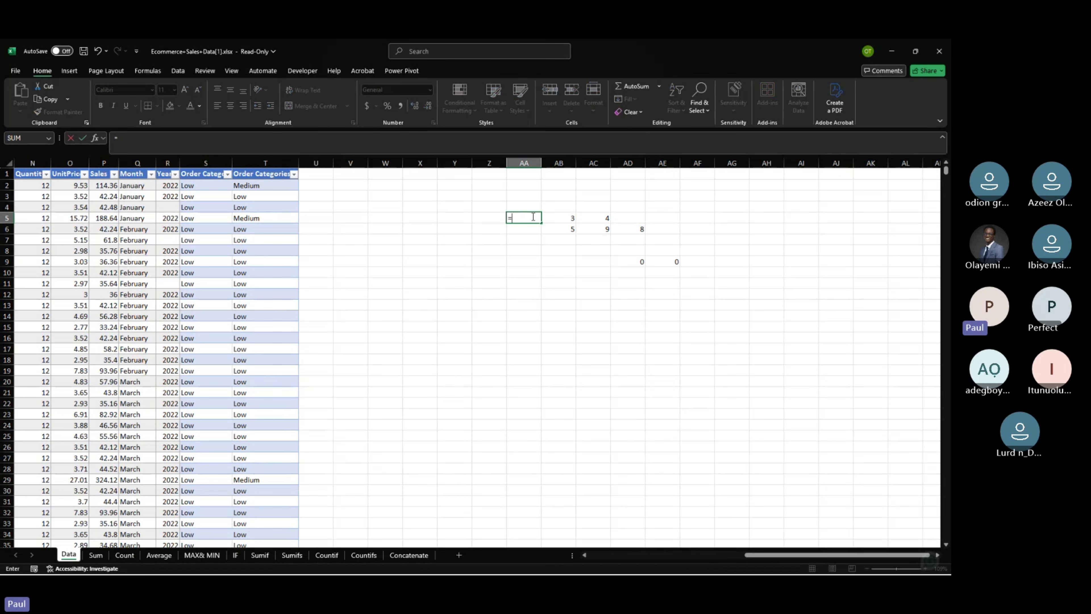
left_click(564, 218)
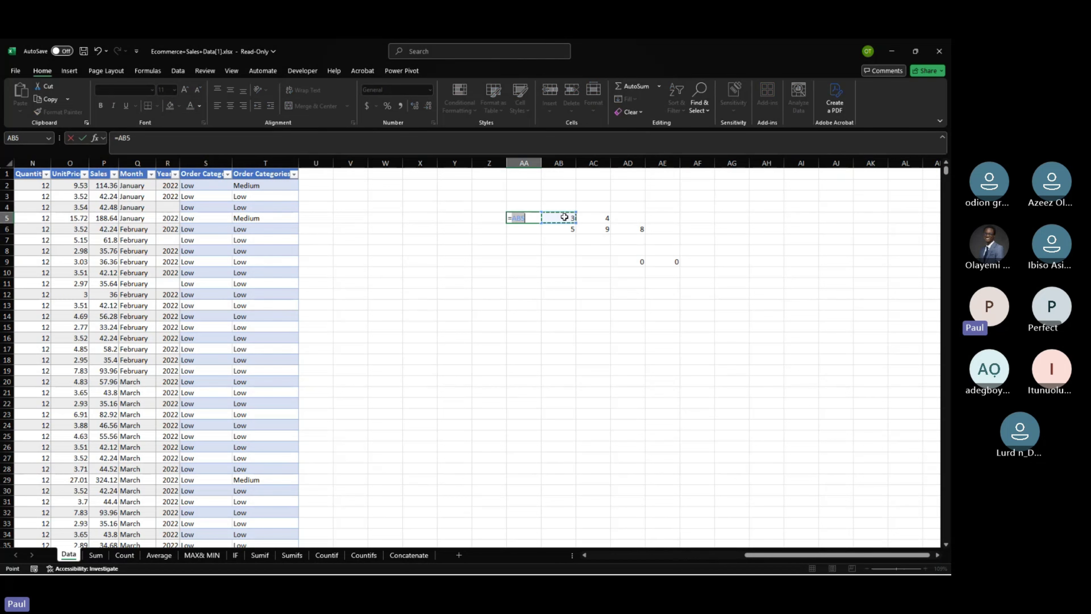
type("+")
left_click(607, 218)
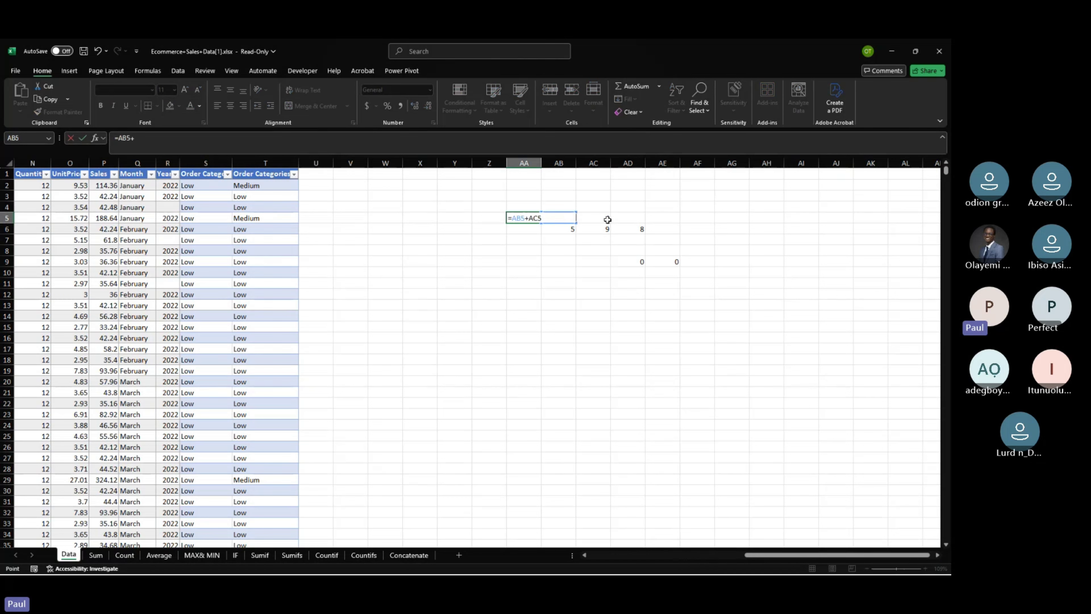
key("Return")
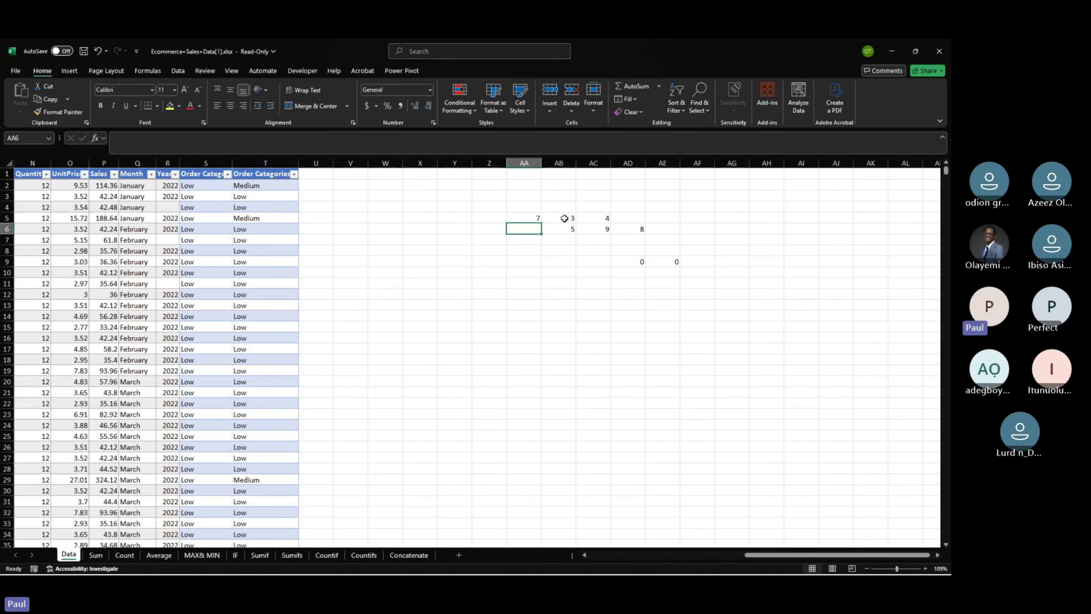
Fill the row addition formula from AA5 down to AA26 and check the source cells AB5 and AC5.
left_click(531, 218)
left_click_drag(541, 223, 541, 449)
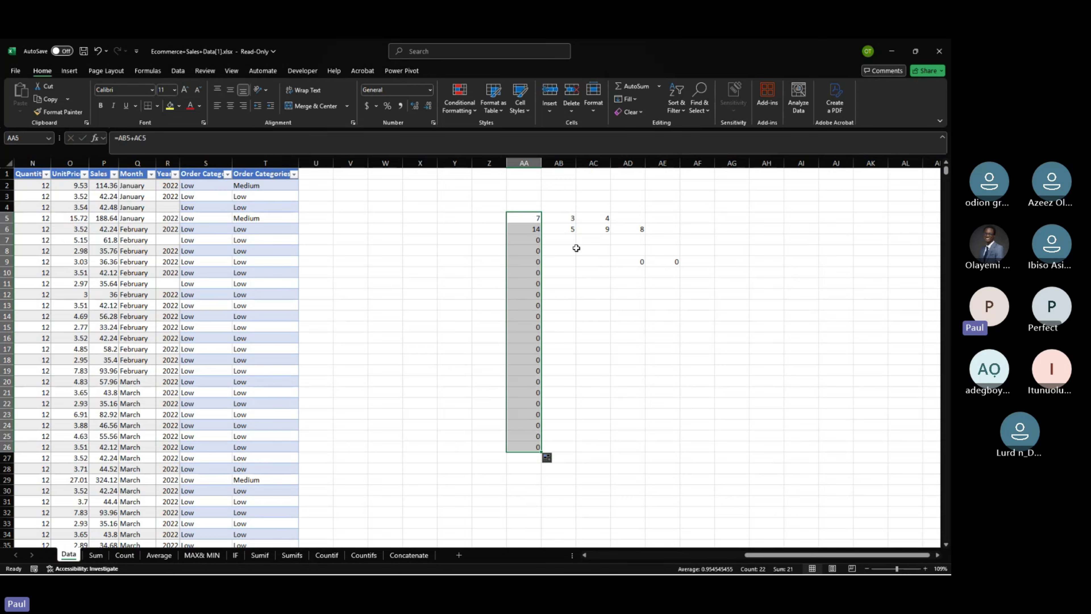
left_click(536, 218)
left_click_drag(563, 217, 604, 222)
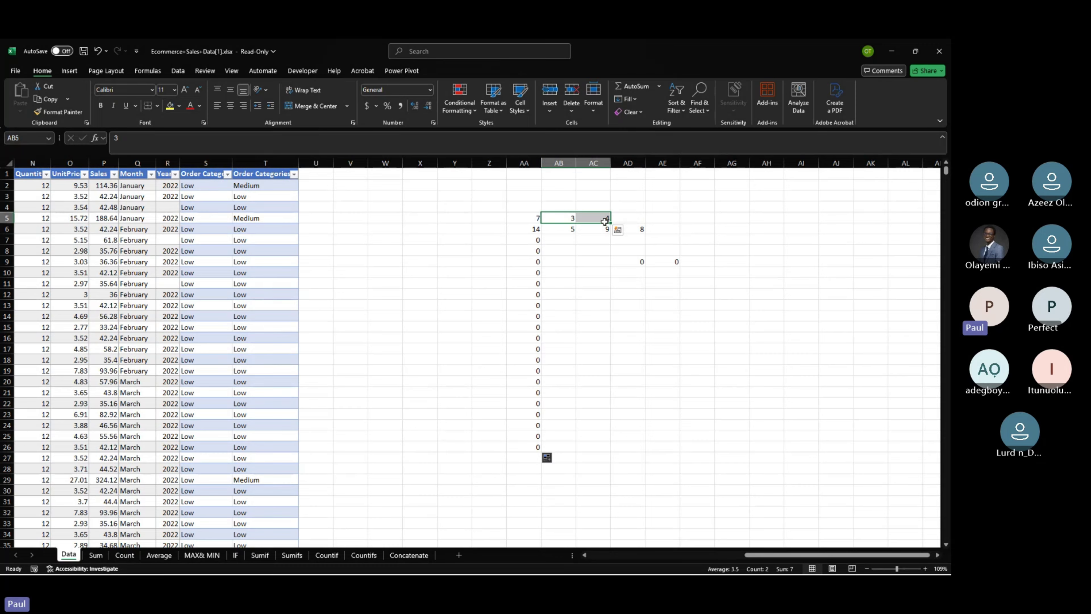
Change cell AC6 to 90 and look back at the formula in AA5.
left_click(593, 230)
type("90")
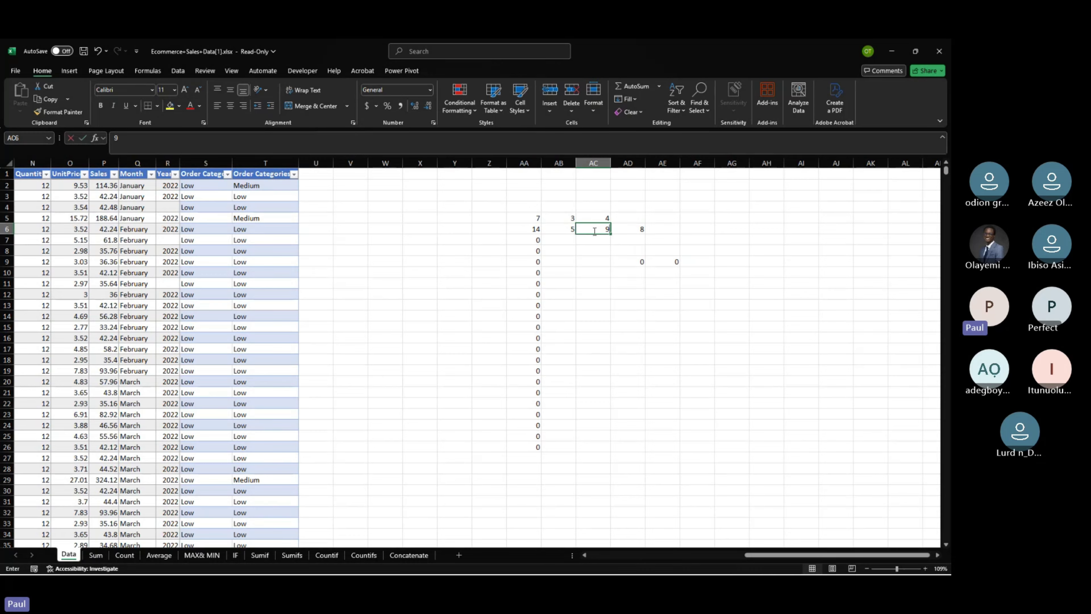
key("Return")
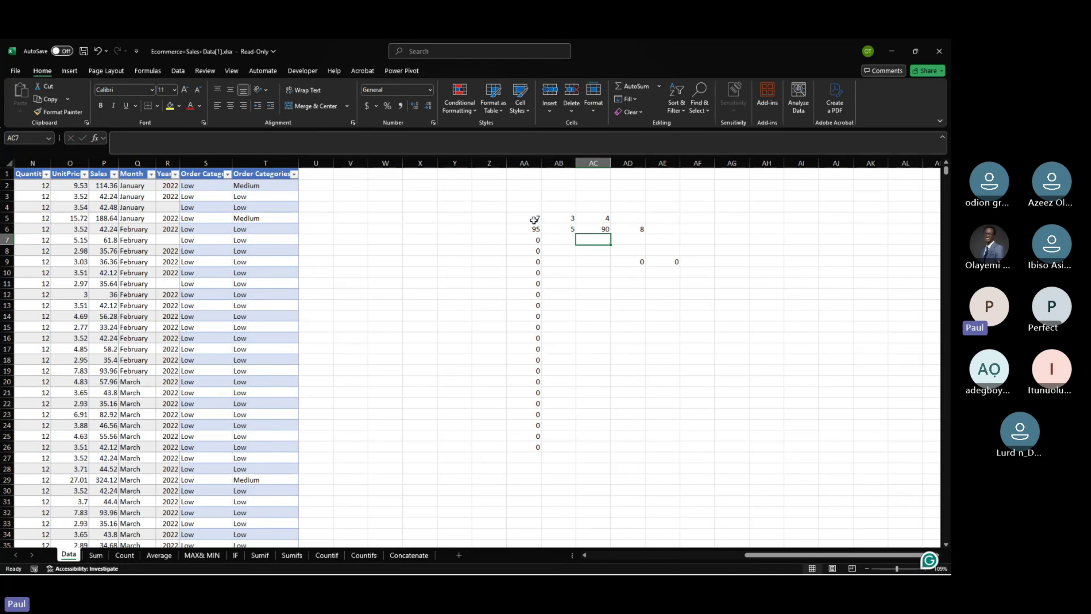
left_click(534, 218)
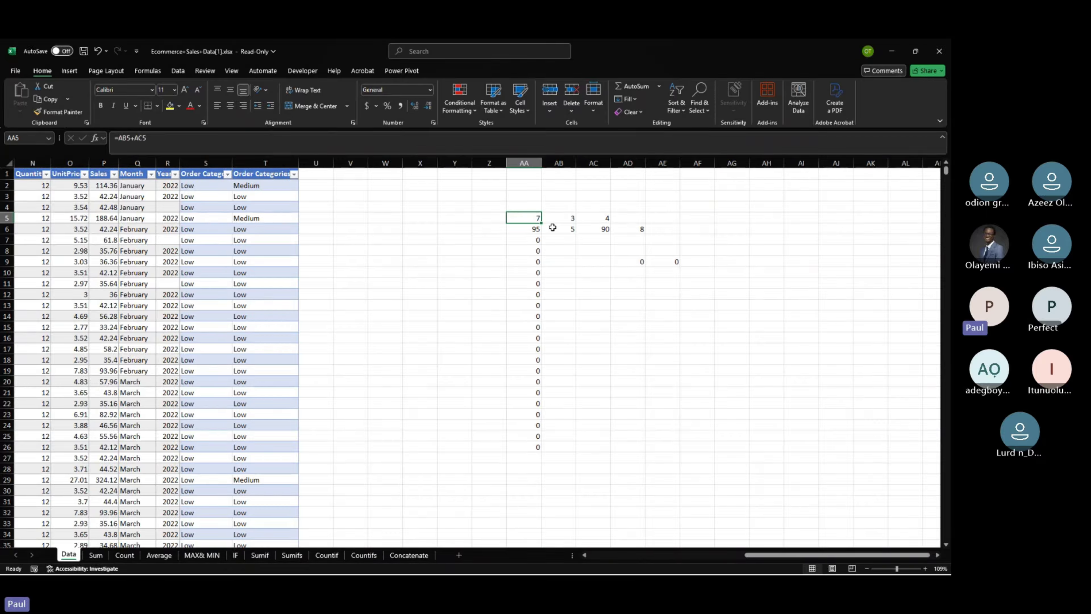
Enter 6 in cell AB12 and 2 in cell AC12, next to the filled formula column.
left_click(574, 296)
type("6")
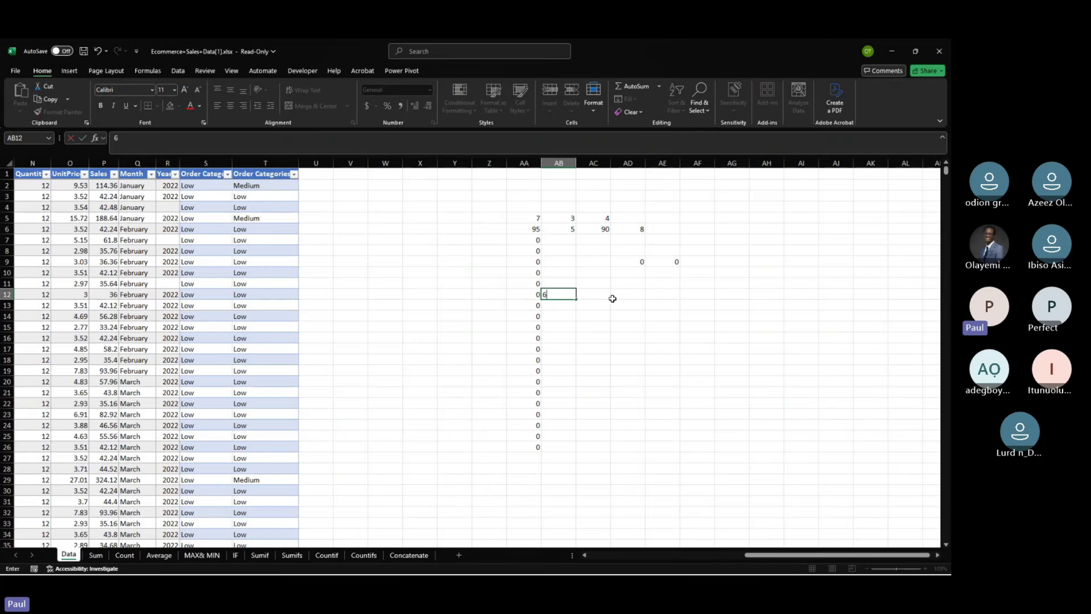
left_click(605, 296)
type("8")
key("Return")
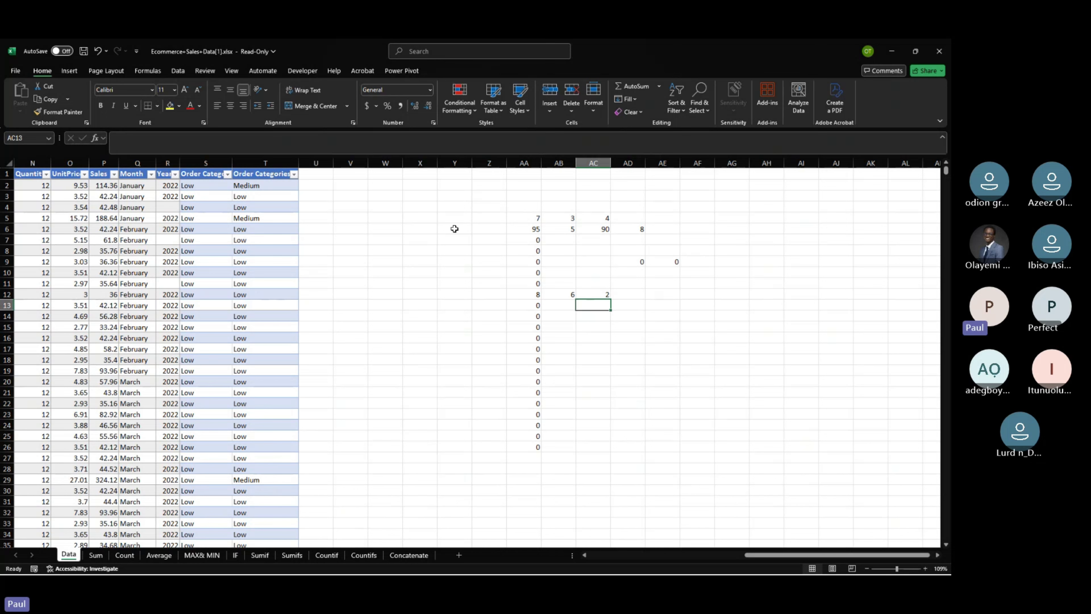
mouse_move(454, 229)
left_mouse_down()
mouse_move(456, 268)
mouse_move(473, 207)
mouse_move(465, 232)
mouse_move(506, 227)
mouse_move(473, 225)
left_mouse_up()
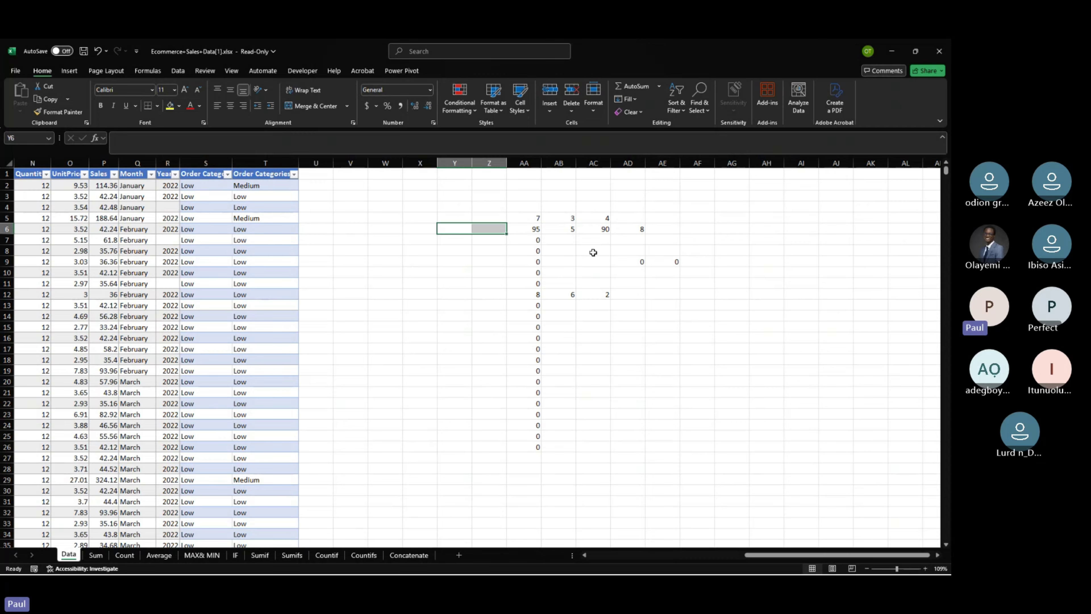
Copy the addition formula from AD6 into cell AC12, replacing the number there.
left_click(641, 227)
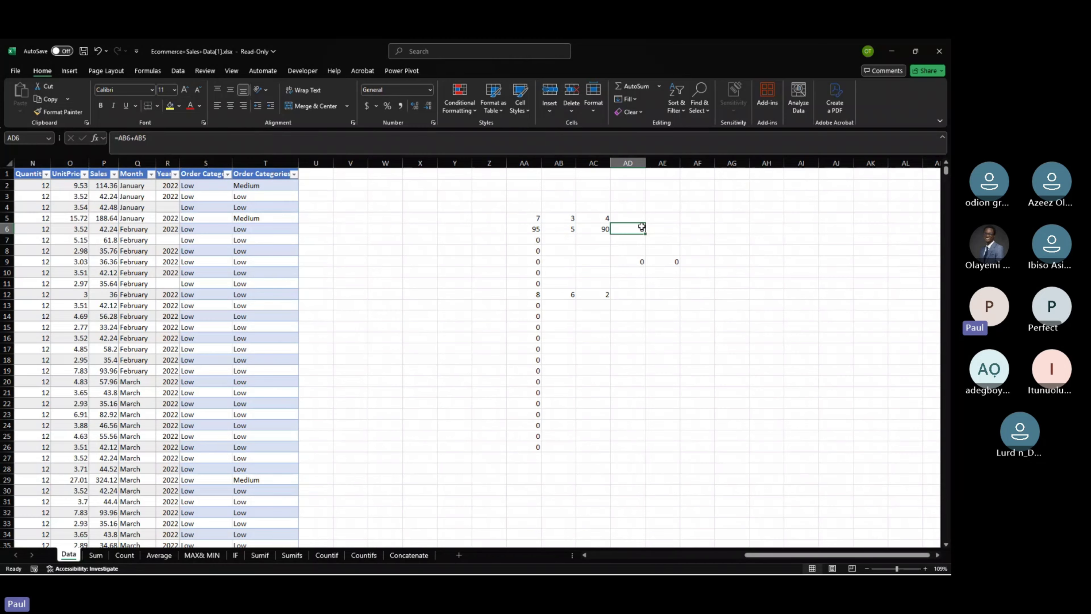
key("ctrl+c")
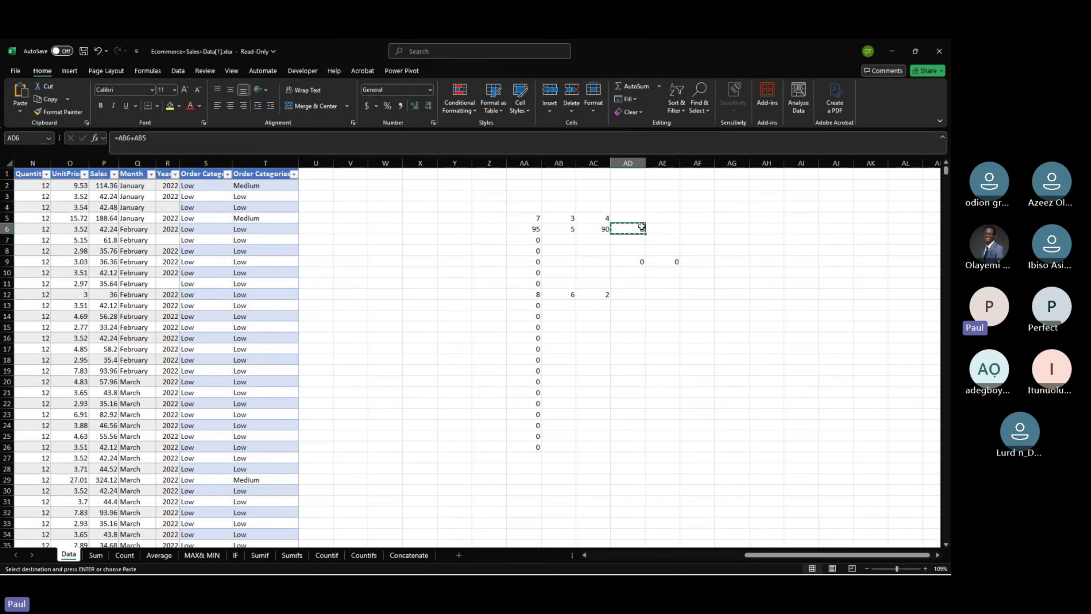
left_click(505, 193)
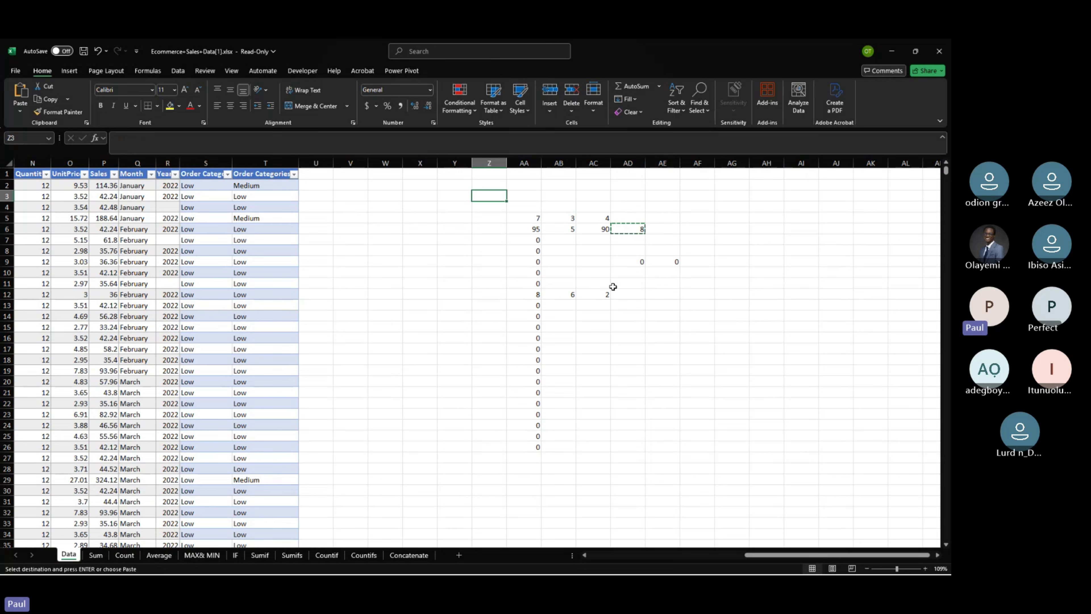
left_click(573, 293)
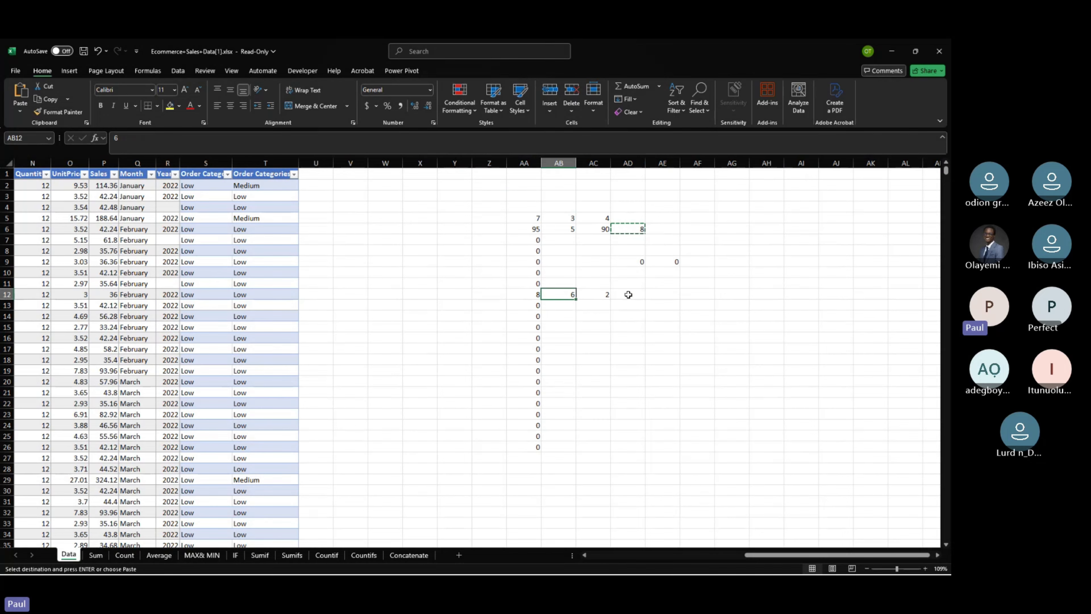
left_click(662, 294)
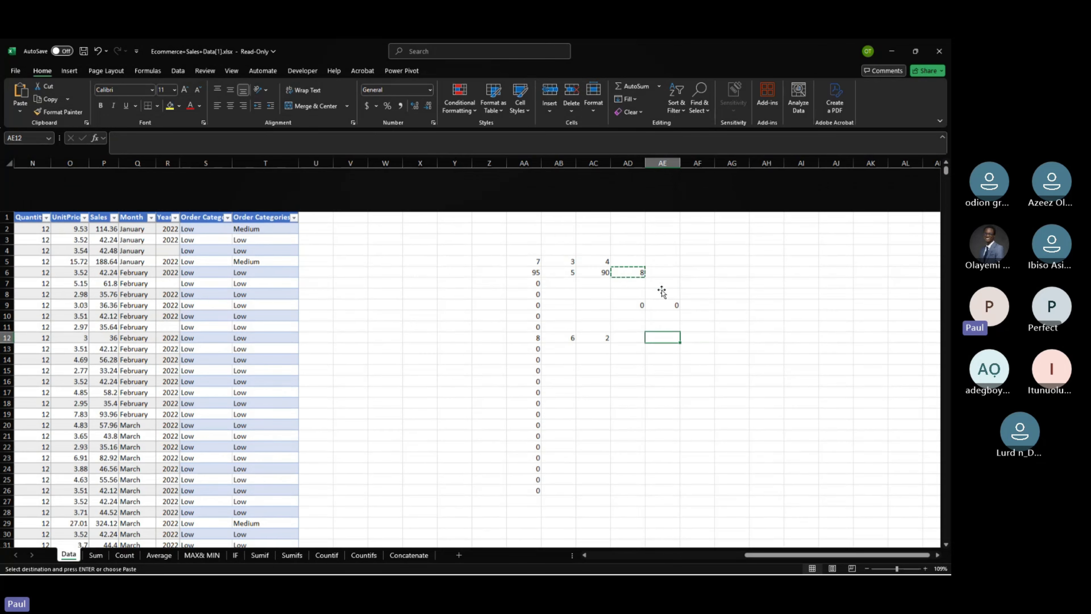
left_click(607, 295)
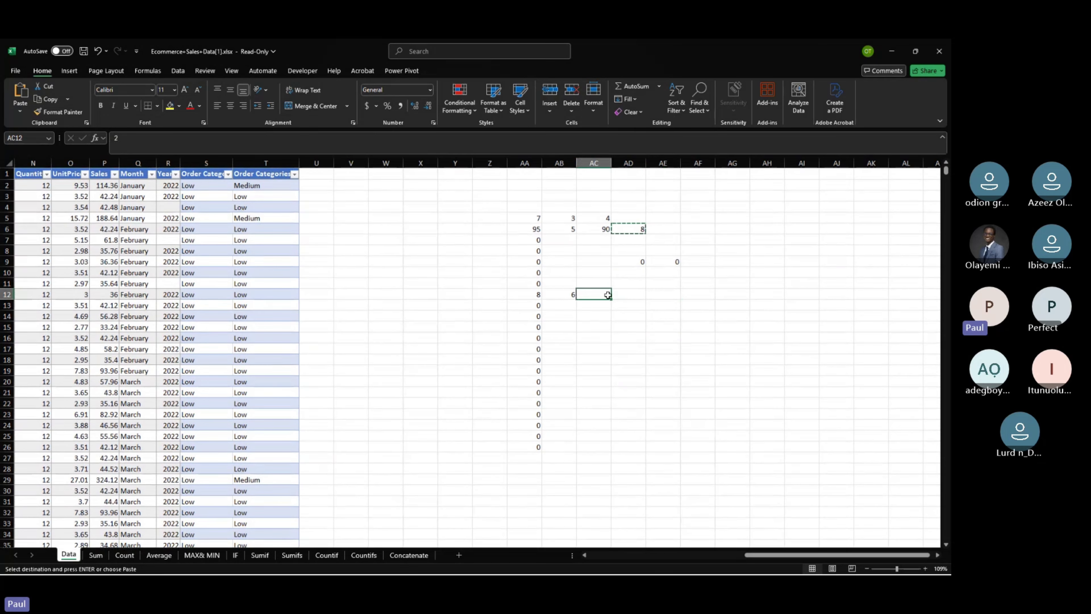
key("Return")
key("Return")
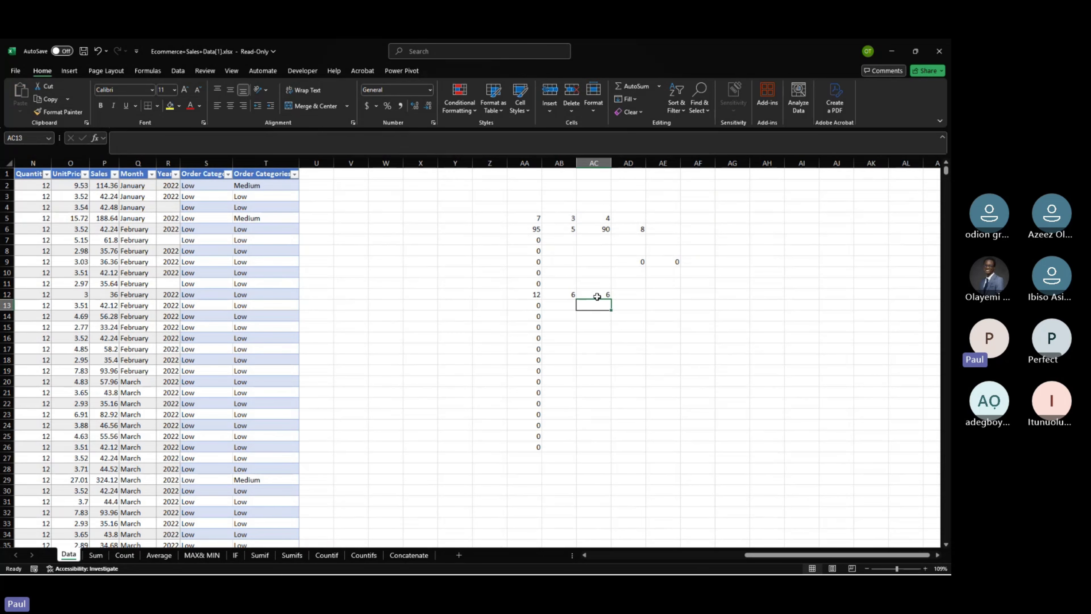
Change the number in cell AC12 to 8 and look back at the filled sums in column AA.
left_click(635, 295)
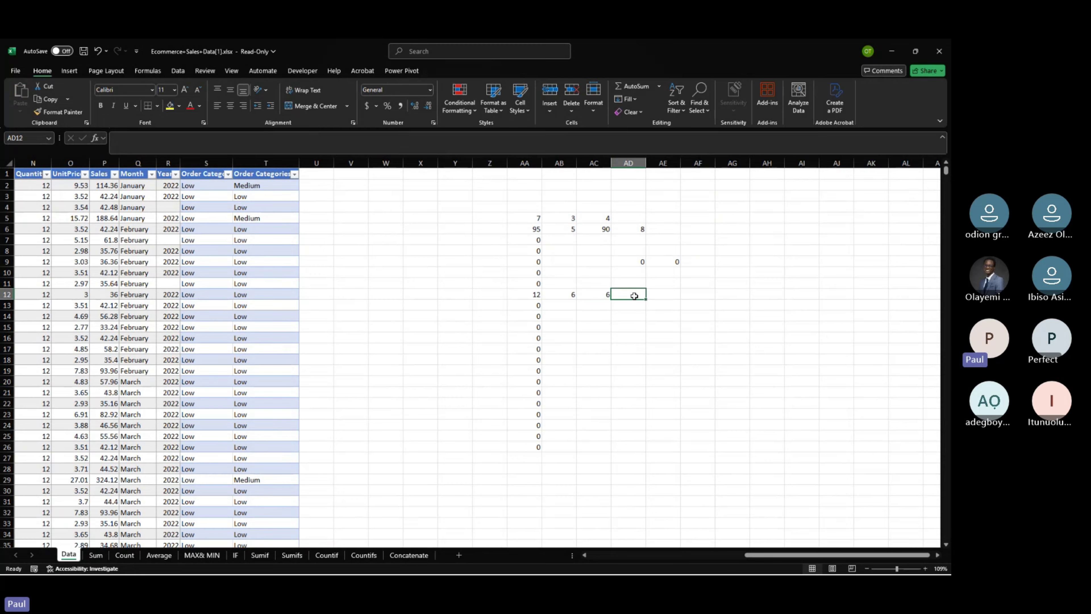
left_click(603, 295)
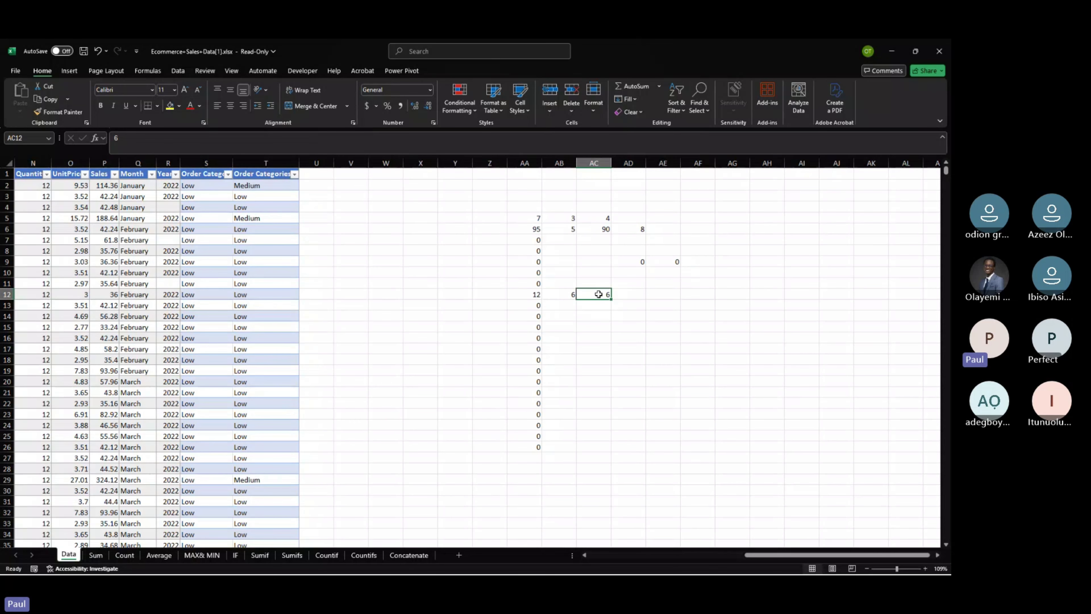
type("8")
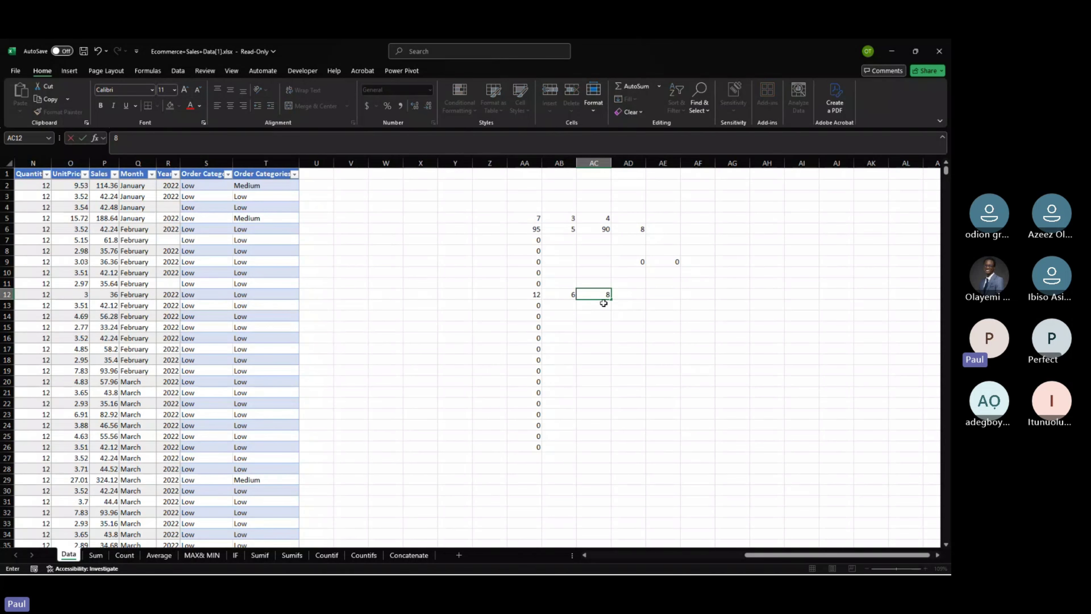
key("ctrl+Return")
scroll(600, 300, "down", 11)
left_click(596, 306)
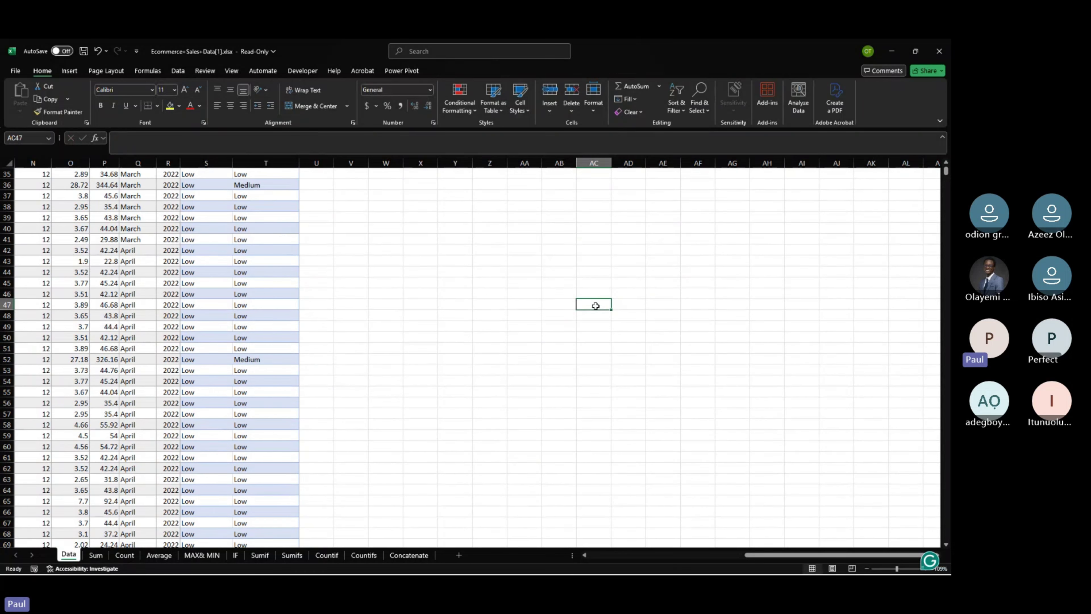
scroll(554, 336, "up", 10)
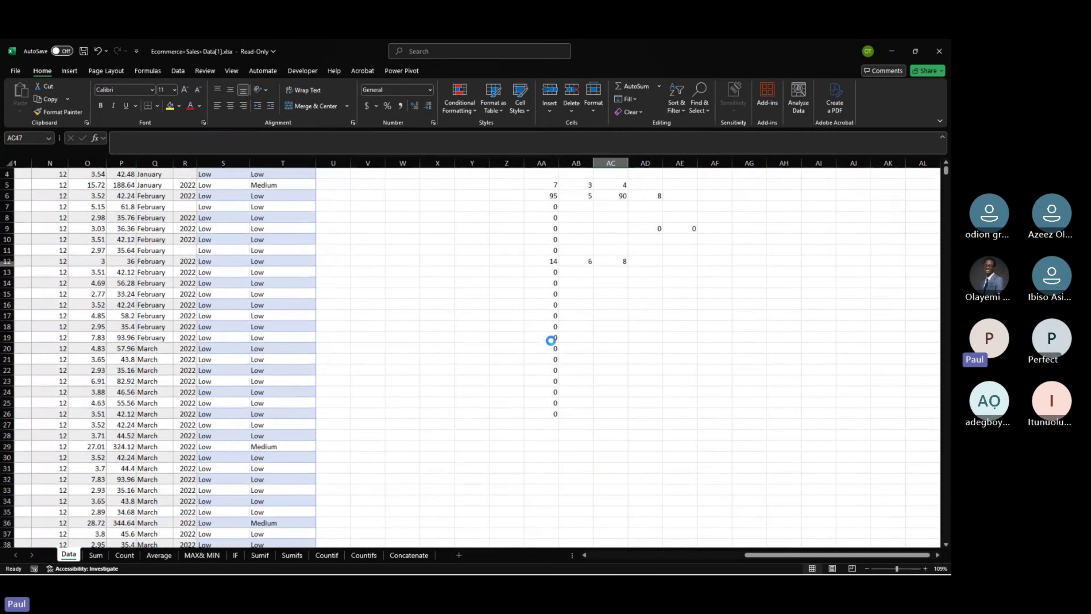
scroll(565, 275, "up", 1, "ctrl")
scroll(592, 262, "up", 7)
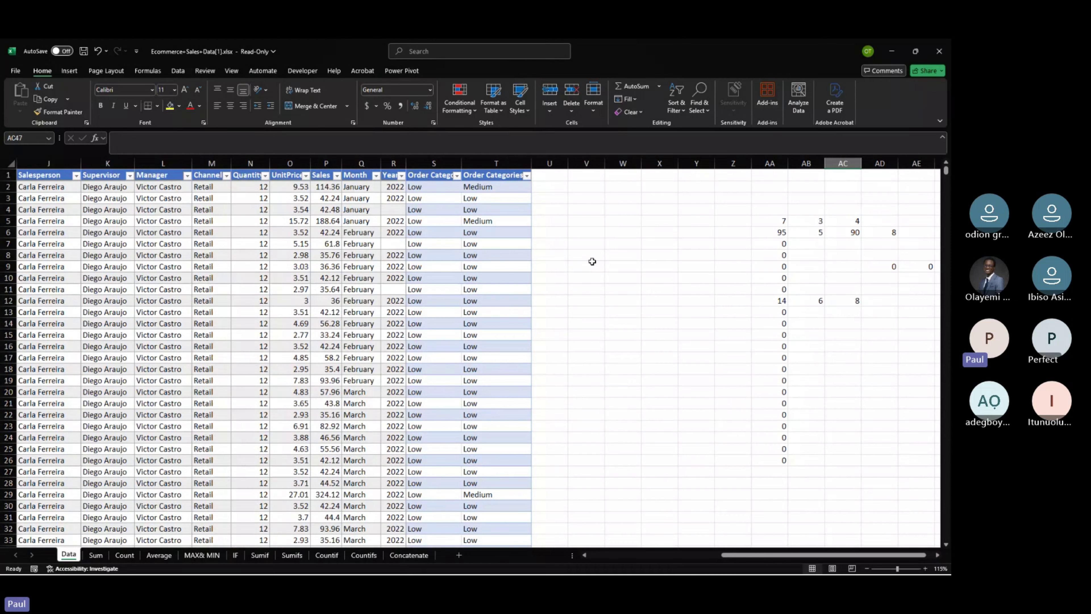
Inspect the addition formula in AD6 and the copied formulas in AD9 and AE9.
left_click(592, 261)
scroll(593, 263, "right", 2)
scroll(592, 263, "right", 9)
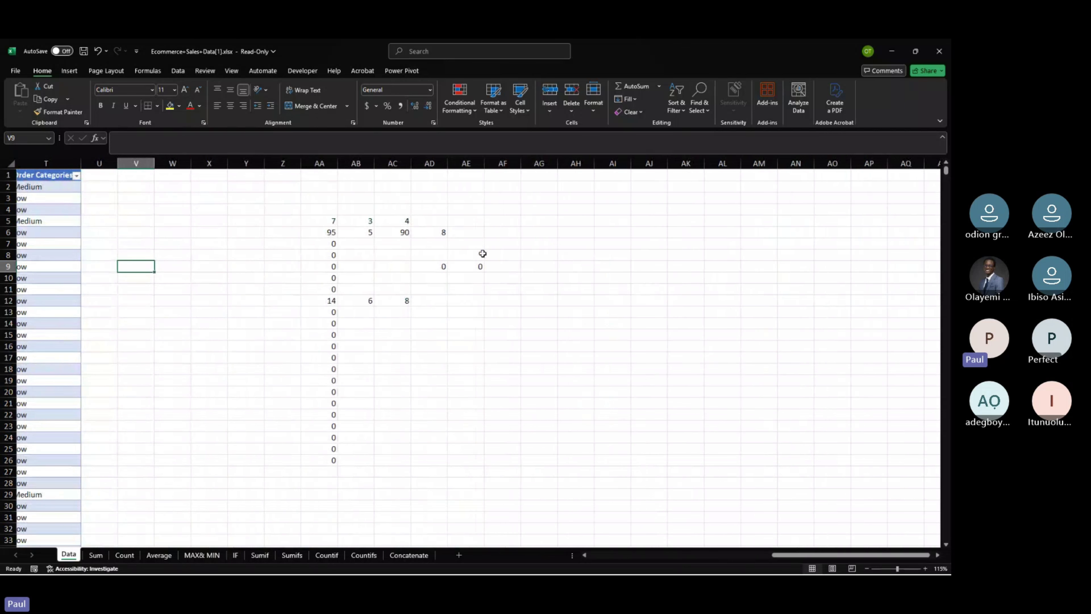
left_click(438, 233)
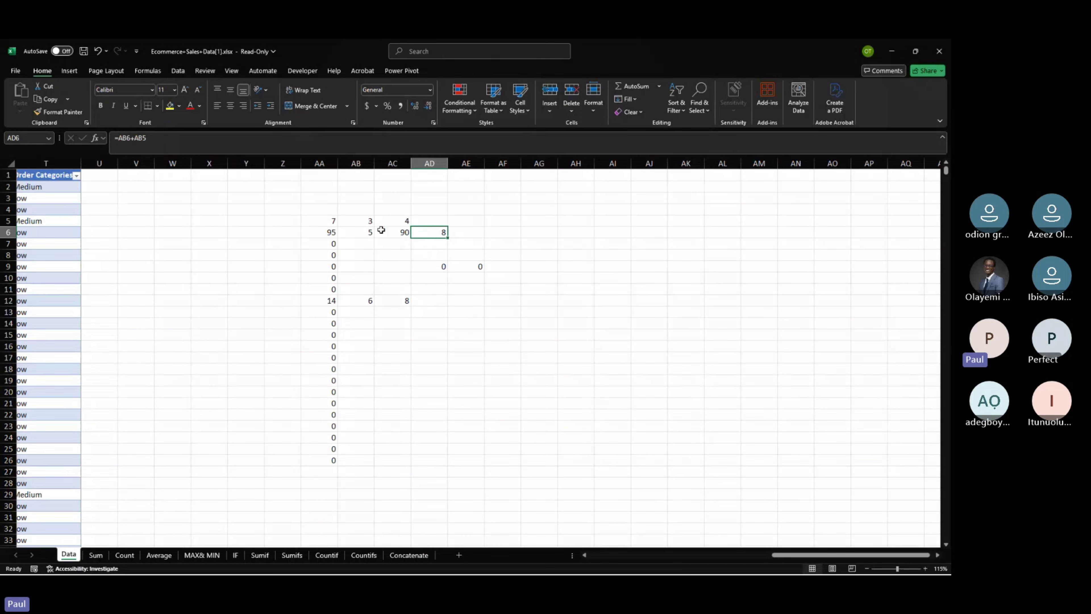
left_click_drag(429, 266, 480, 263)
left_click(506, 263)
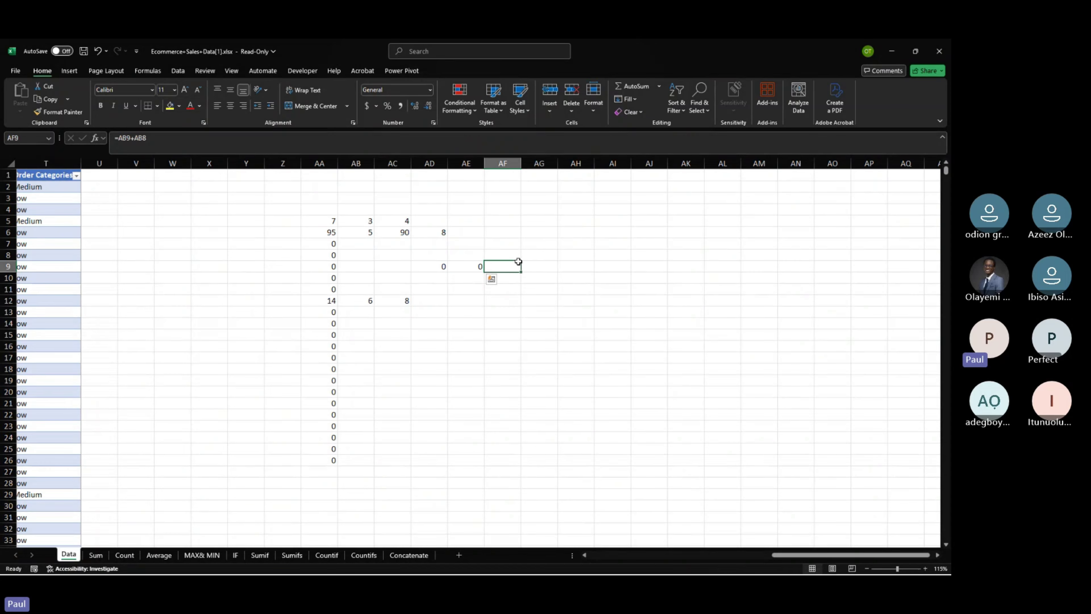
Copy the formula cell AD6 and paste only its value into cell AG9.
left_click(436, 236)
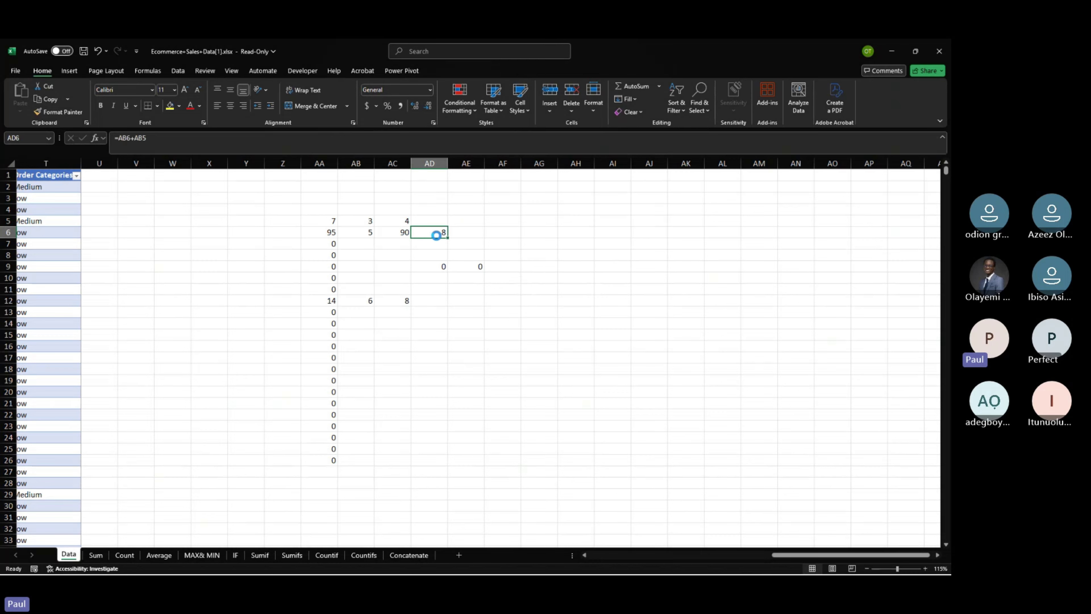
key("ctrl+c")
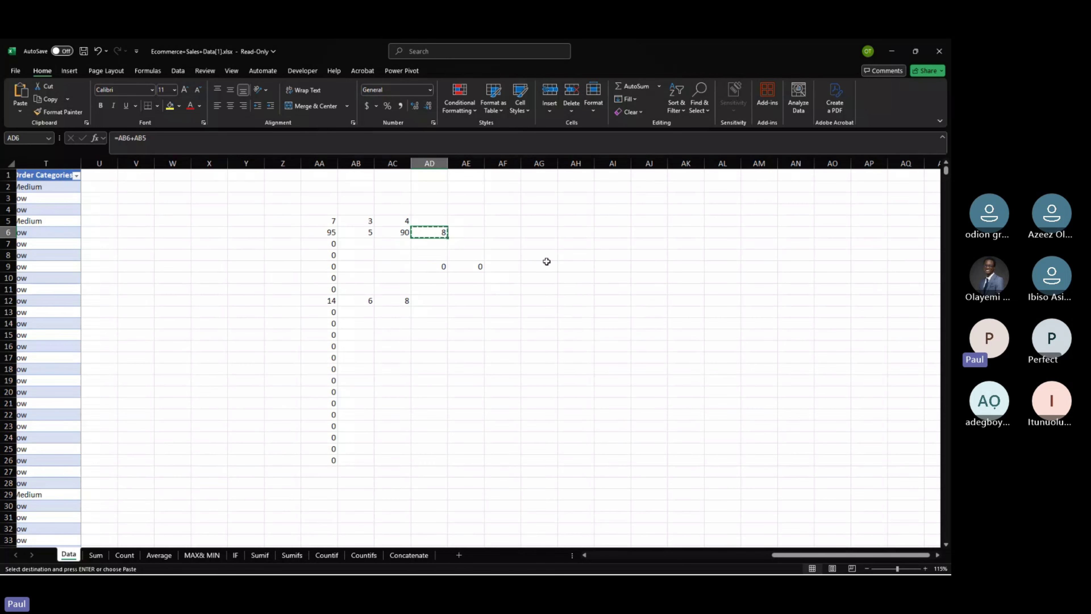
left_click(547, 263)
right_click(547, 263)
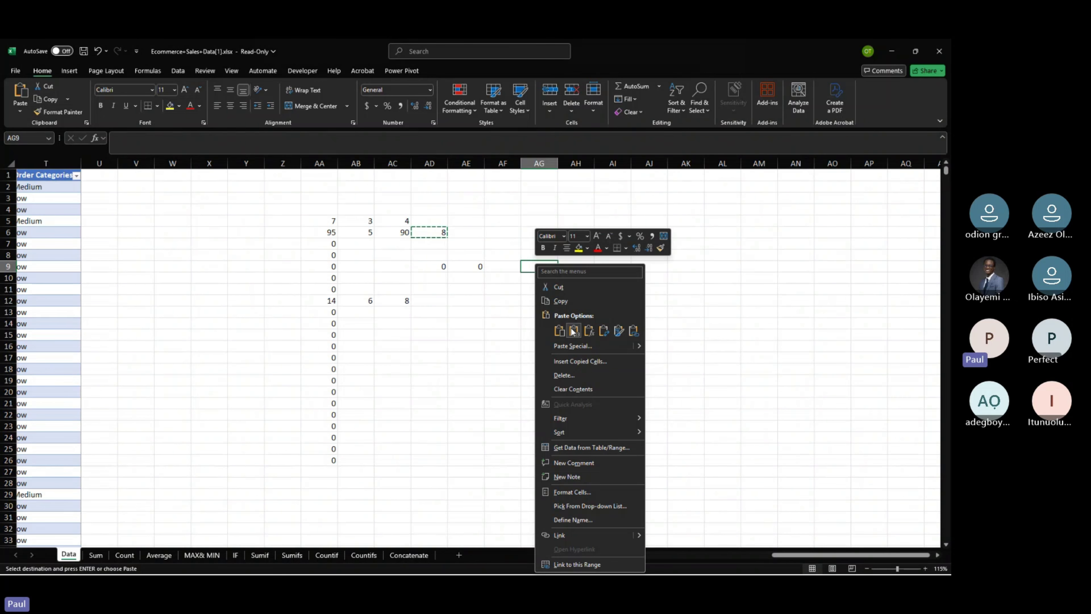
left_click(574, 331)
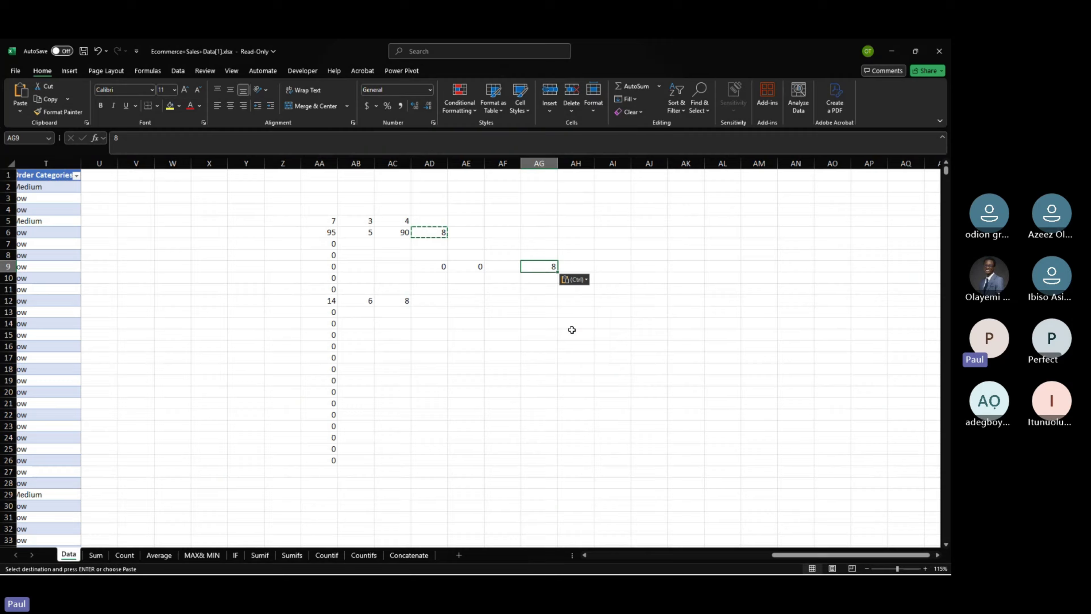
key("Escape")
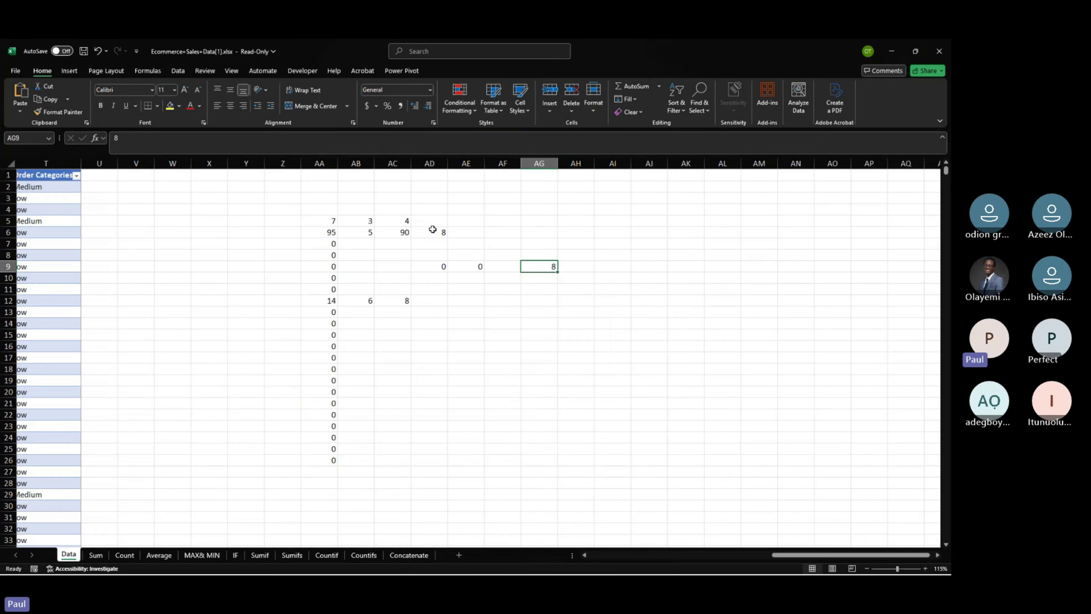
Copy cell AD6 into AE11 with a normal paste that carries over the formula.
left_click(433, 229)
key("ctrl+c")
left_click(456, 286)
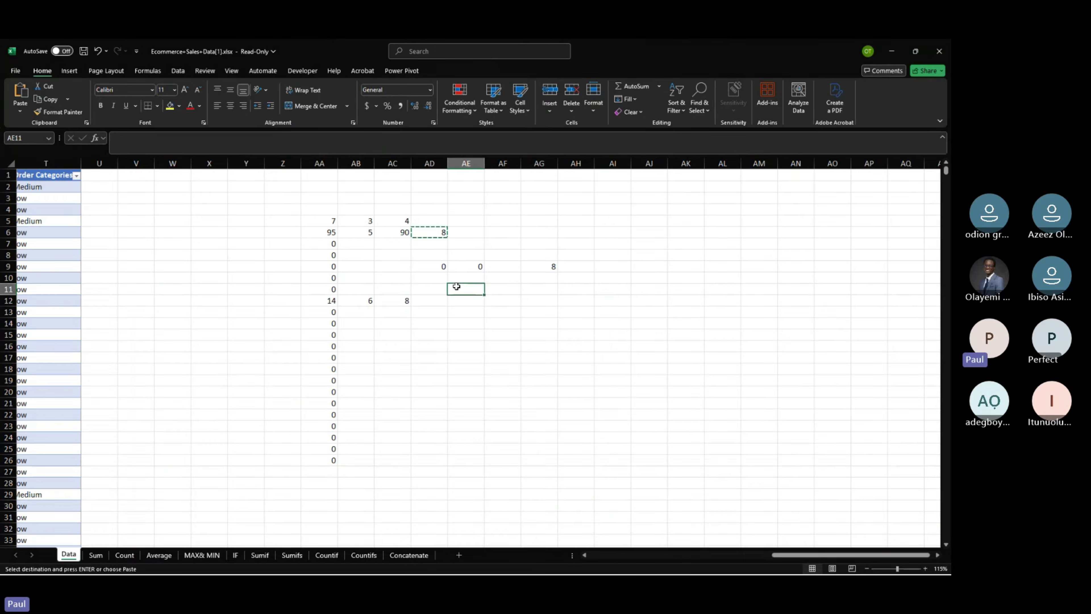
key("ctrl+v")
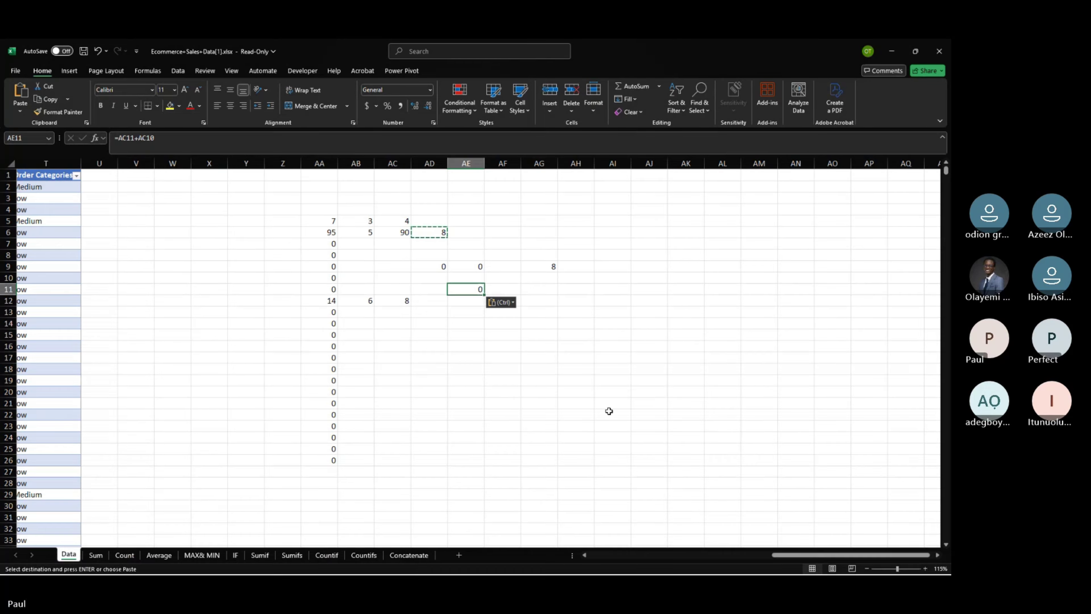
Highlight the pasted value in cell AG9 with a yellow fill.
left_click(539, 267)
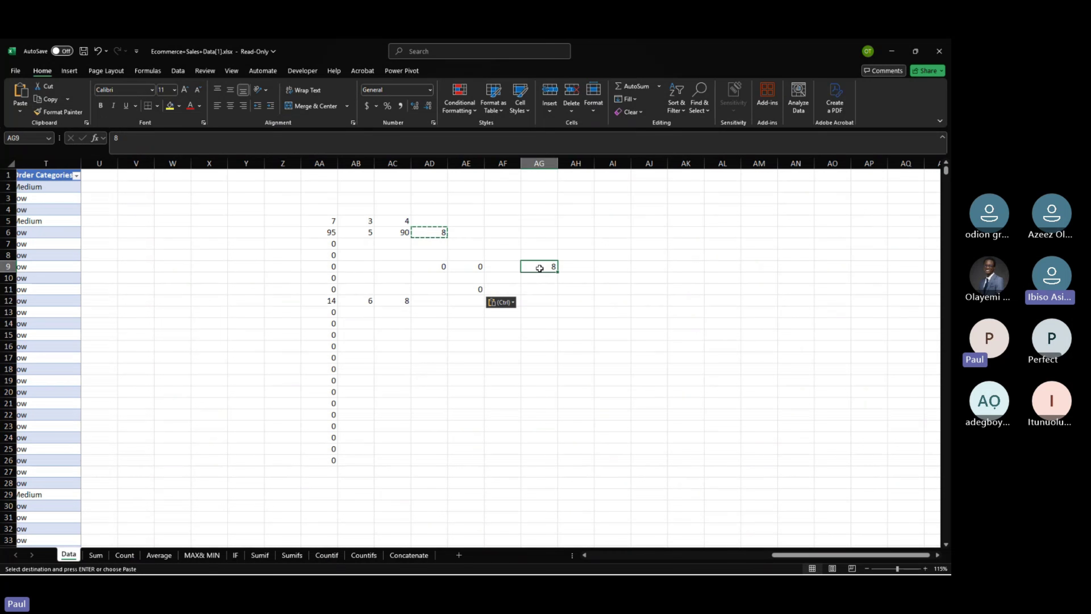
key("ctrl")
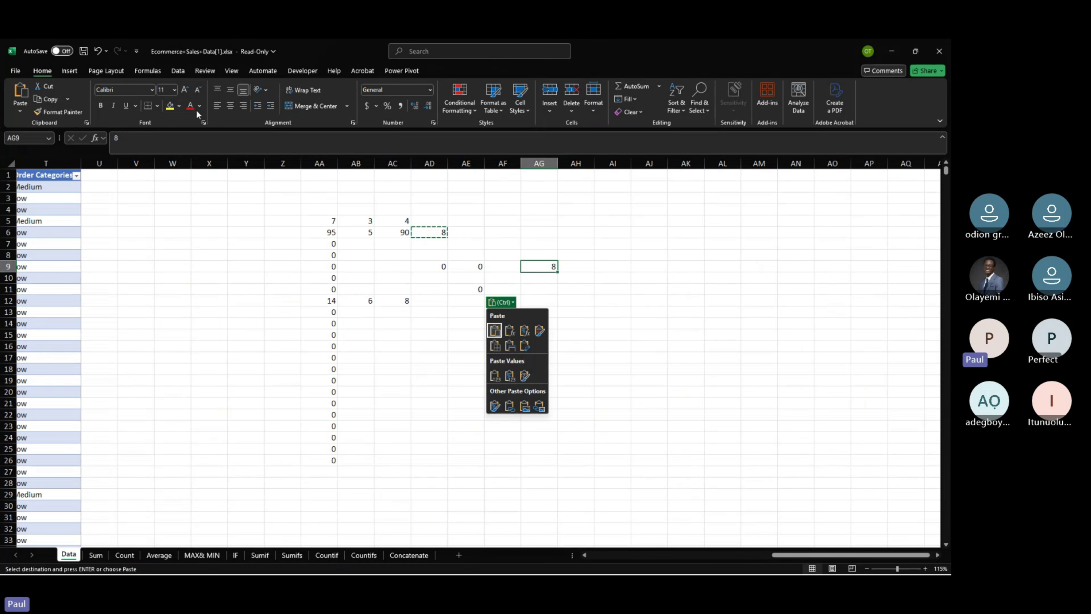
left_click(170, 107)
left_click(170, 106)
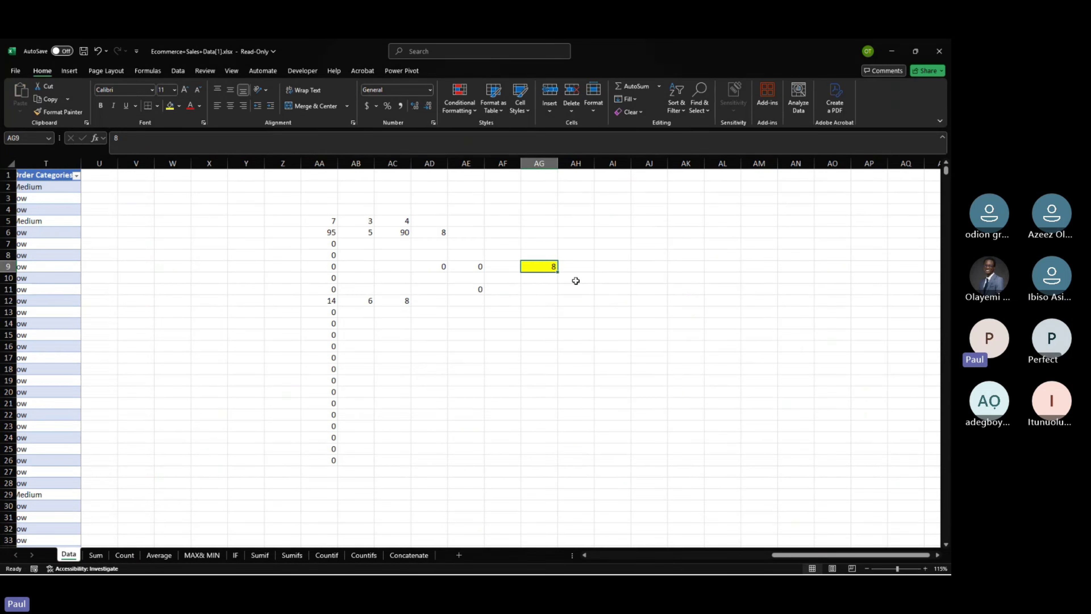
Copy the yellow cell AG9 and bring up the paste options for cell AI9.
key("ctrl+c")
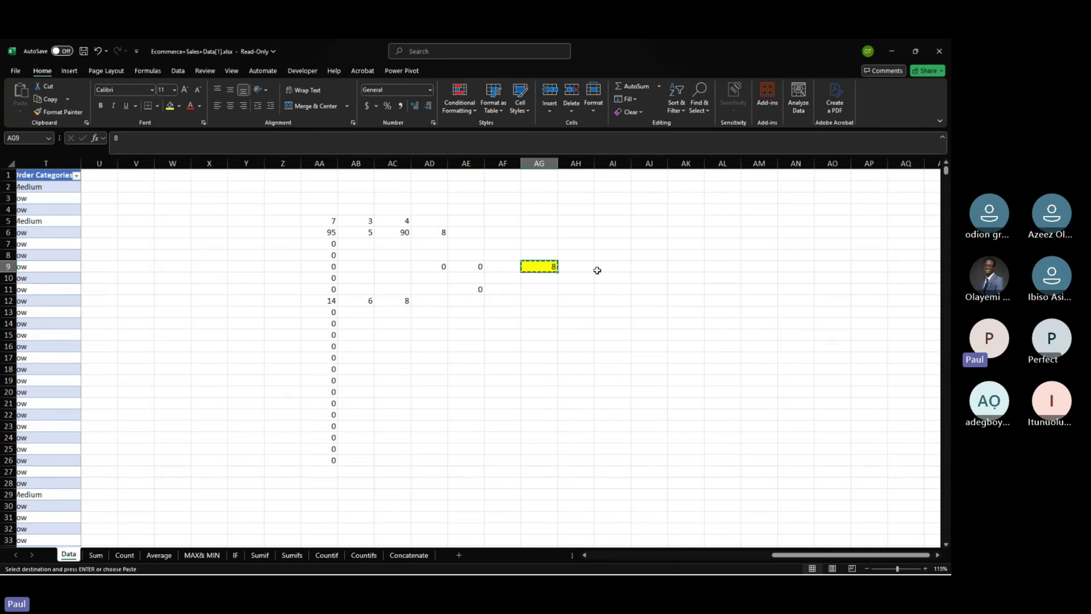
left_click_drag(557, 267, 630, 269)
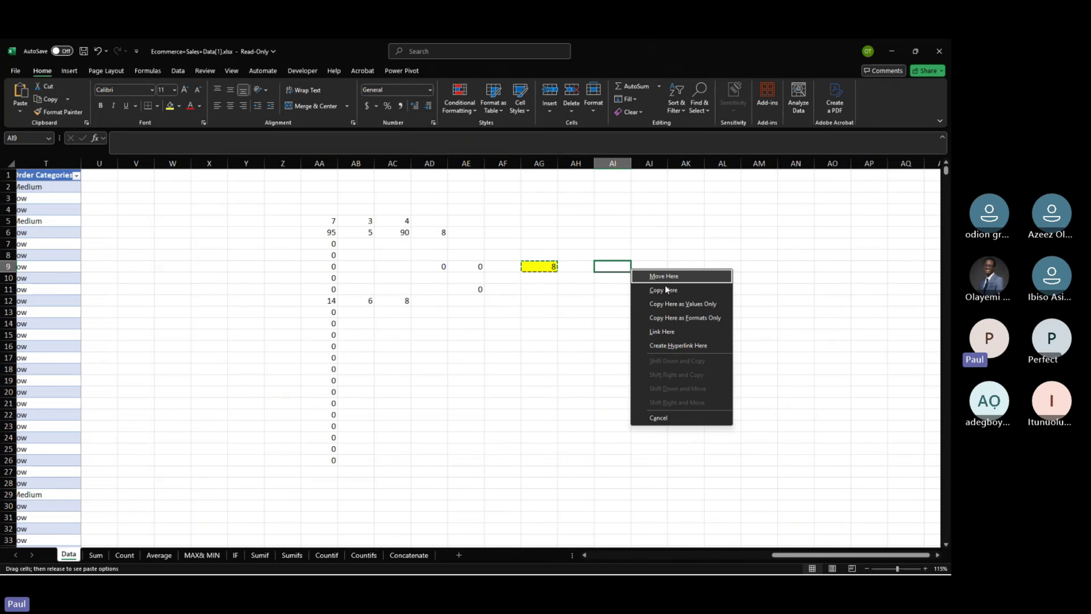
key("Escape")
right_click(612, 266)
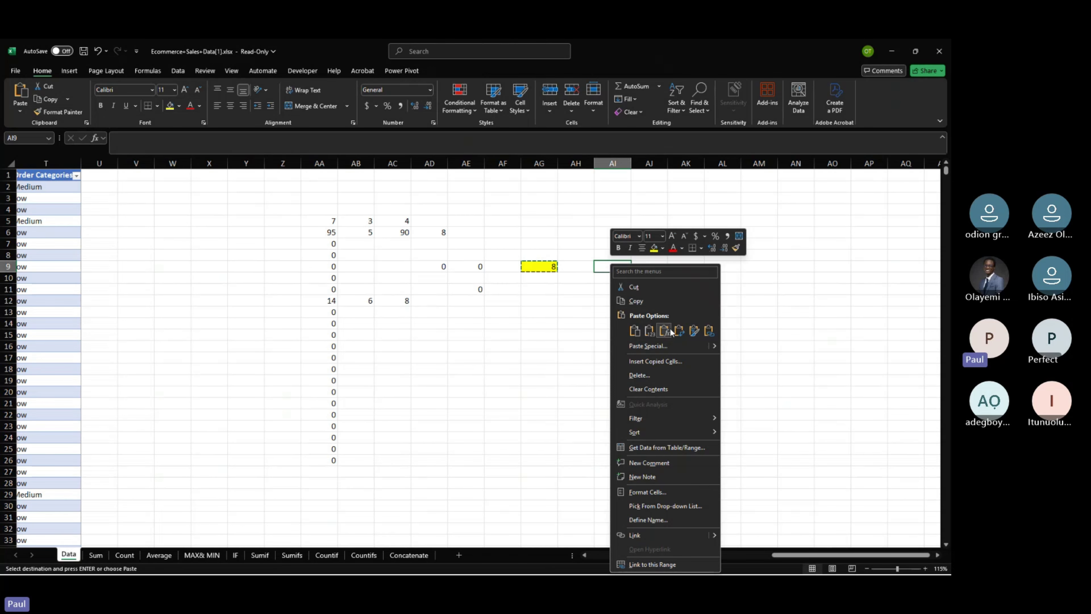
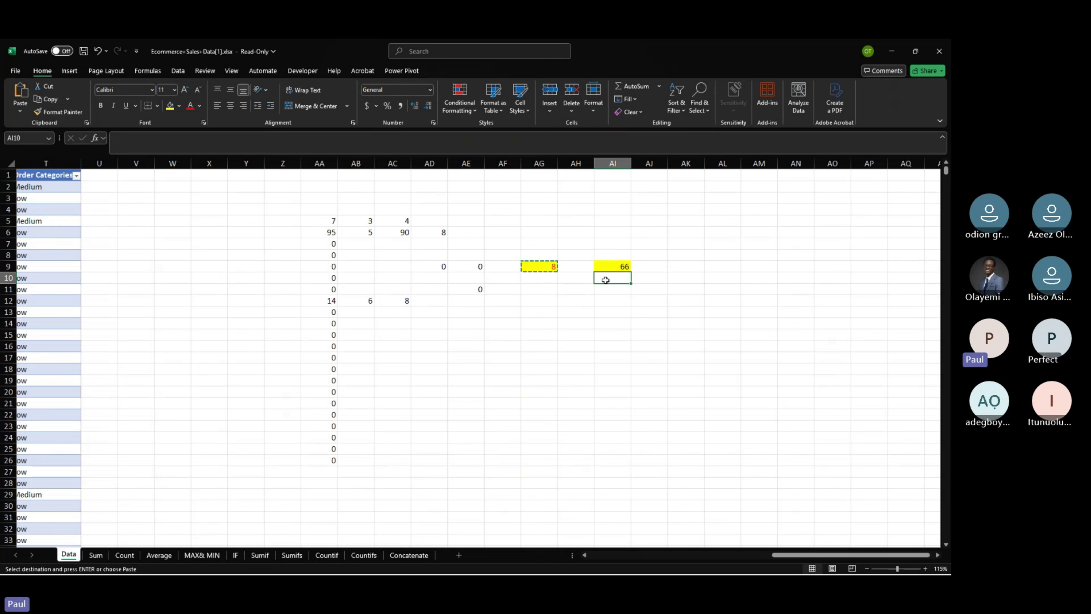
Paste only the formatting of AG9 into cell AI10 and enter 78 there.
right_click(607, 280)
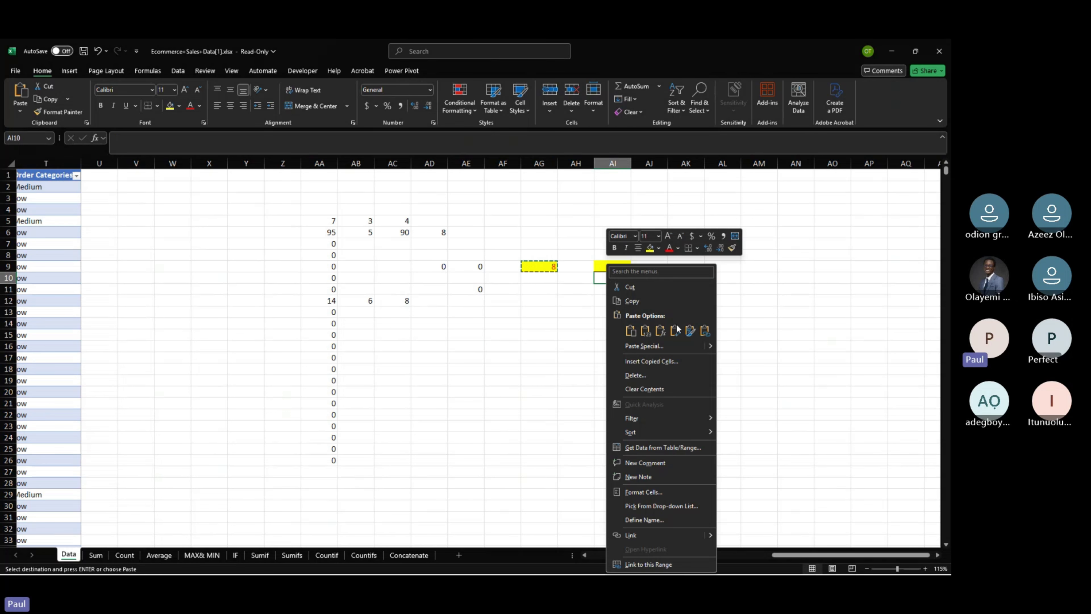
left_click(689, 331)
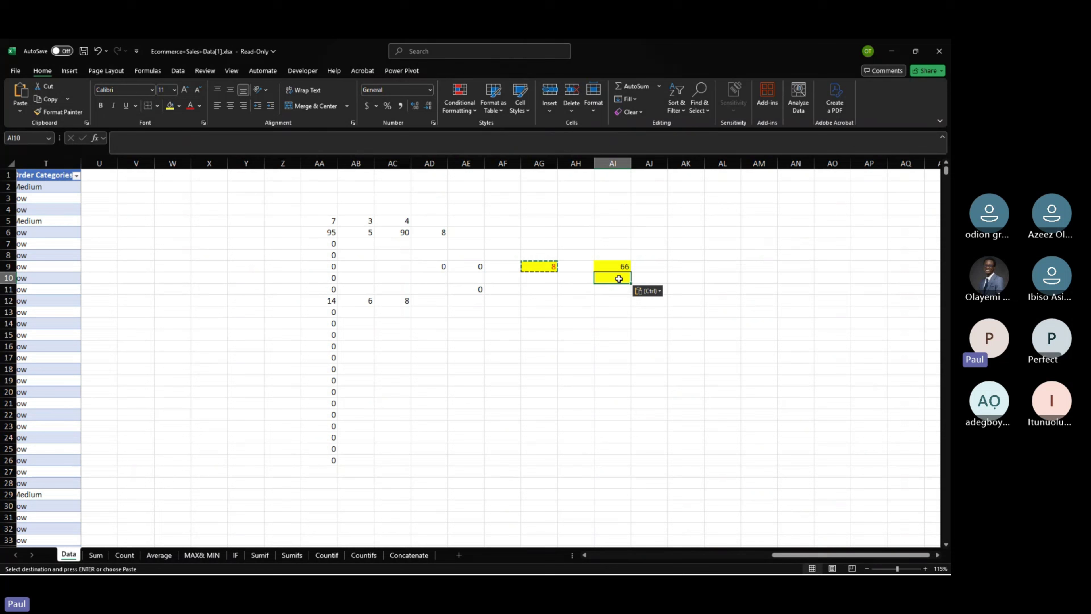
key("Escape")
type("78")
key("Return")
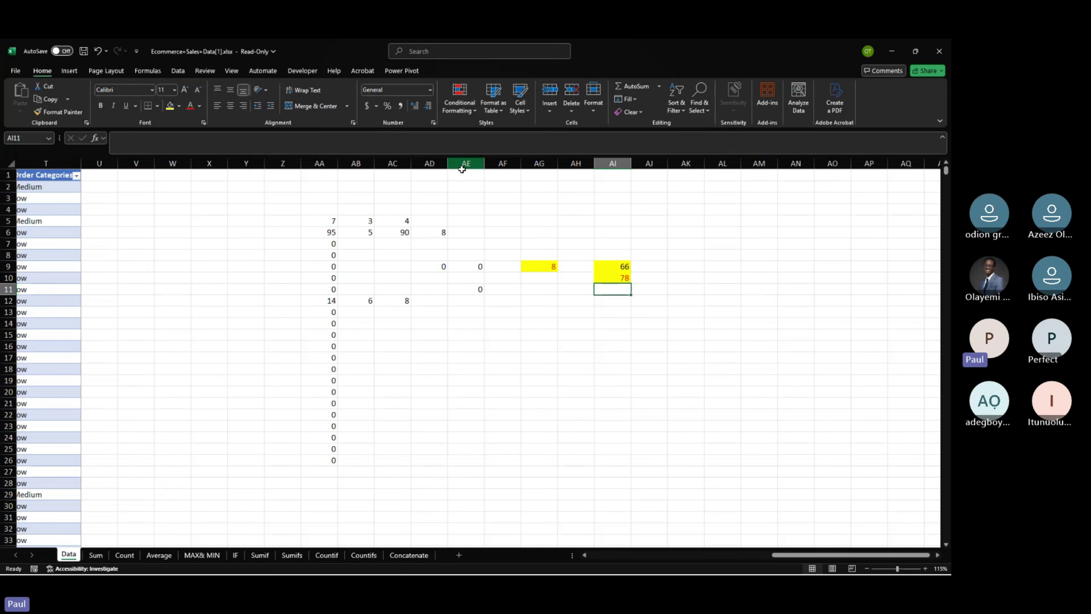
Merge and center cells AB1 to AJ1 and enter the heading "Pending Ordes".
left_click_drag(350, 175, 656, 170)
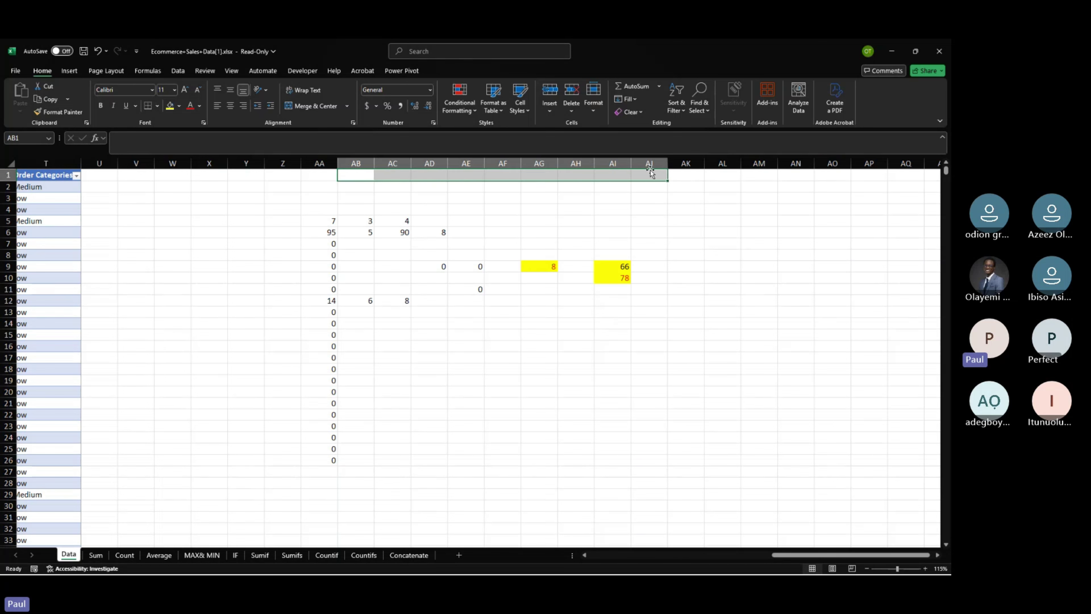
left_click(321, 107)
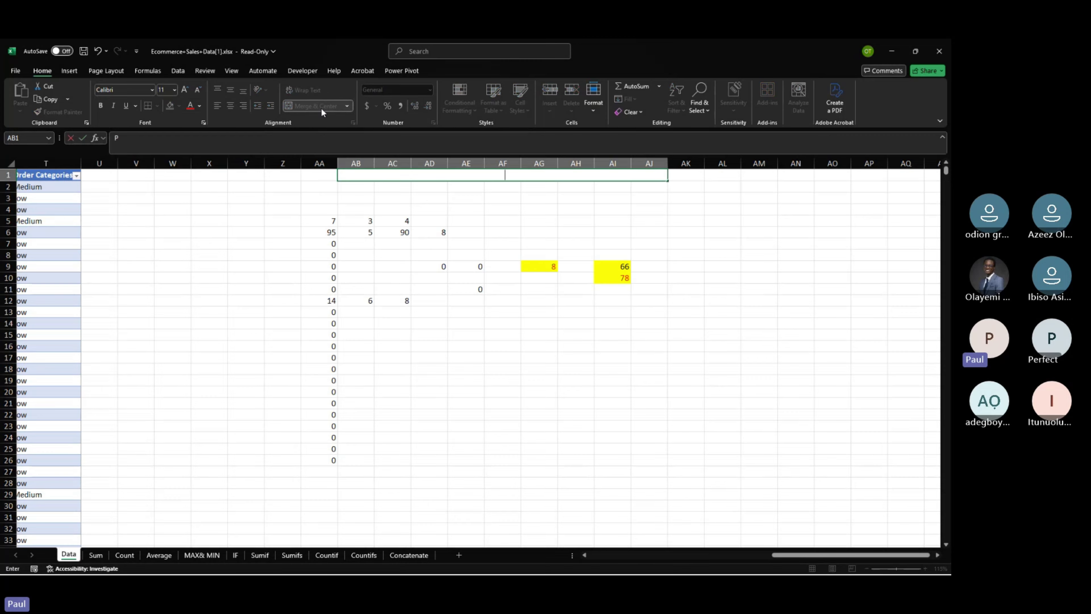
type("ending Ordes")
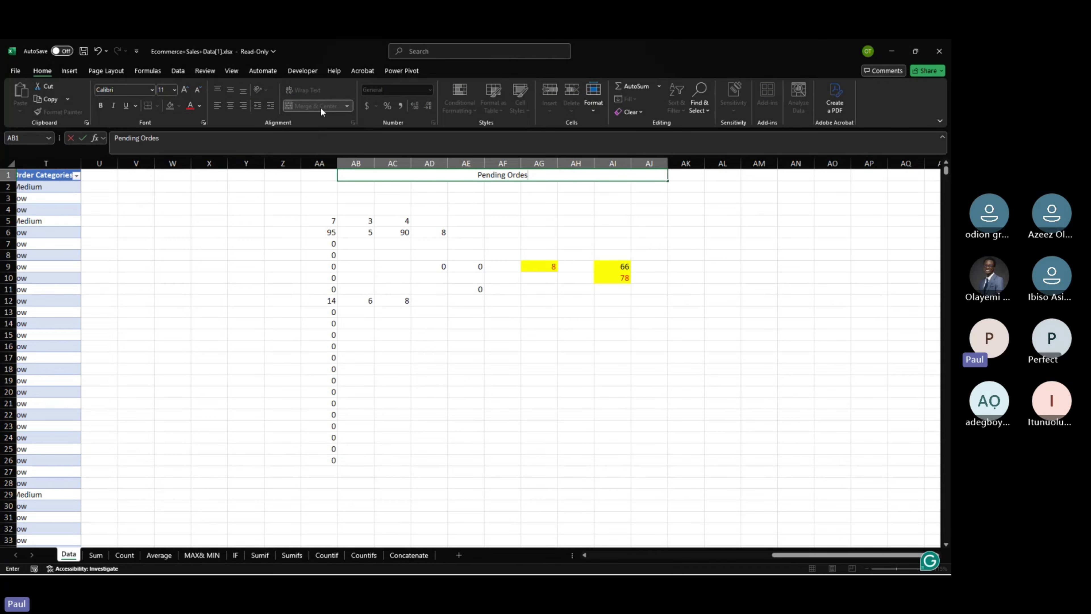
key("Return")
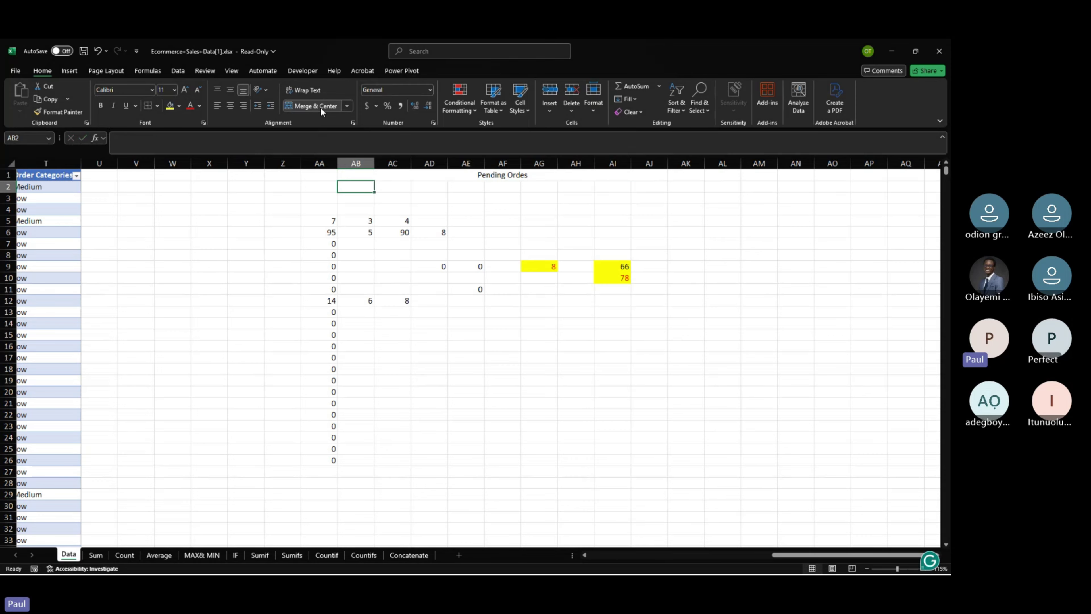
left_click(355, 175)
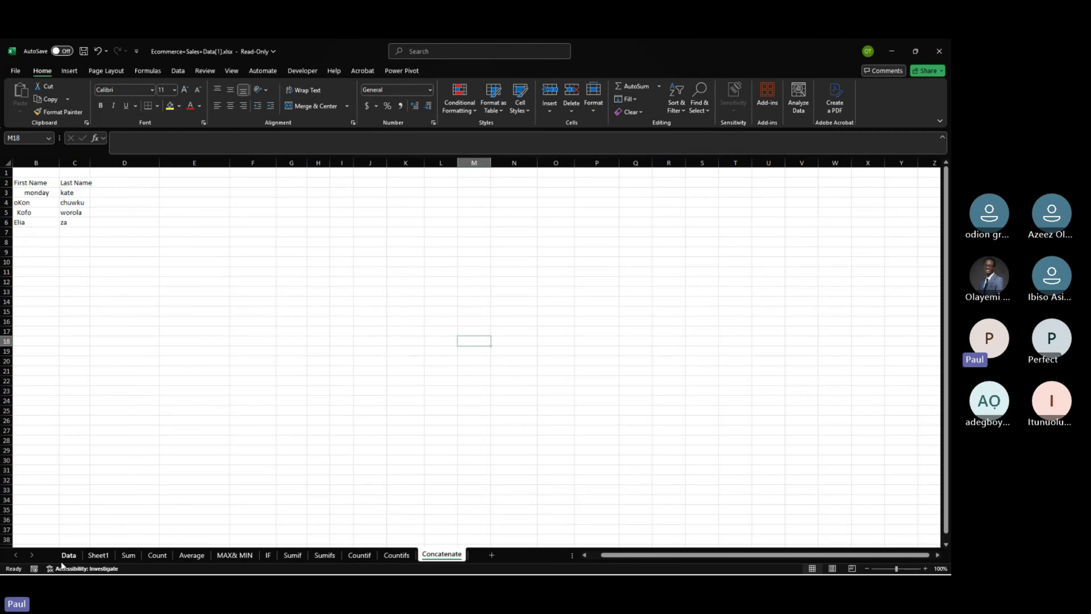
Return to the Data sheet and check the paste options available for cell AG11.
left_click(67, 555)
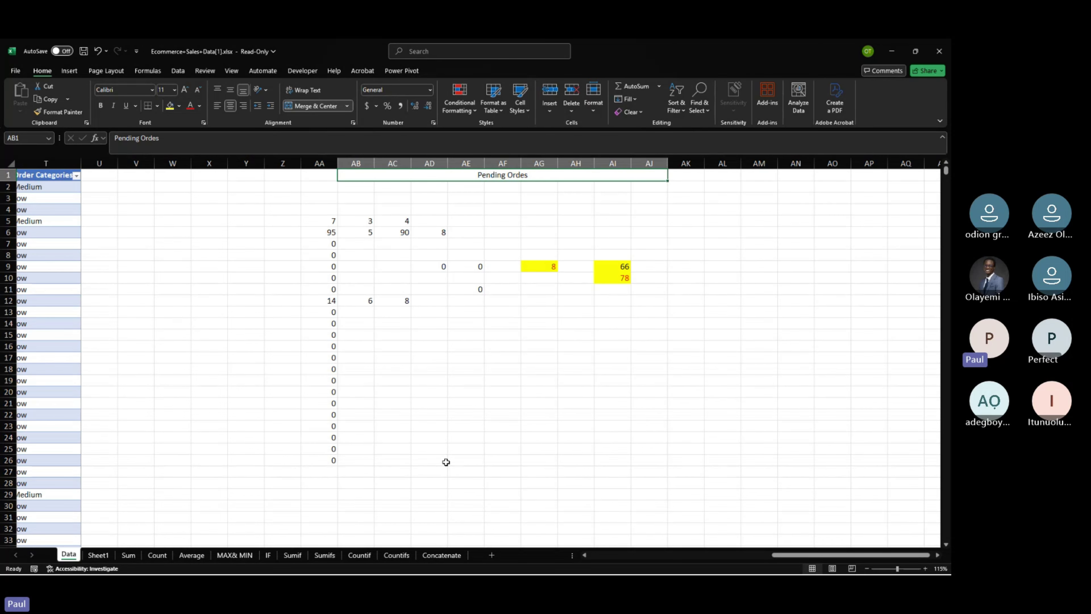
right_click(547, 288)
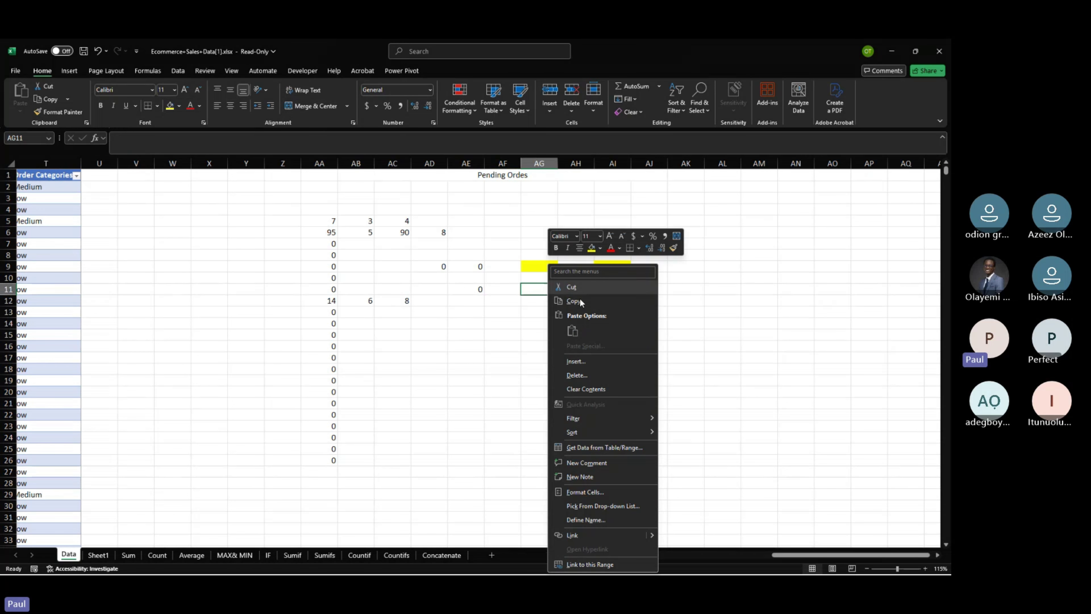
left_click(579, 298)
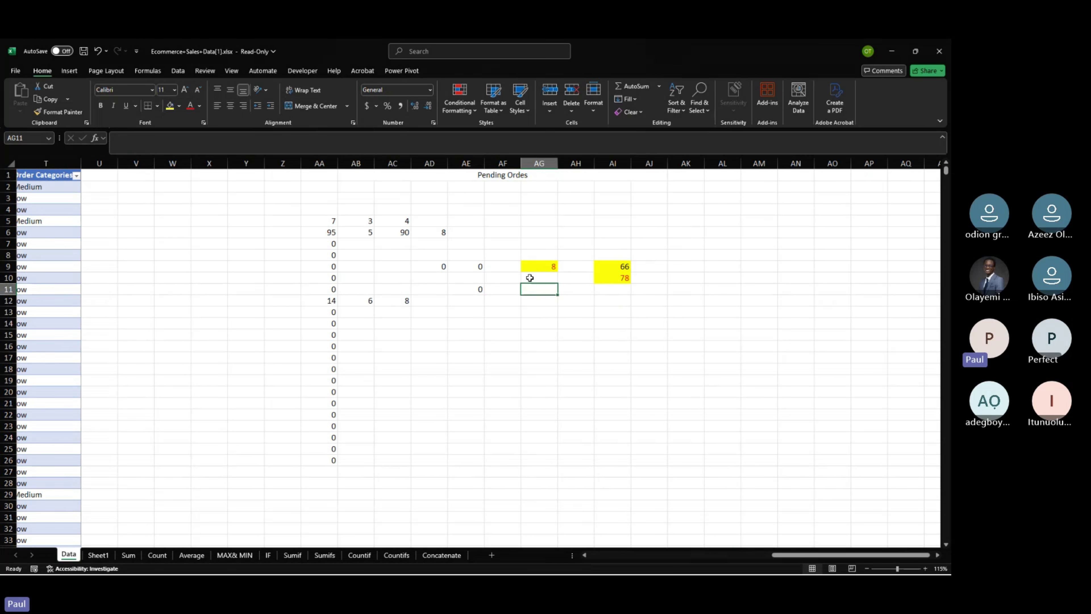
right_click(532, 289)
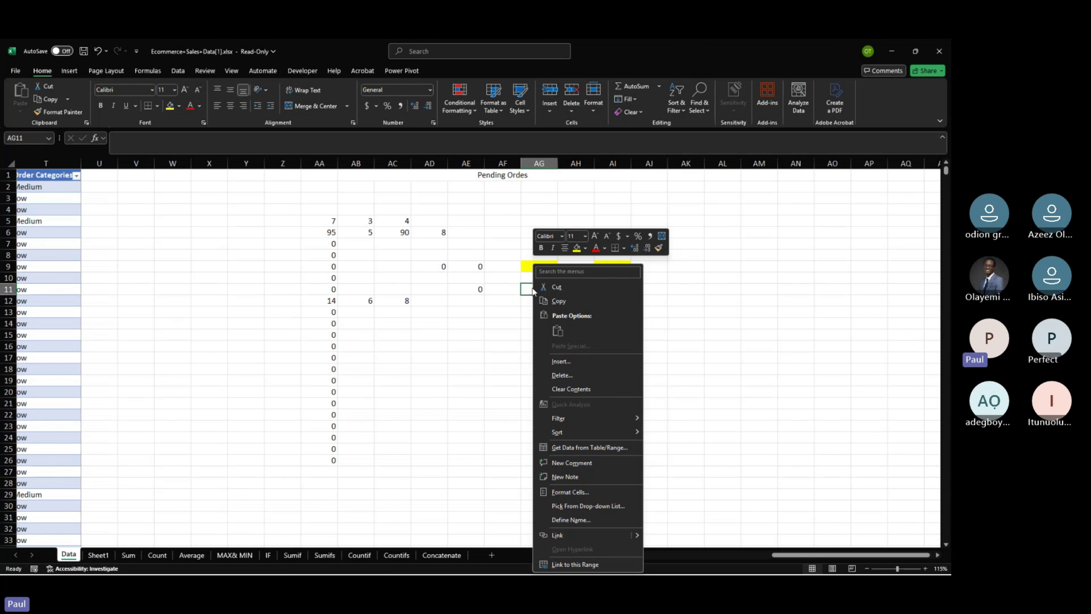
left_click(521, 316)
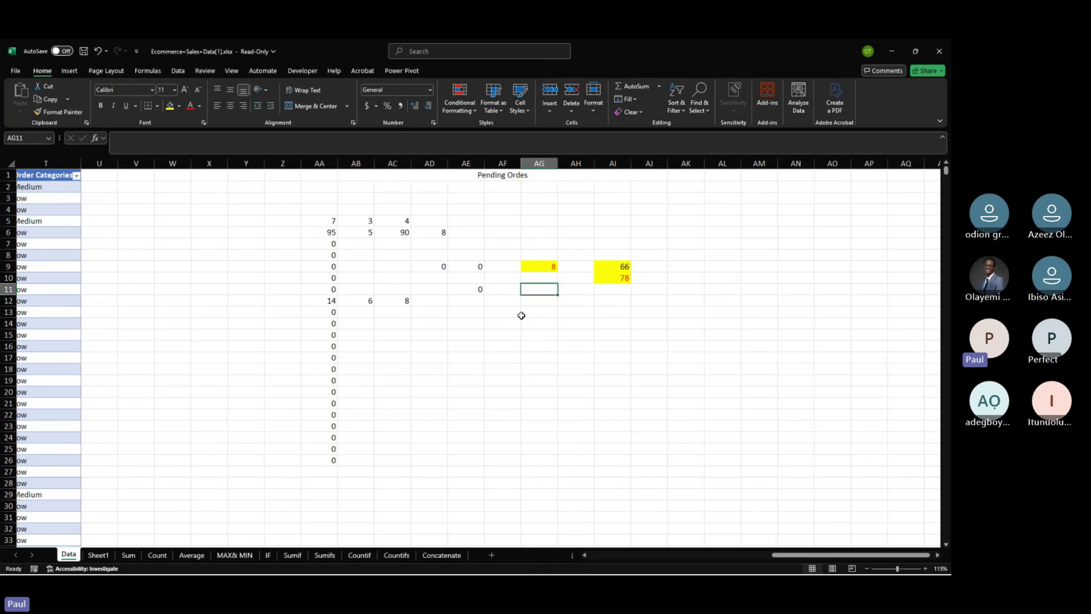
Copy cells AG9 and AG11 together and preview the paste options for cell AG12.
left_click(542, 266, "ctrl")
key("ctrl+c")
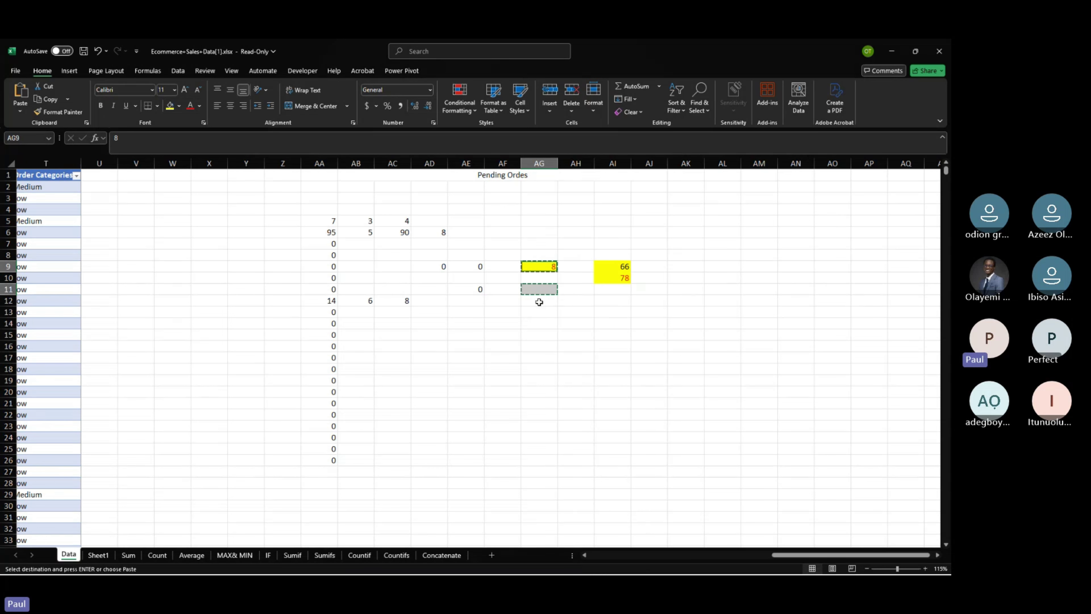
right_click(539, 302)
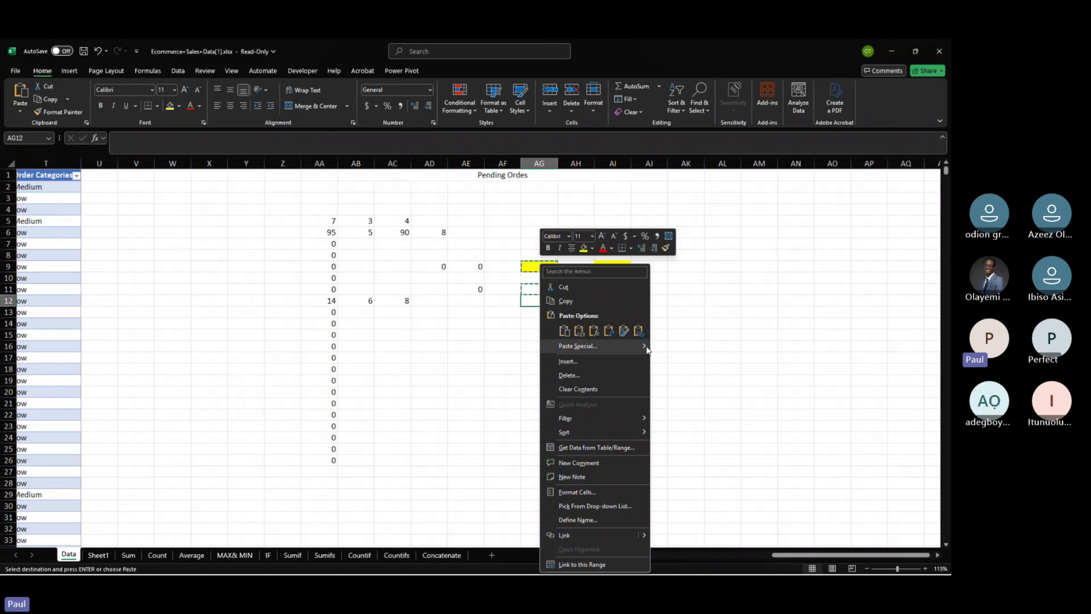
mouse_move(647, 350)
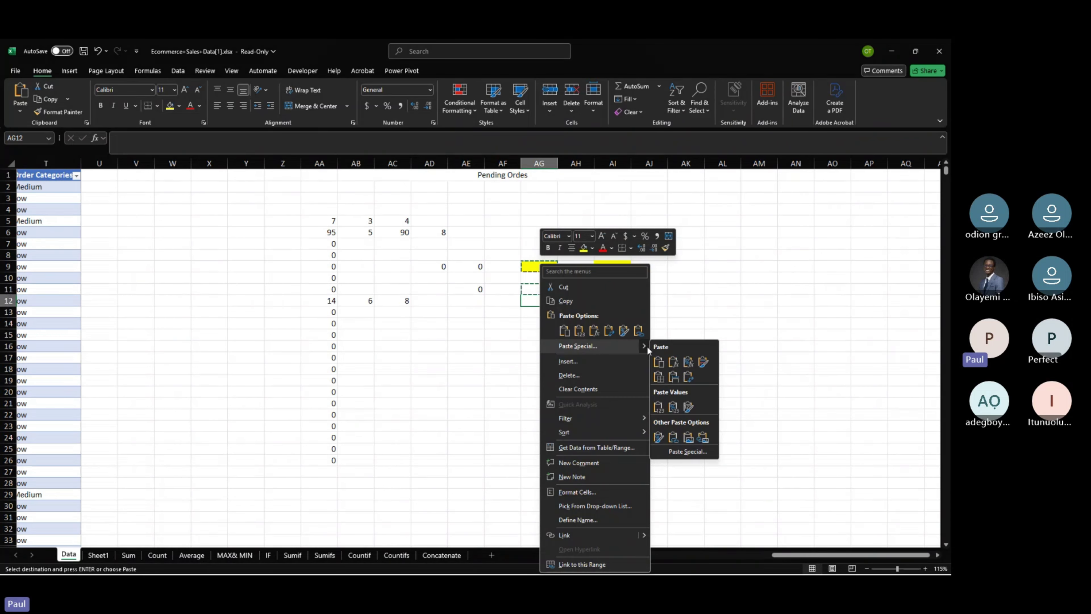
left_click(607, 332)
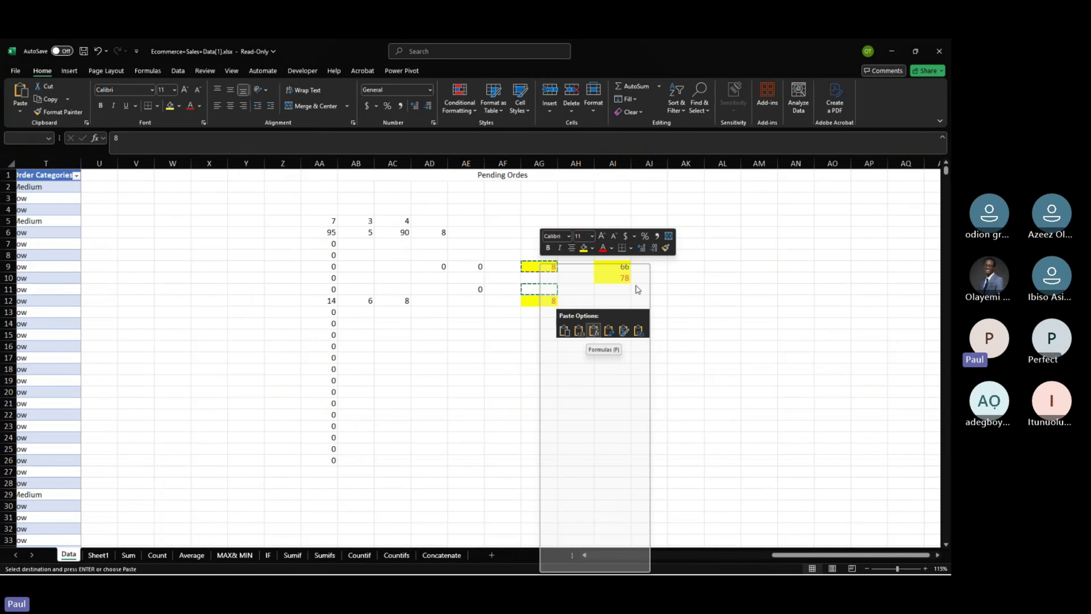
Cancel the pending copy and enter 1 in cell AK5 and 3 in cell AL5.
left_click(691, 219)
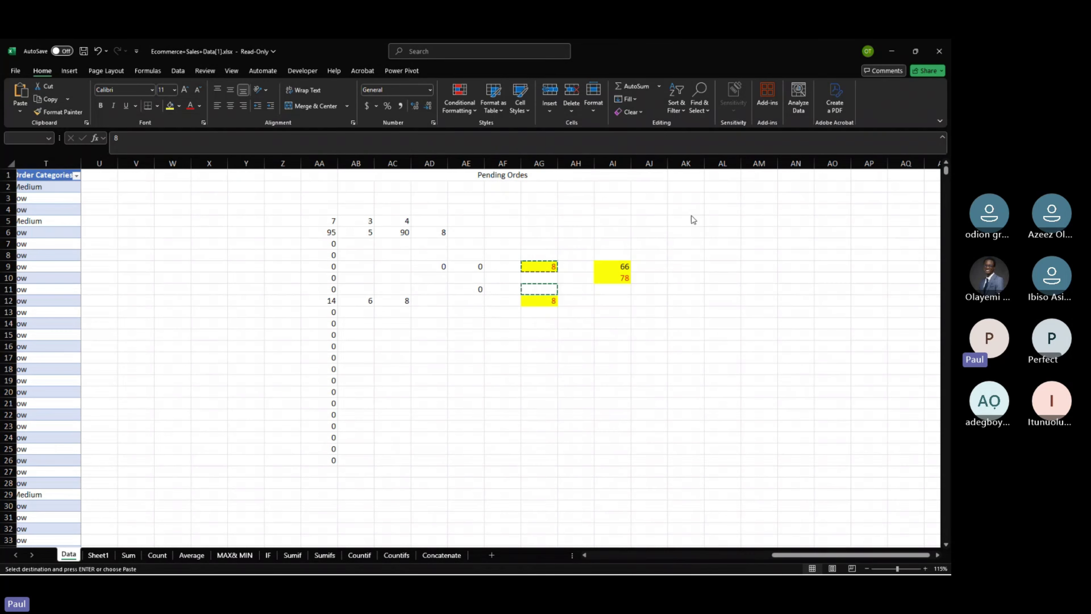
key("Escape")
type("1")
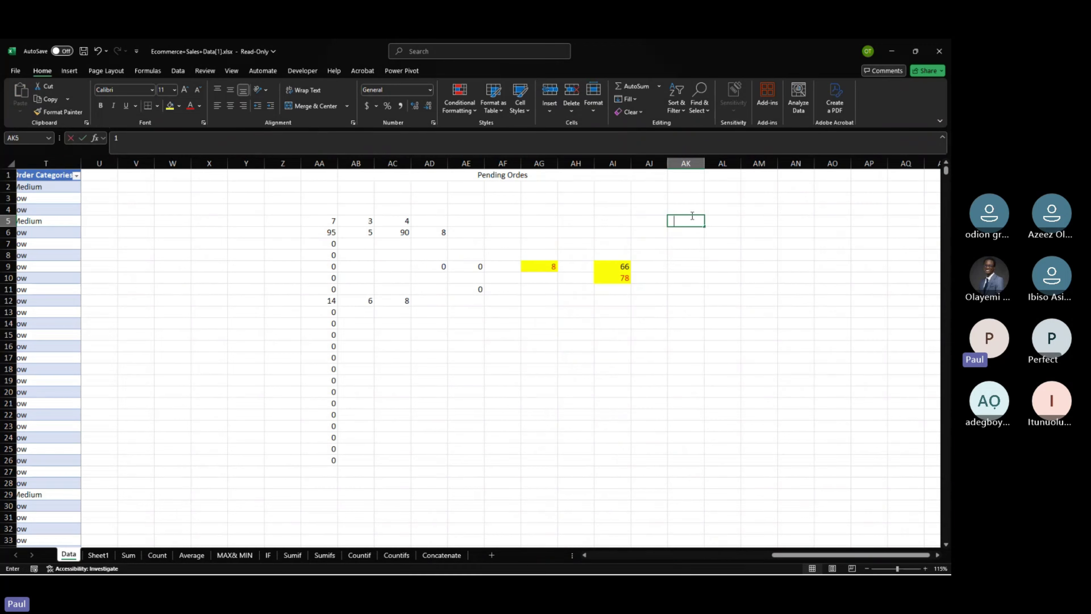
key("Tab")
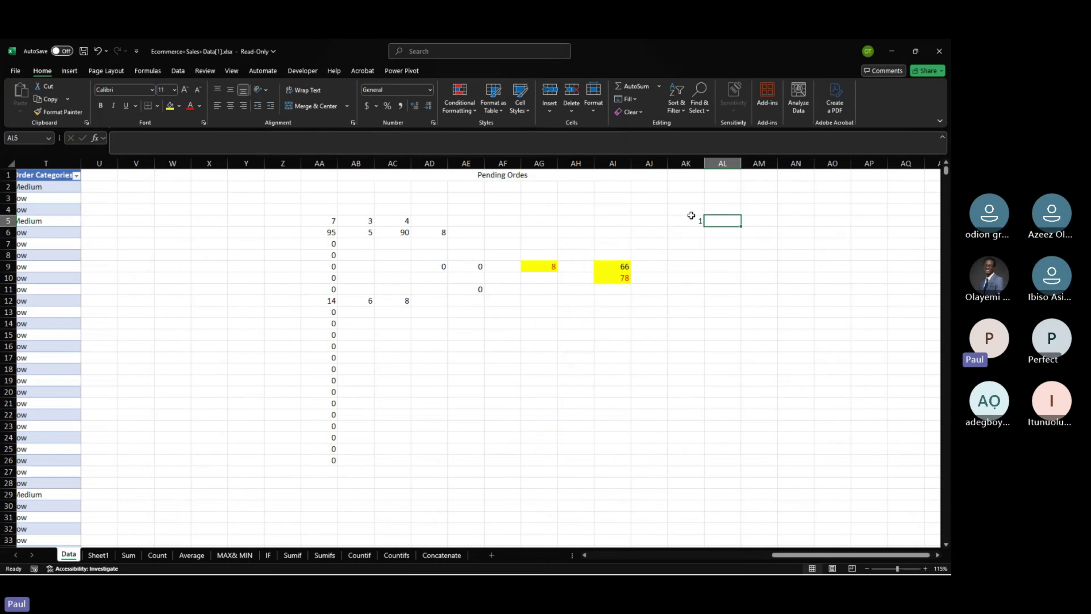
type("3")
left_click(695, 217)
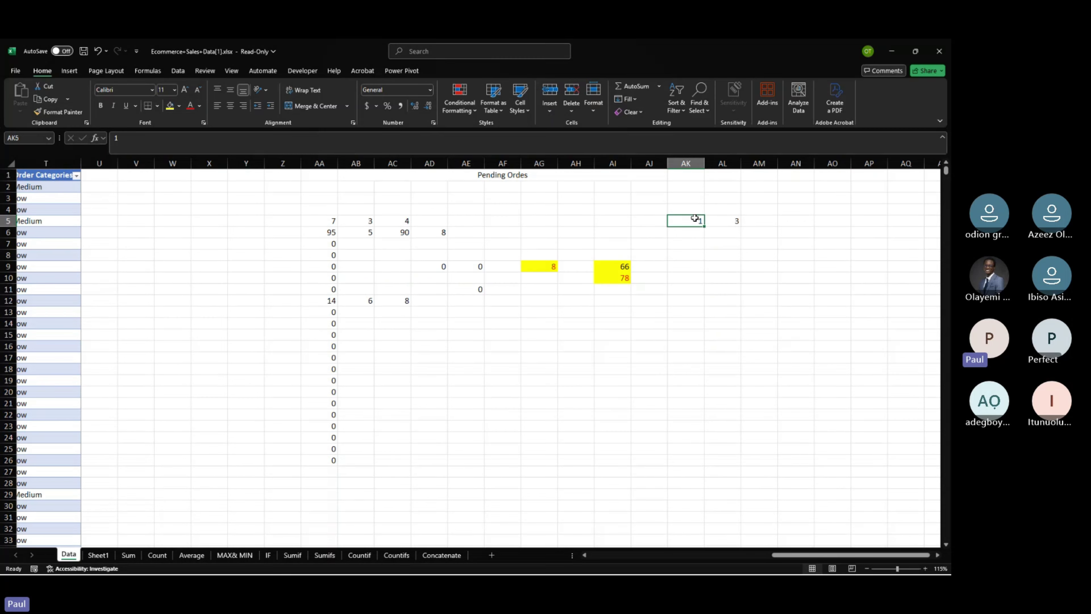
Copy cells AK5 to AL5 and paste them transposed as a column in AK7 to AK8.
left_click_drag(695, 218, 723, 218)
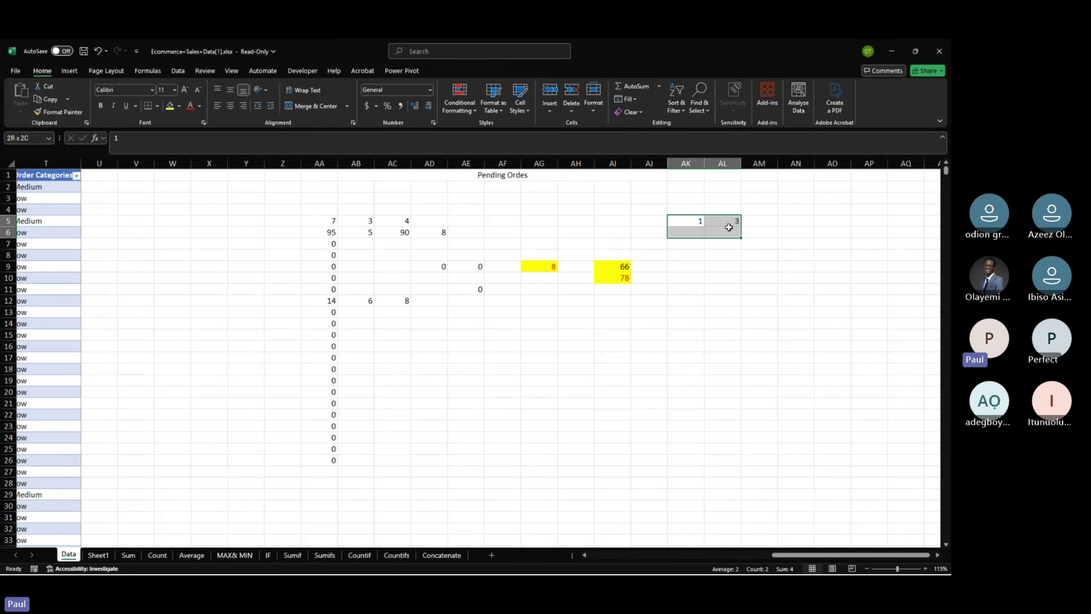
key("ctrl+c")
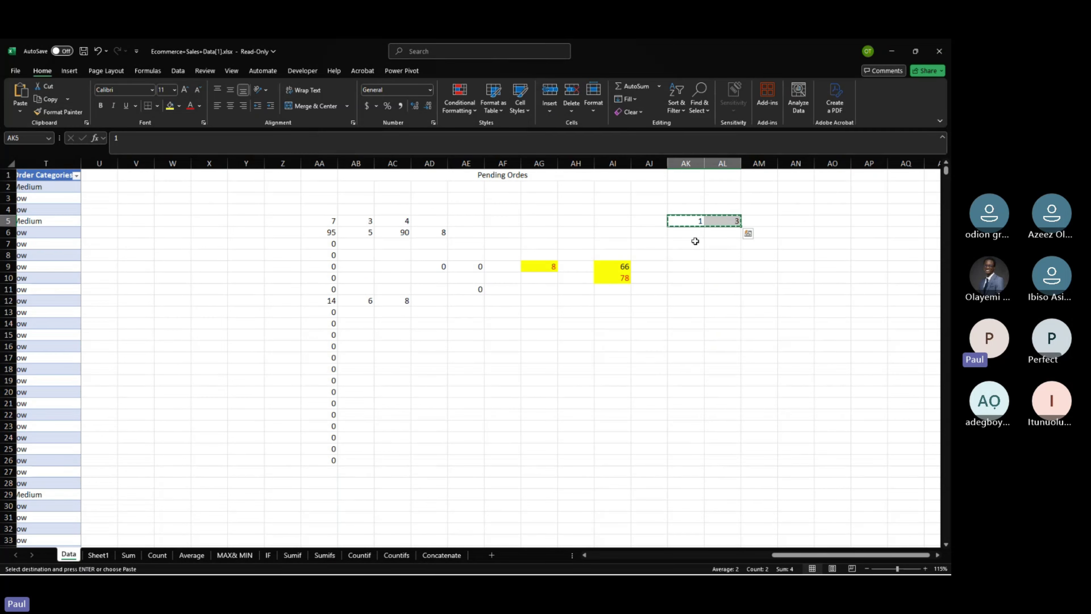
left_click(683, 252)
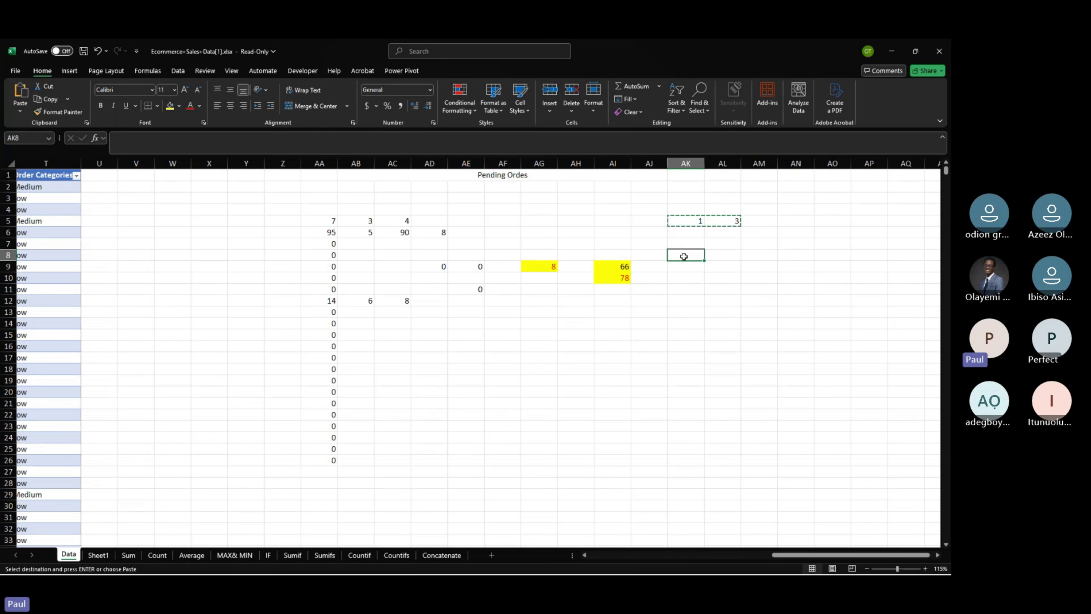
right_click(684, 256)
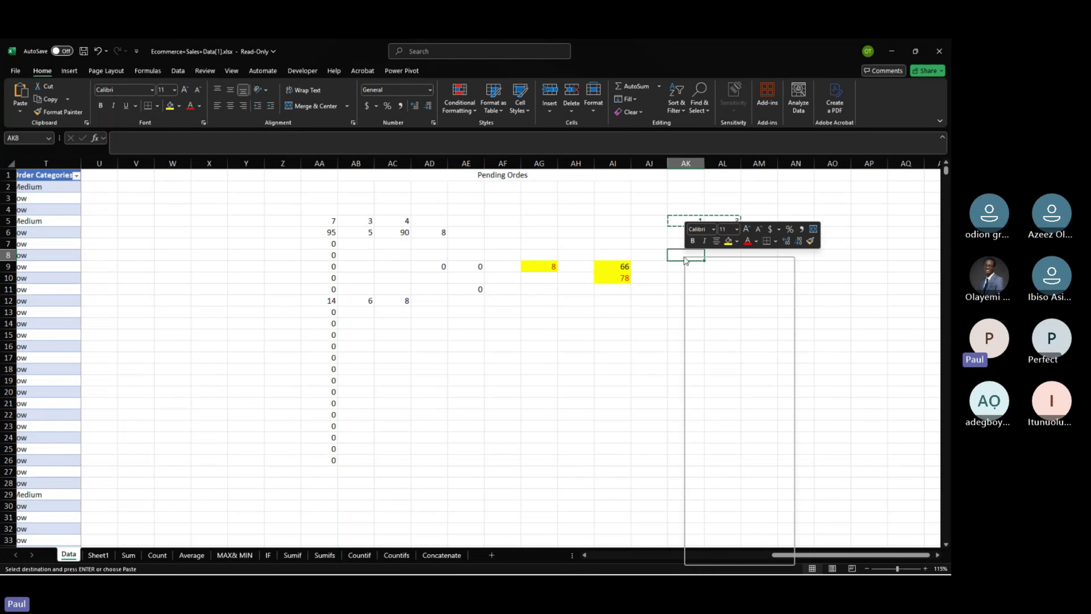
left_click(753, 323)
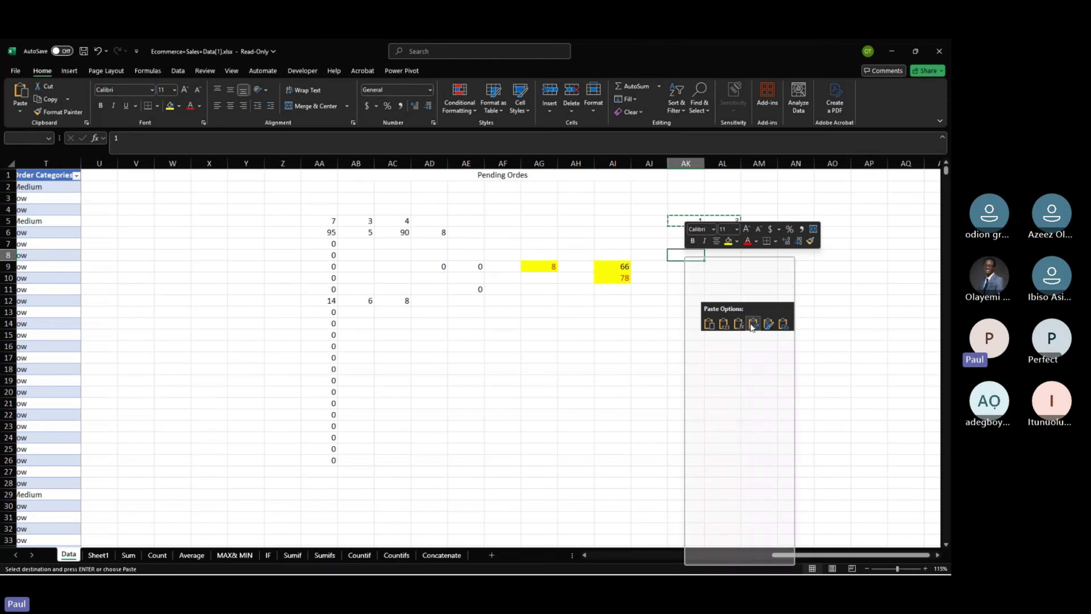
left_click_drag(681, 250, 683, 248)
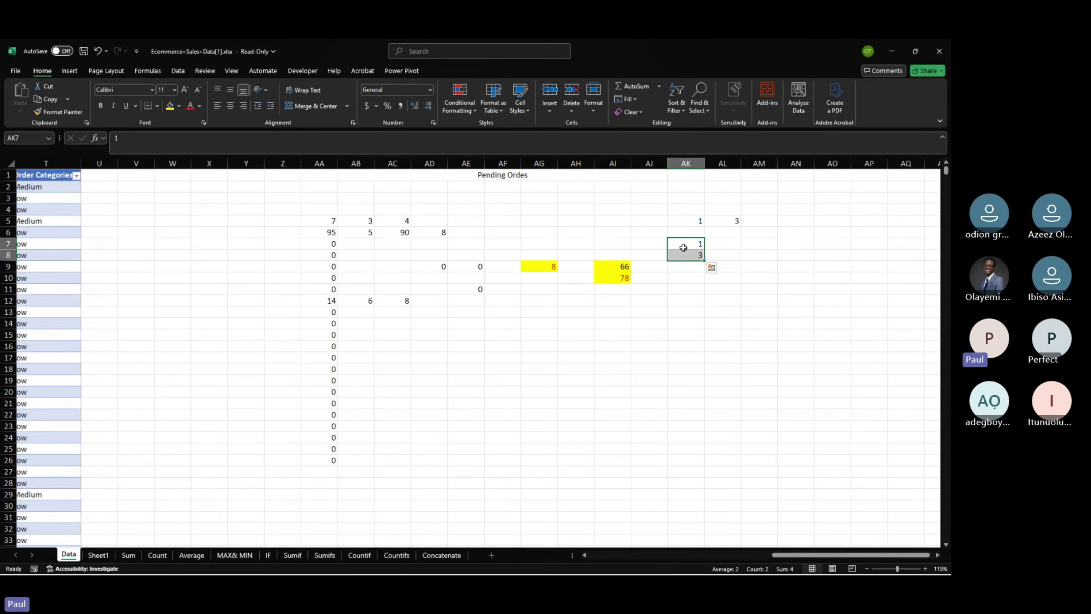
Enter 1 in cell AK11 and abandon the entry of 3 in AK12.
left_click(690, 288)
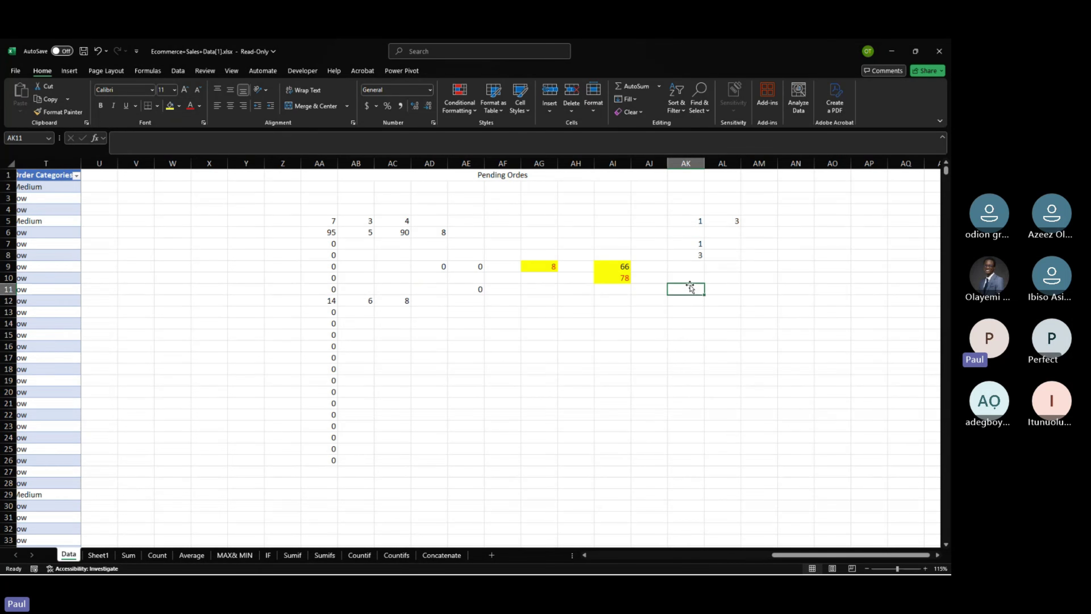
type("1")
key("Return")
type("3")
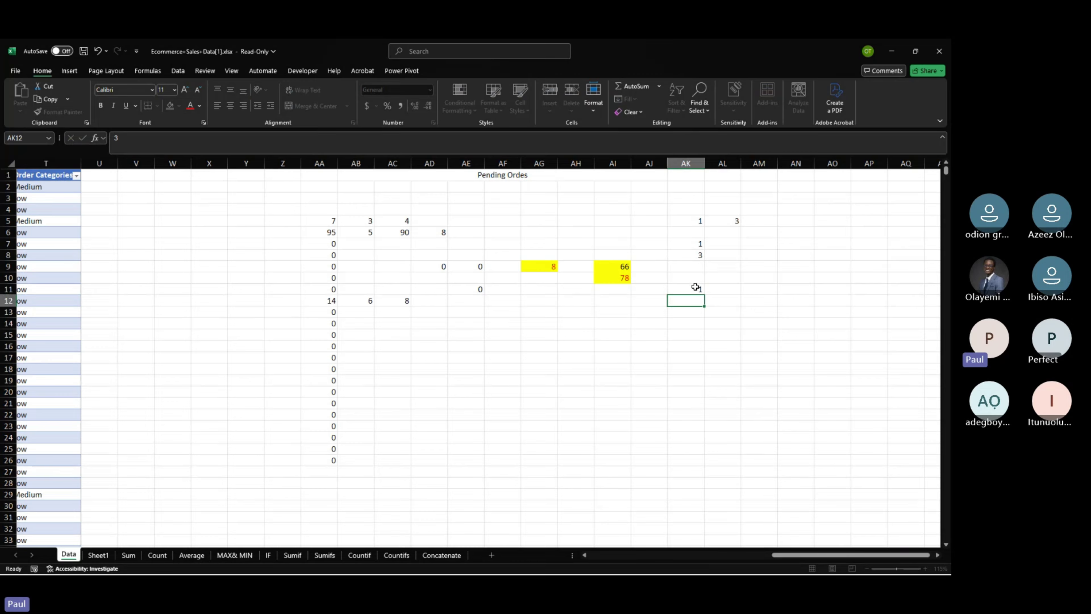
key("Escape")
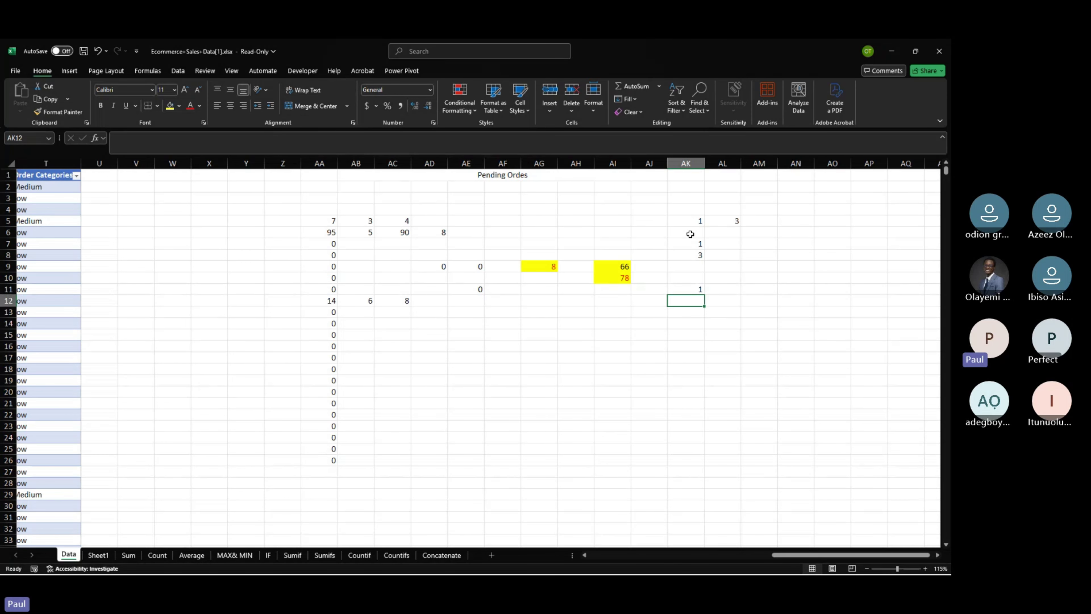
Copy the column AK7 to AK8 and paste it transposed as a row starting at AJ14.
left_click_drag(691, 244, 690, 255)
key("ctrl+c")
left_click(655, 326)
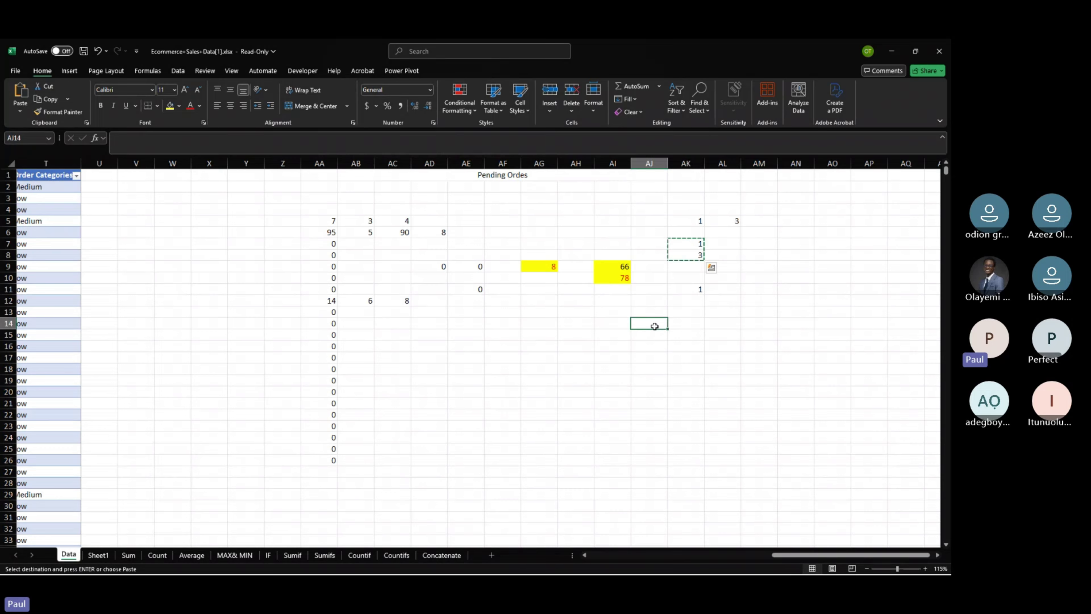
right_click(655, 327)
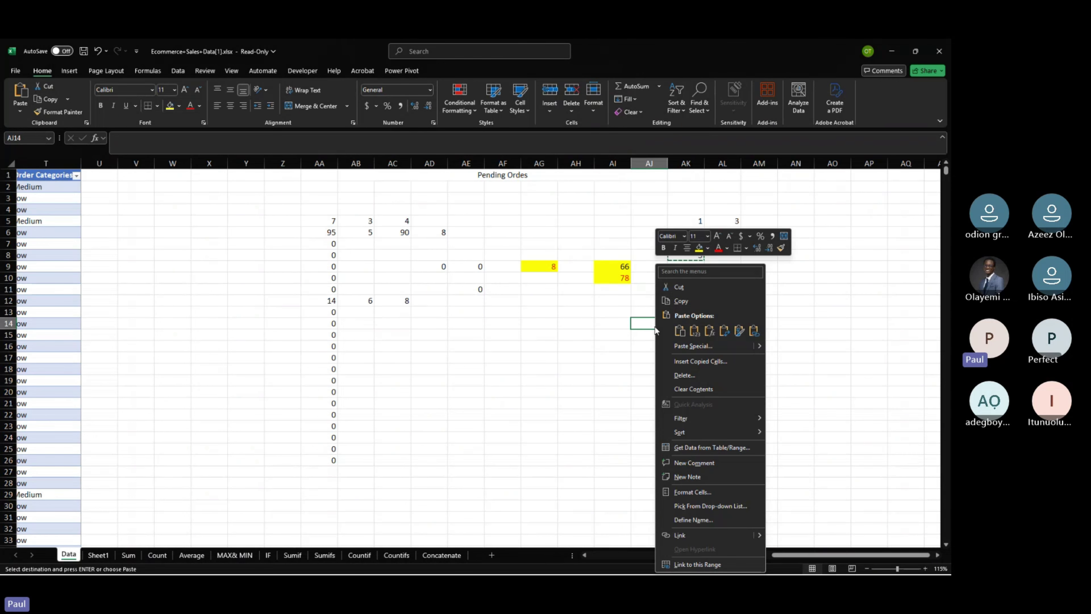
left_click(724, 331)
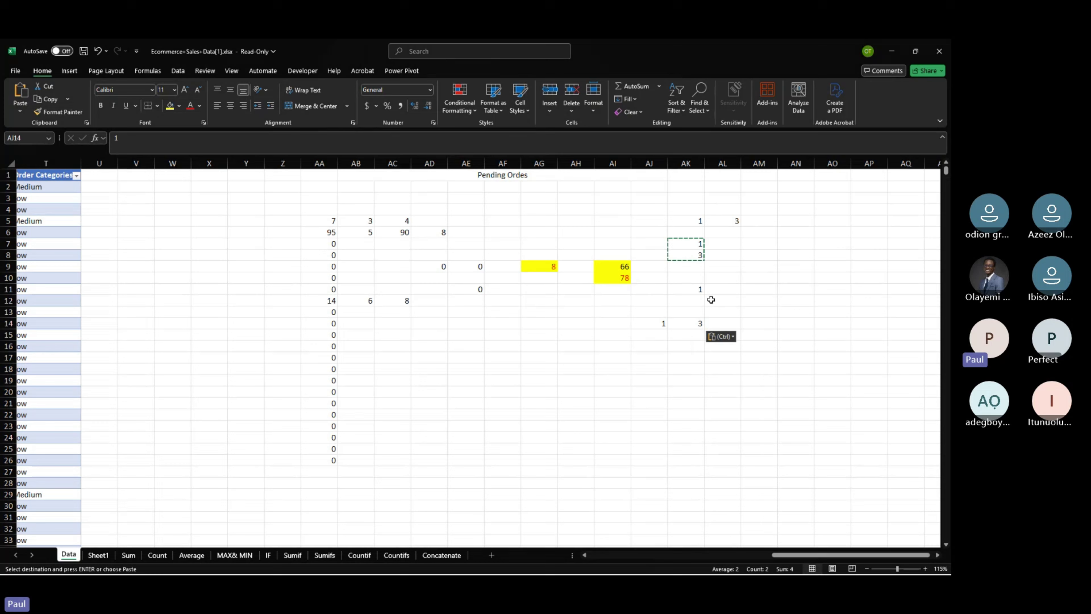
left_click_drag(702, 221, 697, 253)
left_click_drag(661, 323, 699, 323)
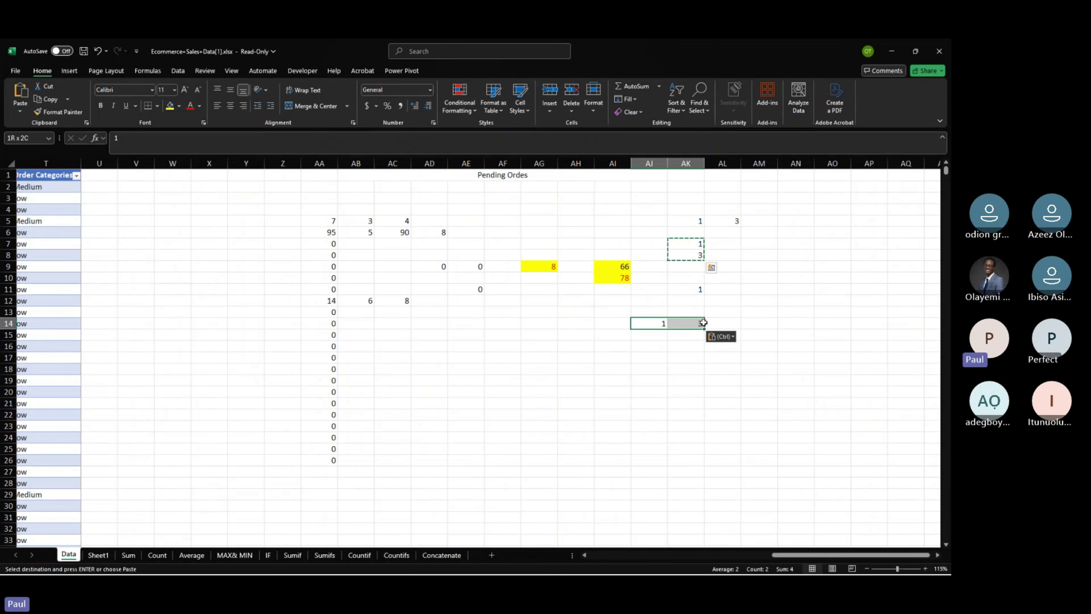
Bring up the Paste Special options for the copied AK7 to AK8 values at cell AJ15.
left_click(639, 335)
right_click(639, 334)
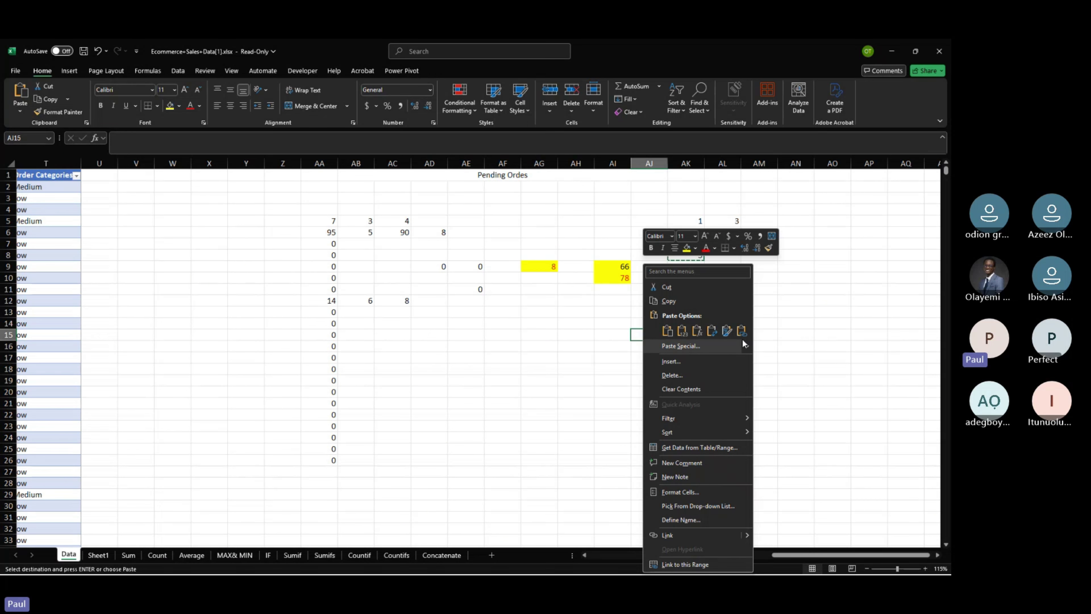
mouse_move(747, 347)
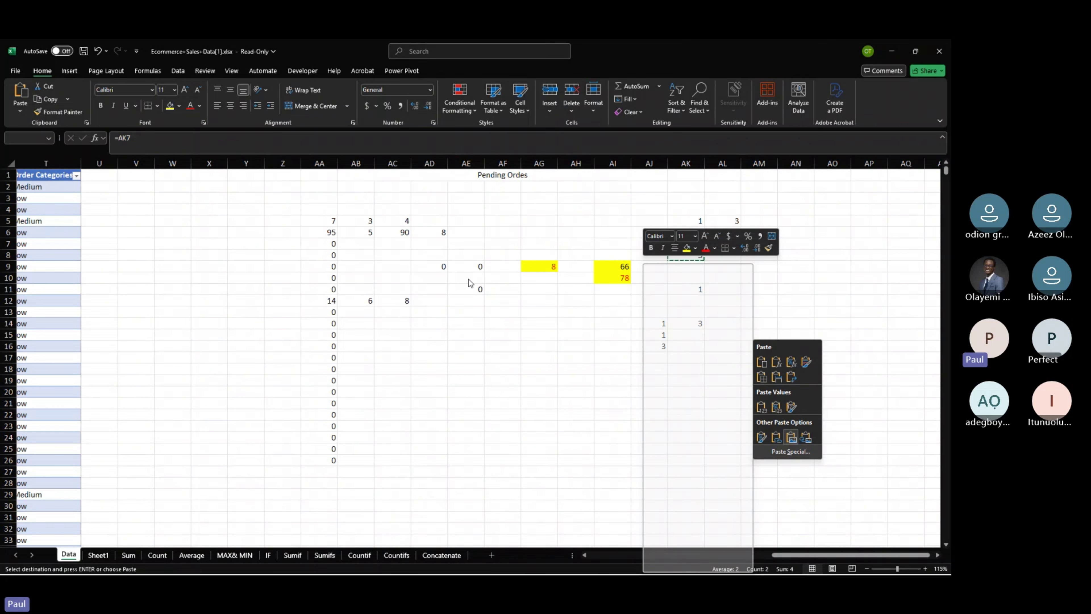
Examine the date entries, date formulas and neighbouring values in the first rows of the sales table.
left_click(58, 242)
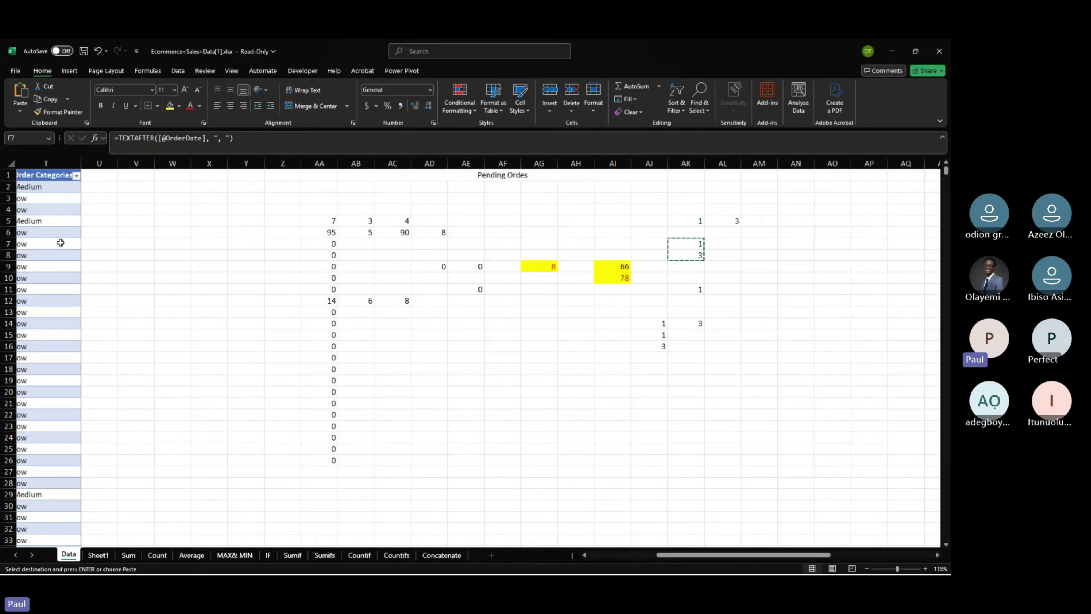
left_click(156, 241)
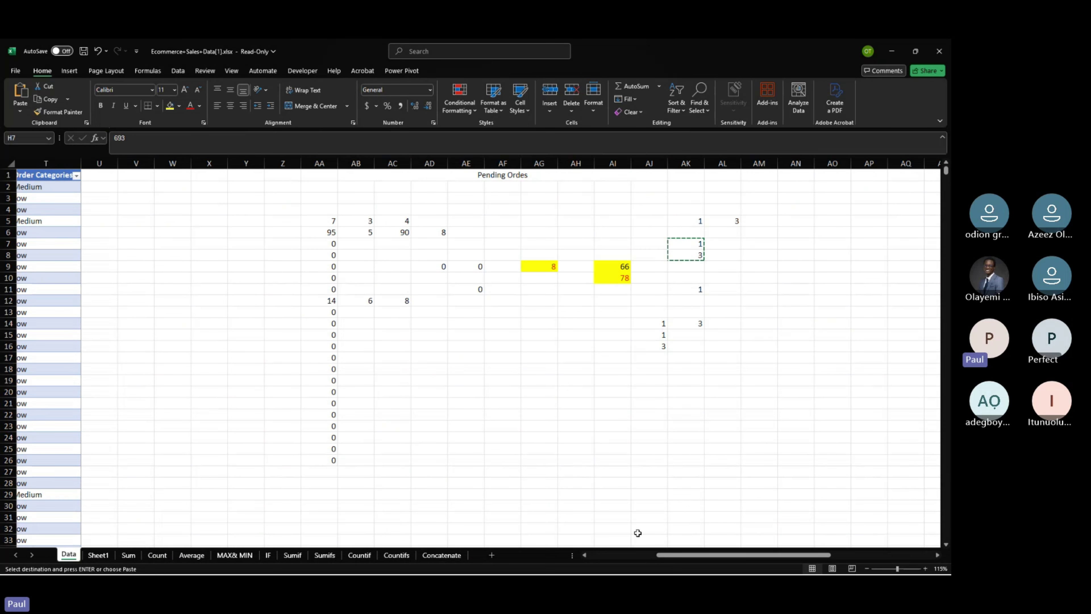
left_click(380, 473)
left_click(56, 265)
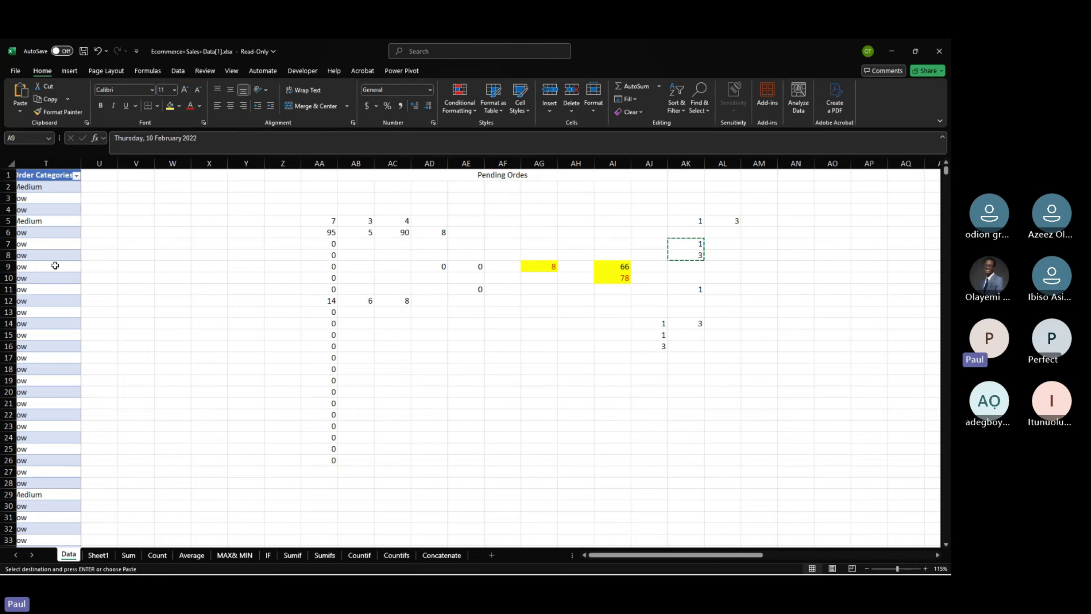
left_click(211, 213)
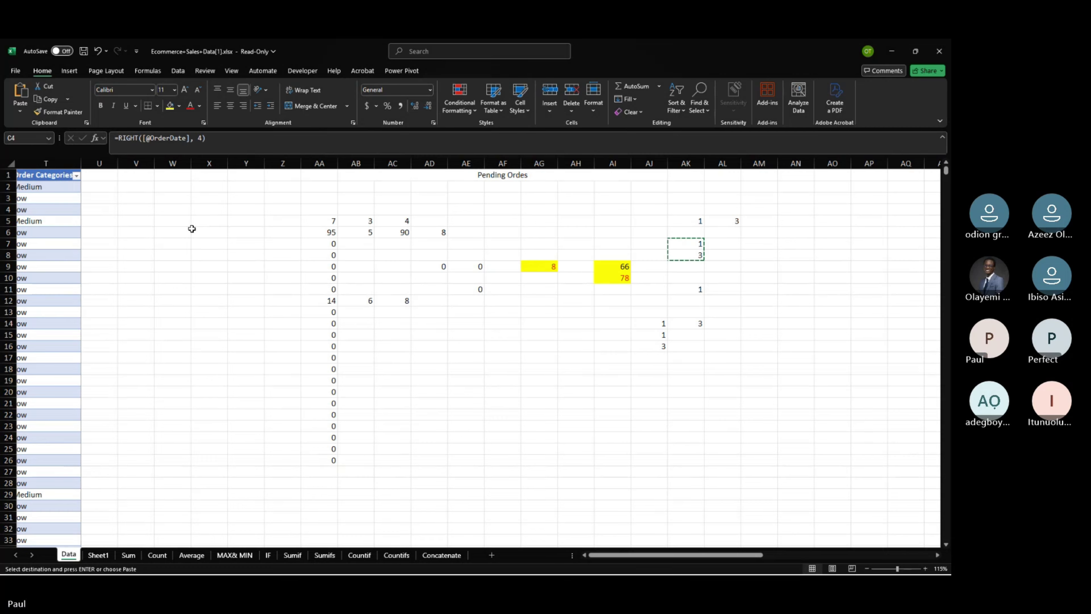
key("Down")
key("Down")
key("Right")
key("Right")
key("Right")
key("Right")
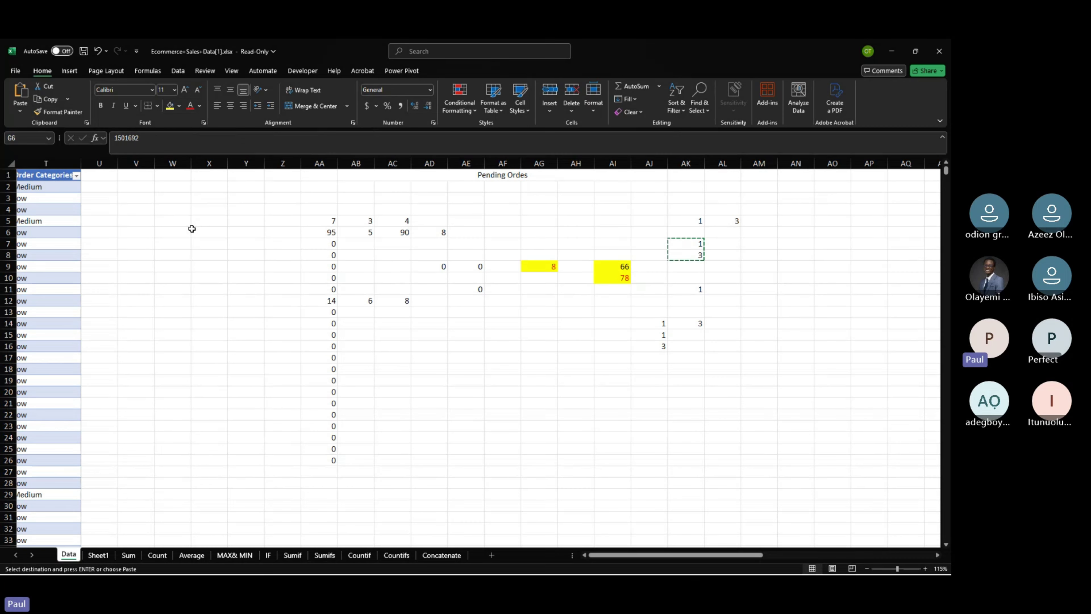
key("Escape")
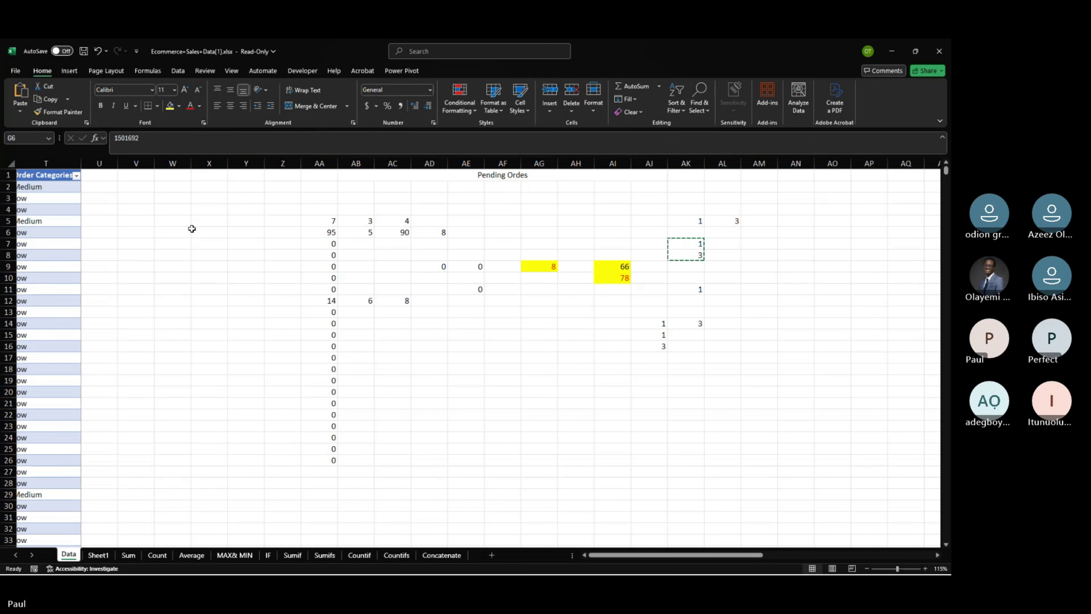
key("Down")
key("Down")
key("Down")
key("Down")
key("Down")
key("Down")
key("BackSpace")
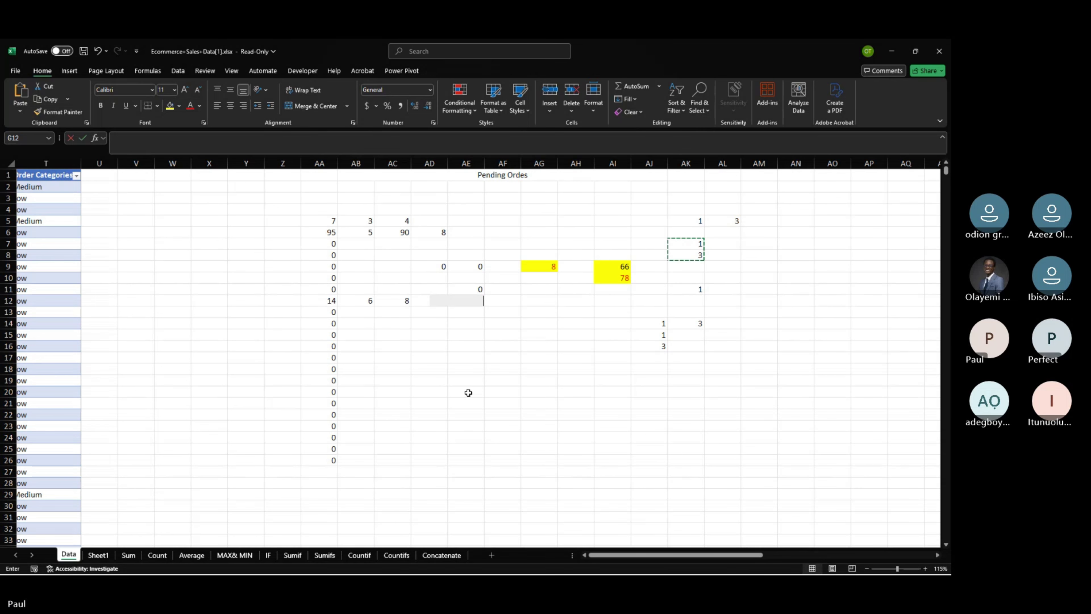
key("Escape")
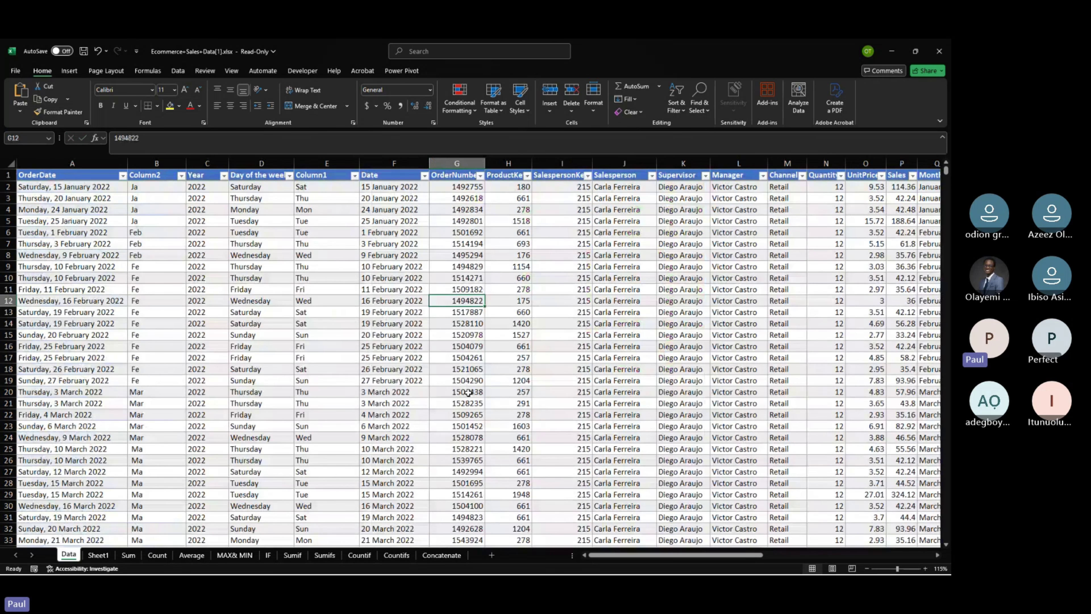
Copy the sales table range K2:R30 and paste it as a picture at cell AC26.
scroll(283, 215, "right", 3)
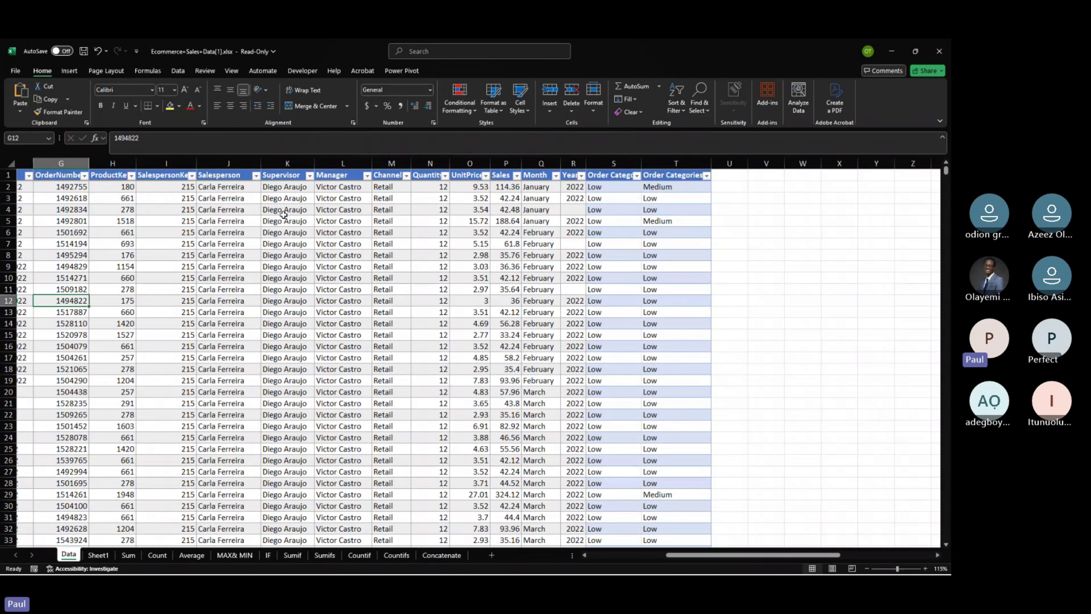
left_click_drag(284, 187, 562, 507)
key("ctrl+c")
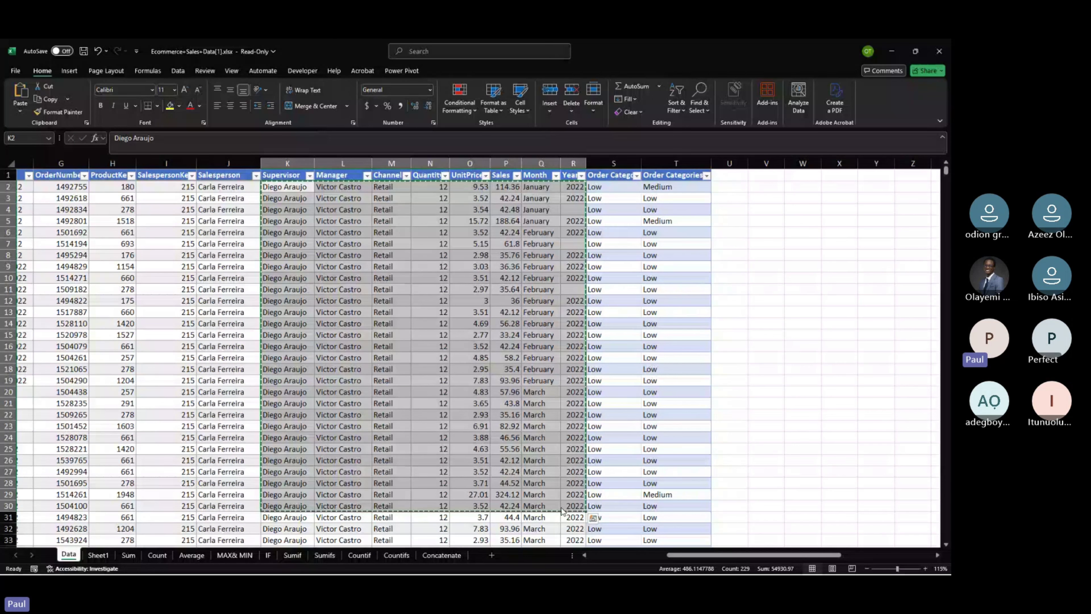
scroll(520, 442, "right", 5)
left_click(503, 443)
right_click(522, 442)
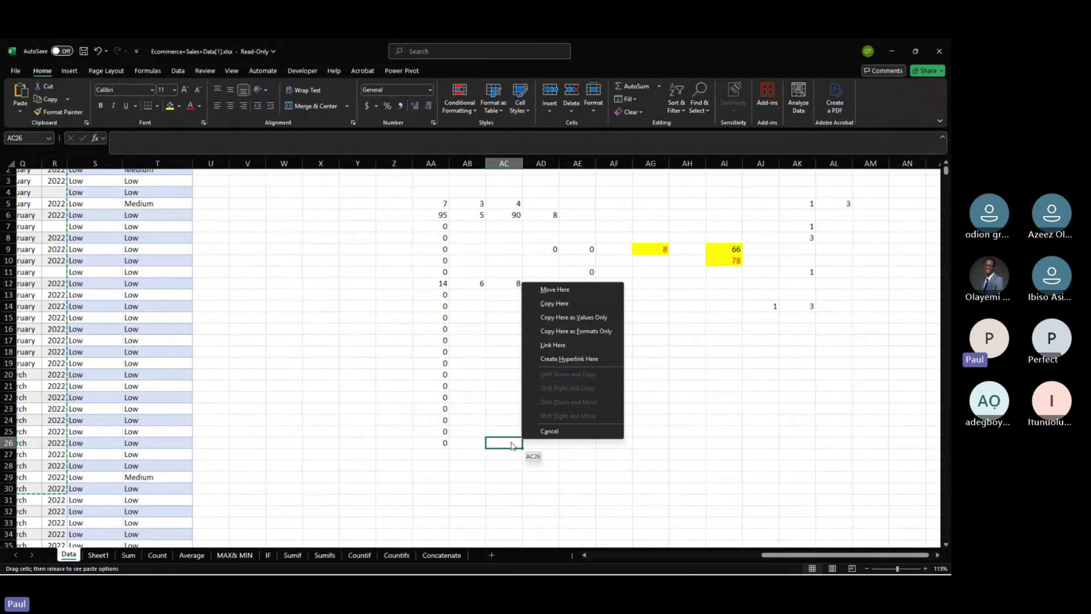
left_click(511, 442)
right_click(510, 442)
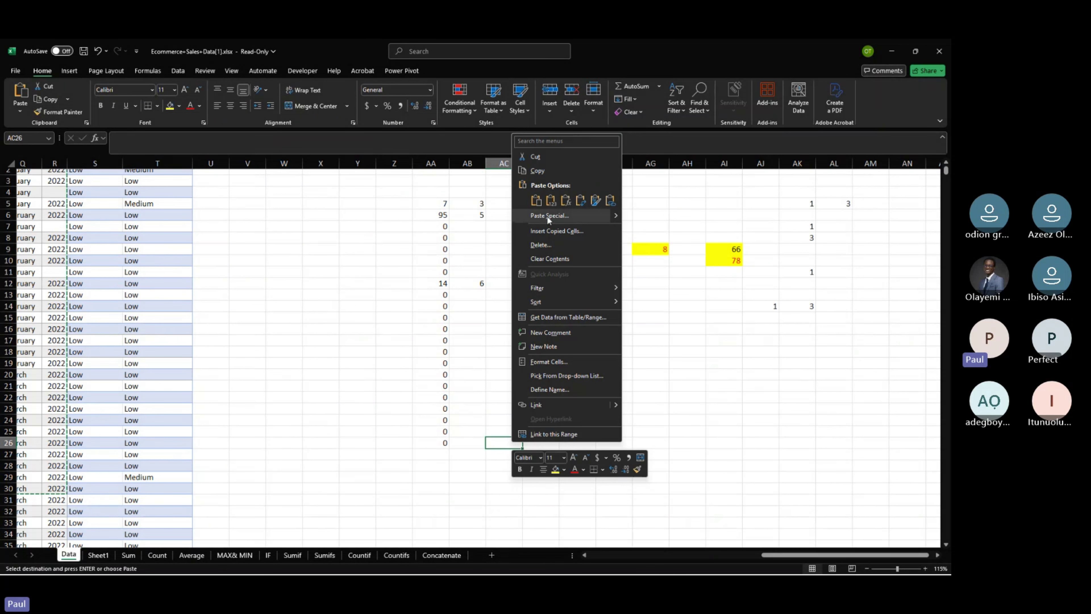
mouse_move(618, 214)
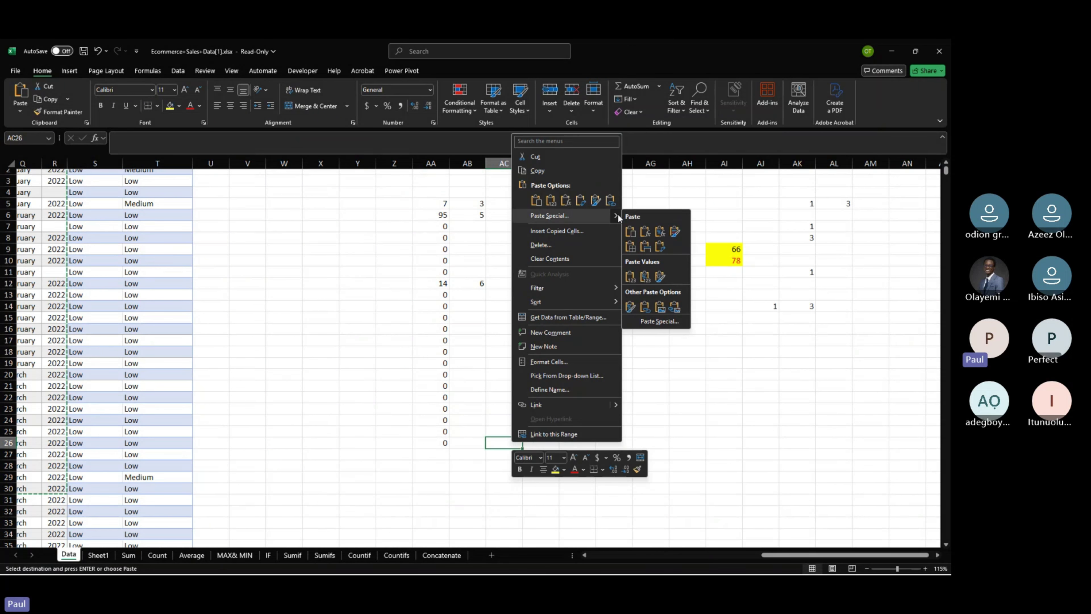
left_click(661, 307)
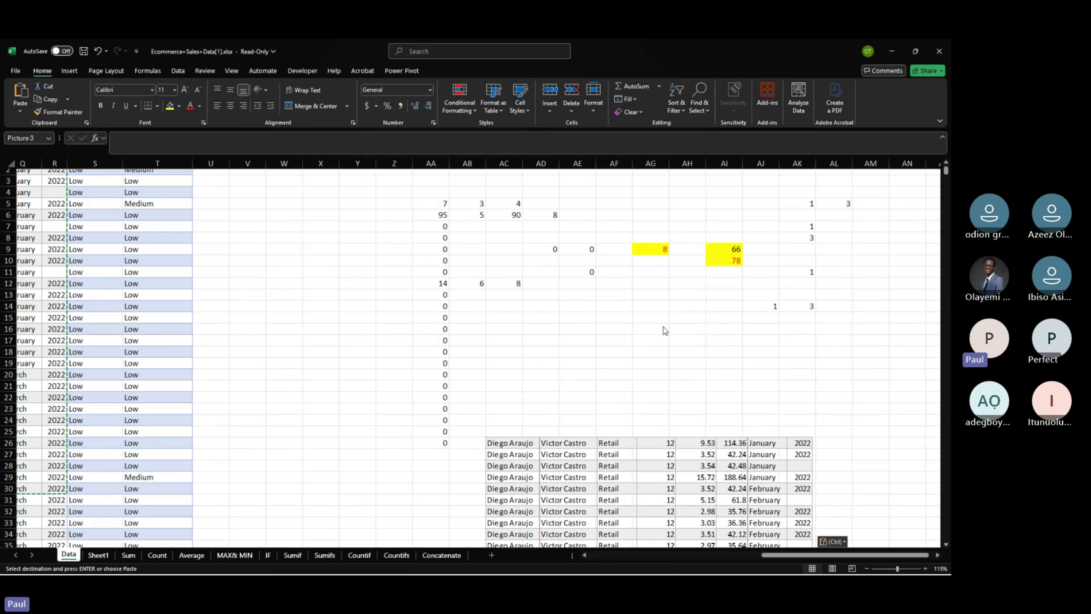
Move the pasted picture around over the example cells beside the table and delete it.
left_click_drag(687, 477, 615, 255)
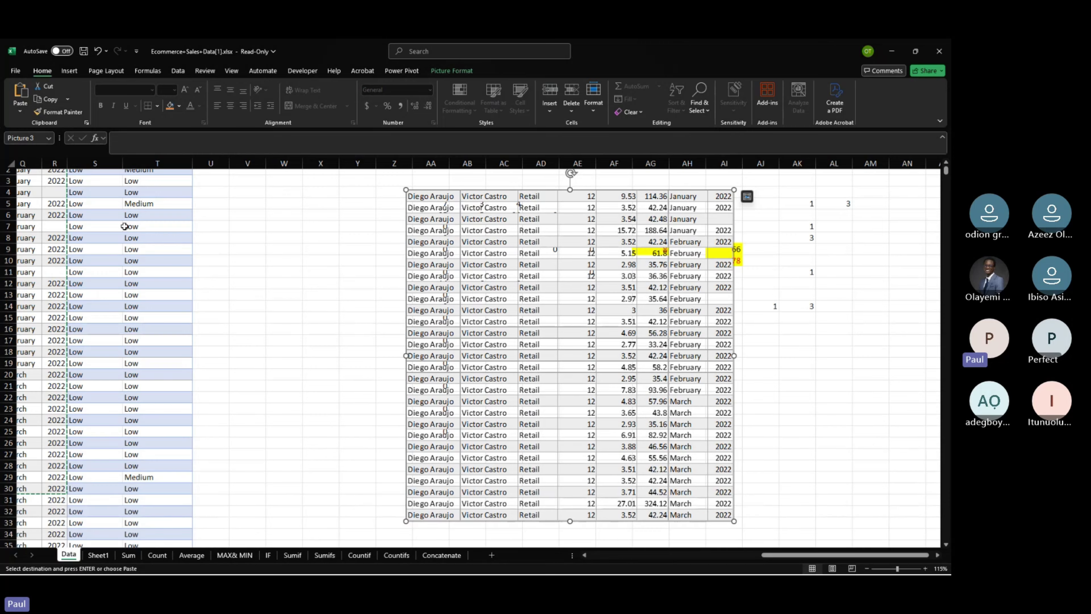
left_click_drag(124, 226, 129, 363)
left_click(552, 256)
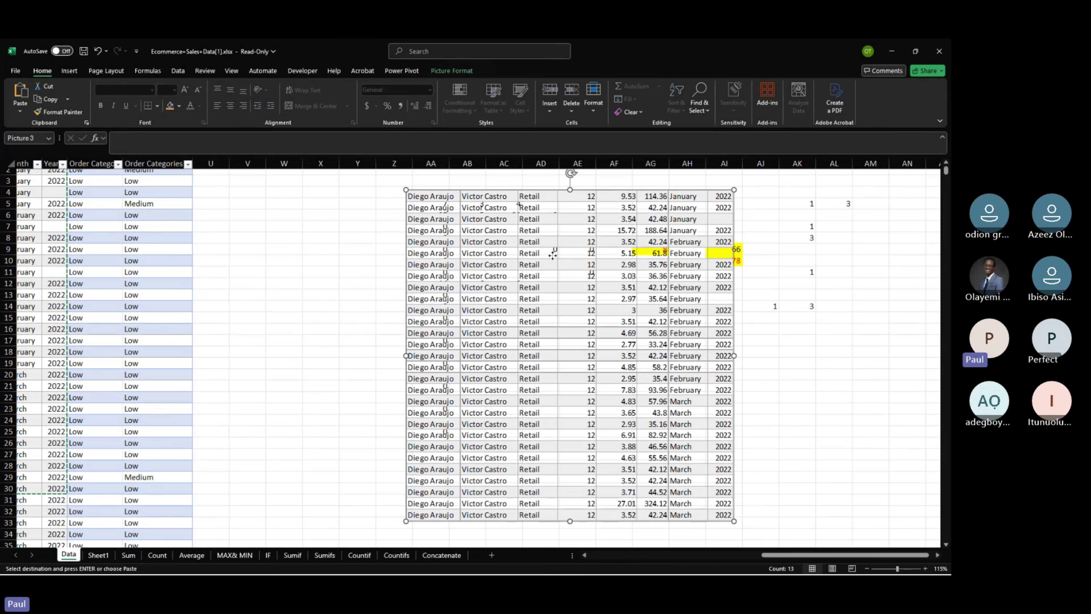
left_click_drag(552, 255, 420, 264)
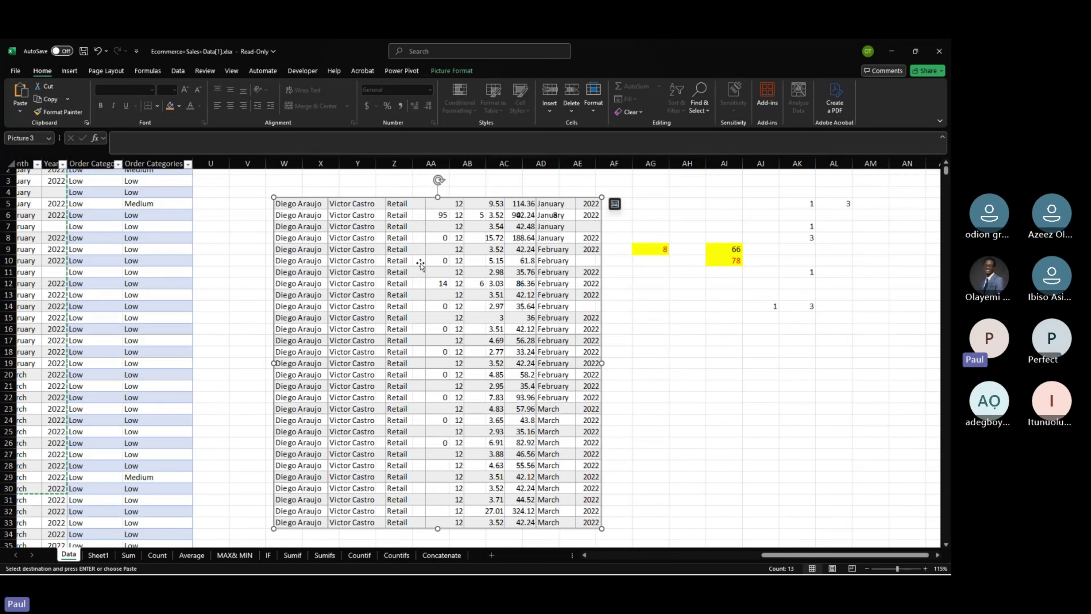
key("Delete")
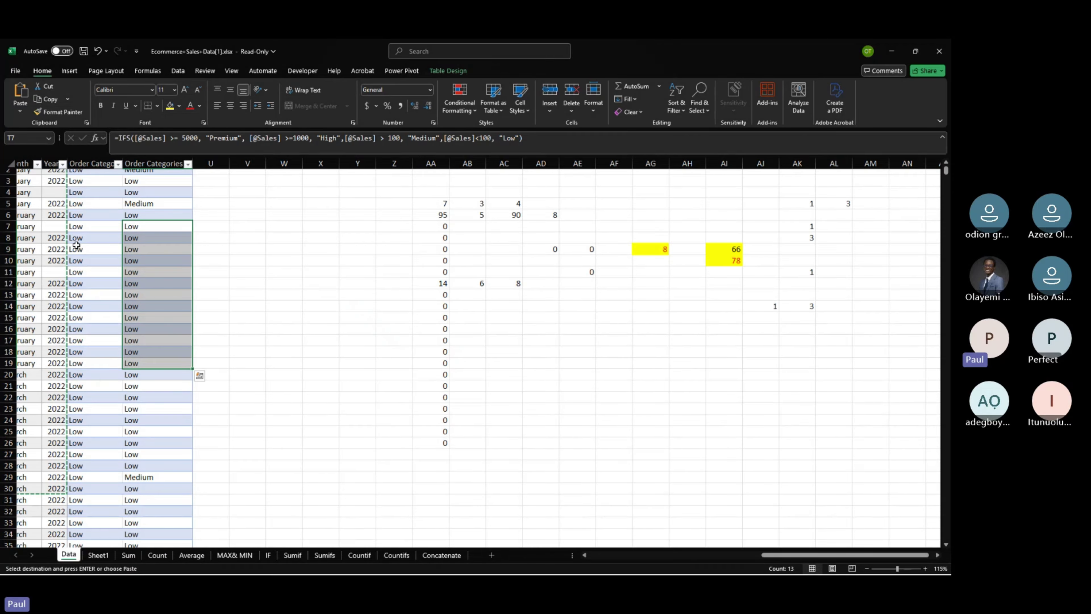
Paste the copied K2:R30 range as a linked picture at AD21 and move it closer to the sales table.
left_click(530, 381)
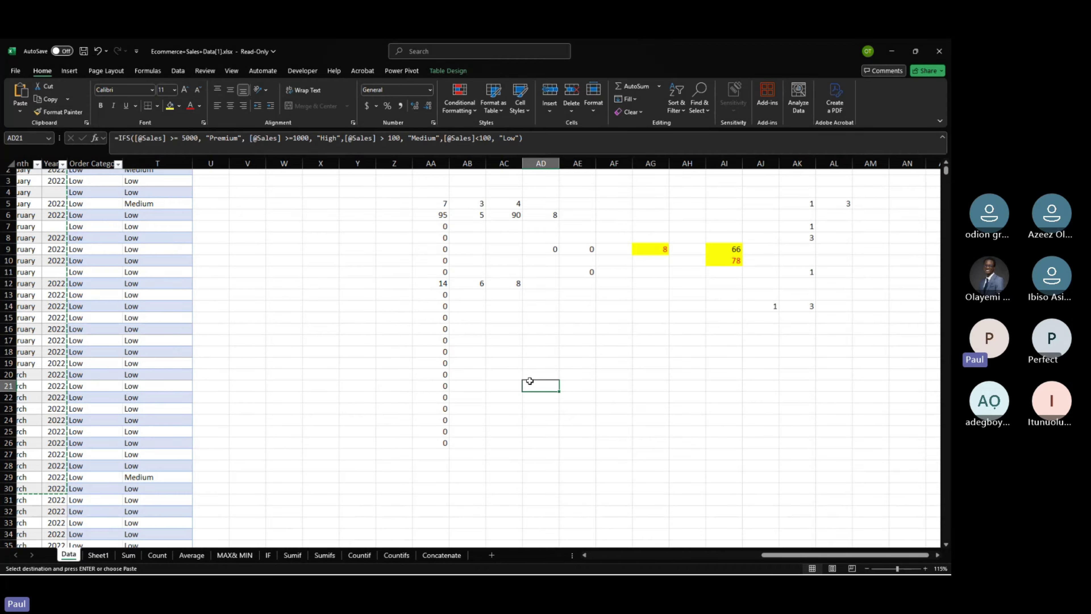
right_click(529, 381)
mouse_move(633, 154)
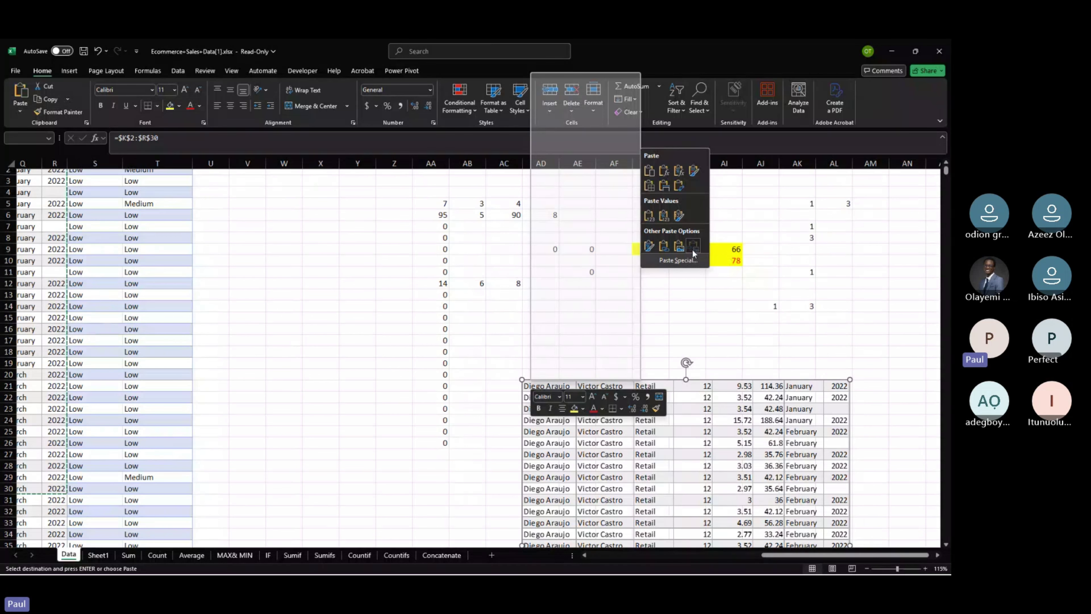
left_click(694, 252)
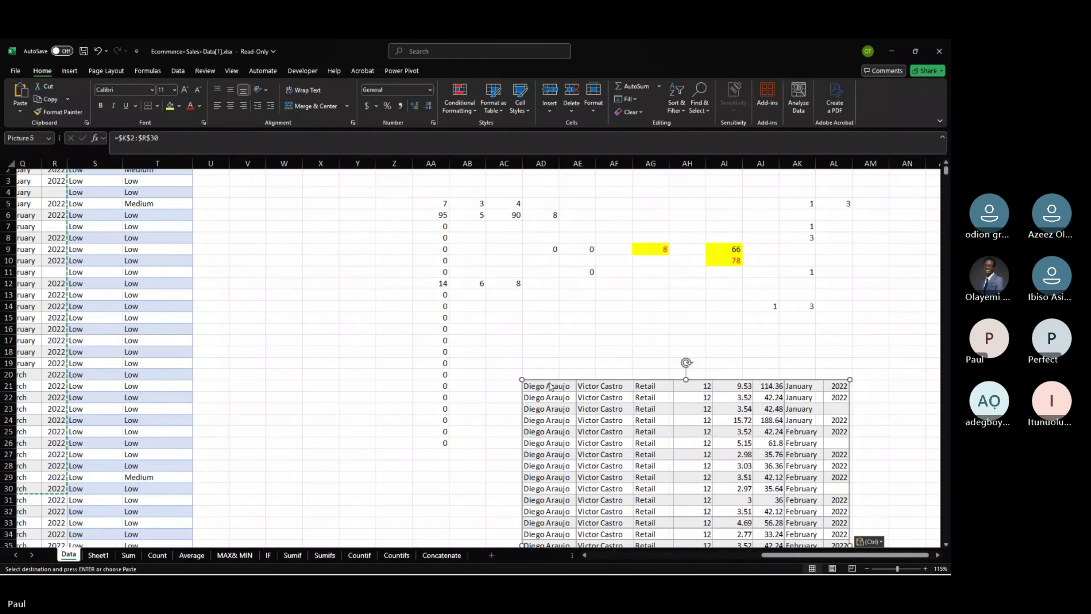
left_click_drag(549, 384, 326, 203)
scroll(88, 210, "up", 1)
scroll(88, 209, "left", 1)
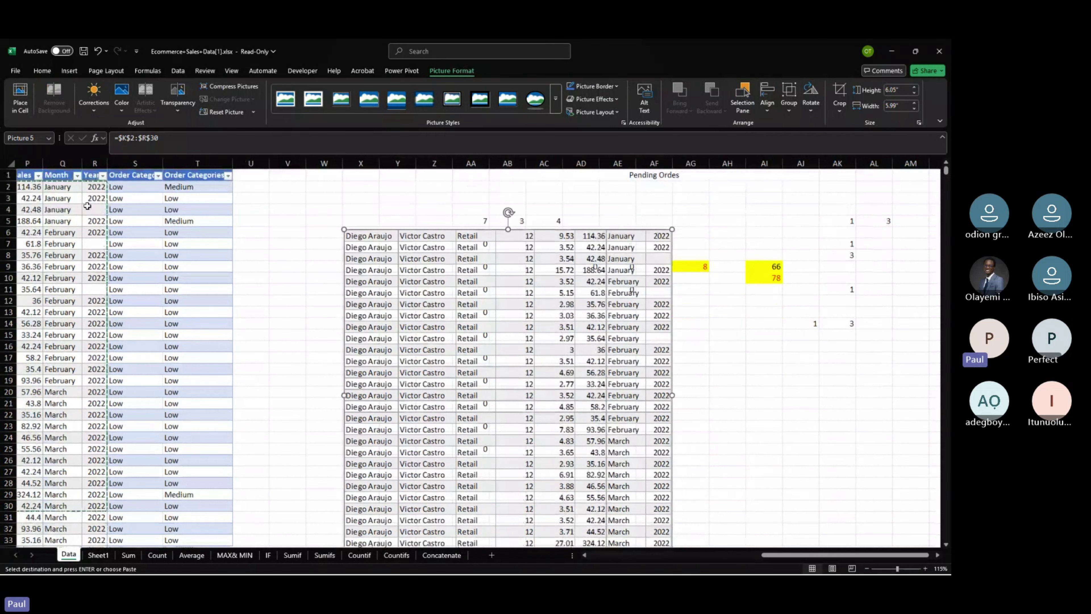
Replace the Year value in cell R2 with a and compare it with the linked picture.
left_click(96, 191)
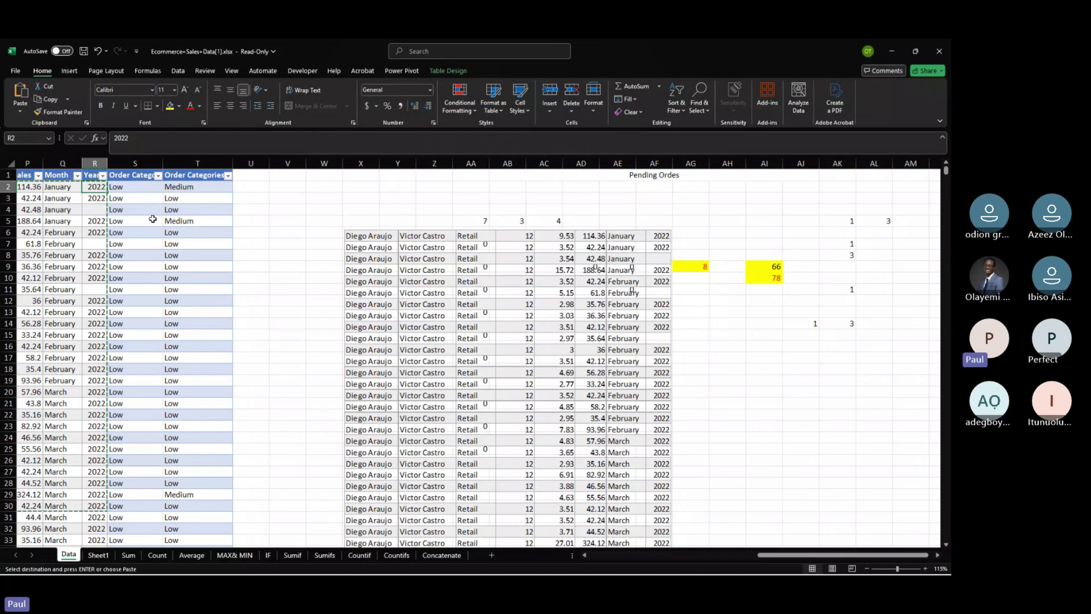
type("a")
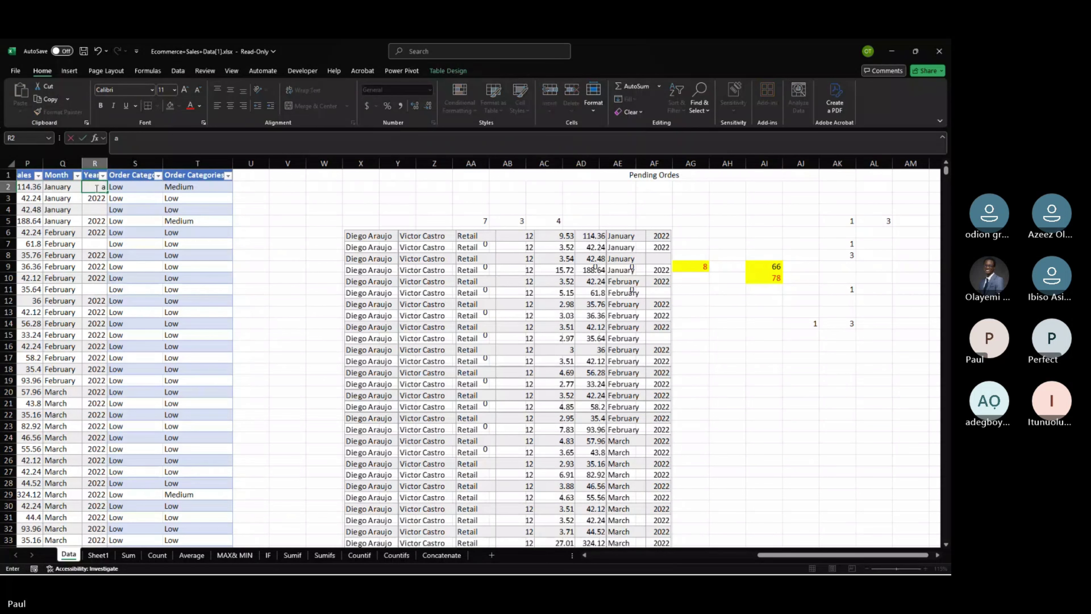
key("ctrl+Return")
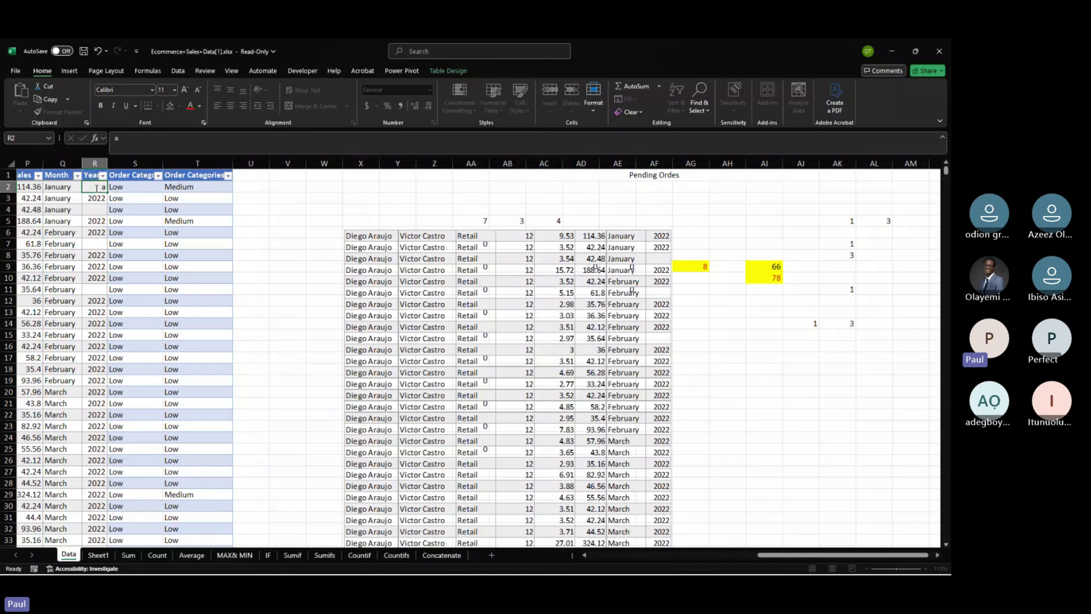
left_click(650, 238)
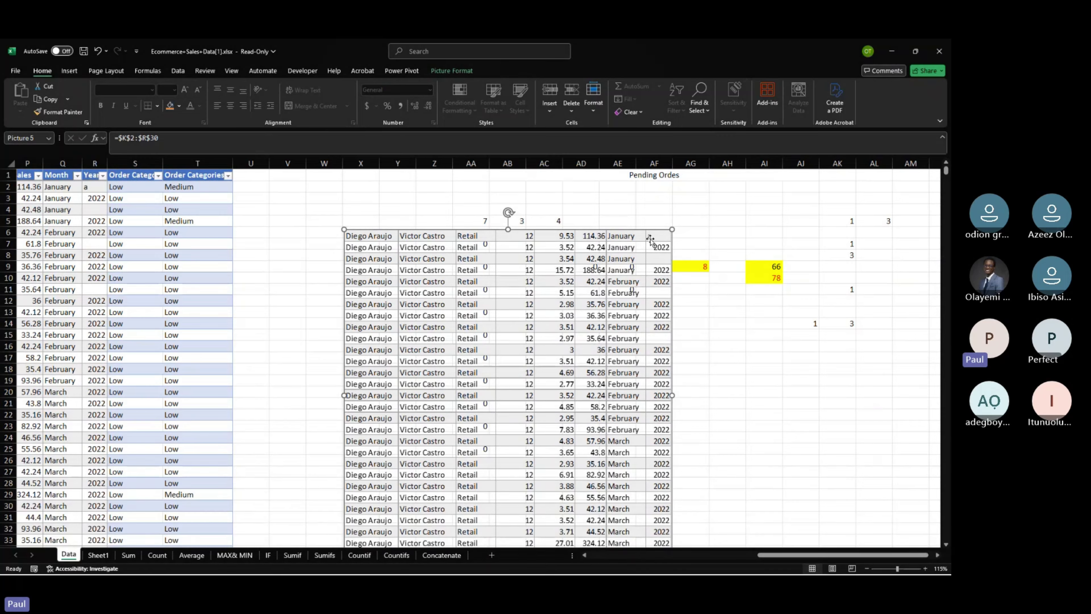
left_click(89, 192)
left_click(90, 193)
left_click(532, 317)
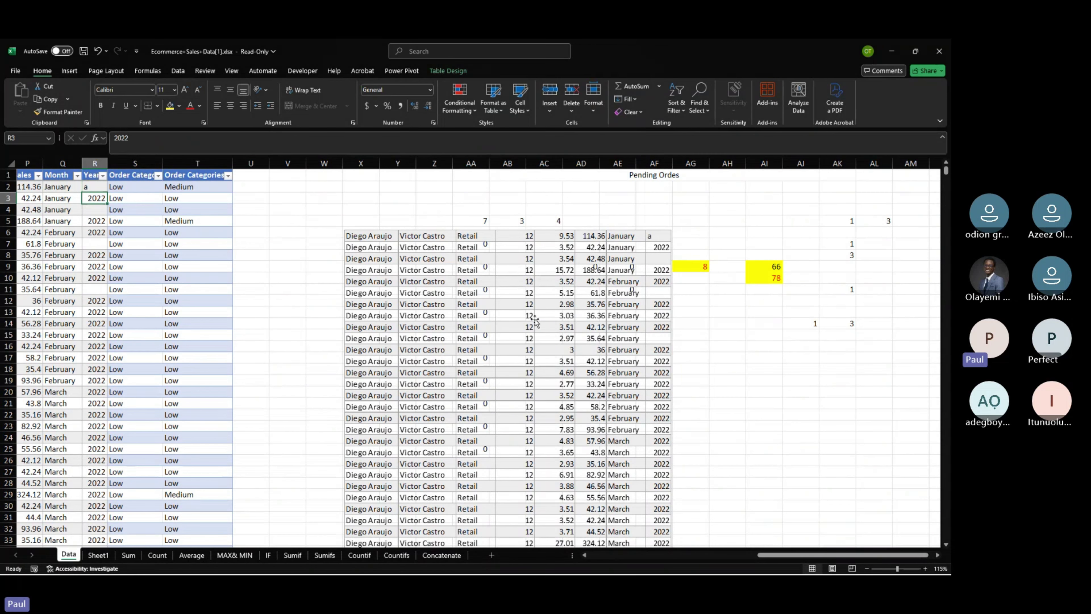
Undo the edit of the Year value in R2 and delete the linked picture from the sheet.
left_click(439, 326)
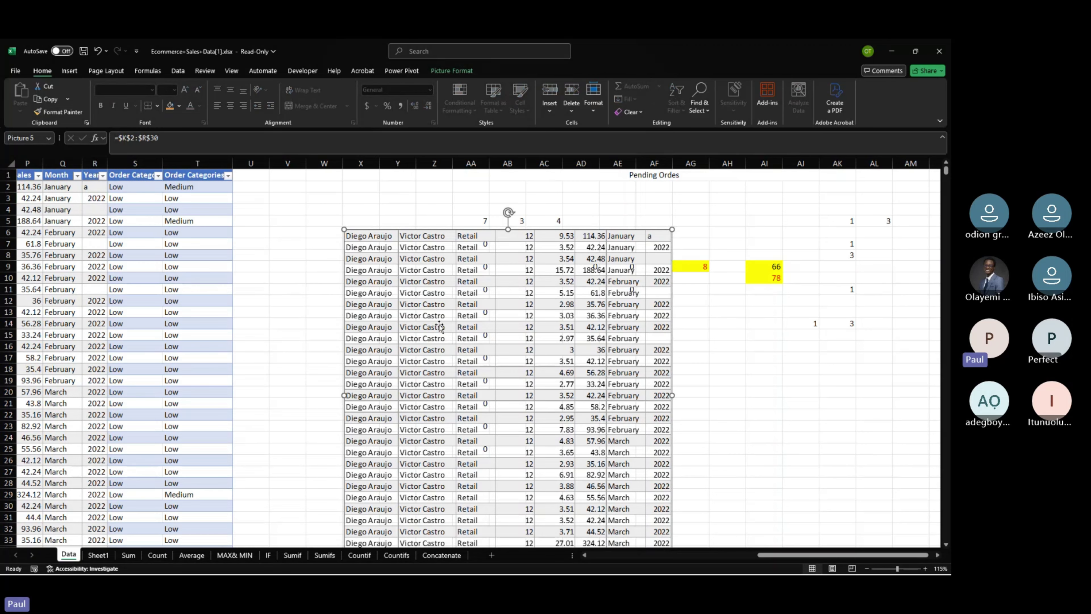
key("Delete")
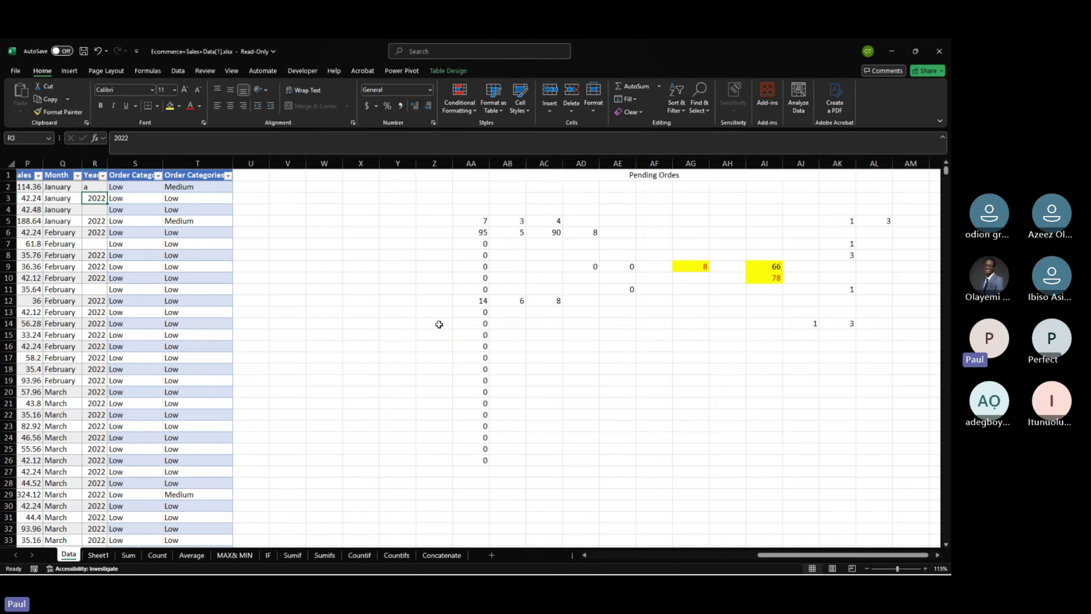
left_click(107, 184)
key("ctrl+z")
key("ctrl+z")
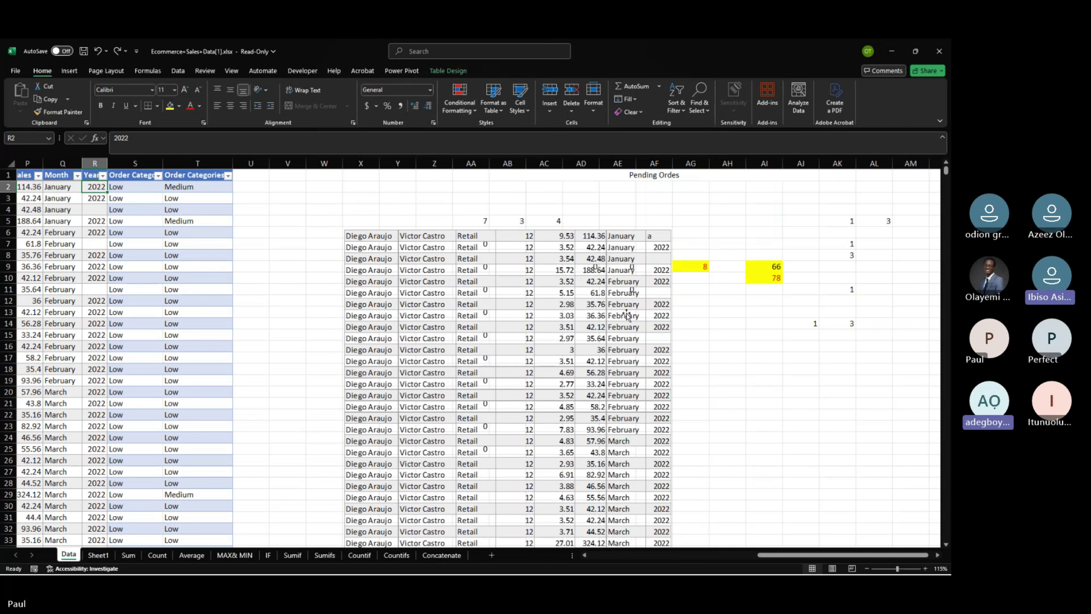
left_click(569, 305)
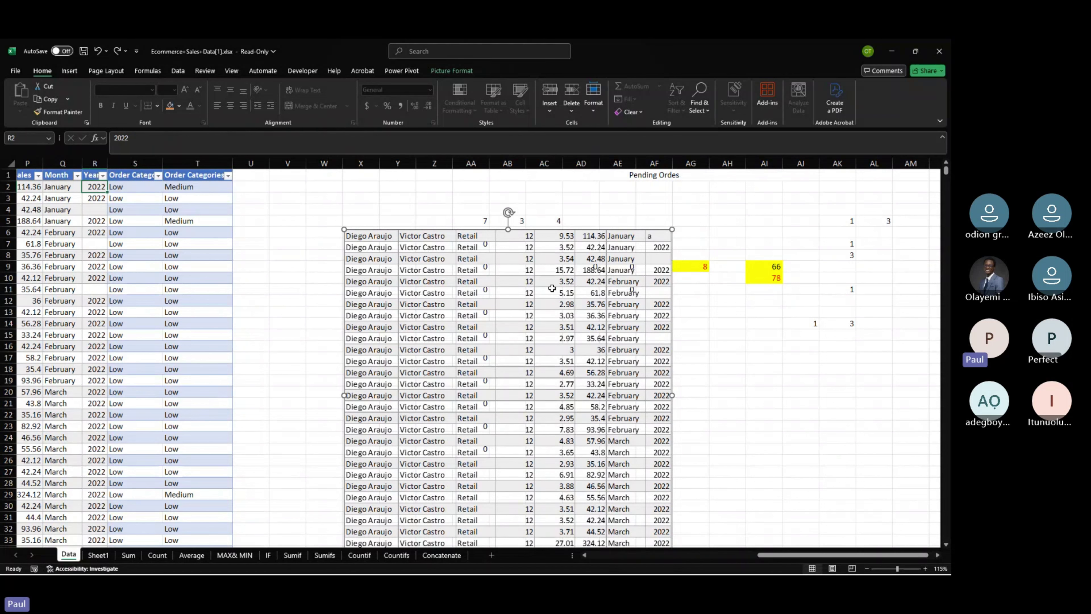
key("Delete")
Copy the highlighted cell AG9 and bring up the Paste Special options at cell AG15.
scroll(476, 303, "right", 3)
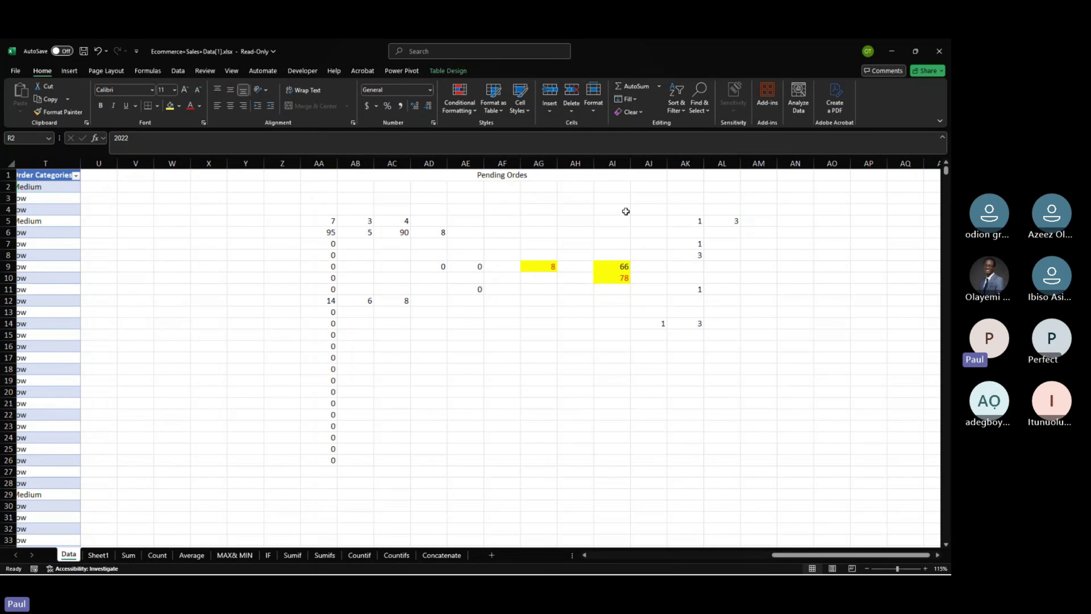
double_click(553, 267)
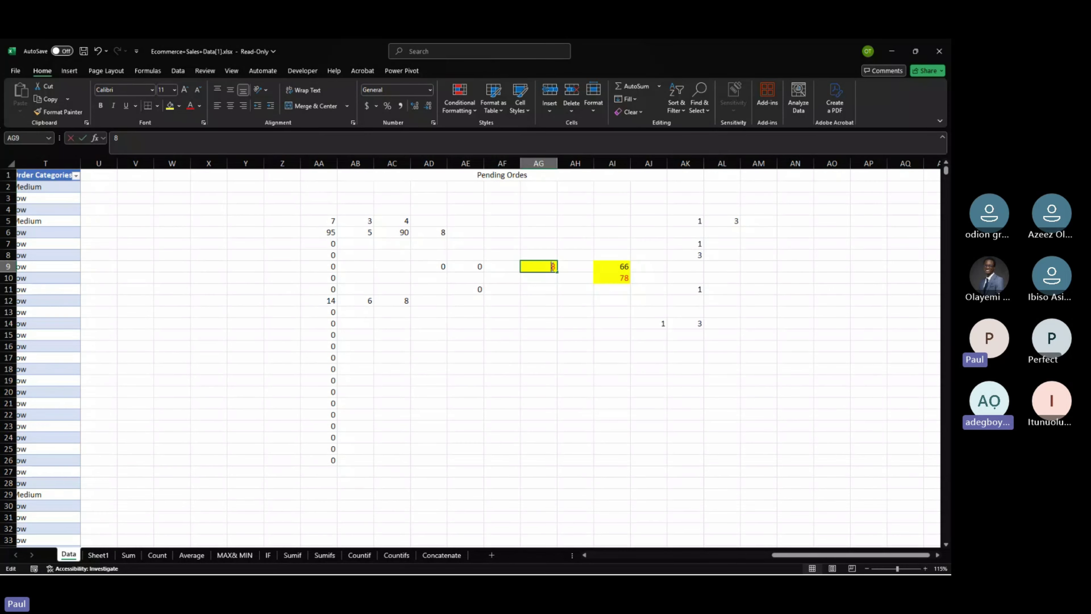
key("Escape")
key("ctrl+c")
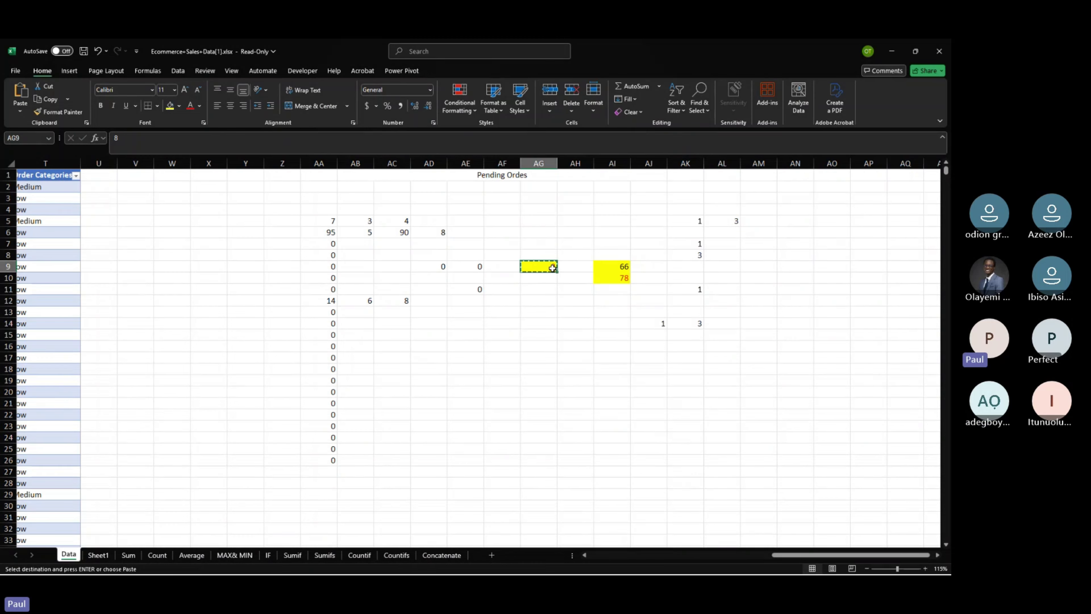
key("Escape")
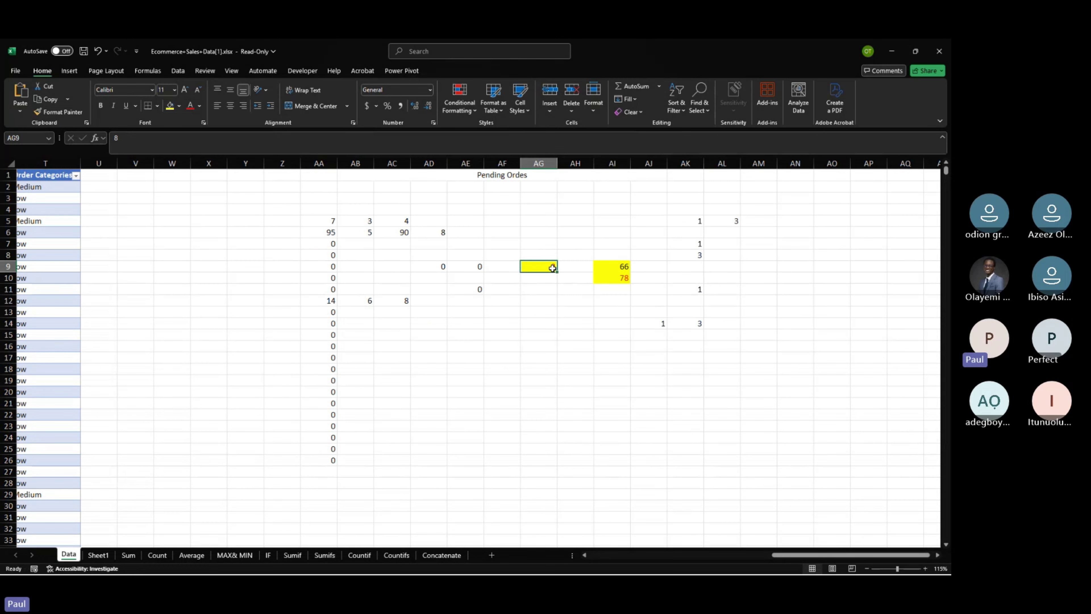
left_click(47, 100)
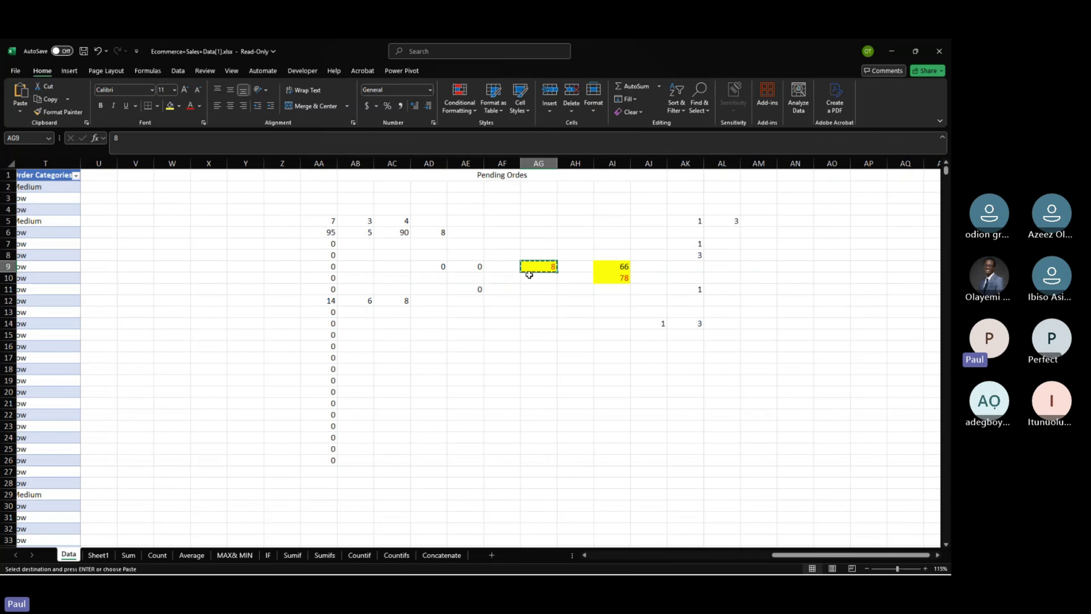
left_click(537, 334)
right_click(540, 335)
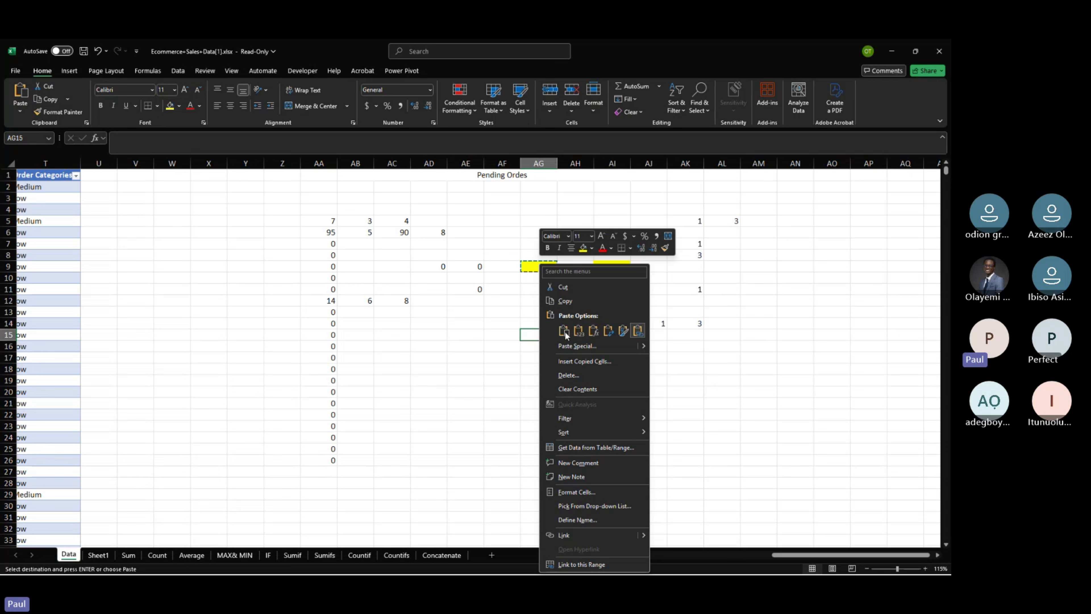
mouse_move(645, 350)
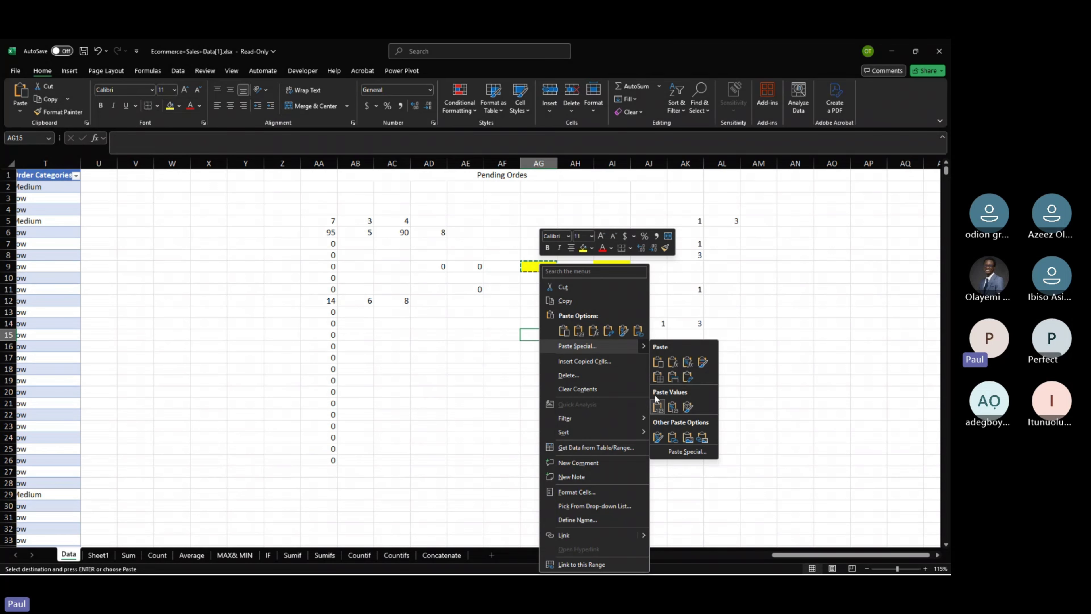
key("Escape")
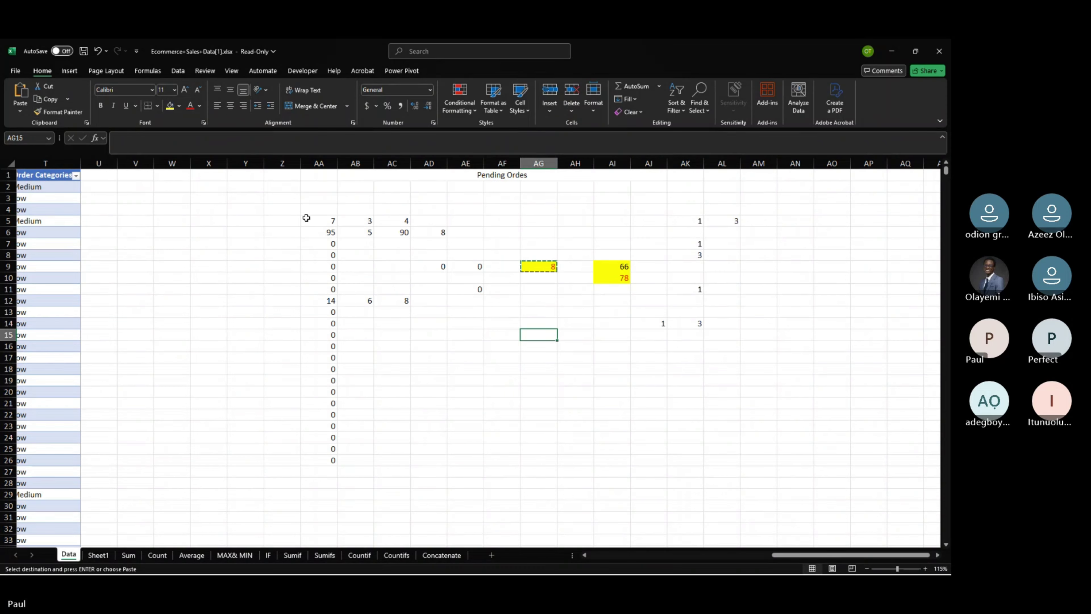
Clear the contents of the practice cells in Z2:AL31 below the Pending Ordes heading.
left_click_drag(271, 188, 739, 514)
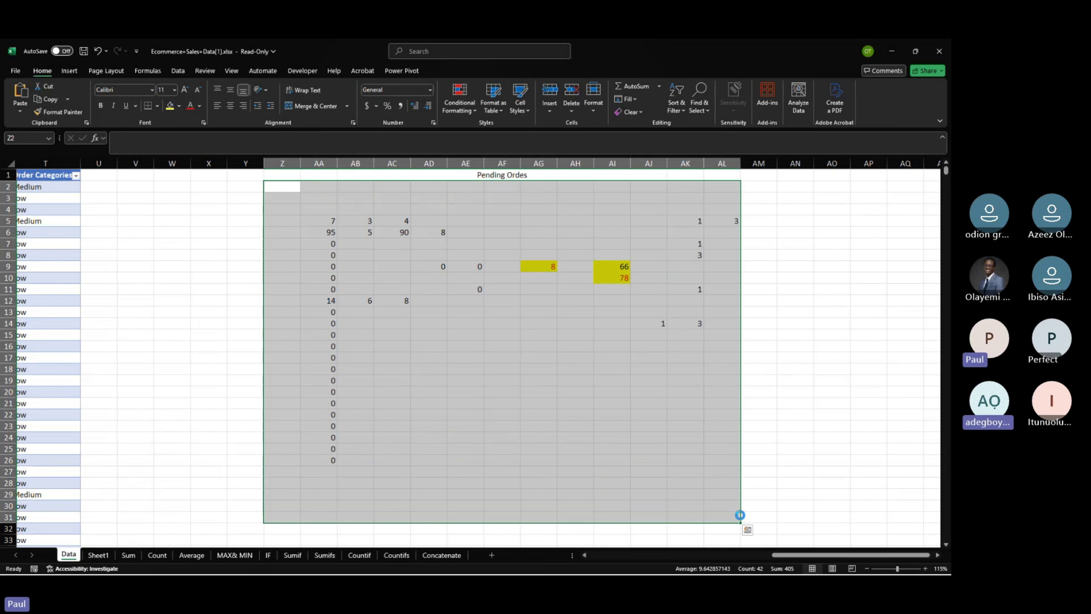
key("Delete")
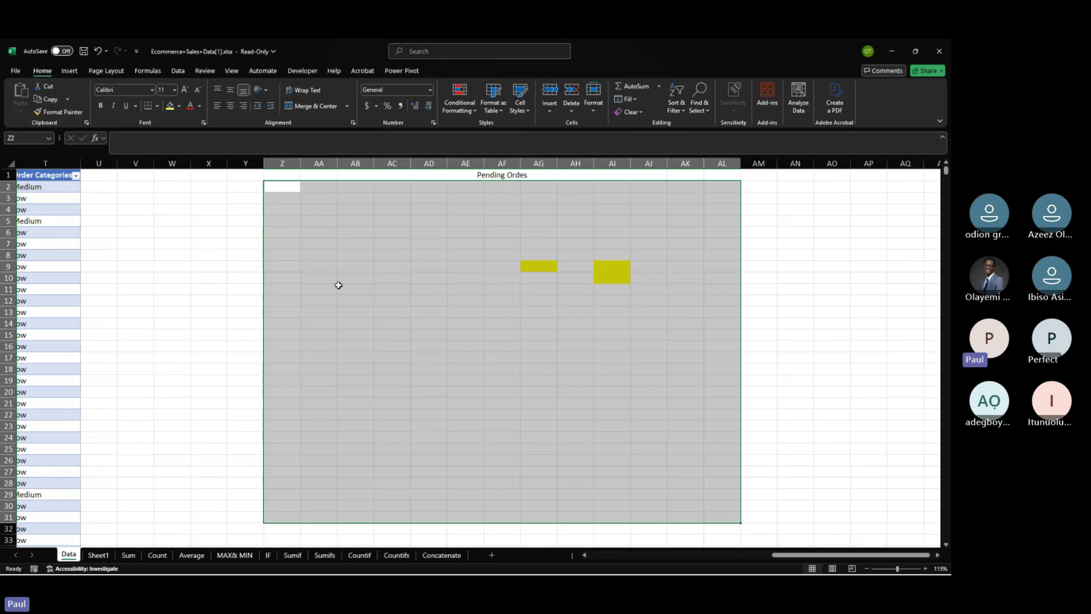
left_click(352, 242)
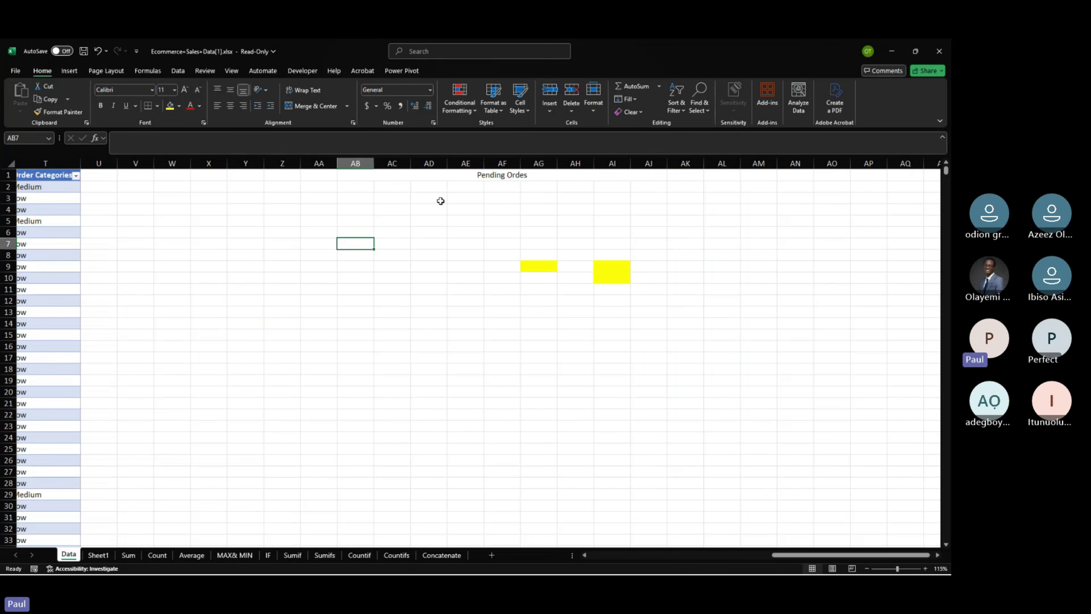
Style the merged Pending Ordes heading with yellow fill and red 48-point Algerian text.
left_click(386, 175)
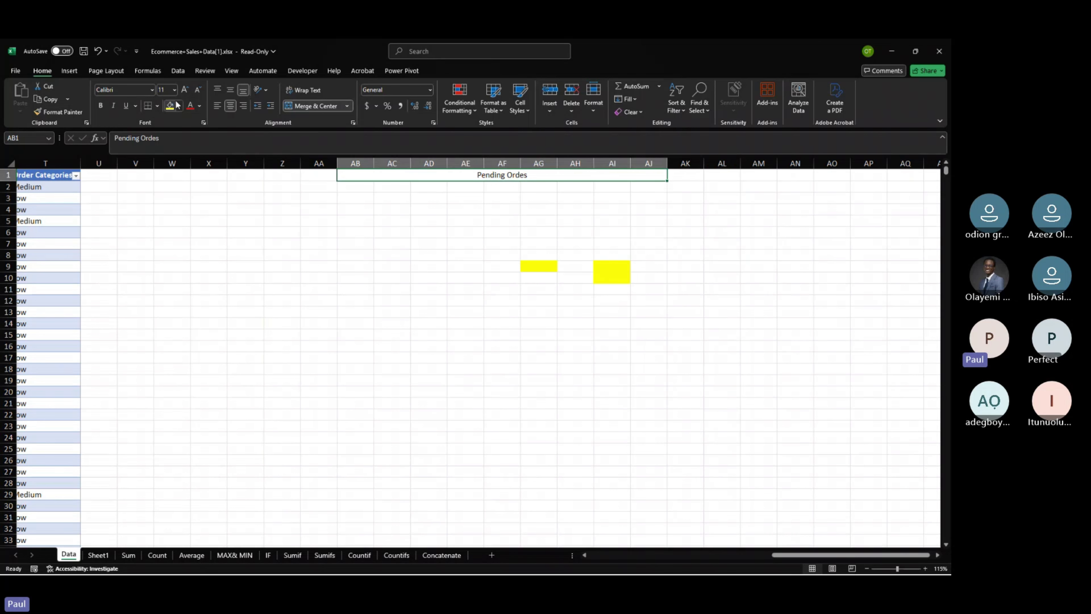
left_click(170, 105)
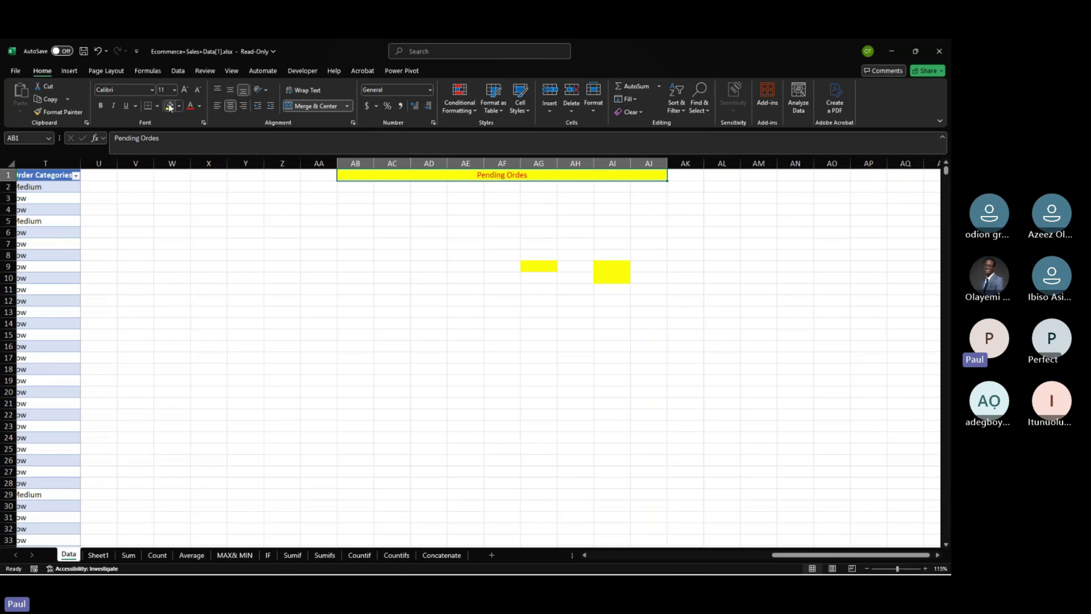
left_click(185, 90)
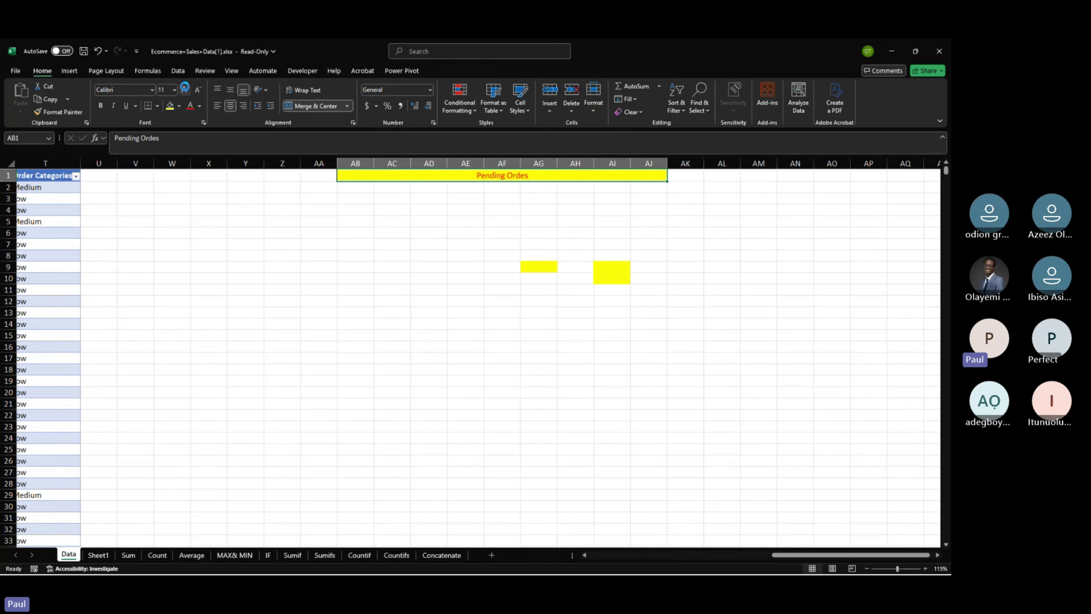
left_click(184, 89)
left_click(184, 89)
left_click(185, 89)
left_click(185, 90)
left_click(185, 89)
left_click(185, 89)
left_click(185, 90)
left_click(184, 90)
left_click(185, 90)
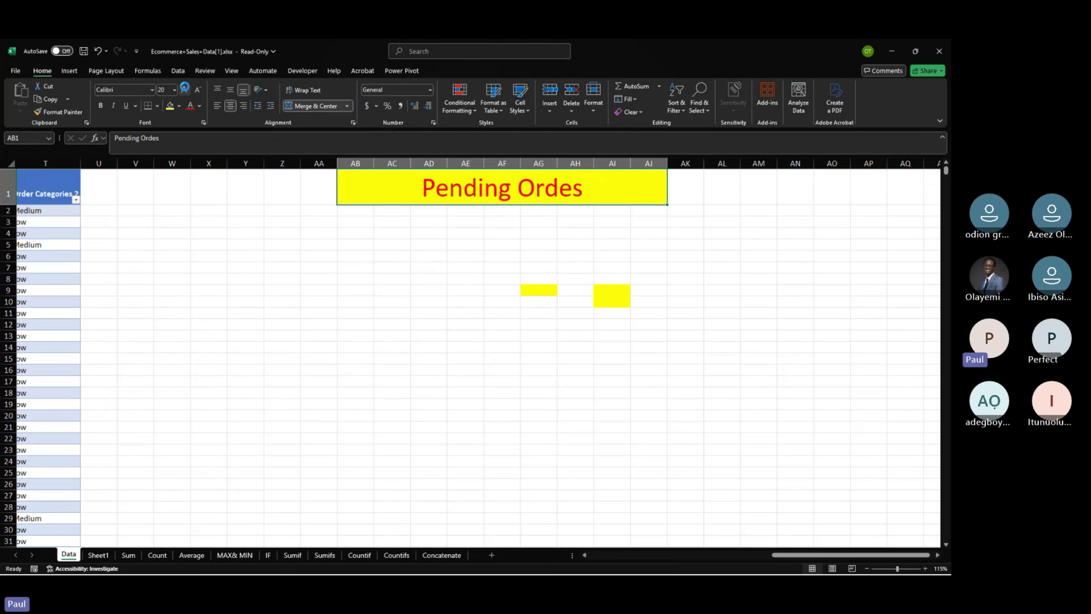
left_click(185, 89)
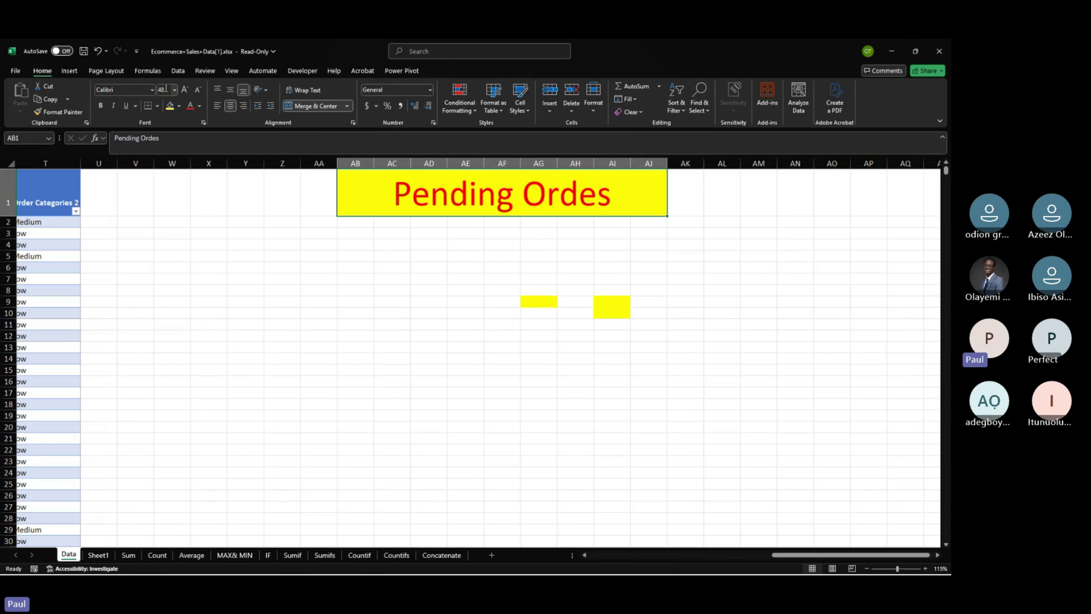
left_click(152, 90)
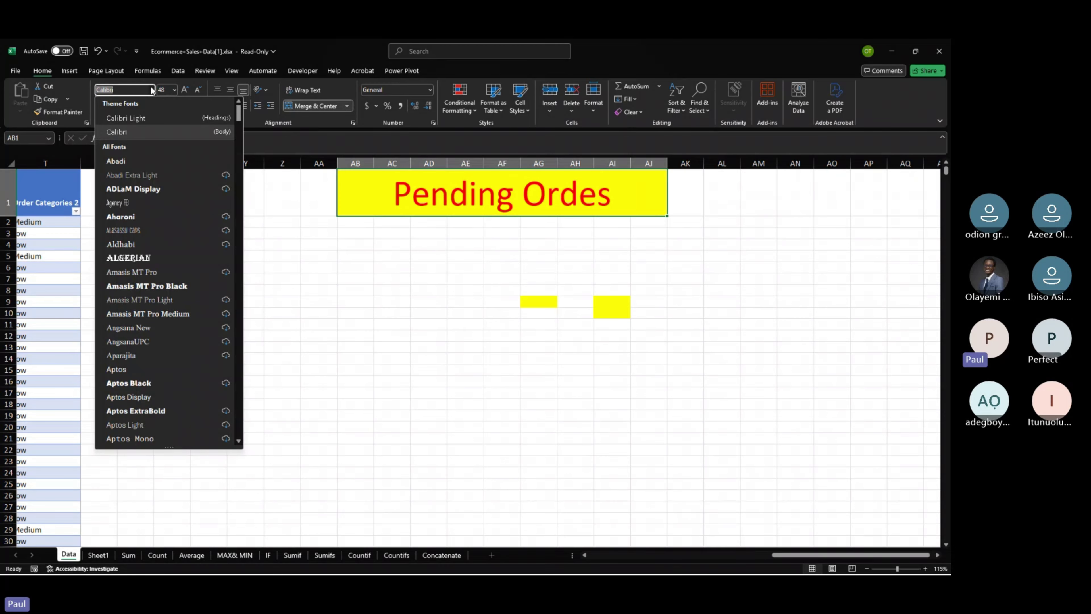
left_click(153, 257)
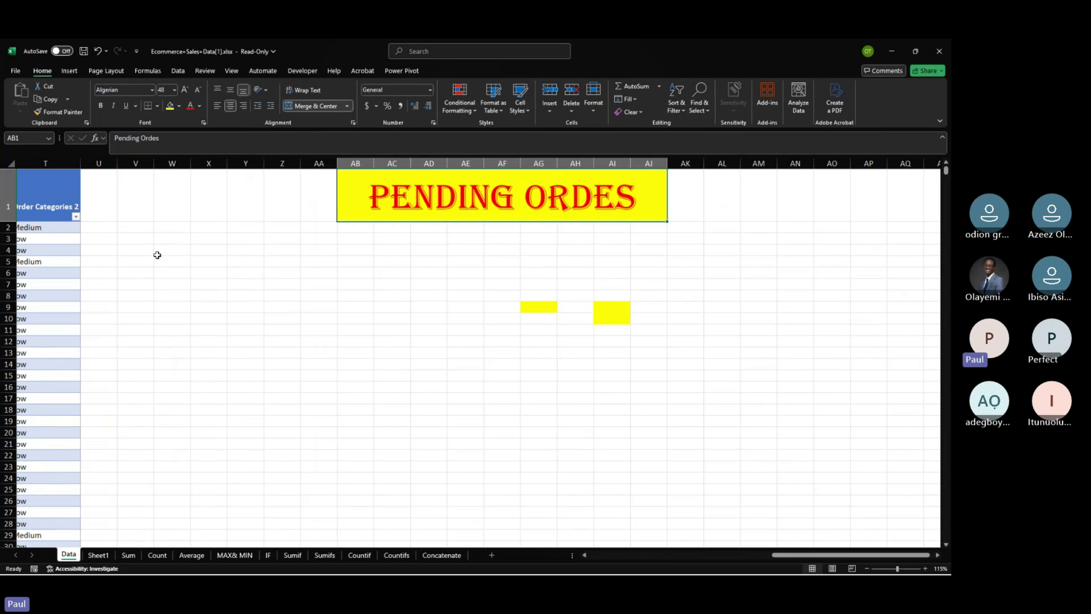
Enter Dispatch orders as a second heading in cell Z14.
left_click(283, 364)
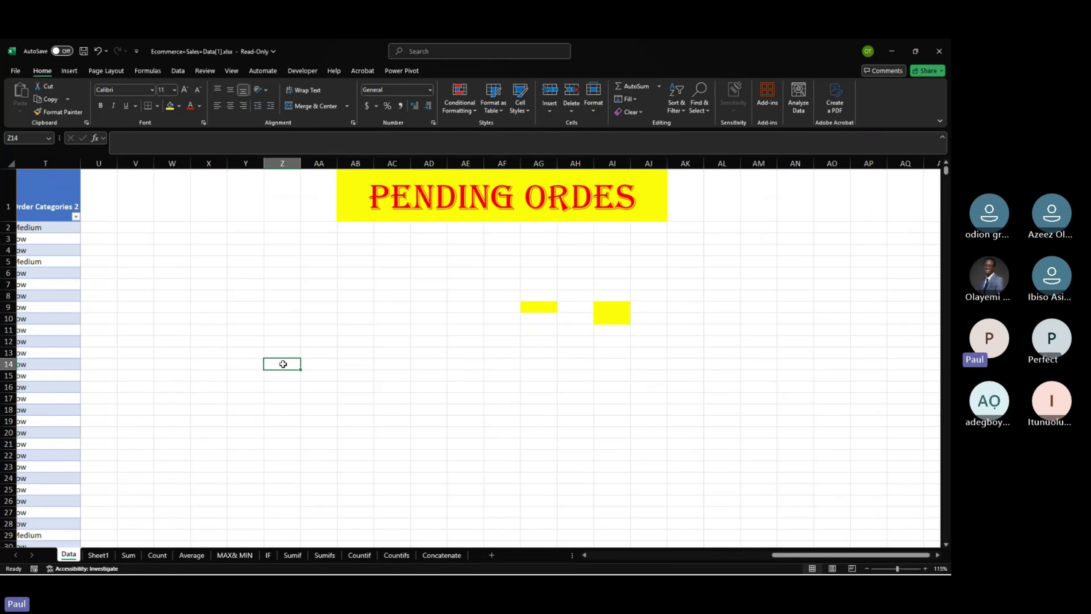
type("Dispat")
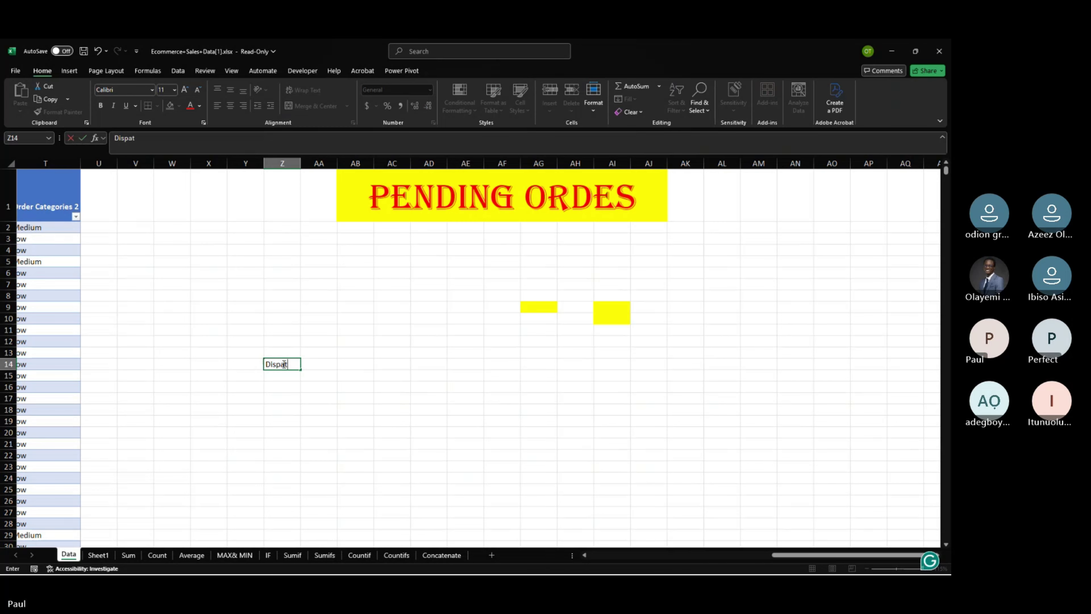
type("ch orders")
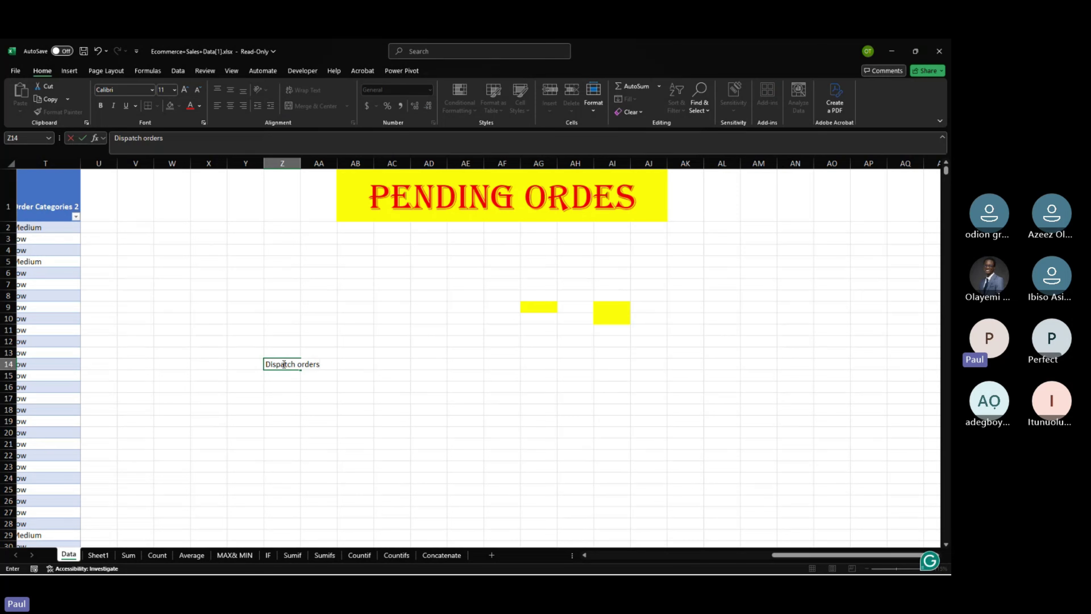
key("Return")
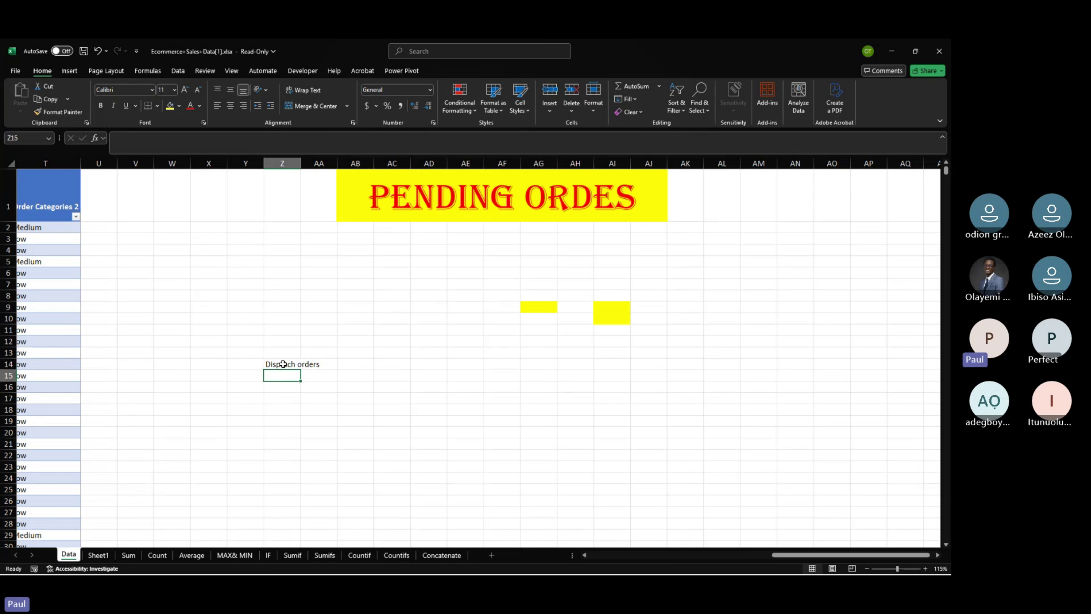
Copy the Pending Ordes heading's formatting onto the Dispatch orders cell Z14 with Format Painter.
left_click(283, 364)
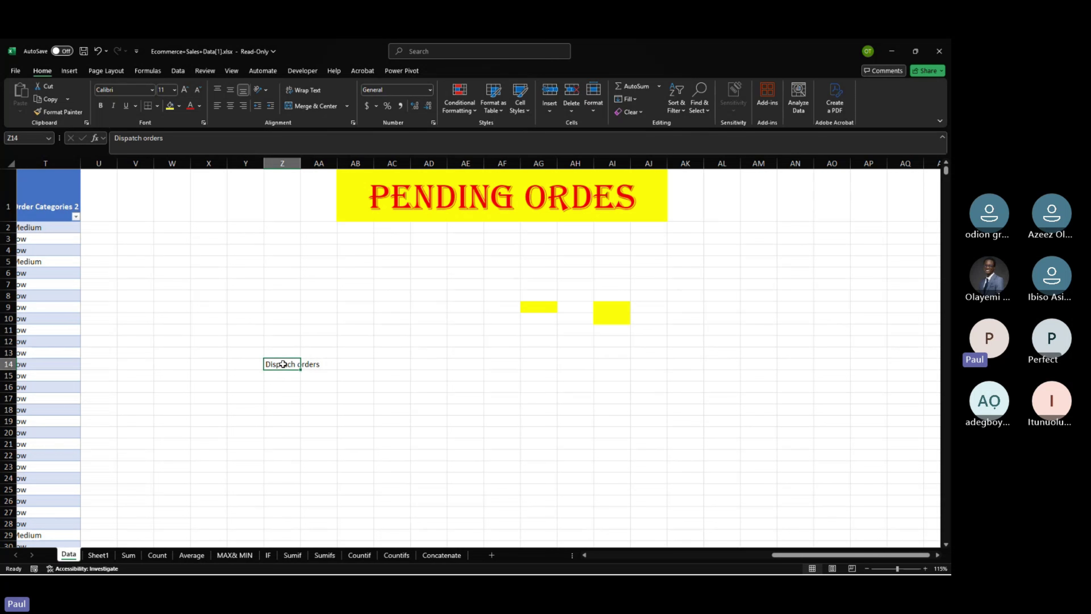
left_click(468, 176)
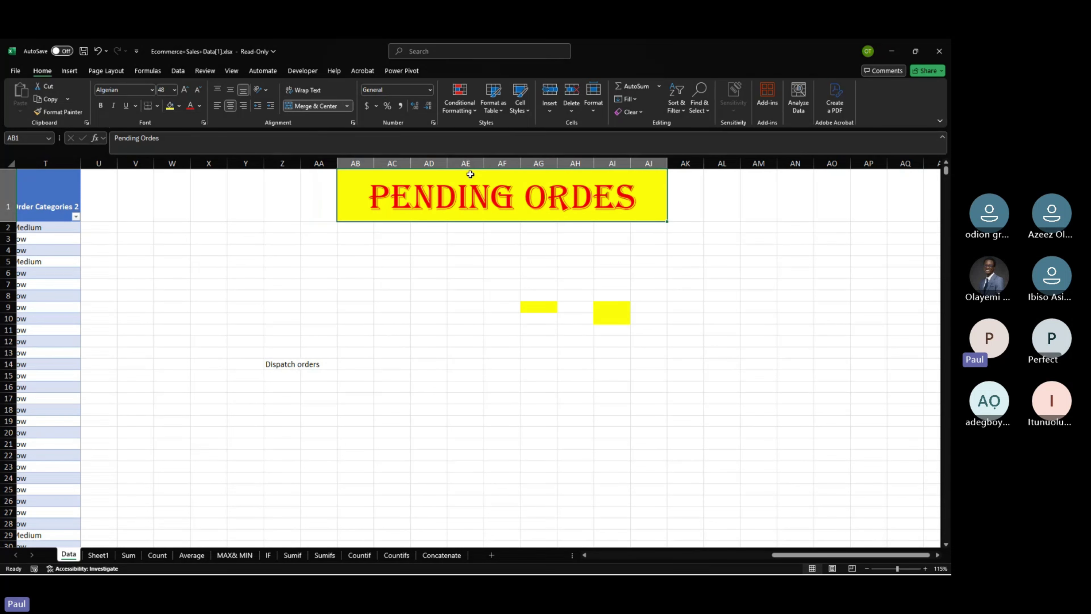
left_click(292, 362)
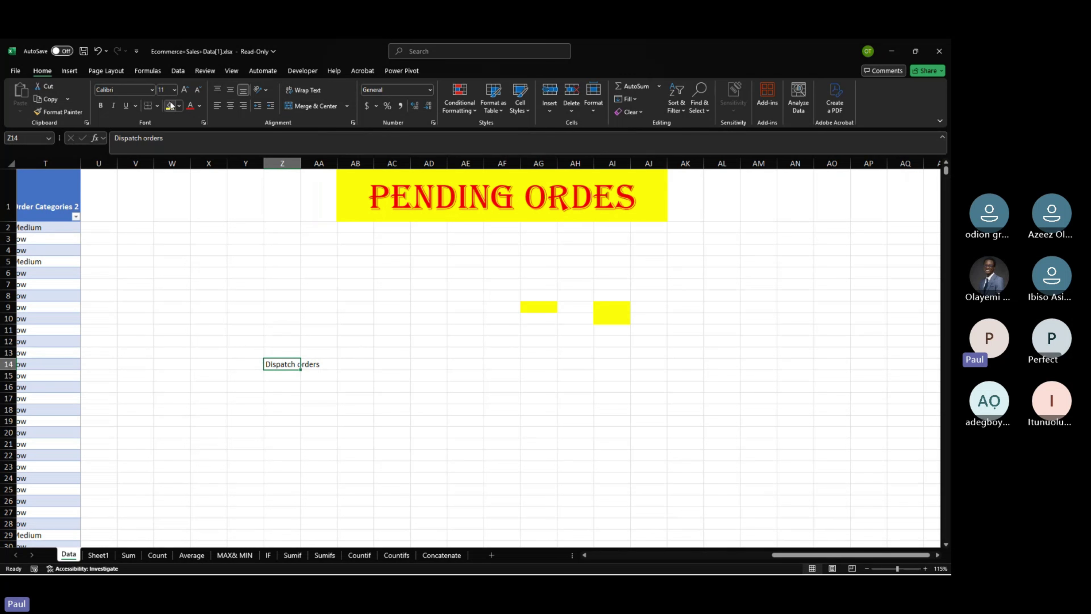
left_click(406, 191)
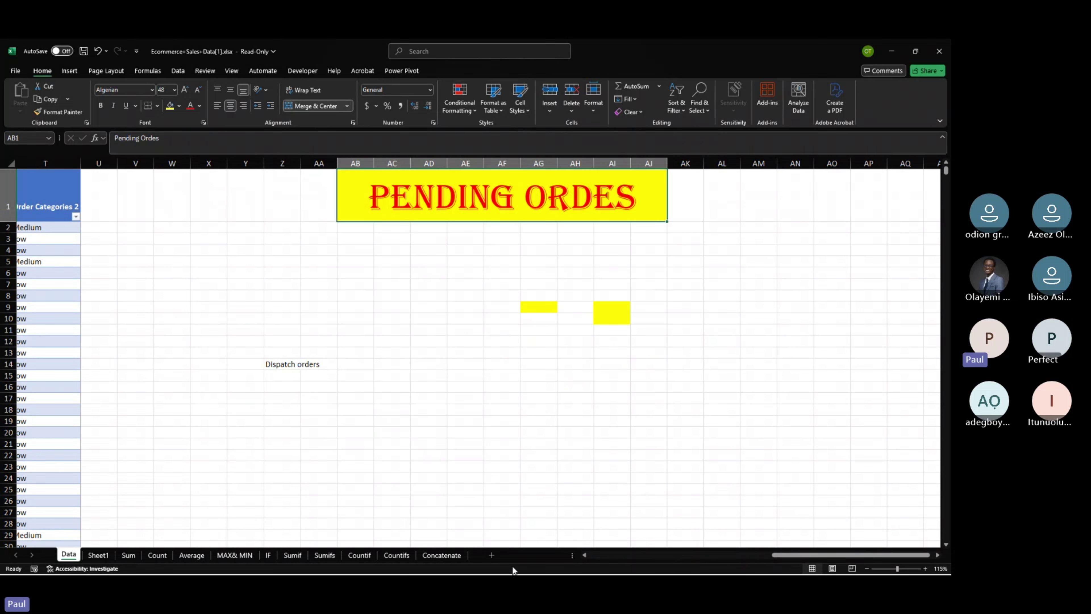
left_click(502, 488)
left_click(474, 216)
left_click(63, 113)
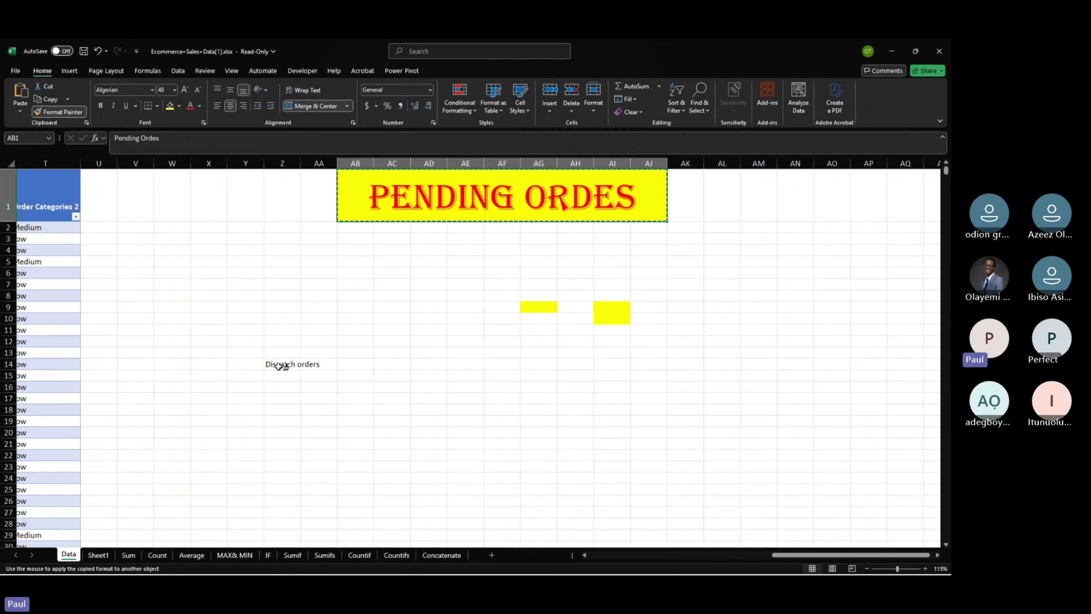
left_click(279, 366)
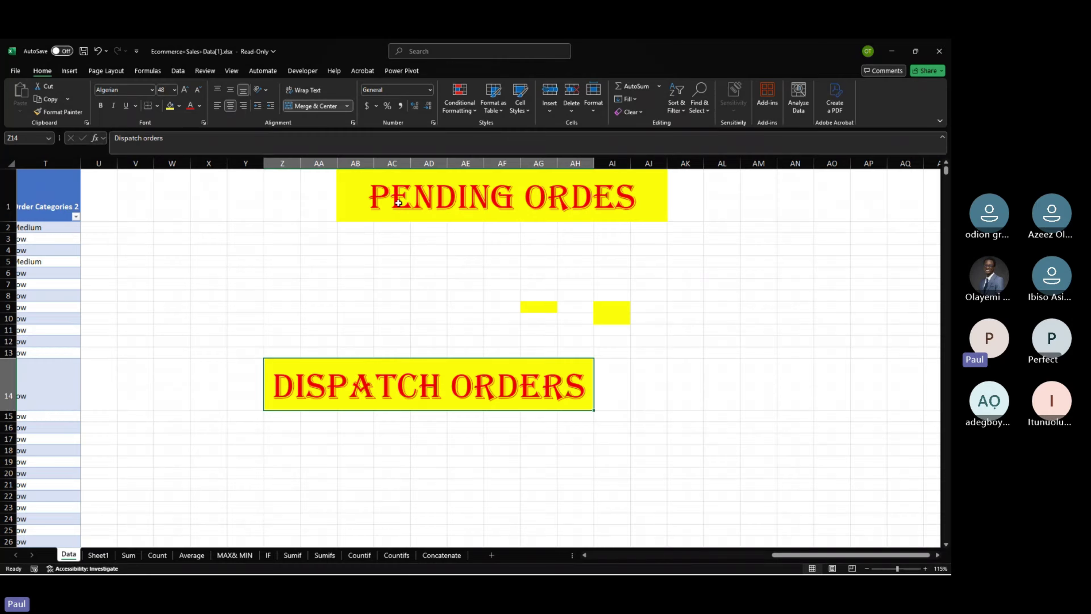
left_click(398, 203)
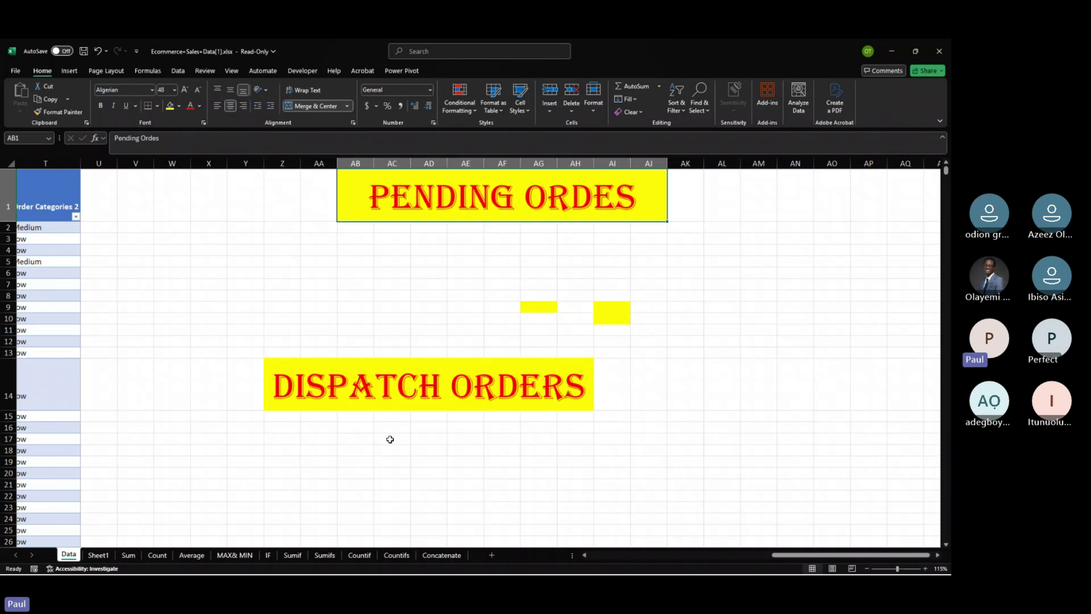
Copy the OrderDate header's format with Format Painter and apply it to the Average Quantity Sold heading on the Average sheet.
scroll(390, 439, "left", 10)
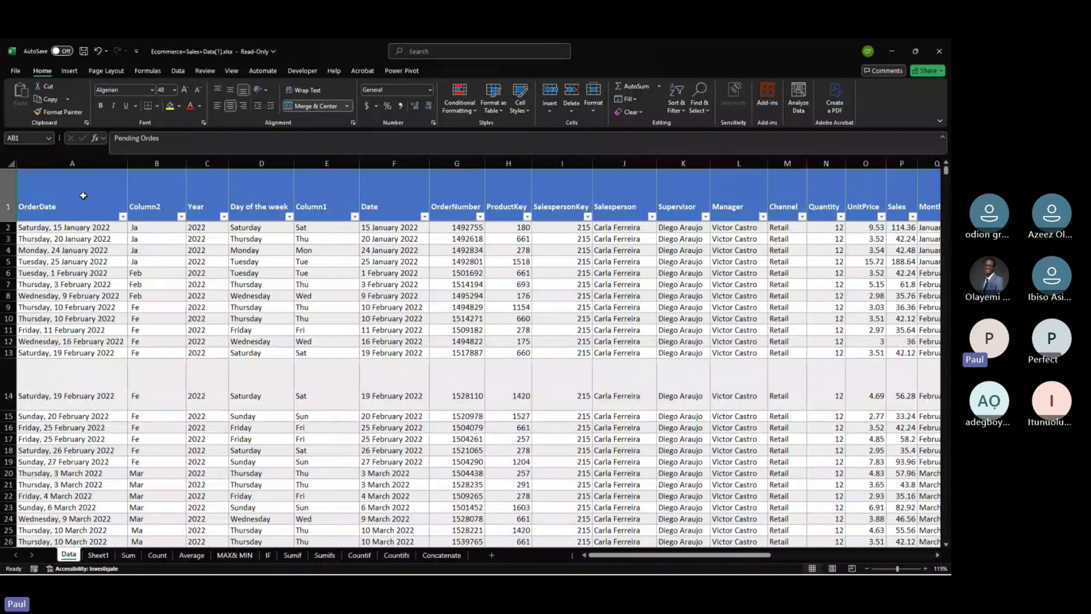
left_click_drag(83, 195, 859, 199)
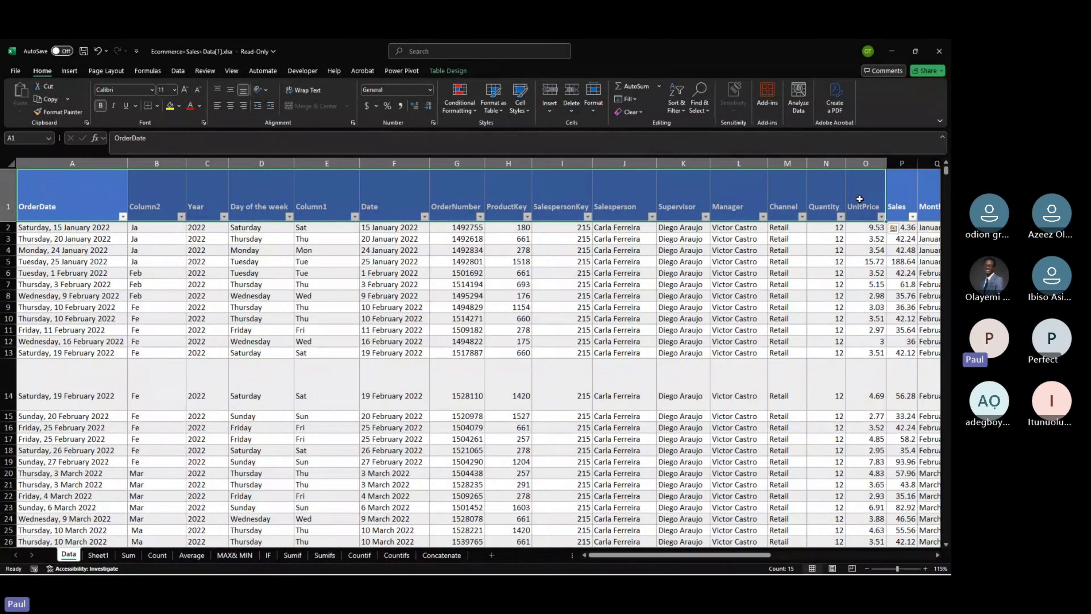
left_click(81, 200)
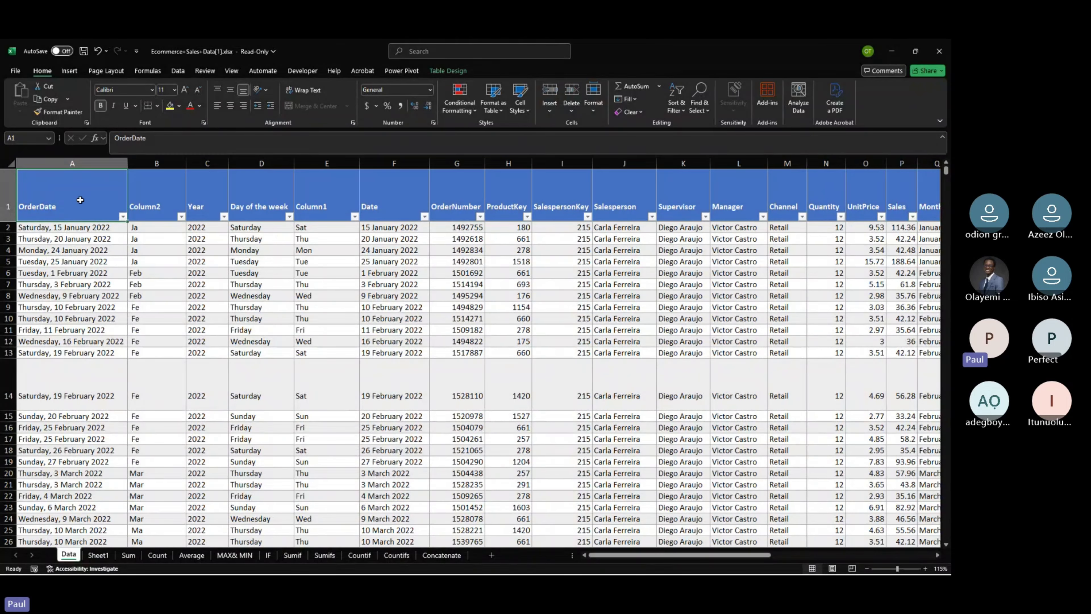
left_click(62, 112)
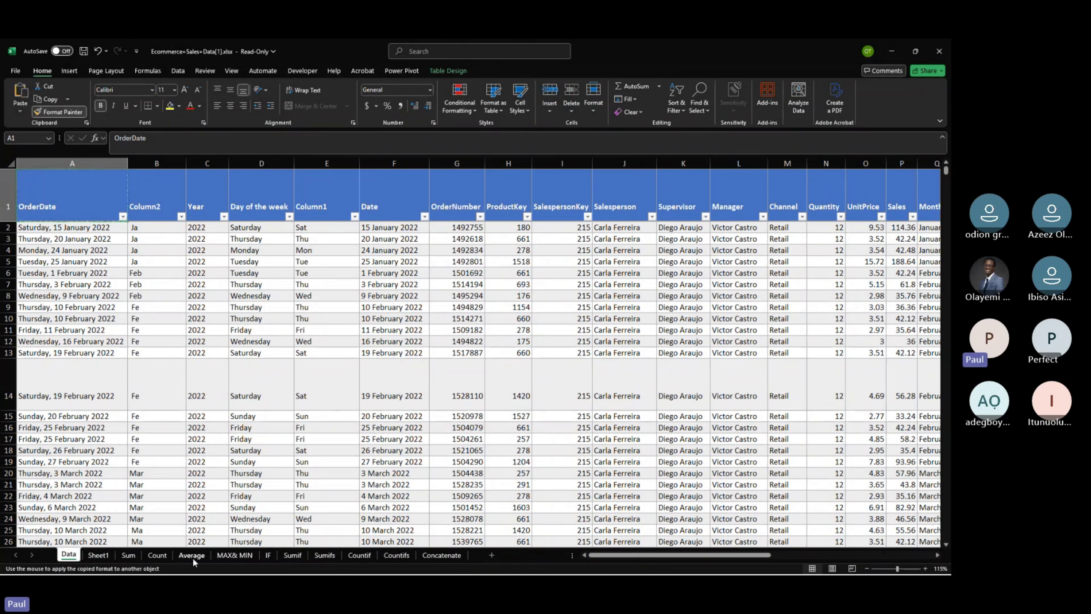
left_click(192, 555)
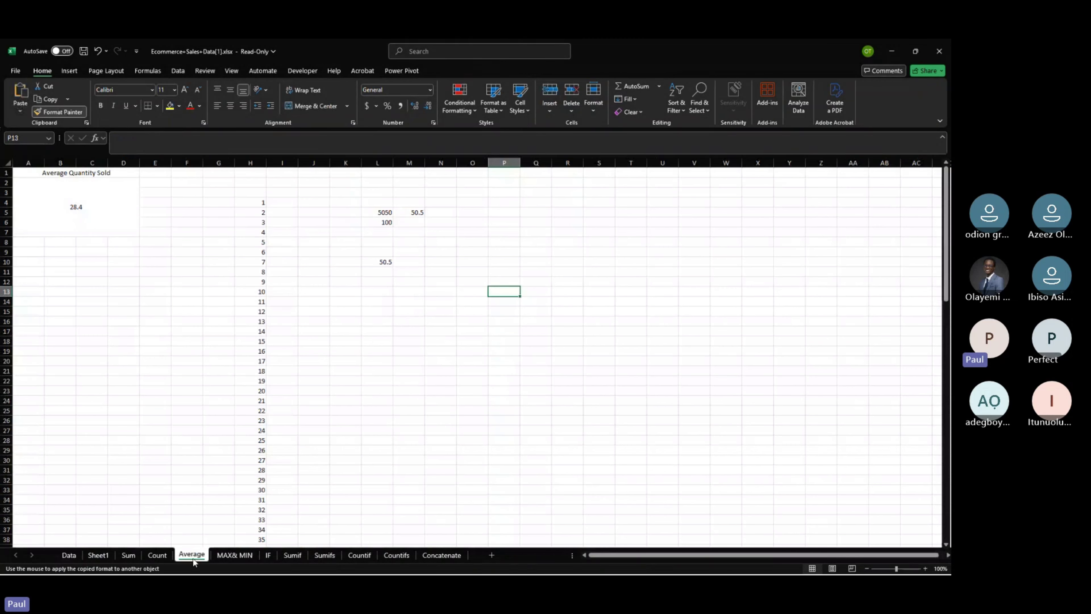
left_click(23, 172)
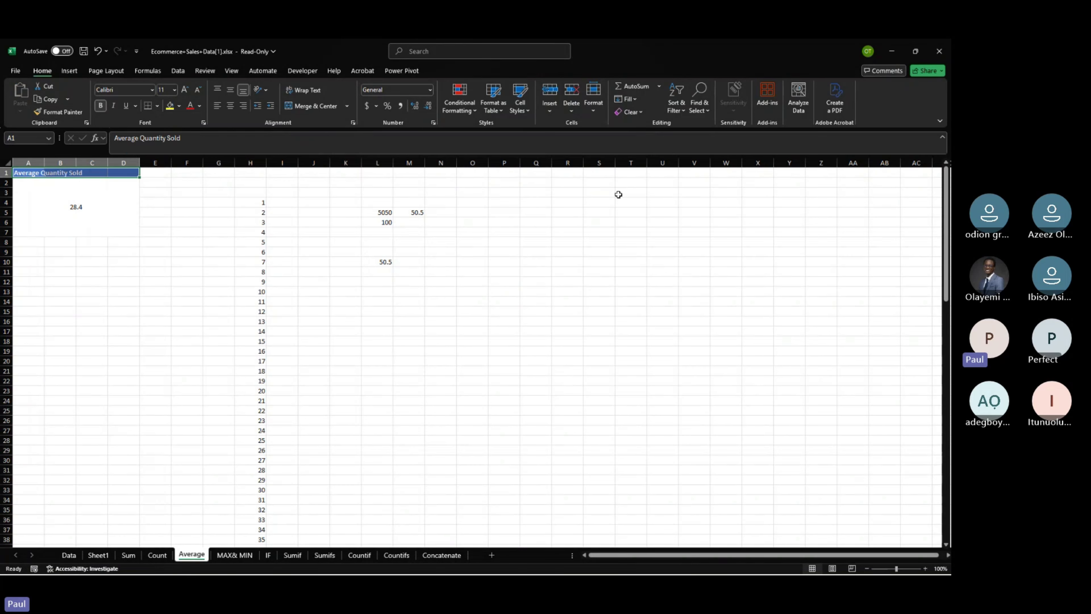
Enter s/n in cell Q8 of the Average sheet.
left_click(461, 280)
scroll(461, 279, "right", 2)
scroll(461, 280, "right", 1)
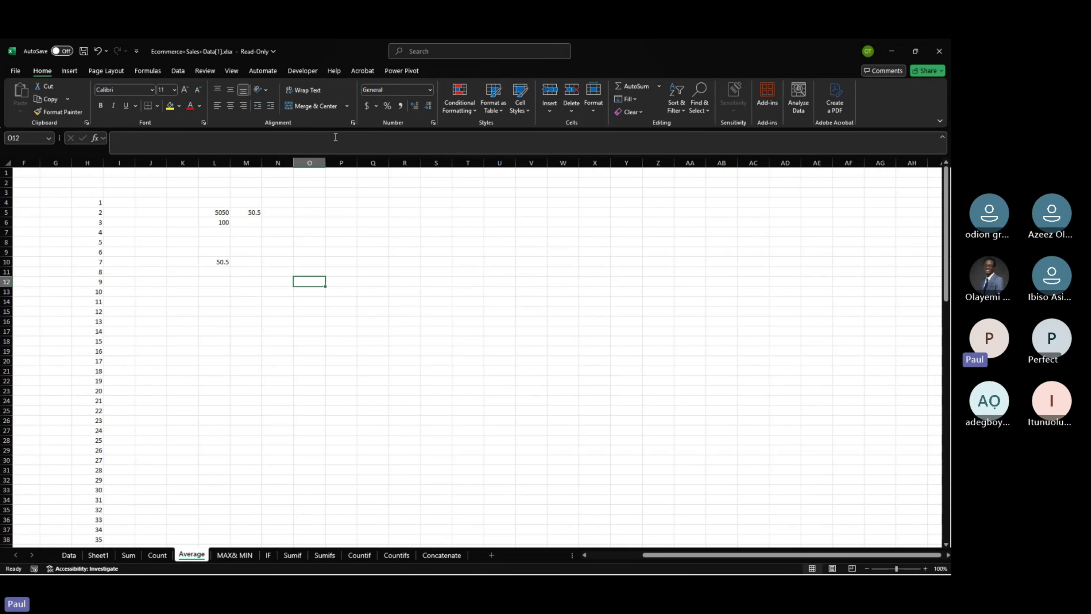
left_click(364, 241)
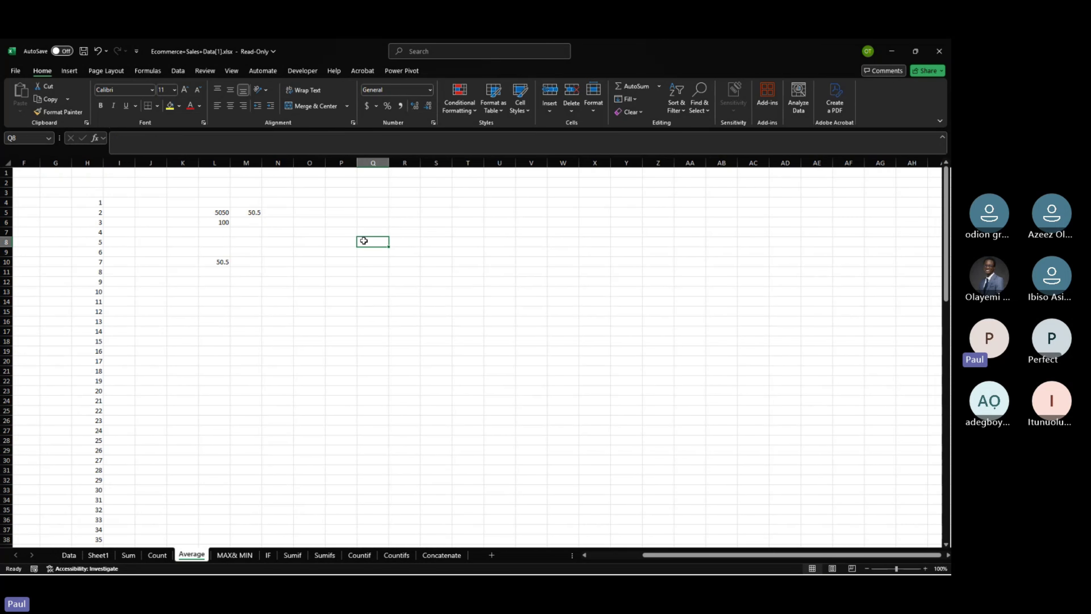
type("s/n")
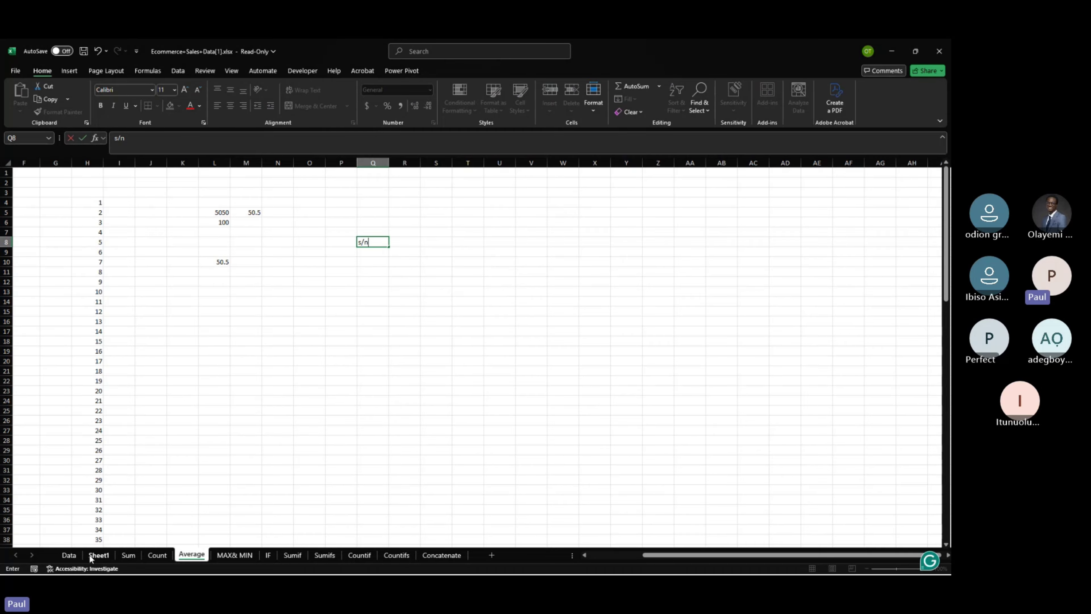
Apply All Borders to the entire sales table on the Data sheet.
left_click(70, 555)
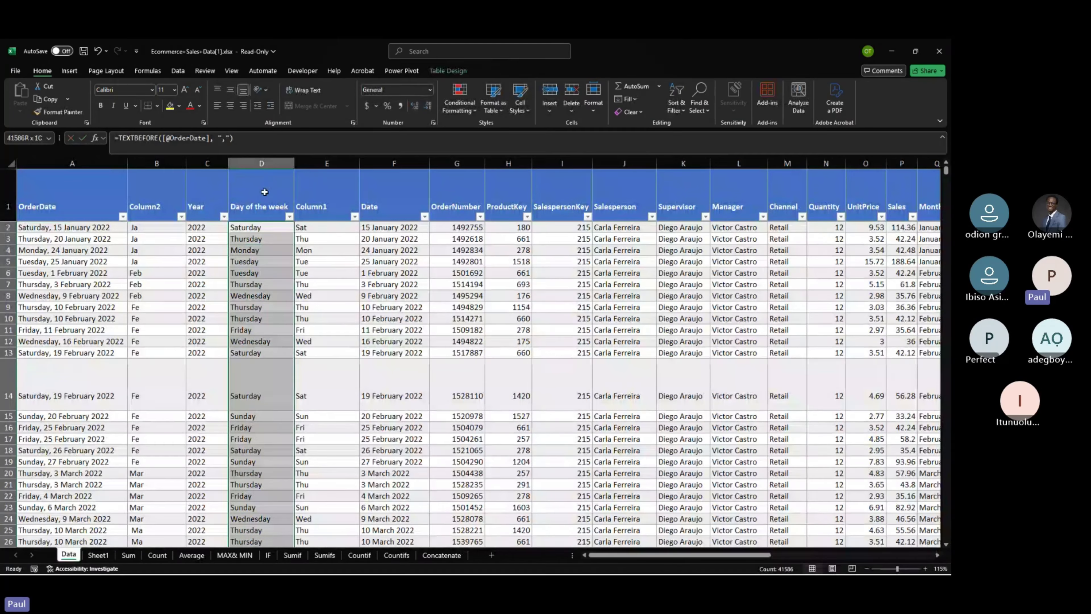
left_click_drag(264, 192, 408, 341)
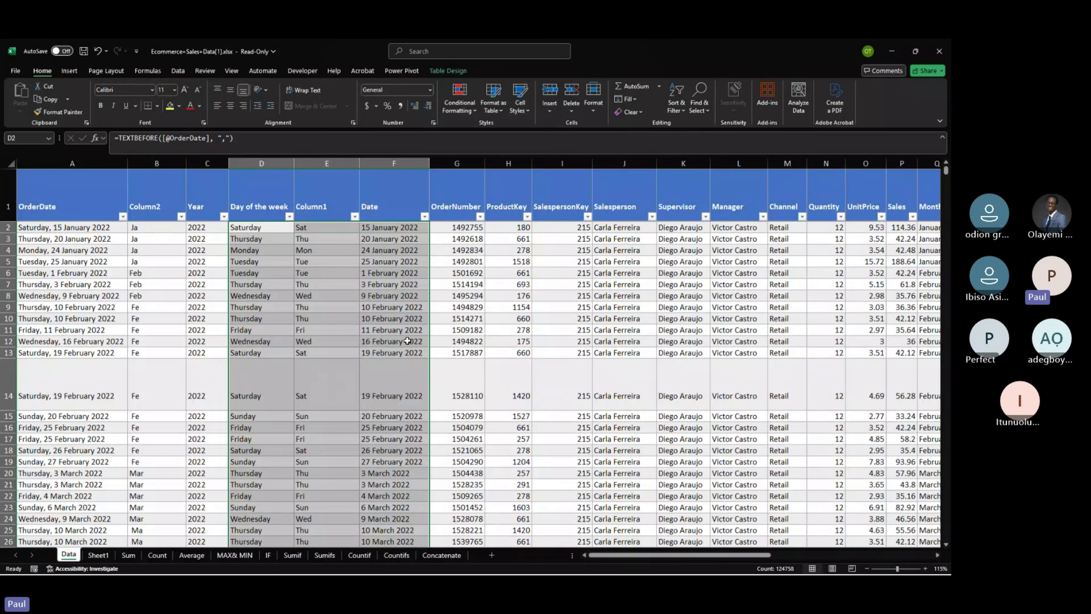
left_click(408, 341)
key("ctrl+a")
left_click(157, 105)
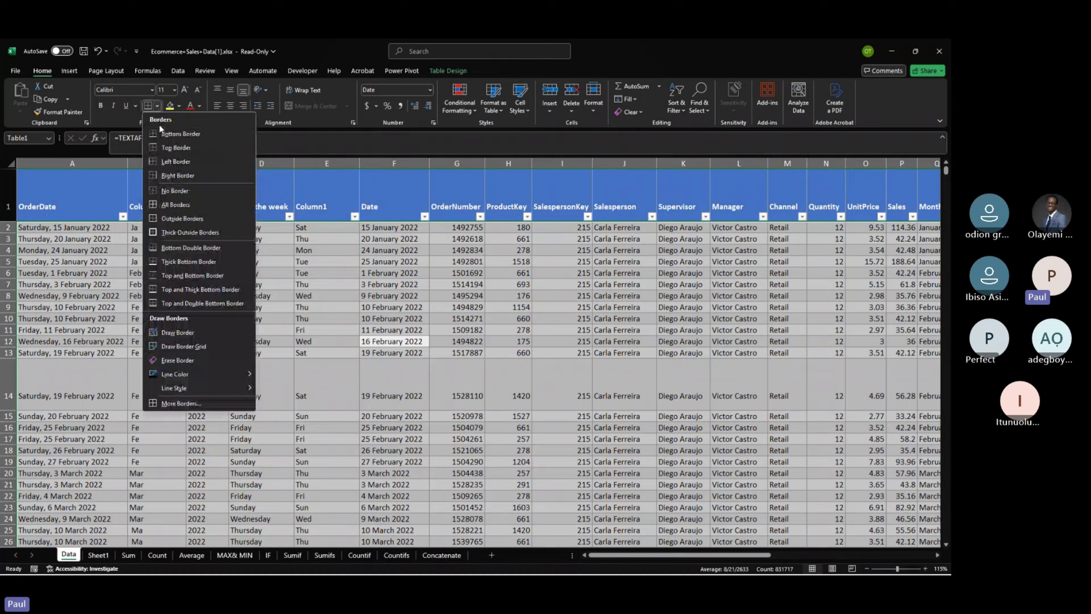
left_click(167, 205)
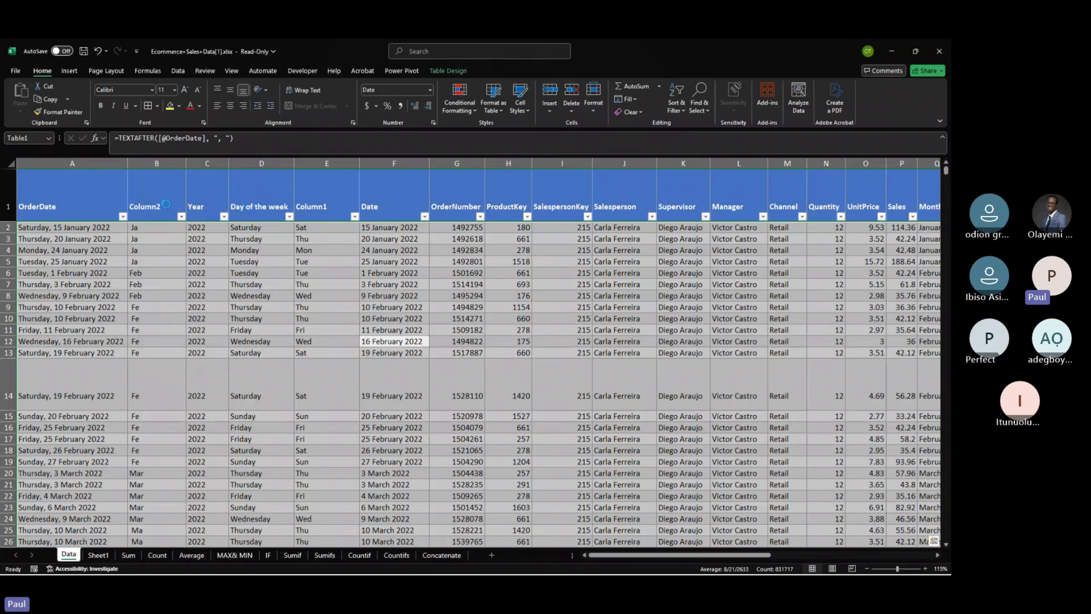
left_click(256, 318)
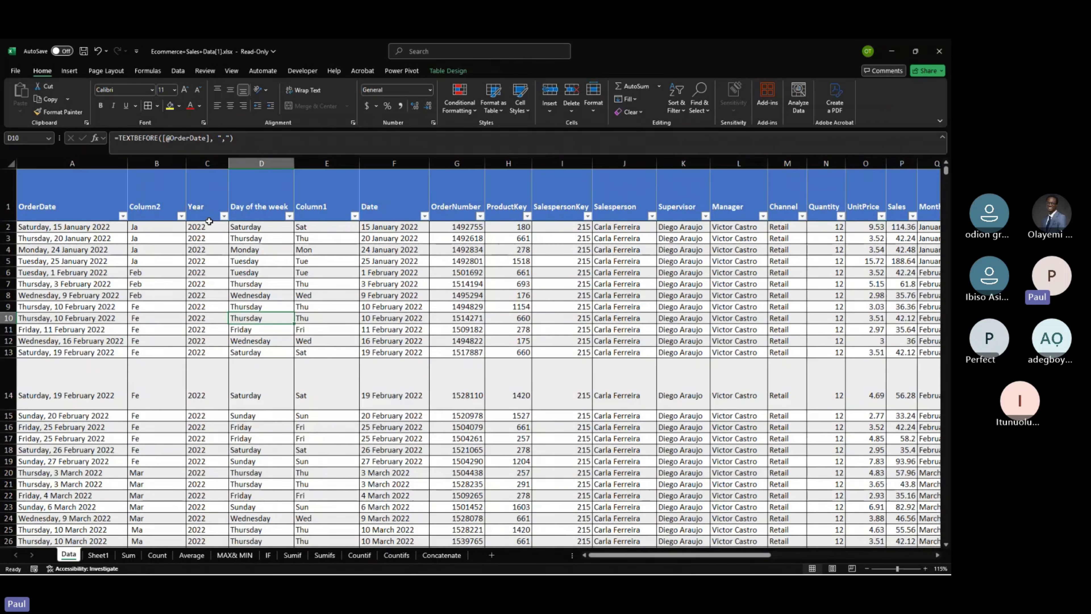
Apply Thick Outside Borders around the entire sales table on the Data sheet.
left_click(211, 366)
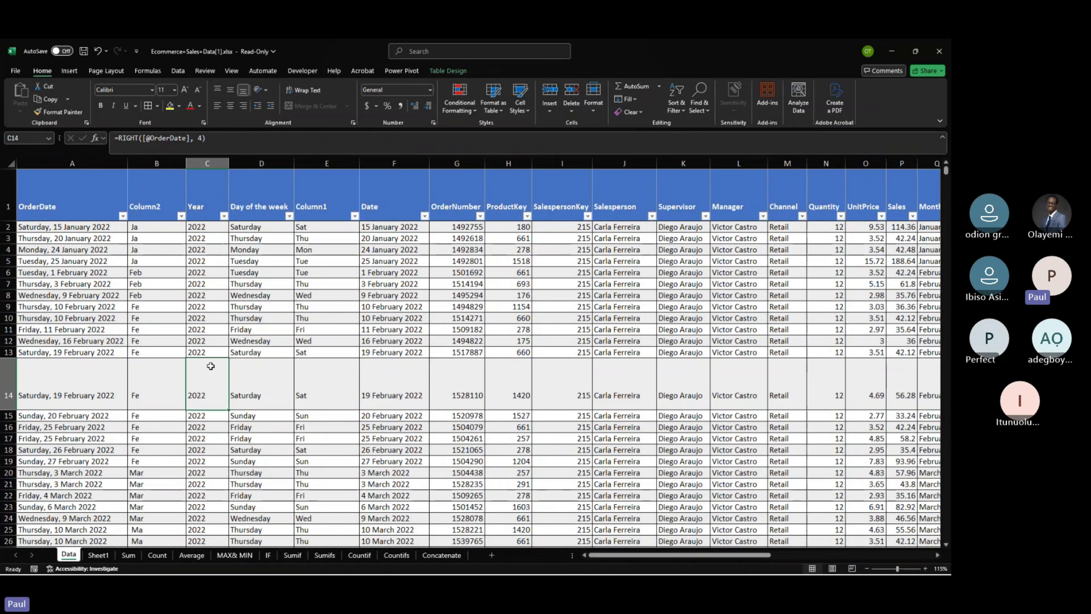
key("ctrl+a")
left_click(157, 106)
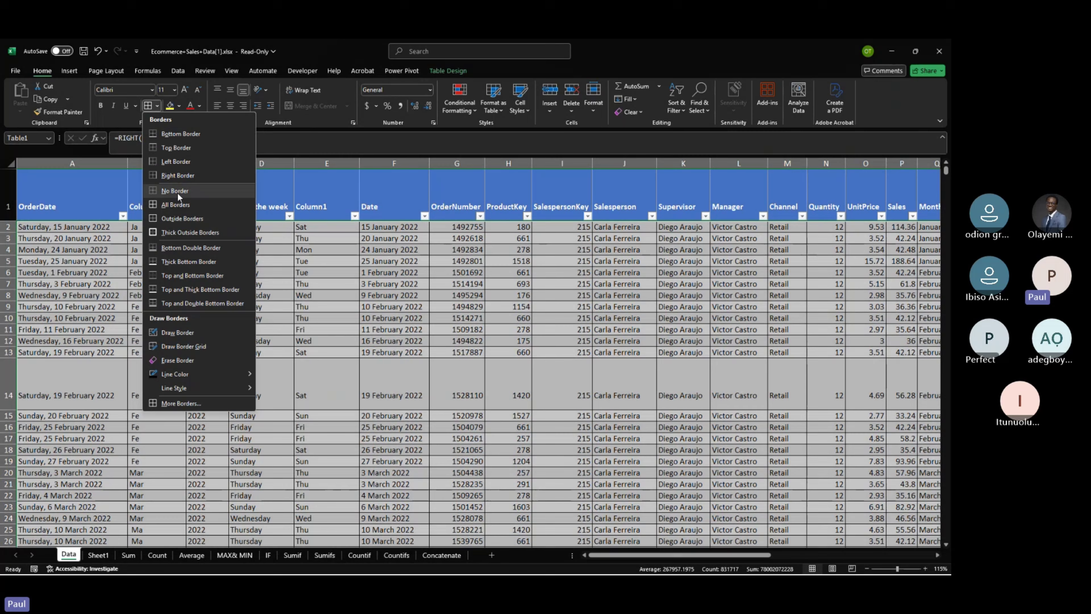
left_click(179, 232)
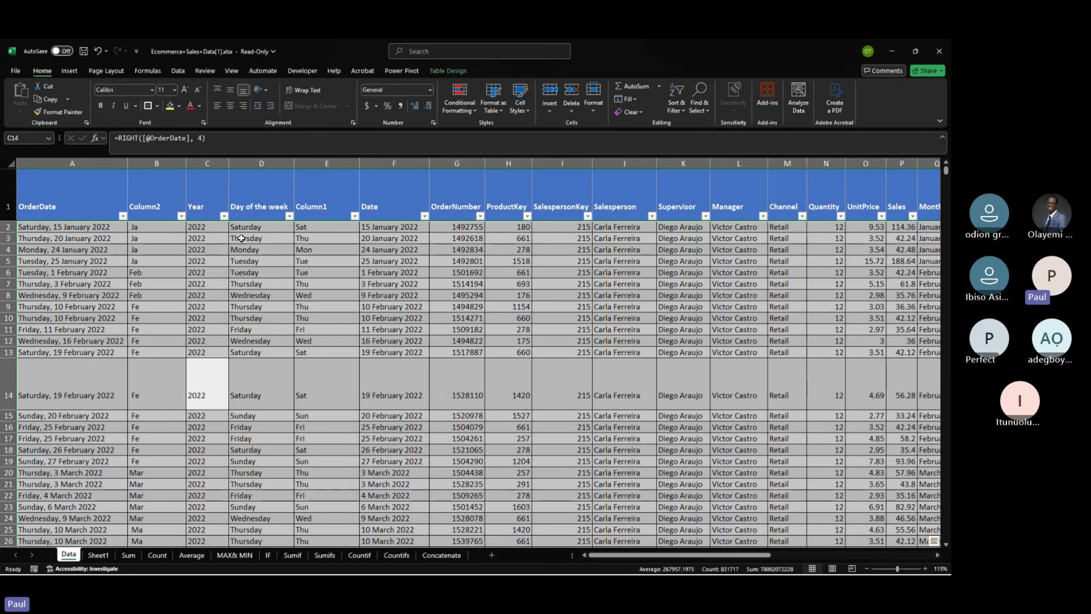
left_click(279, 259)
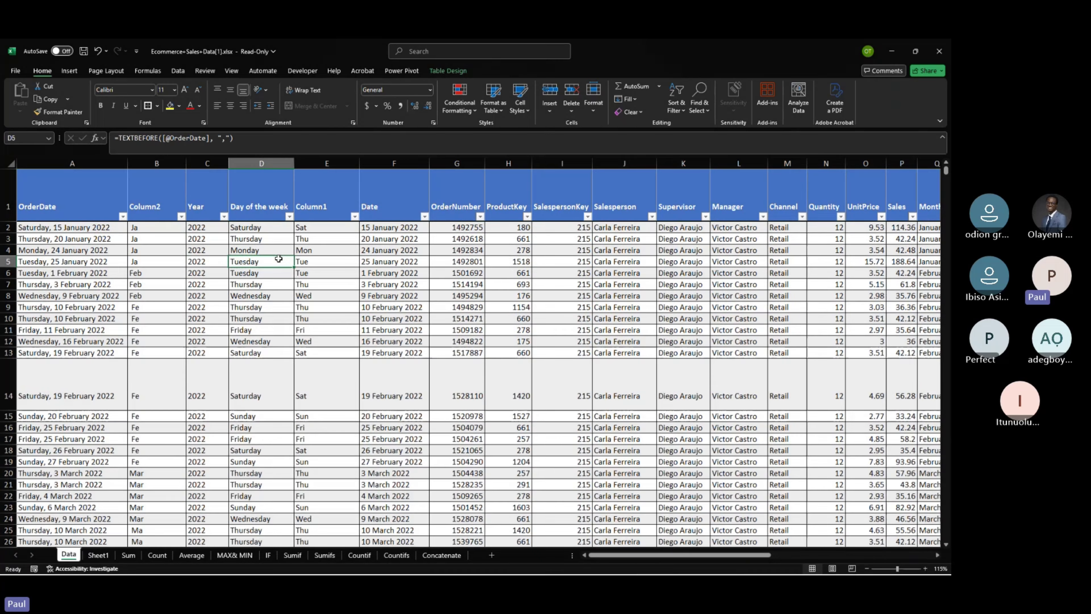
scroll(278, 259, "right", 3)
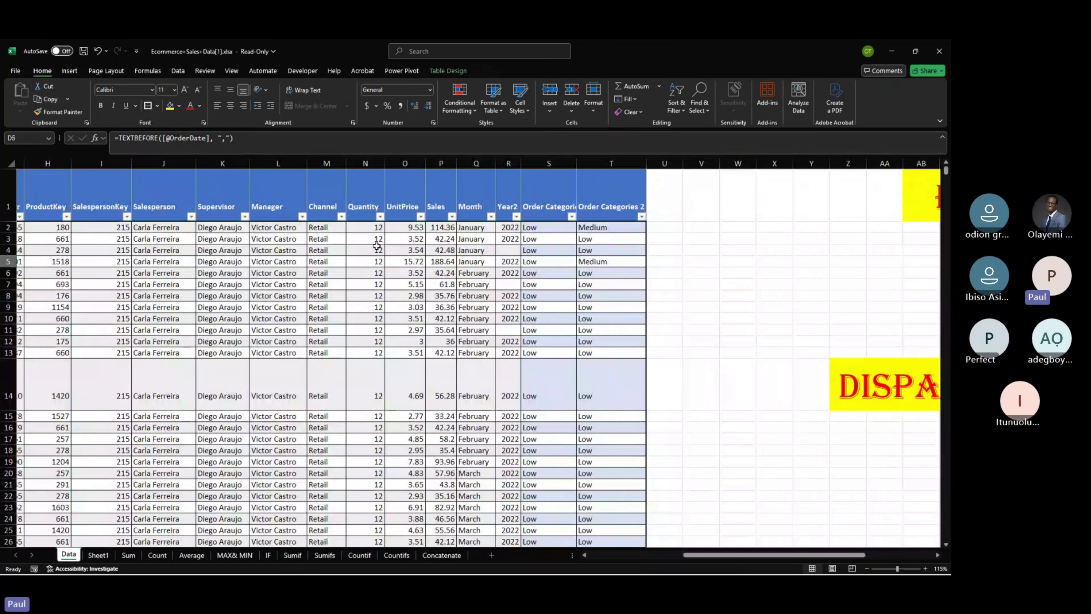
left_click_drag(160, 236, 491, 346)
scroll(491, 346, "left", 5)
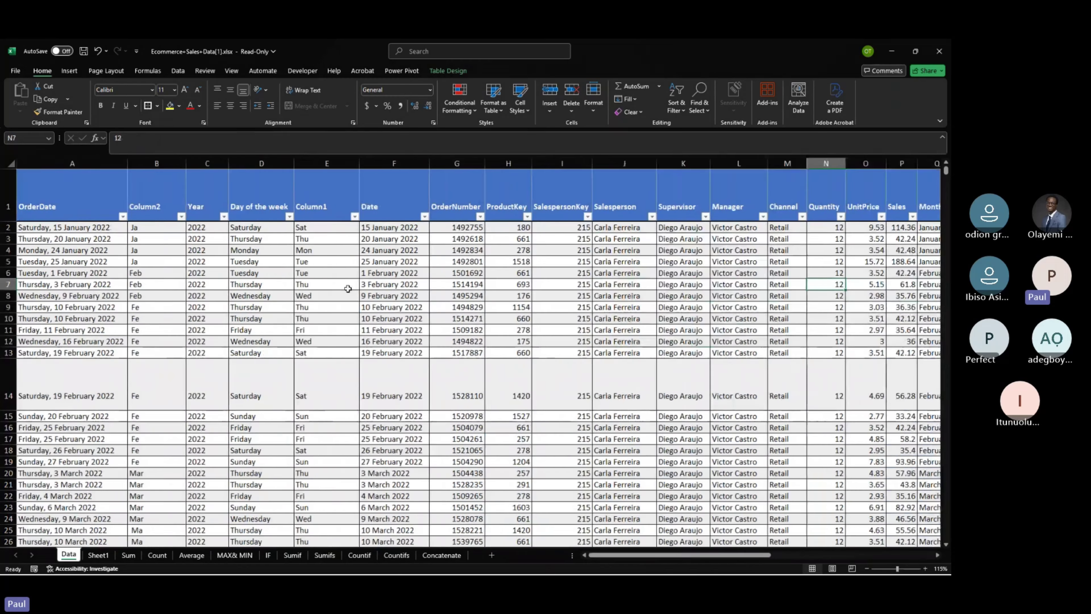
Format the whole sales table's inside vertical and horizontal borders with the medium solid line style.
key("ctrl+a")
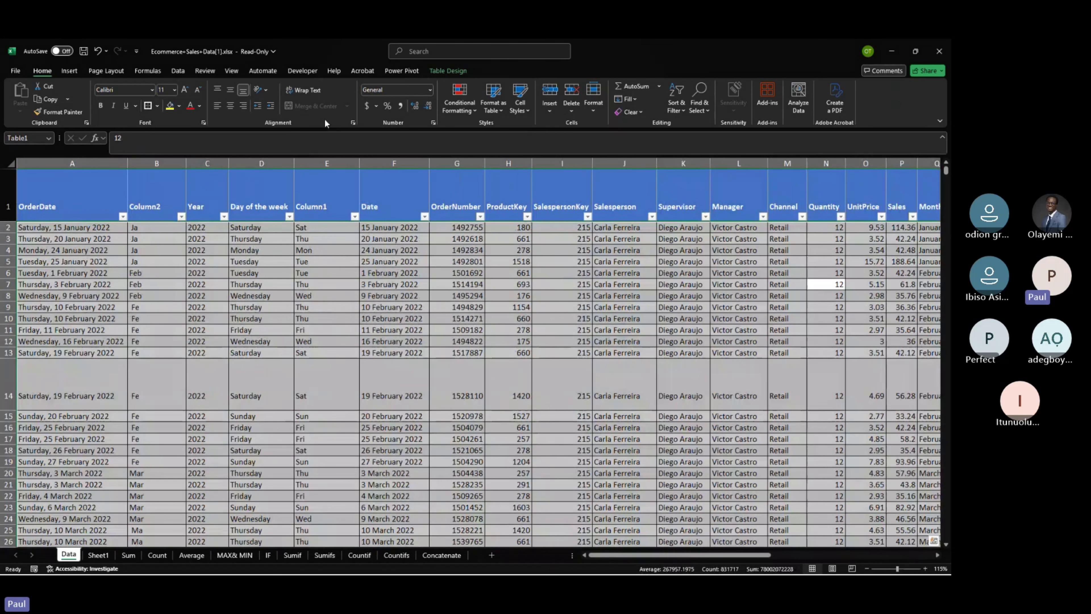
left_click(204, 124)
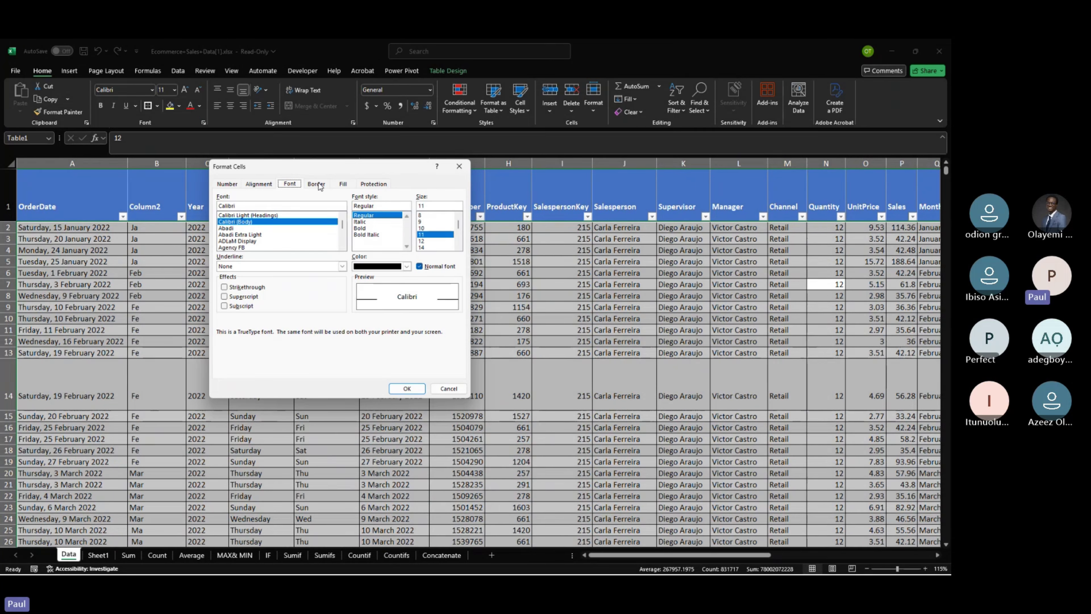
left_click(317, 184)
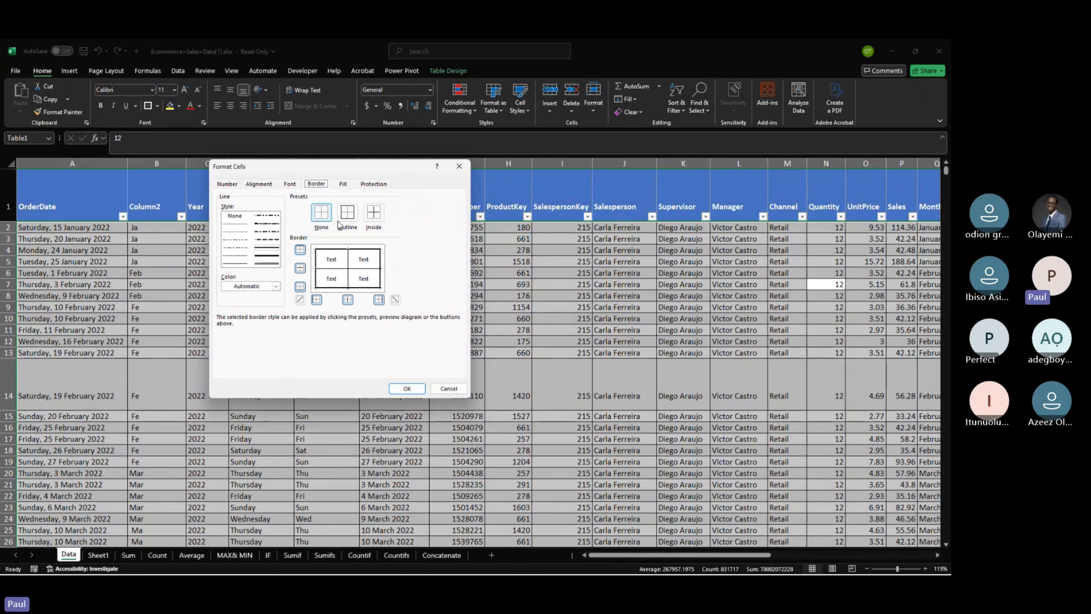
left_click(265, 228)
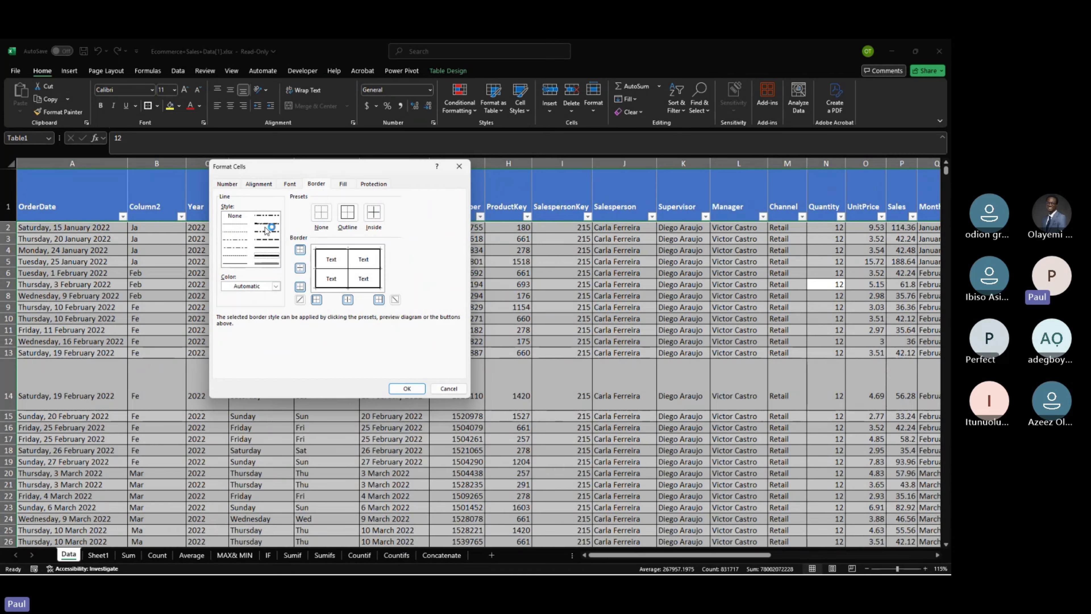
left_click(267, 255)
left_click(266, 246)
left_click(348, 270)
left_click(332, 271)
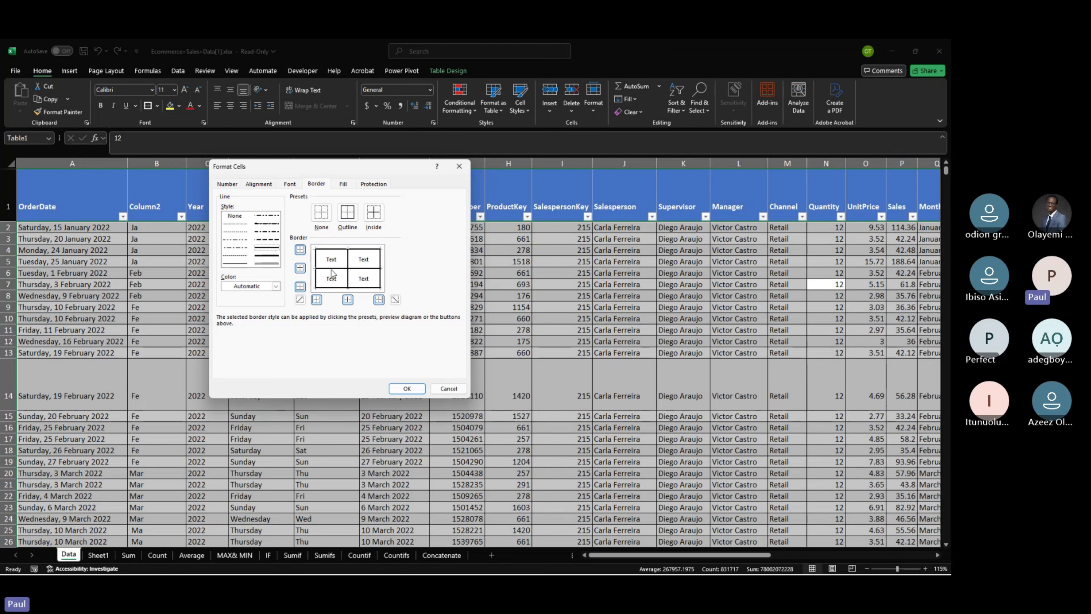
left_click(407, 388)
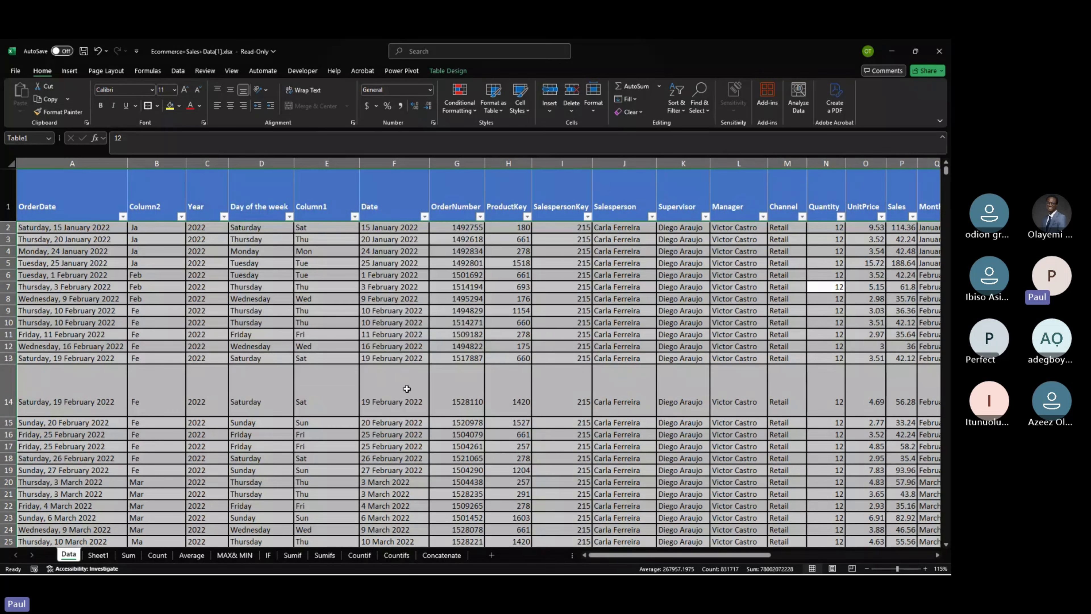
left_click(400, 296)
scroll(400, 296, "right", 2)
scroll(327, 271, "left", 2)
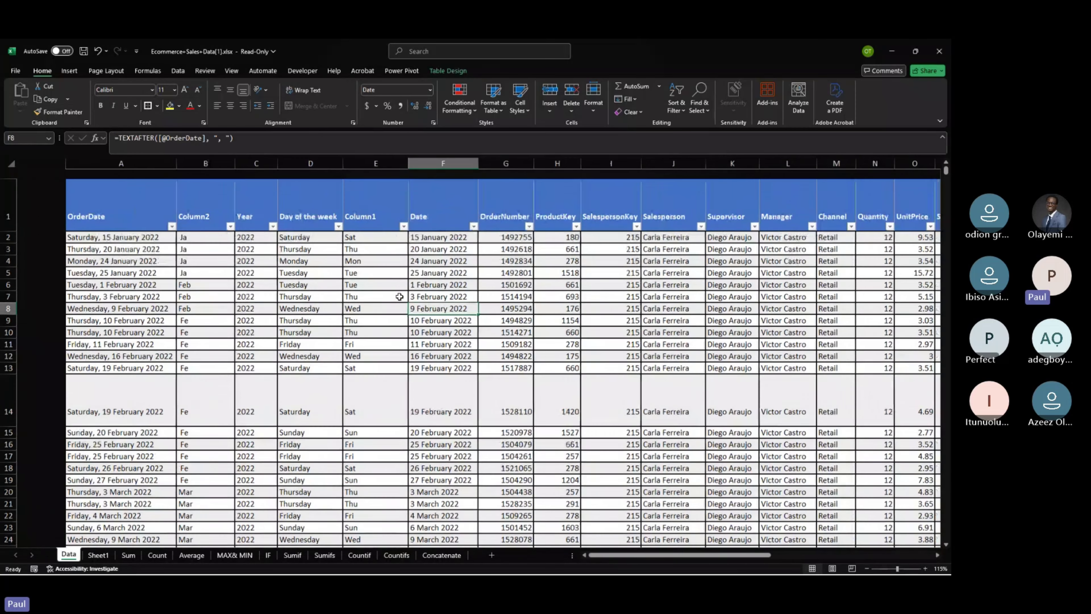
scroll(266, 253, "down", 1)
scroll(266, 253, "right", 2)
left_click_drag(251, 244, 361, 269)
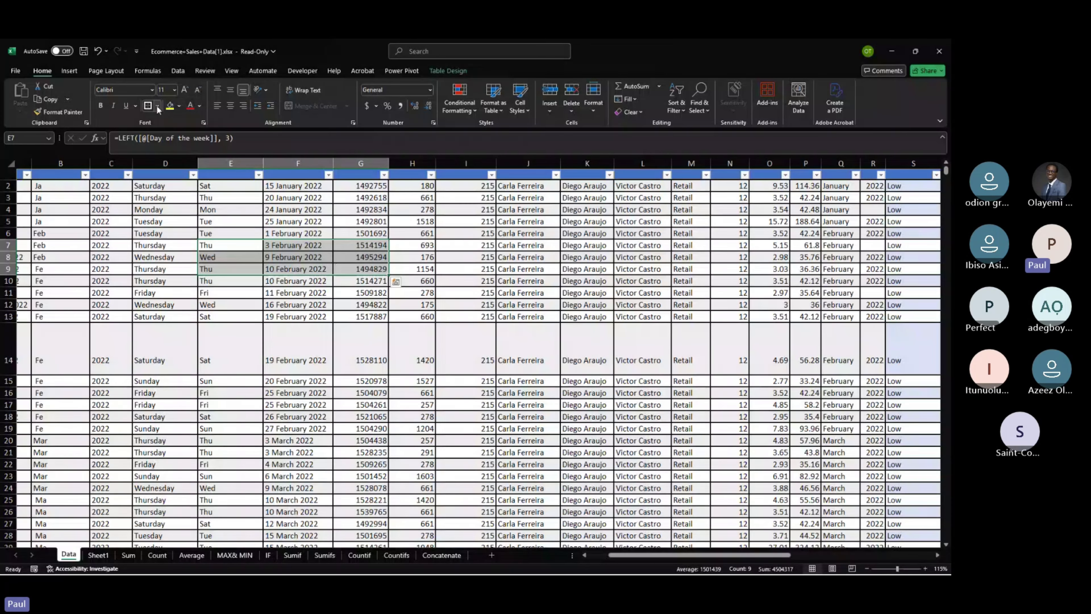
Enter the title Summary in cell AC8, between the Pending Ordes and Dispatch orders headings.
scroll(417, 312, "right", 6)
left_click(417, 313)
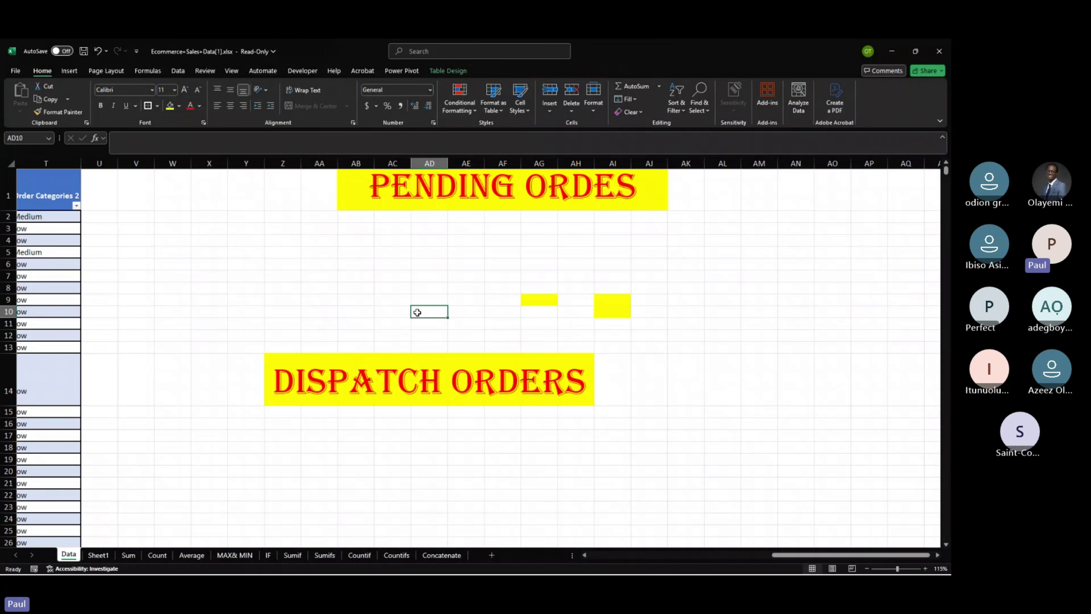
left_click(397, 291)
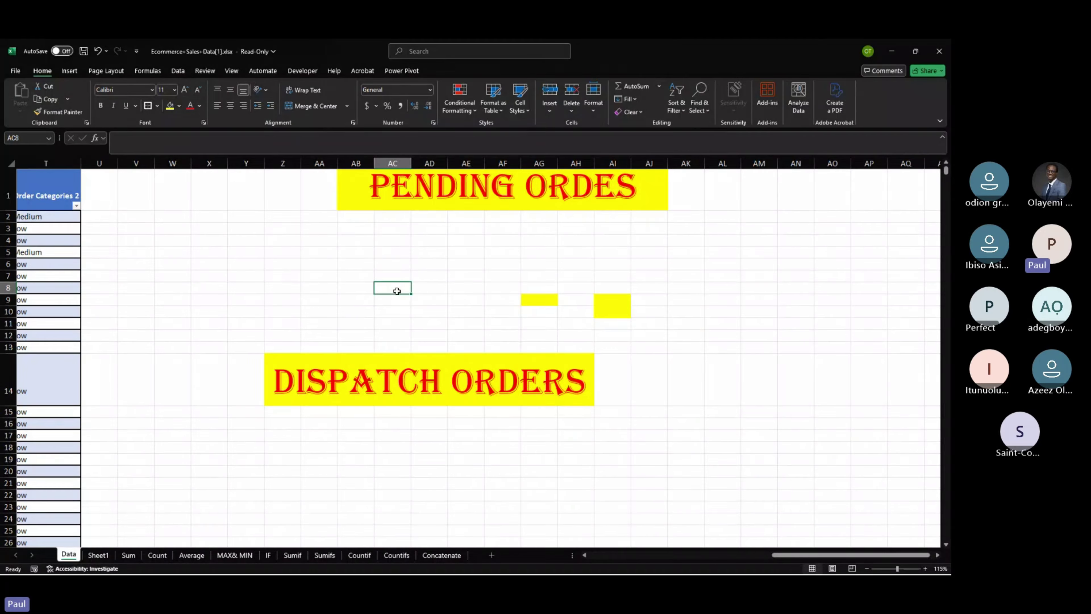
type("SUm")
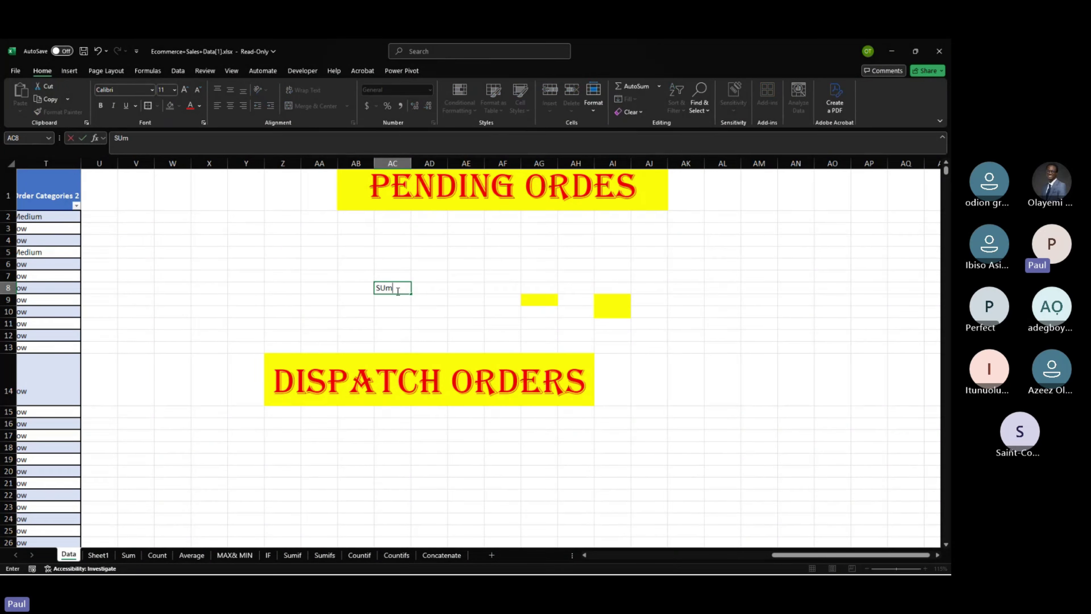
key("BackSpace")
key("BackSpace")
type("ummary")
key("Return")
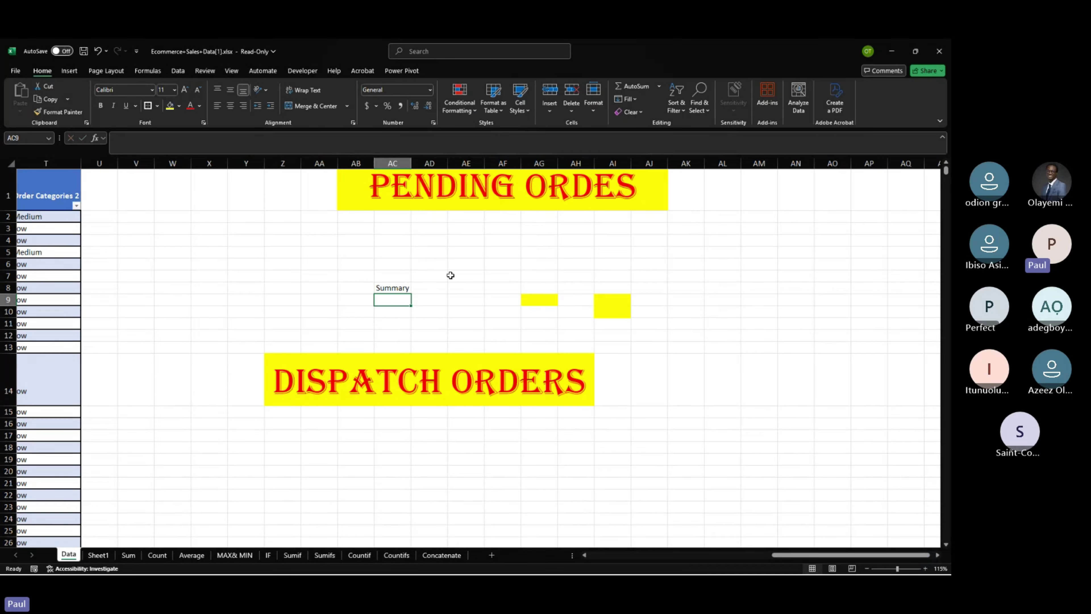
left_click(433, 320)
left_click(416, 288)
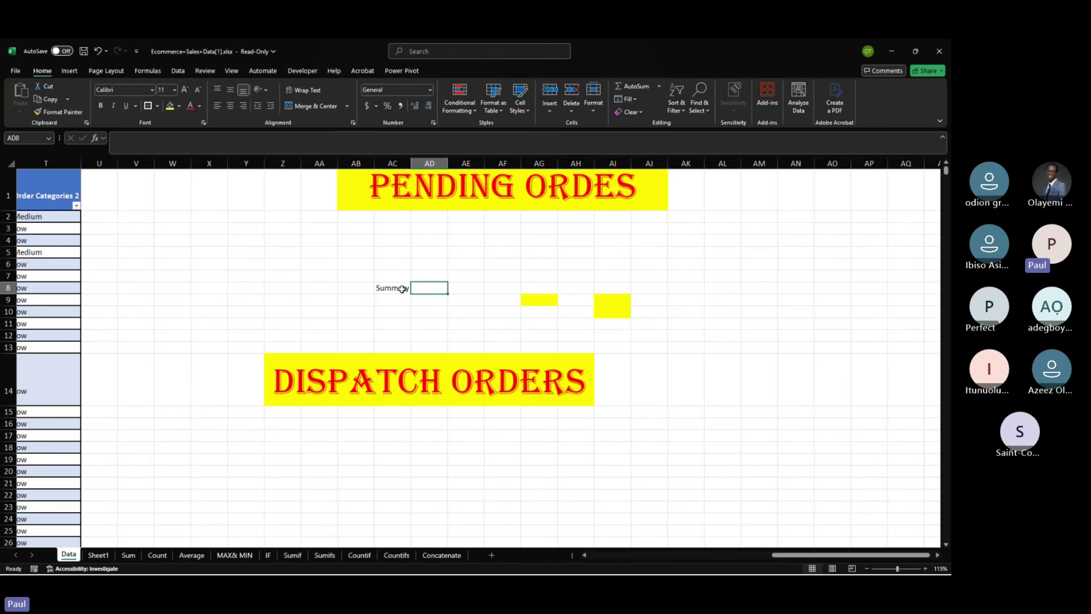
Enter the column headings s/n, dept and amount in cells AC9 to AE9 below the Summary title.
left_click(386, 298)
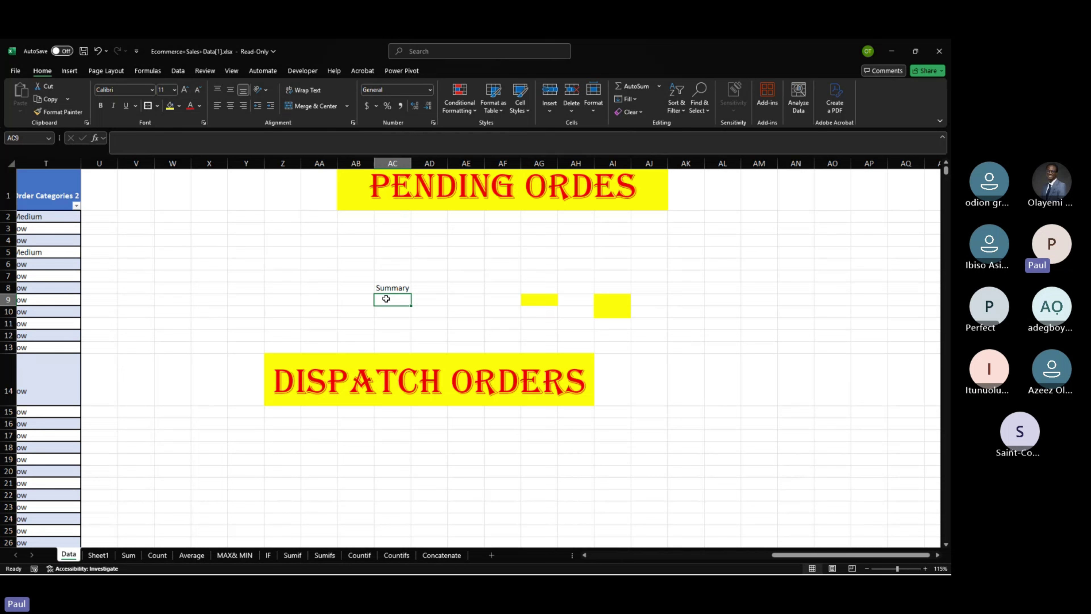
type("s/n")
key("Tab")
type("ddd")
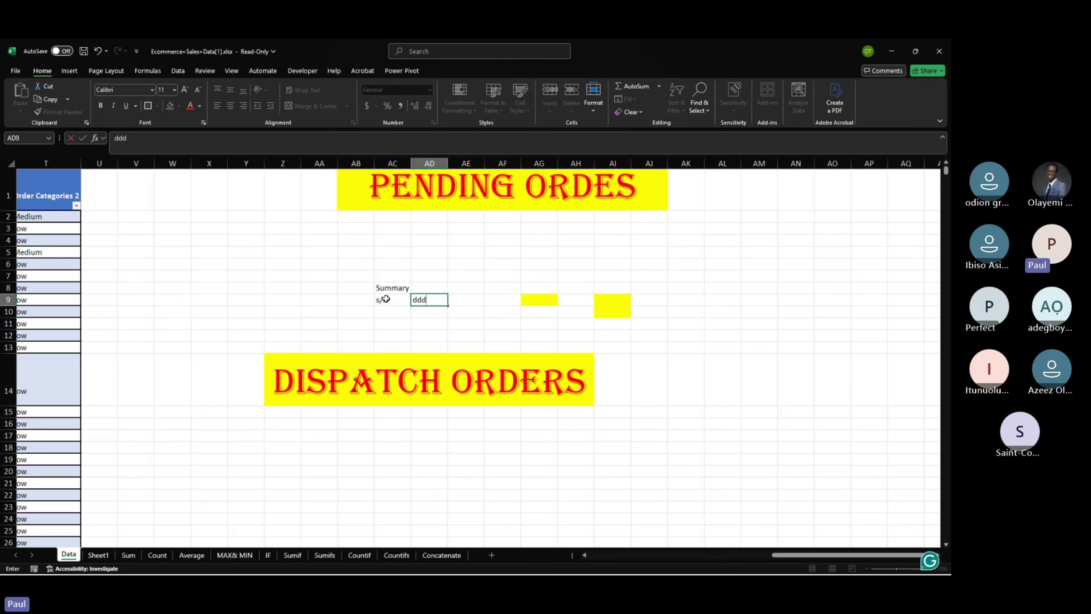
key("BackSpace")
key("BackSpace")
type("ept")
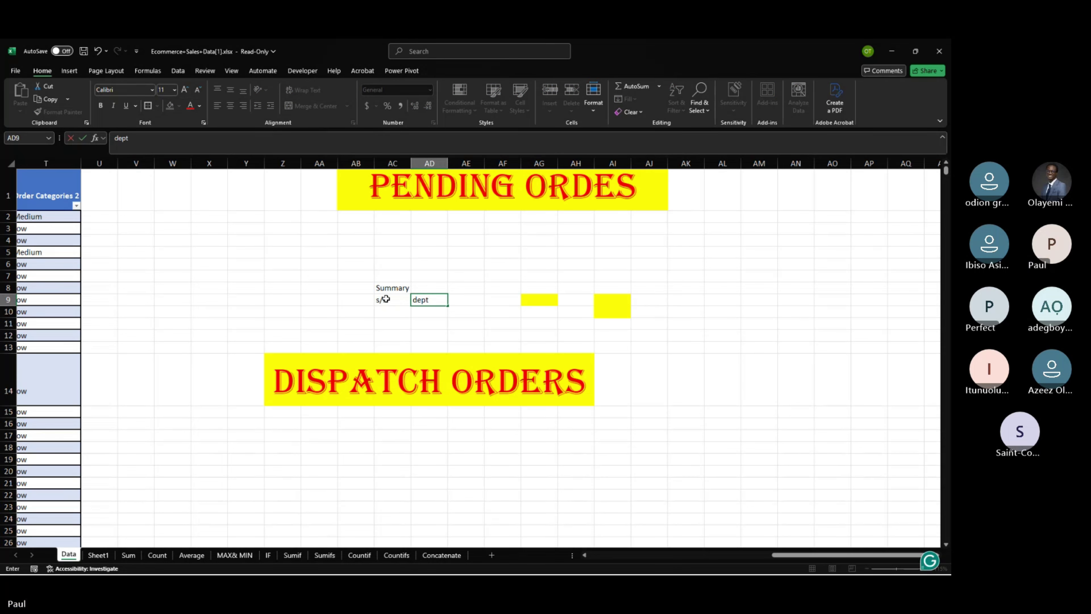
key("Tab")
type("amou")
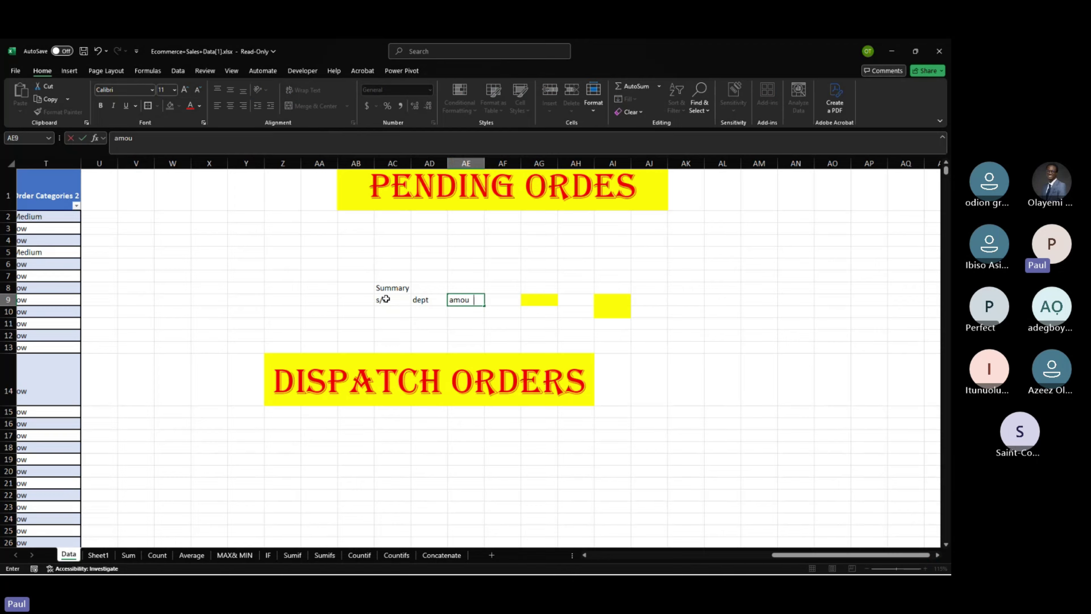
type("nt")
key("Return")
left_click(422, 312)
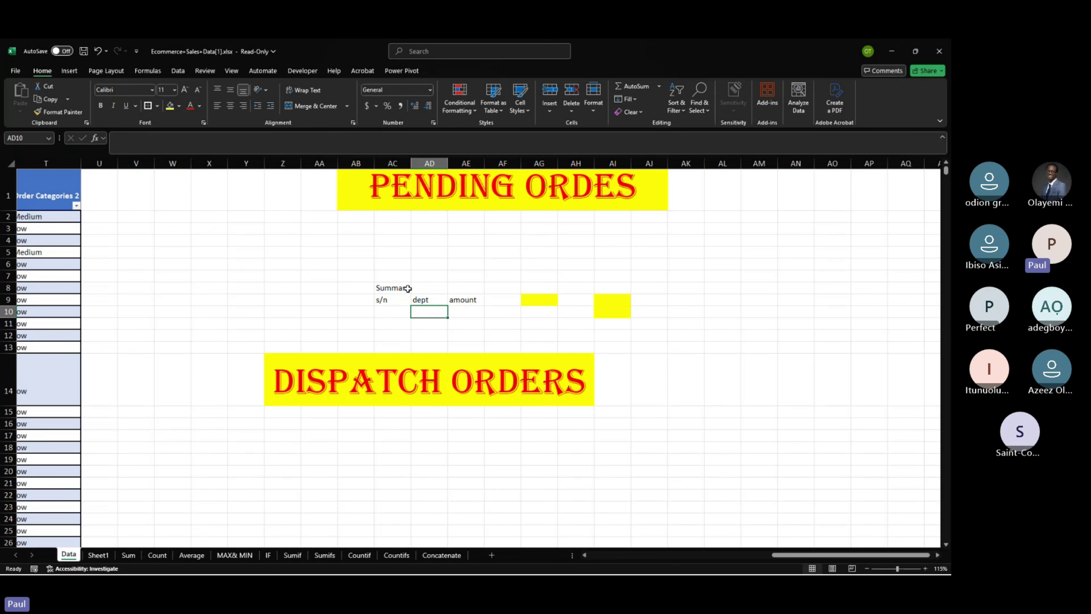
Set the horizontal alignment of the Summary title over AC8:AE8 to Center Across Selection.
left_click(395, 289)
left_click_drag(395, 288, 470, 287)
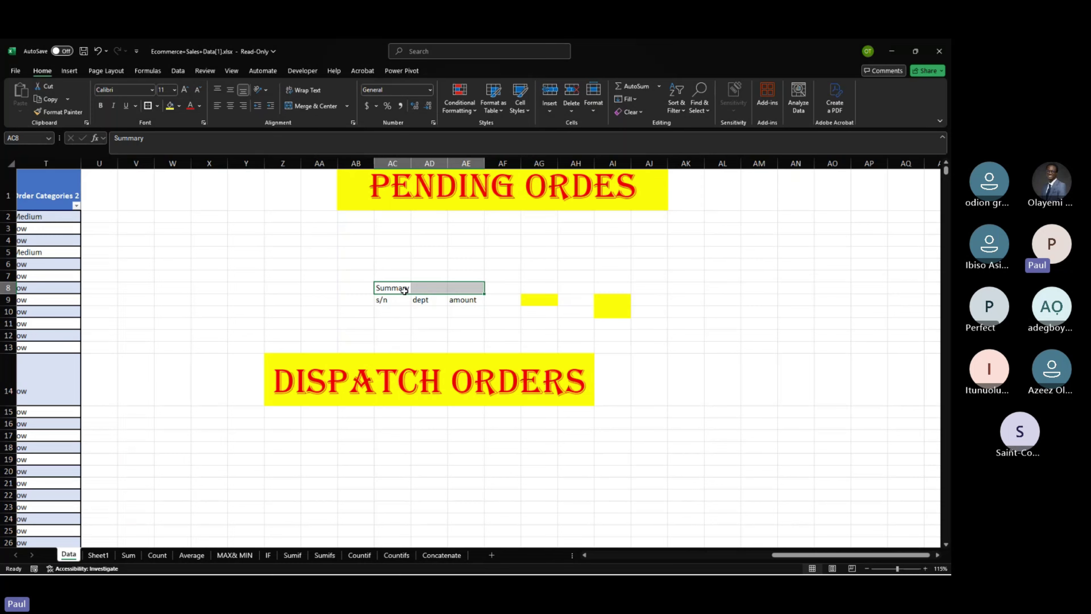
left_click(387, 338)
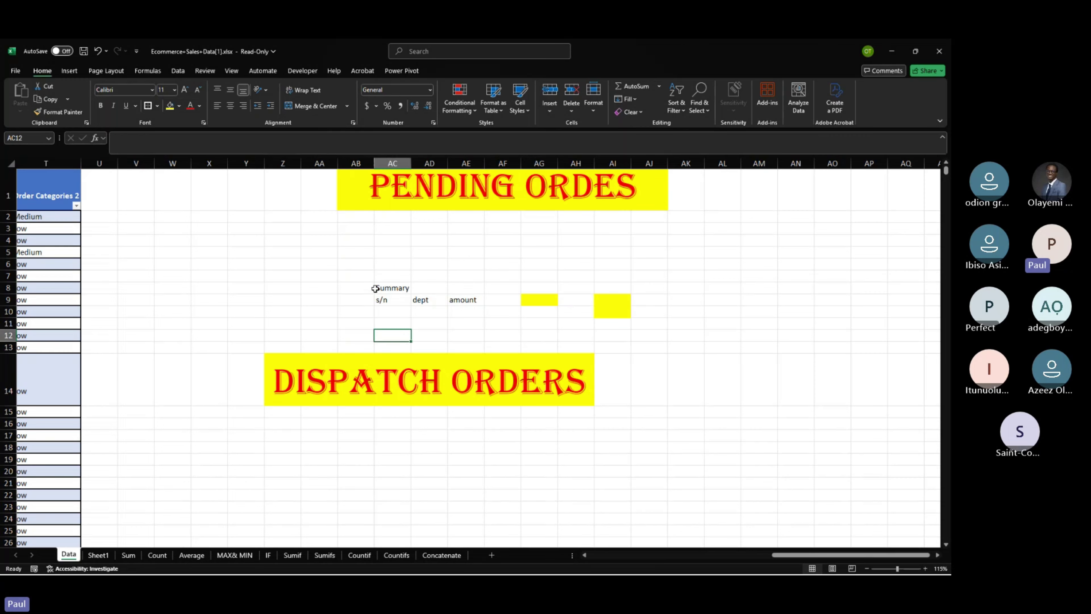
left_click_drag(376, 289, 462, 285)
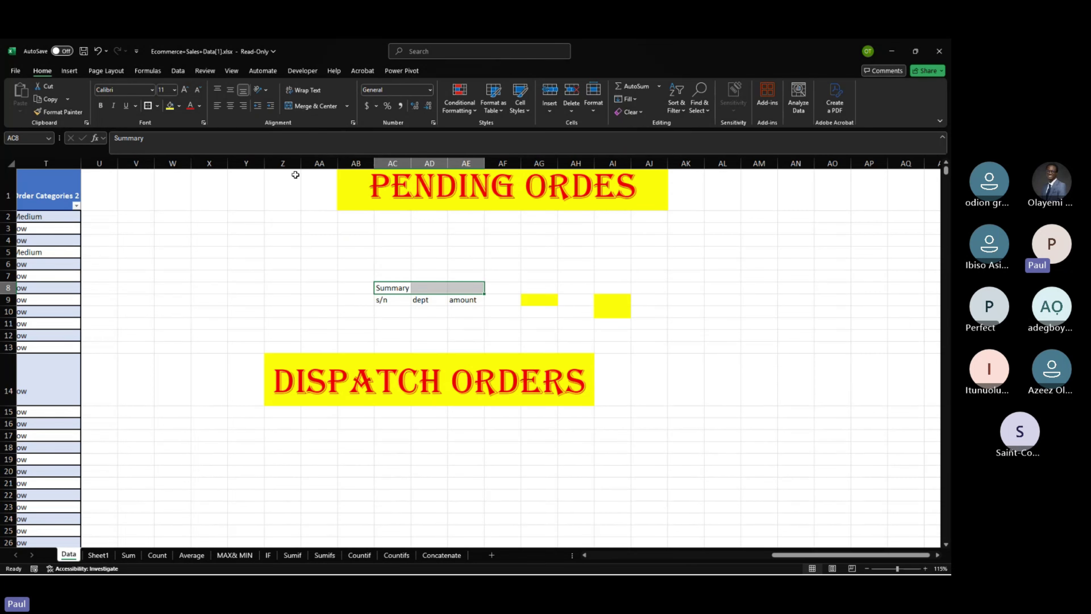
left_click(204, 123)
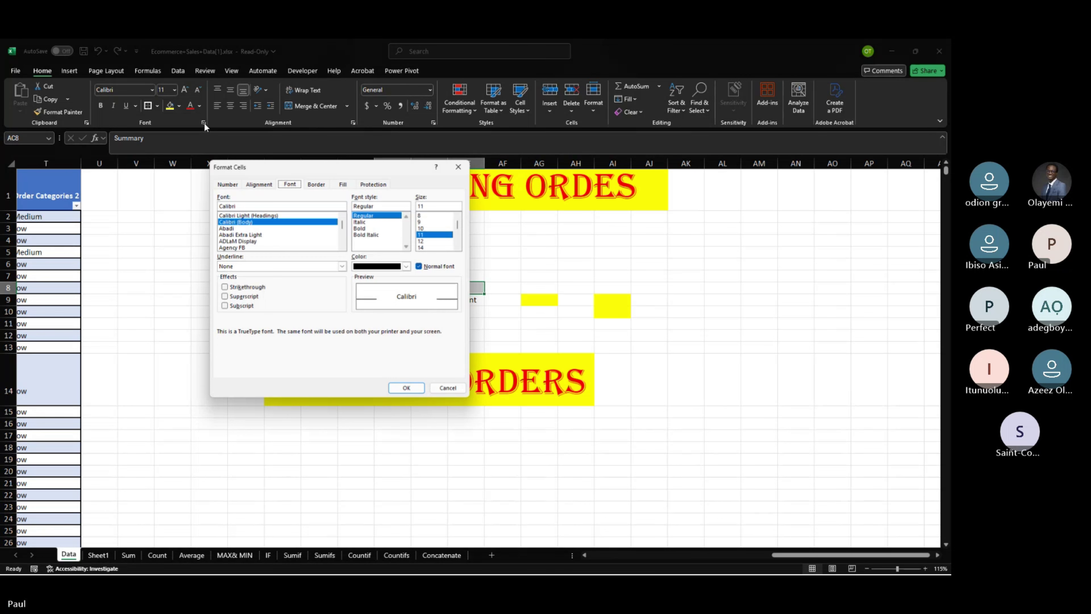
left_click(258, 185)
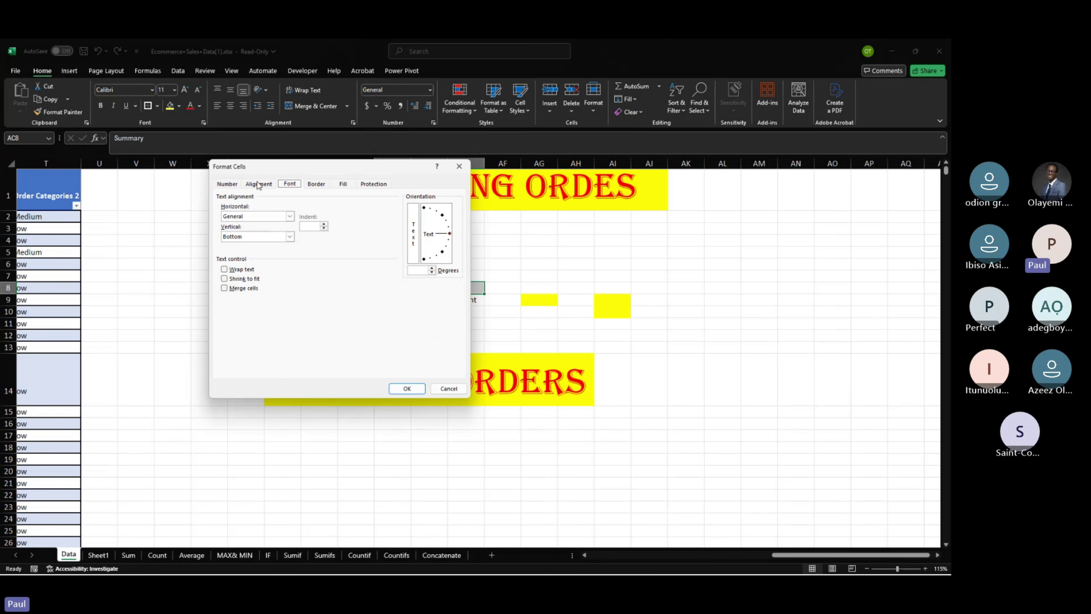
left_click(289, 216)
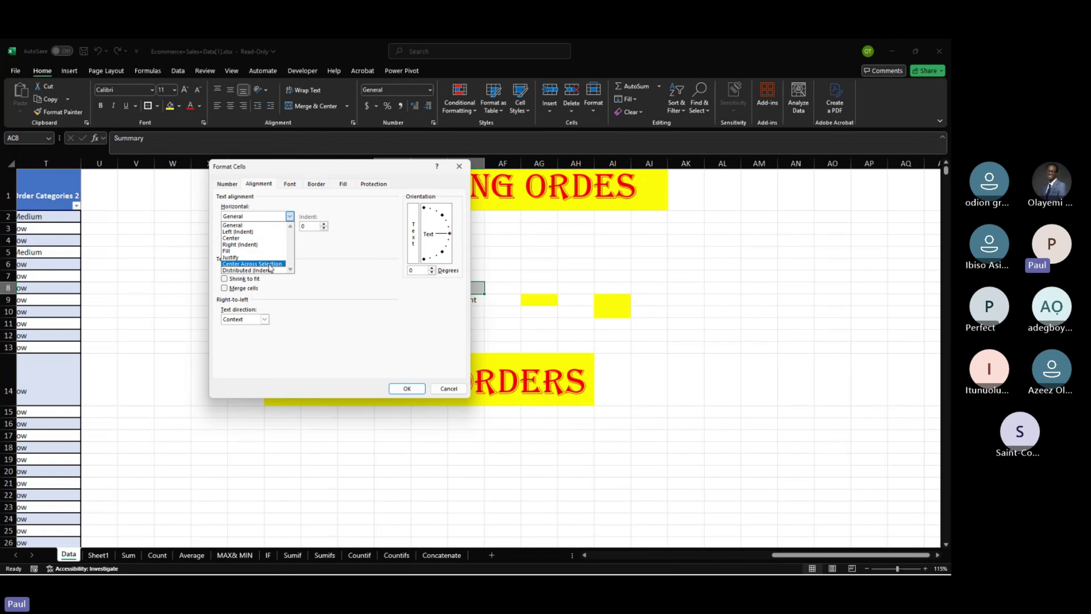
left_click(253, 263)
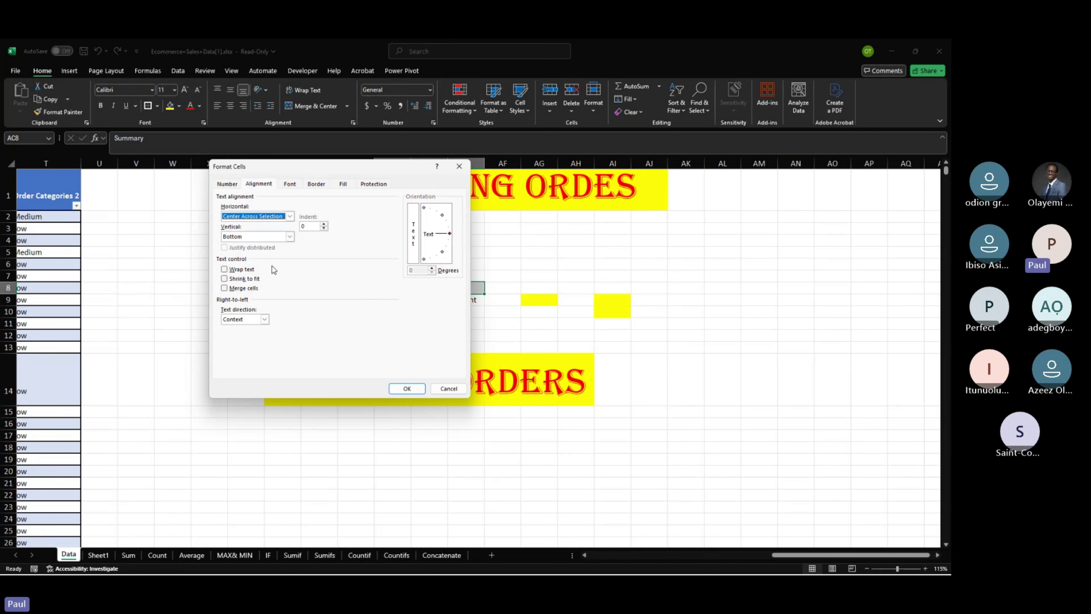
key("Return")
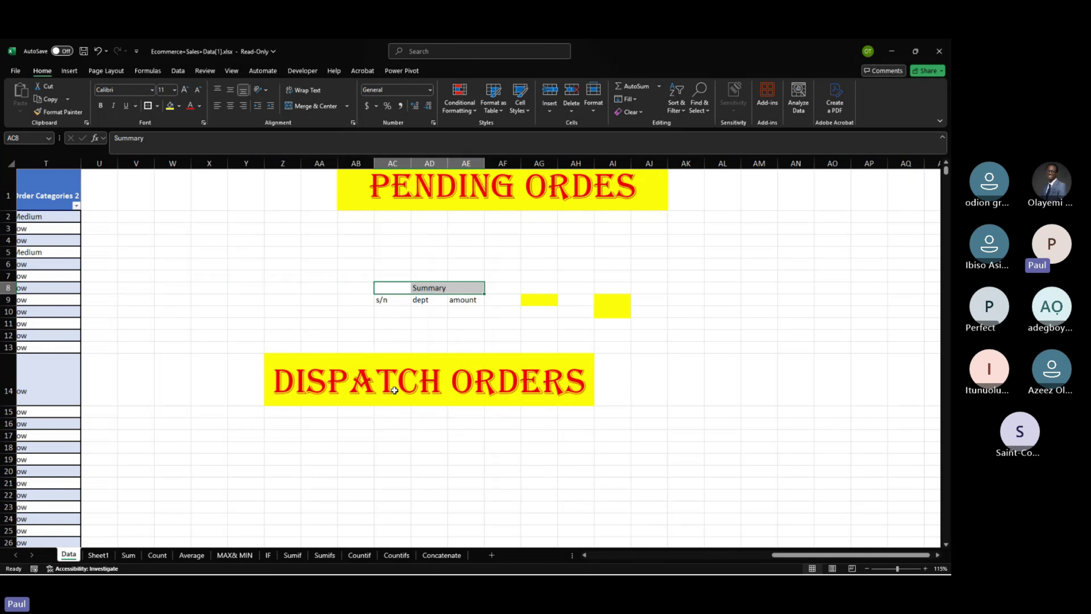
left_click(454, 320)
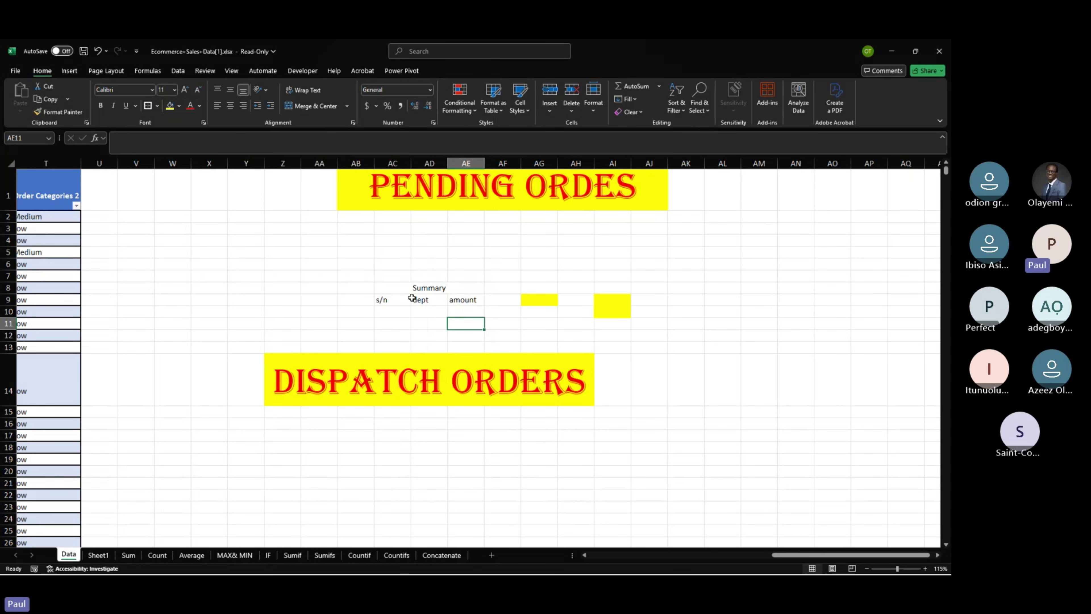
left_click(392, 291)
key("End")
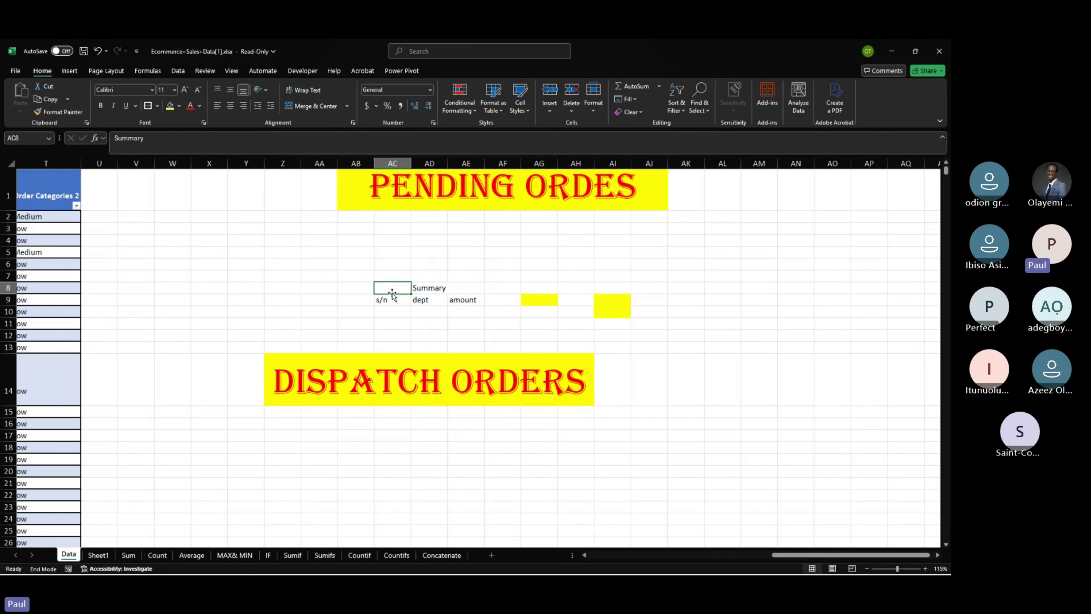
left_click_drag(396, 286, 435, 288)
key("shift+Right")
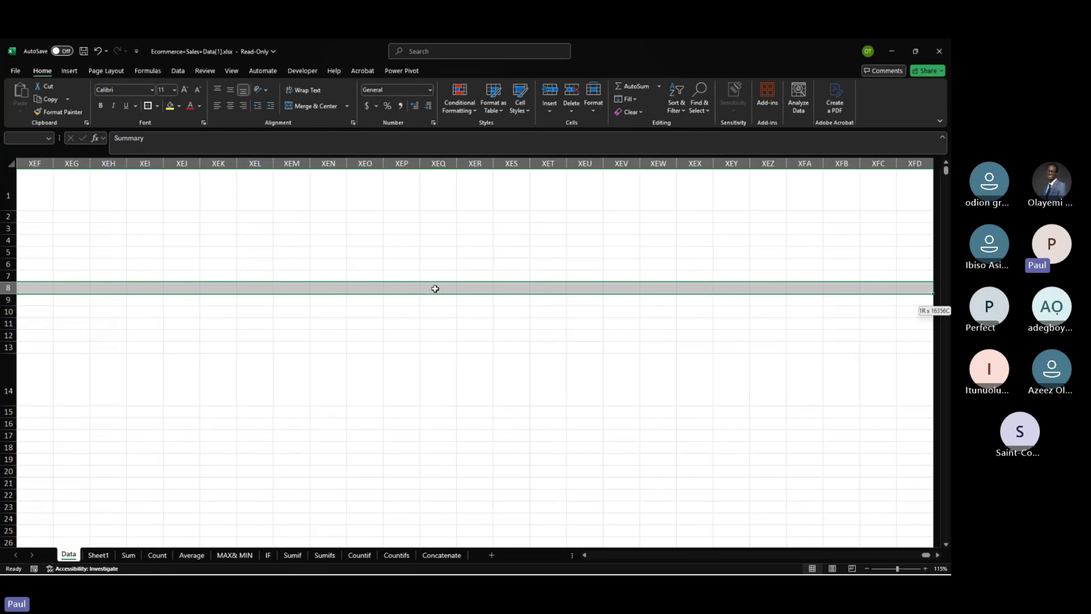
key("Left")
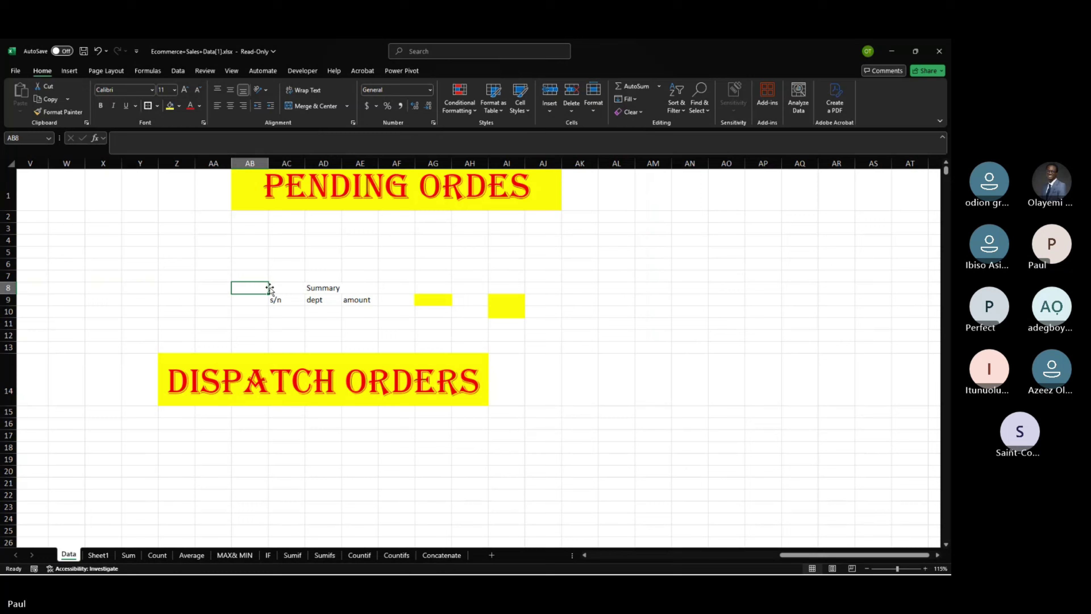
Copy the centred Summary title from AC8:AE8 to AC6:AE6.
left_click(348, 285)
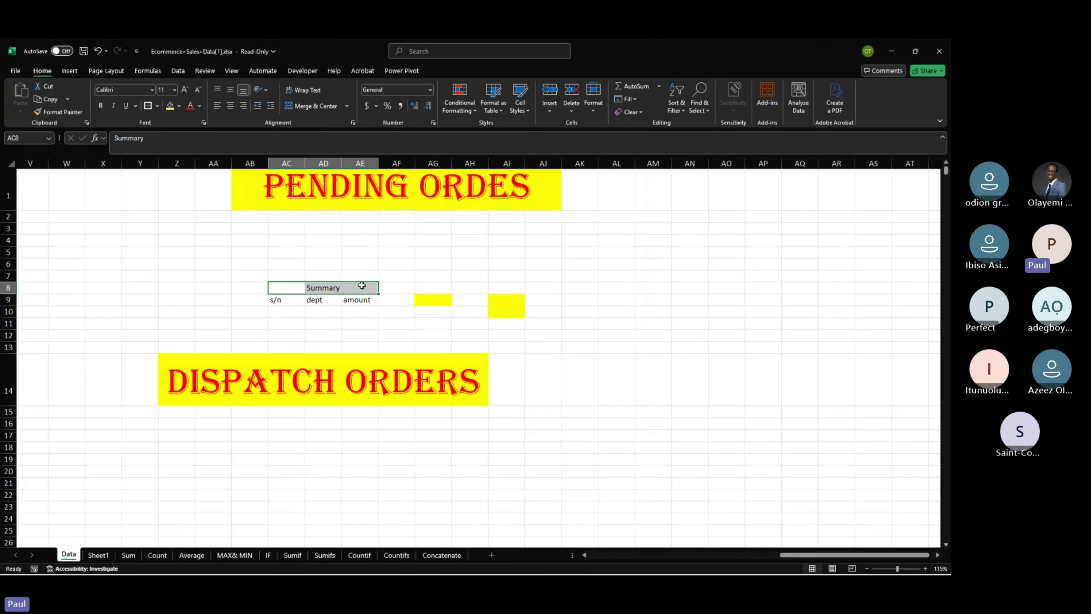
key("ctrl+c")
left_click(316, 264)
key("ctrl+v")
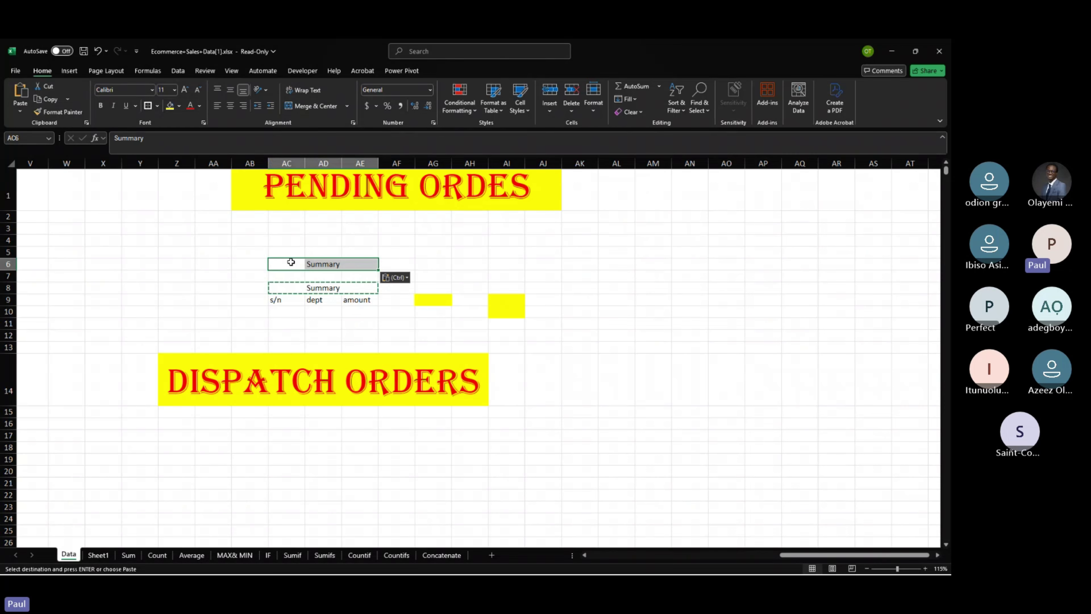
left_click(289, 262)
double_click(289, 262)
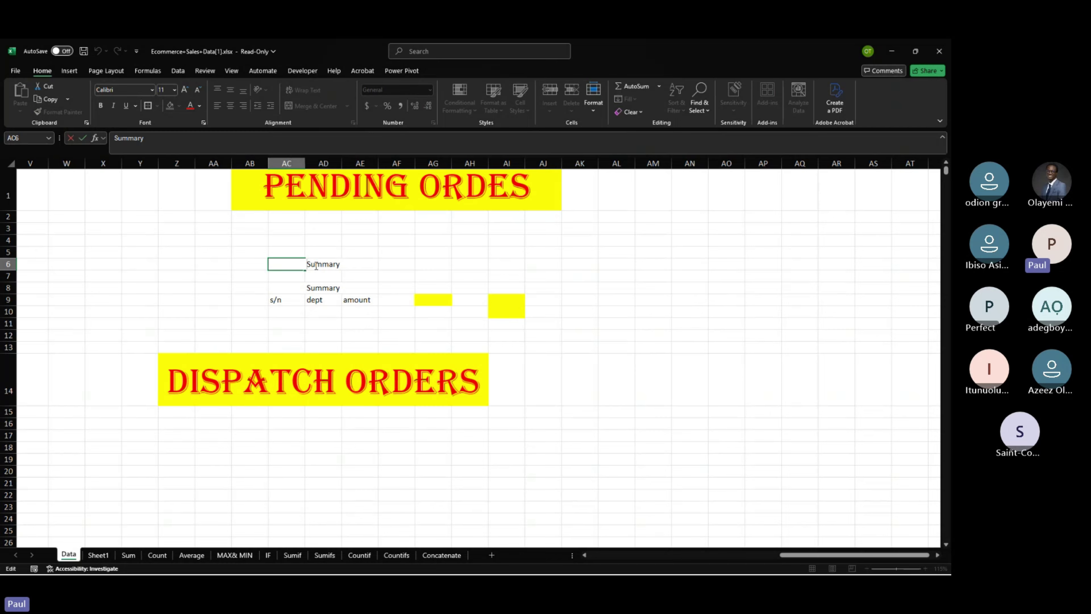
key("Escape")
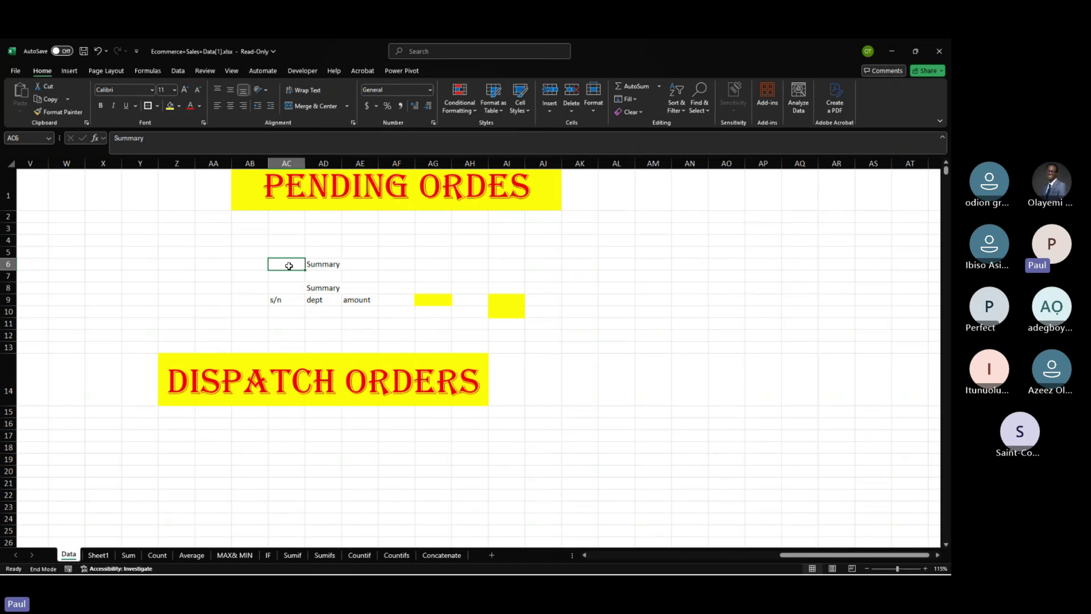
key("ctrl+Right")
key("Up")
key("Up")
key("Up")
key("Up")
key("Up")
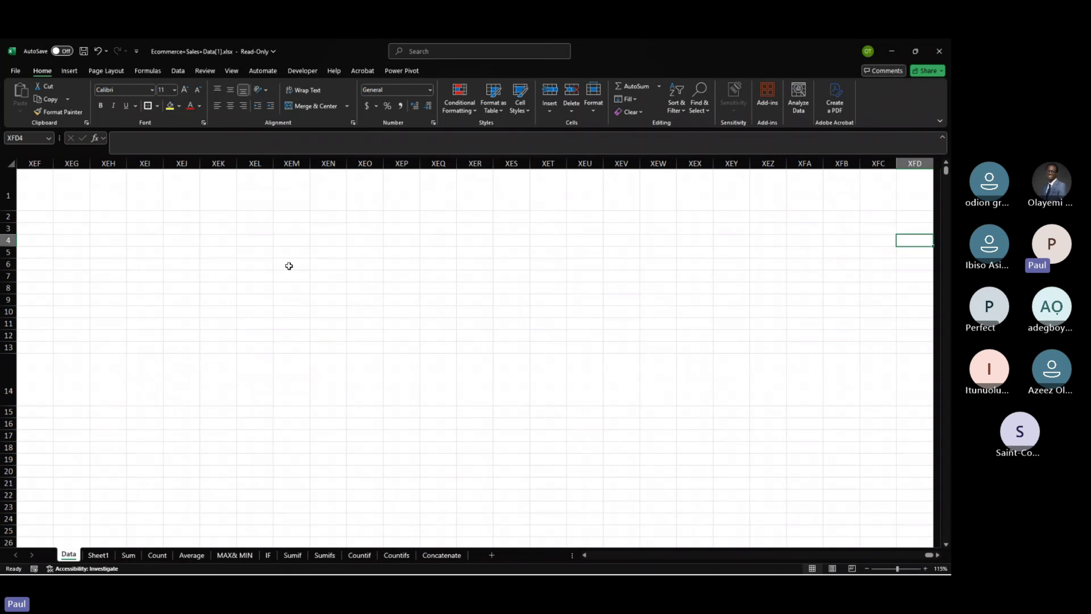
key("Left")
key("Left")
scroll(289, 266, "left", 15)
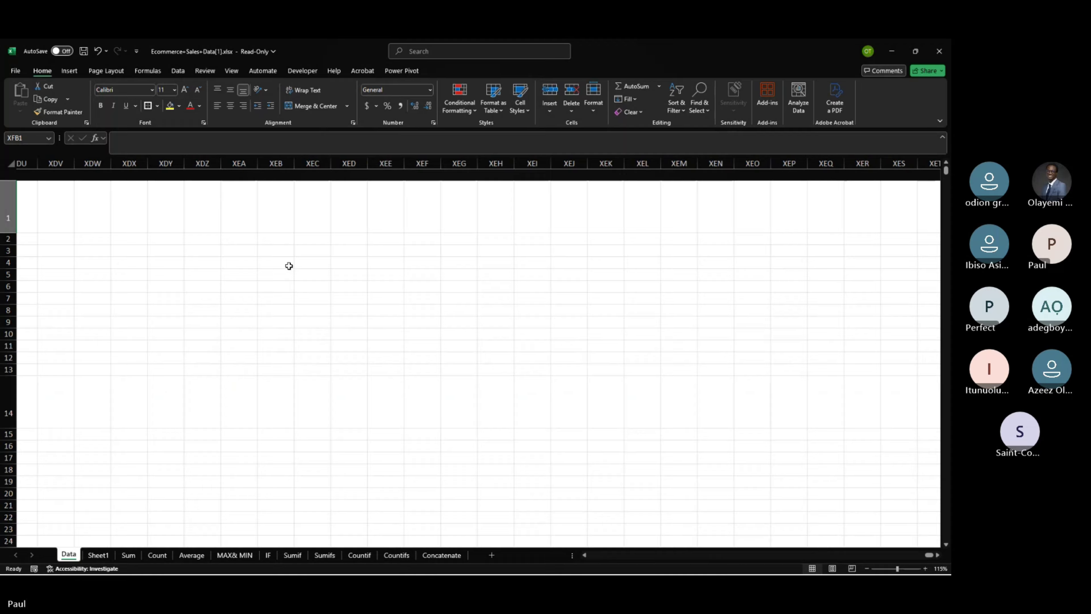
scroll(289, 266, "left", 5)
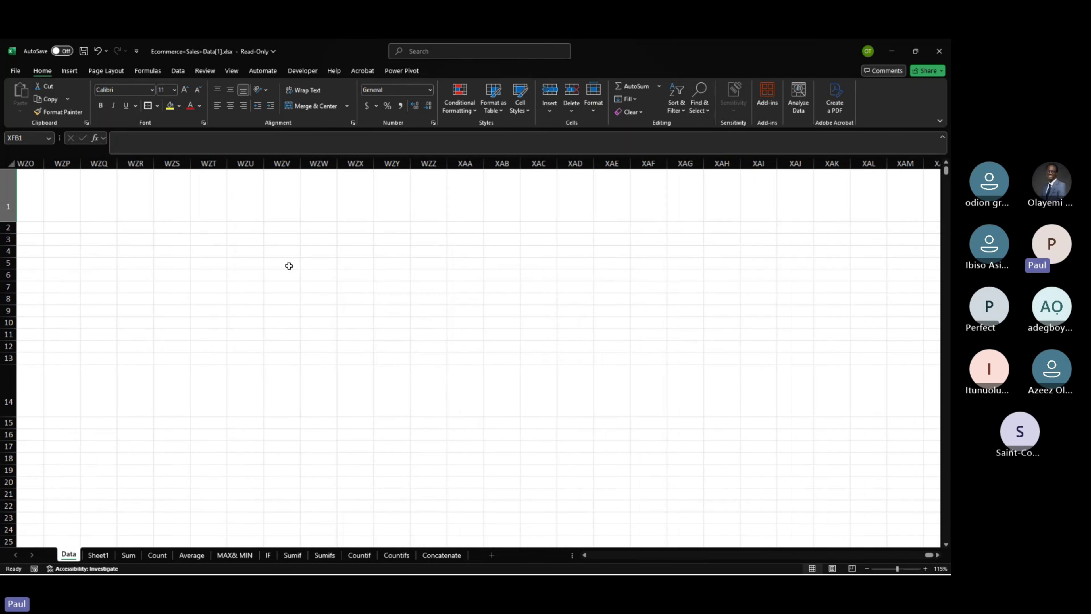
key("ctrl+Home")
scroll(289, 266, "right", 8)
left_click(373, 277)
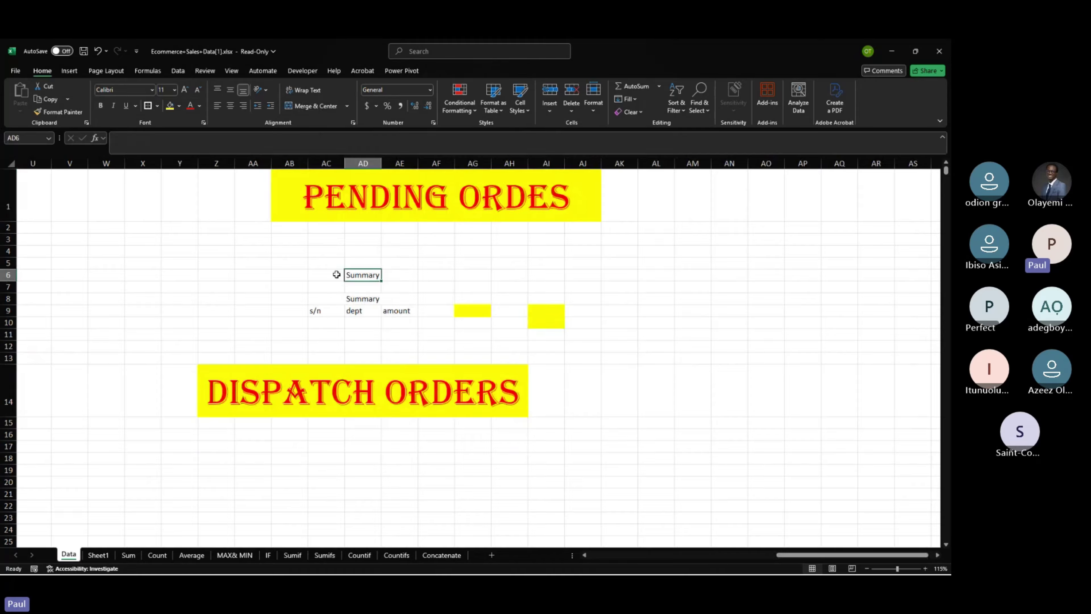
Merge and center the copied Summary title across AC6:AE6.
left_click_drag(328, 274, 394, 271)
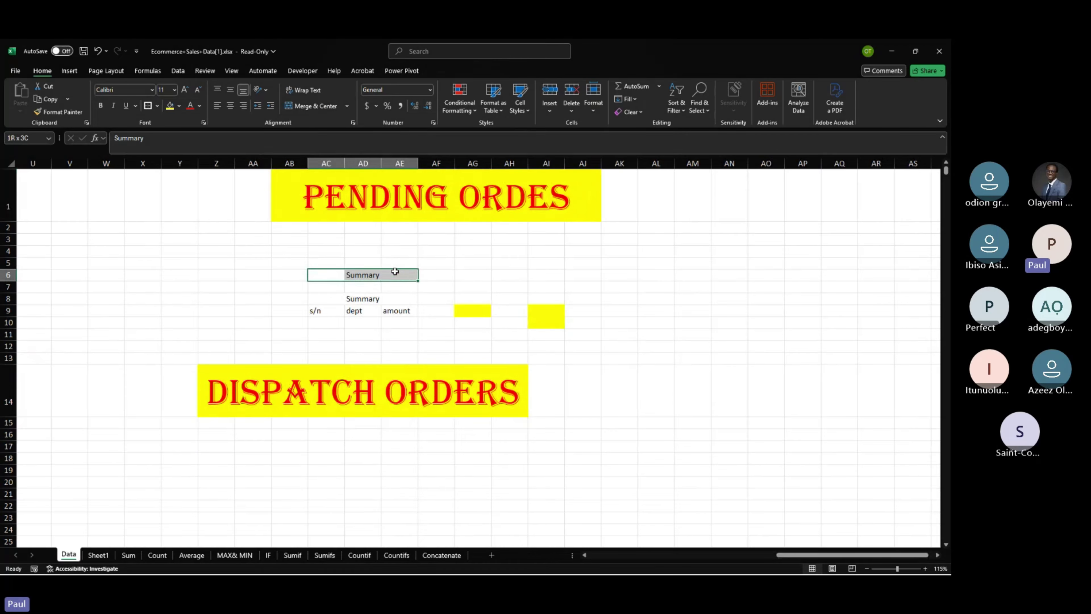
left_click(319, 107)
left_click(561, 340)
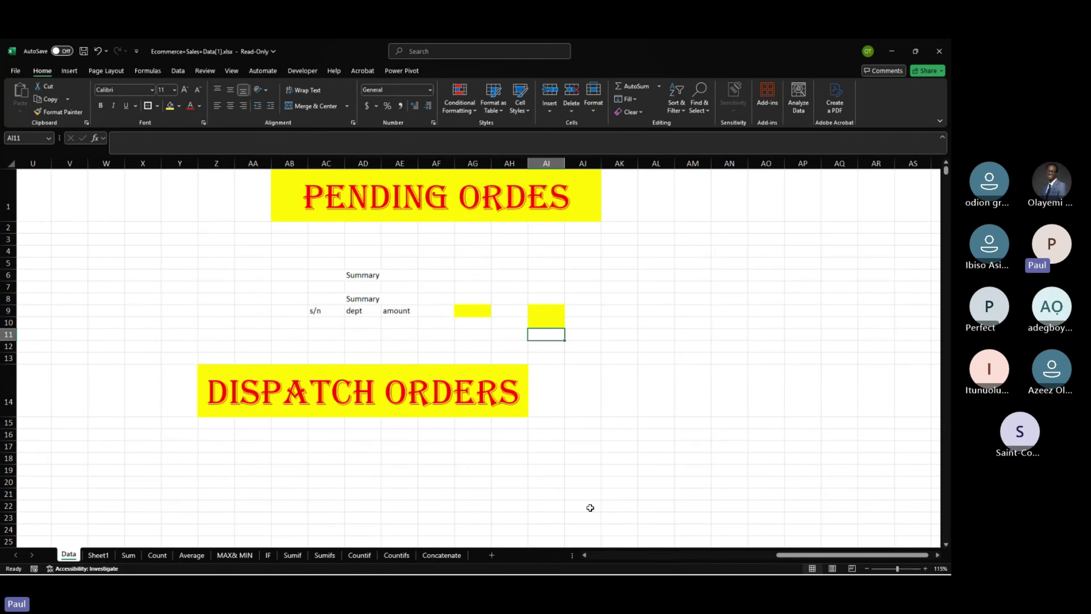
Apply an outside border around both Summary titles, the merged cell AC6:AE6 and the range AC8:AE8.
left_click(363, 299)
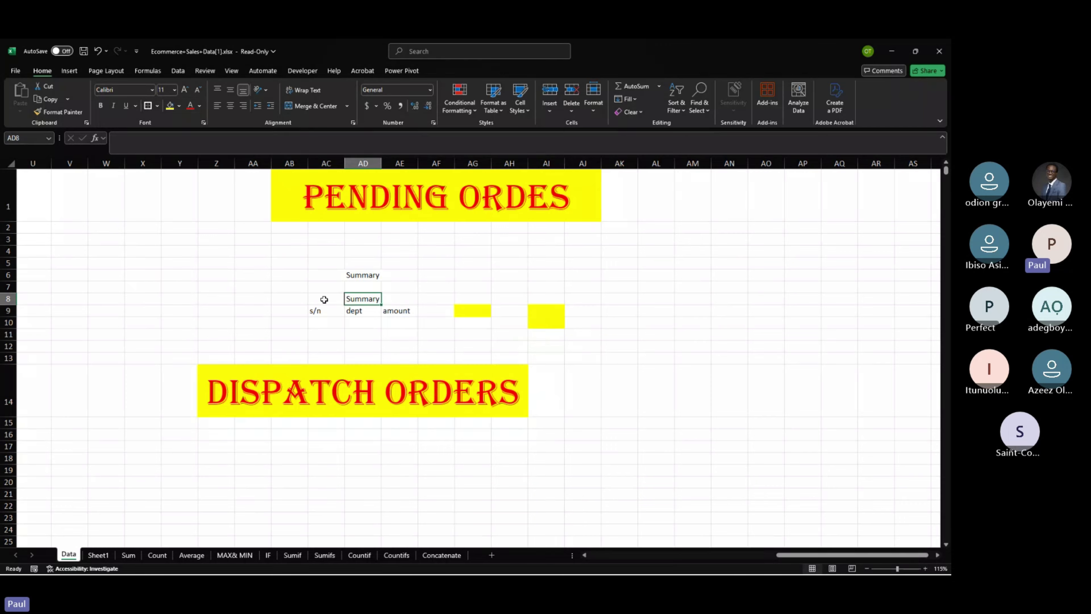
left_click_drag(324, 299, 399, 300)
left_click(357, 274)
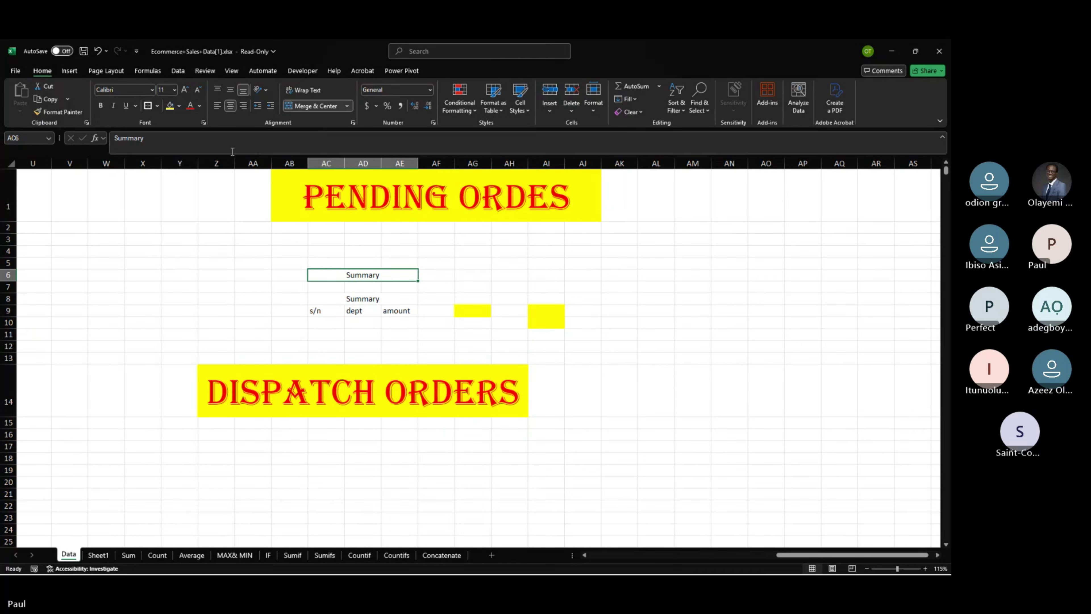
left_click(148, 105)
left_click(506, 332)
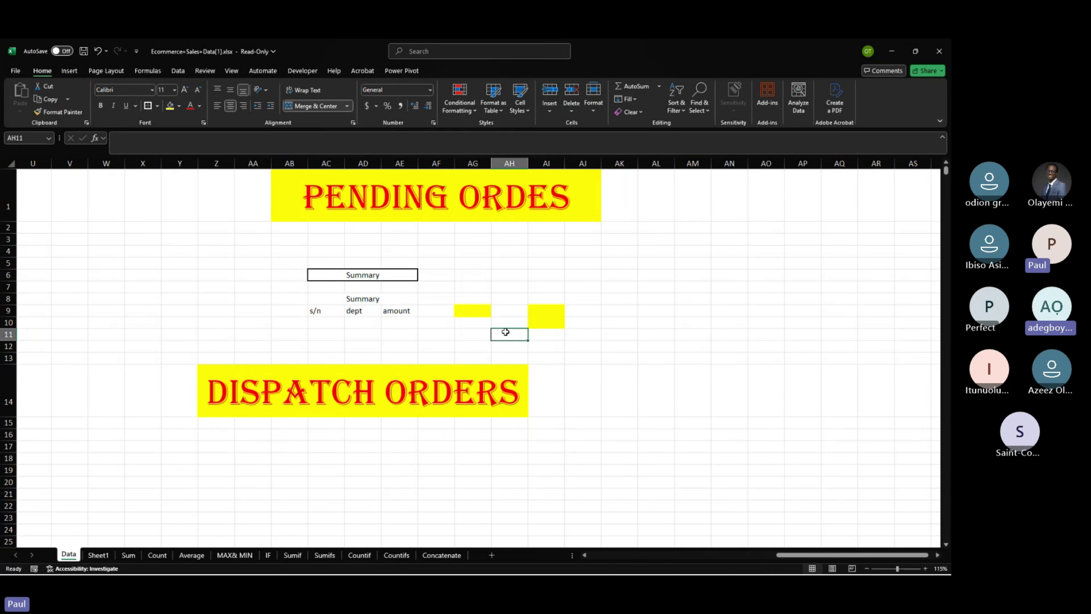
left_click_drag(319, 298, 414, 299)
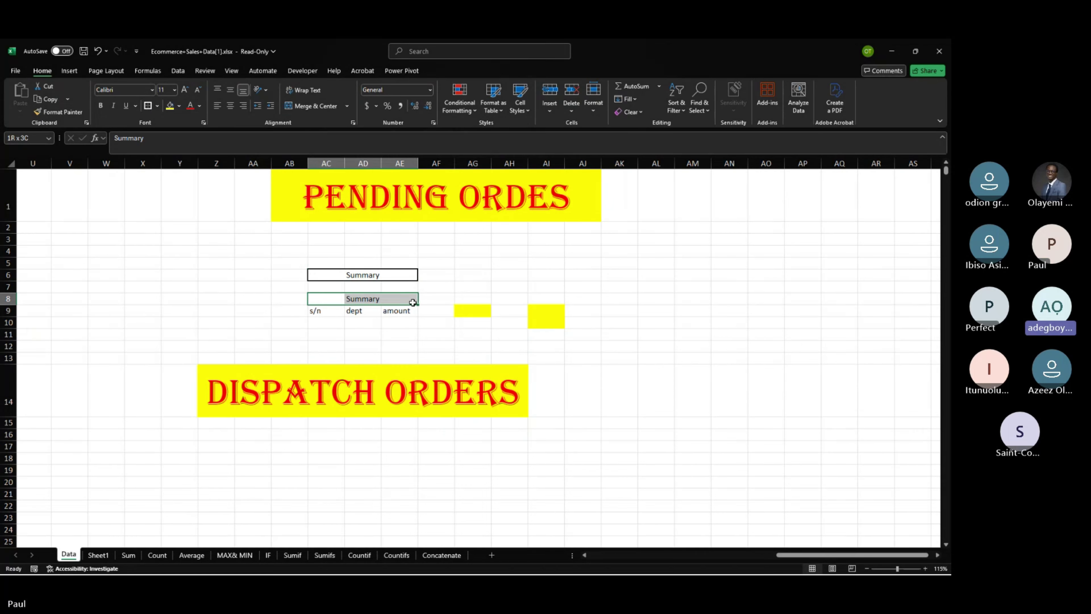
left_click(148, 105)
left_click(605, 292)
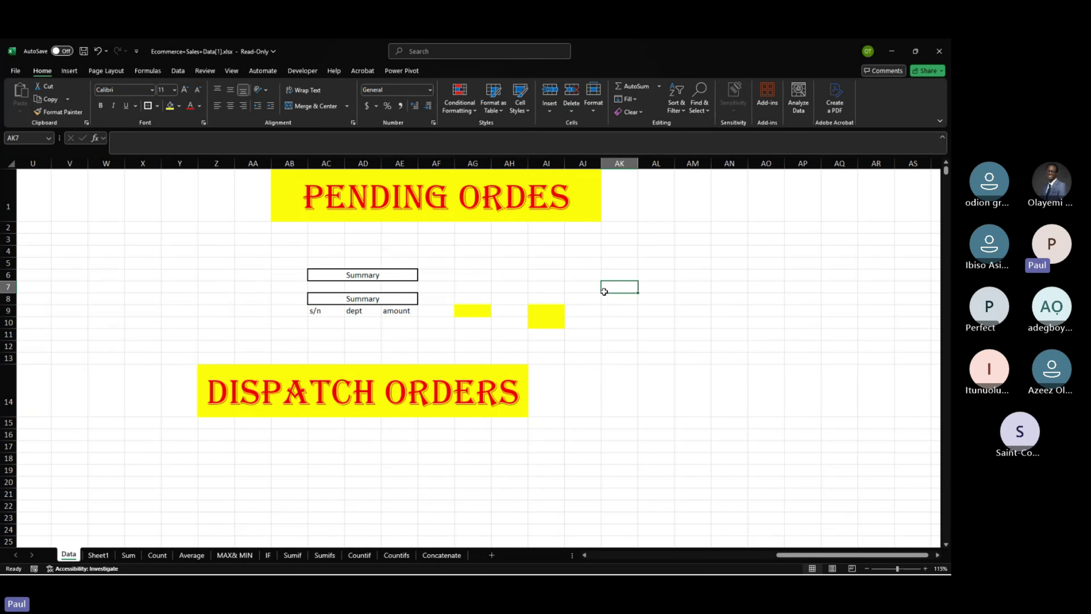
left_click(367, 276)
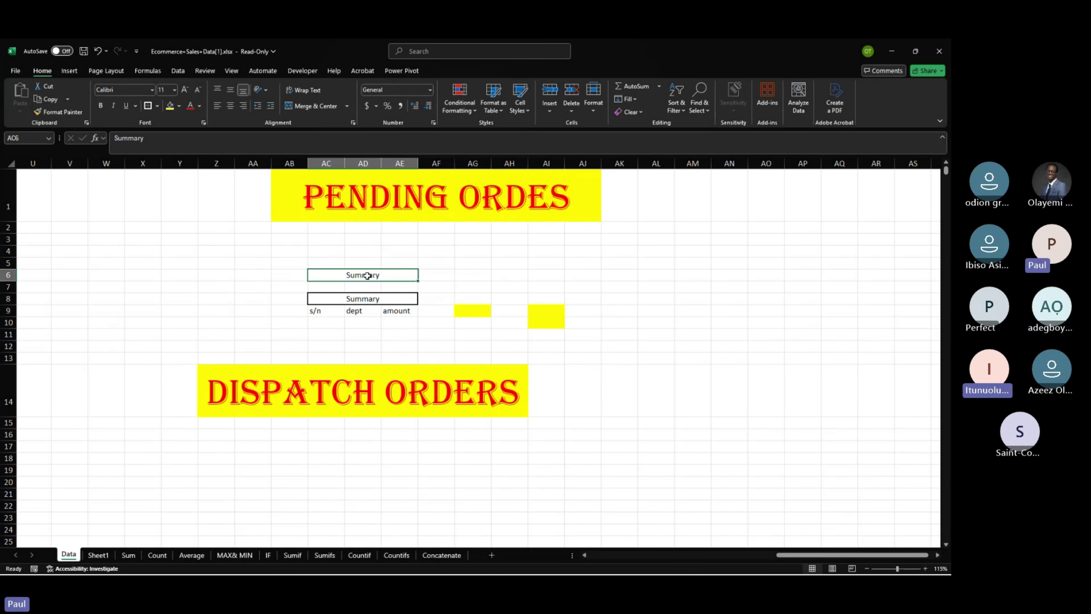
key("XF86AudioLowerVolume")
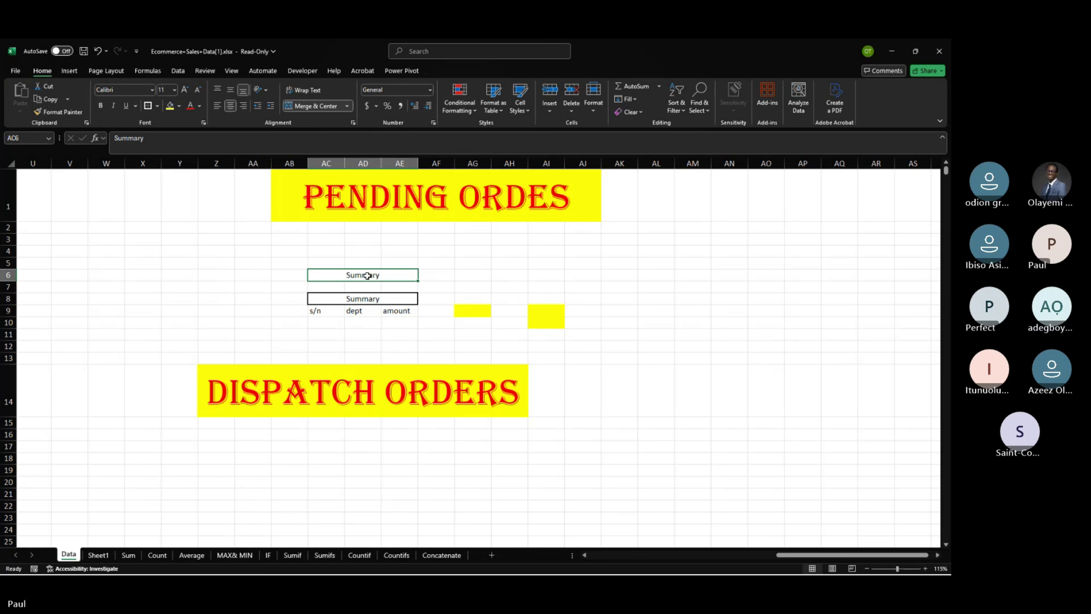
left_click(637, 253)
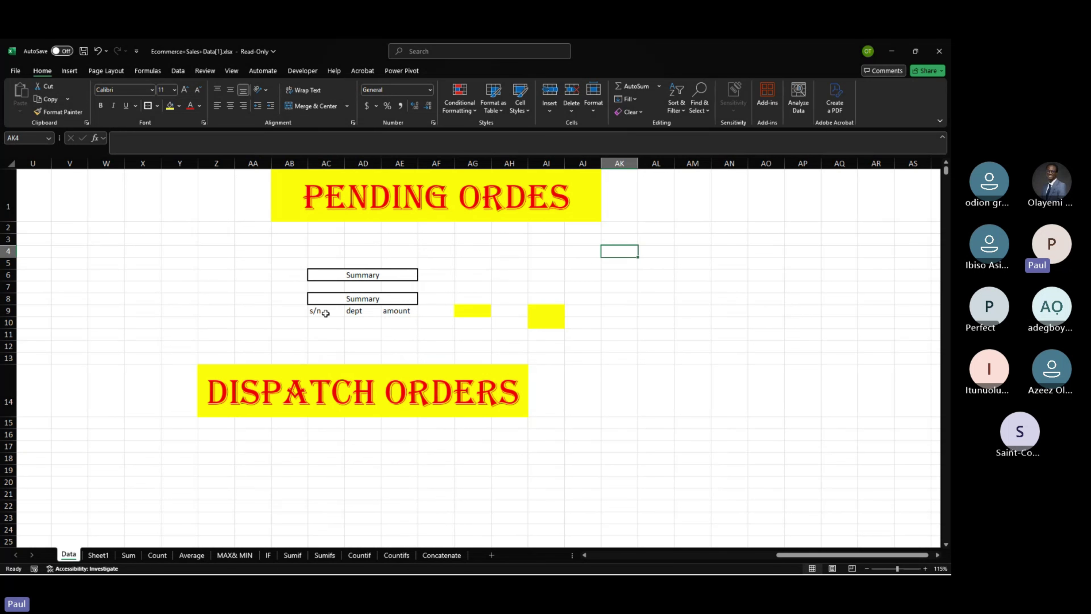
Enter the label Total in AC11 and the amount 400 in AE11 below the summary headings.
left_click(324, 335)
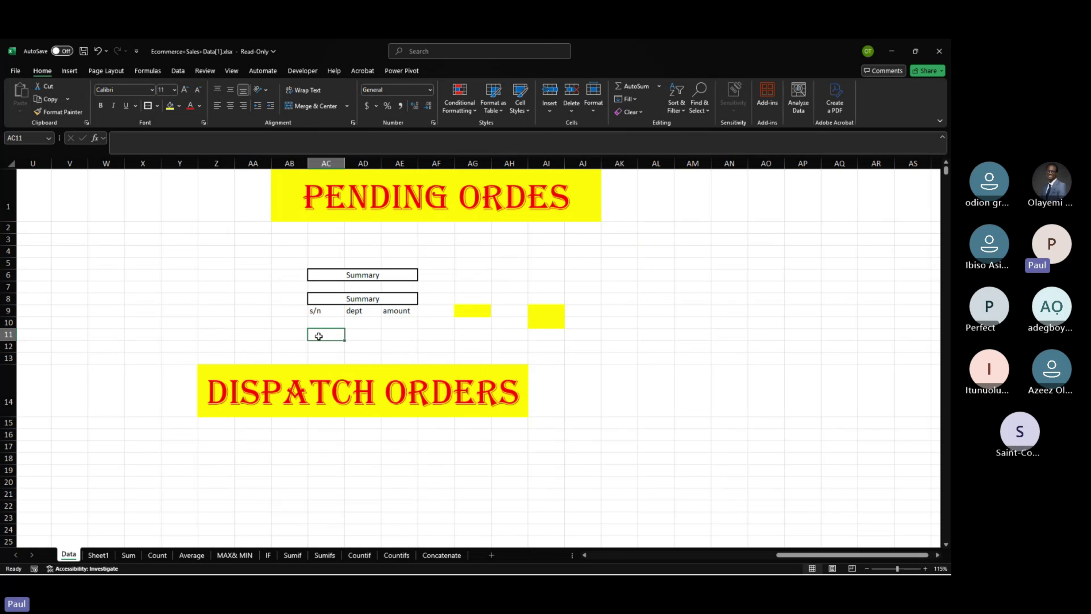
type("Total")
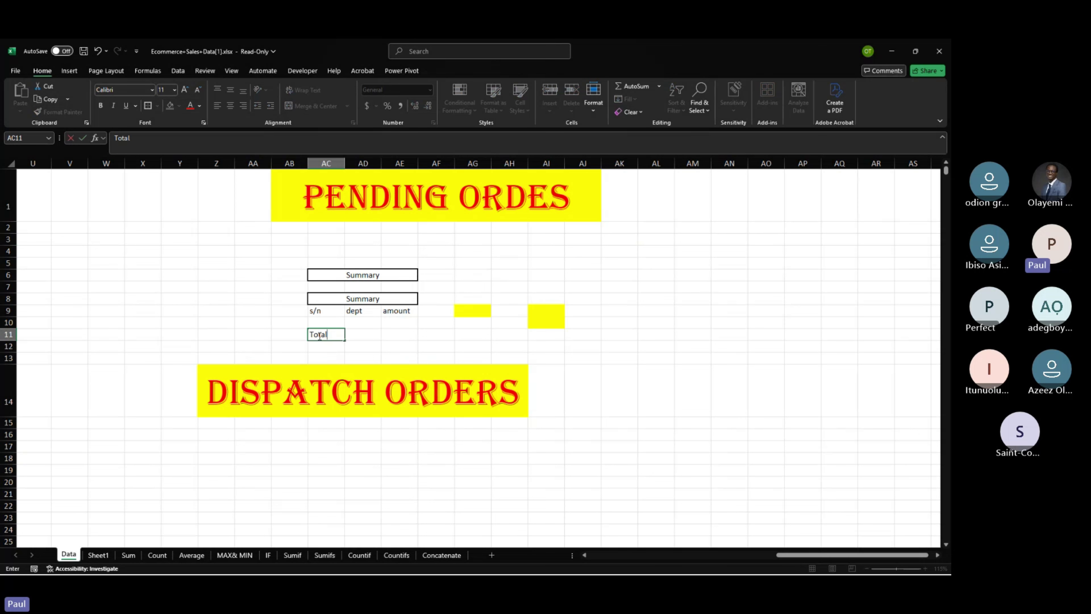
left_click(393, 322)
mouse_move(393, 323)
left_mouse_down()
mouse_move(397, 361)
mouse_move(398, 332)
left_mouse_up()
left_click(397, 331)
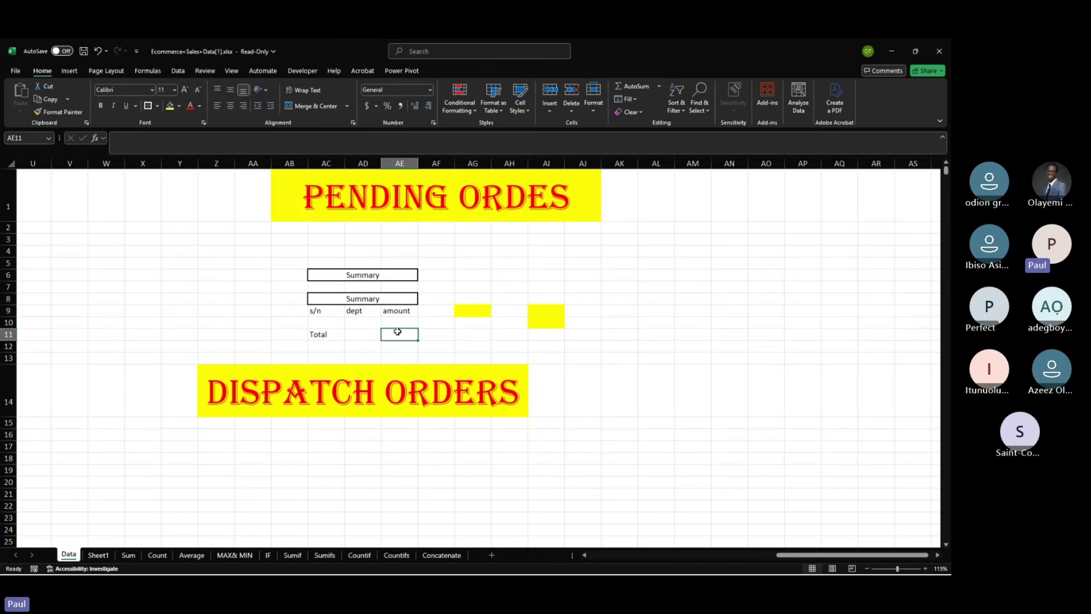
type("400")
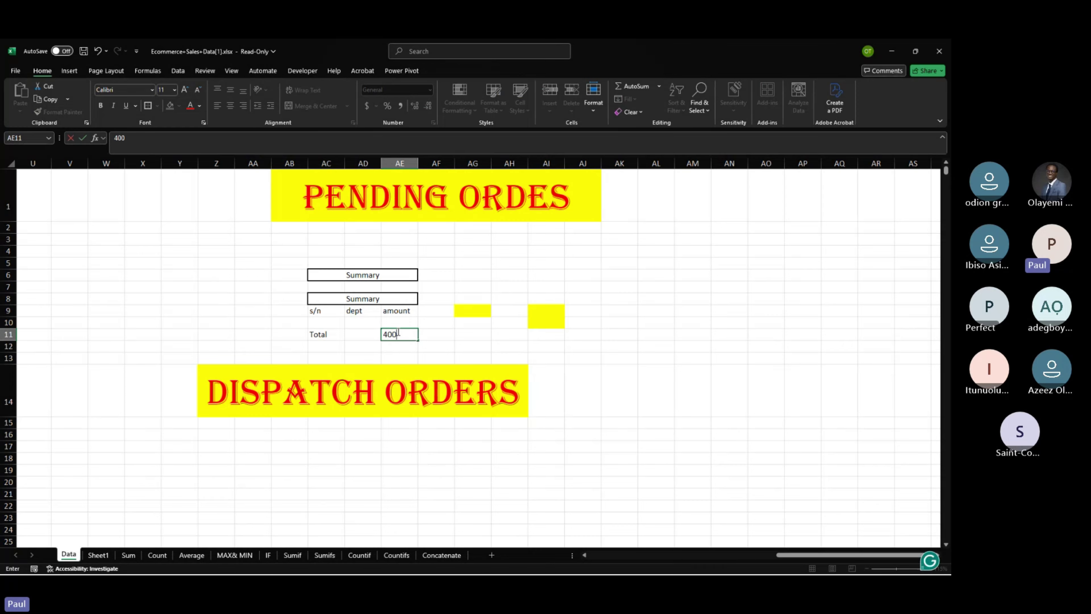
key("Return")
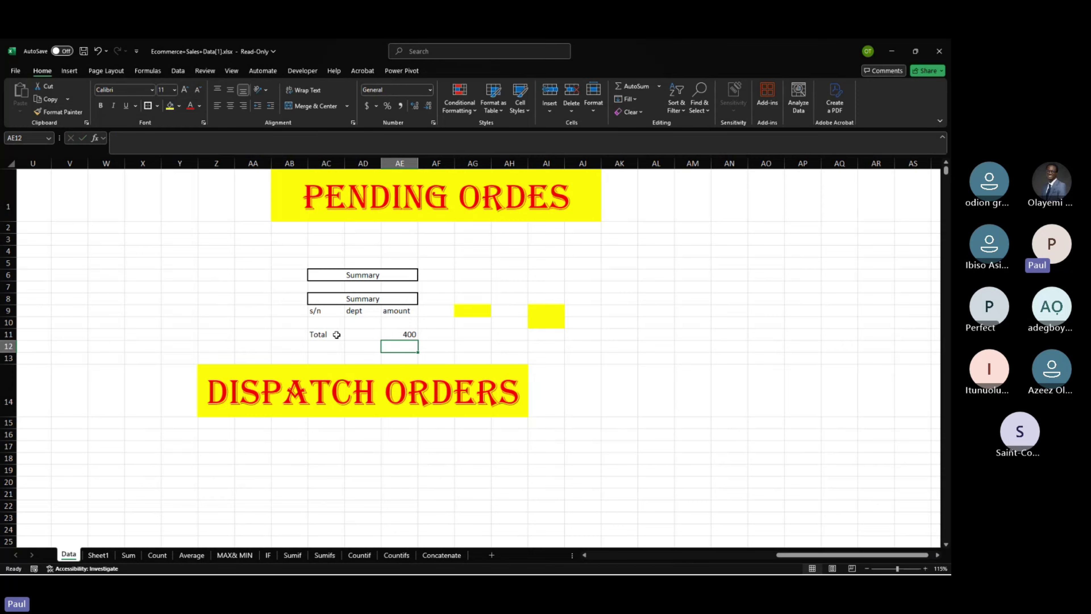
left_click_drag(331, 335, 366, 334)
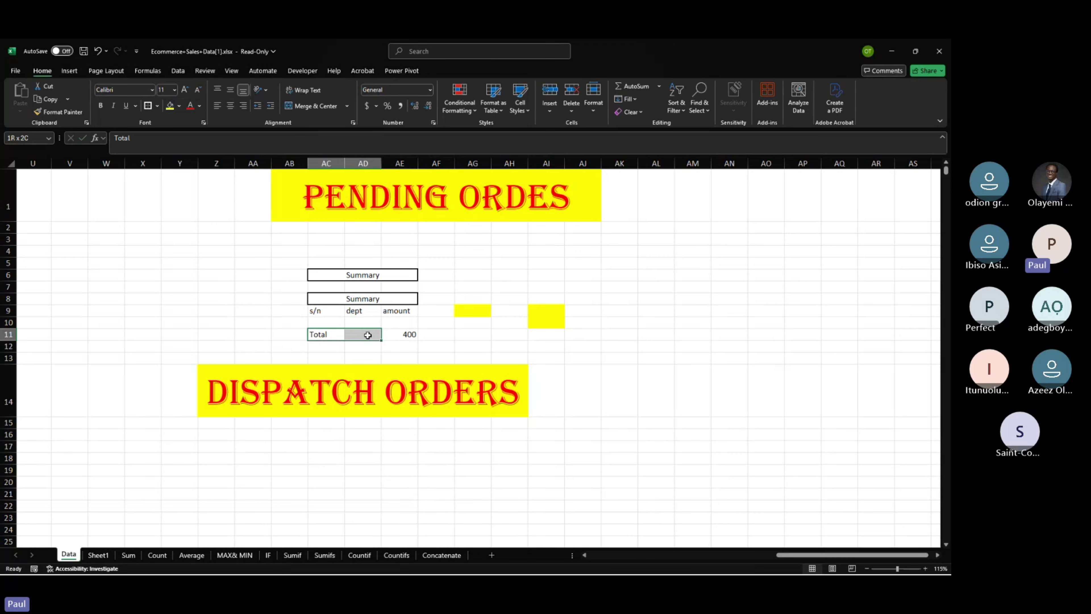
left_click(367, 310)
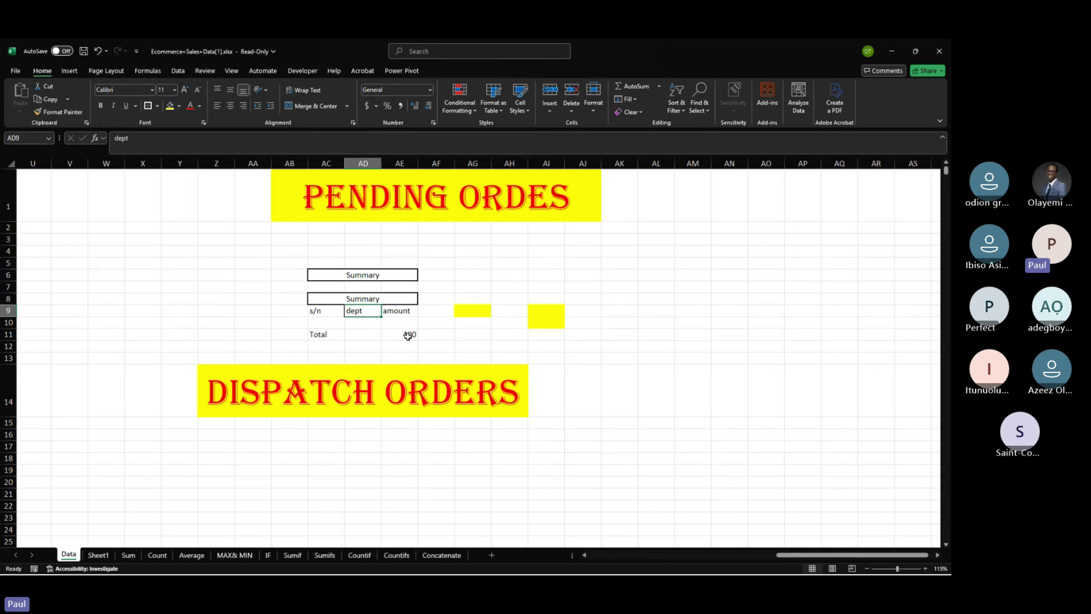
left_click(331, 336)
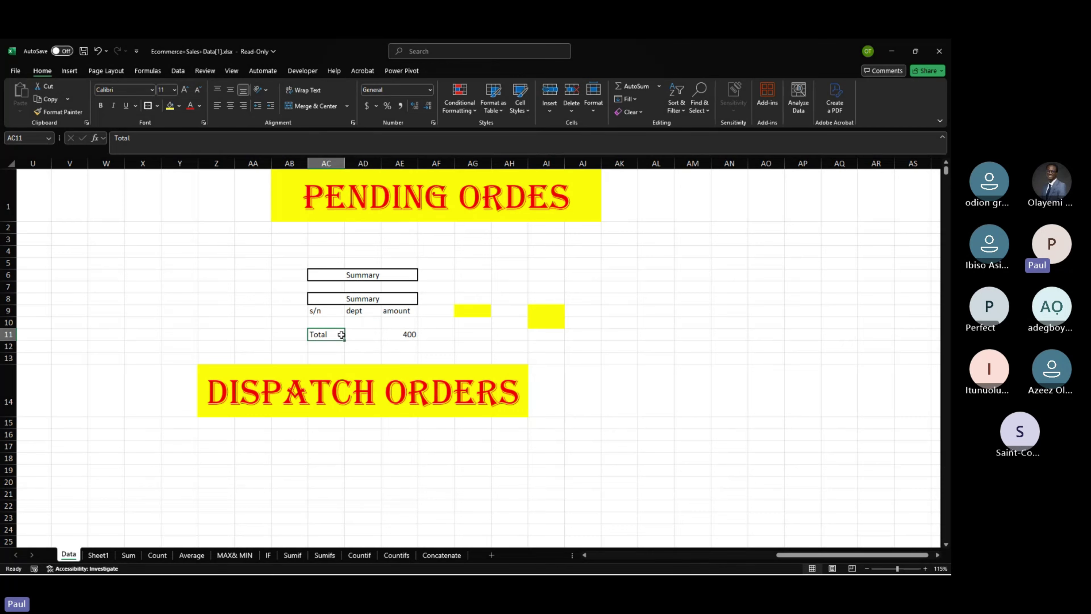
left_click(361, 335)
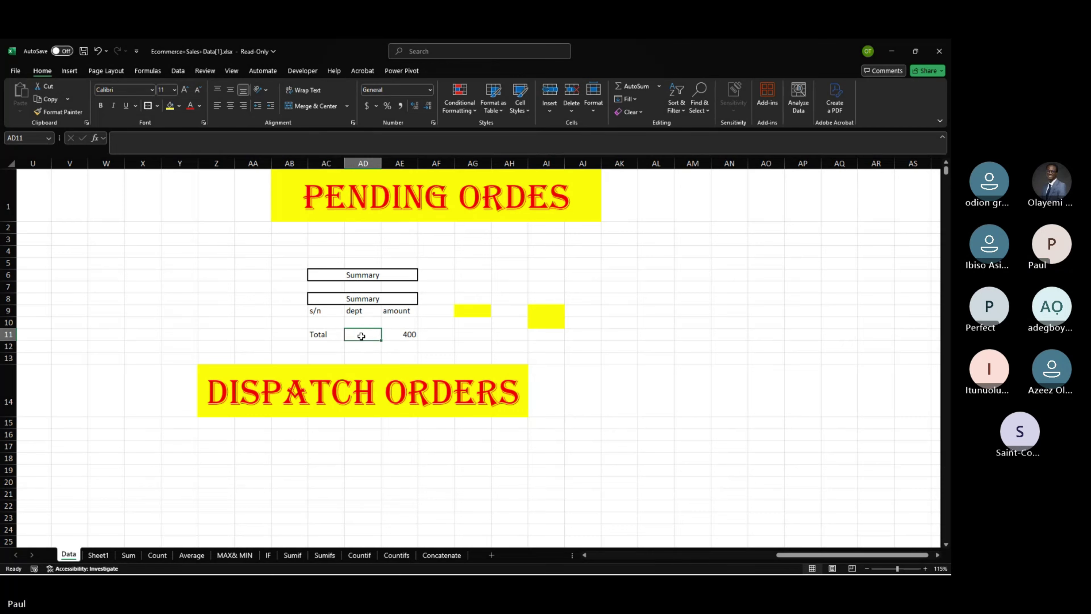
Copy the Total label from AC11 to AC12.
key("Left")
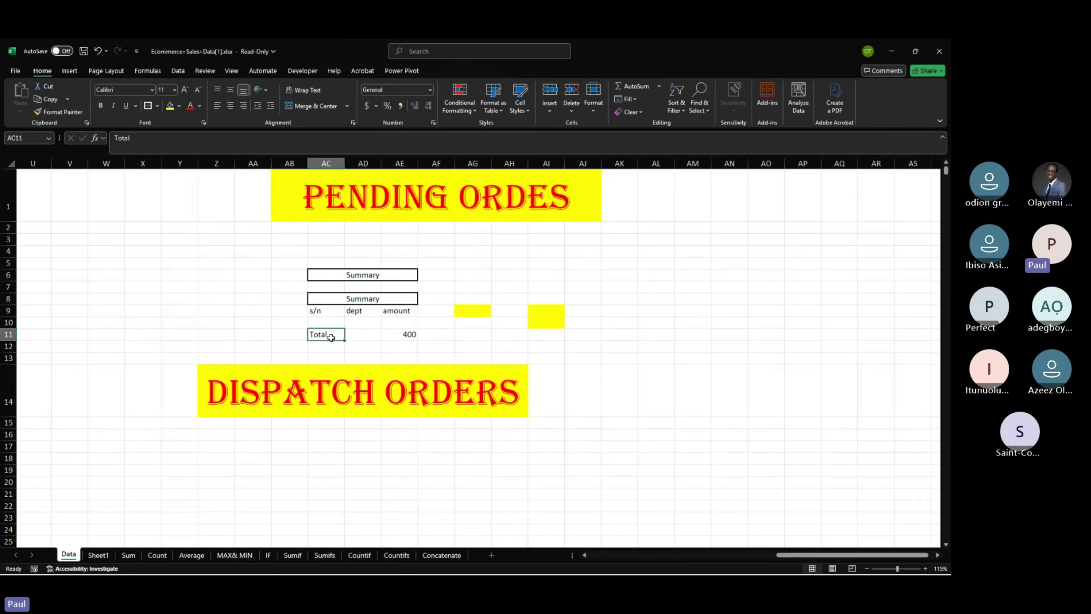
key("ctrl+c")
left_click(316, 352)
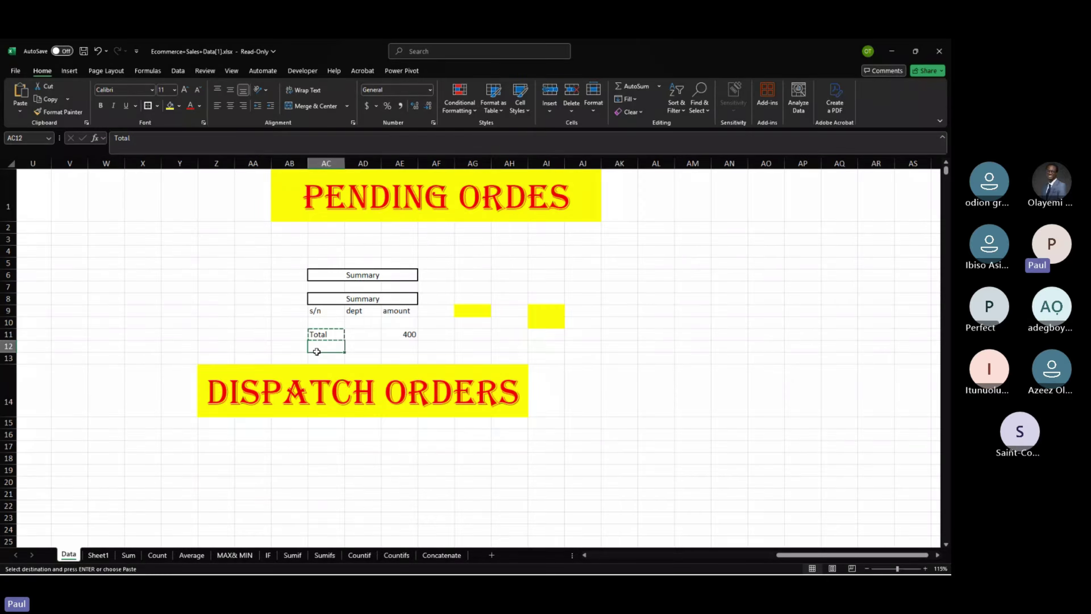
key("ctrl+v")
key("Escape")
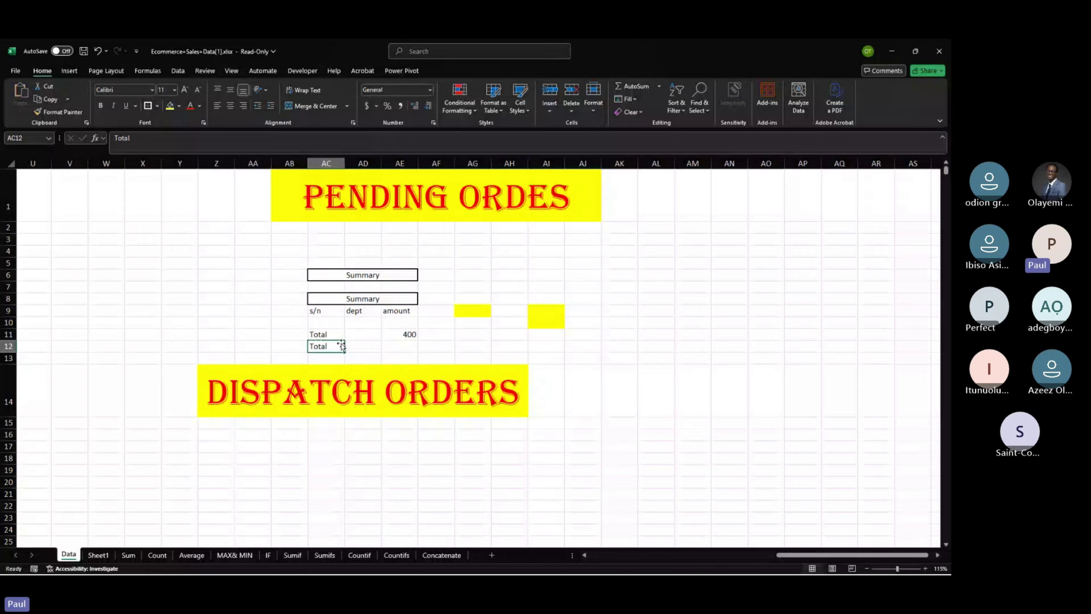
Center the Total label across AC11:AD11 with the Center Across Selection horizontal alignment, without merging the cells.
left_click_drag(323, 336, 363, 335)
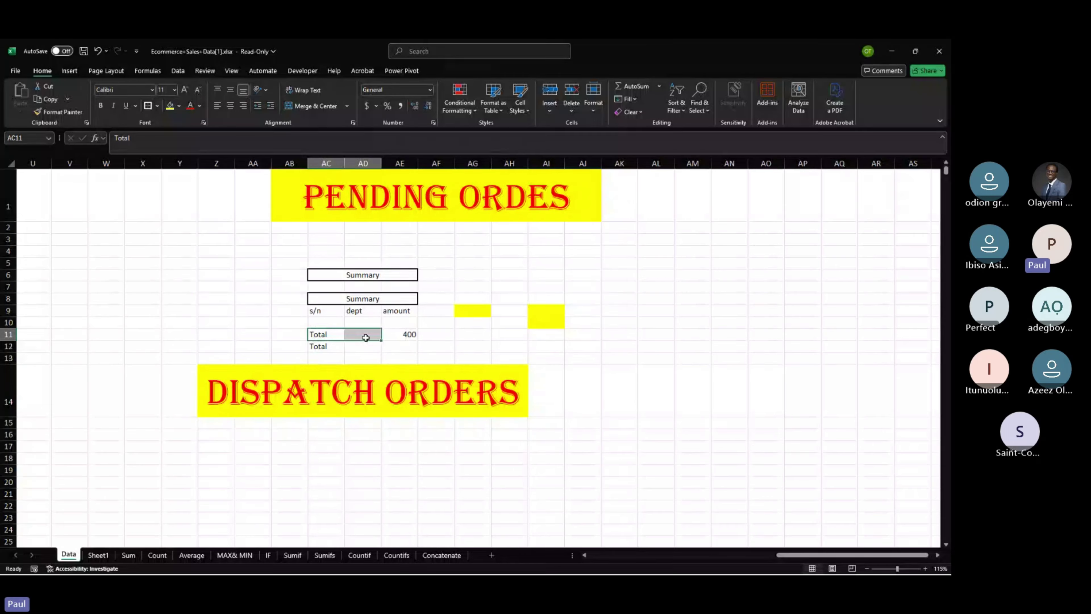
left_click(203, 123)
left_click(260, 185)
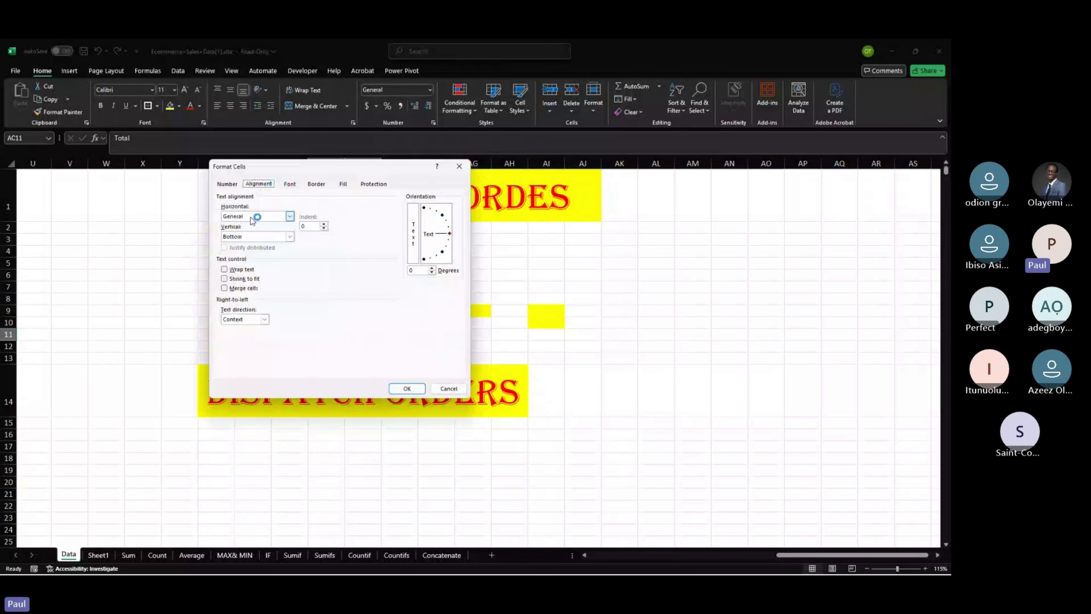
left_click(258, 215)
left_click(254, 258)
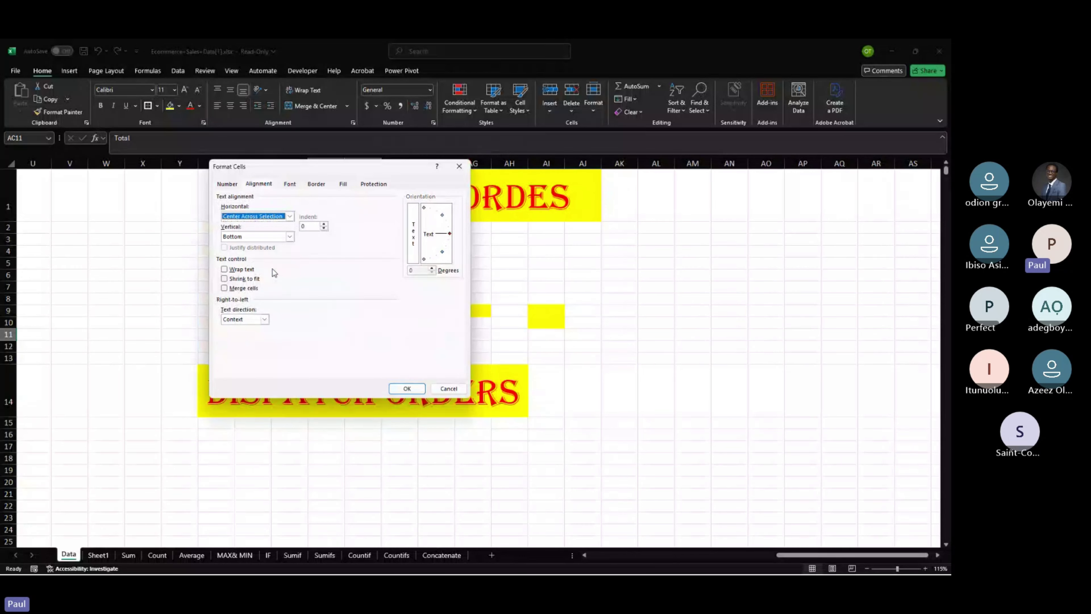
left_click(408, 389)
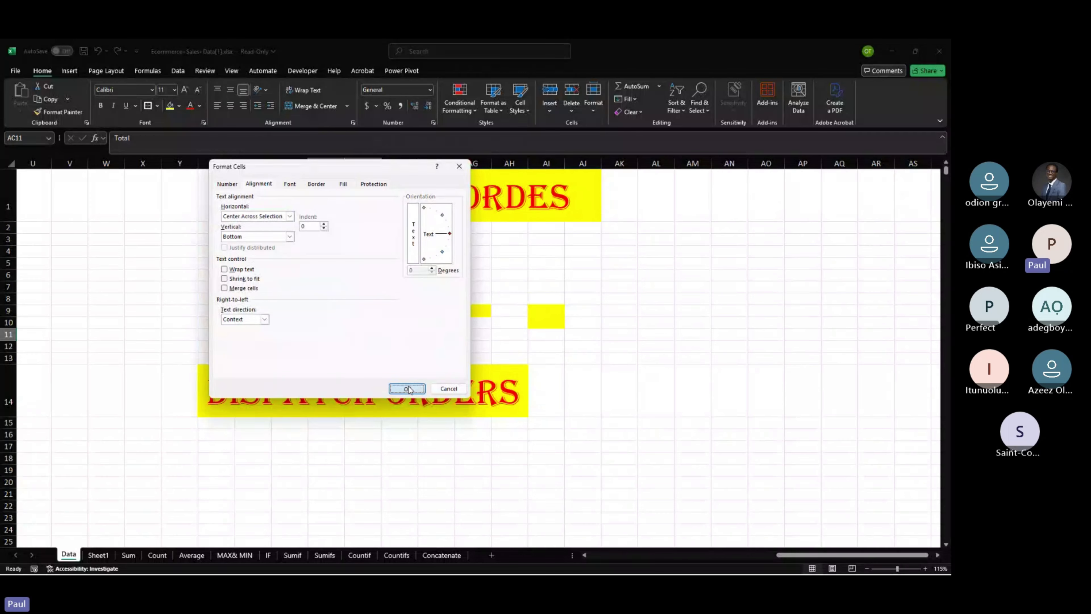
left_click(399, 358)
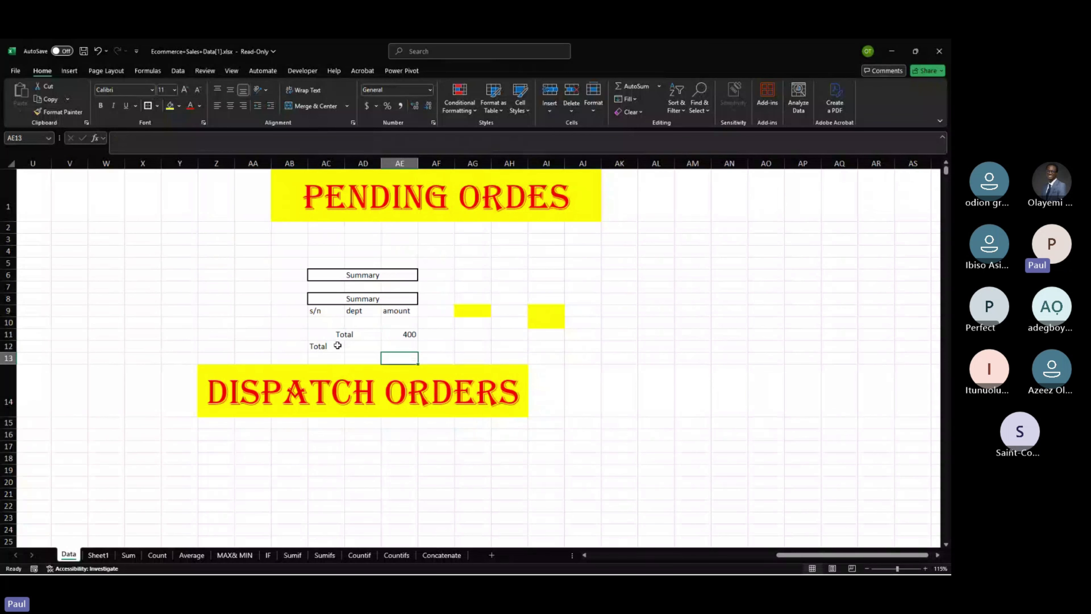
Merge and center the second Total label across AC12:AD12.
left_click(328, 347)
left_click_drag(328, 346, 364, 346)
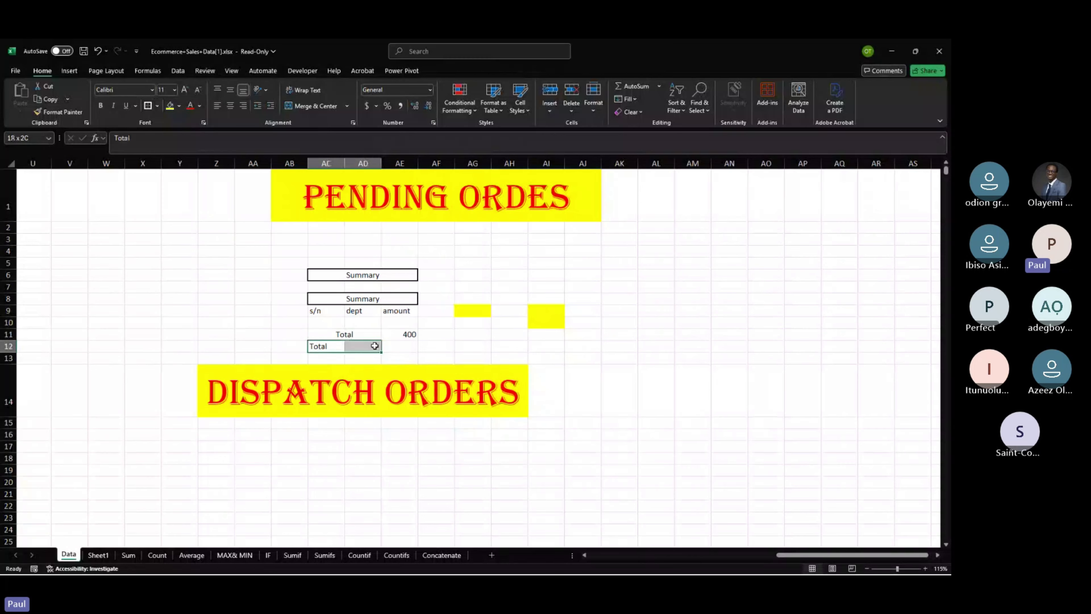
left_click(316, 107)
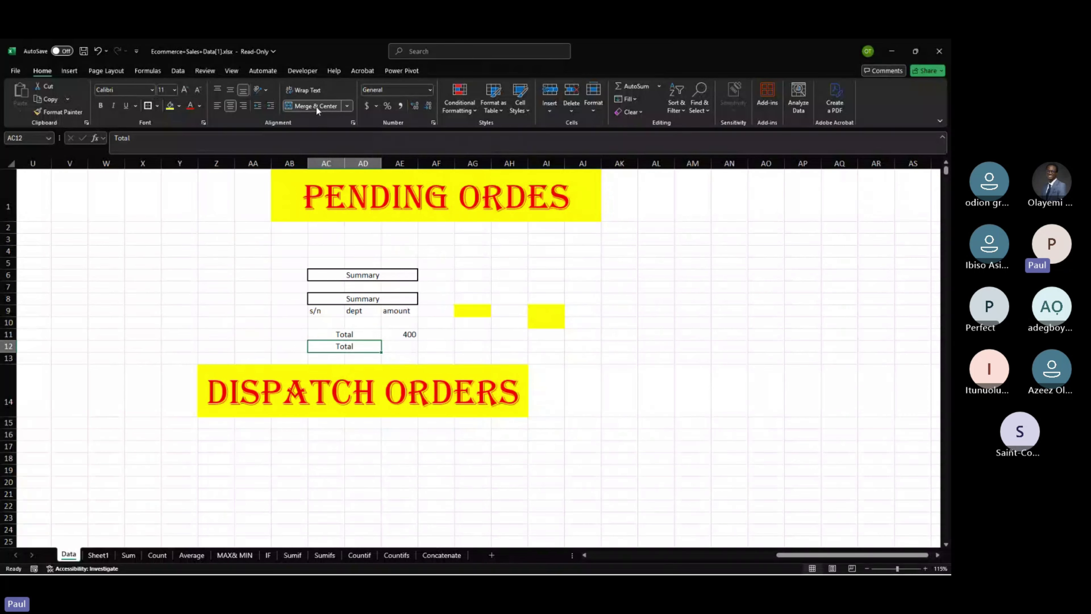
Compare cell-by-cell navigation through the Center Across Selection label in row 11 and the merged label in row 12.
left_click(322, 333)
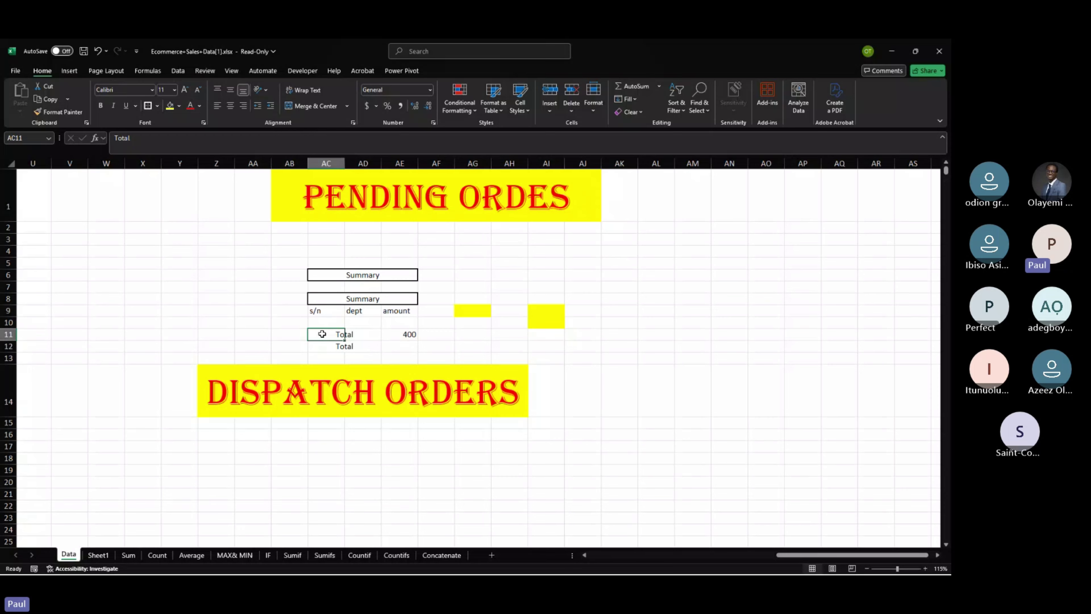
key("Right")
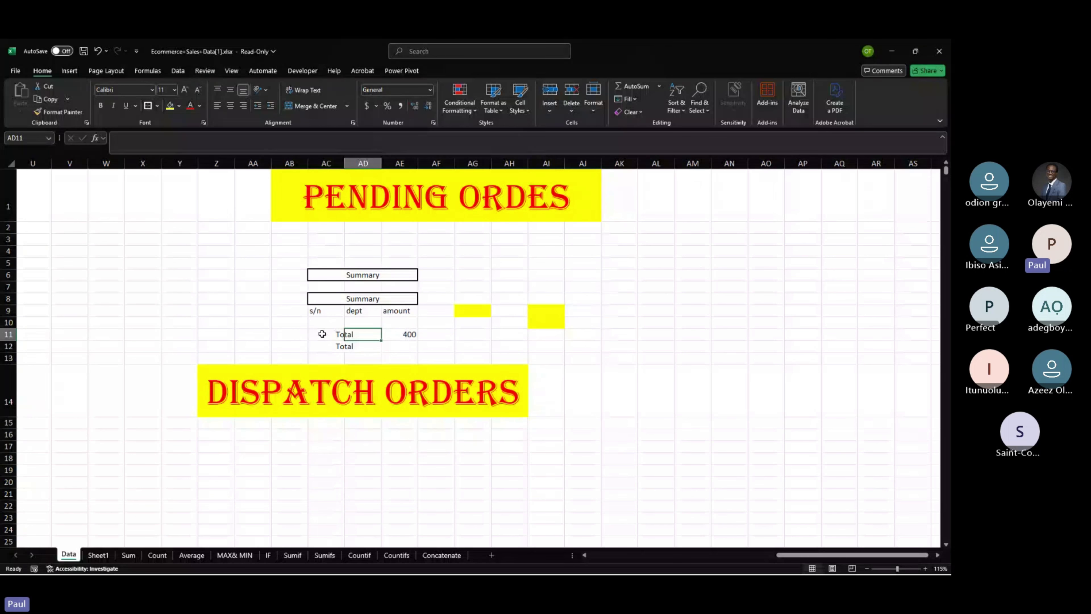
key("Right")
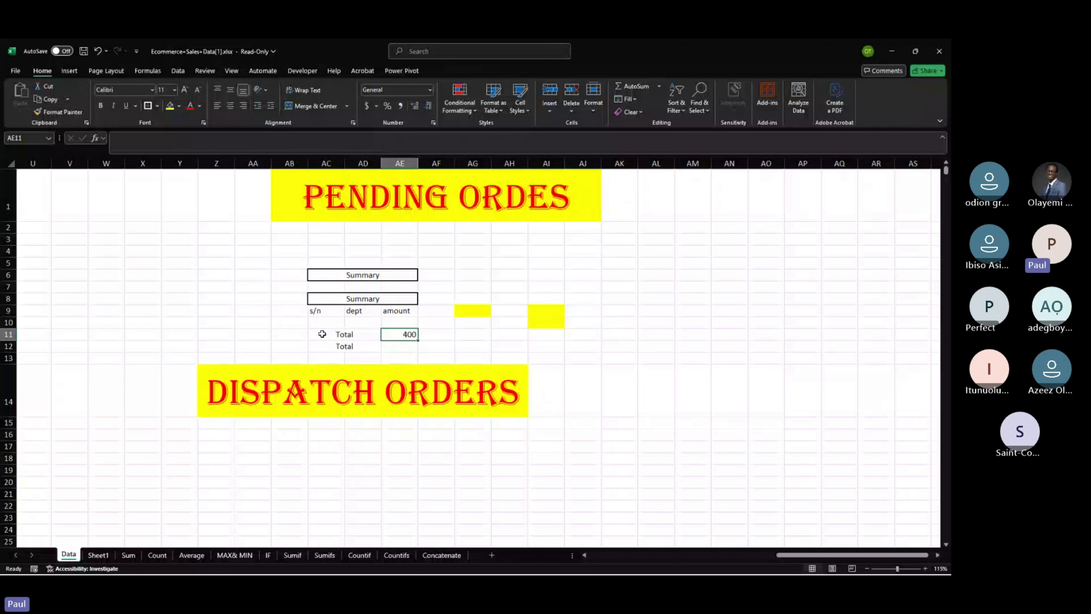
left_click(323, 348)
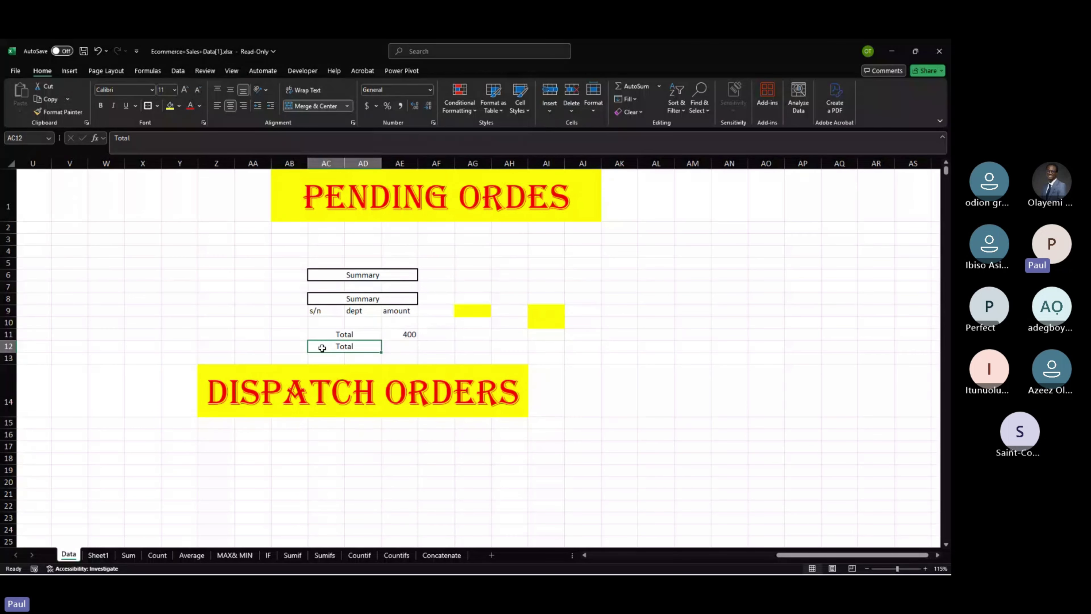
key("Up")
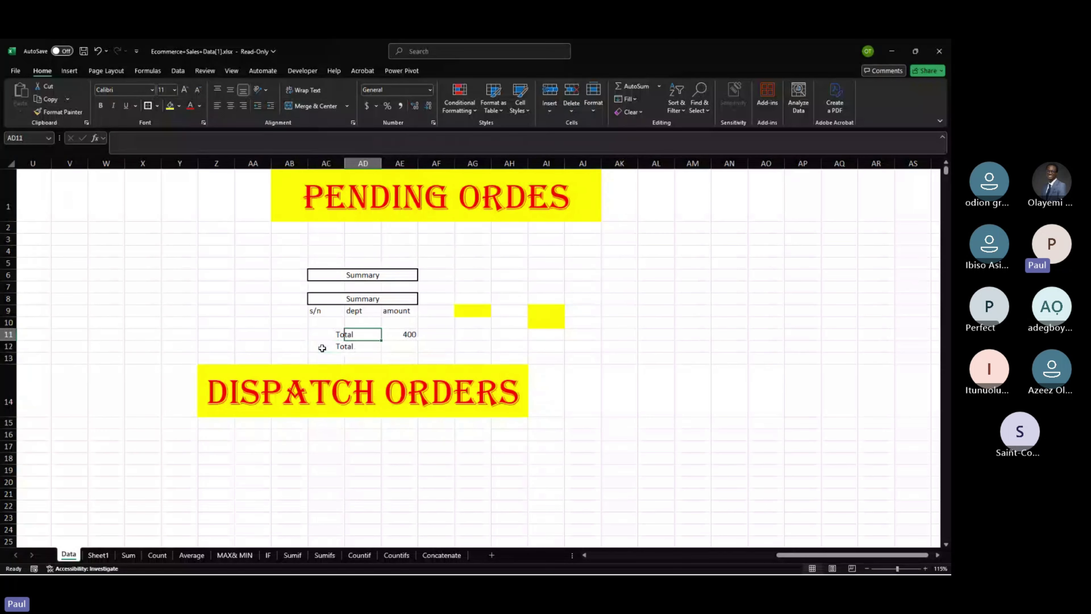
key("Left")
key("Right")
key("Right")
left_click(322, 348)
key("Right")
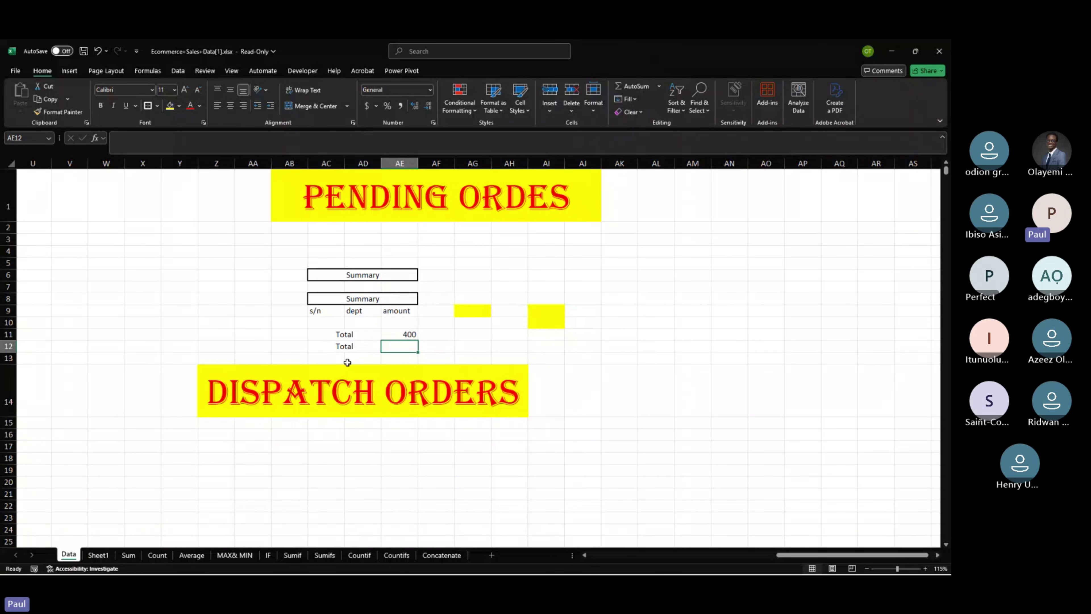
Link cell K18 on the Sumifs sheet to the Total amount in AE11 of the Data sheet.
left_click(399, 334)
left_click(325, 555)
type("=")
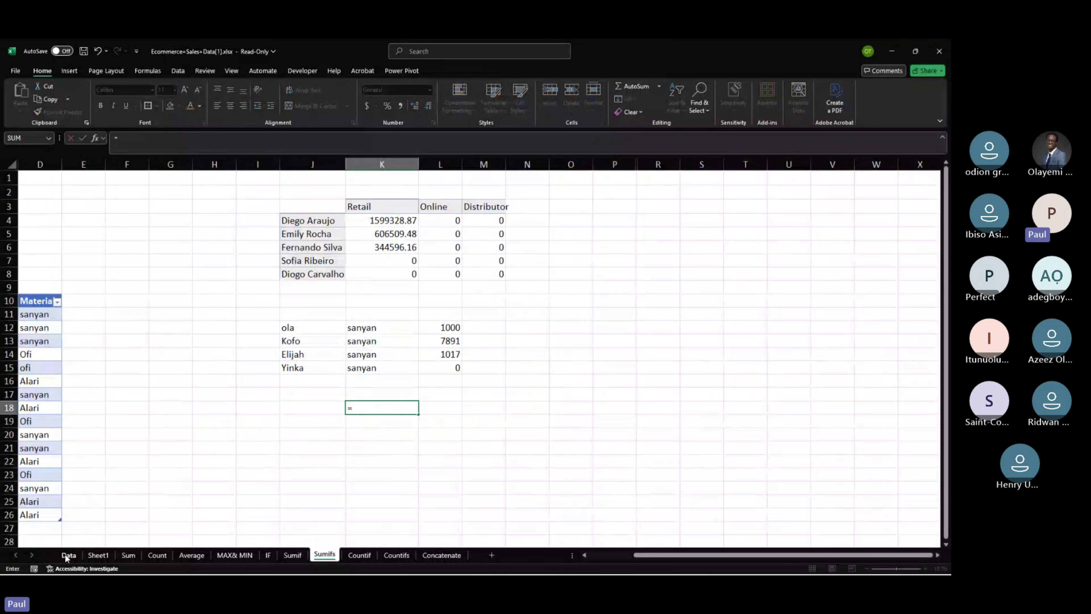
left_click(65, 555)
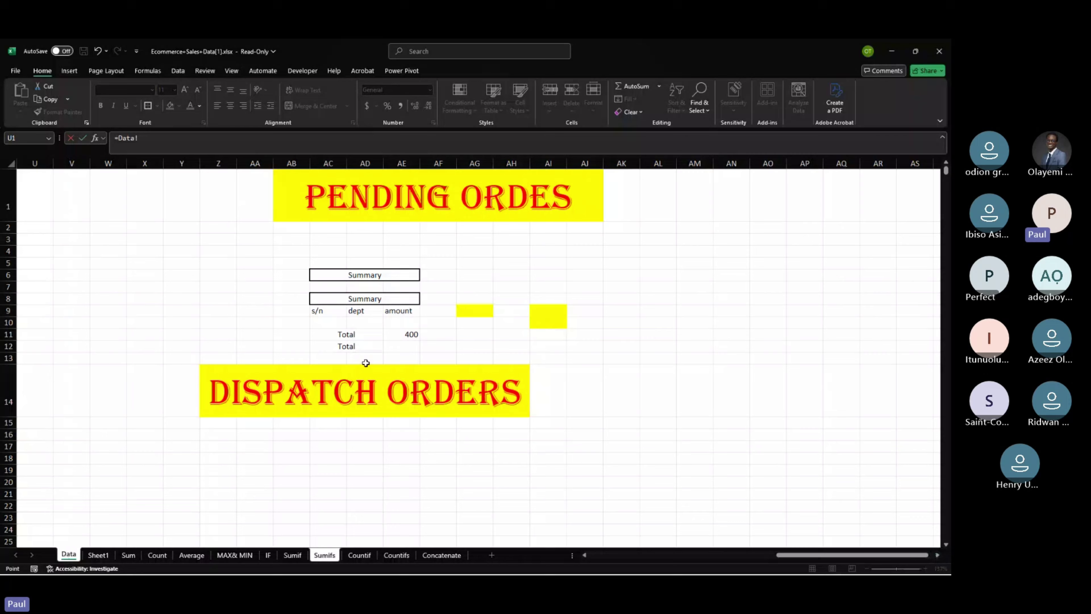
left_click(394, 338)
key("Return")
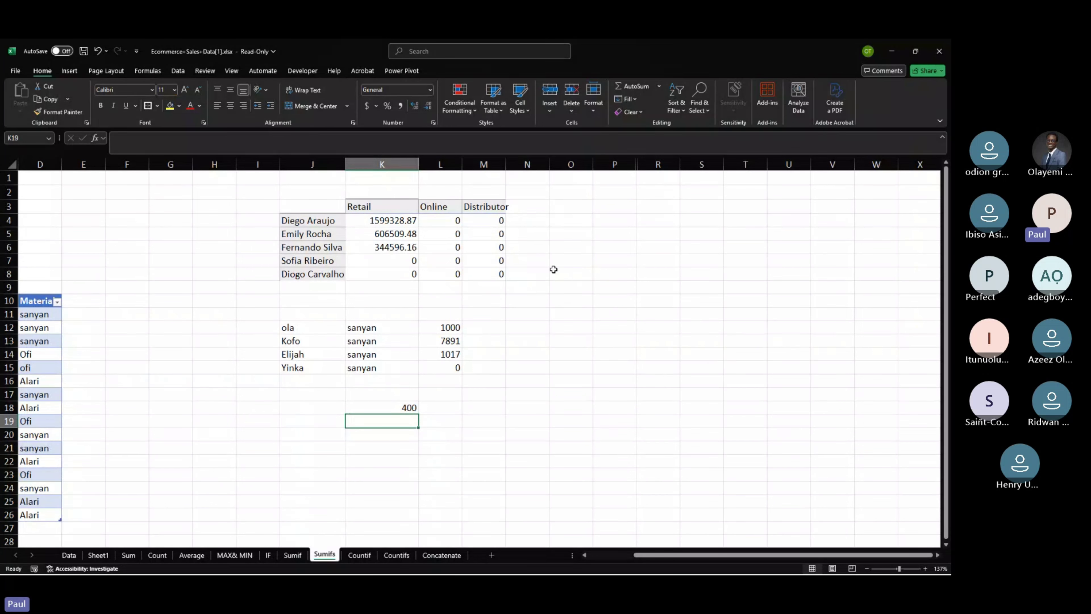
Delete the columns from X onward on the Data sheet that hold the Pending and Dispatch Orders headings and summary examples.
scroll(553, 269, "left", 3)
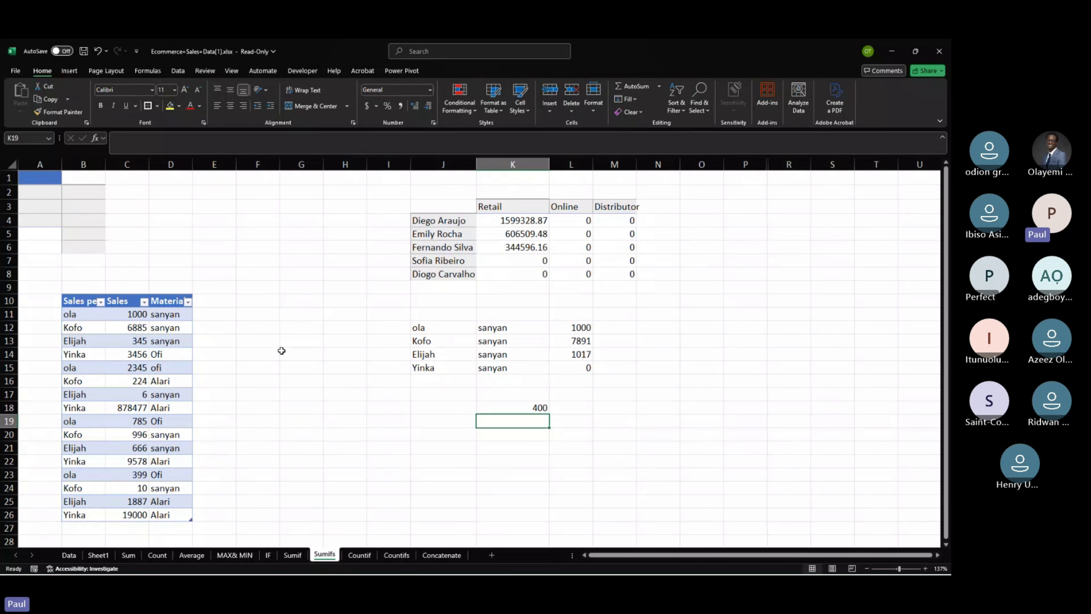
left_click(71, 554)
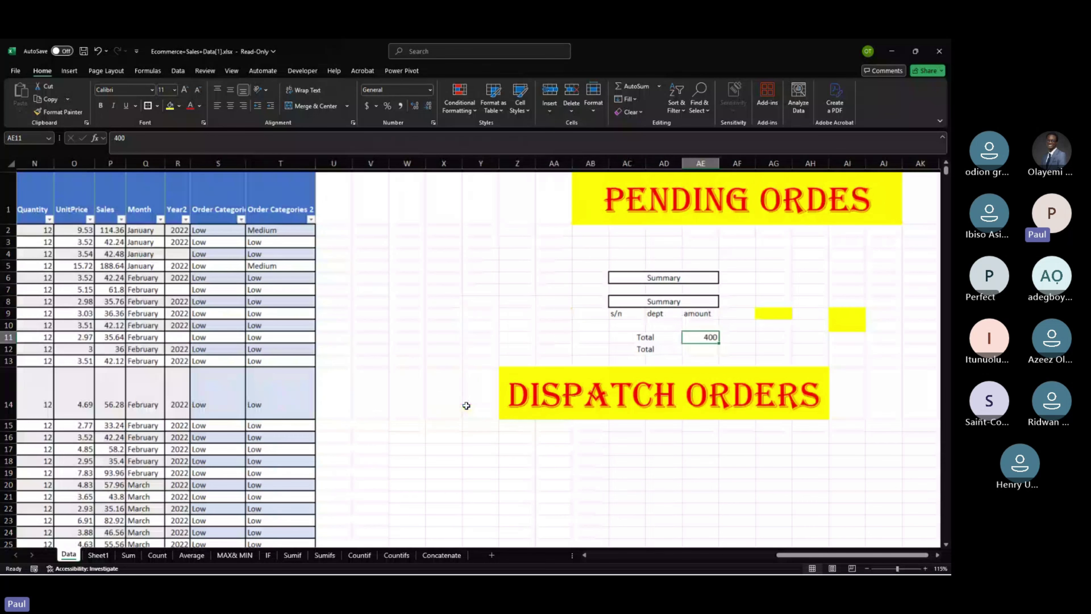
scroll(466, 405, "left", 2)
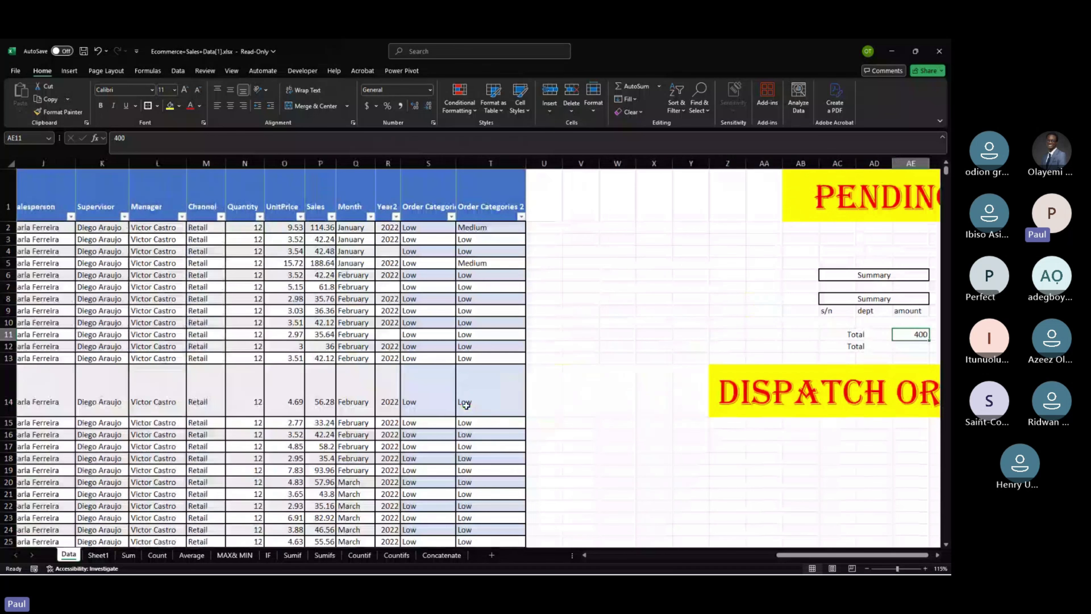
left_click(654, 163)
left_click_drag(654, 163, 932, 164)
right_click(600, 165)
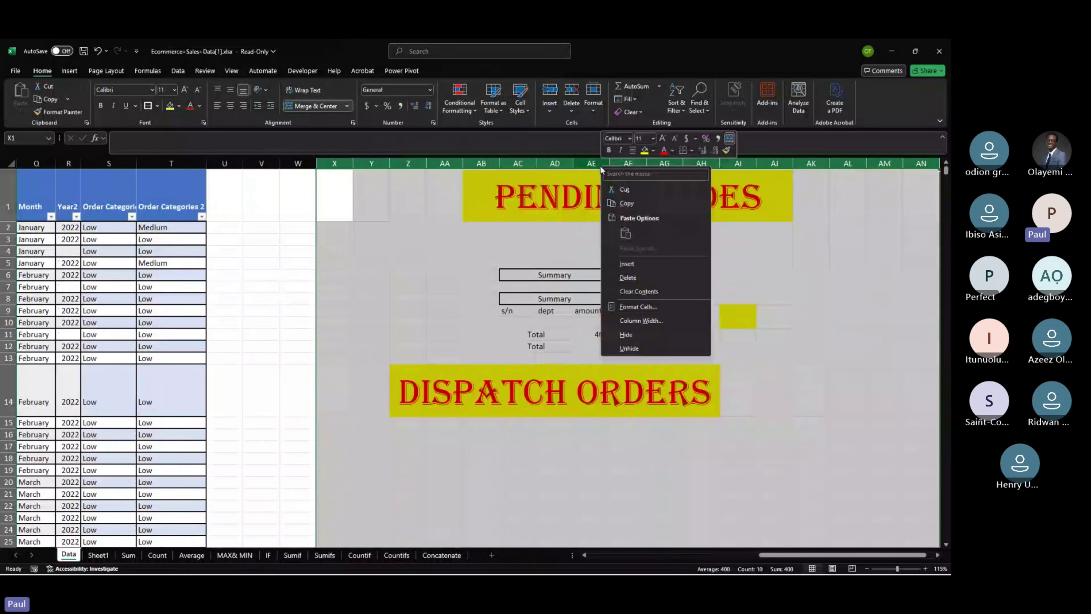
left_click(684, 278)
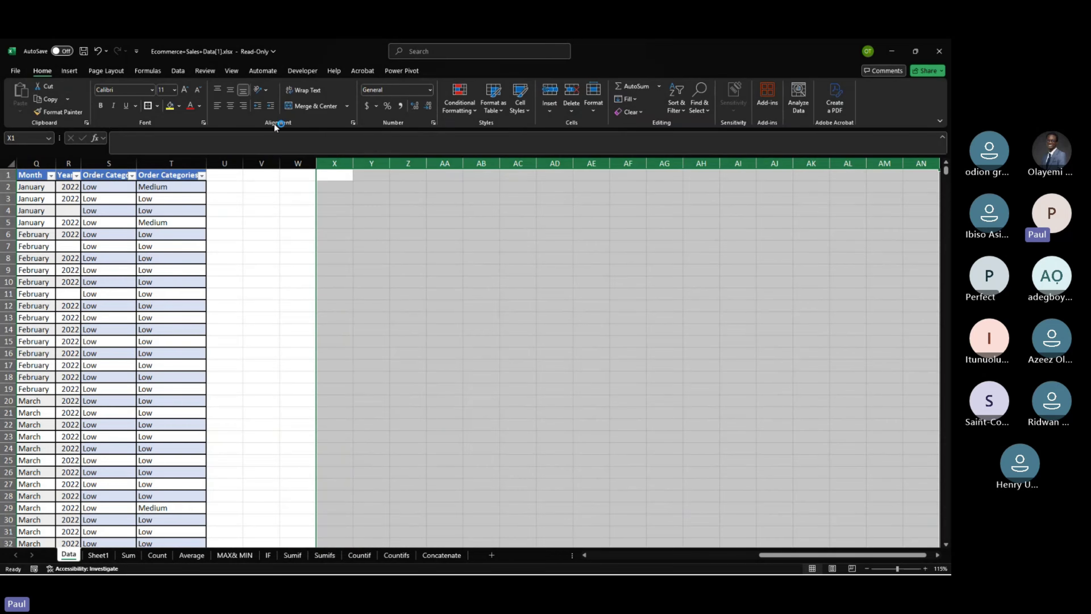
Enter lower in X2 of the Data sheet and return to the cell directly beneath it.
left_click(348, 183)
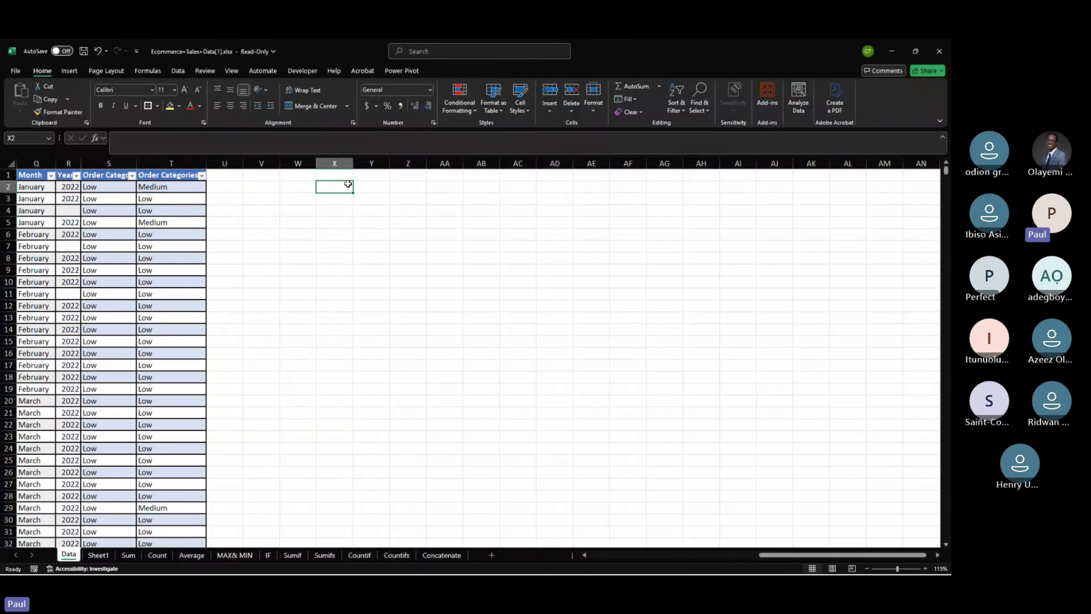
type("low")
key("Page_Down")
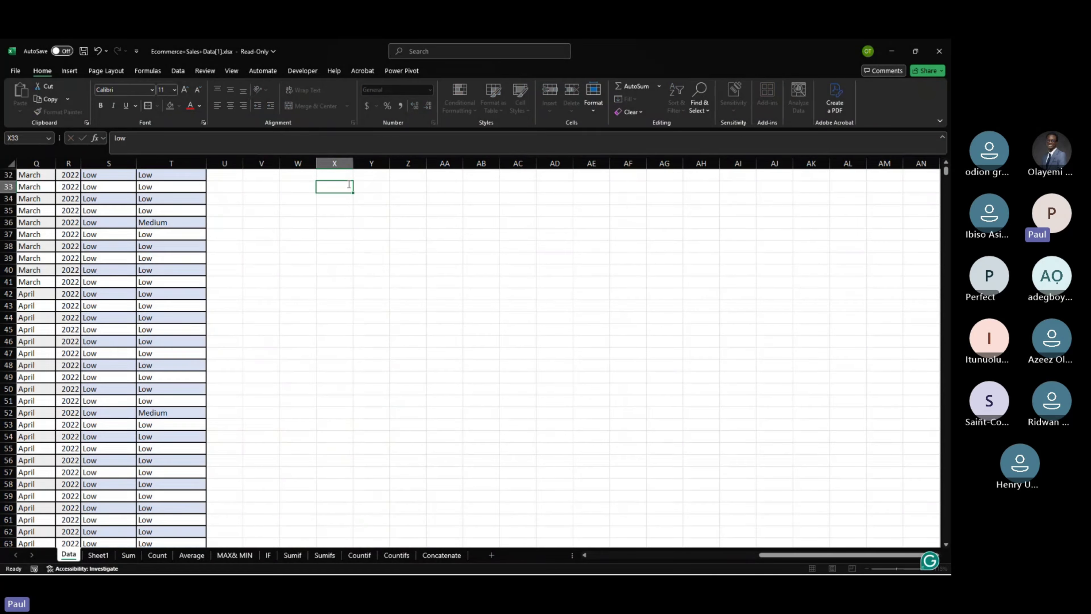
key("Up")
key("Up")
key("Up")
key("Up")
key("Up")
key("Up")
key("Up")
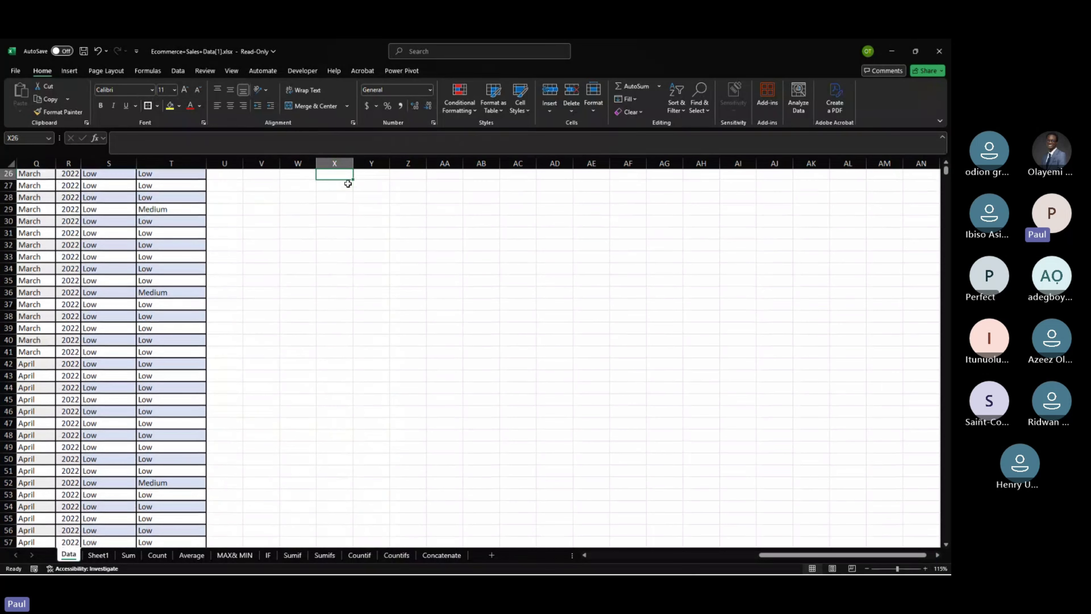
key("Up")
key("Up")
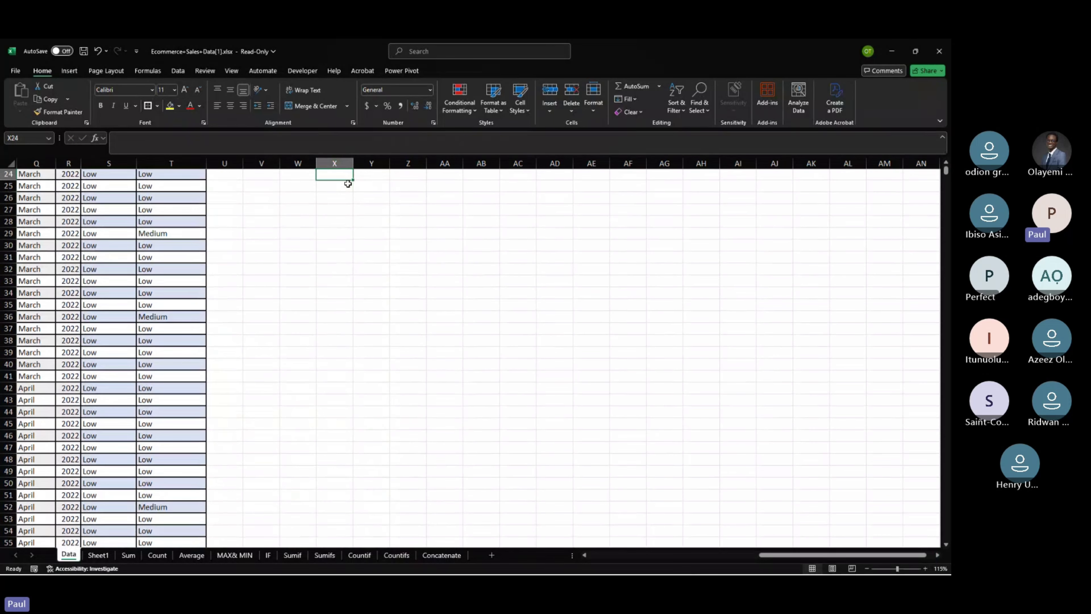
key("Up")
key("Up")
key("Up")
key("Up")
key("Up")
key("Up")
key("Up")
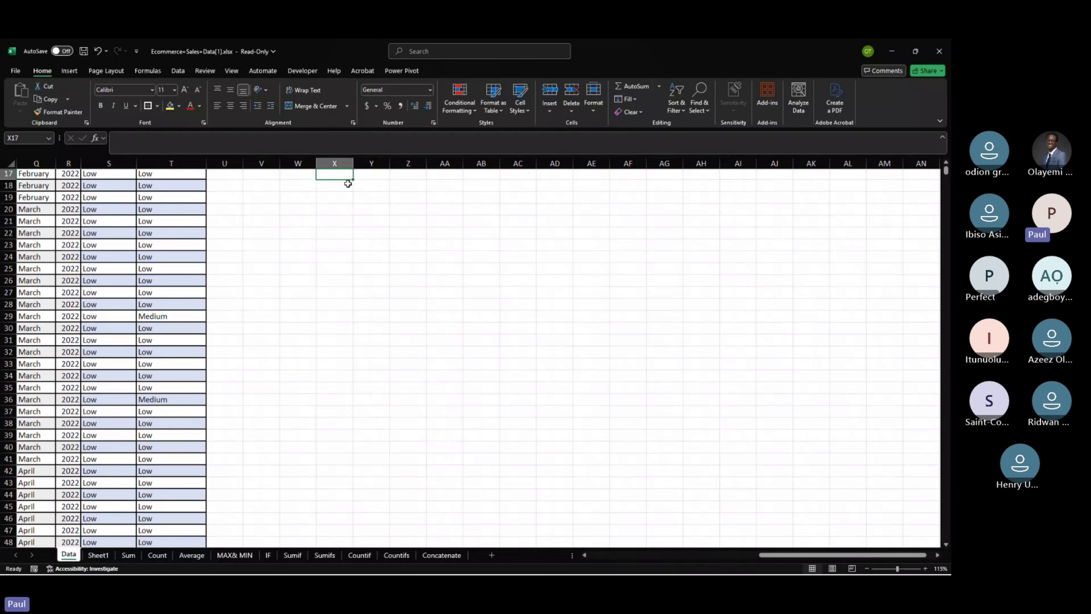
key("ctrl+Up")
key("Down")
List the function names upper, mid, left and right in X3:X6.
type("upper")
key("Return")
type("mid")
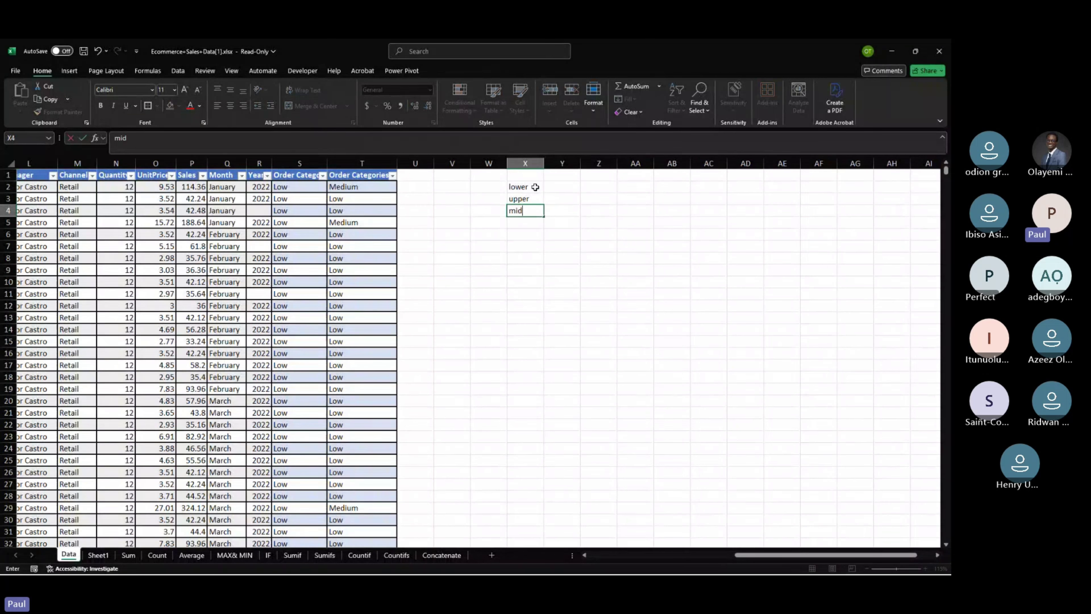
key("Return")
type("loweref")
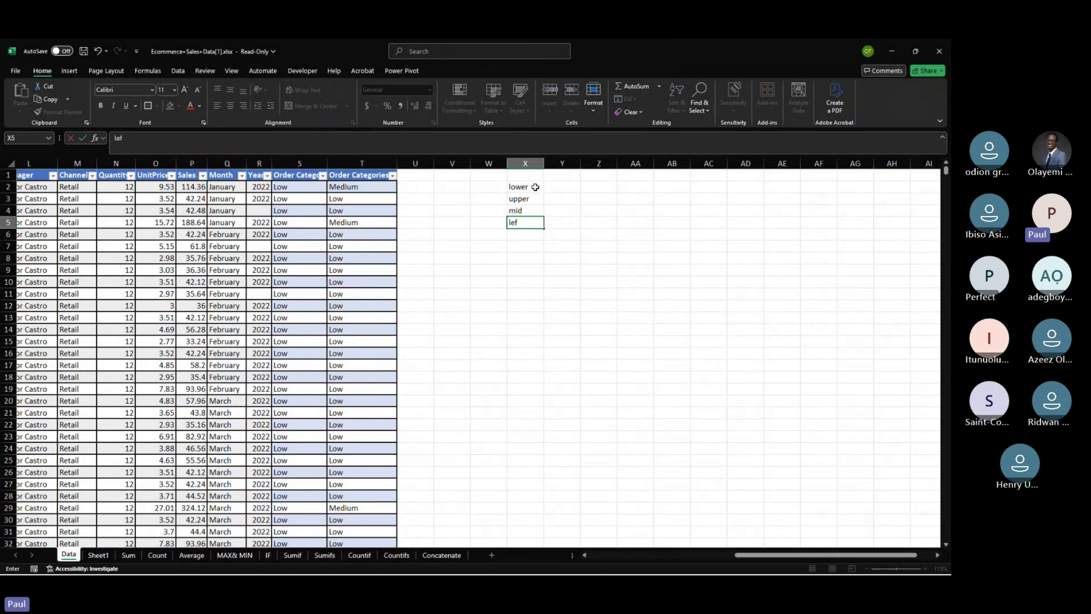
type("t")
key("Return")
type("right")
key("Return")
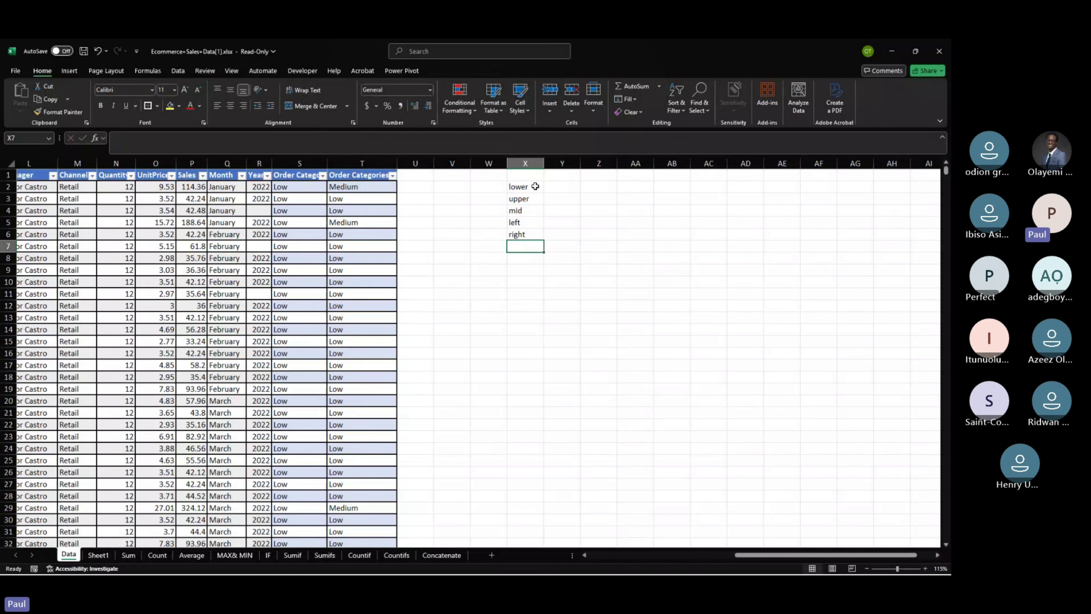
Enter text in X7 as the last function name and select column X.
type("abs")
key("BackSpace")
key("BackSpace")
key("BackSpace")
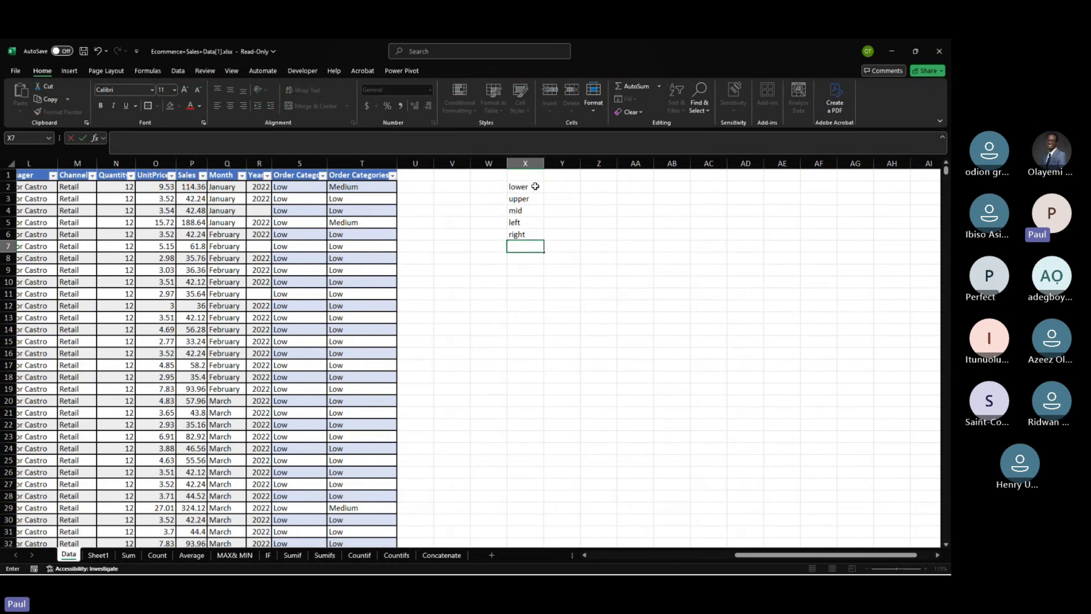
type("text")
key("Page_Down")
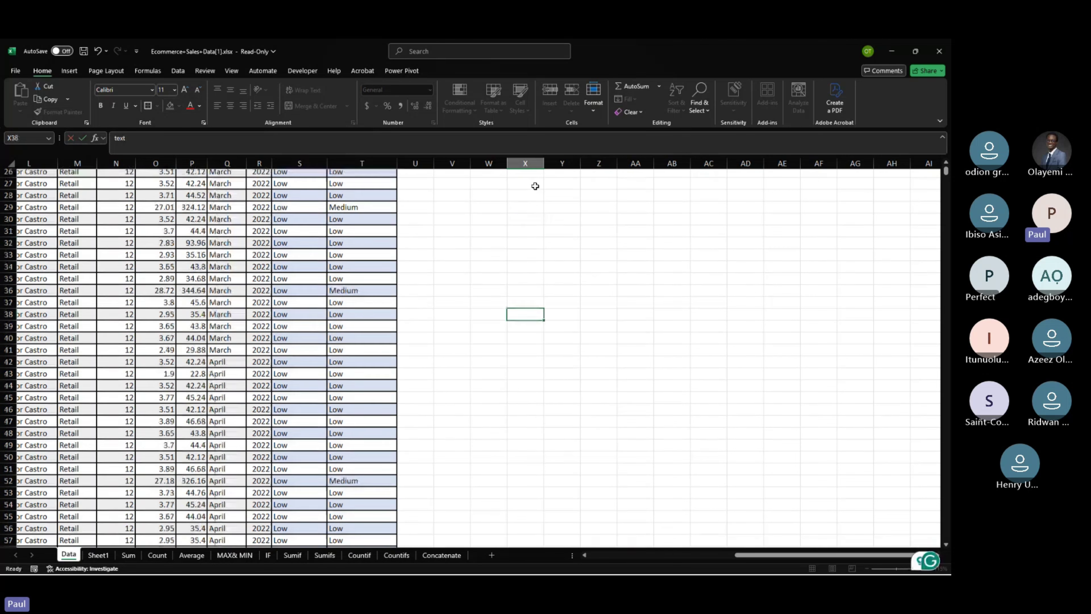
scroll(535, 185, "up", 10)
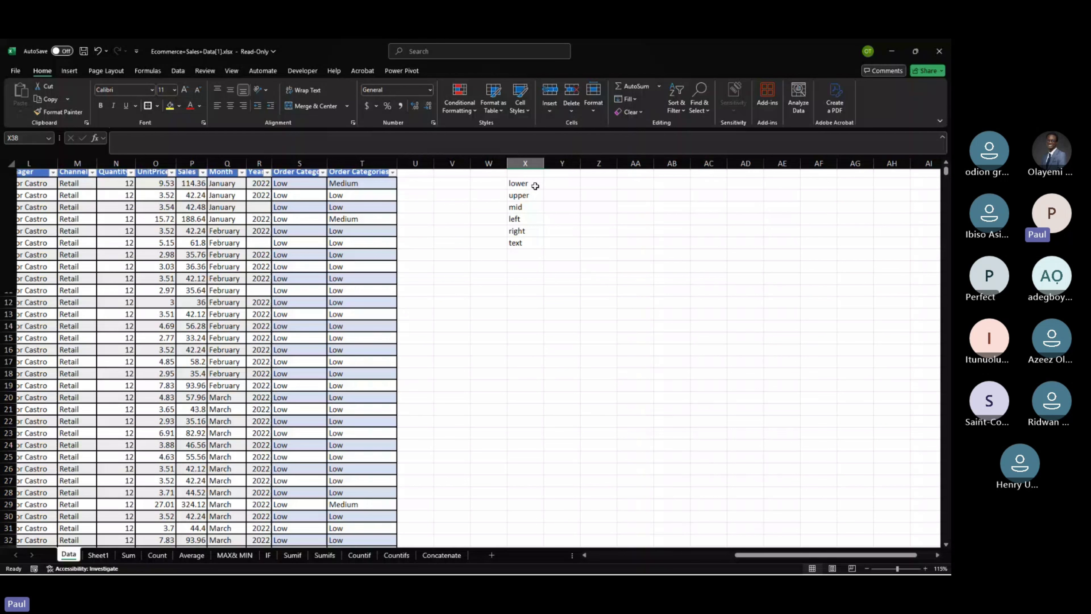
scroll(535, 186, "up", 1)
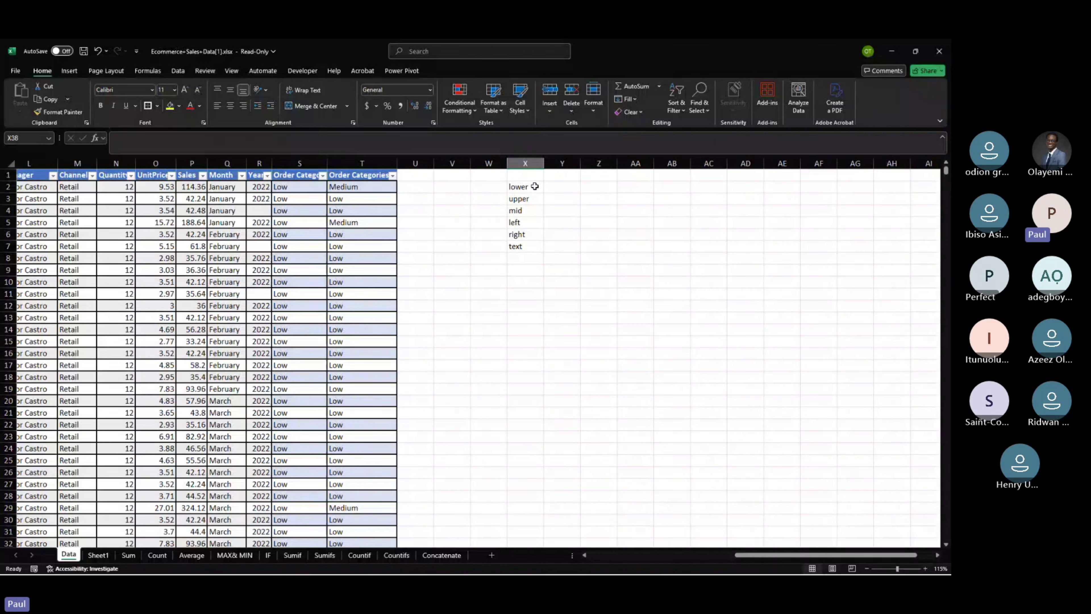
left_click(534, 186)
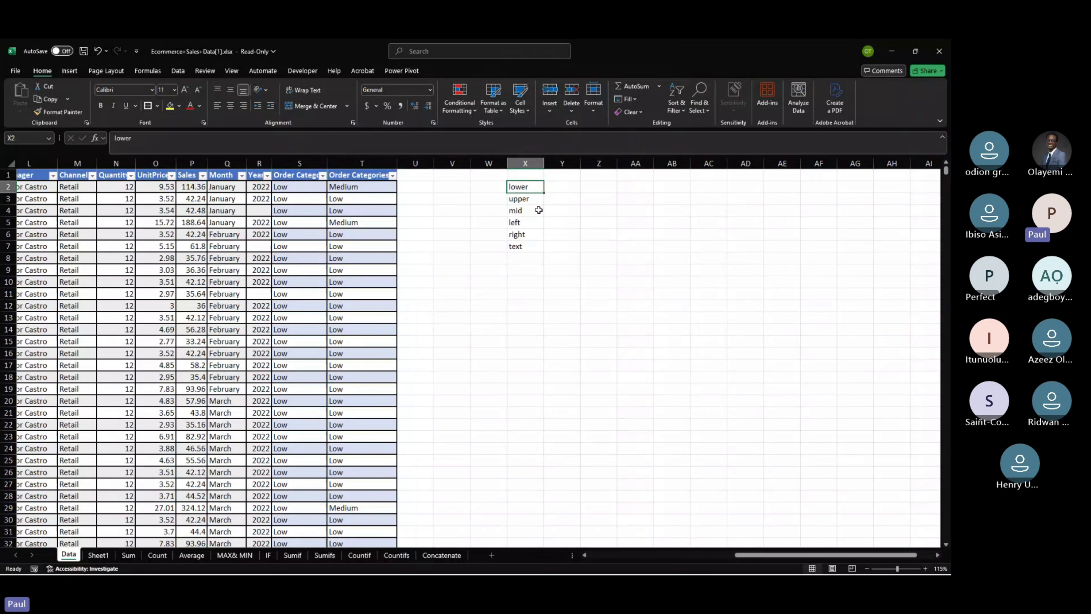
left_click(528, 160)
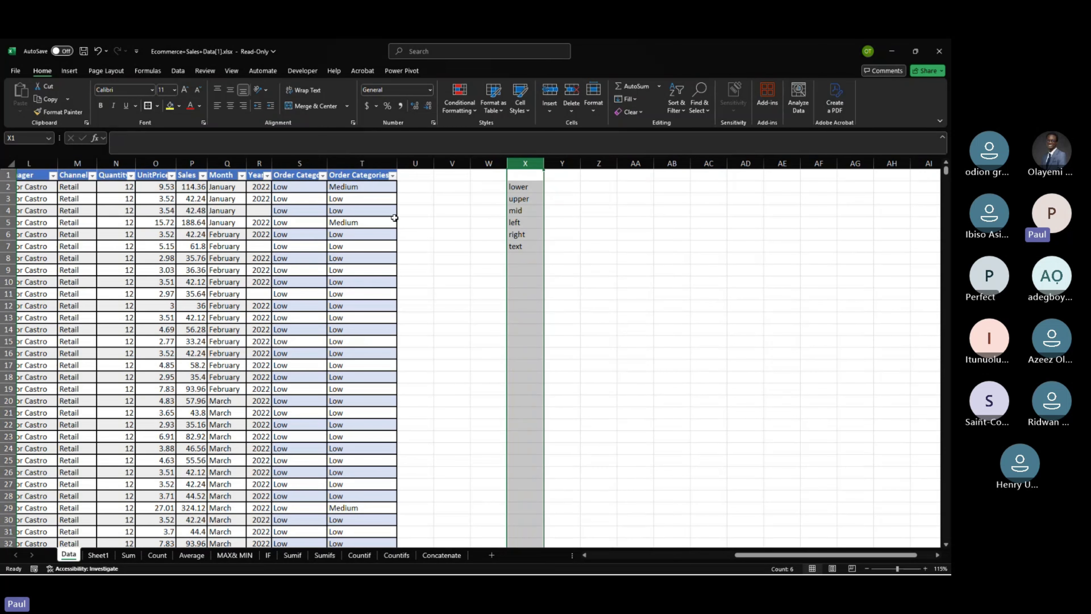
Enter the headings name and code in W11 and X11, below the list of function names.
scroll(394, 218, "left", 1)
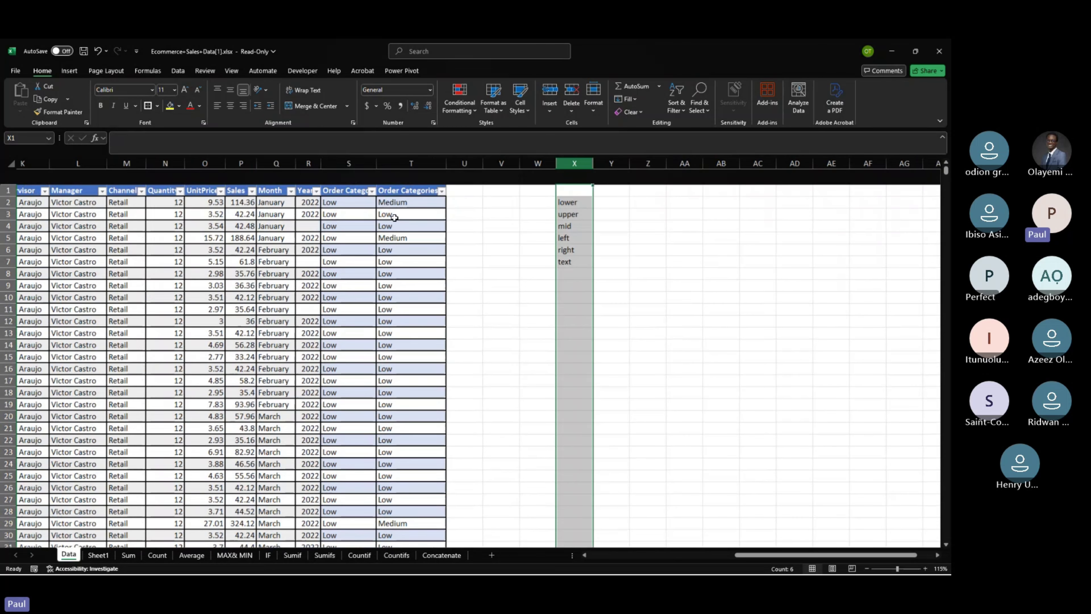
scroll(394, 217, "left", 2)
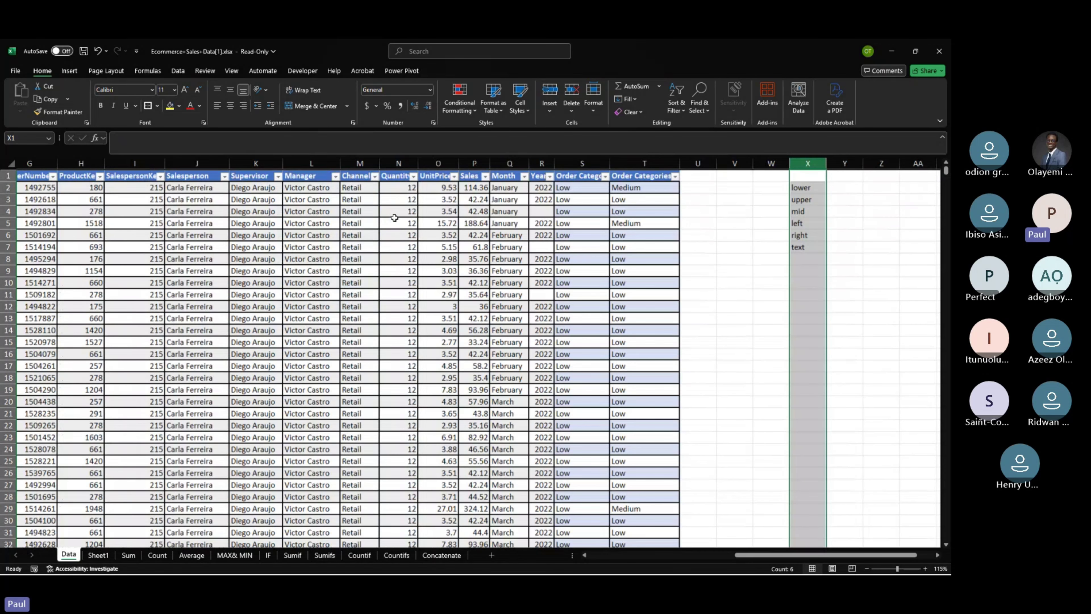
scroll(395, 217, "left", 1)
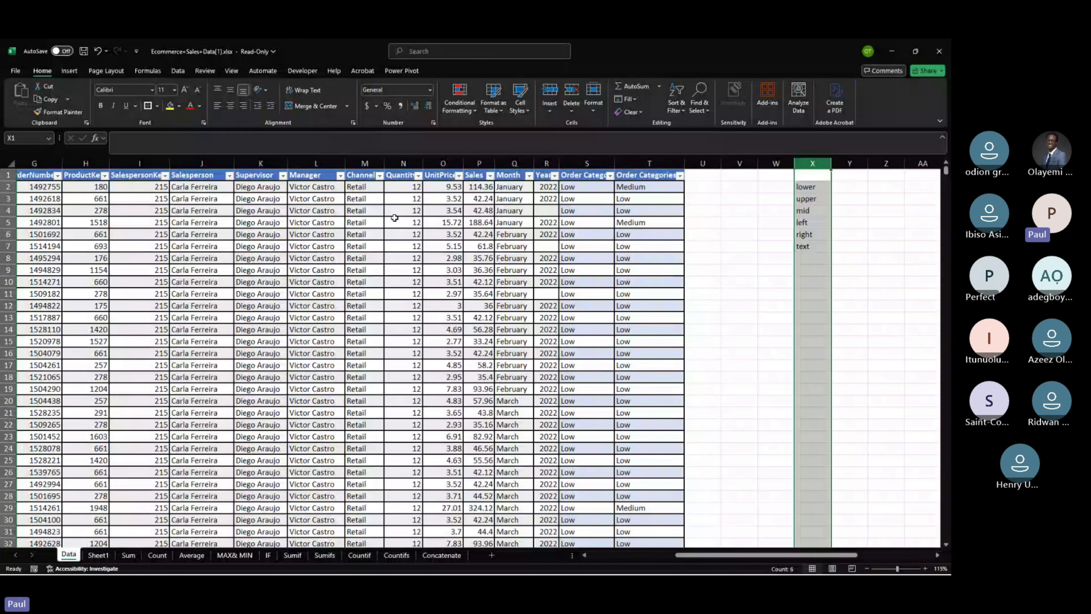
key("ctrl+c")
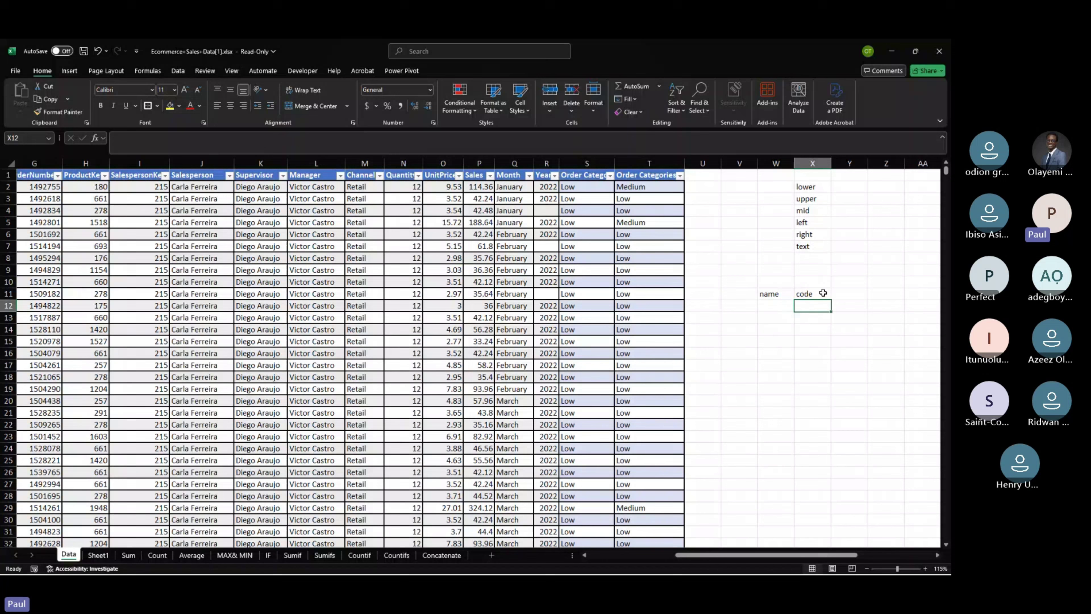
left_click(839, 293)
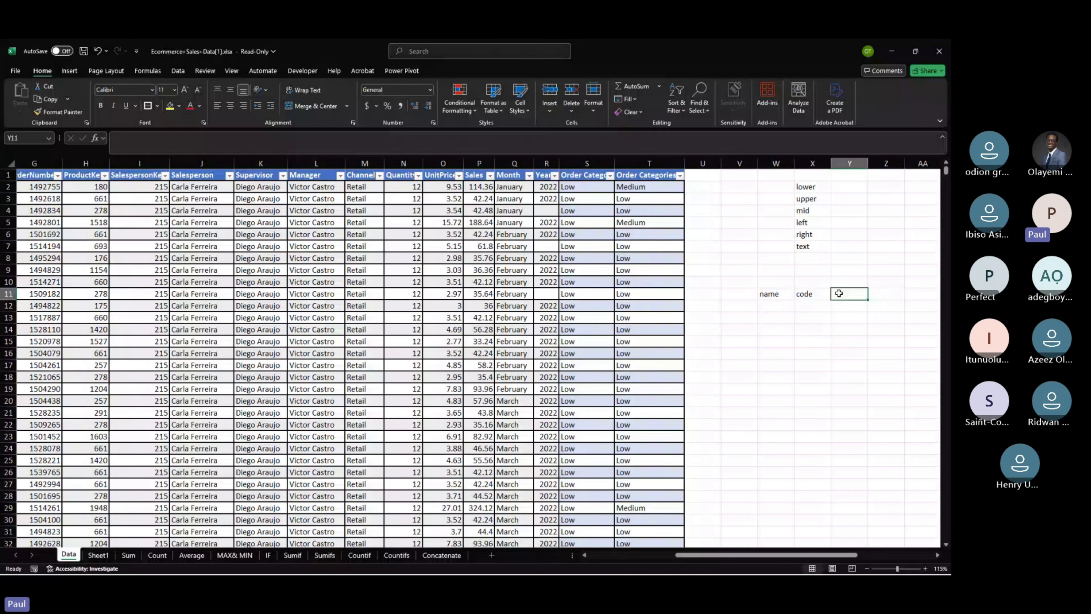
left_click(138, 188)
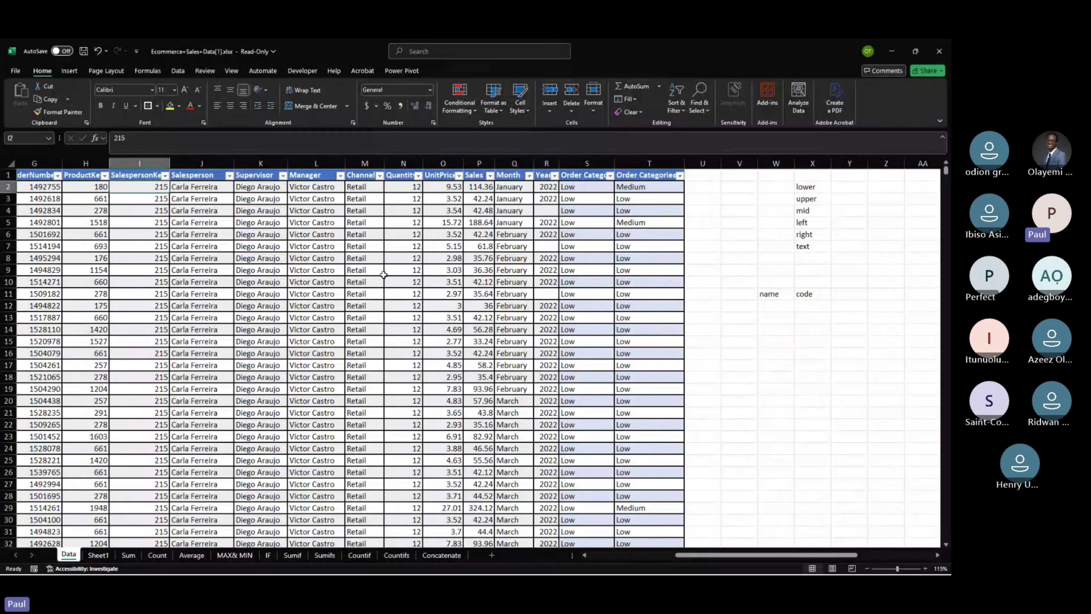
left_click_drag(383, 274, 601, 481)
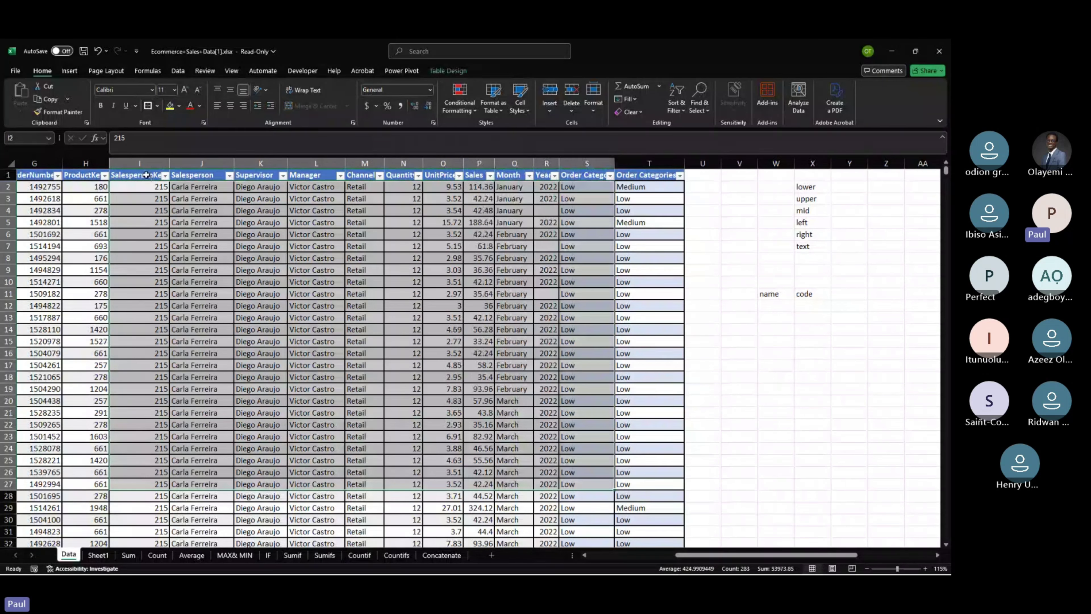
left_click_drag(146, 175, 649, 443)
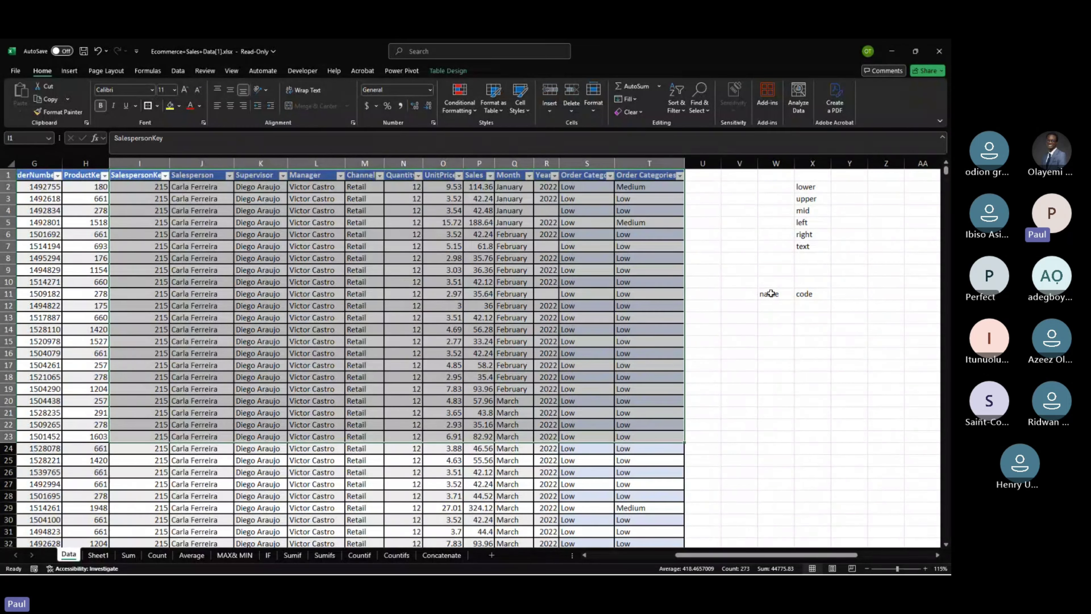
left_click(772, 293)
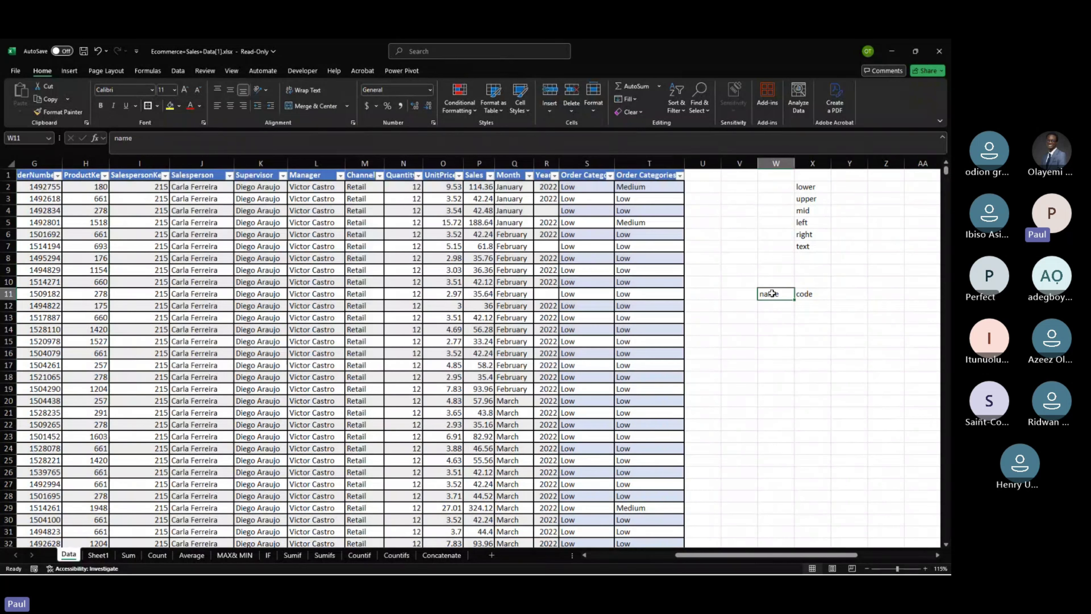
left_click(800, 294)
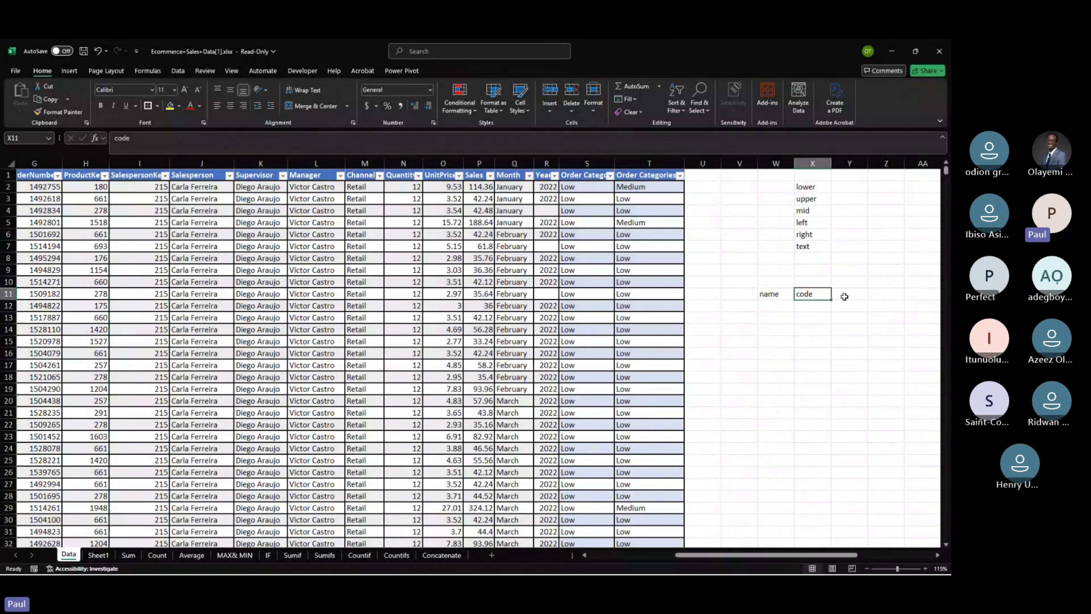
left_click(844, 296)
Enter the heading Date in V11, directly before the name heading.
scroll(843, 295, "right", 3)
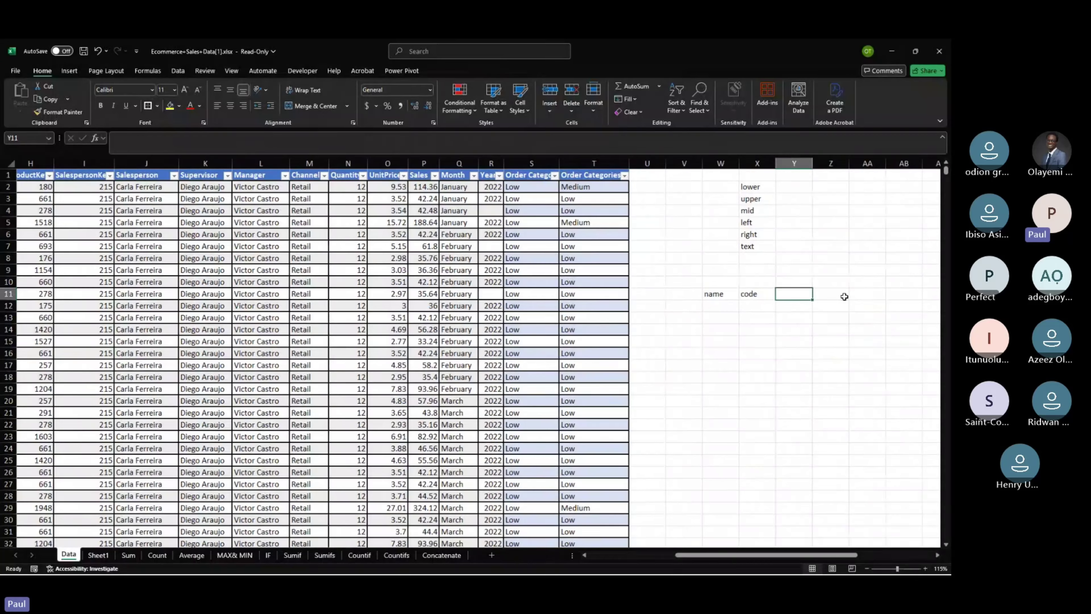
left_click(663, 297)
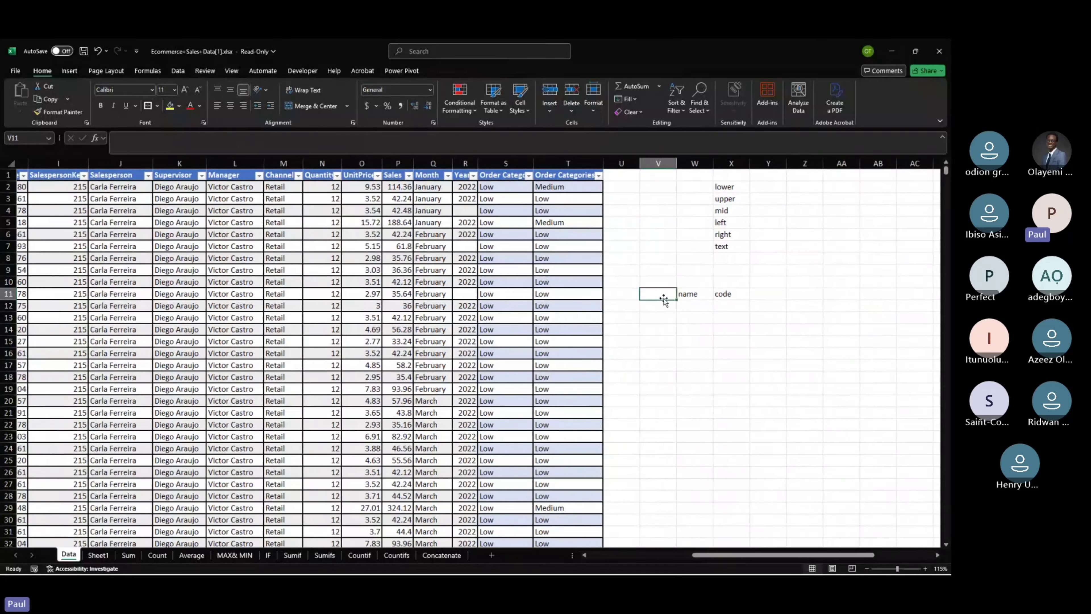
type("Date")
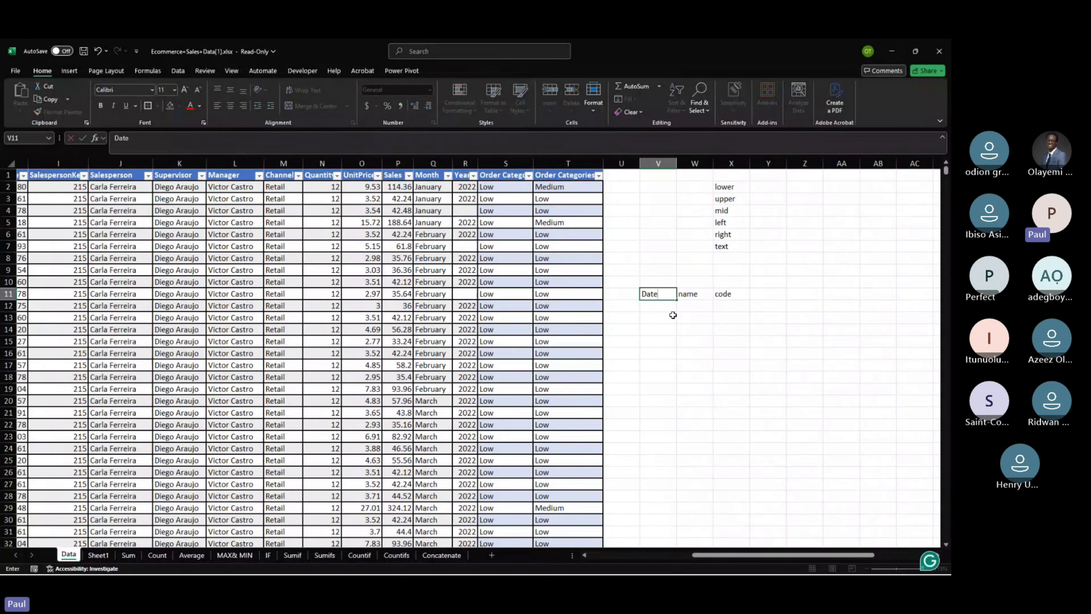
key("ctrl+Return")
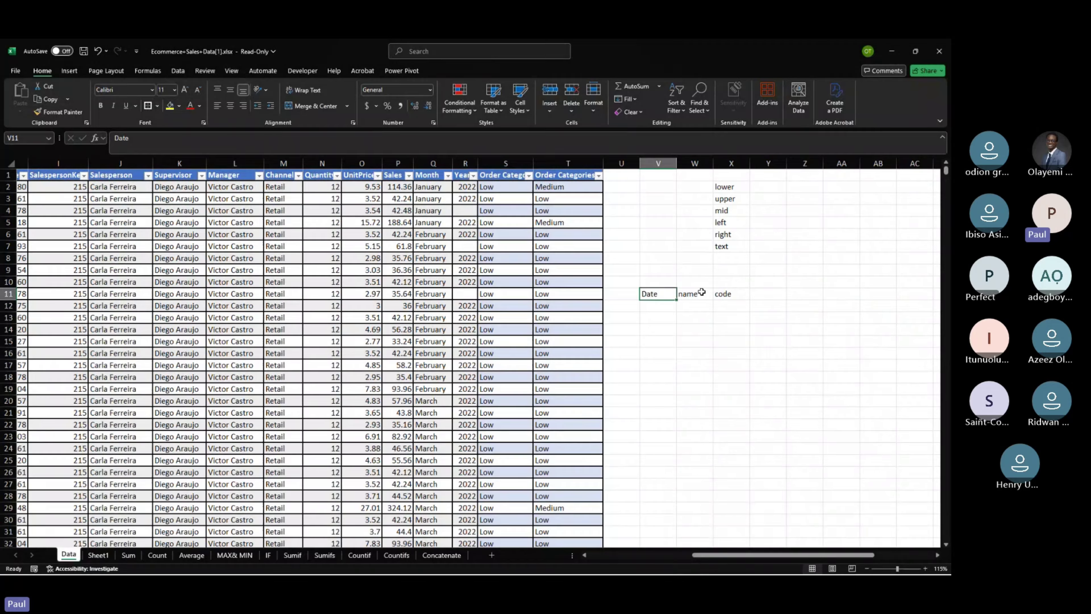
left_click(748, 294)
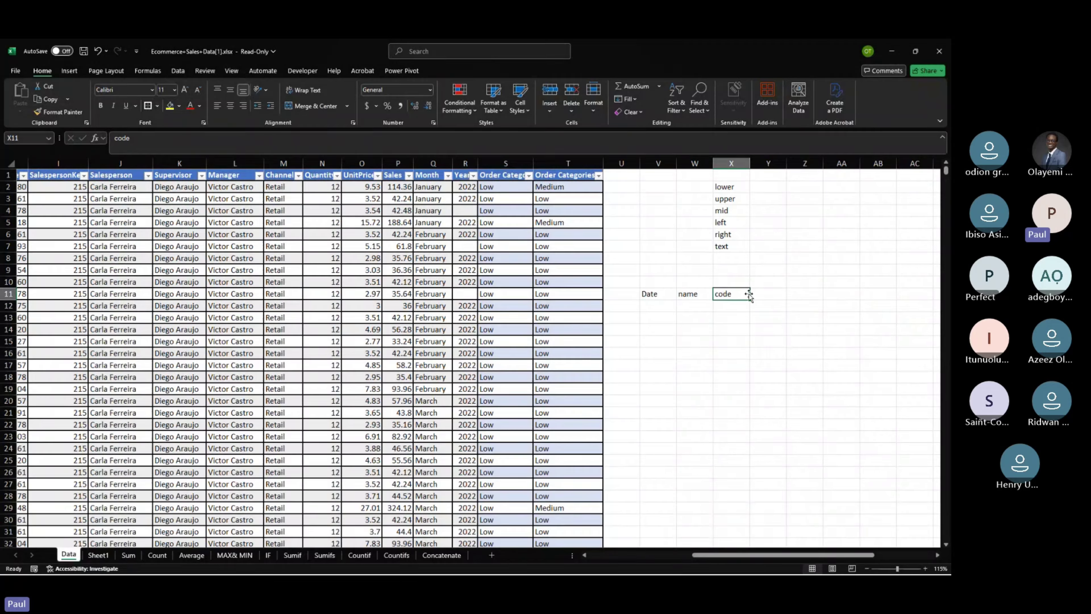
left_click(760, 293)
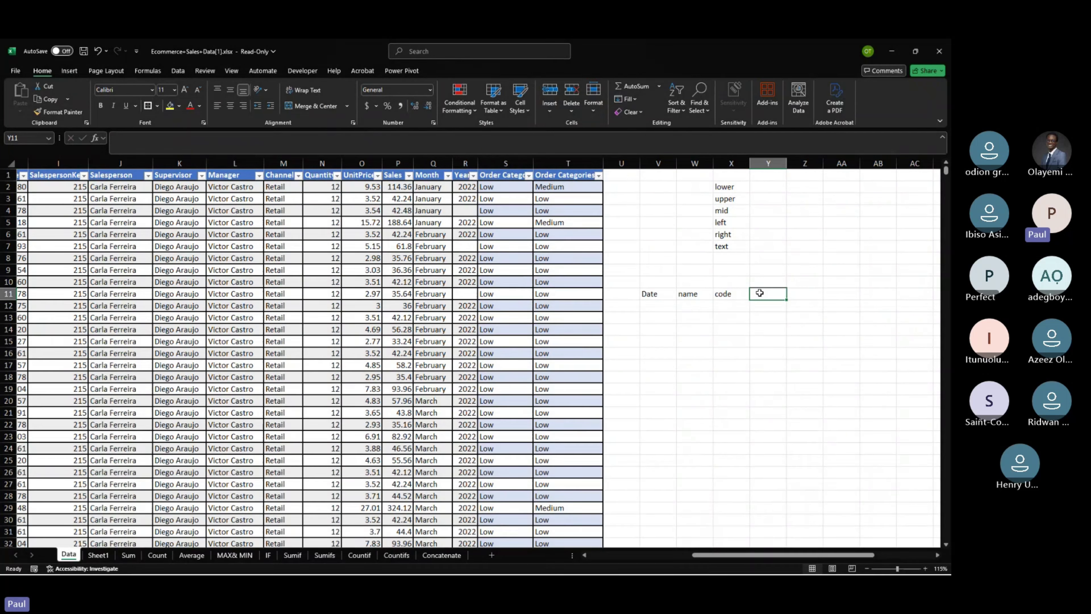
left_click_drag(730, 189, 732, 235)
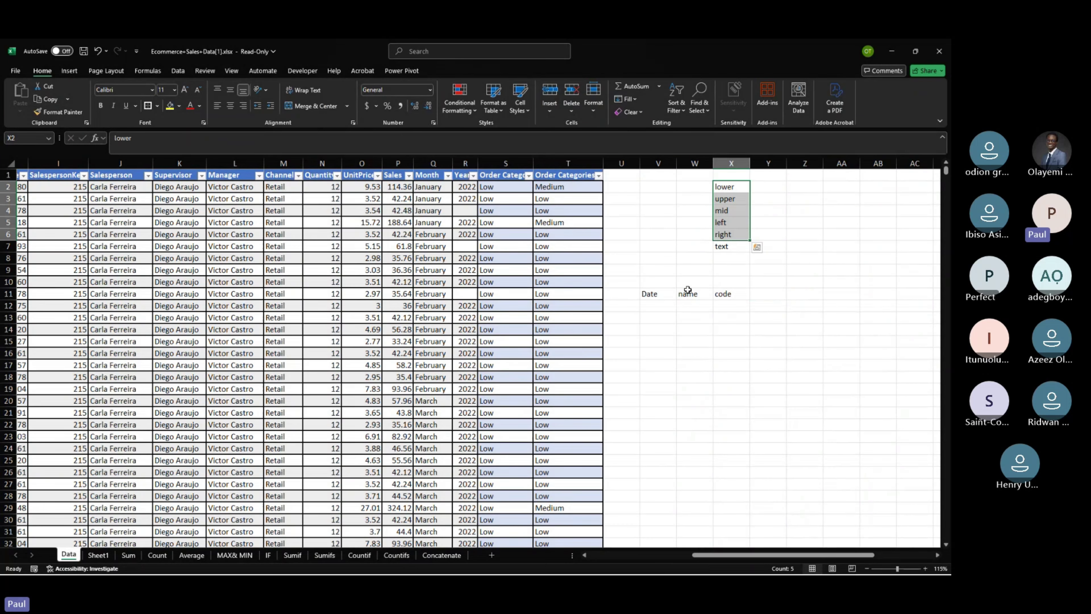
left_click(696, 308)
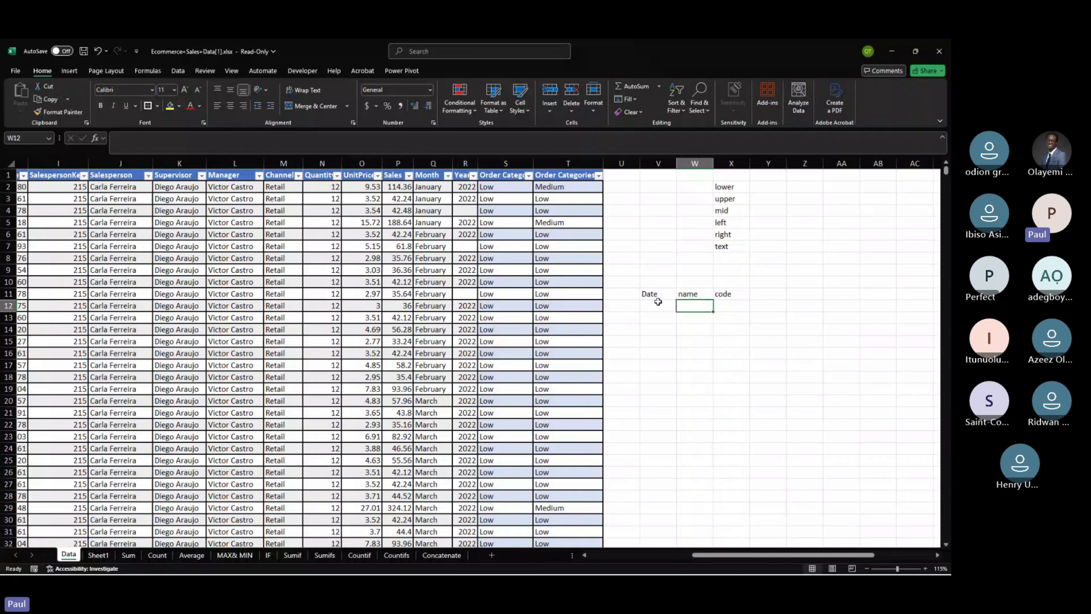
left_click(650, 293)
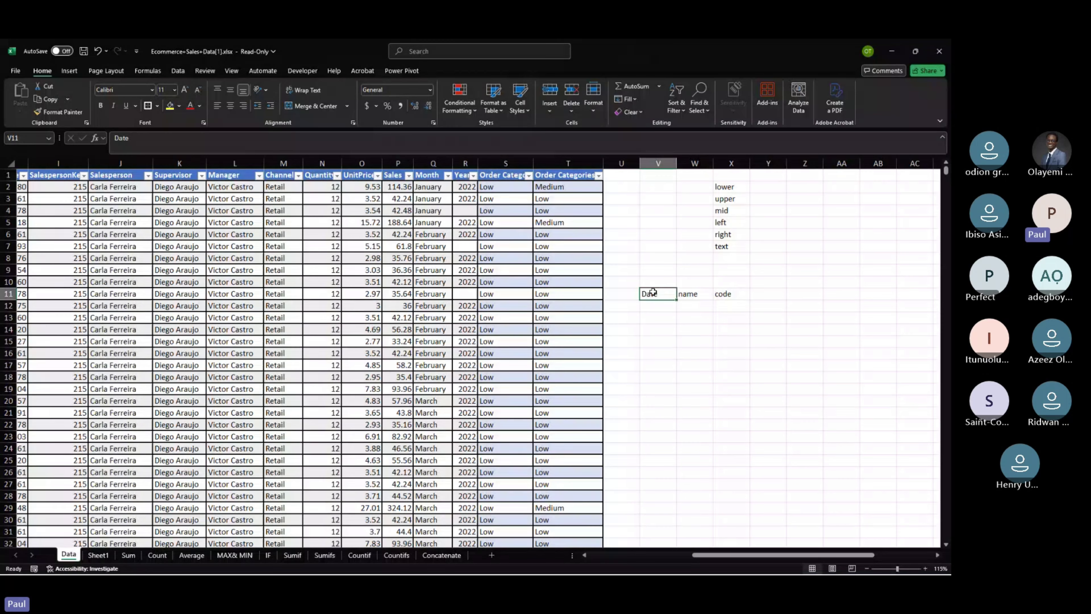
left_click_drag(652, 292, 719, 301)
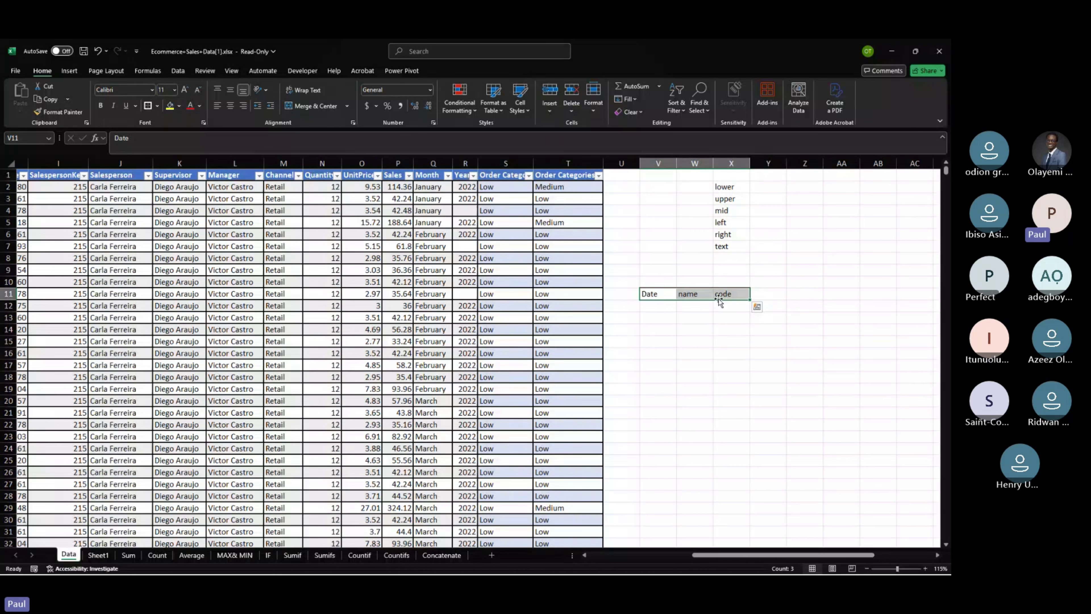
left_click(649, 292)
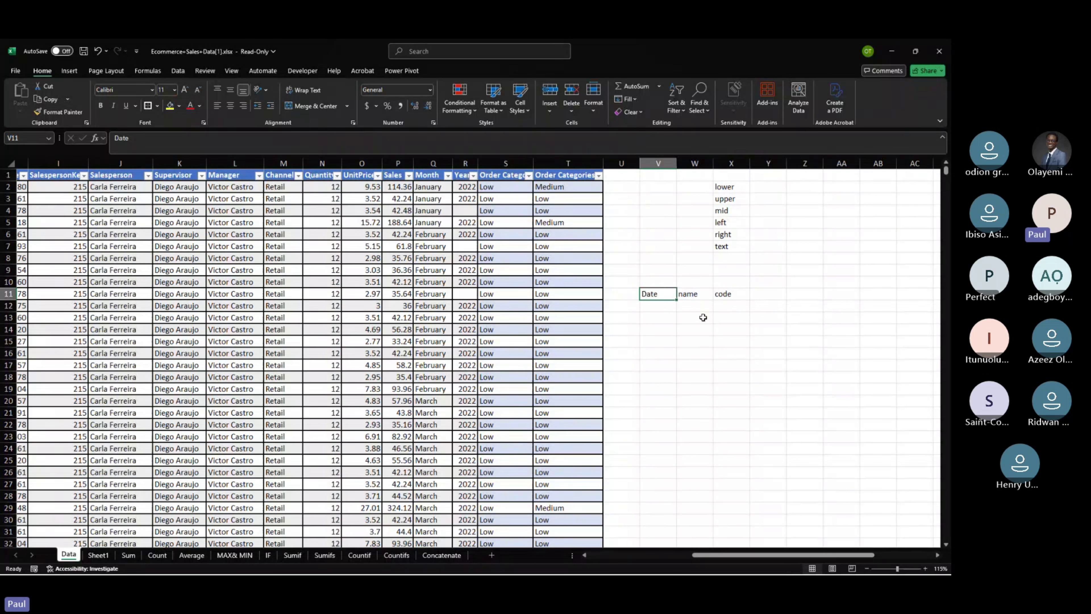
Enter a sample first name in W12 and the same name in all capitals in W13.
double_click(692, 307)
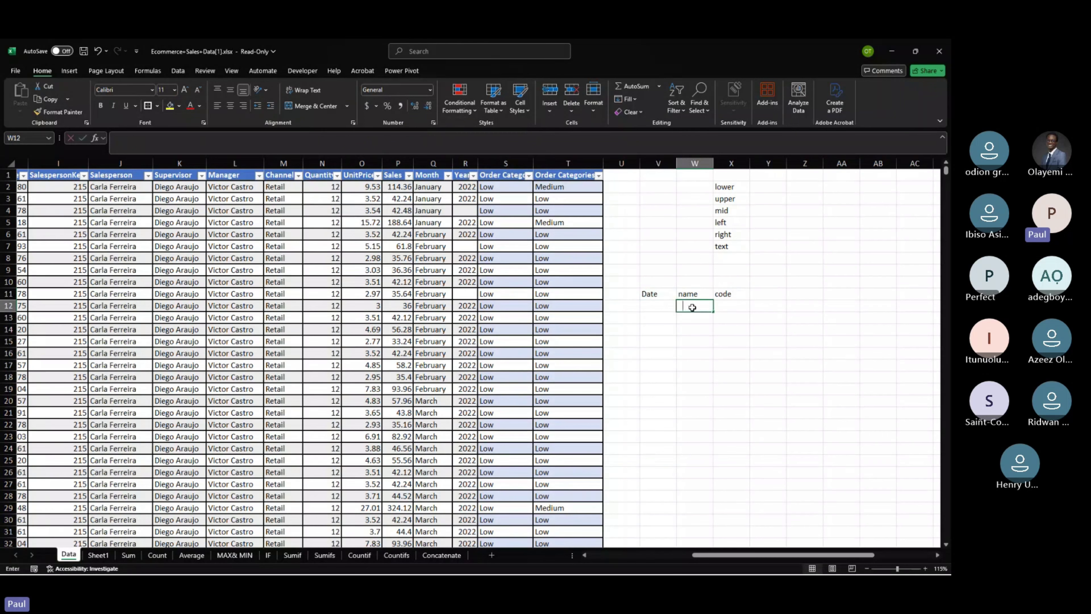
type("Paul")
key("Return")
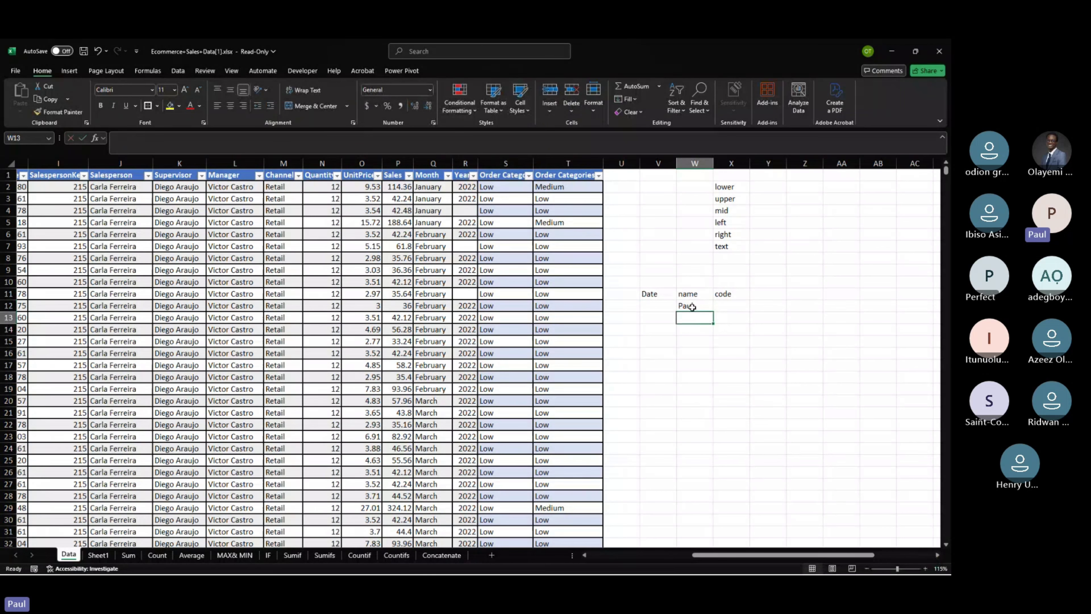
type("PAUL")
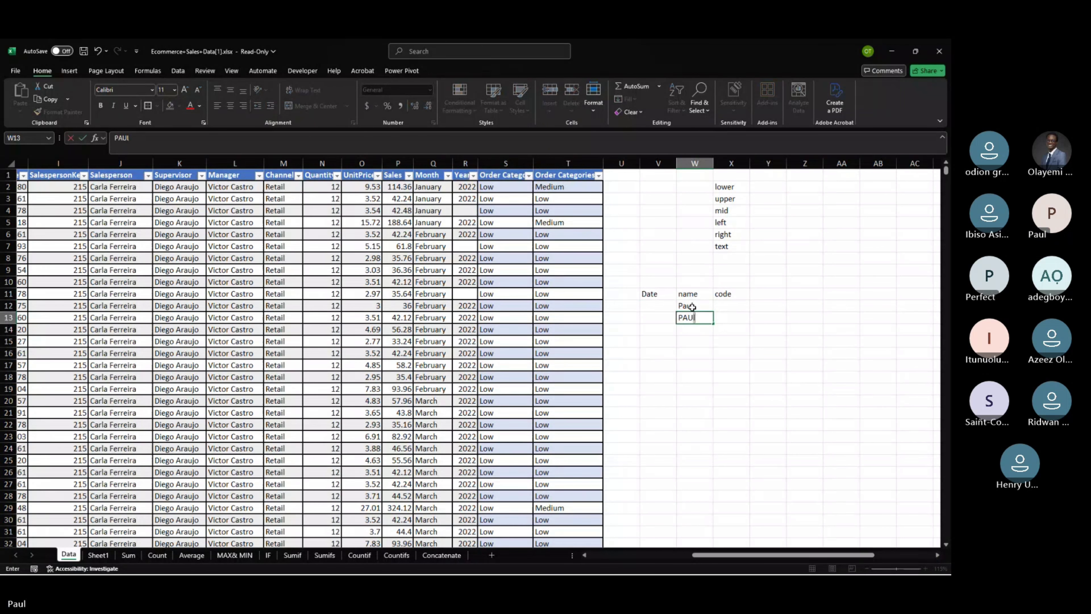
Enter a different sample first name in W14 to complete the short name list.
left_click(692, 307)
key("Down")
key("Down")
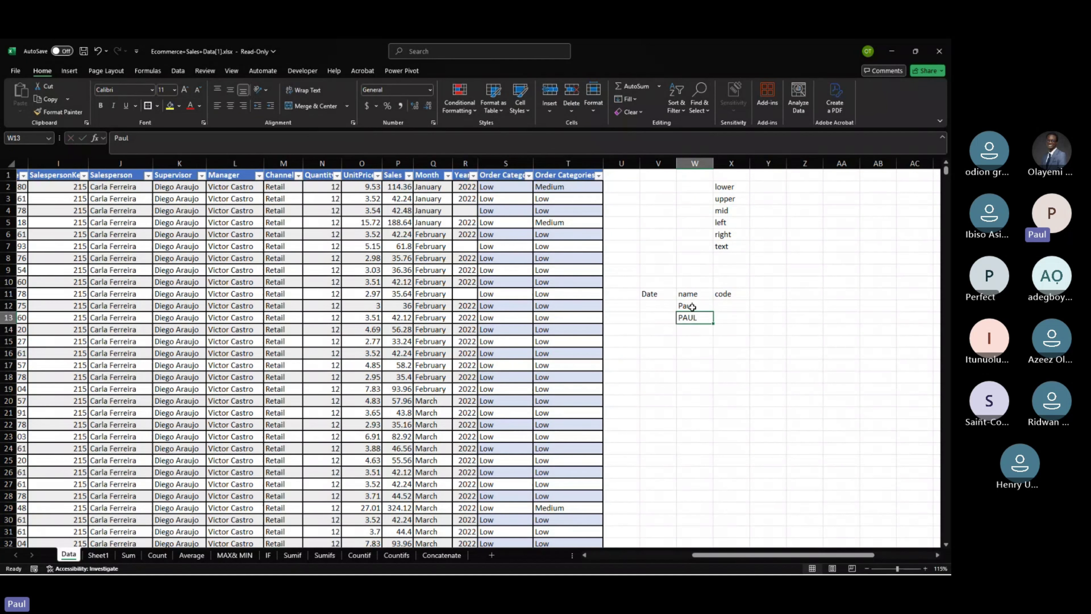
type("S")
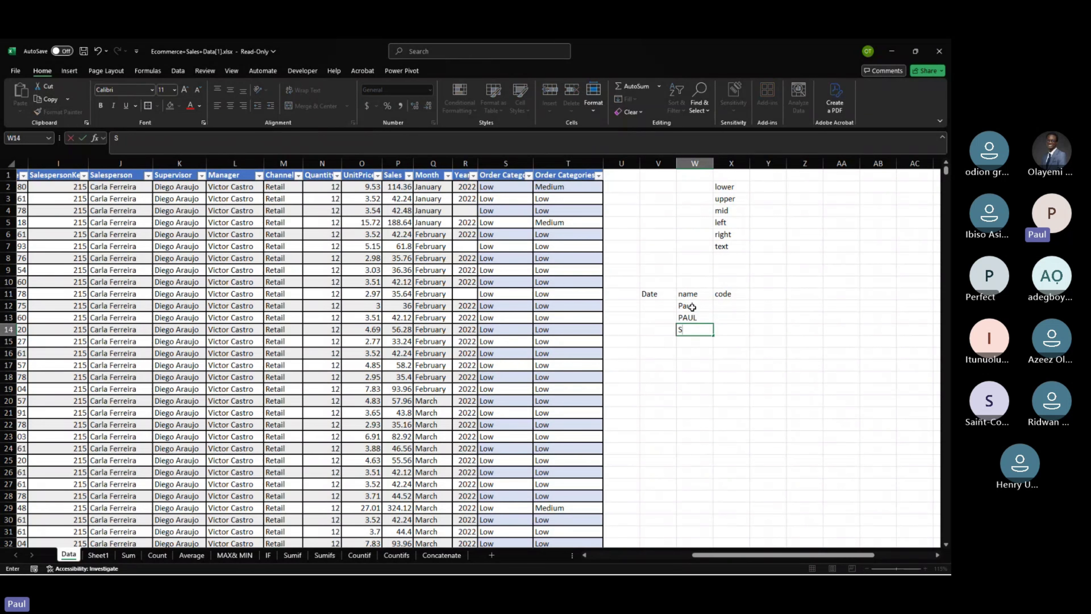
type("As")
key("BackSpace")
type("mson")
key("Return")
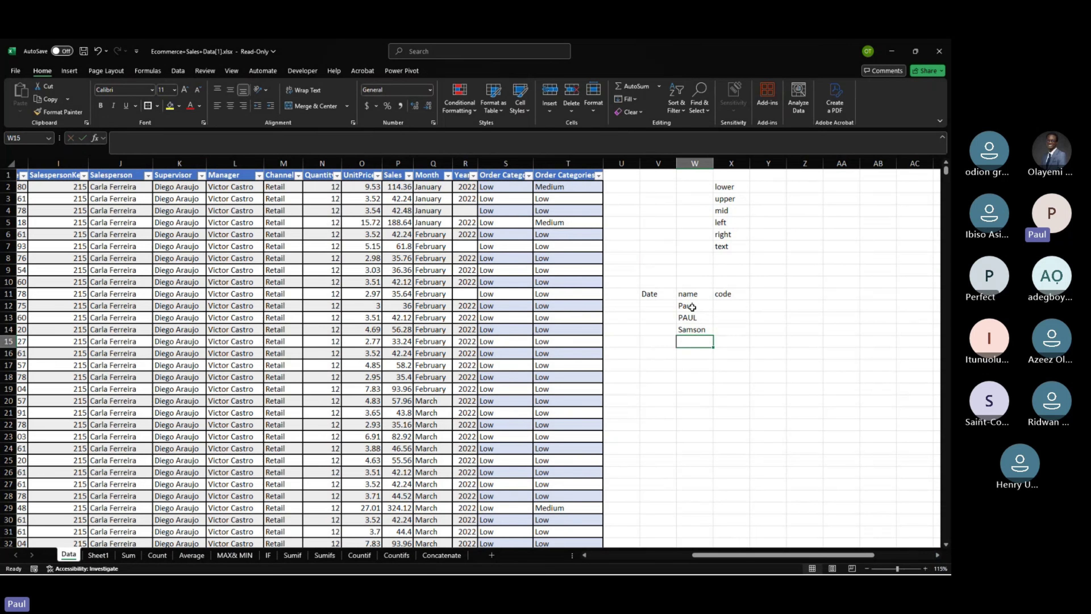
left_click_drag(691, 306, 694, 331)
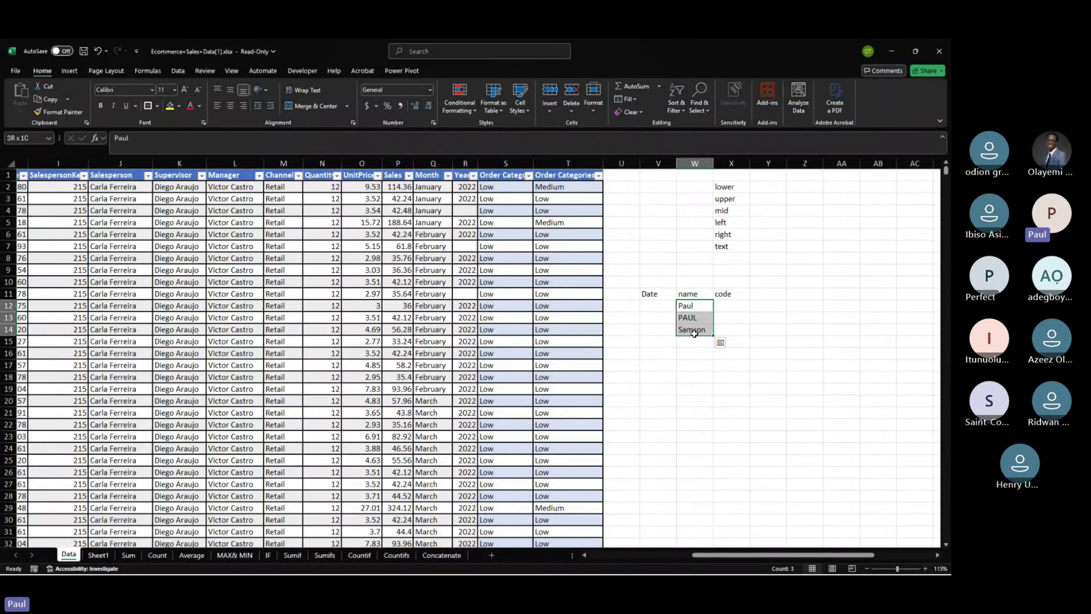
left_click(687, 305)
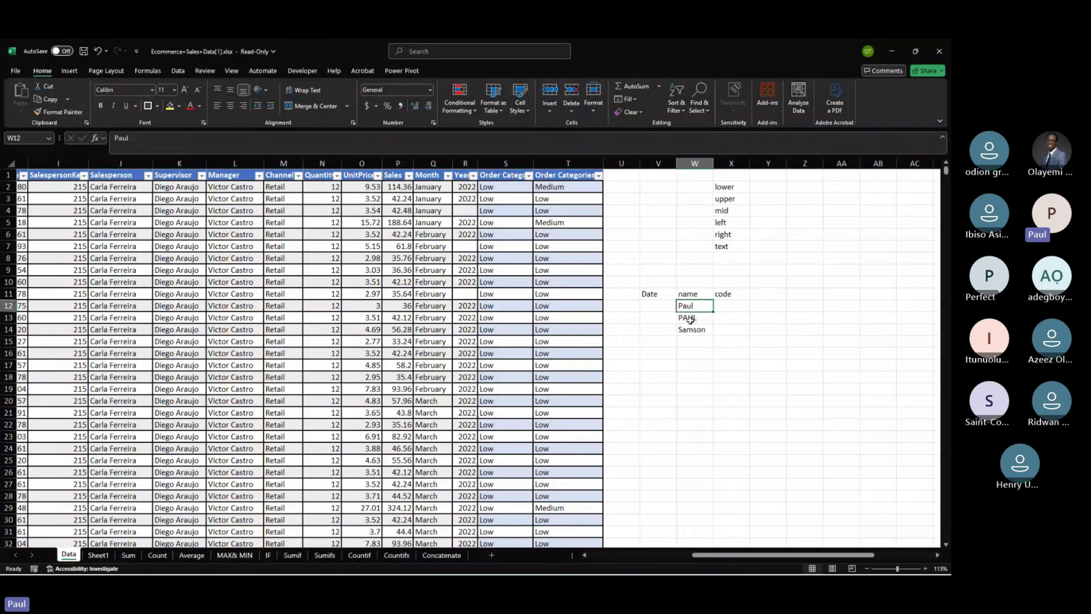
left_click(689, 319)
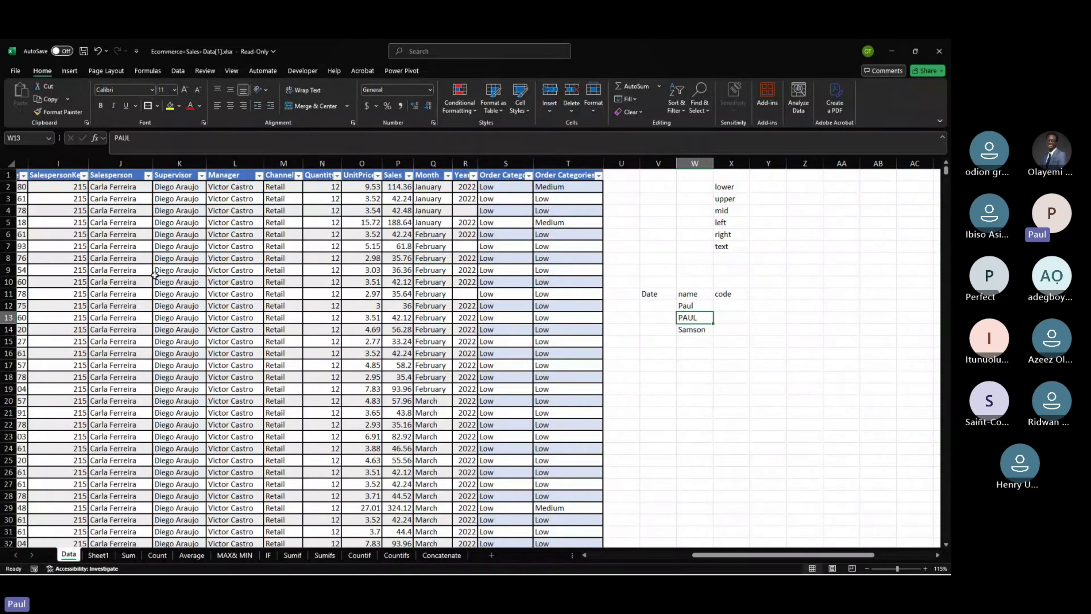
scroll(154, 275, "left", 5)
scroll(155, 275, "right", 8)
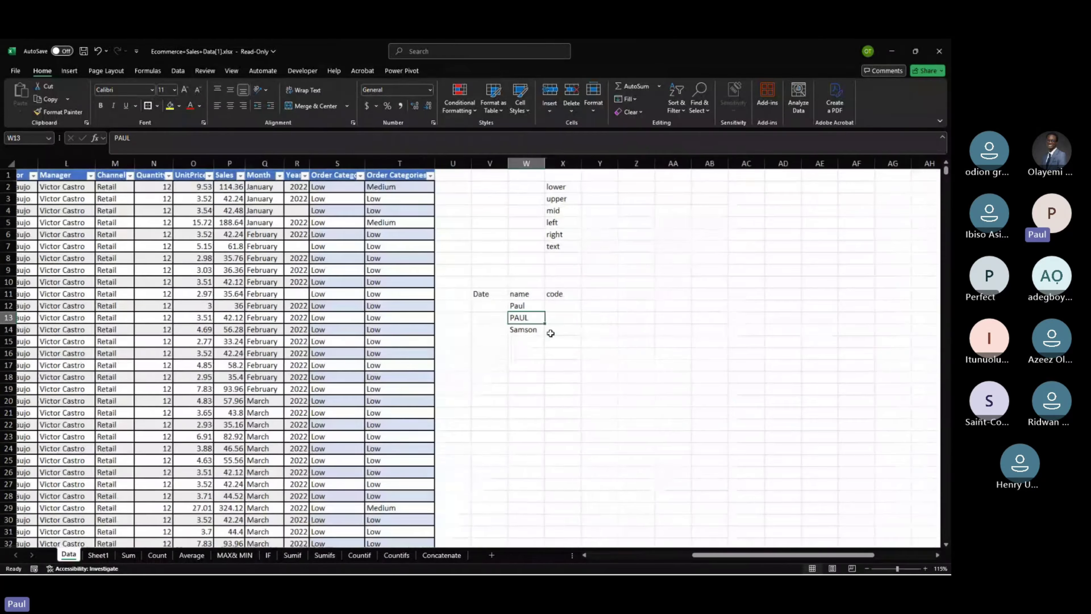
left_click(551, 333)
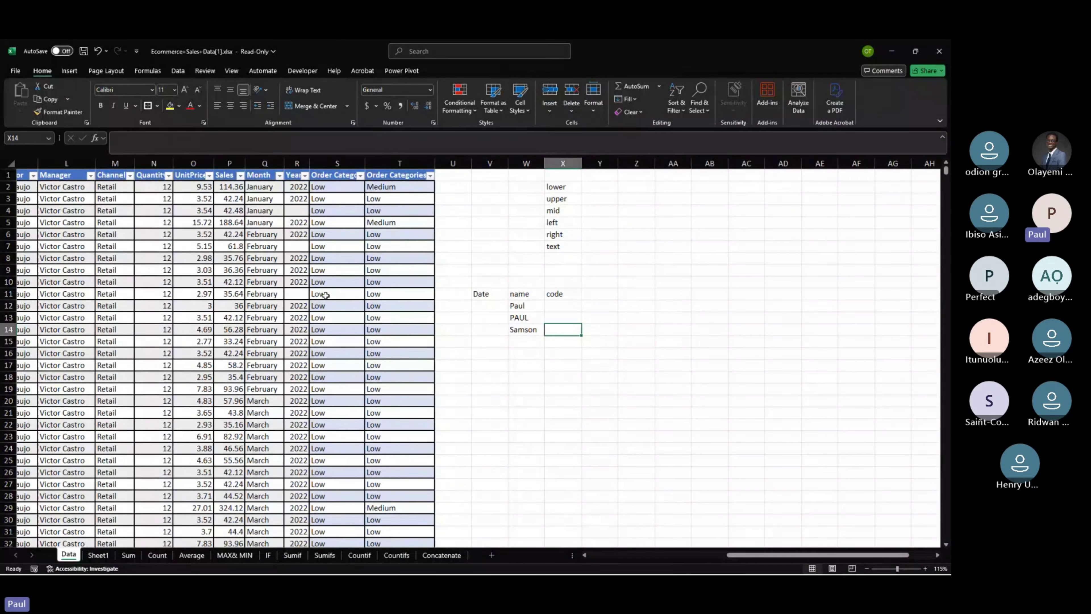
Examine the distinct values in the sales table's Quantity filter list without applying a filter.
scroll(300, 284, "left", 3)
left_click(236, 266)
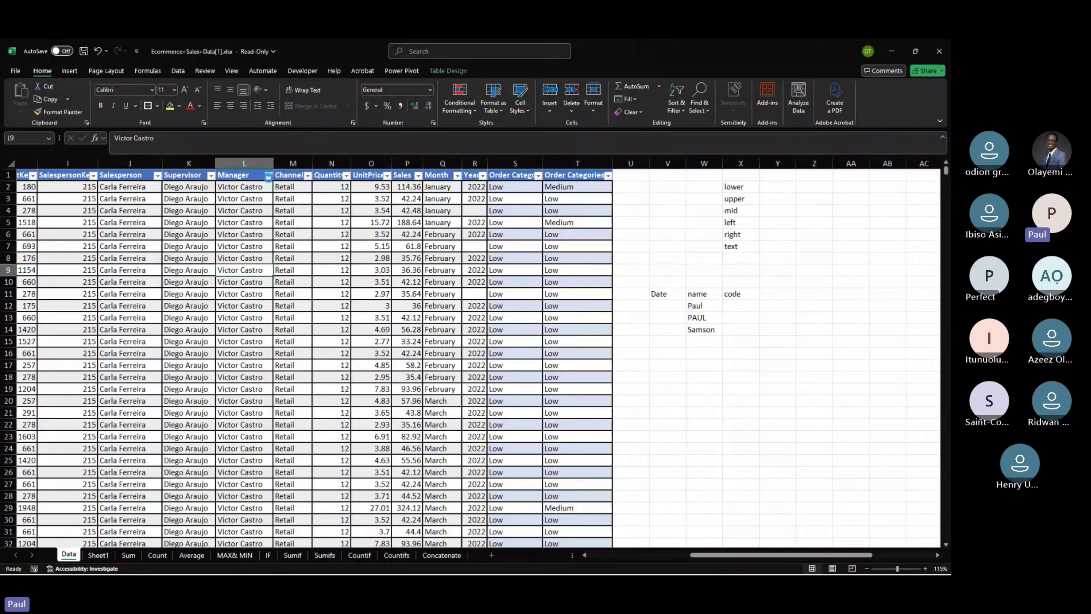
left_click(268, 175)
left_click(347, 176)
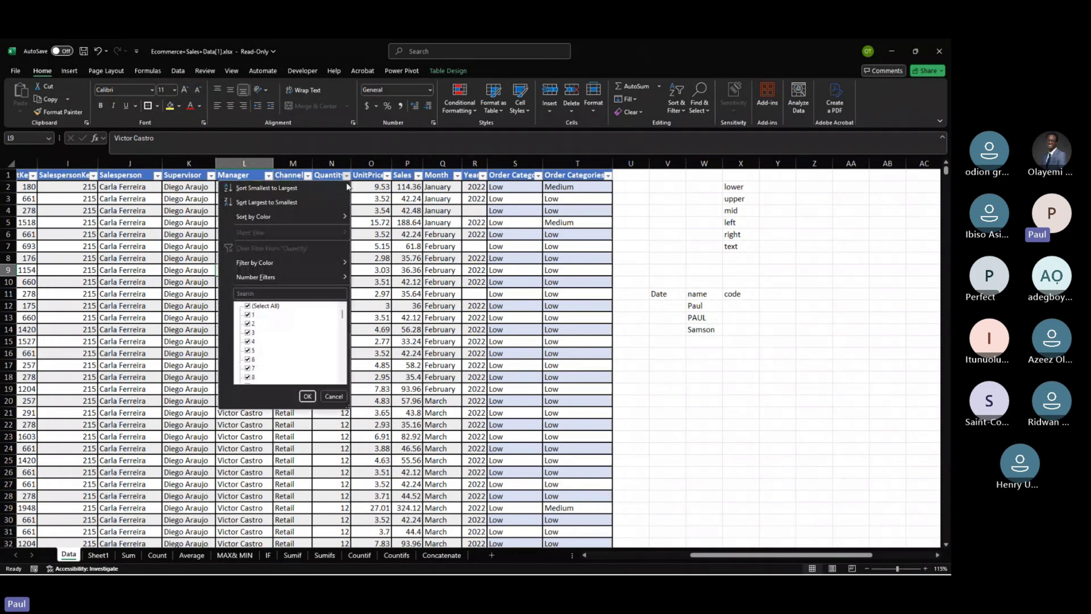
scroll(276, 345, "down", 5)
scroll(276, 346, "down", 5)
scroll(276, 346, "down", 5)
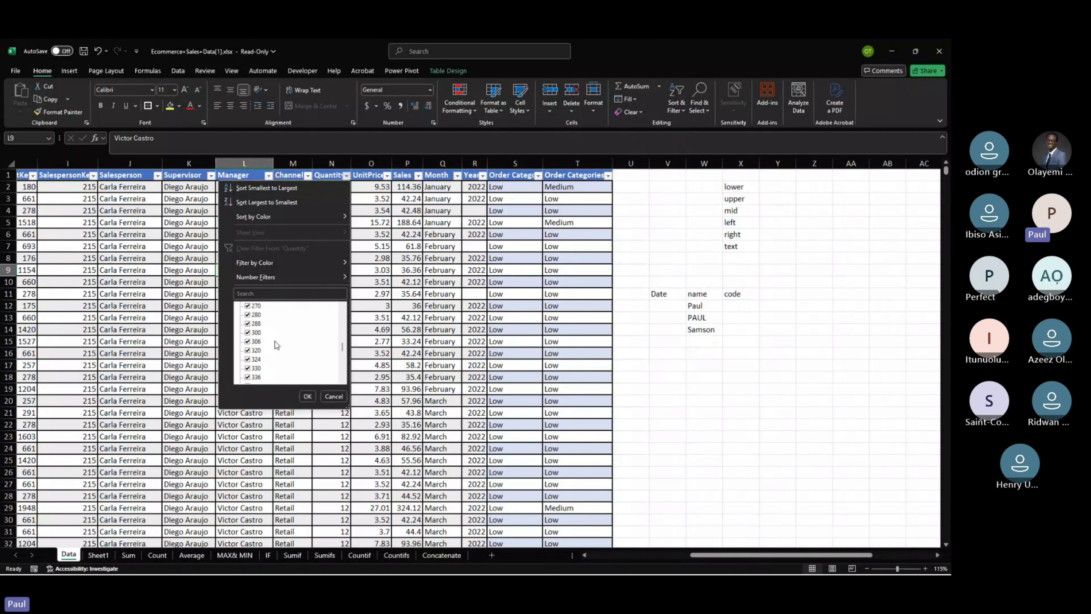
scroll(276, 346, "down", 5)
scroll(276, 345, "down", 3)
left_click(766, 300)
scroll(763, 298, "right", 6)
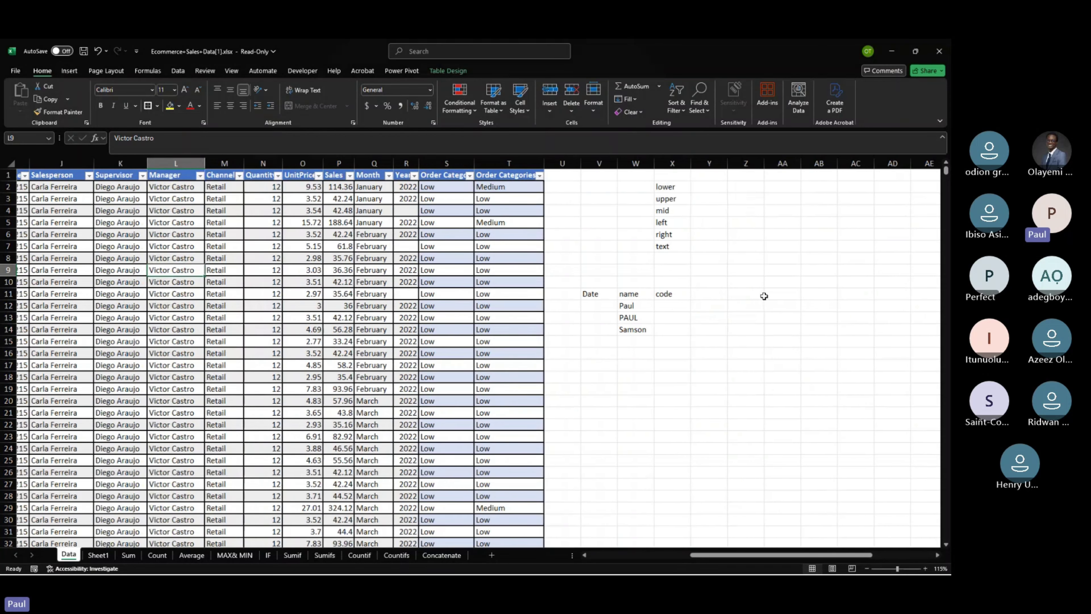
Enter 40 in cell AD4, in the empty area beyond the function list.
left_click(427, 209)
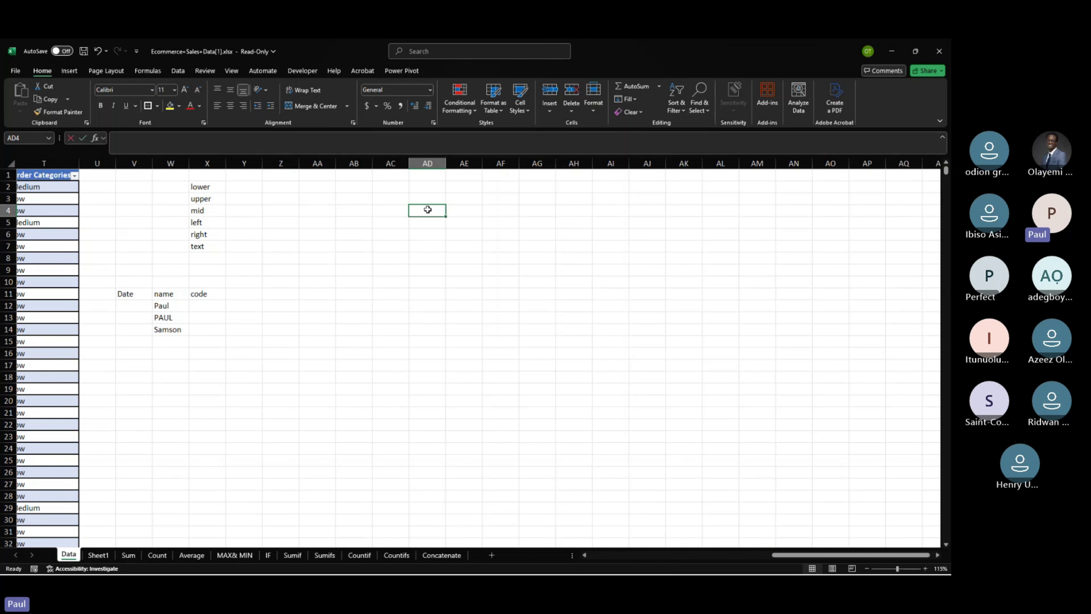
type("40")
key("Return")
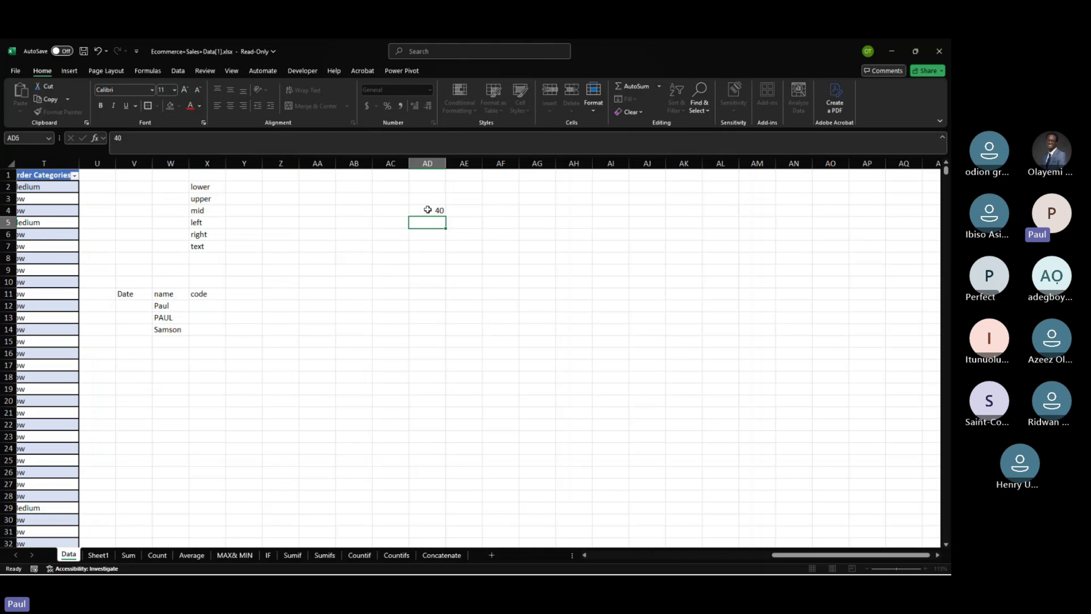
Inspect the values in the sales table's UnitPrice filter list without applying a filter.
scroll(207, 182, "left", 3)
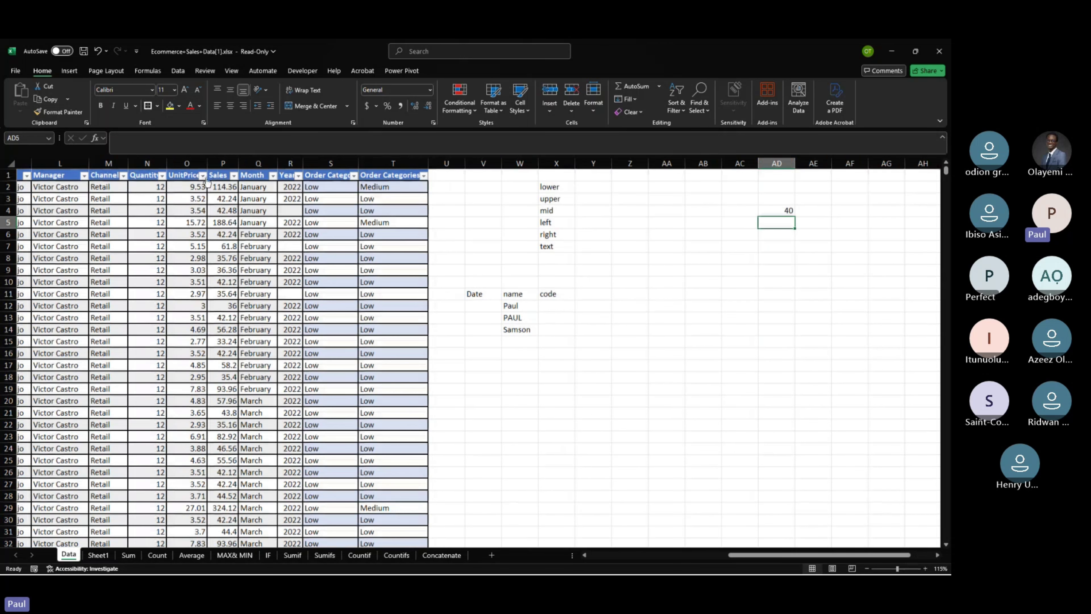
left_click(203, 176)
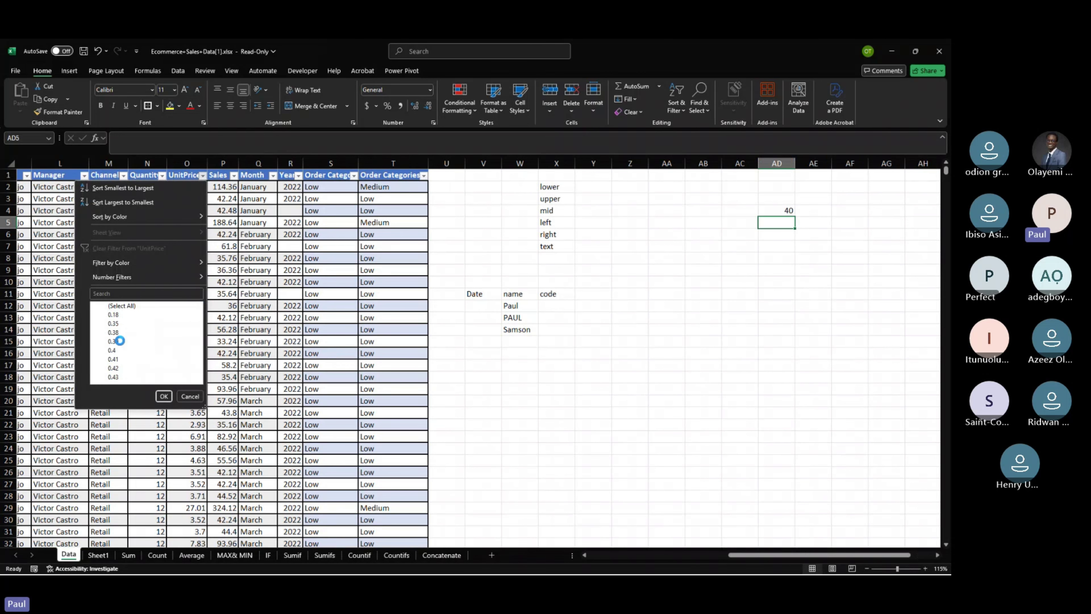
key("Escape")
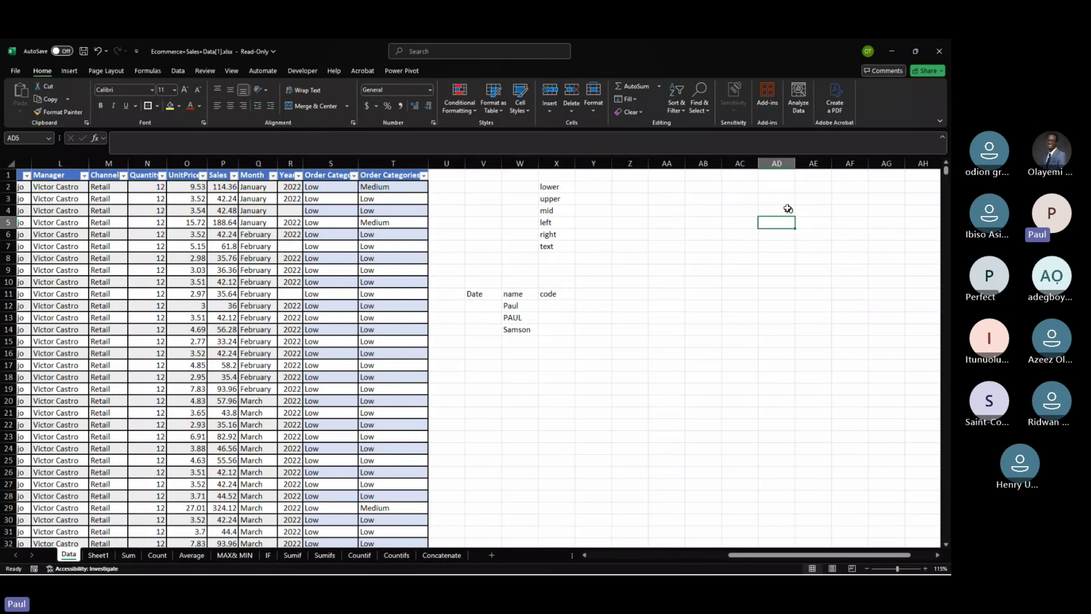
Enter 45 in X12 as the code for the first sample name.
left_click_drag(554, 187, 558, 264)
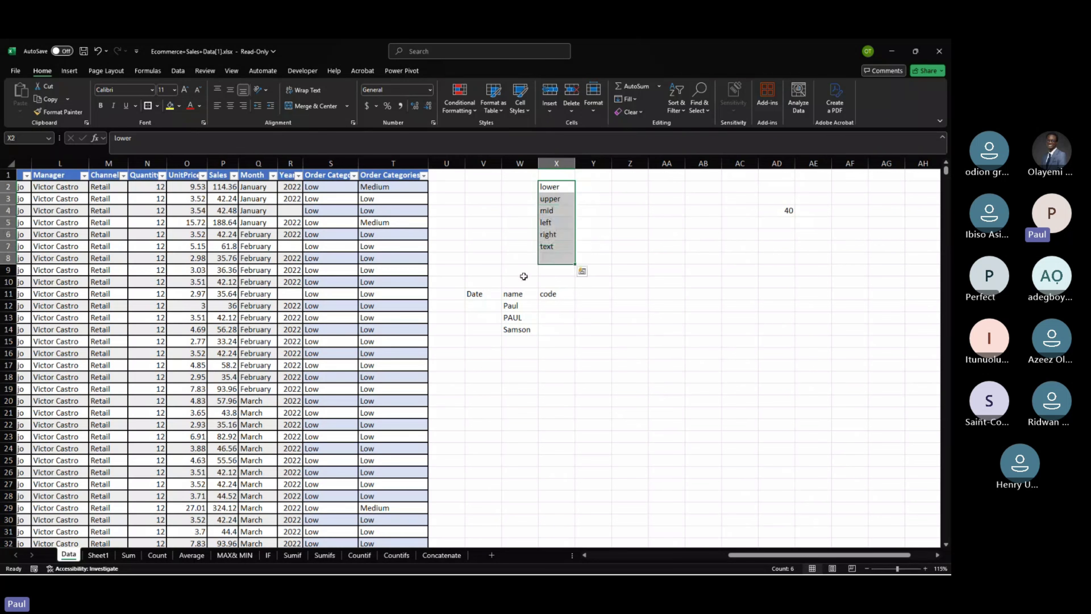
left_click_drag(526, 305, 527, 331)
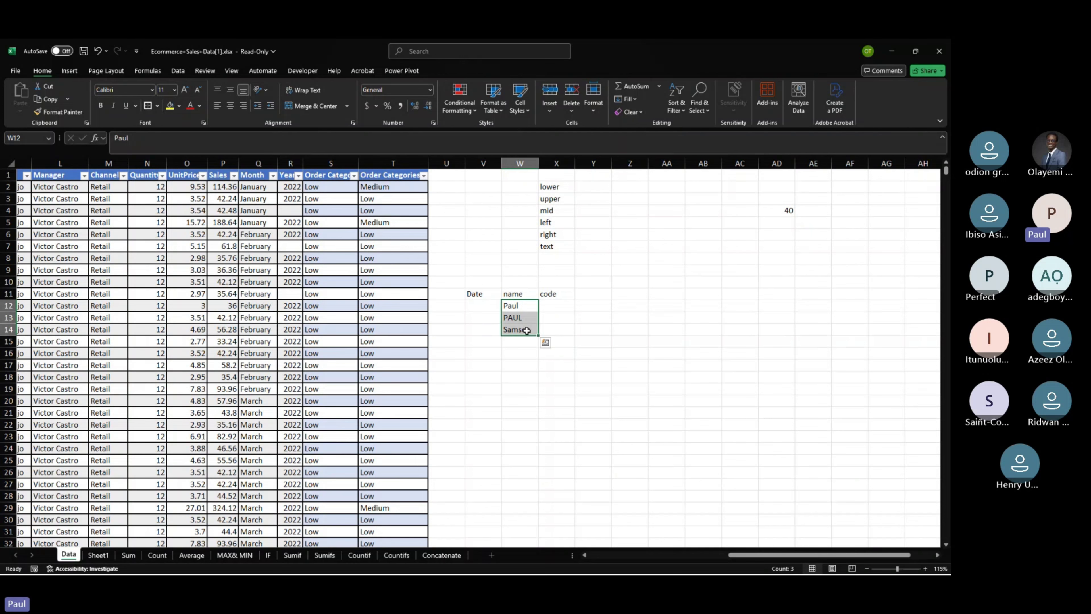
left_click(554, 307)
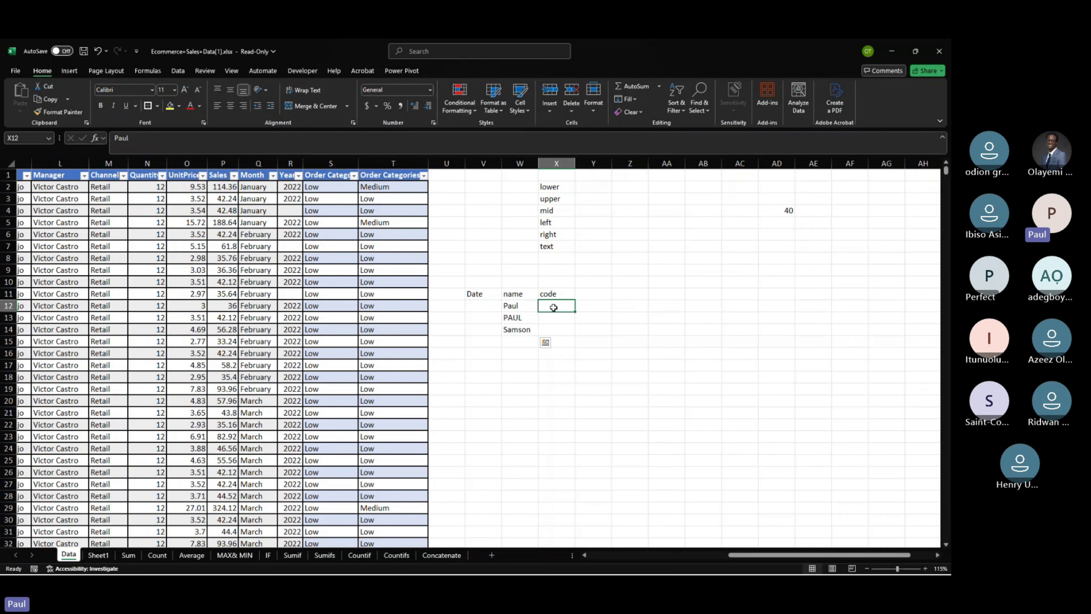
type("45")
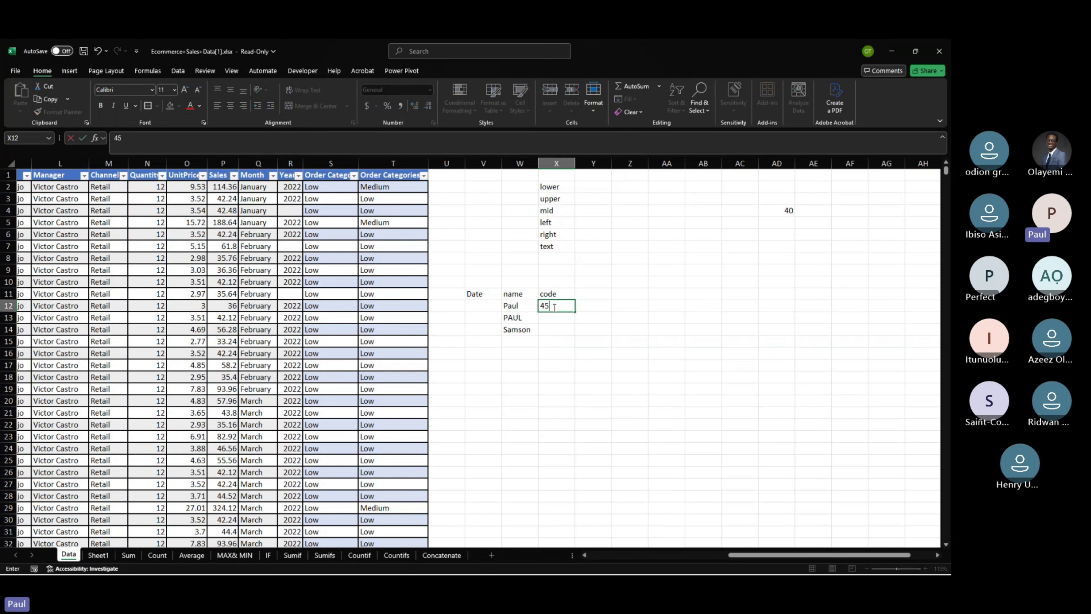
key("Return")
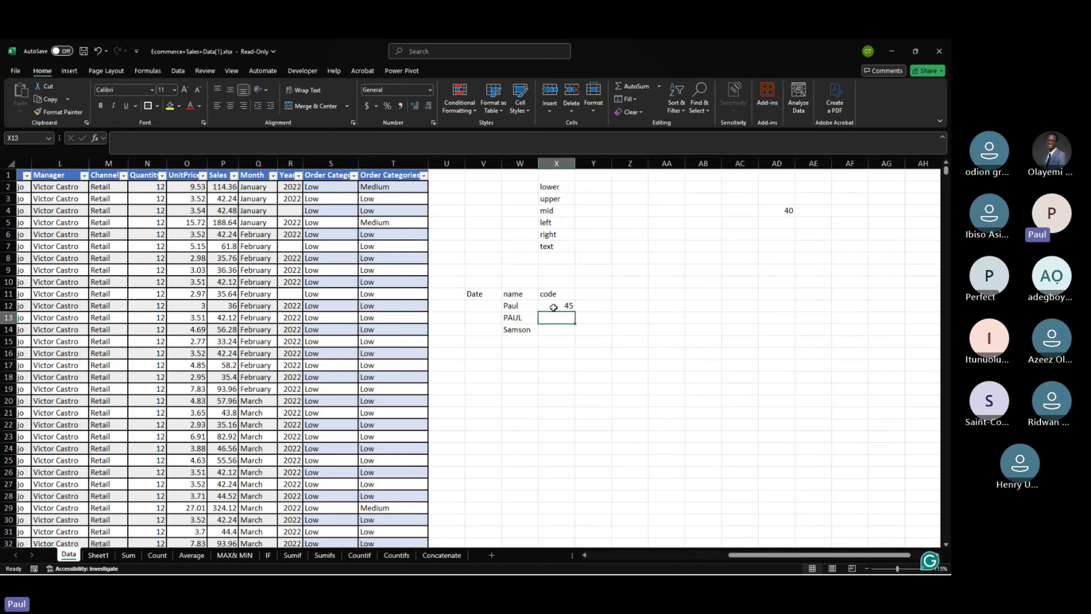
Enter 230 in X13 and 600 in X14 to complete the code column.
type("23-")
key("BackSpace")
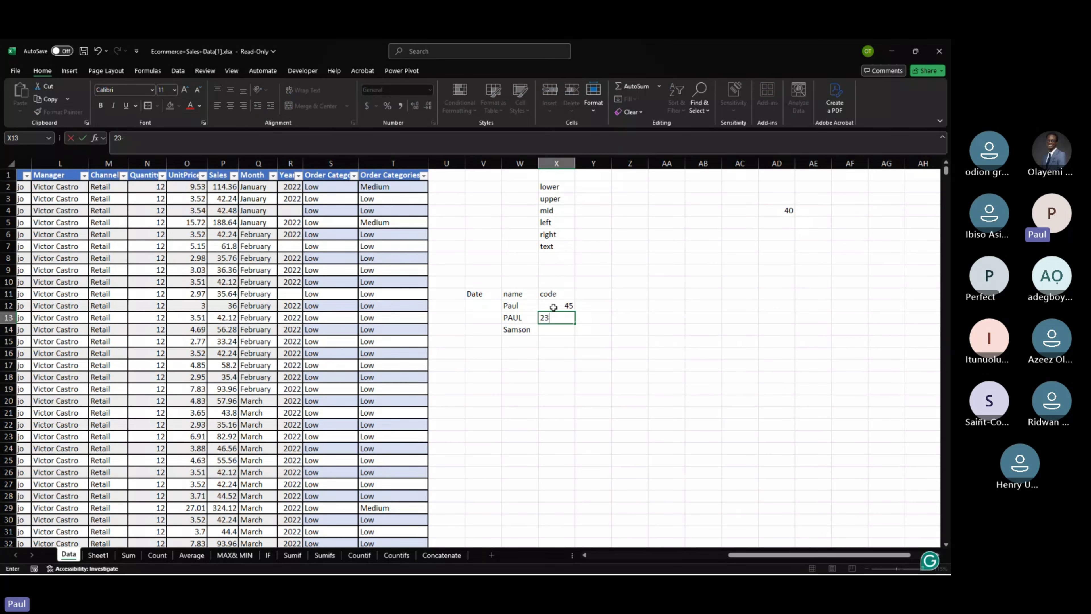
type("0")
key("Return")
type("6")
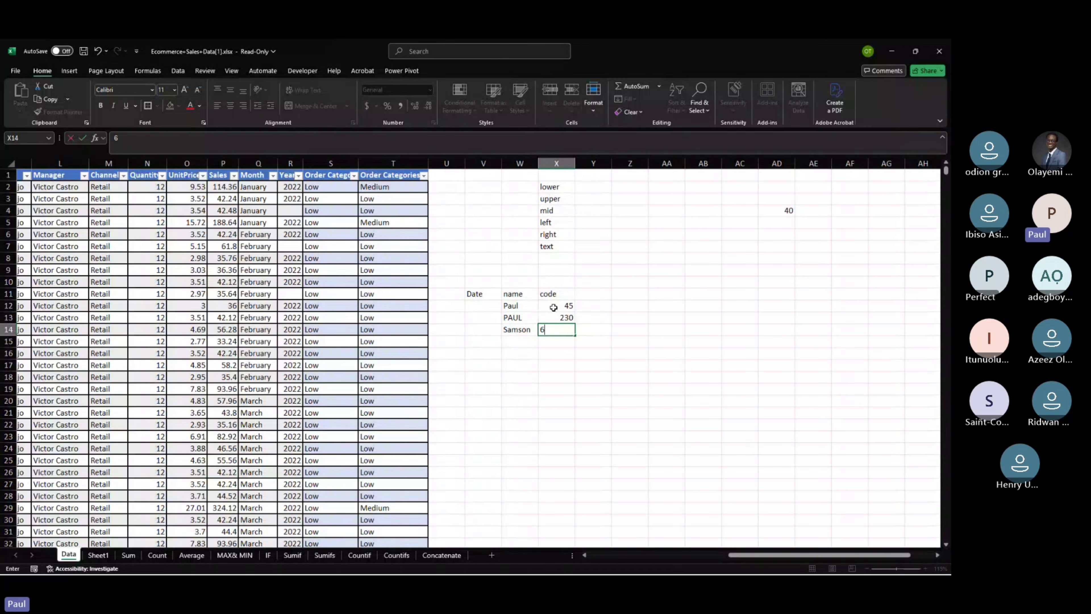
type("--")
key("BackSpace")
key("BackSpace")
type("00")
left_click(558, 351)
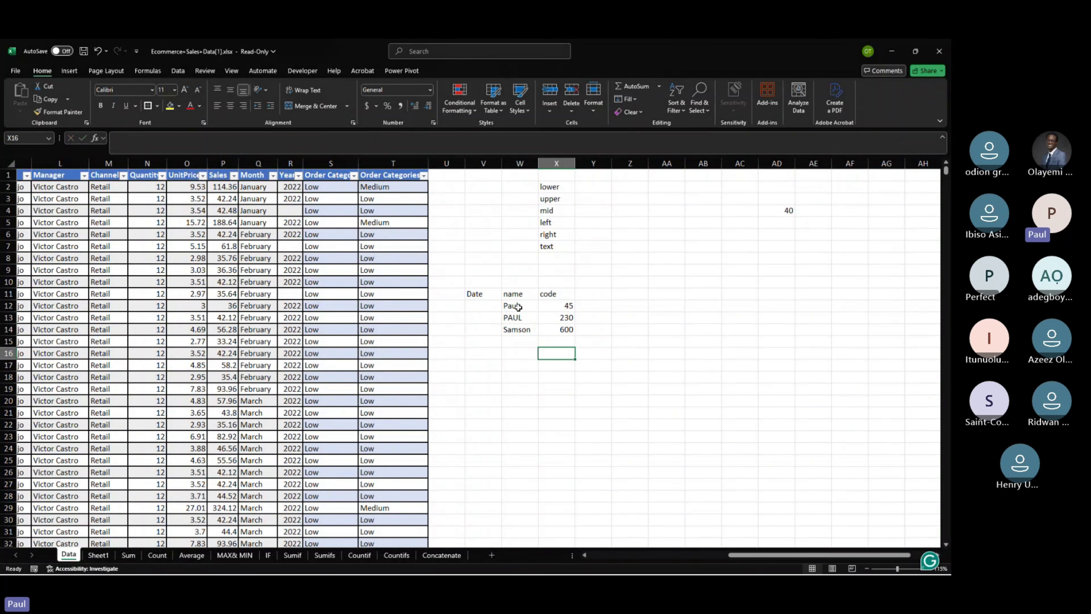
Insert a 2-D stacked column chart from the names and codes in W12:X14.
left_click_drag(518, 306, 566, 330)
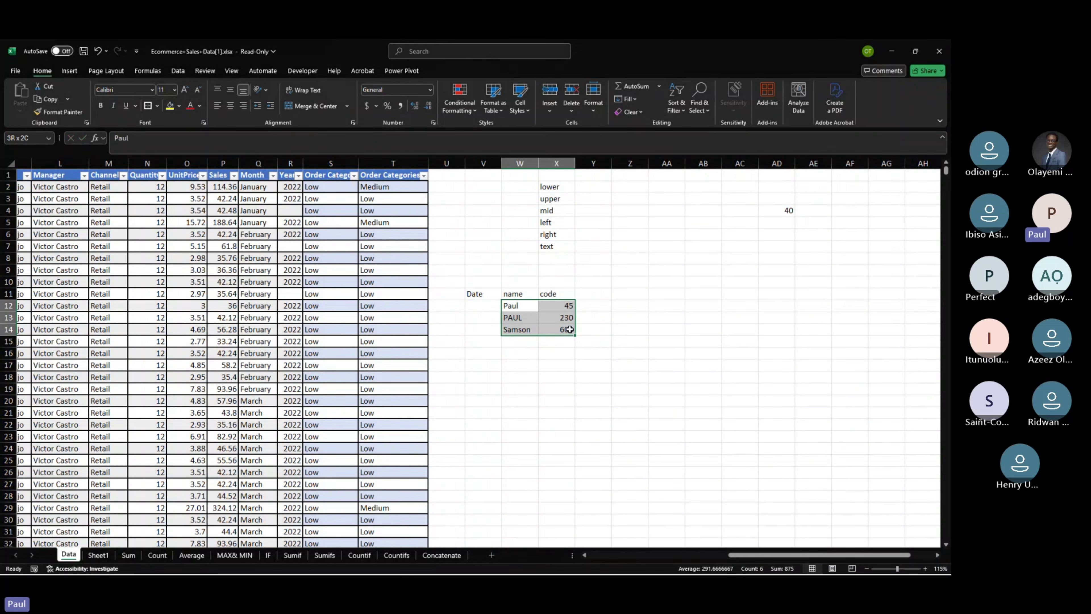
left_click(75, 69)
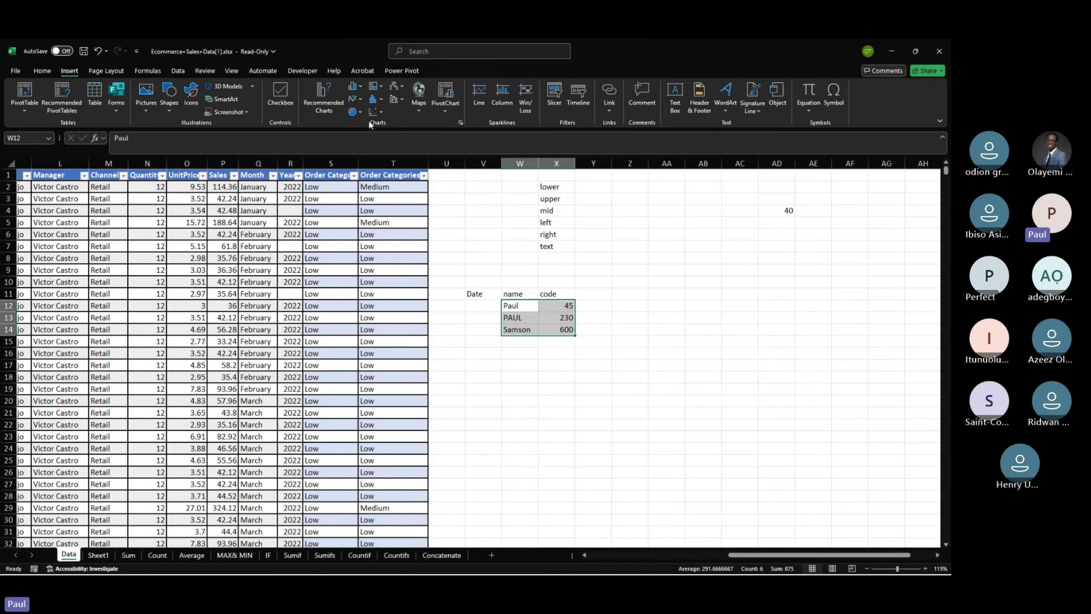
left_click(357, 87)
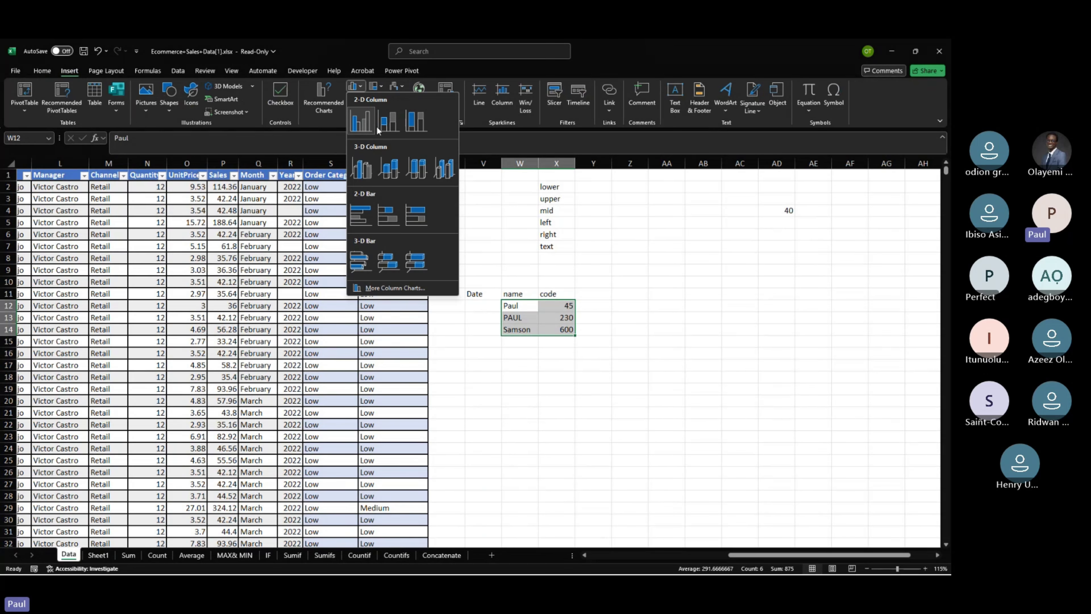
left_click(391, 128)
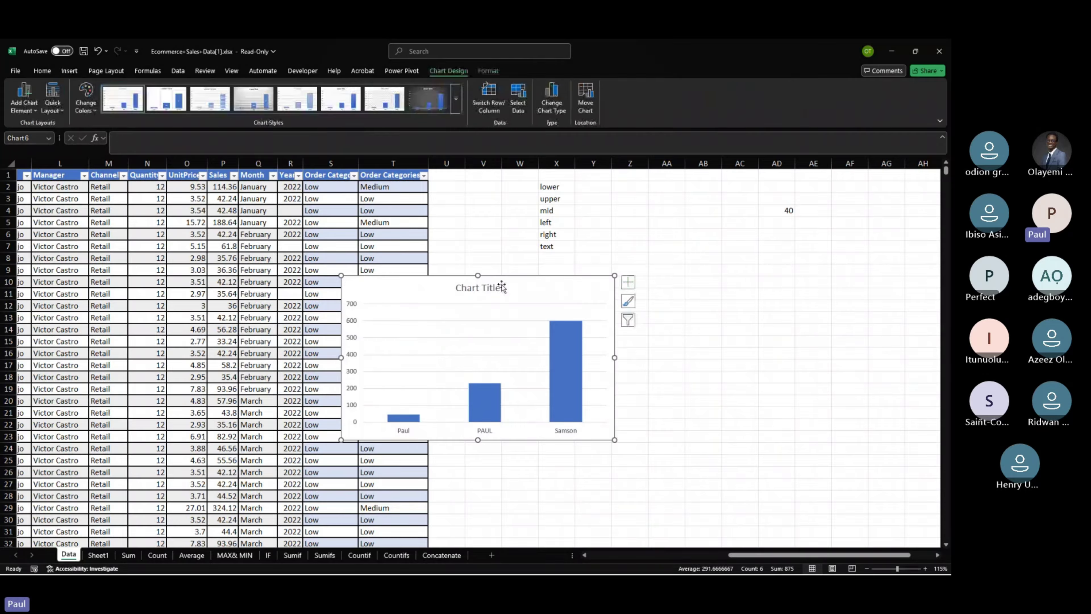
Move the chart off the sales table to below the function list, and narrow it slightly from its left edge.
left_click(477, 287)
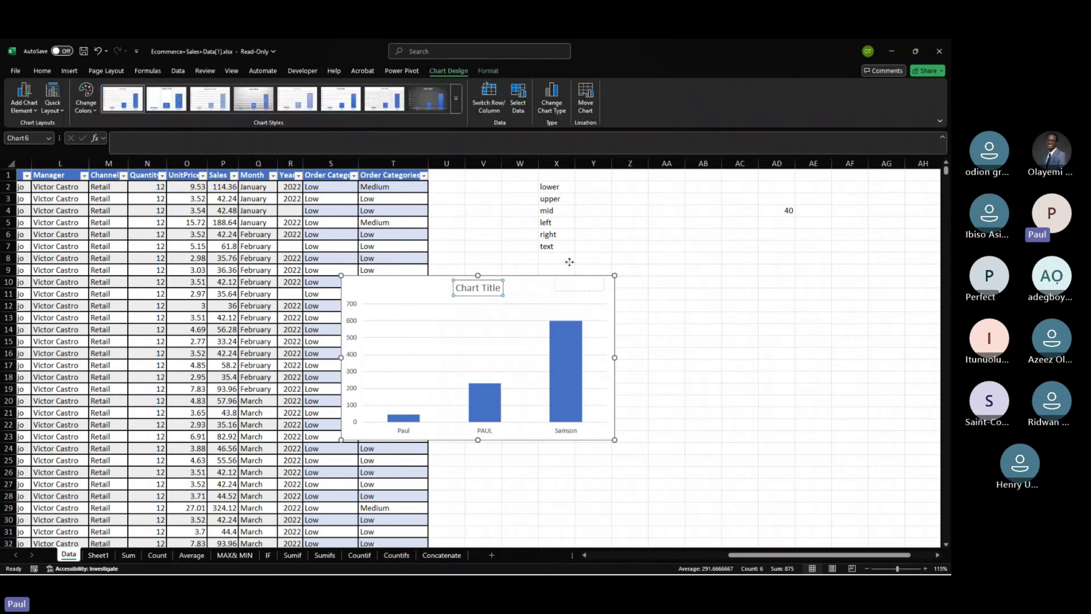
left_click_drag(465, 284, 569, 262)
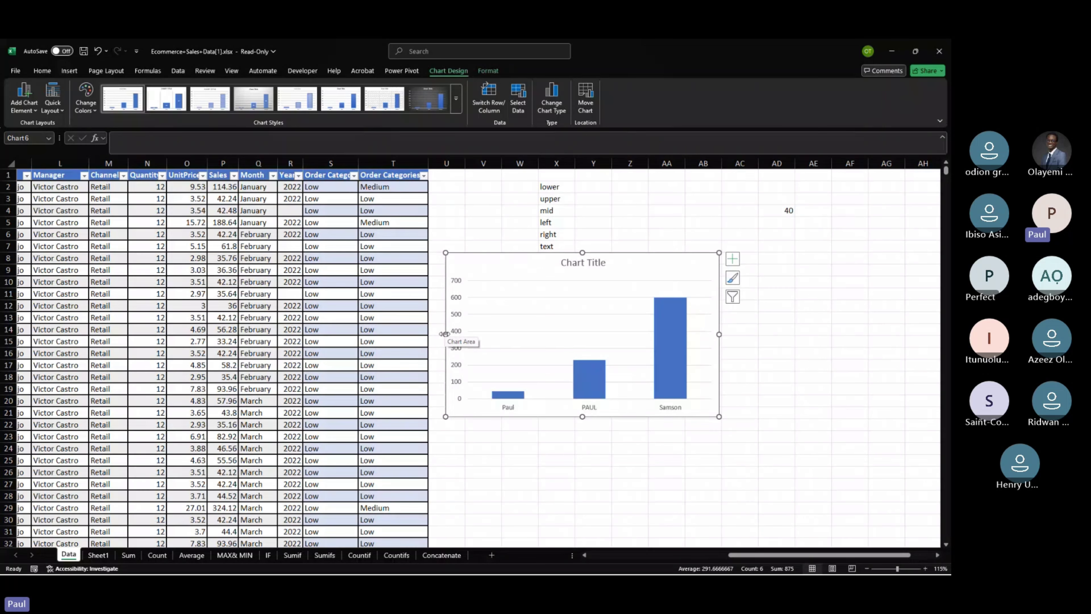
left_click_drag(444, 334, 468, 334)
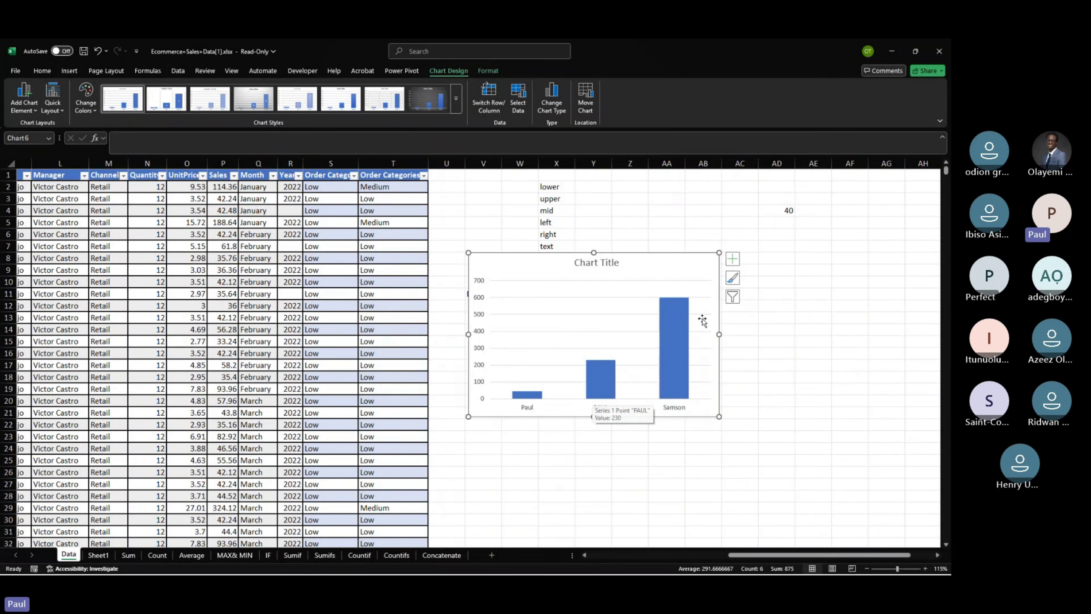
Add data labels to the chart and move it below the name and code table, starting at about row 22.
left_click(732, 258)
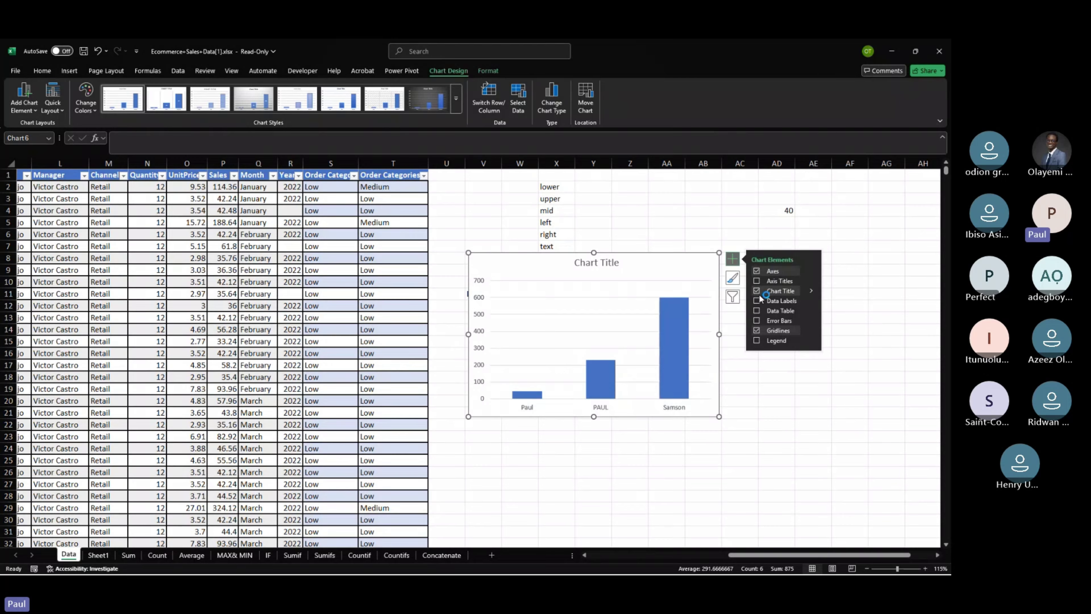
left_click(757, 300)
left_click_drag(684, 251, 671, 422)
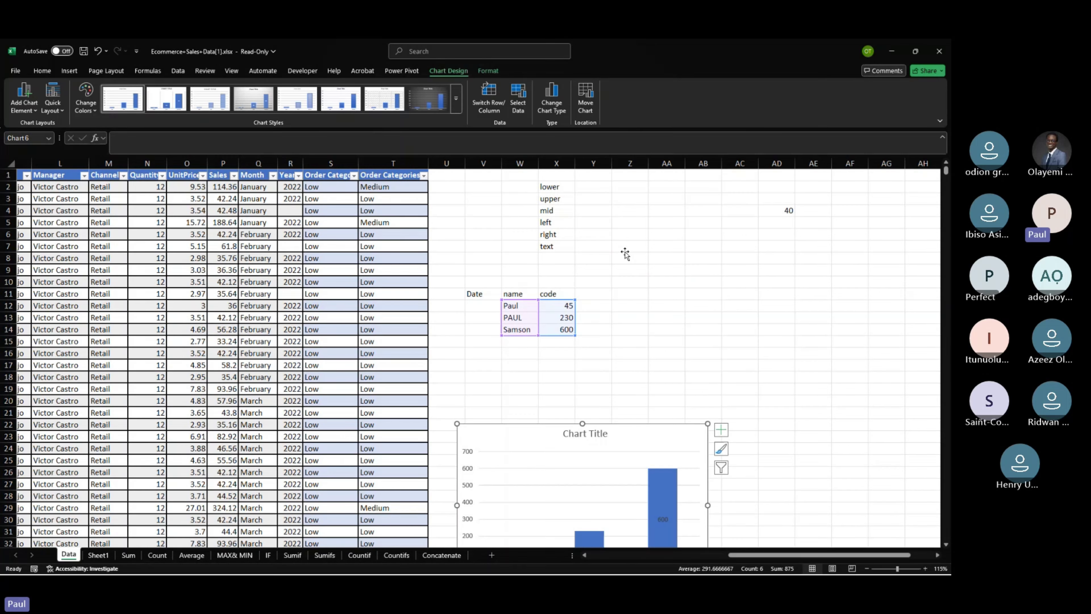
left_click(550, 186)
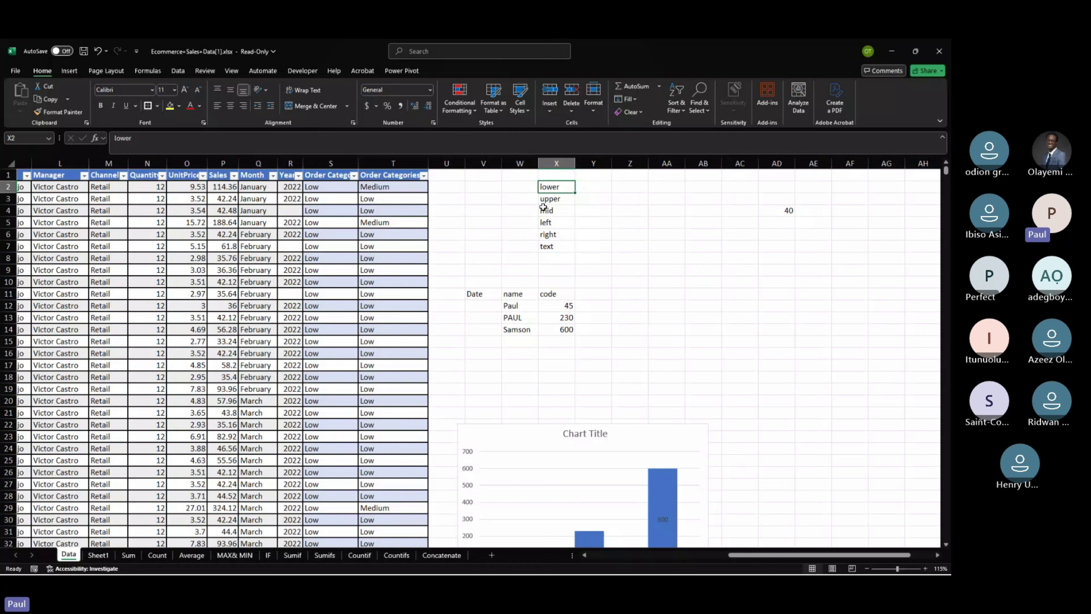
left_click_drag(515, 306, 525, 331)
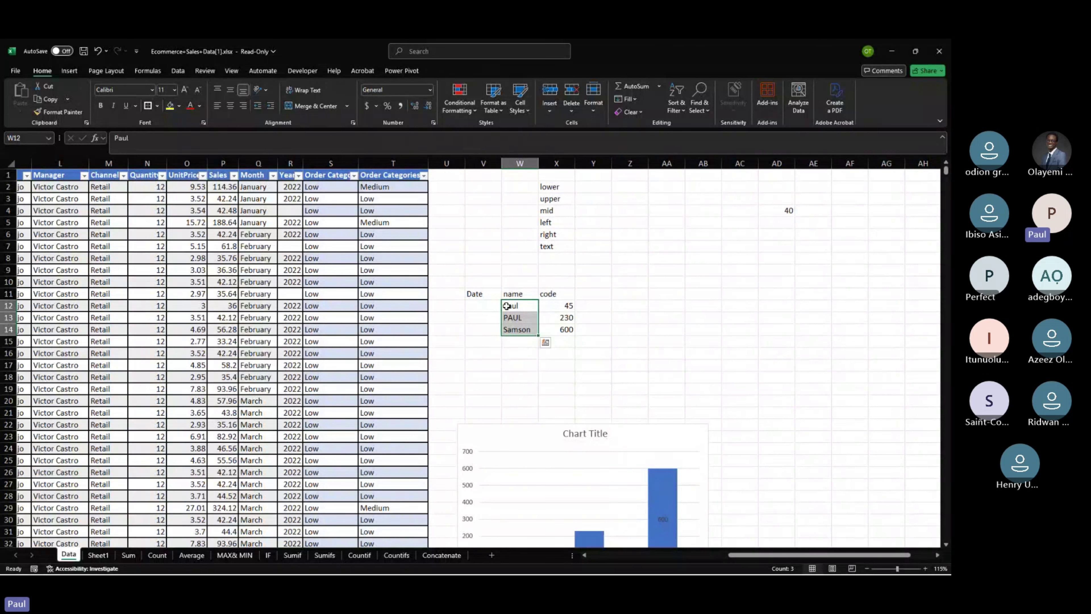
left_click(497, 306)
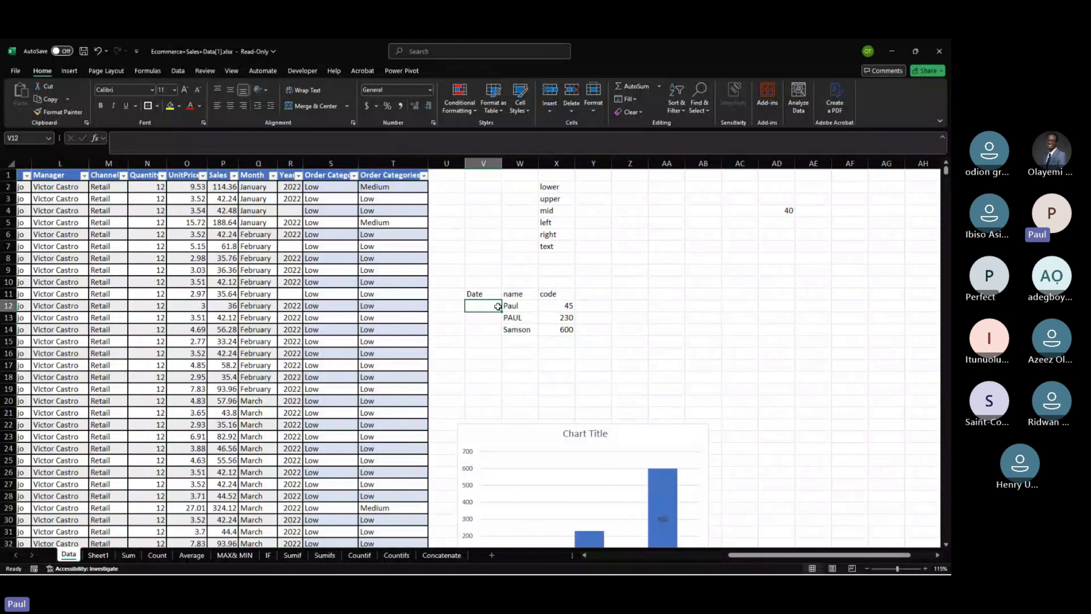
type("=")
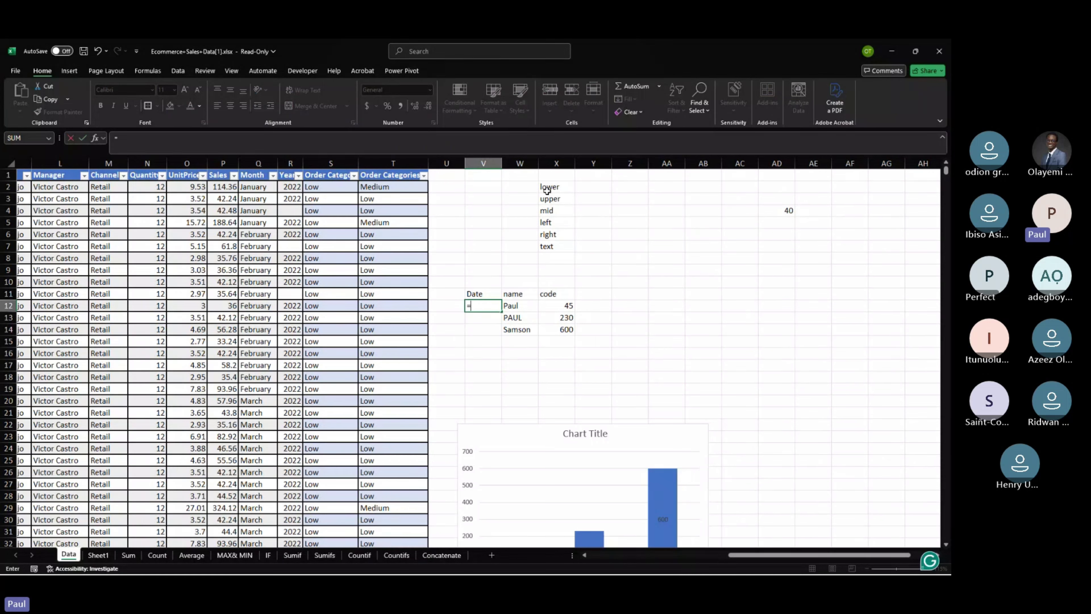
left_click(548, 192)
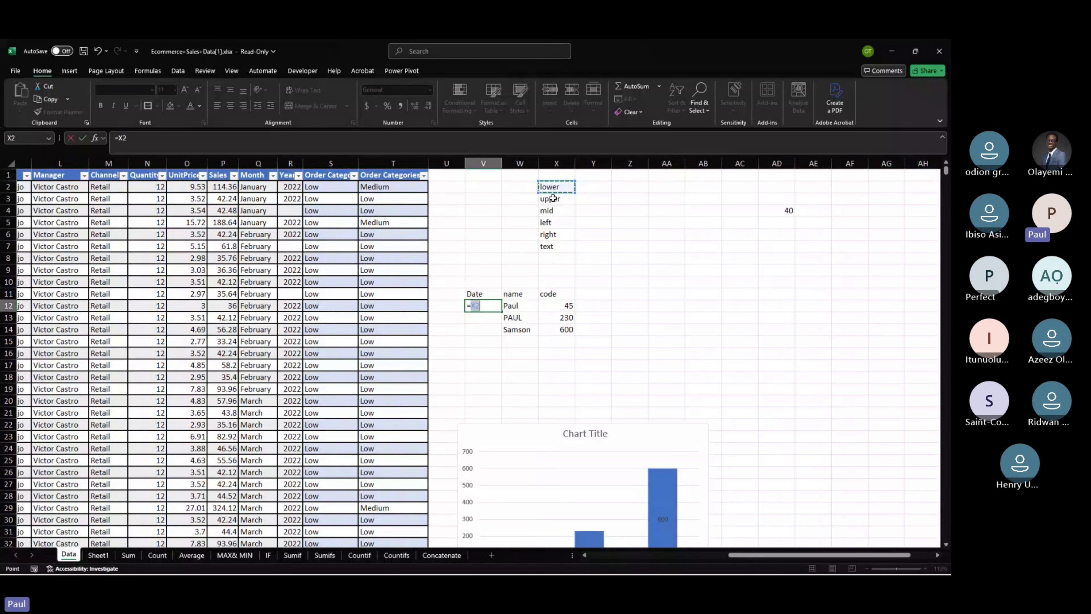
left_click(553, 199)
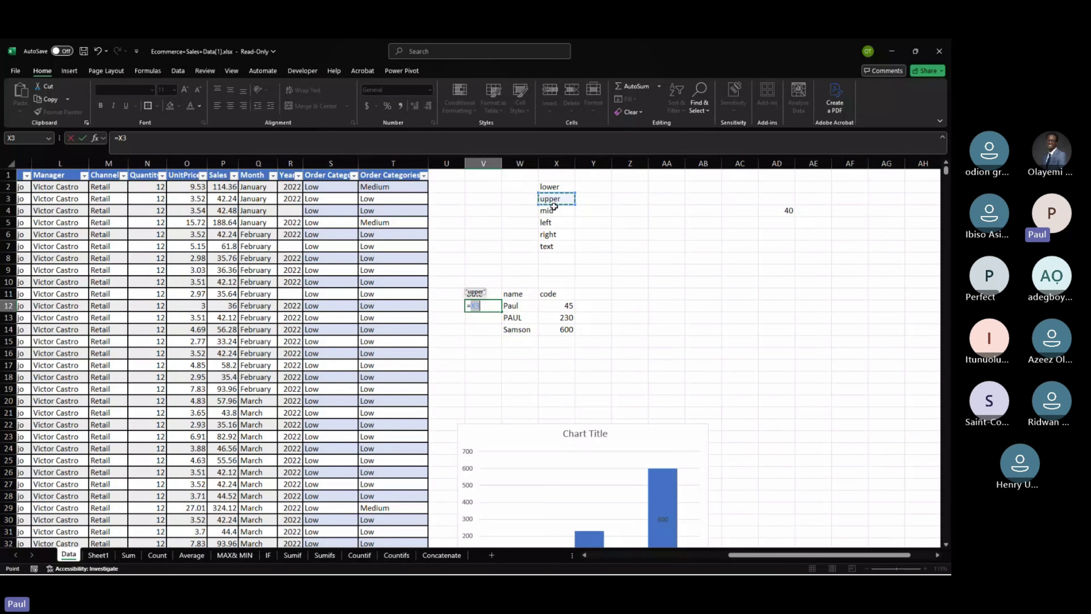
key("Escape")
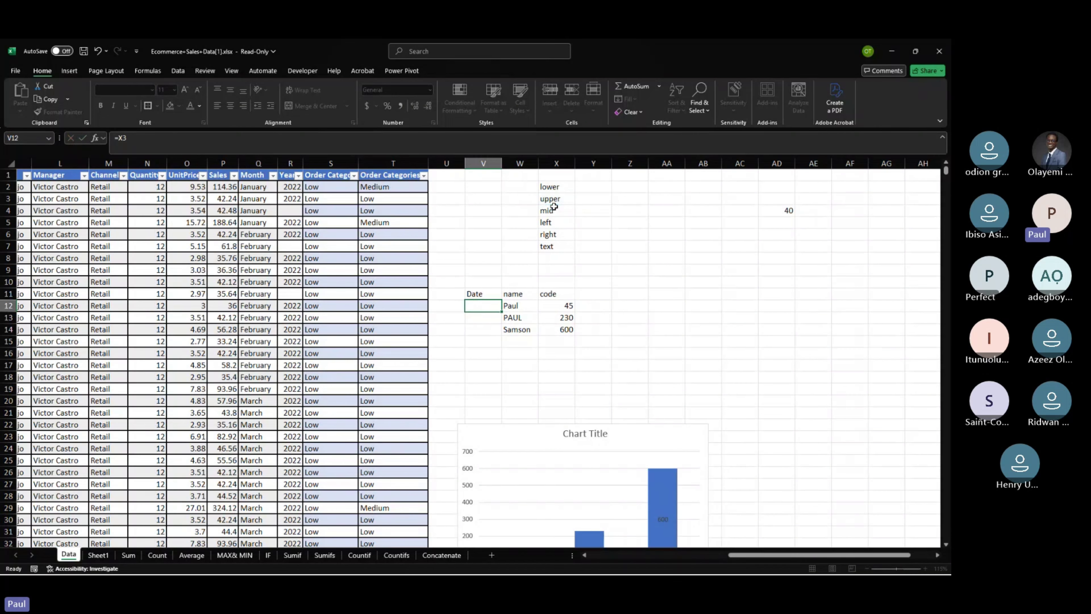
Enter a LOWER formula in V12 that converts the name in W12 to lowercase.
type("=")
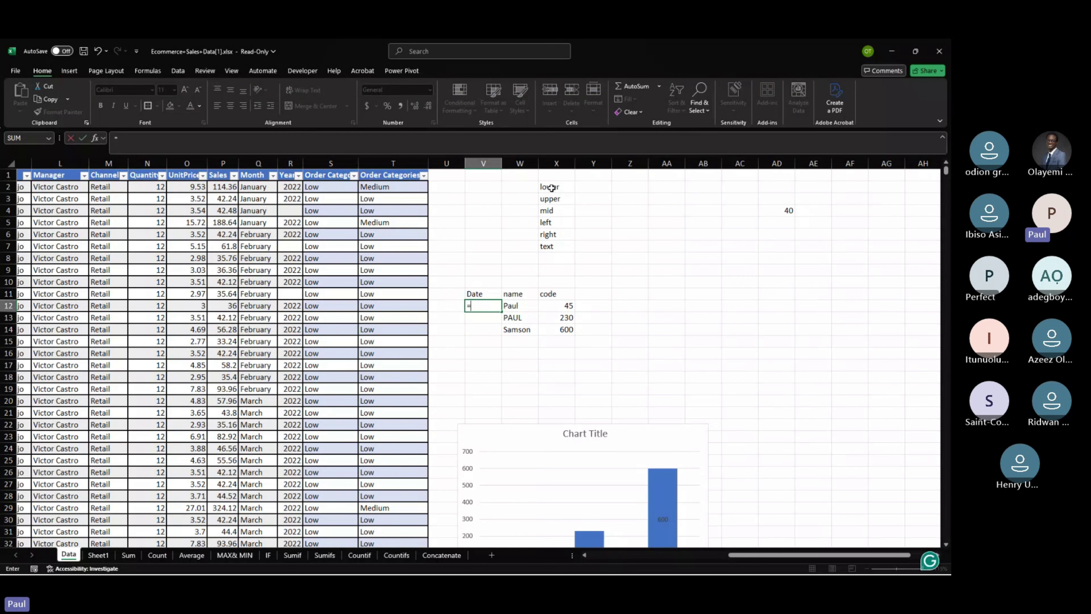
type("lower")
key("Tab")
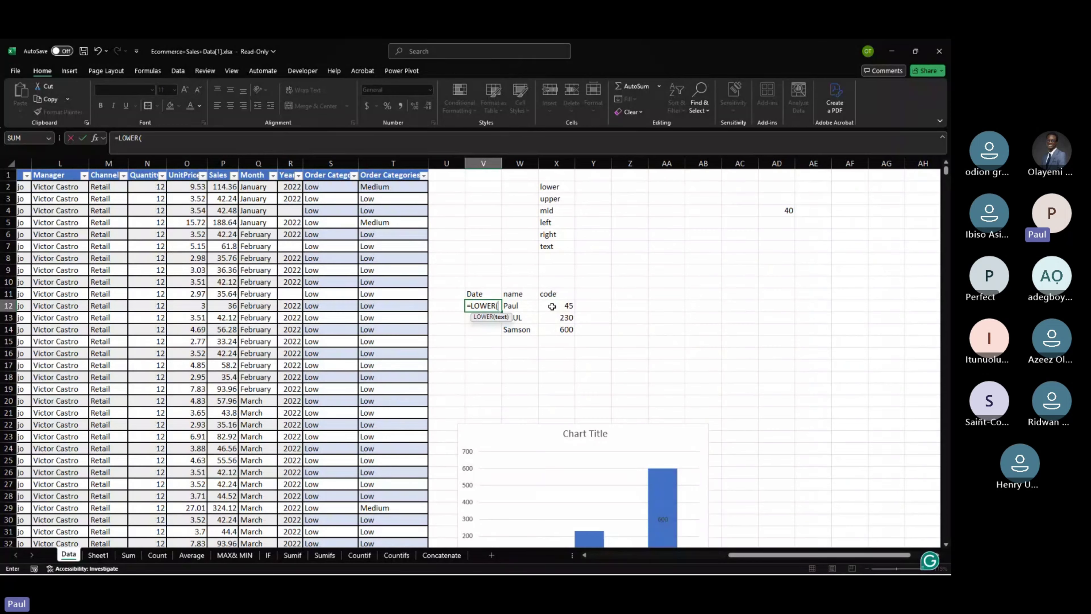
left_click(518, 301)
left_click(518, 302)
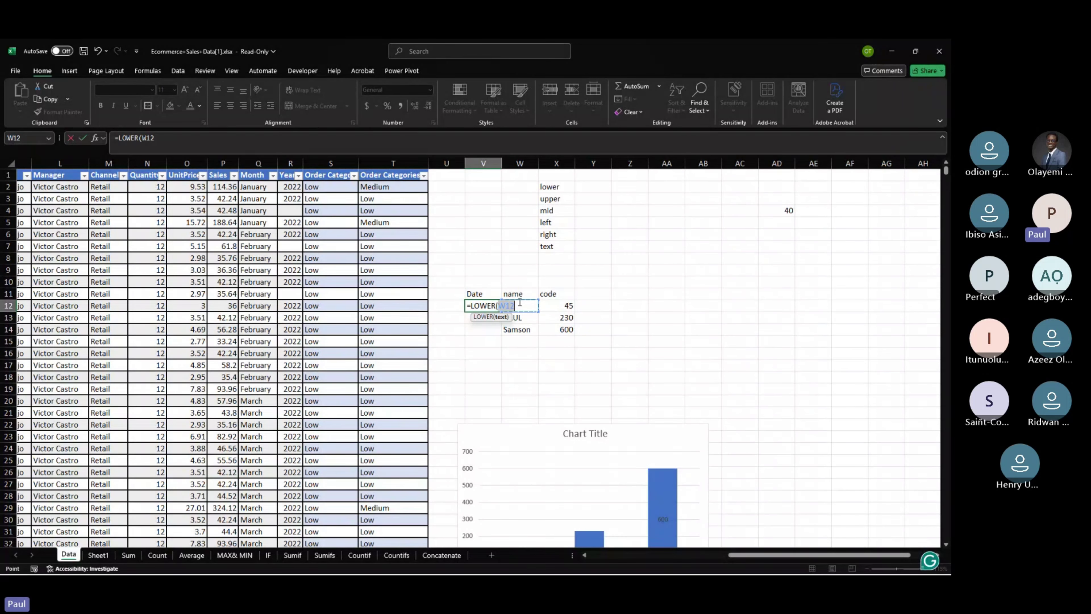
key("Return")
Fill the LOWER formula from V12 down to V14 for the remaining names.
left_click(508, 305)
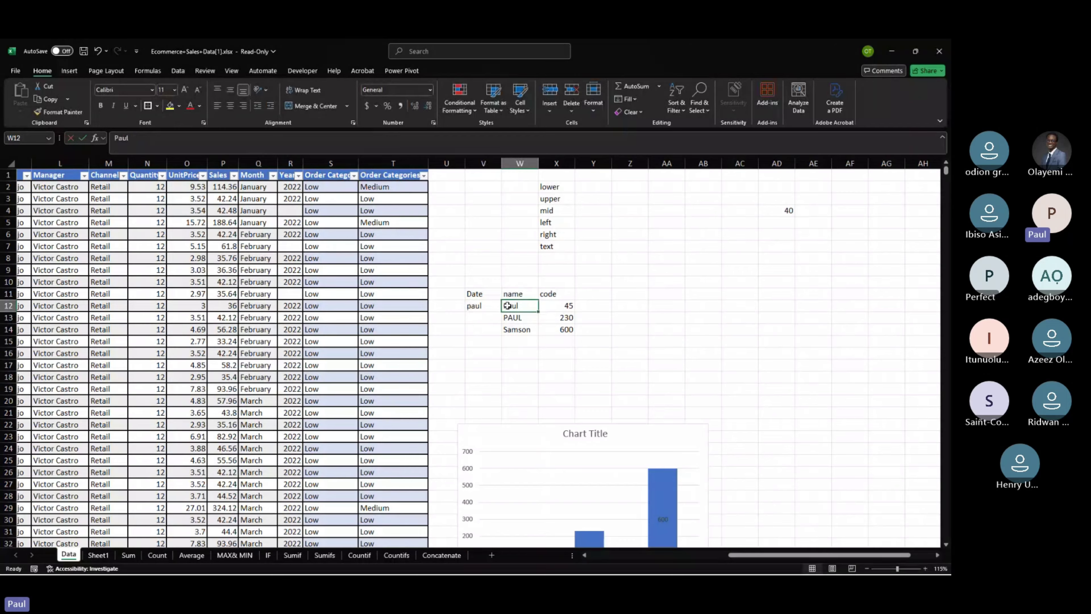
scroll(507, 305, "up", 4)
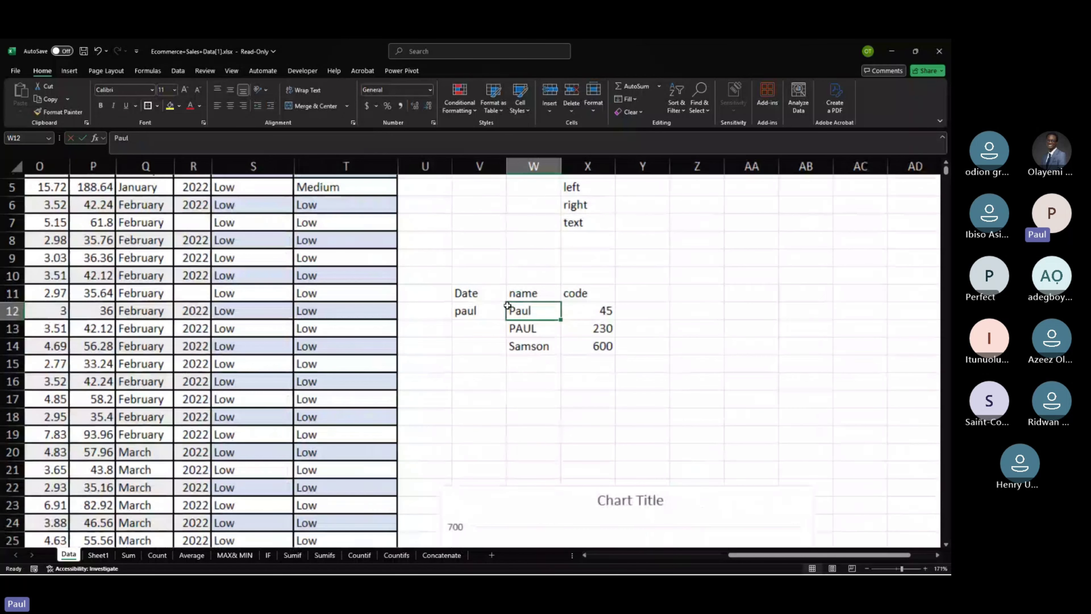
left_click(481, 316)
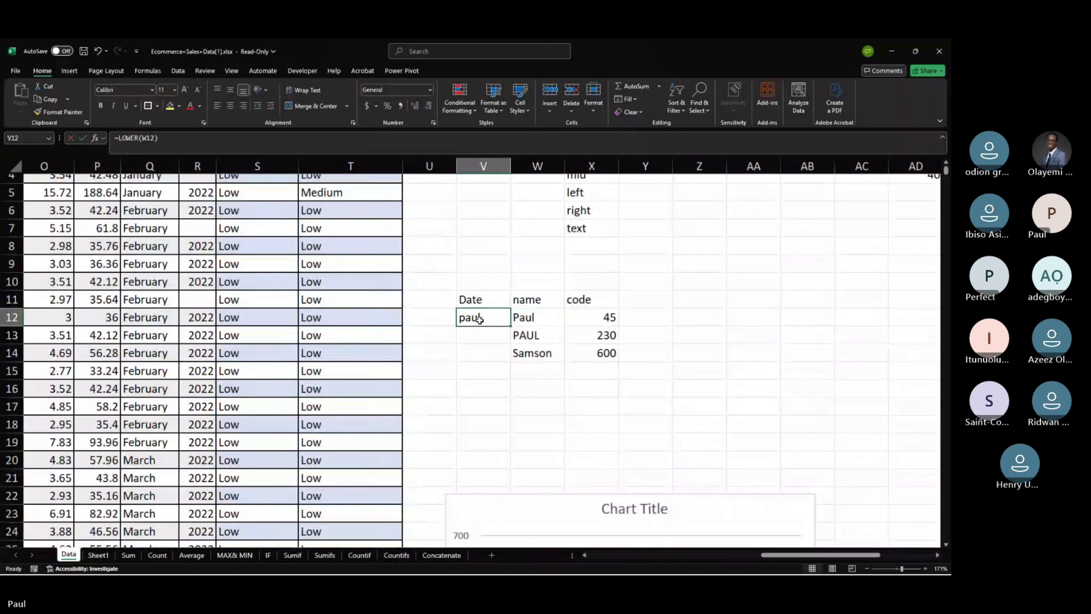
double_click(511, 326)
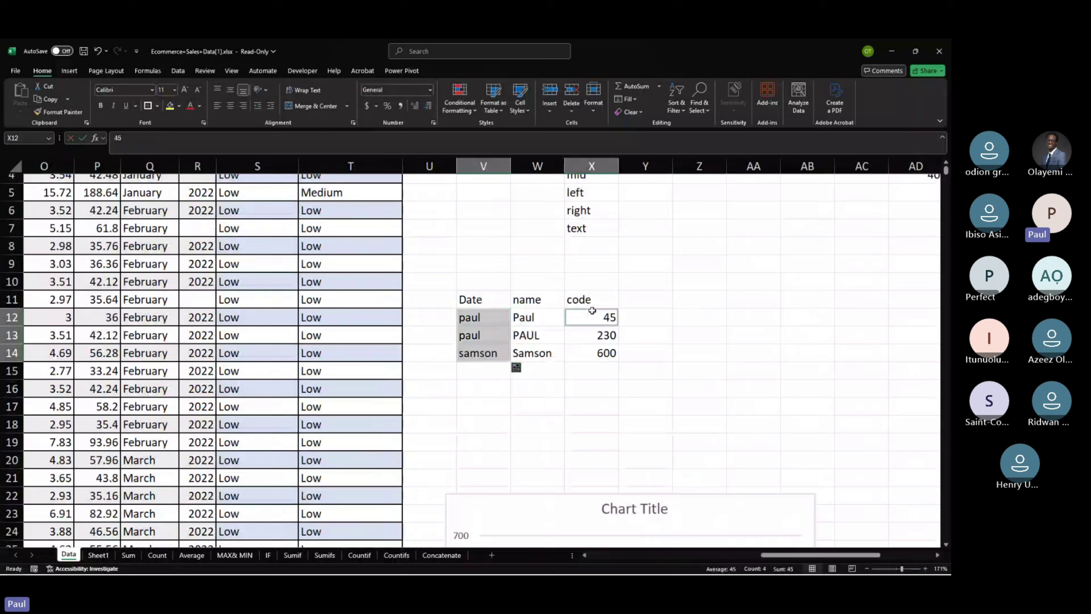
Insert a 2-D clustered column chart from V12:V14 and the codes in X12:X14, placing it over the code column and the empty cells beside it.
left_click_drag(603, 318, 599, 353)
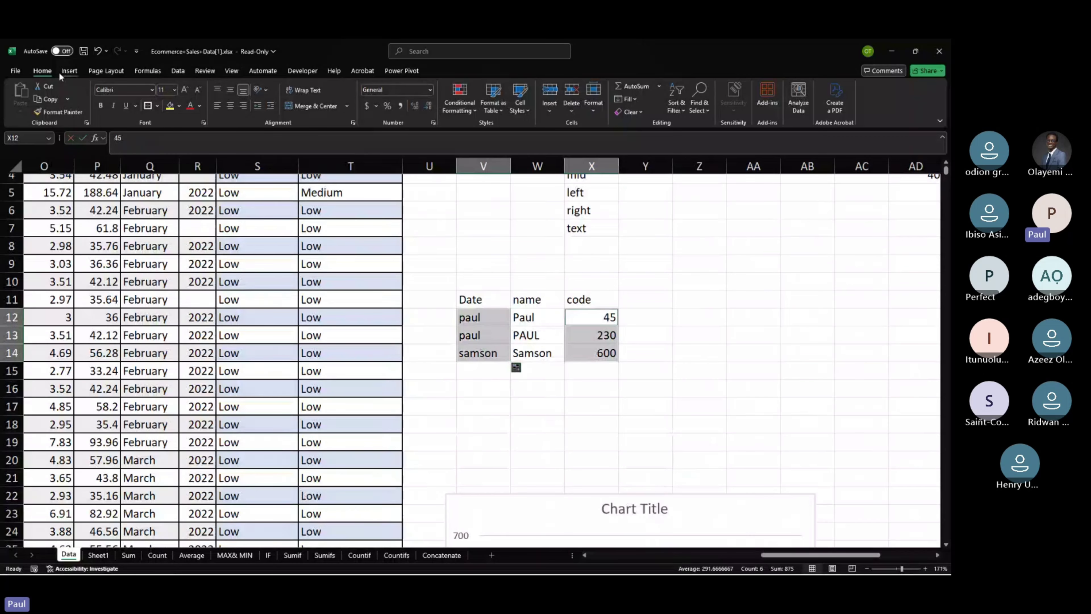
left_click(353, 87)
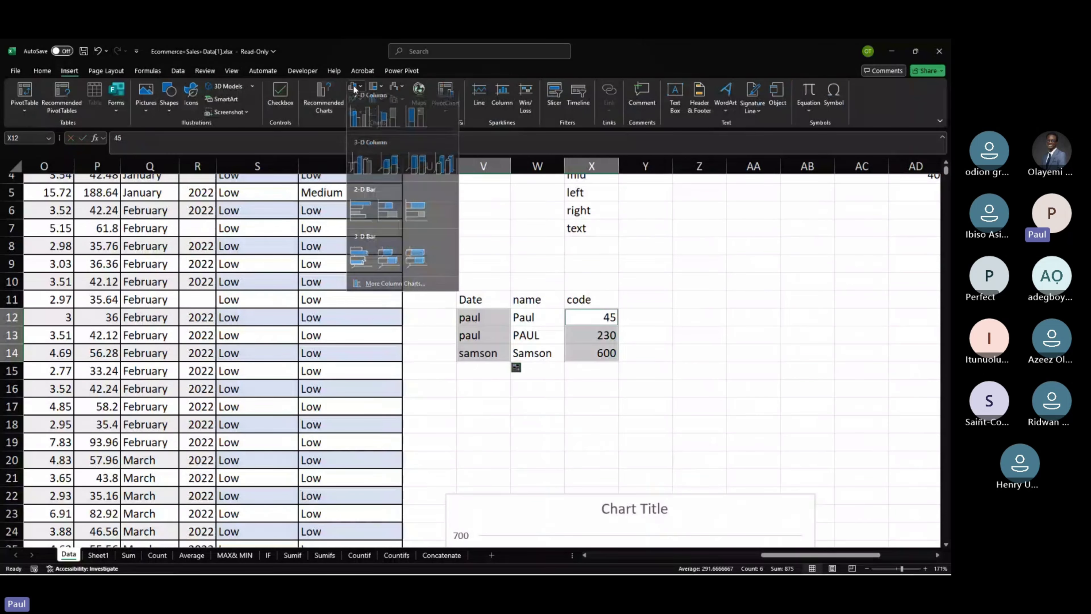
left_click(360, 123)
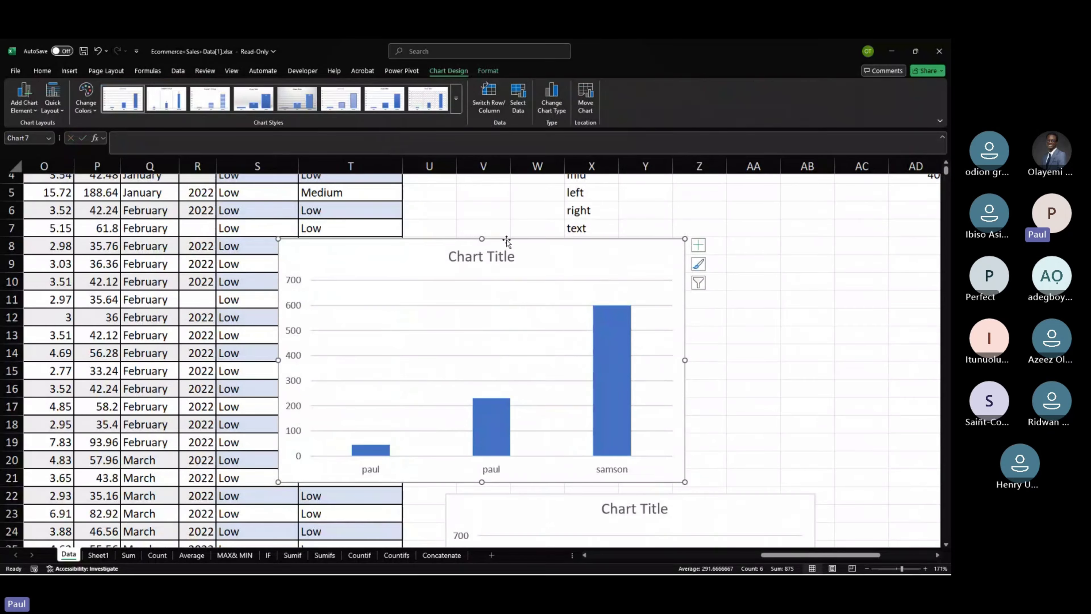
left_click_drag(507, 242, 722, 226)
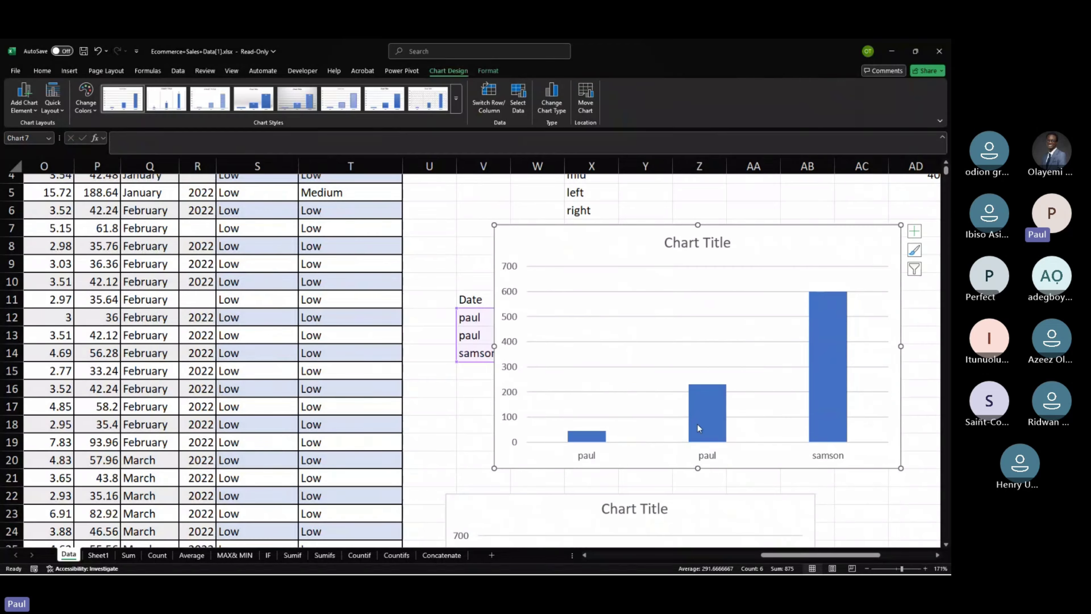
Inspect the middle bar of the new column chart, and delete that chart.
mouse_move(697, 423)
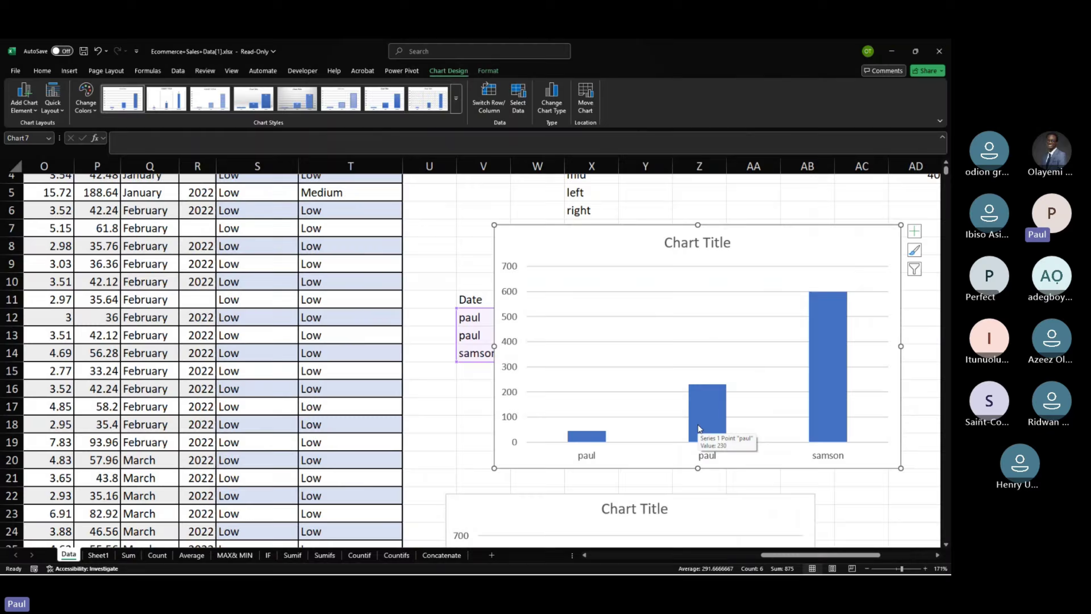
key("Escape")
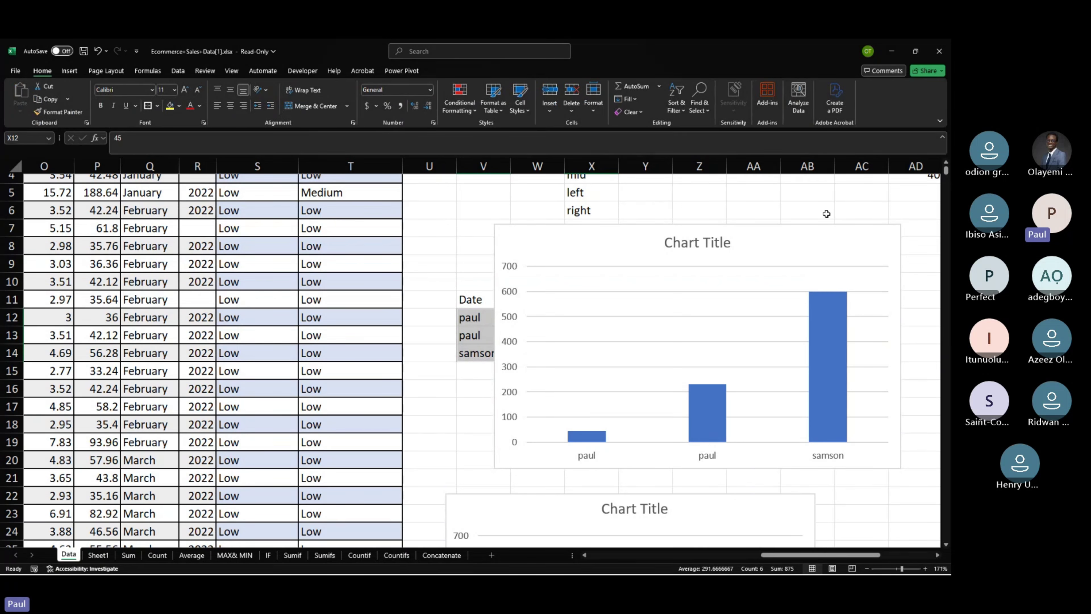
left_click(824, 226)
key("Delete")
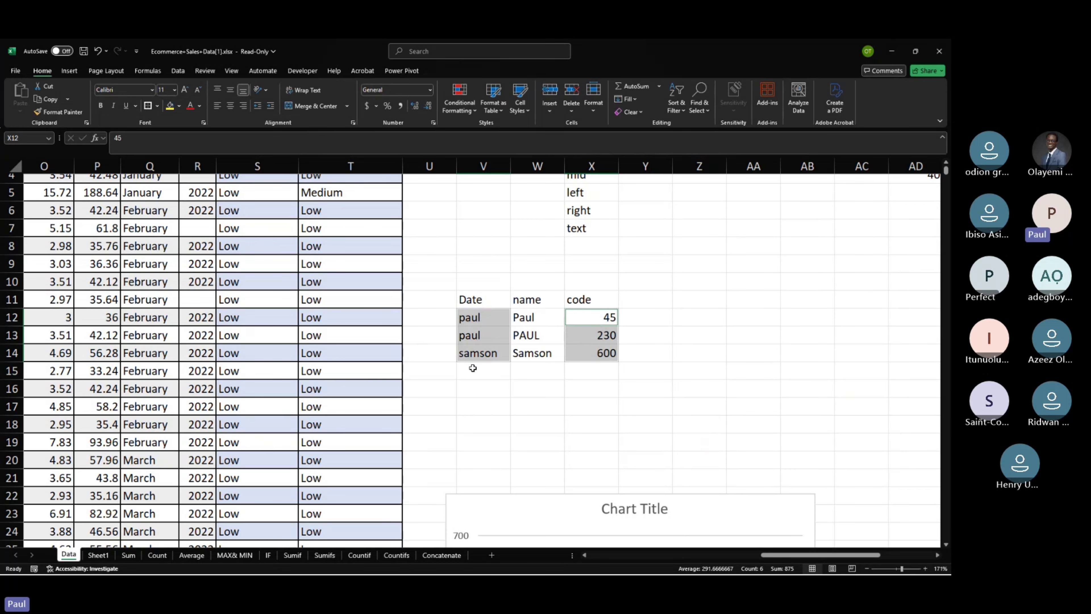
Enter the comparison formula =V13=V12 in V15 to test whether the two lowercase names match.
left_click(473, 368)
type("=")
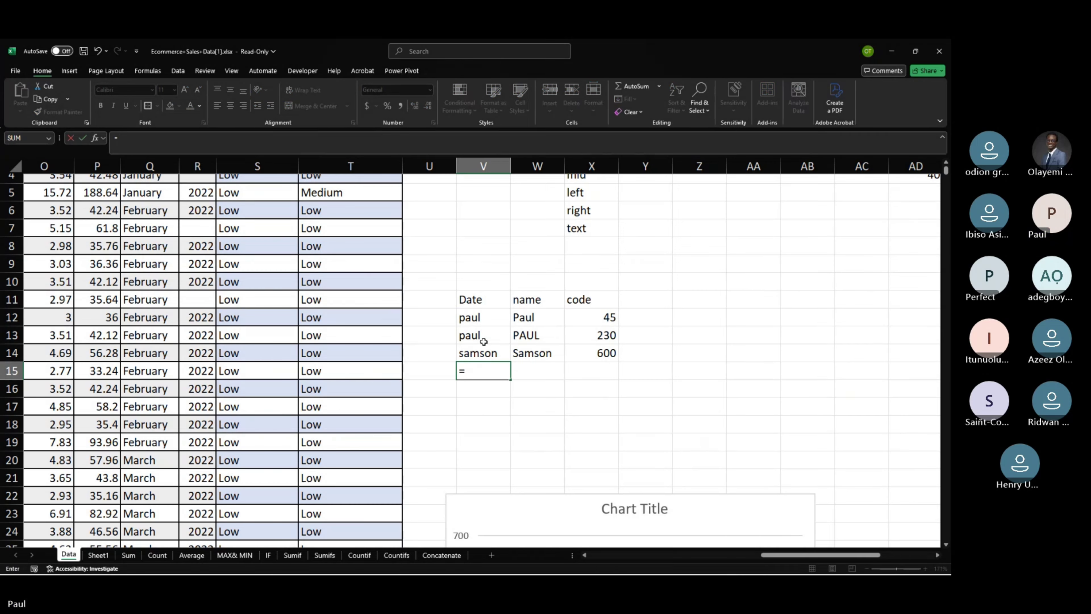
left_click(483, 341)
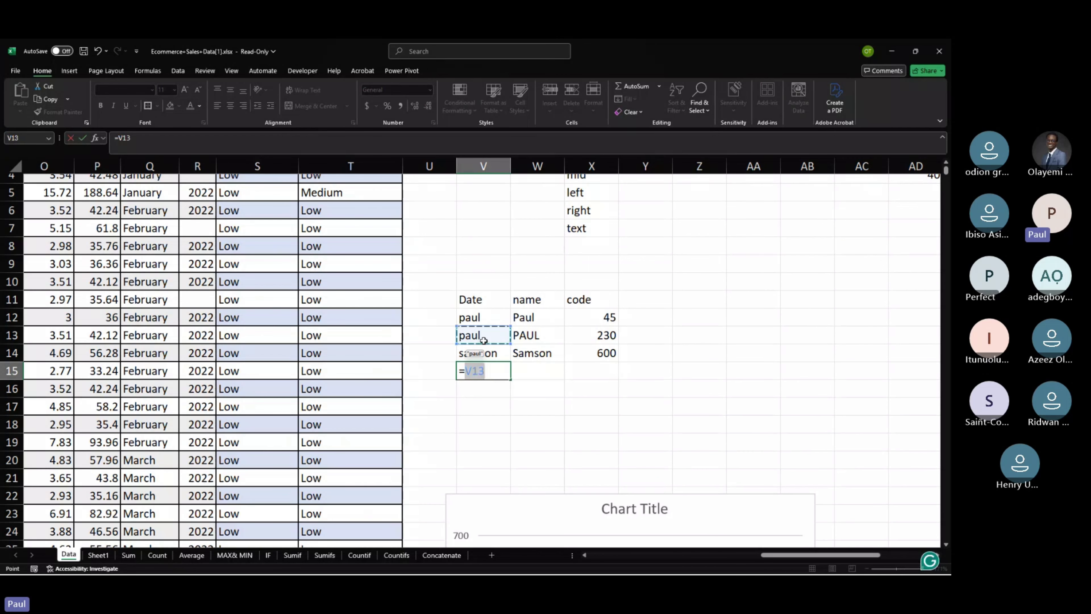
type("=")
left_click(479, 316)
key("Return")
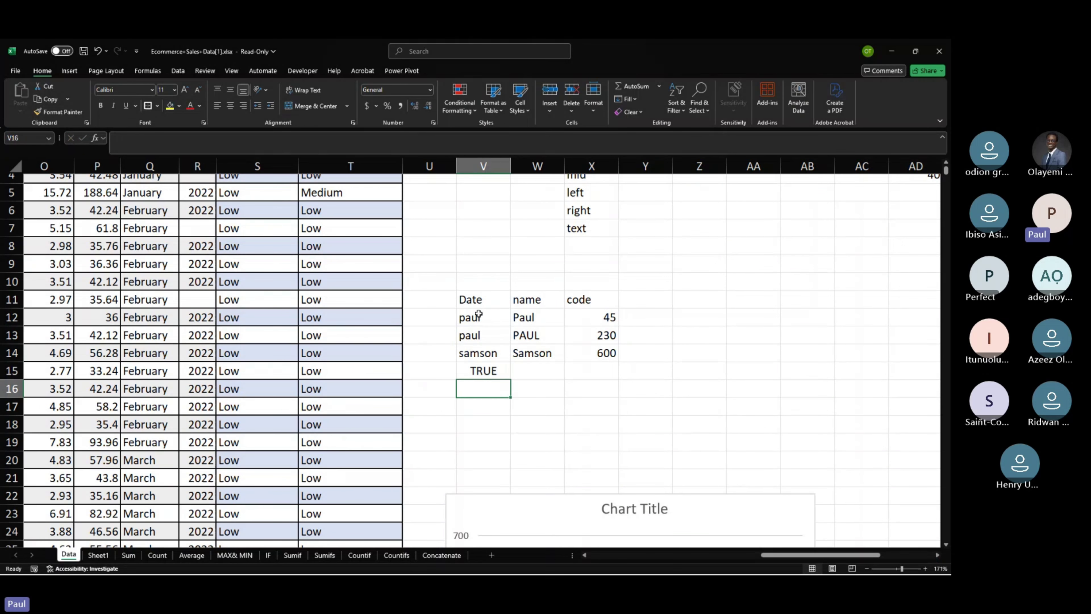
key("Up")
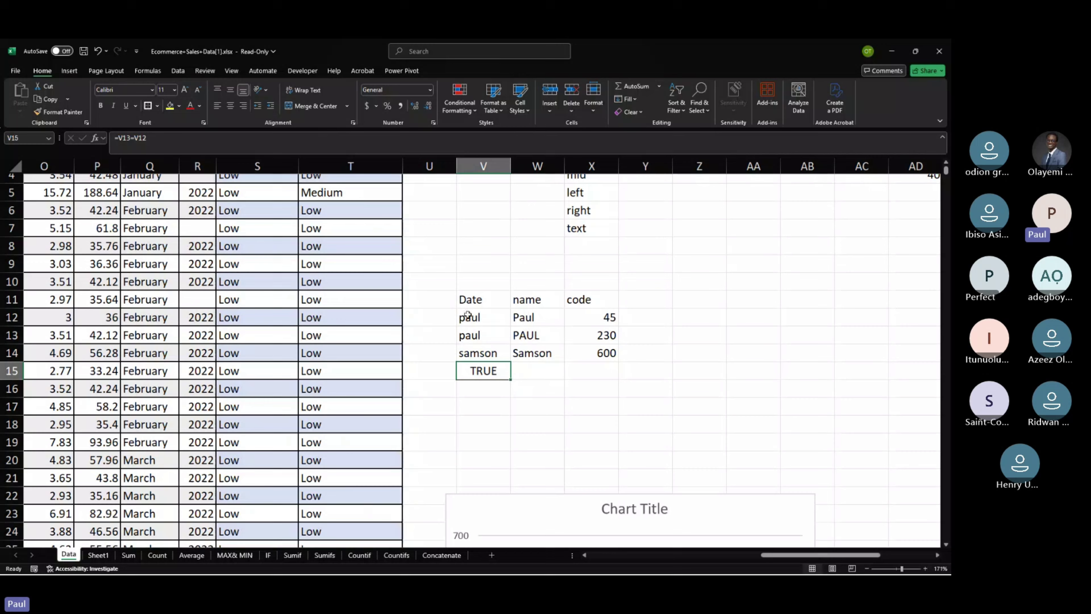
Replace the LOWER formulas in V12:V14 with their plain values by copying and pasting them in place.
left_click_drag(468, 315, 478, 348)
key("ctrl+c")
key("ctrl+v")
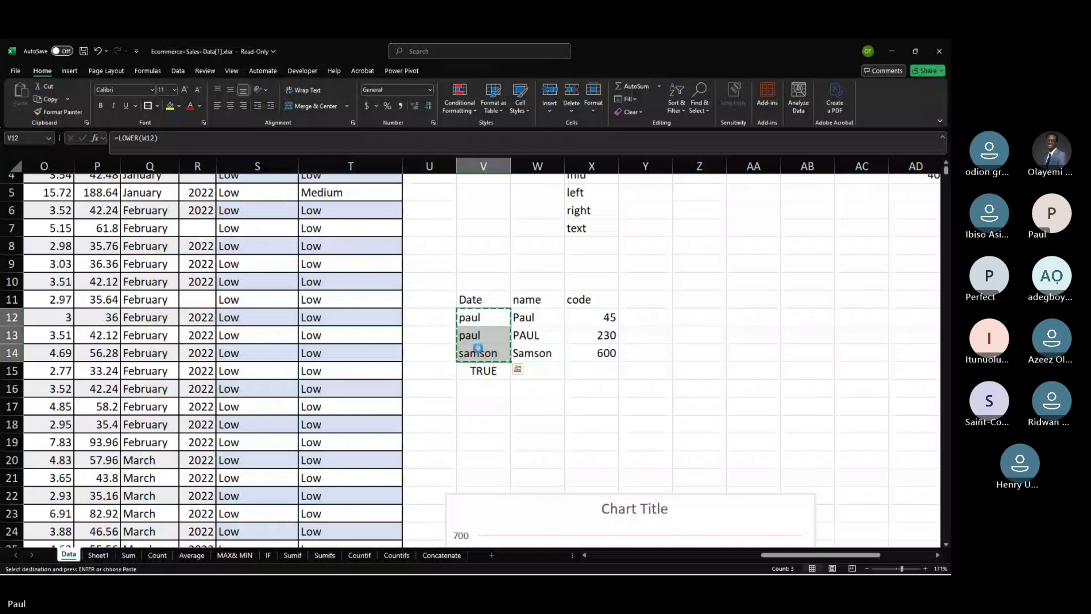
right_click(478, 347)
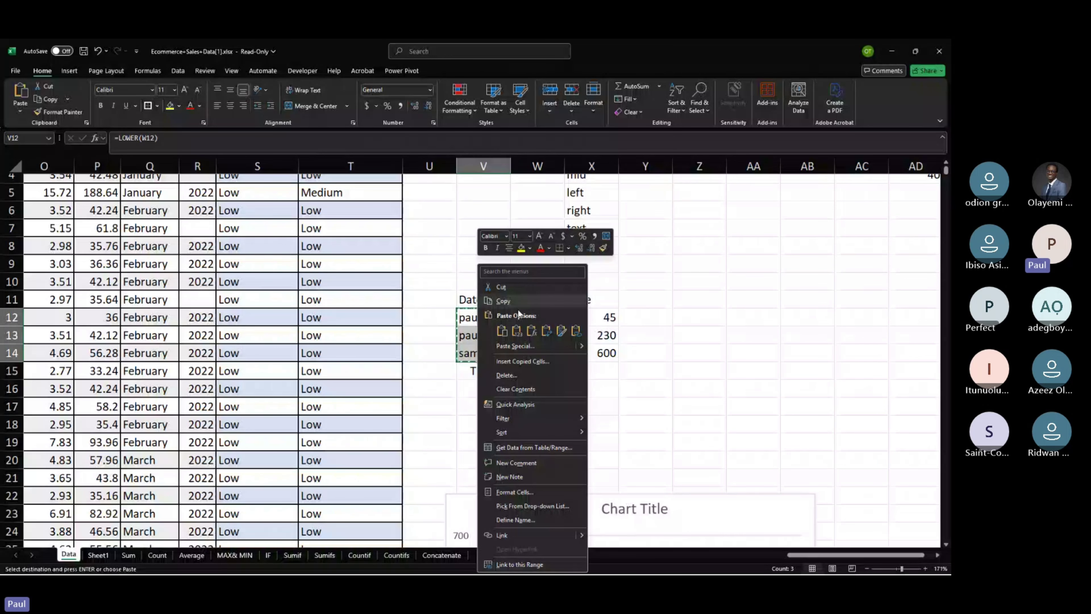
Chart the pasted names against X12:X14 as a 2-D clustered column chart, and remove the chart again.
left_click_drag(591, 318, 592, 353)
left_click(63, 71)
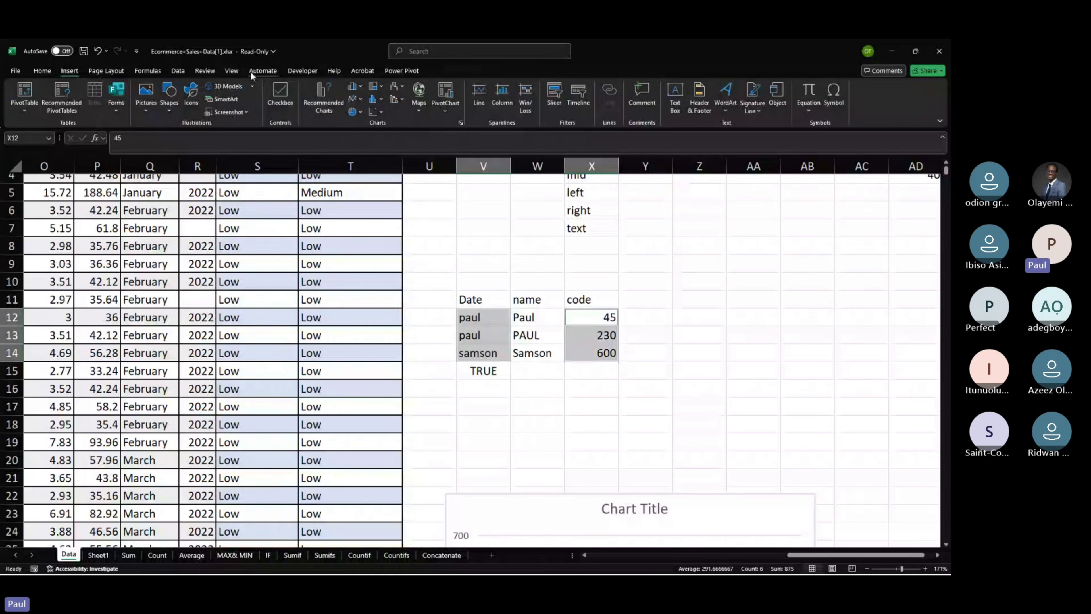
left_click(354, 88)
left_click(358, 114)
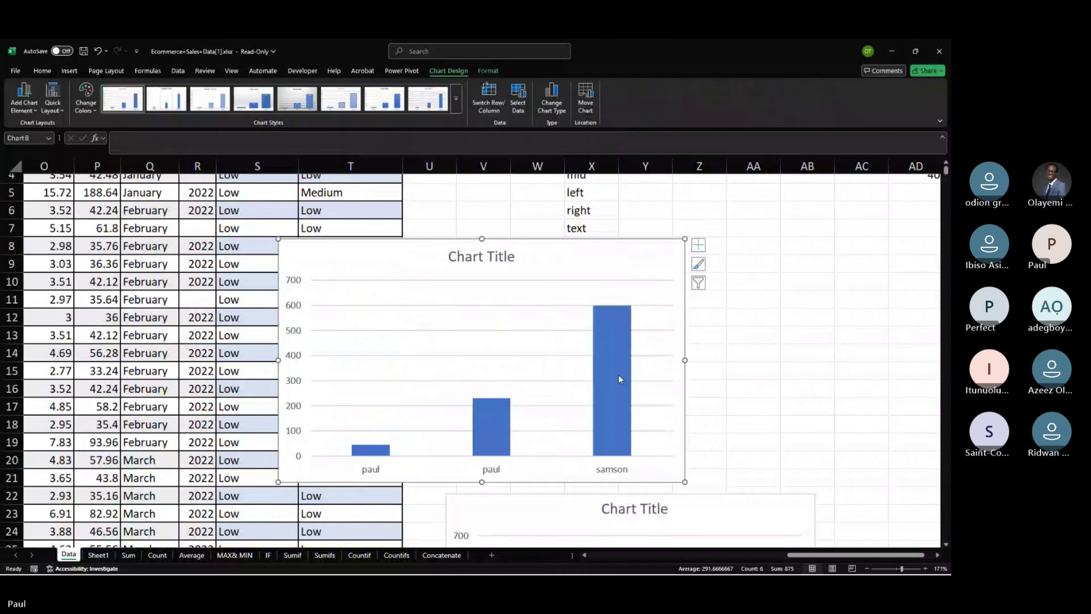
key("Delete")
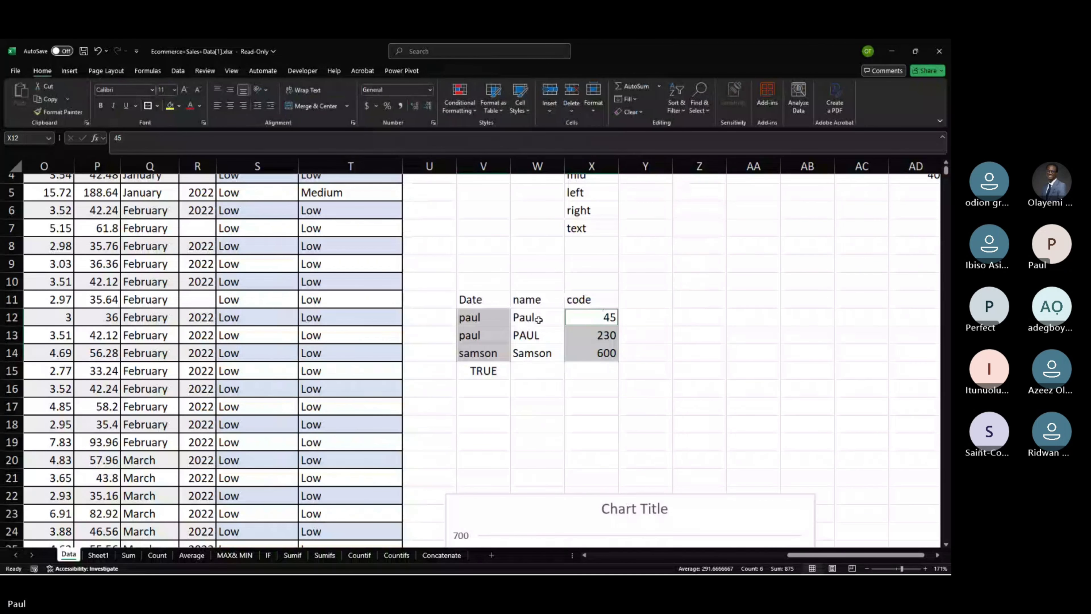
Examine cells W12 and V13, the comparison in V15, and the existing column chart below the small table.
left_click(538, 319)
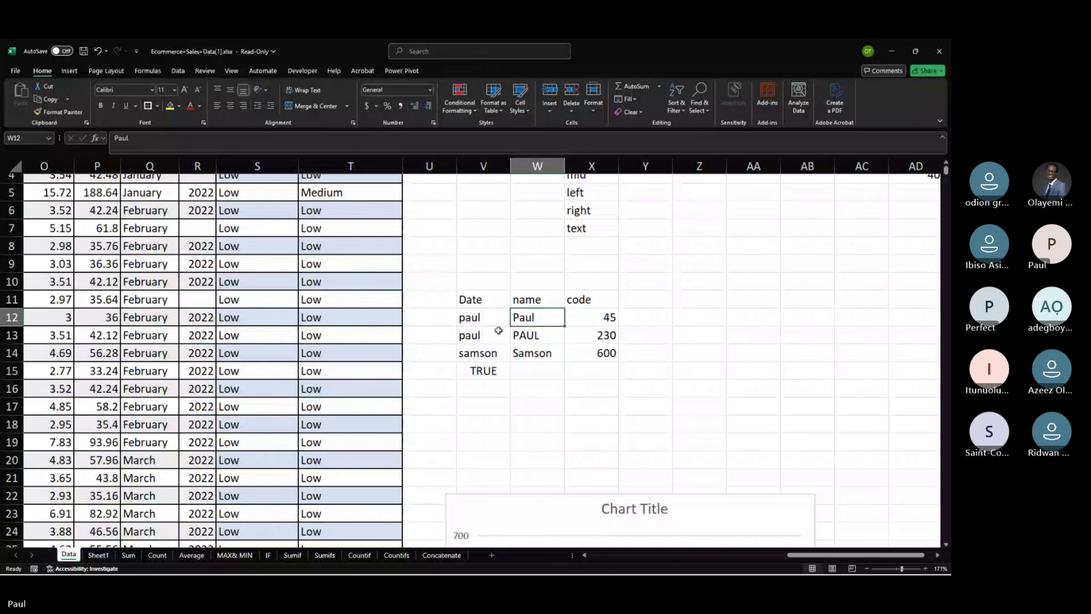
left_click(487, 334)
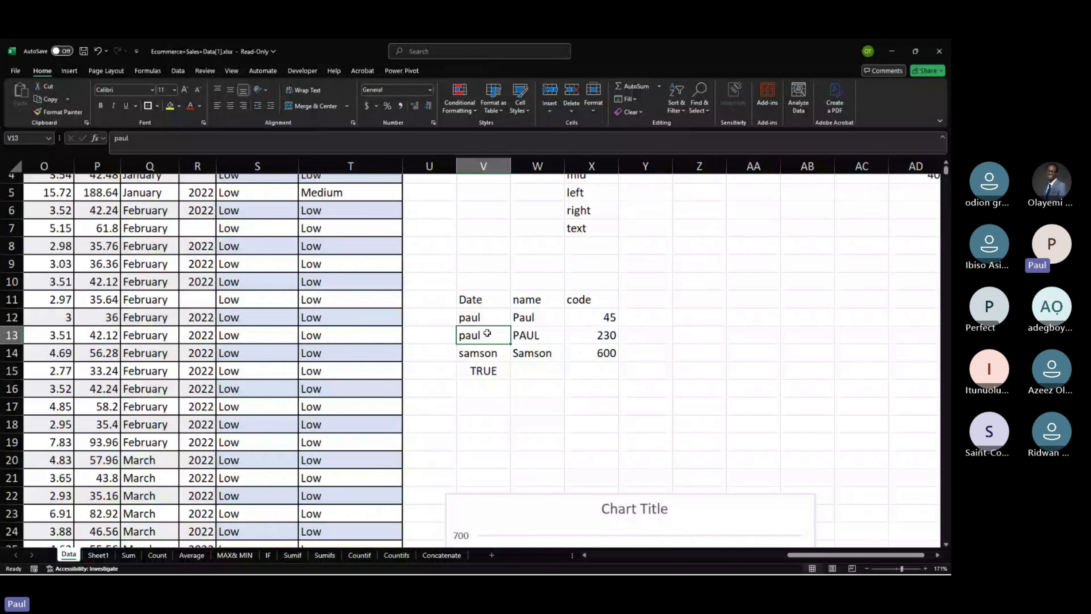
left_click(483, 371)
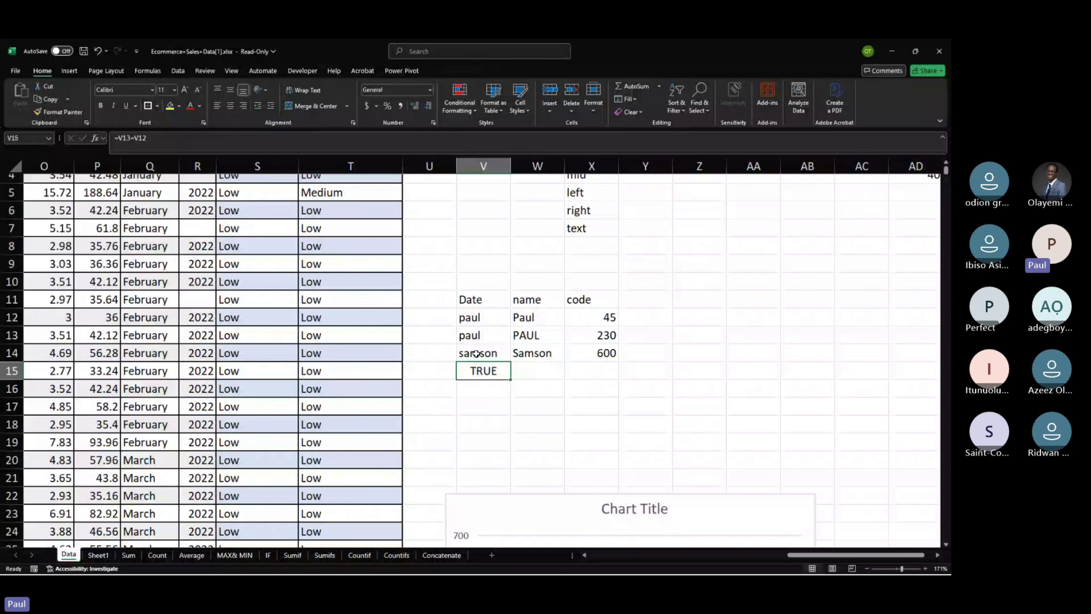
left_click(178, 70)
scroll(501, 357, "down", 4)
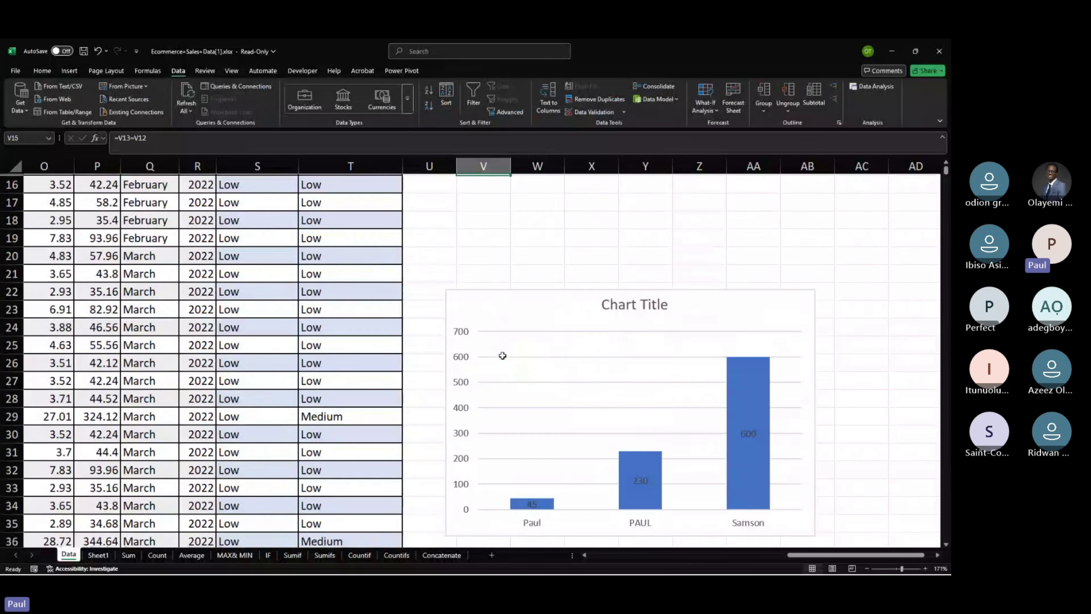
scroll(503, 355, "up", 4)
scroll(502, 355, "down", 2)
scroll(502, 356, "up", 1)
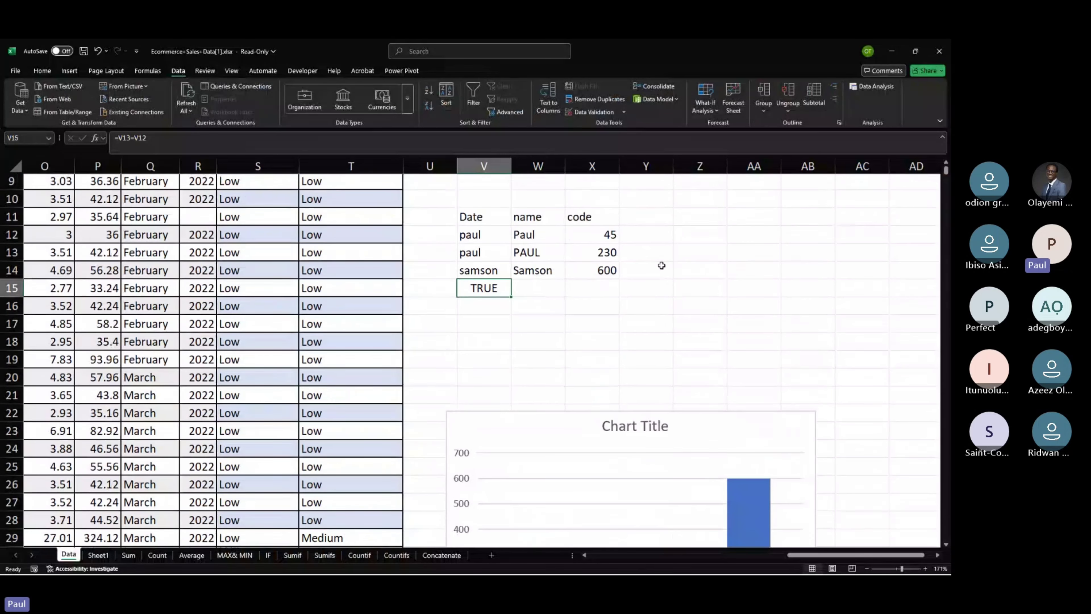
Enter the first name from W12 in all lowercase in cell W16.
left_click(541, 314)
type("paul")
key("Return")
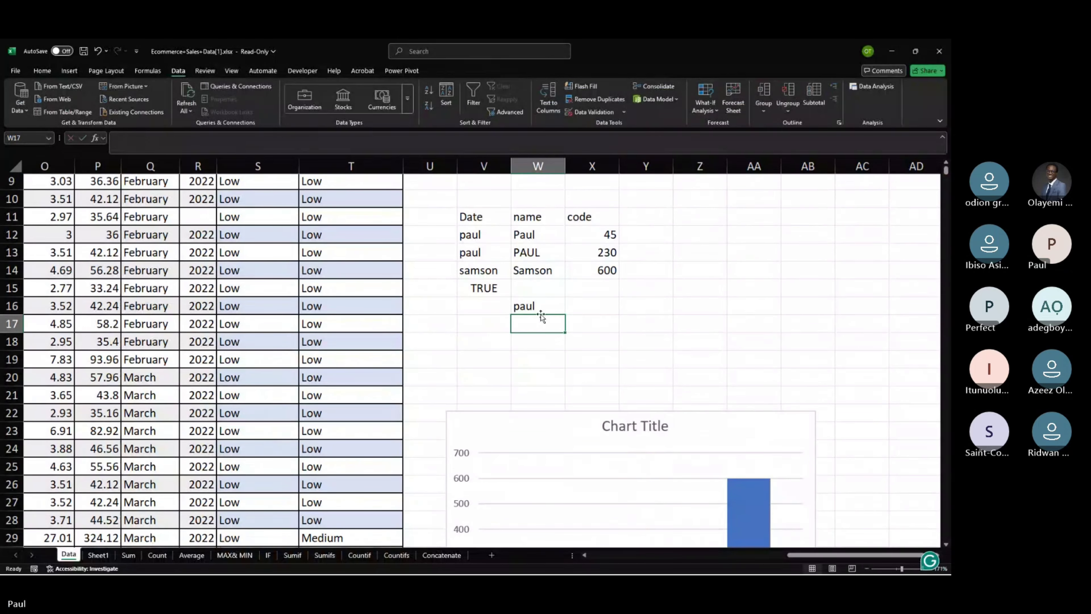
Enter the first name from W12 in lowercase again in W17 and repeat the name from W14 in W18.
type("paul")
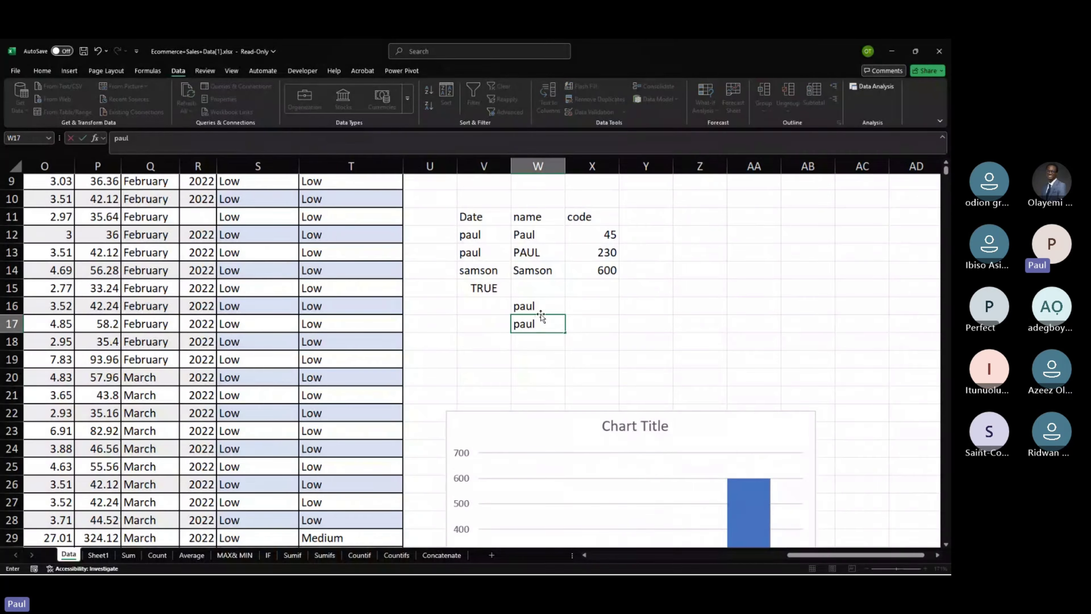
key("Return")
type("sa")
key("ctrl+Return")
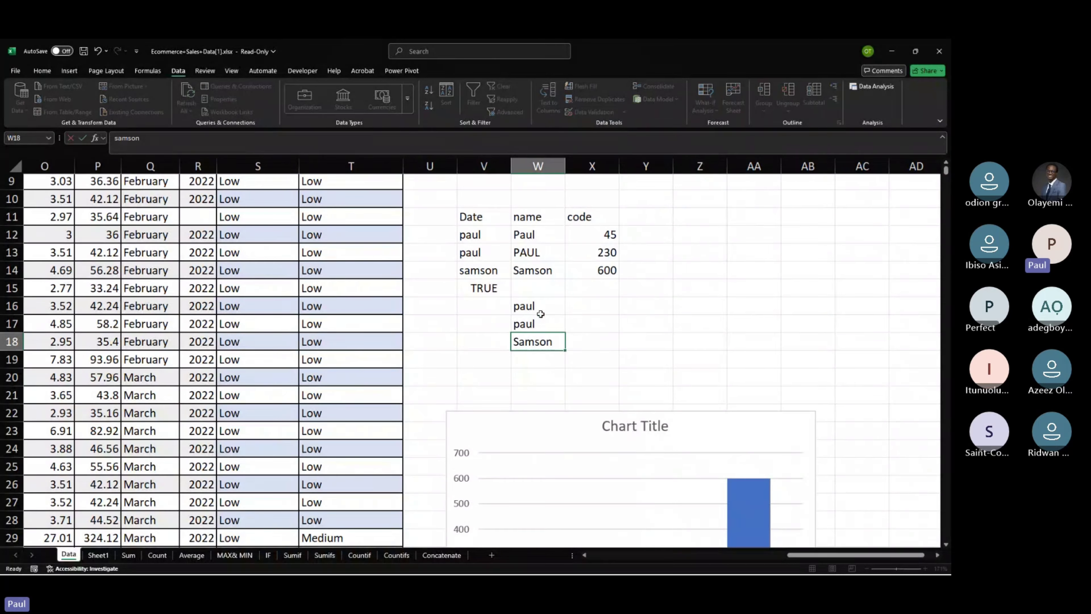
key("Right")
Copy the code values from X12:X14 into X16:X18 beside the retyped names.
left_click(605, 235)
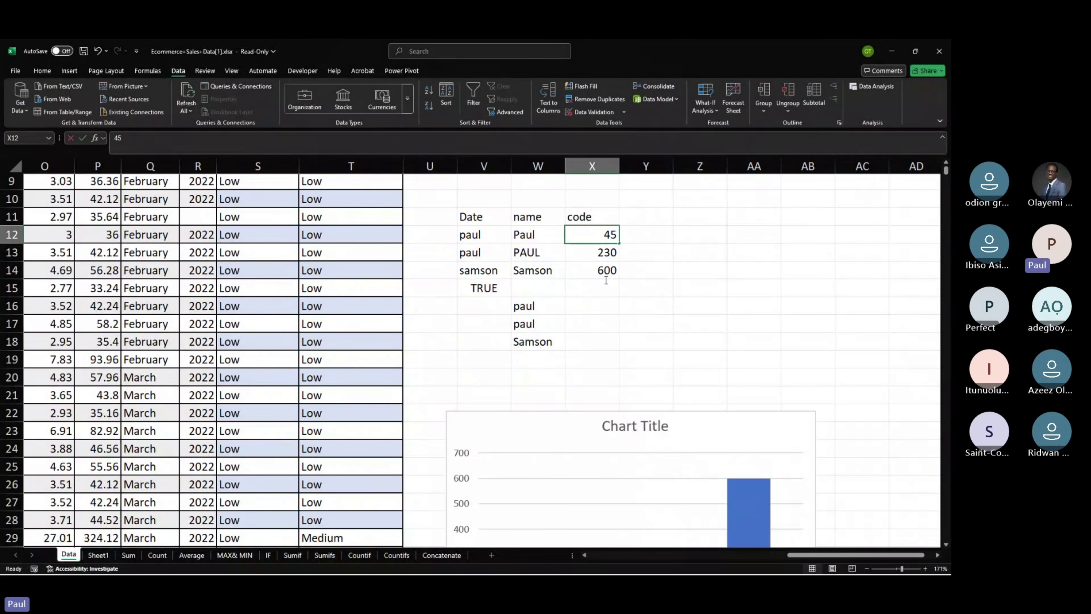
left_click_drag(576, 236, 606, 271)
key("ctrl+c")
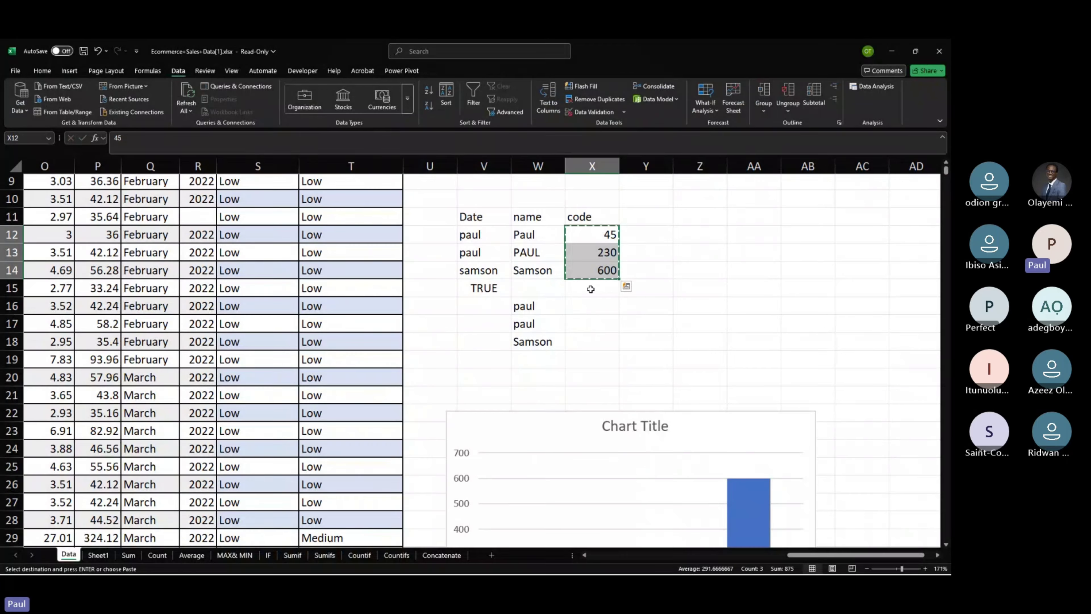
left_click(580, 308)
key("ctrl+v")
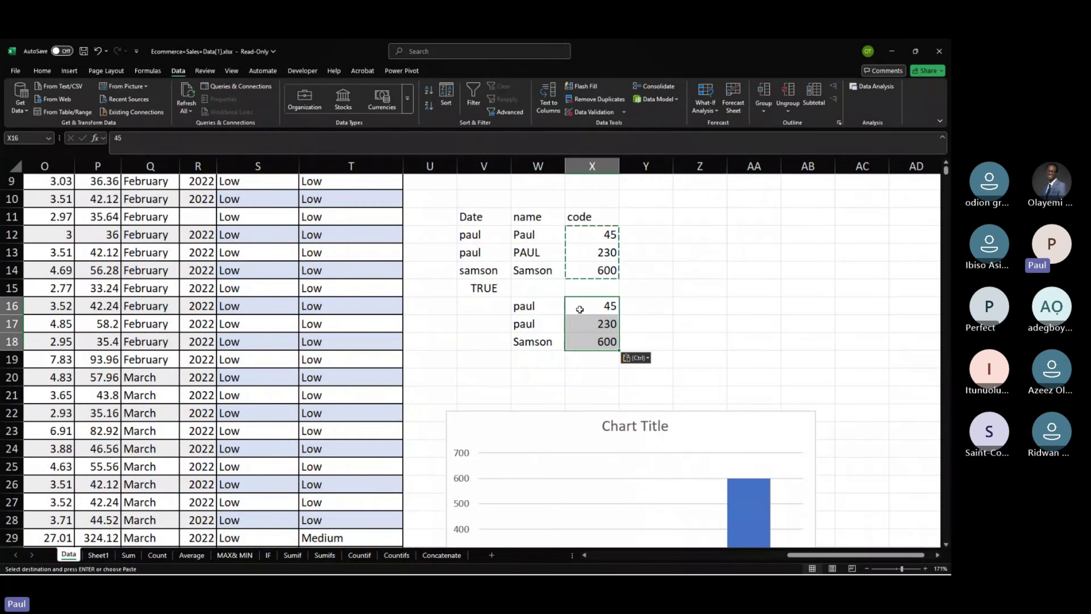
Chart the retyped names and codes in W16:X18 as a 2-D stacked column chart.
left_click_drag(533, 306, 594, 338)
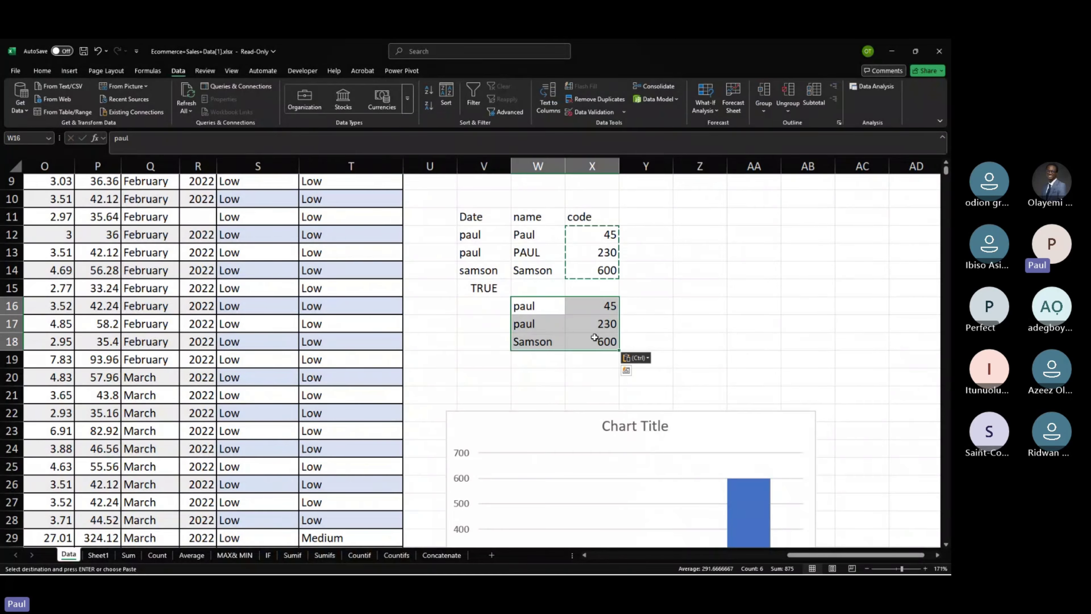
left_click(69, 71)
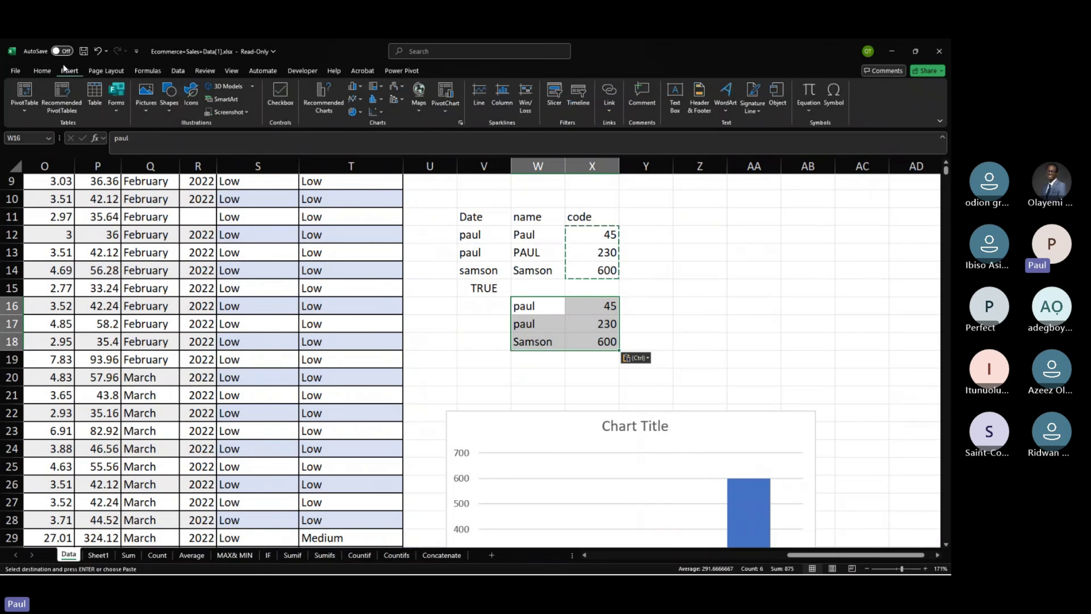
left_click(355, 87)
left_click(389, 122)
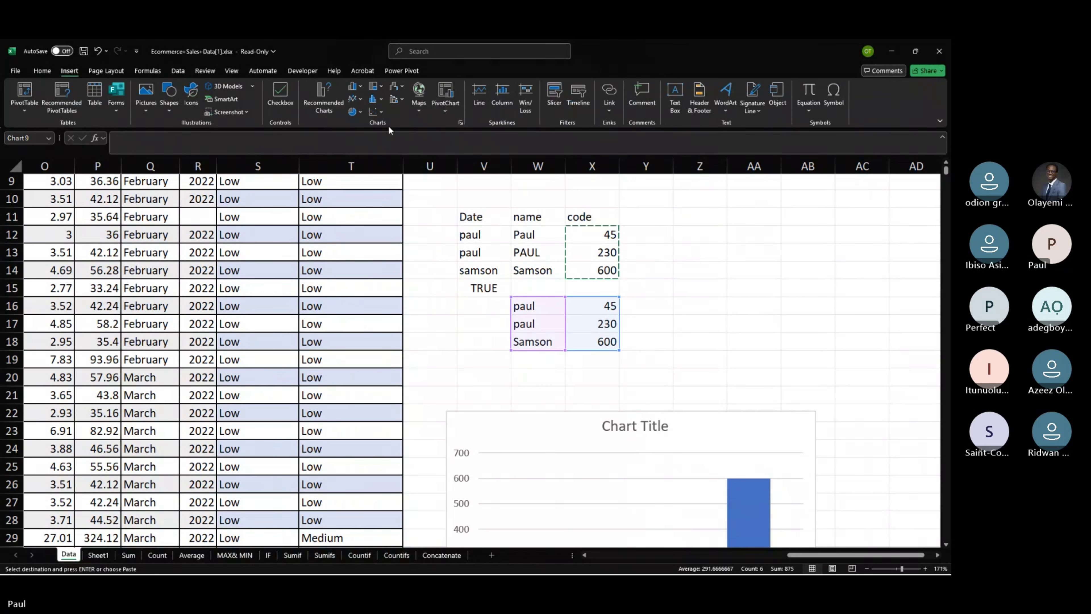
scroll(616, 234, "up", 2)
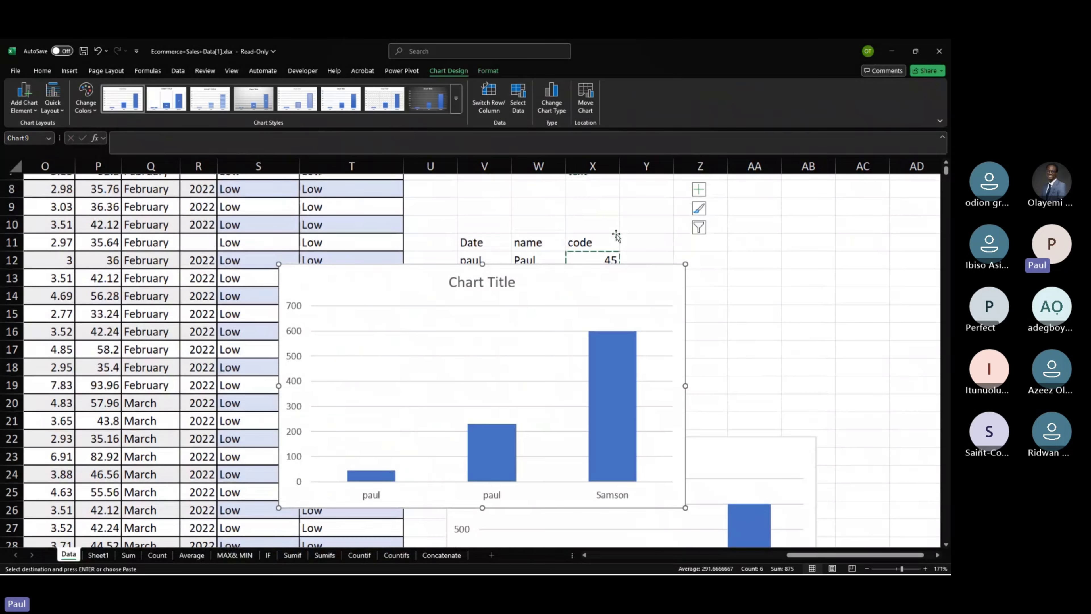
Move the new chart clear of the small table, keeping W16:X18 as its source, and delete the chart.
mouse_move(679, 267)
left_mouse_down()
mouse_move(823, 382)
mouse_move(845, 383)
mouse_move(816, 282)
mouse_move(733, 412)
mouse_move(560, 367)
mouse_move(530, 379)
mouse_move(408, 223)
mouse_move(465, 380)
left_mouse_up()
left_click_drag(460, 377, 389, 215)
left_click(686, 313)
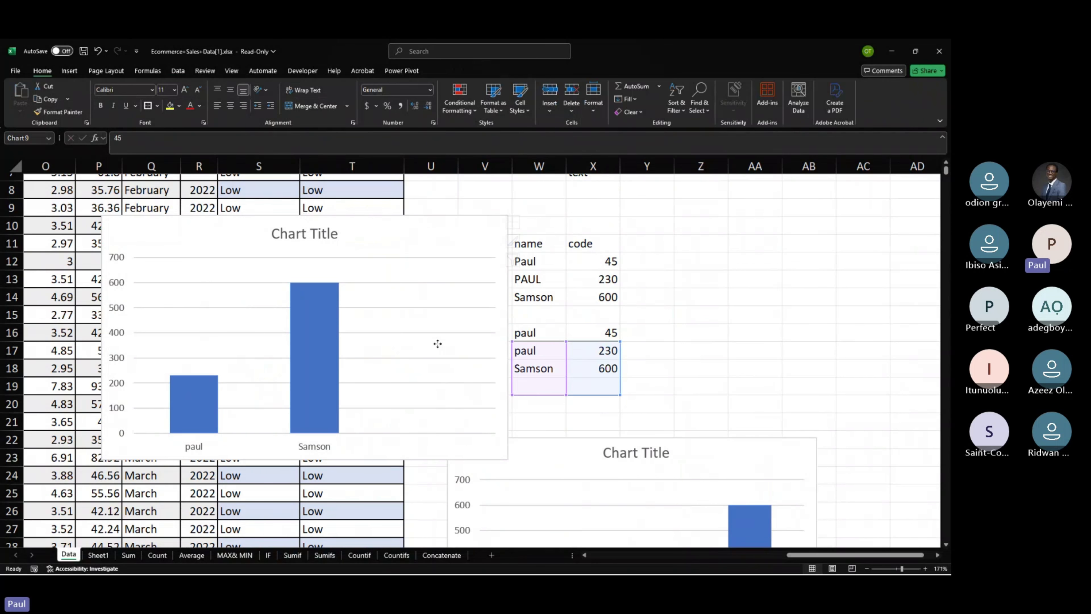
left_click(454, 314)
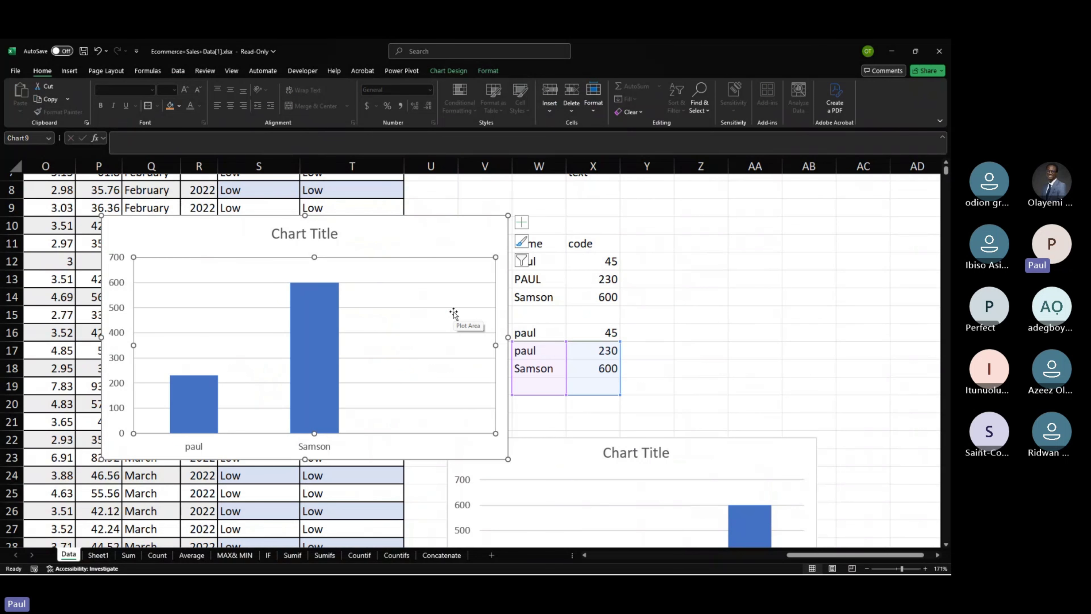
left_click_drag(453, 314, 529, 476)
left_click_drag(625, 351, 627, 334)
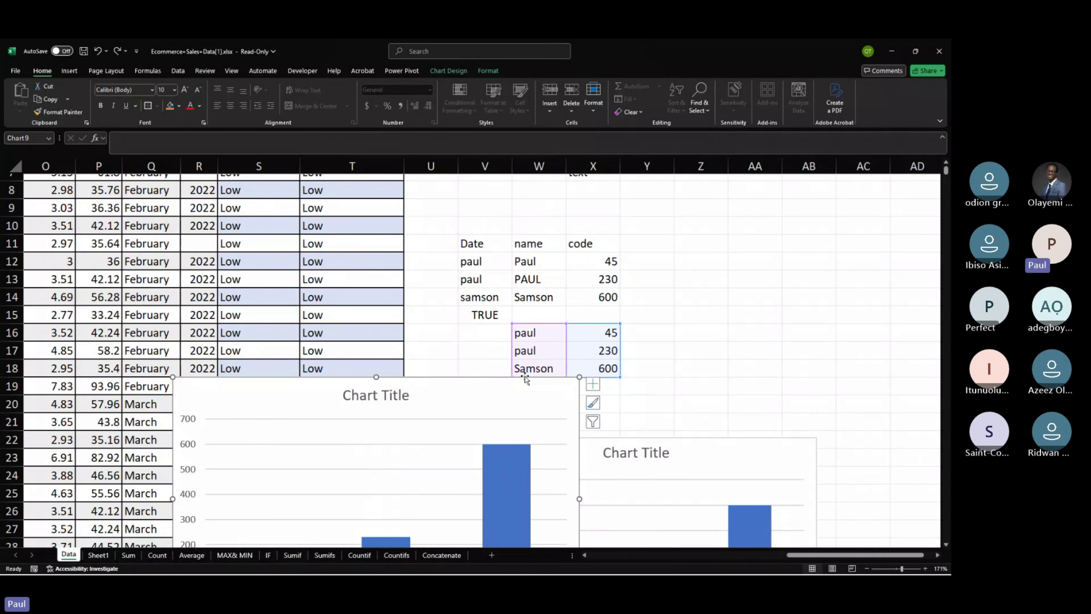
left_click(576, 334)
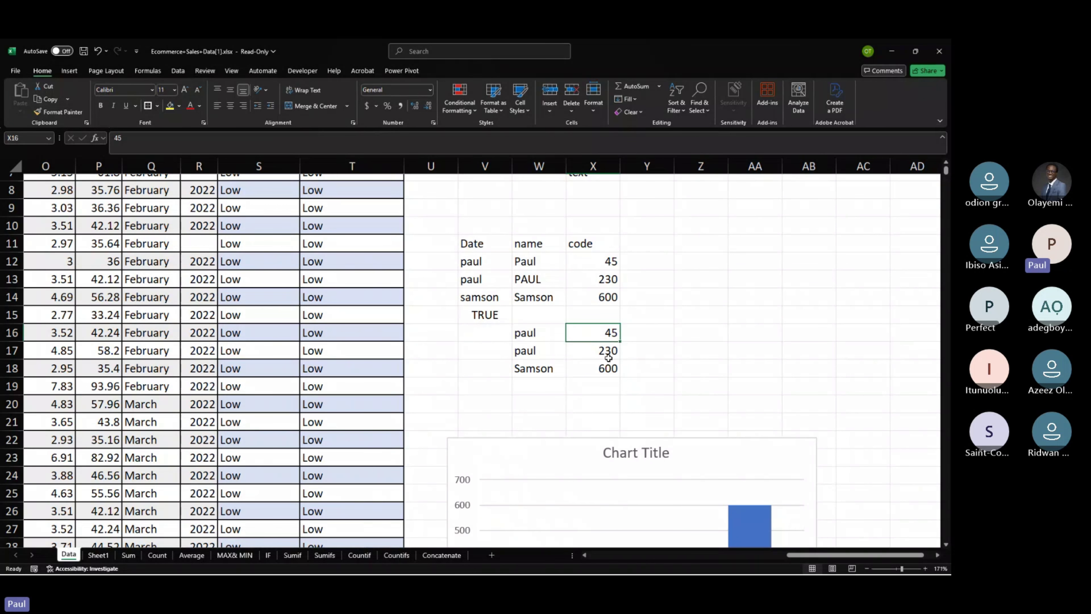
left_click_drag(528, 334, 592, 355)
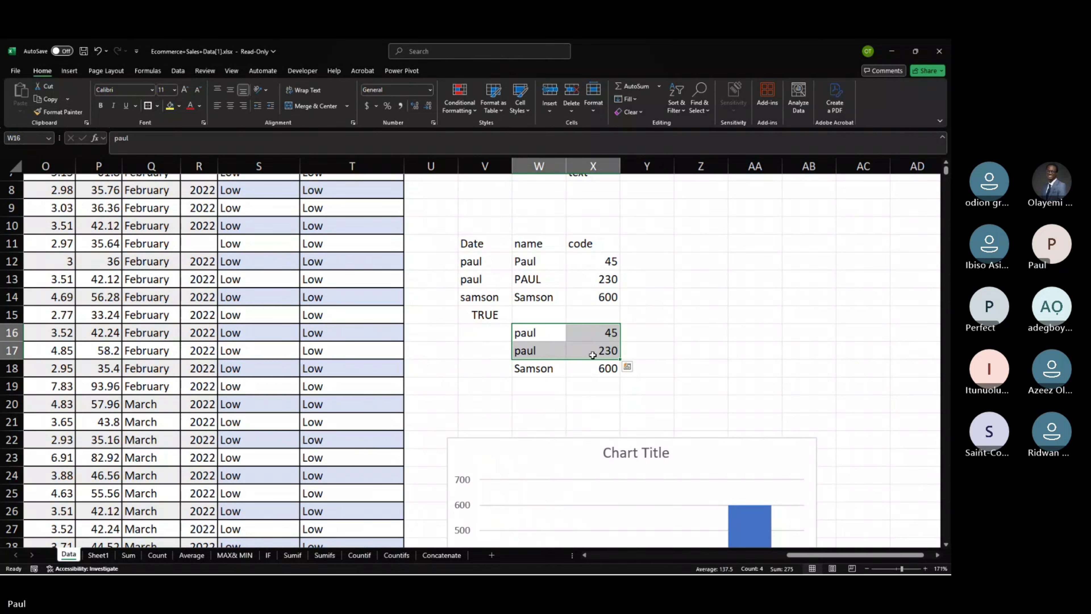
left_click(627, 366)
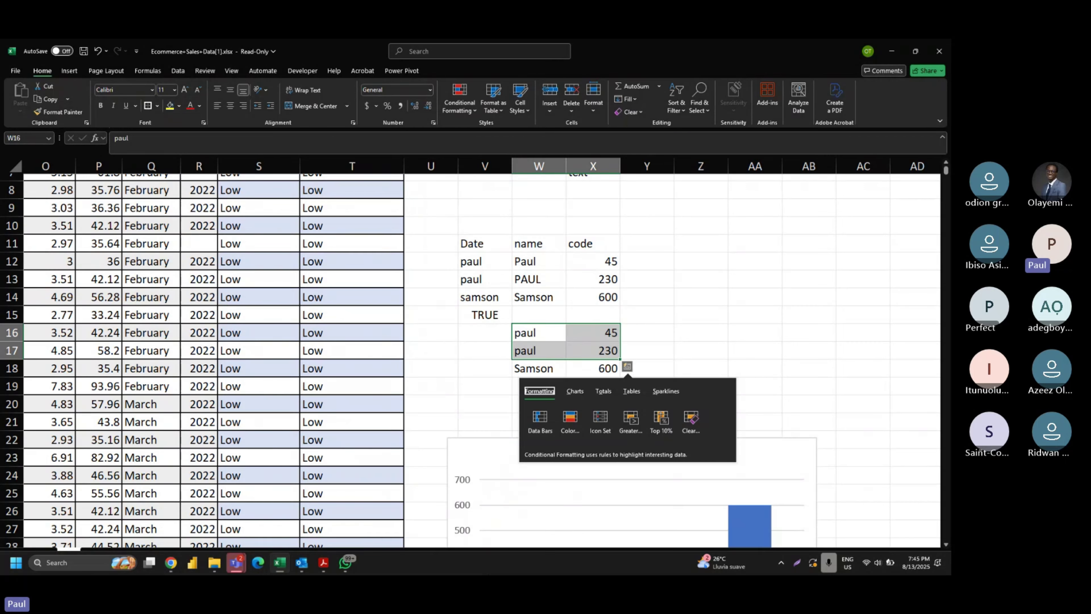
left_click(572, 339)
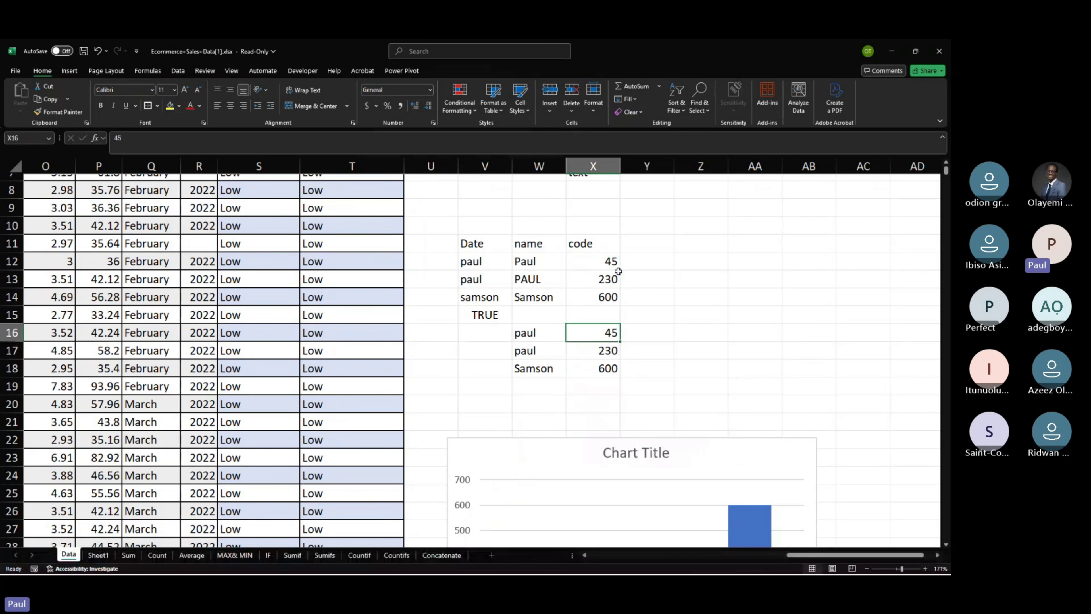
left_click(667, 300)
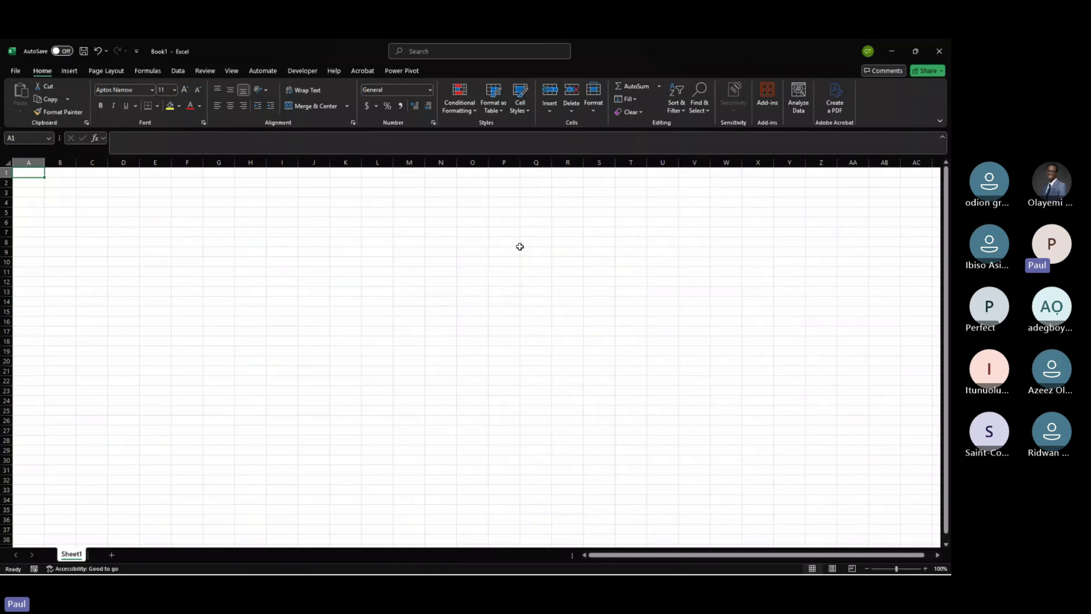
In a new blank workbook, enter the headers name and code in P7:Q7 and the same lowercase first name in P8 and P9.
left_click(511, 243)
type("paul")
key("Return")
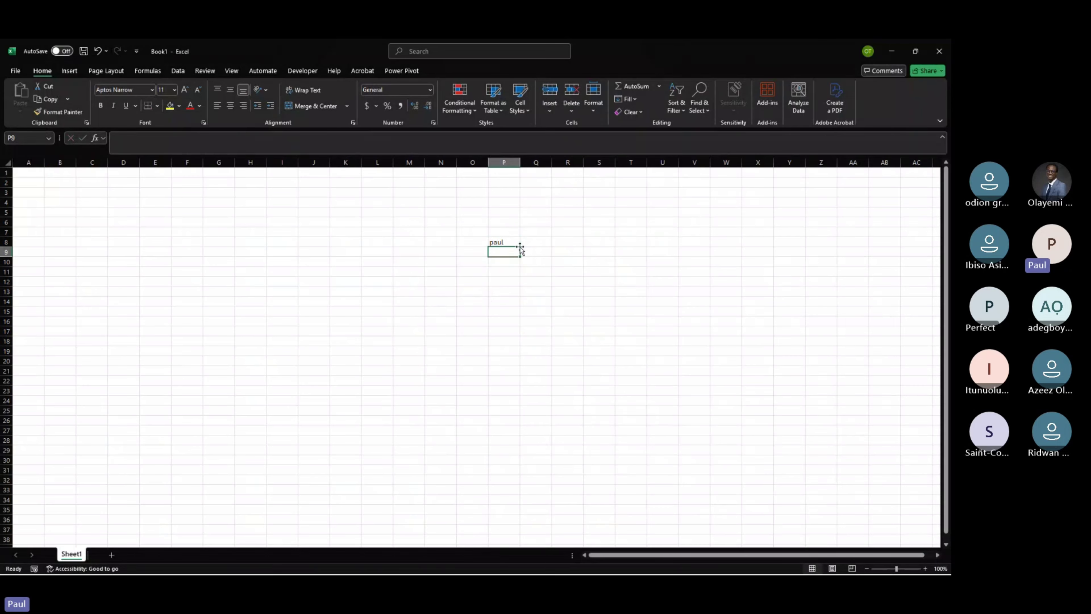
left_click(503, 233)
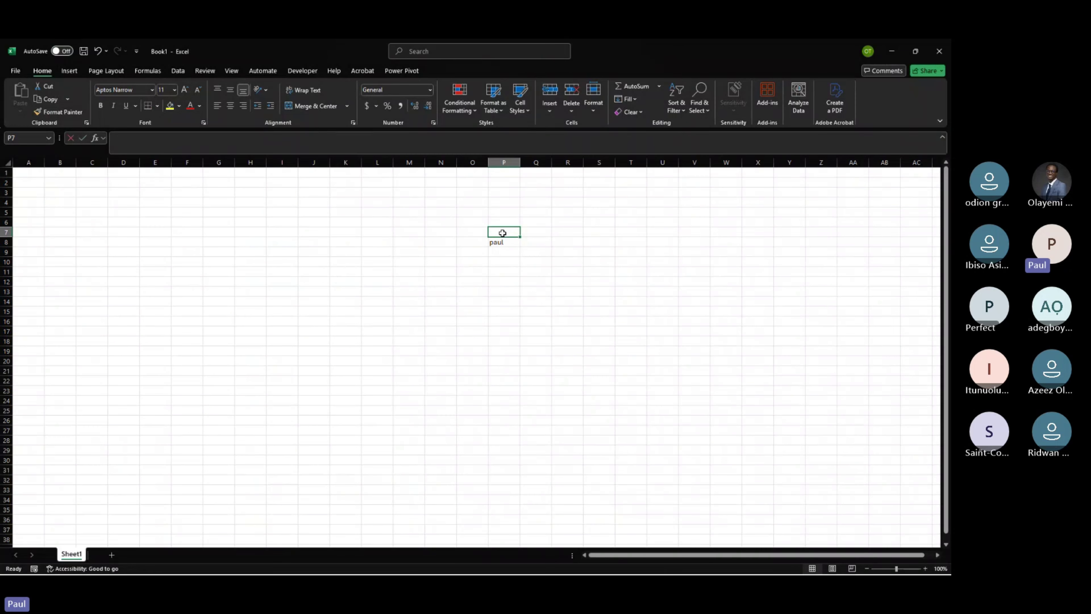
type("name")
key("Return")
left_click(530, 232)
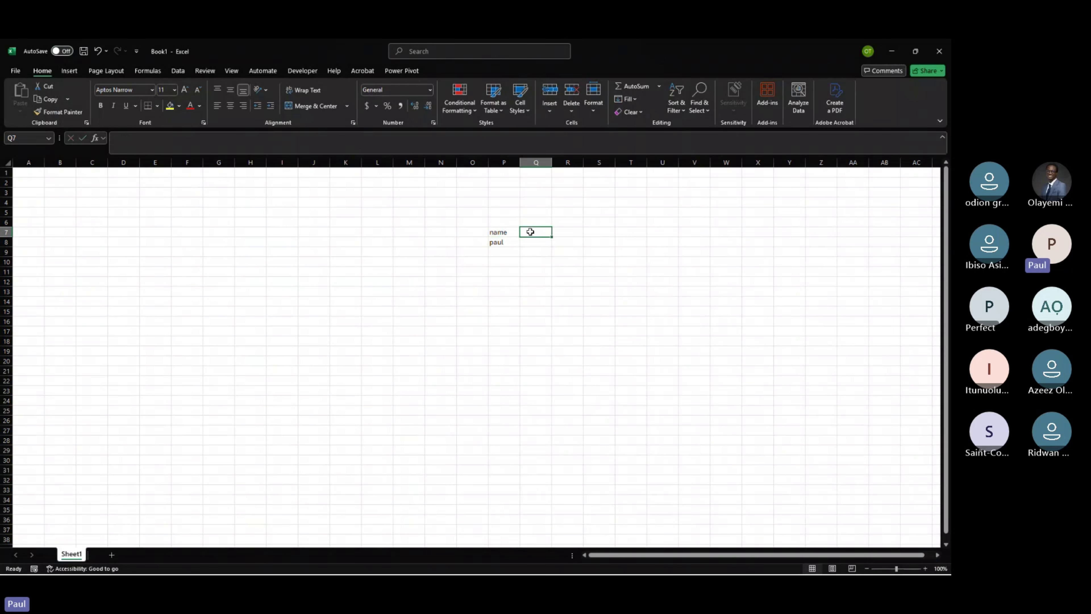
type("code")
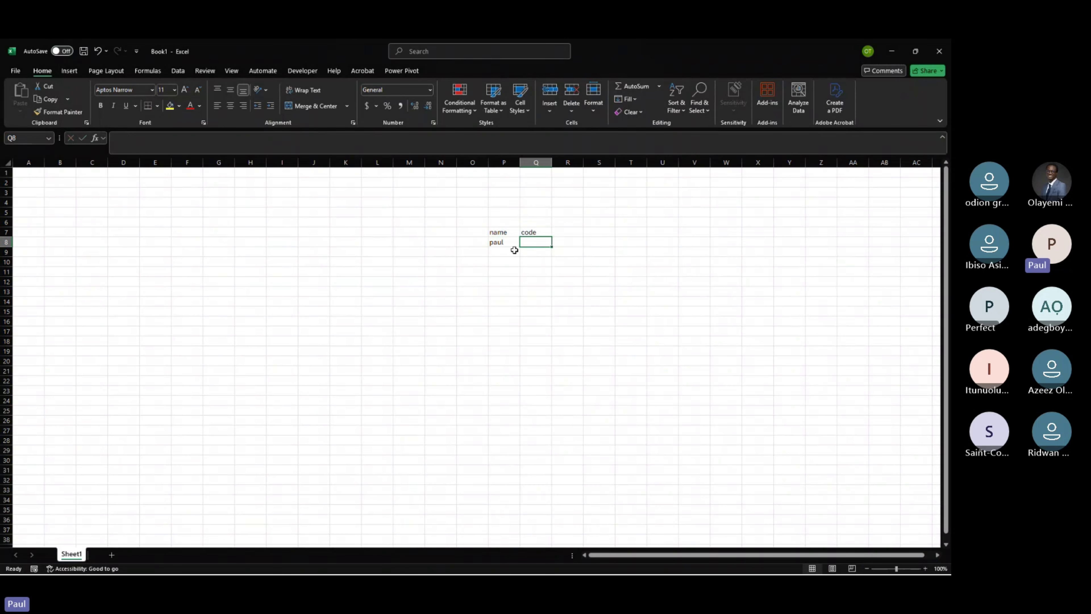
left_click(514, 250)
type("paul")
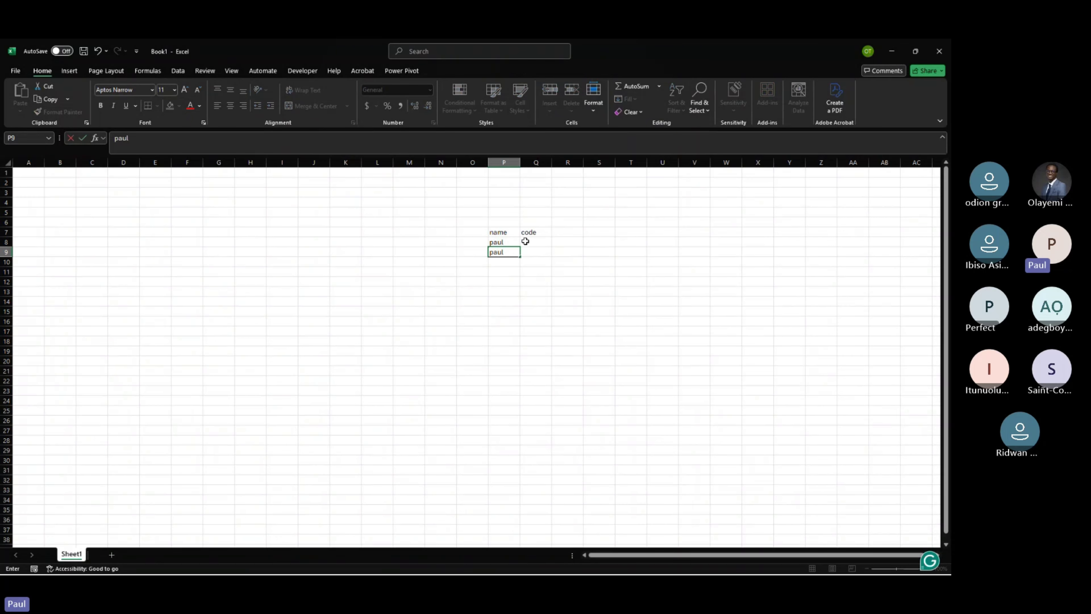
Enter the codes 45, 230 and 600 in Q8:Q10 and the other lowercase name in P10.
left_click(535, 241)
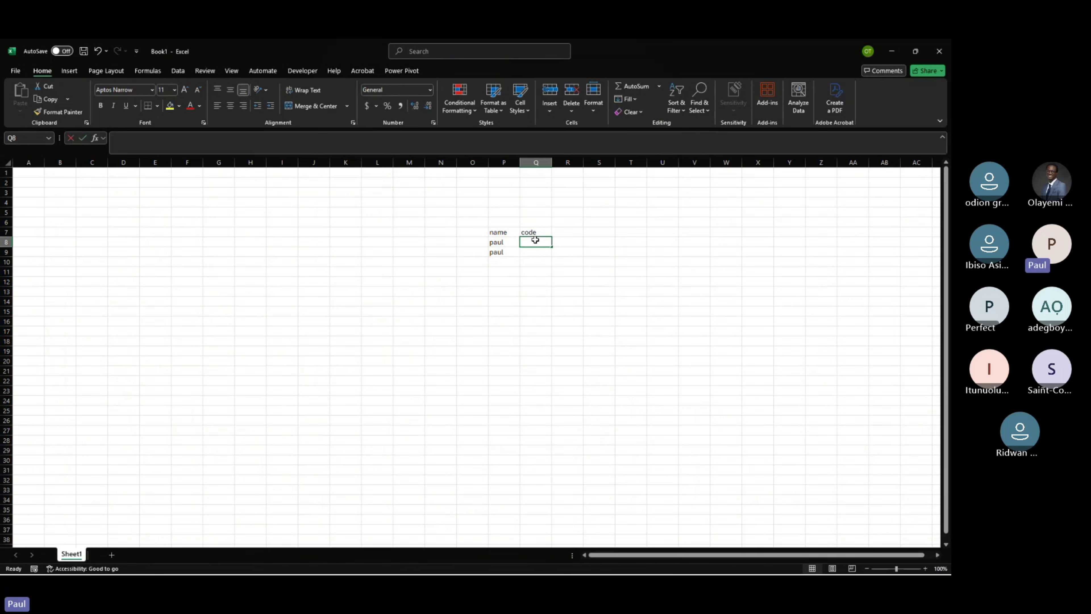
type("45")
key("Return")
type("230")
key("Return")
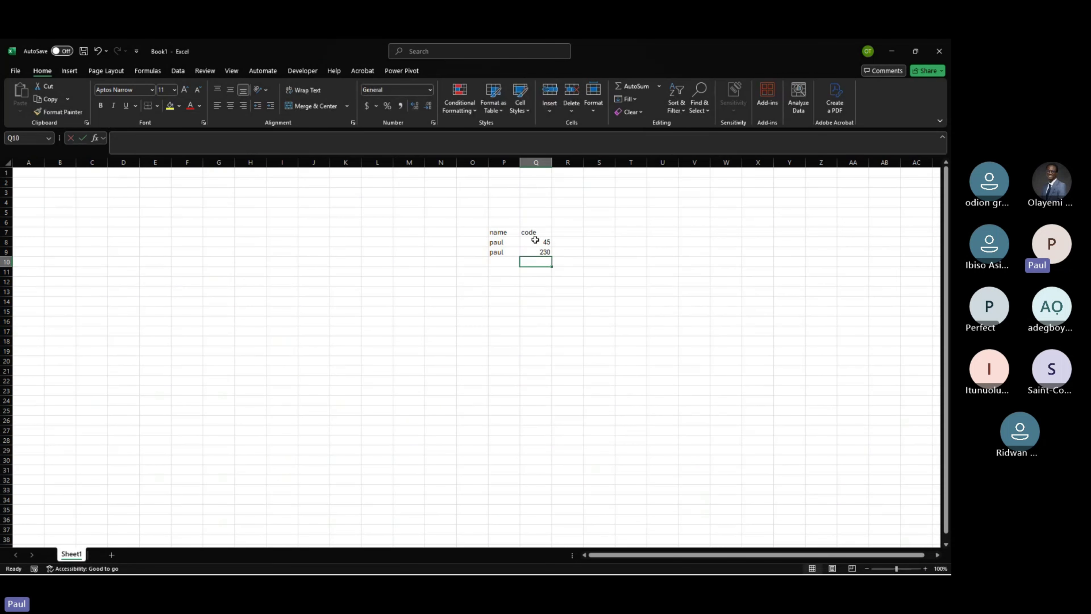
type("600")
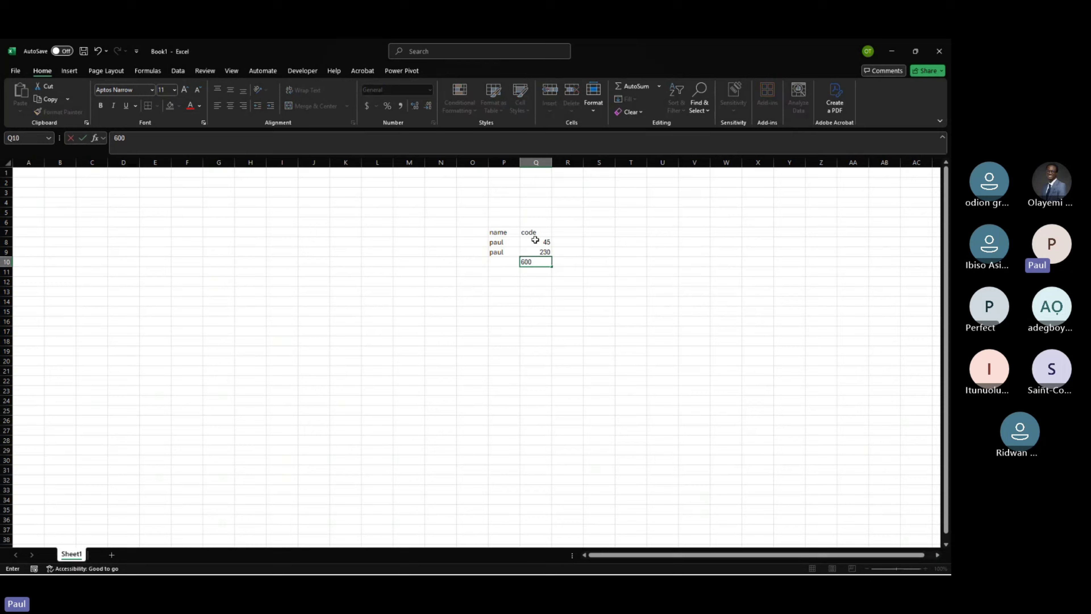
key("Left")
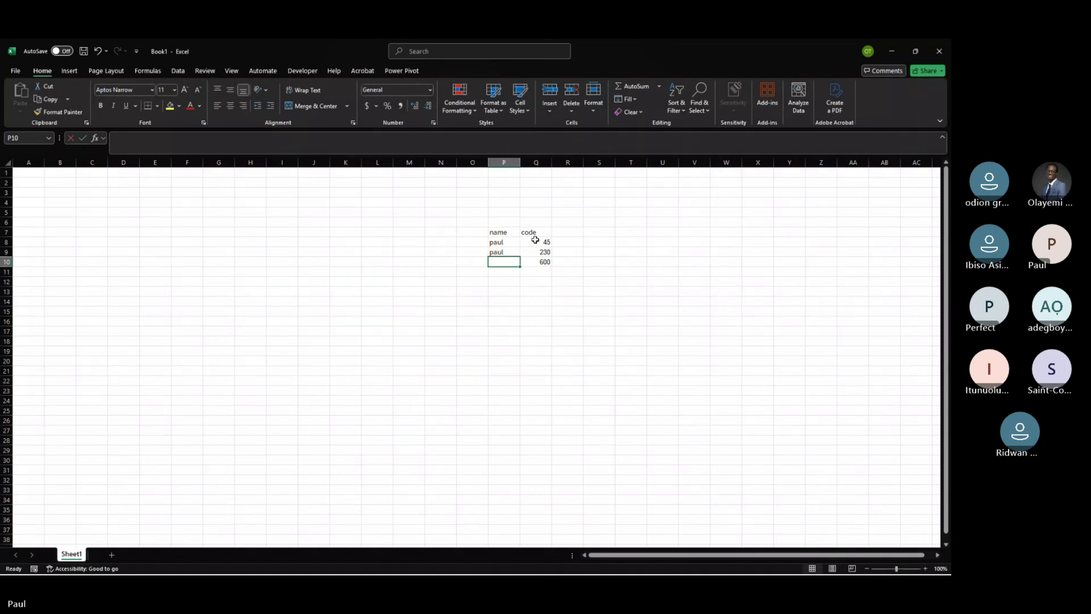
type("samson")
key("Return")
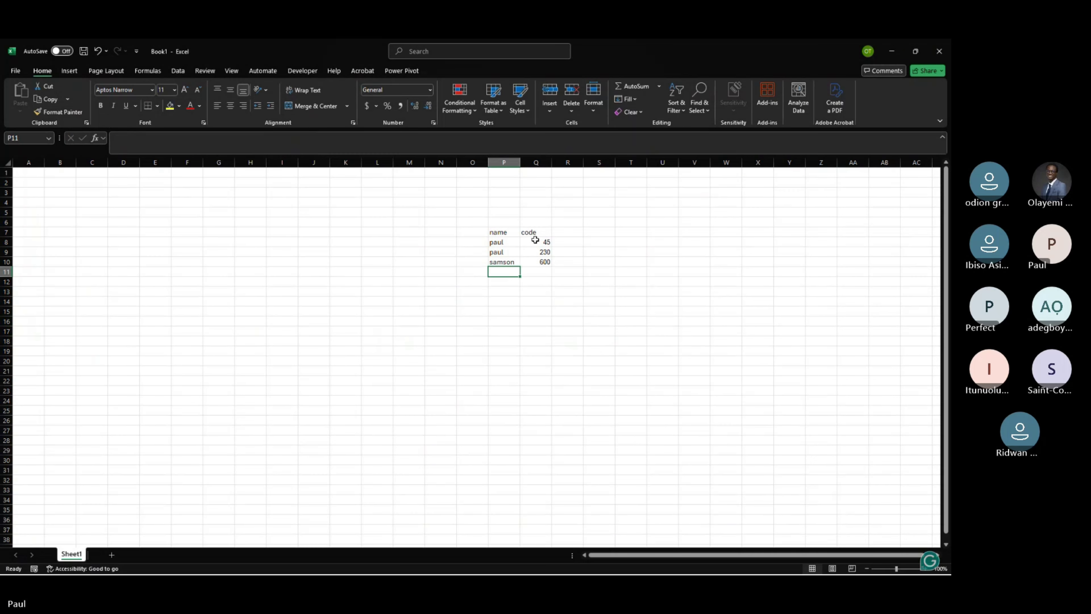
Preview the available column and pie chart types for P7:Q10 without inserting a chart.
left_click_drag(498, 233, 543, 263)
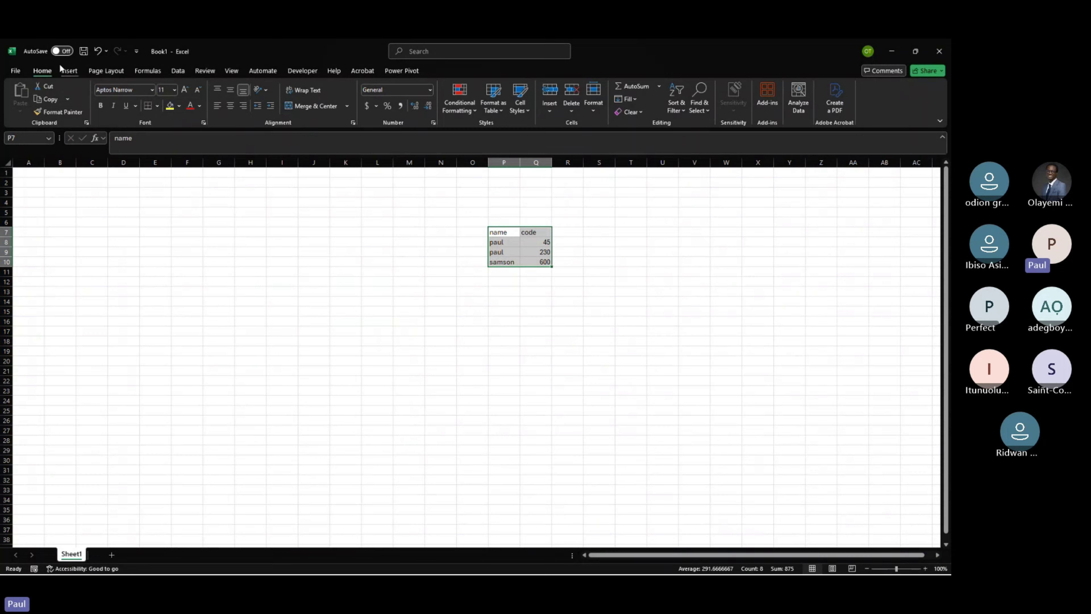
left_click(69, 71)
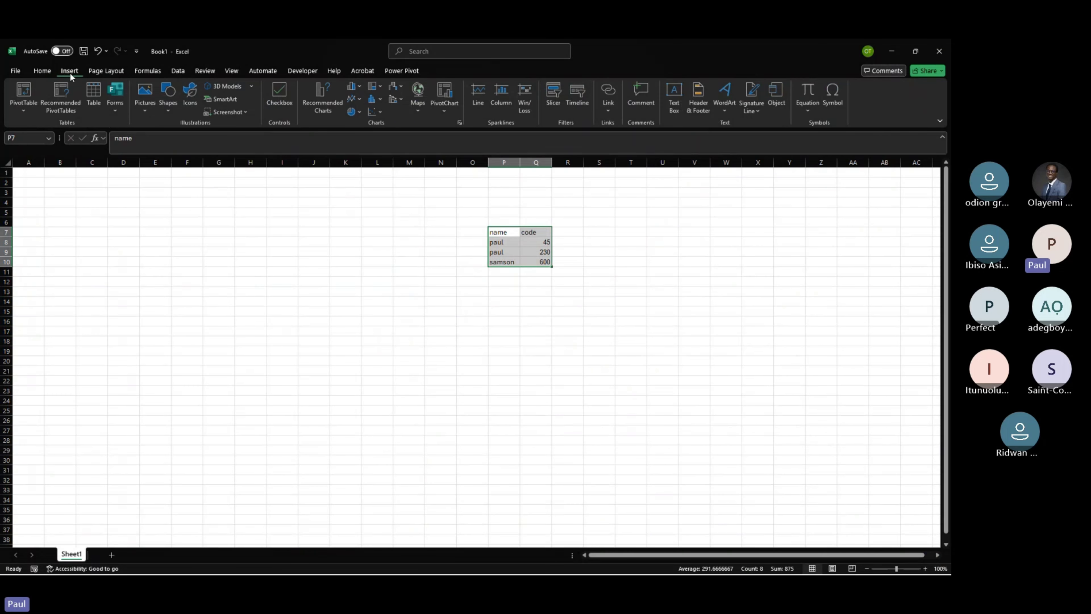
left_click(353, 86)
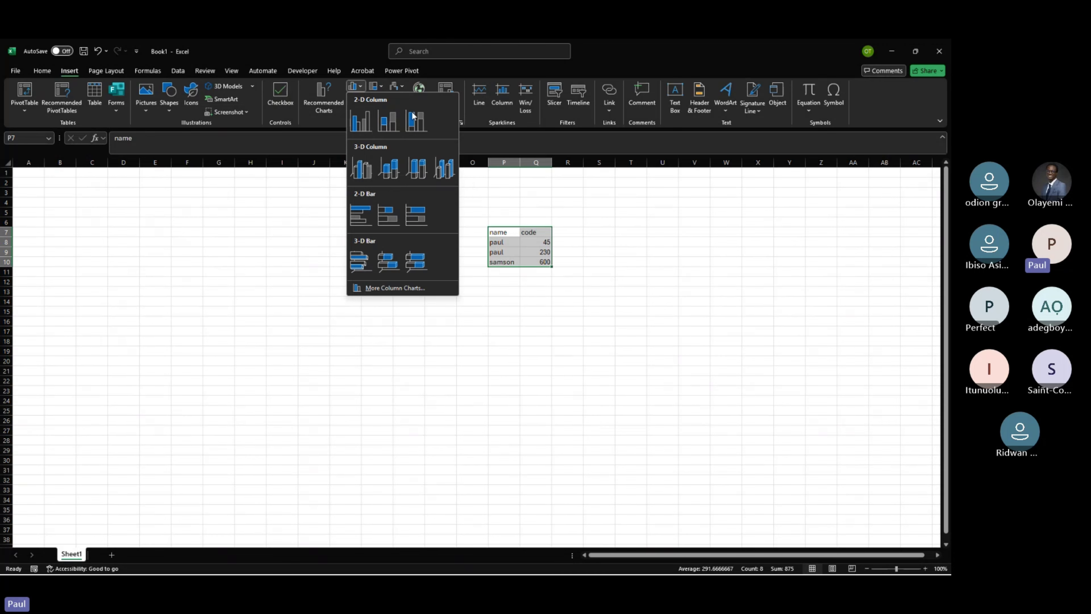
key("Escape")
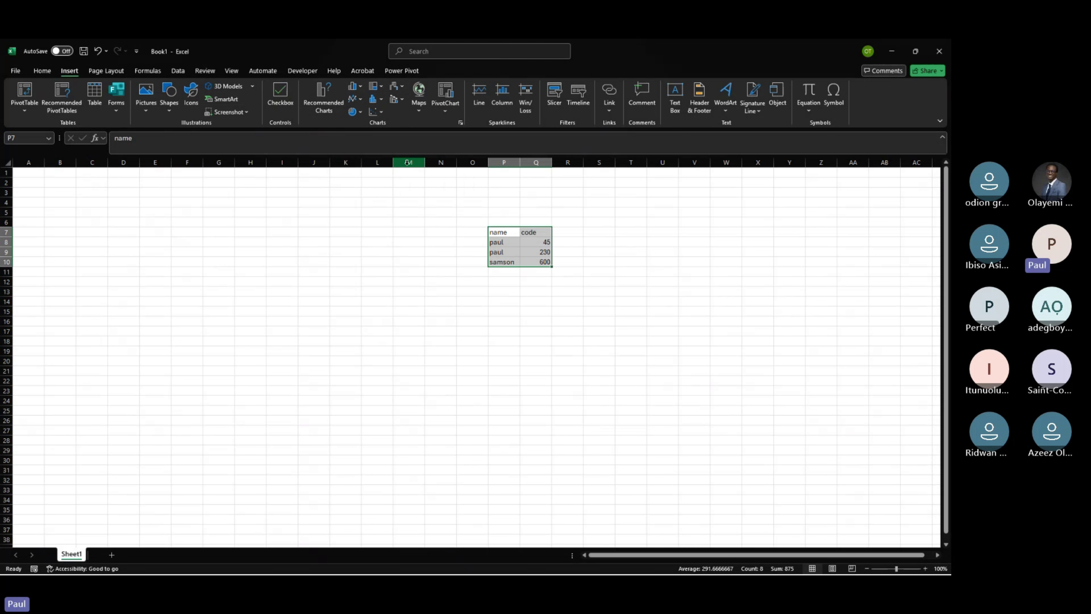
left_click(353, 111)
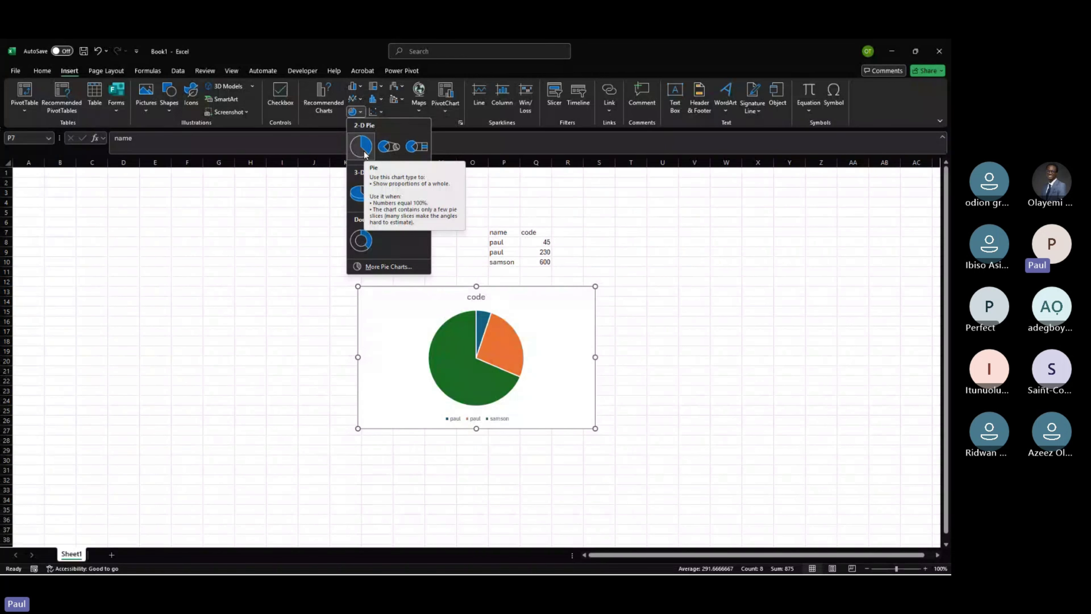
key("Escape")
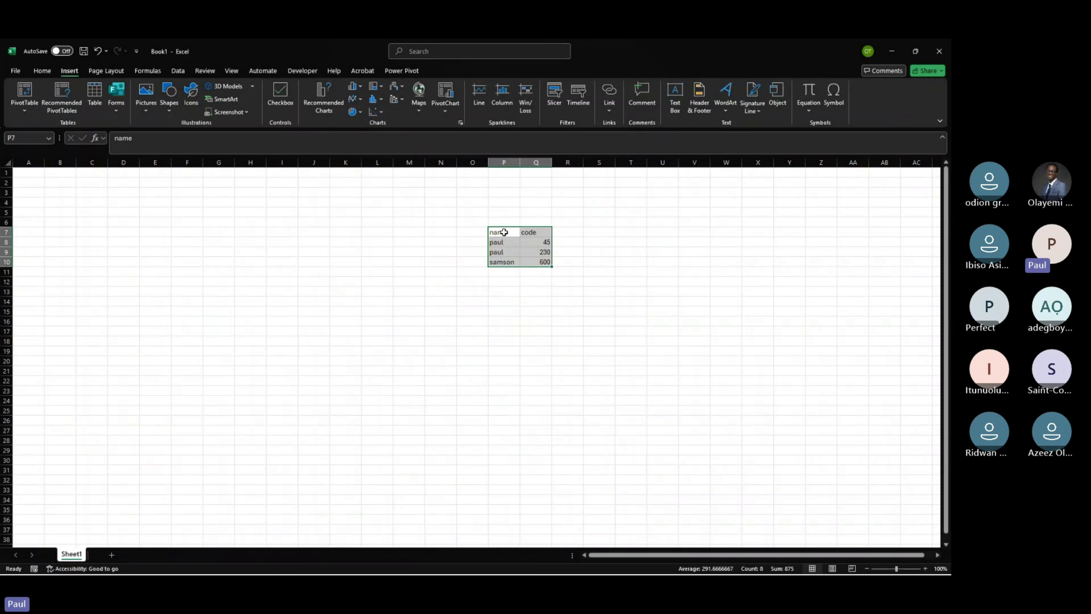
Convert the range P7:Q10 into a table with headers.
left_click_drag(504, 232, 542, 260)
key("ctrl+t")
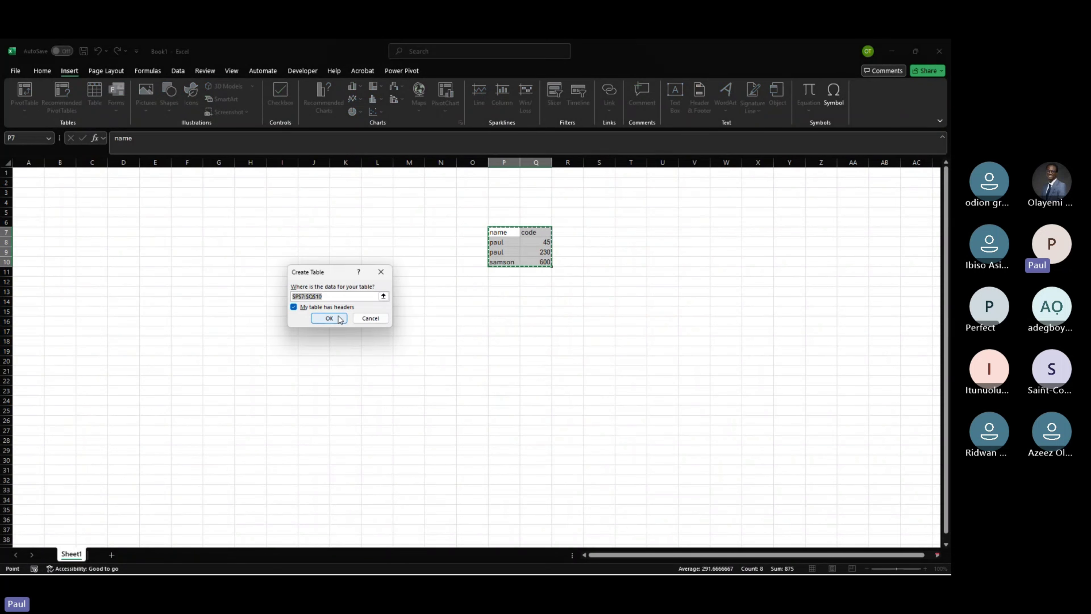
left_click(339, 318)
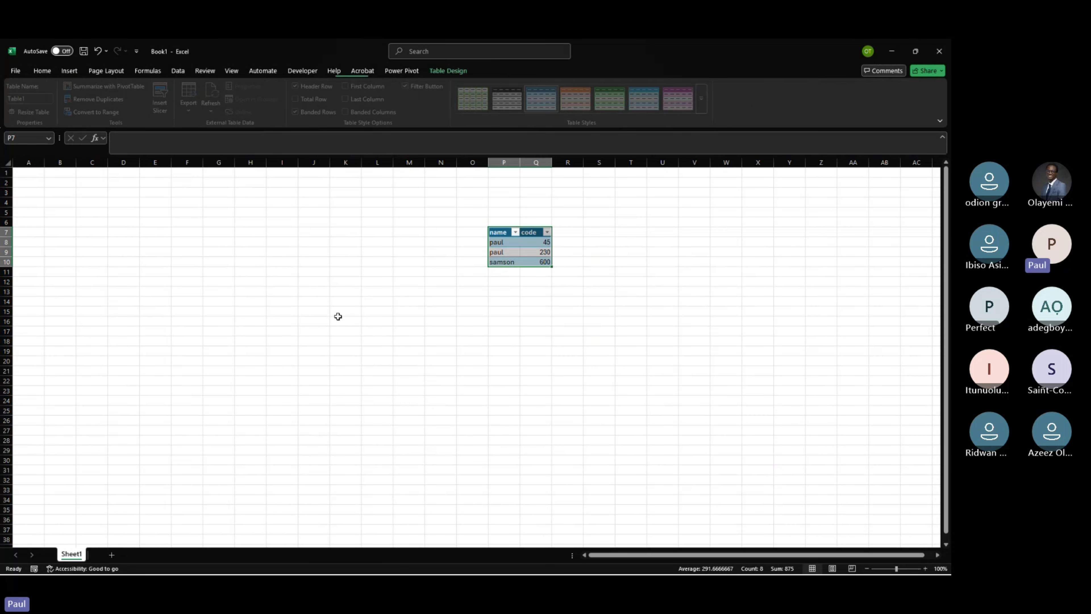
Preview a clustered column chart for the table range P7:Q10 without inserting it.
left_click(409, 292)
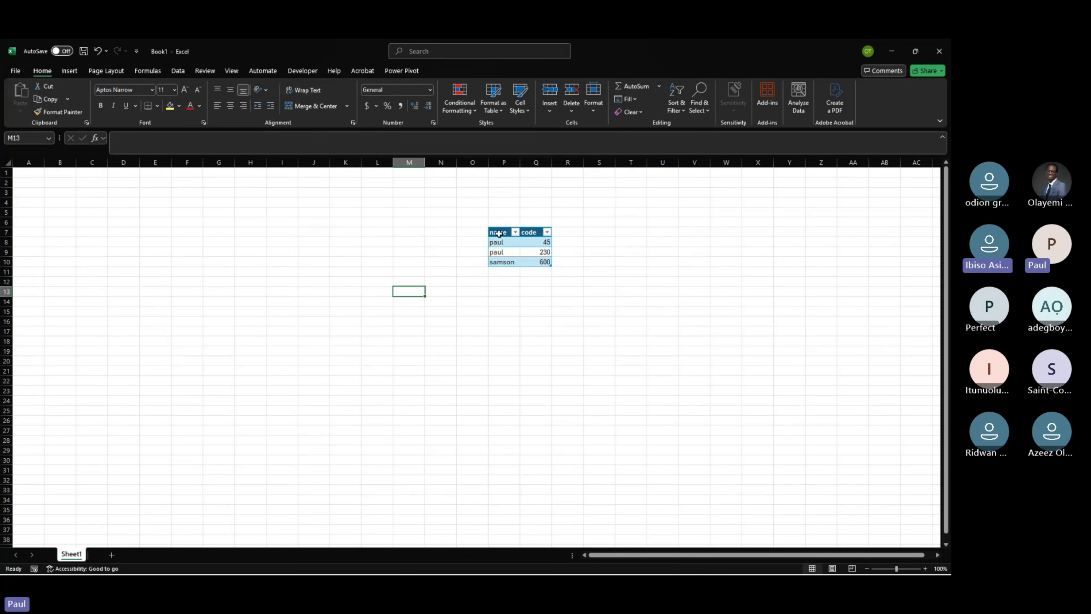
left_click_drag(499, 233, 540, 263)
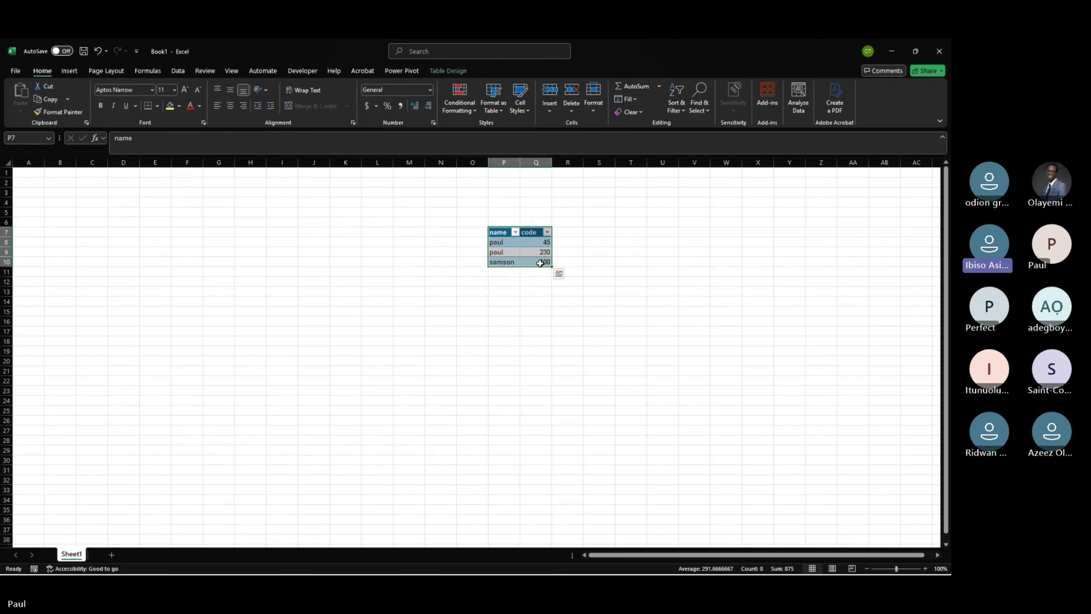
left_click(68, 71)
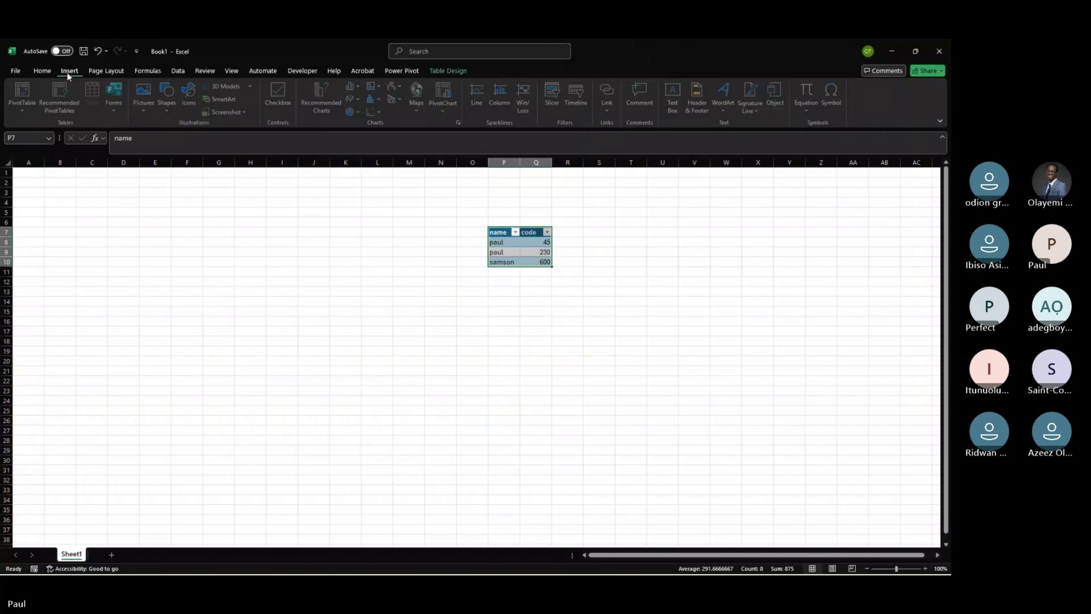
left_click(350, 88)
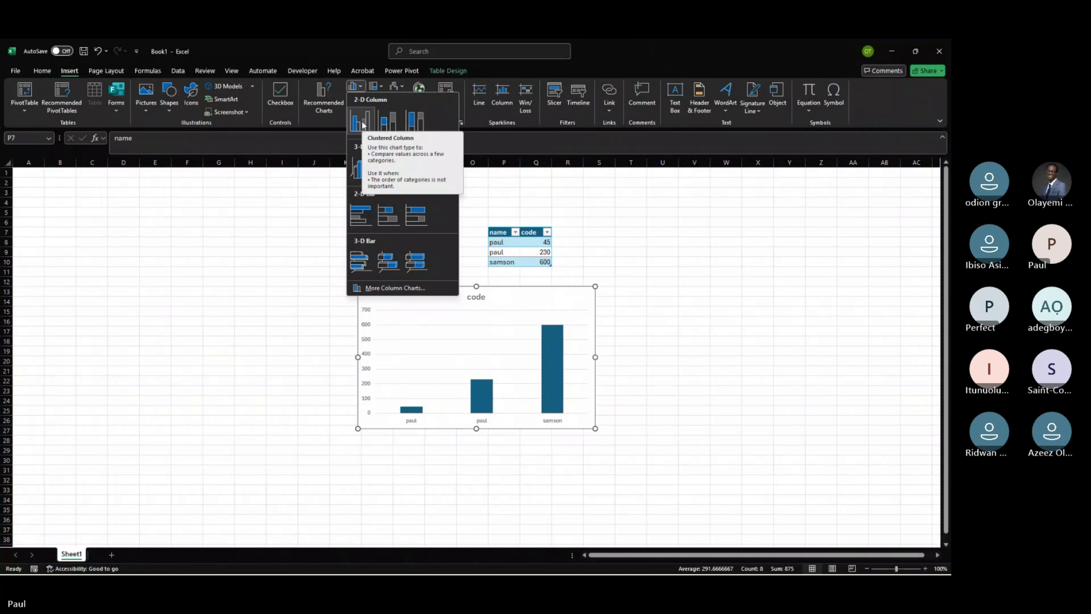
left_click(533, 232)
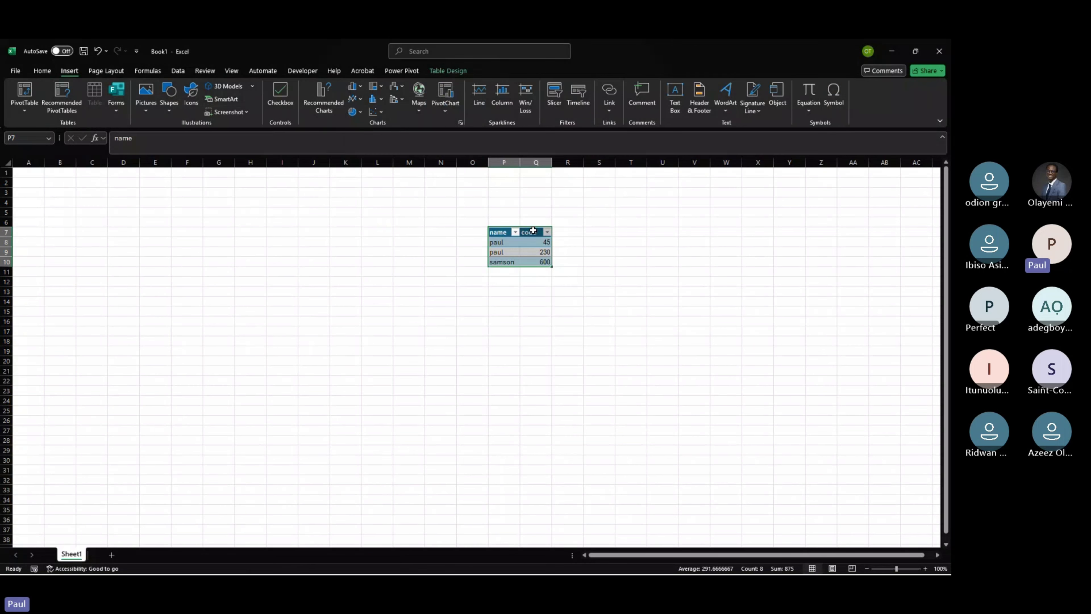
Clear the table header code in Q7 and copy the data rows P8:Q10 to P14:Q16.
left_click(532, 231)
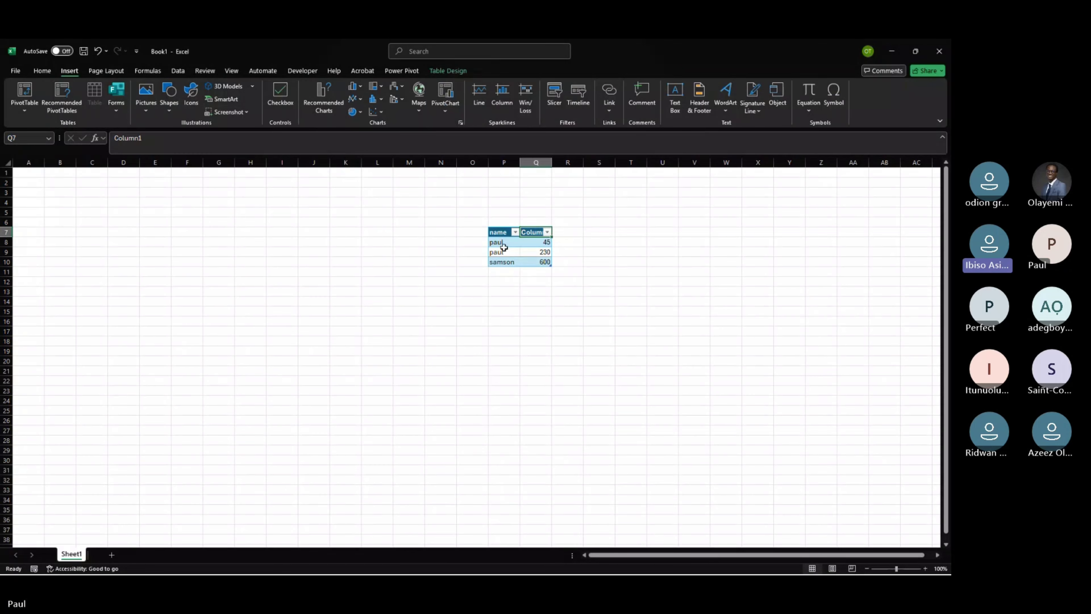
left_click_drag(504, 248, 548, 261)
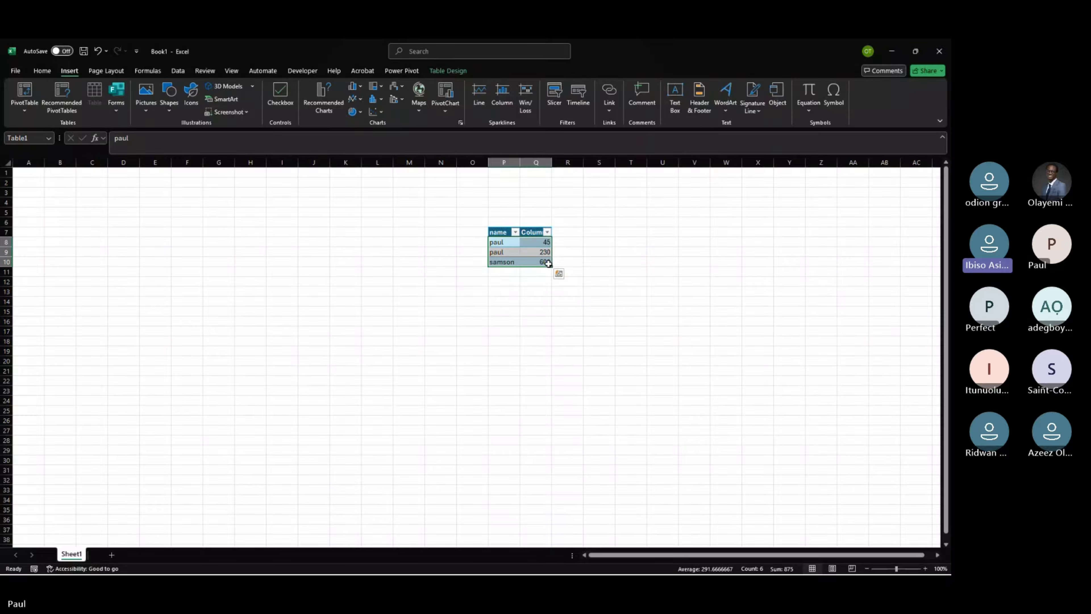
key("ctrl+c")
left_click(510, 297)
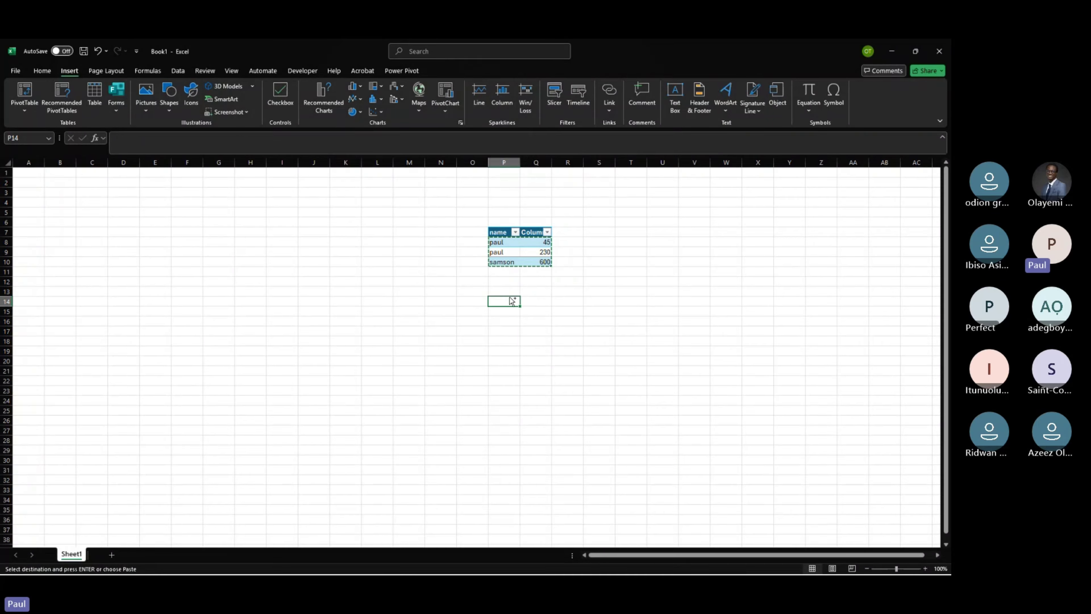
key("ctrl+v")
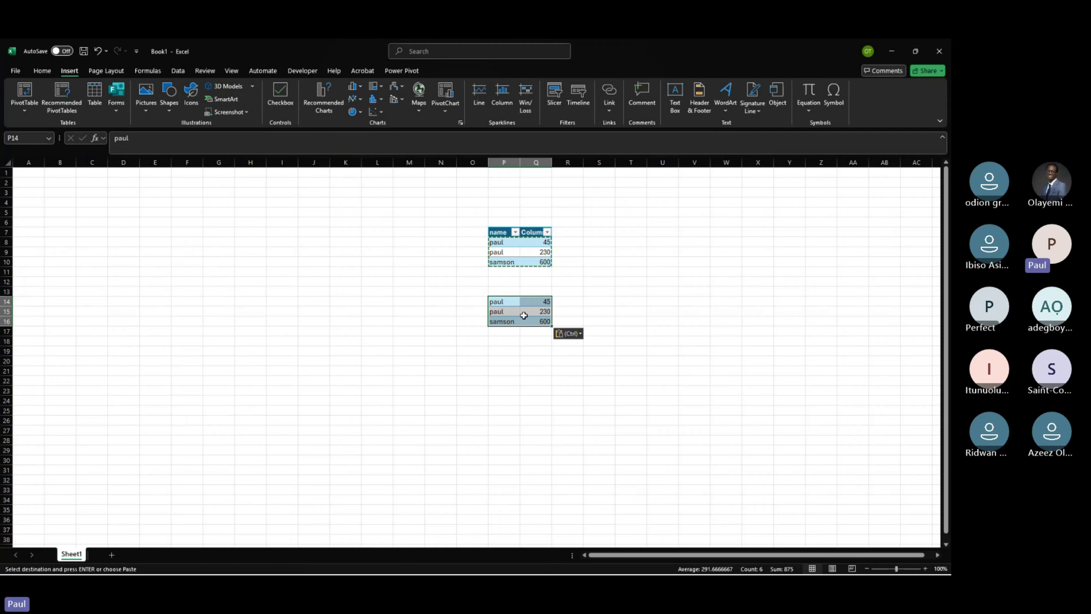
Clear the codes in Q14:Q16 of the copied rows, keeping only the names.
left_click(510, 303)
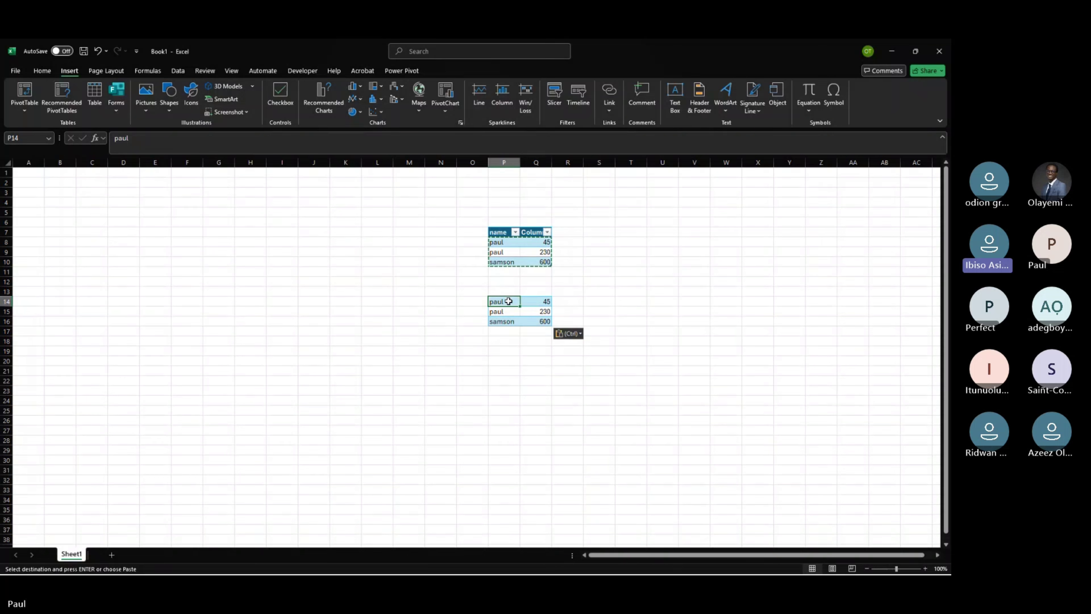
left_click_drag(545, 302, 503, 322)
key("Delete")
Preview 2-D column charts for the copied names in P14:P16 without inserting one.
left_click(501, 303)
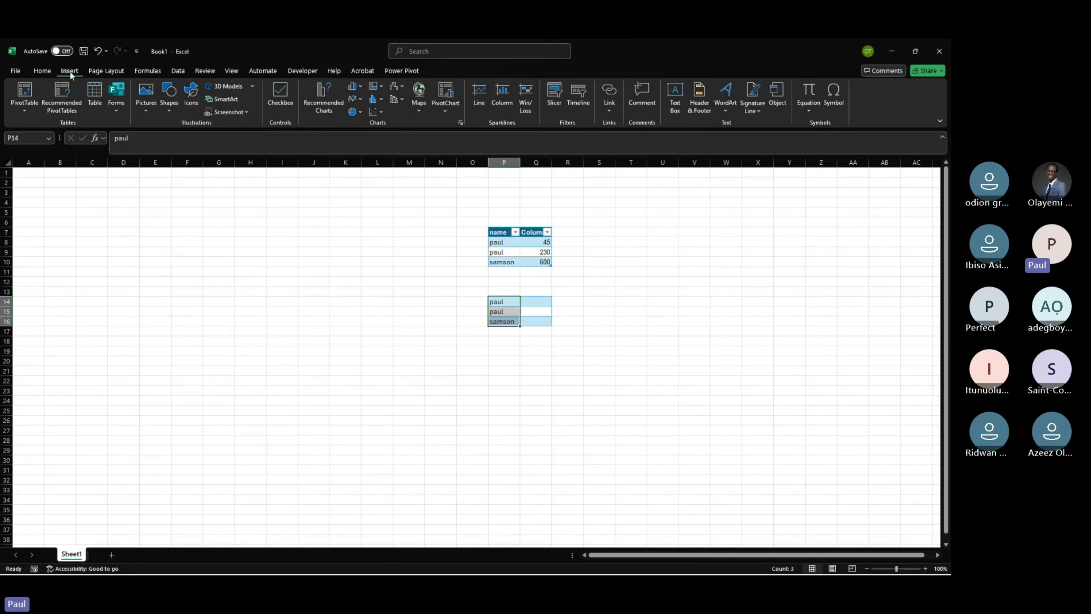
left_click(355, 86)
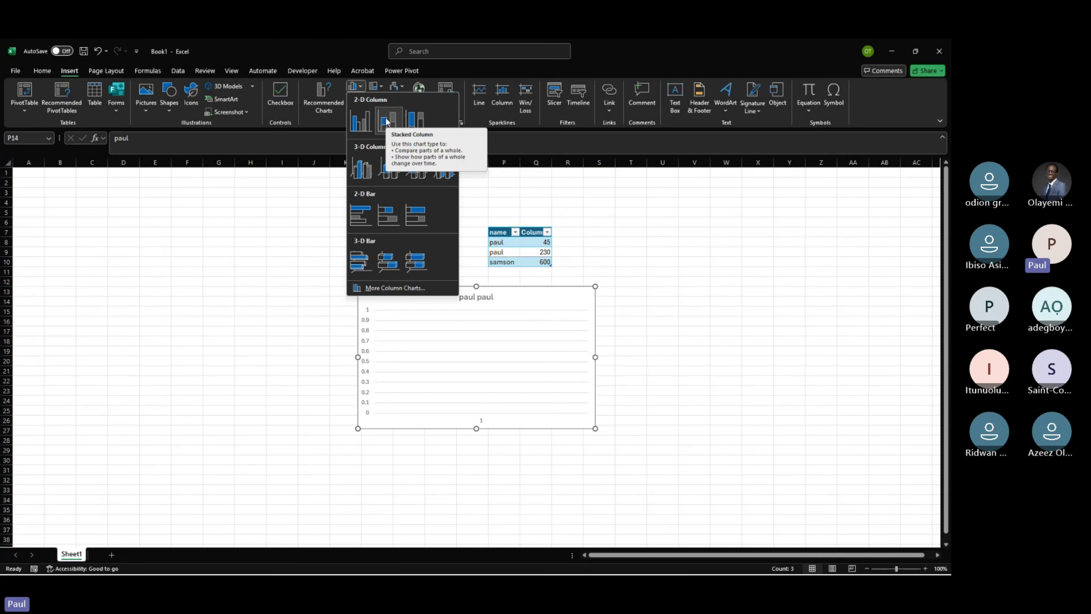
key("Escape")
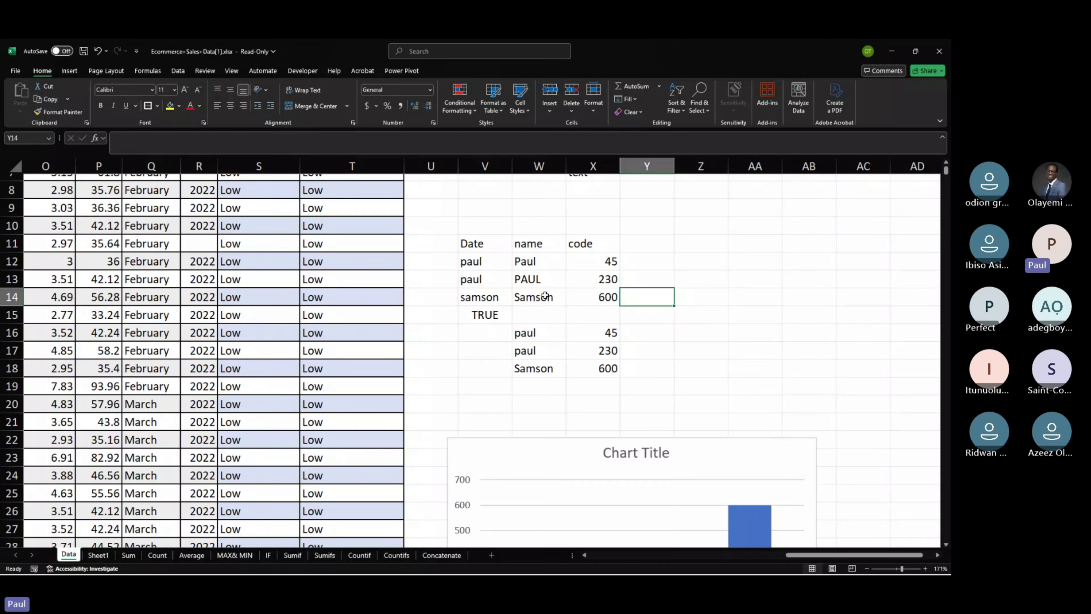
In the Ecommerce+Sales+Data[1] workbook, delete the column chart below the sample names and codes on the Data sheet.
left_click(584, 442)
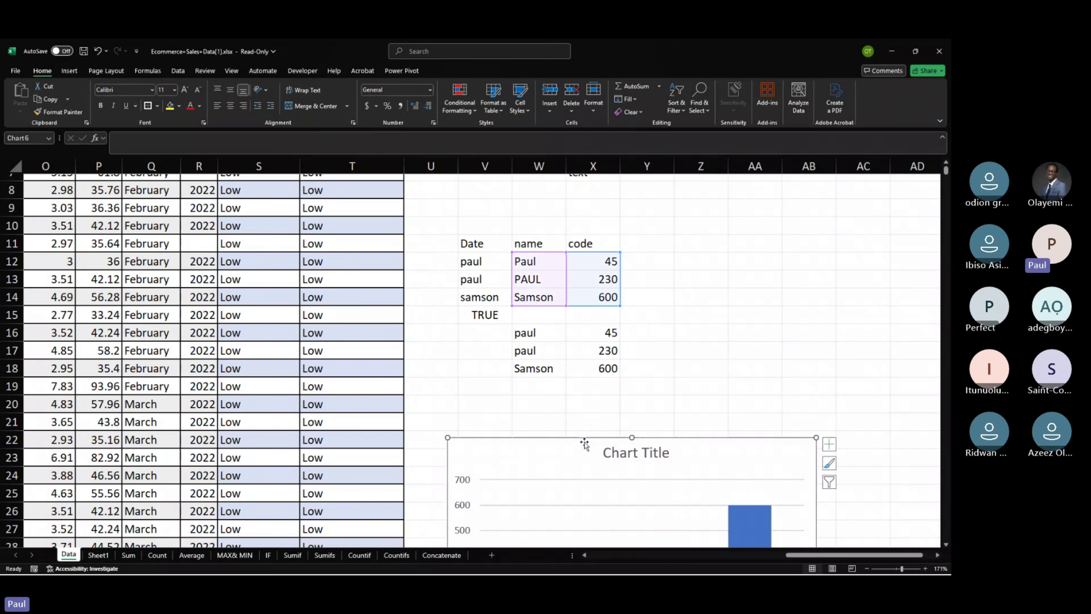
key("Delete")
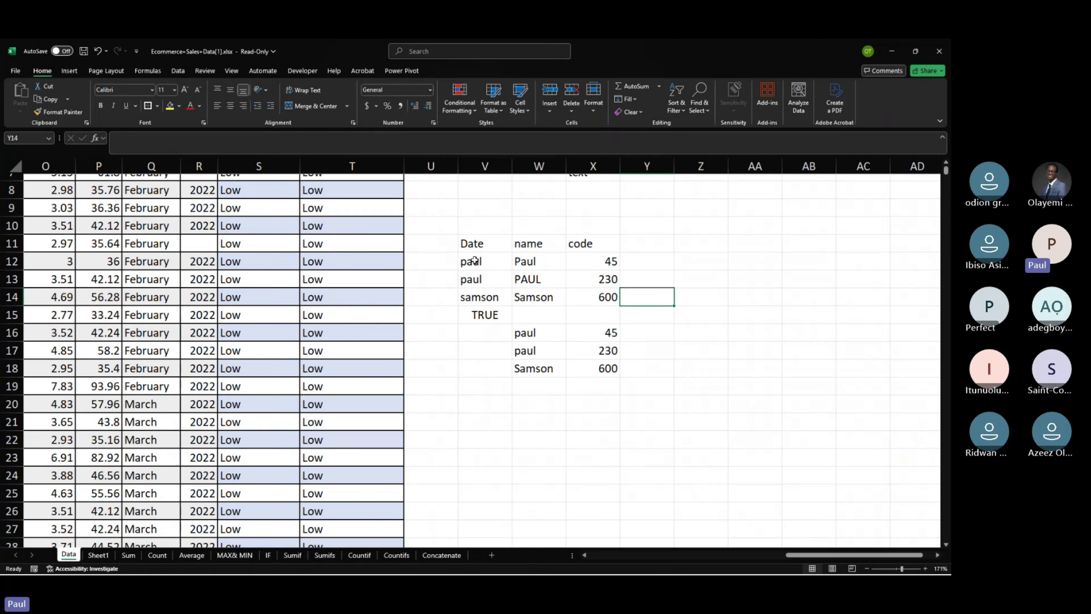
Examine the duplicate lowercase names in V12:V13 with their codes in X12:X13, the function list and the sales table's text columns.
left_click(477, 268)
left_click_drag(477, 268, 473, 279)
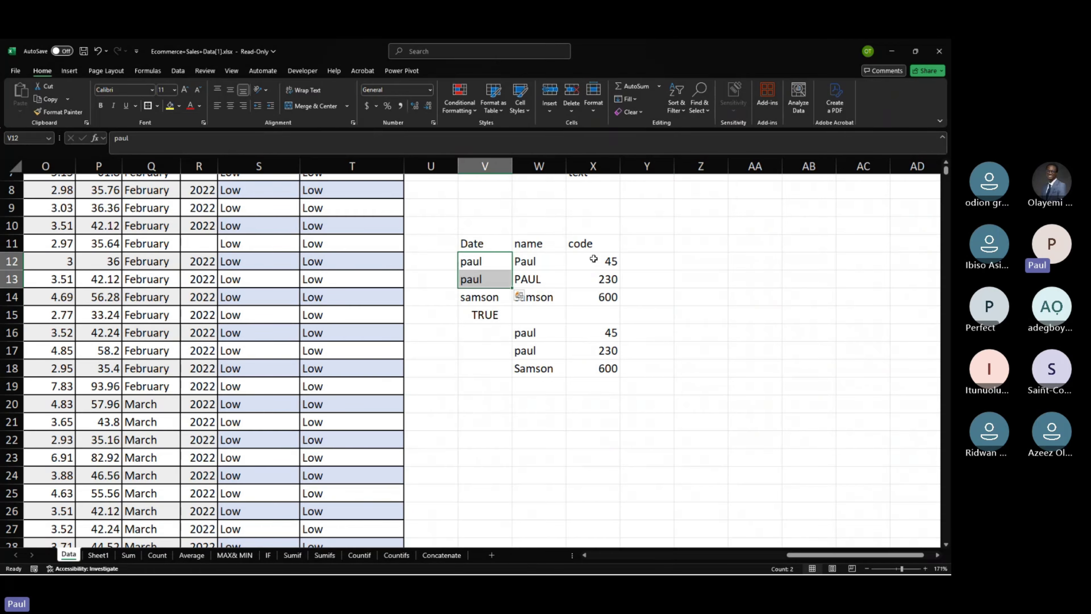
left_click(598, 269, "ctrl")
left_click_drag(598, 269, 600, 280)
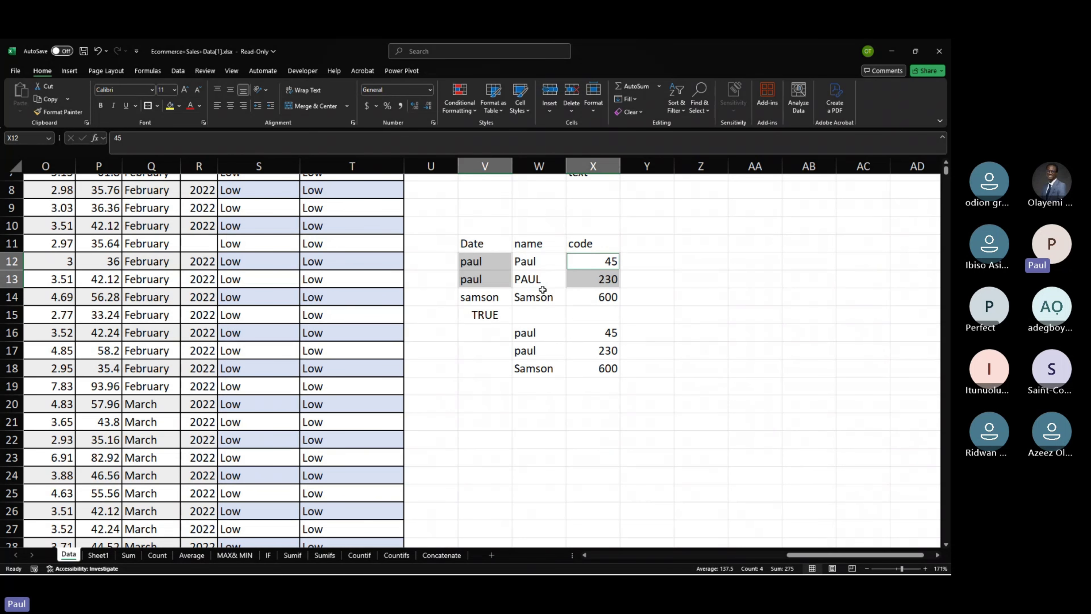
scroll(543, 291, "up", 2)
scroll(543, 289, "up", 1)
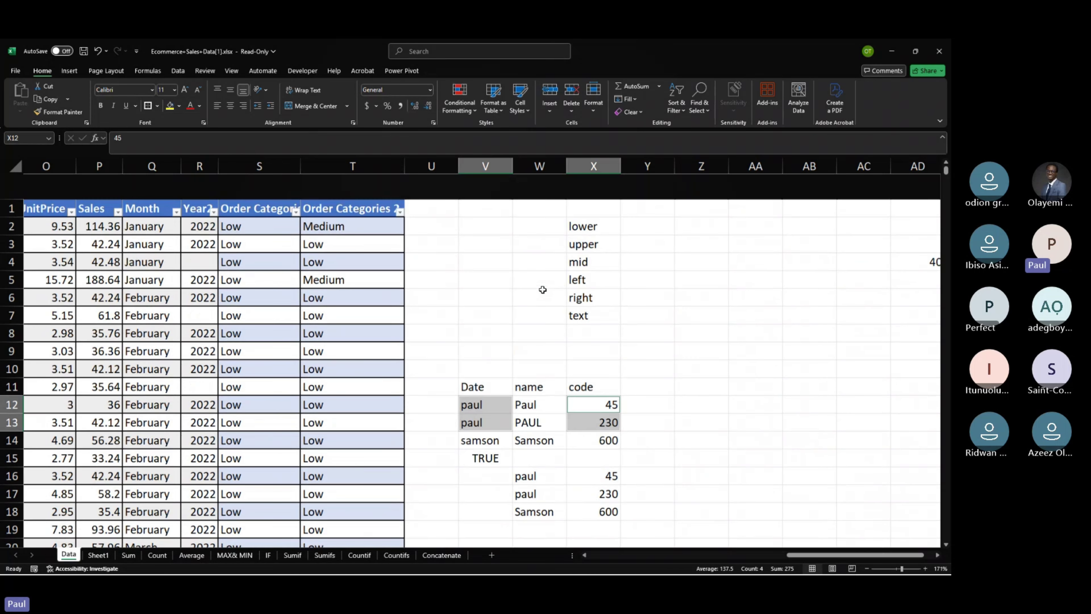
scroll(543, 289, "down", 1)
left_click(578, 303)
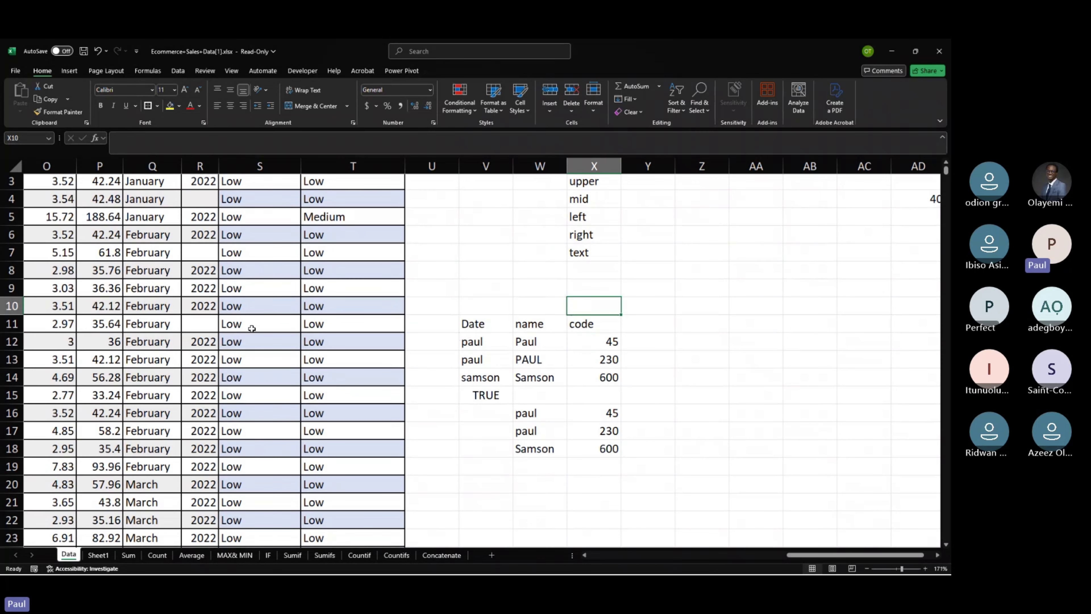
scroll(251, 328, "left", 2)
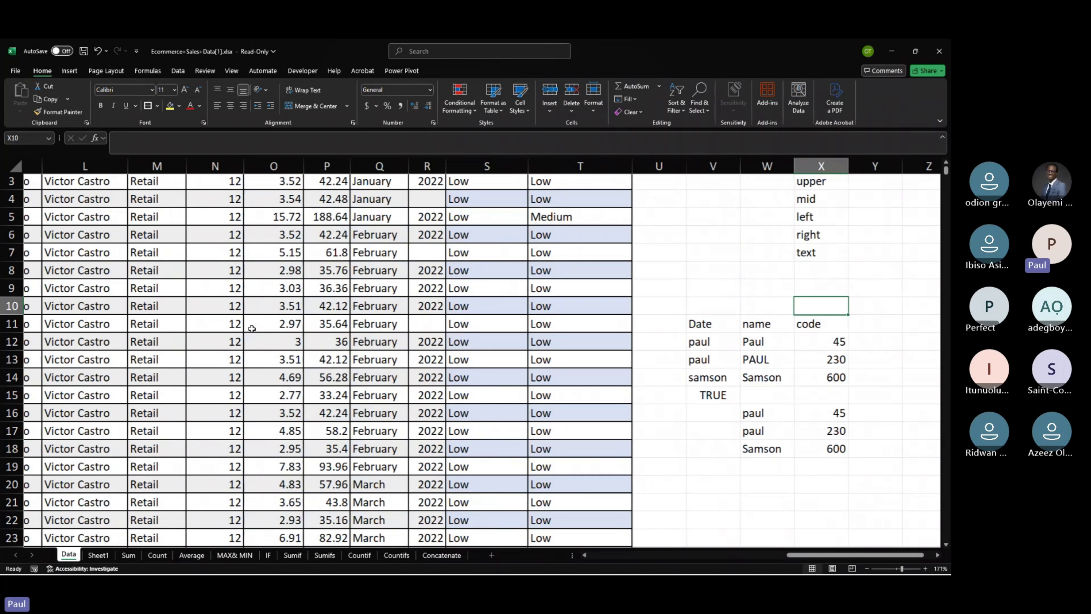
scroll(252, 329, "left", 2)
scroll(251, 329, "left", 1)
scroll(217, 235, "up", 1)
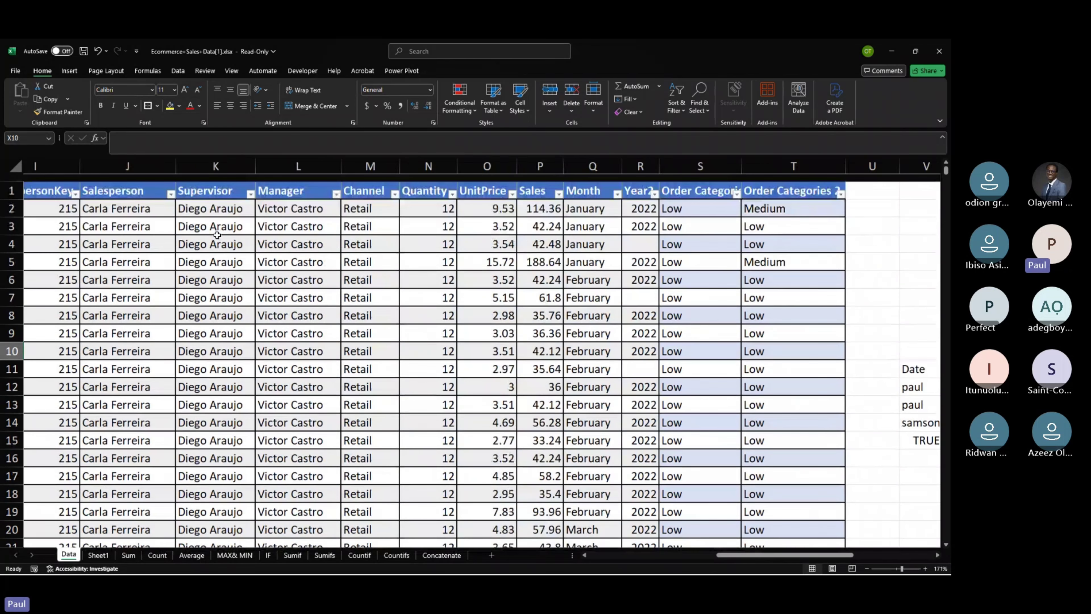
scroll(217, 235, "right", 3)
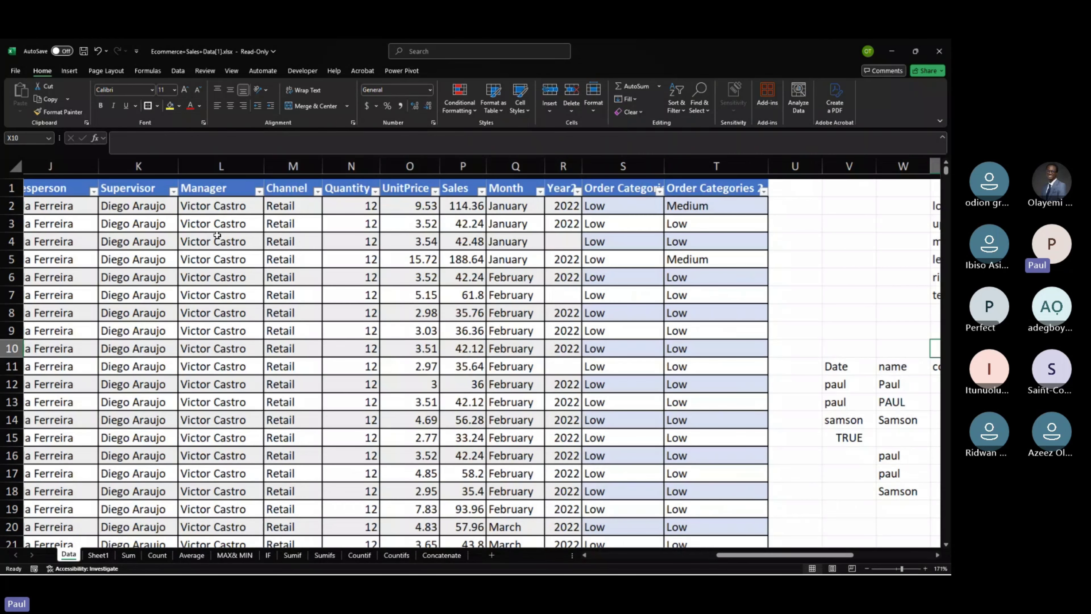
scroll(217, 235, "right", 1)
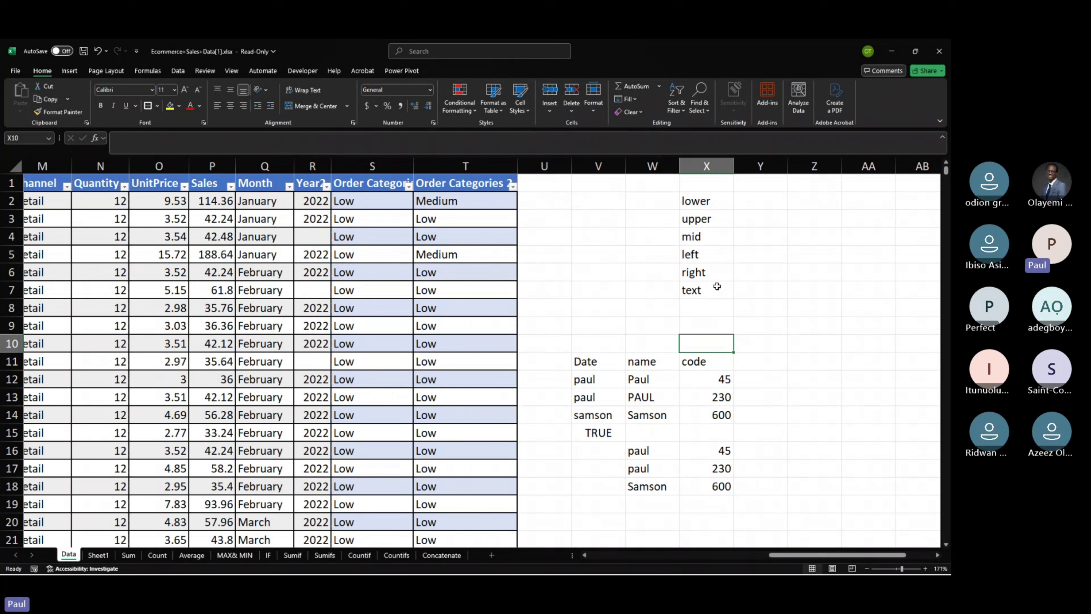
Enter the header lower in Y11 and try a LOWER formula in Y12 for the first name.
scroll(717, 286, "right", 3)
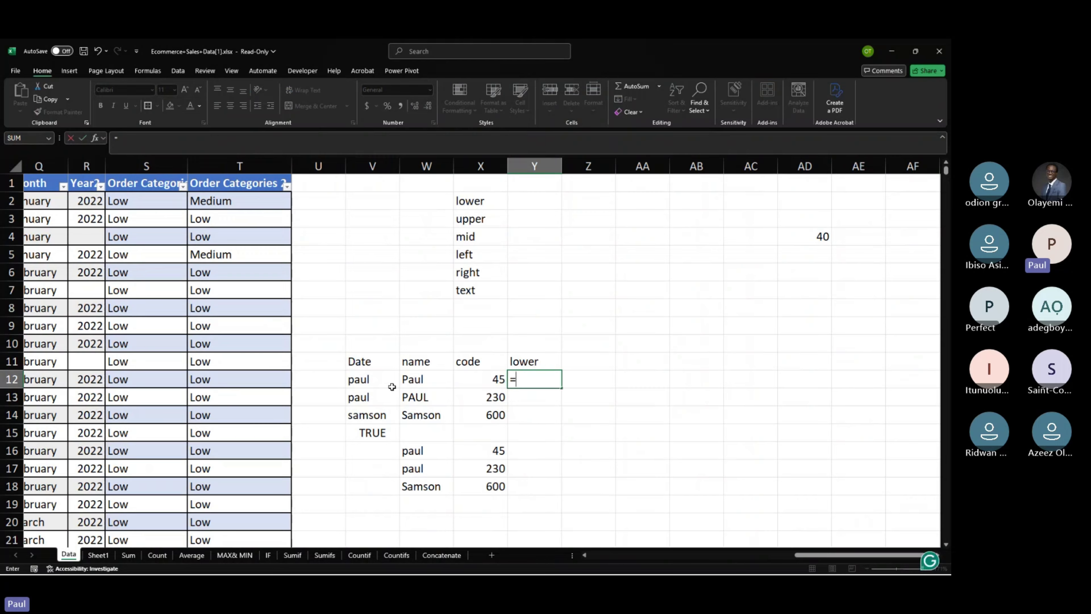
type("lower")
left_click(407, 391)
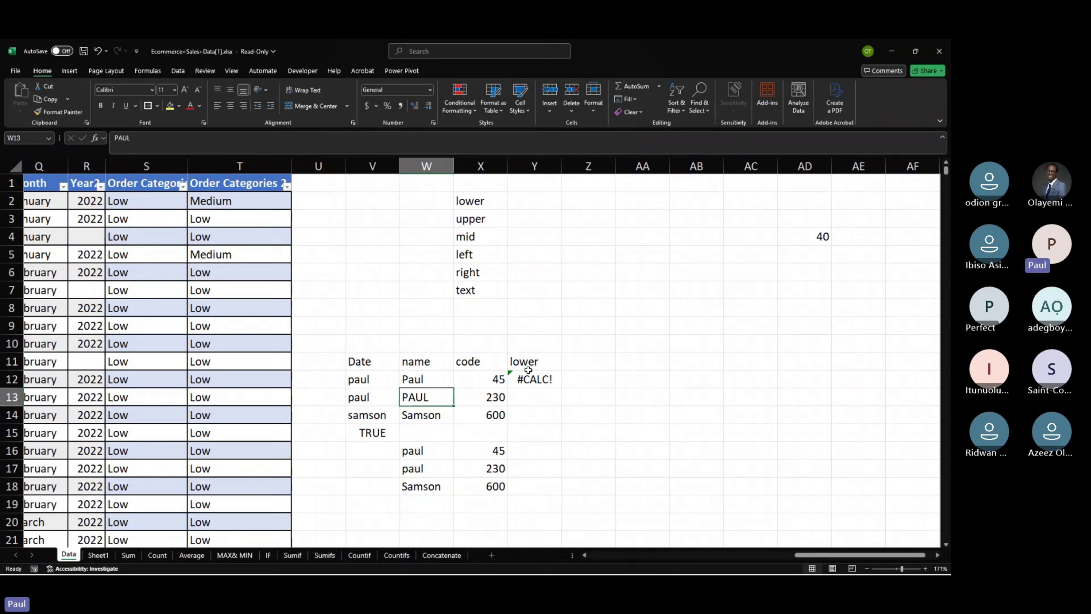
Convert the names in W12:W14 to lowercase with =LOWER(W12) in Y12, filled down to Y14.
left_click(539, 384)
type("=")
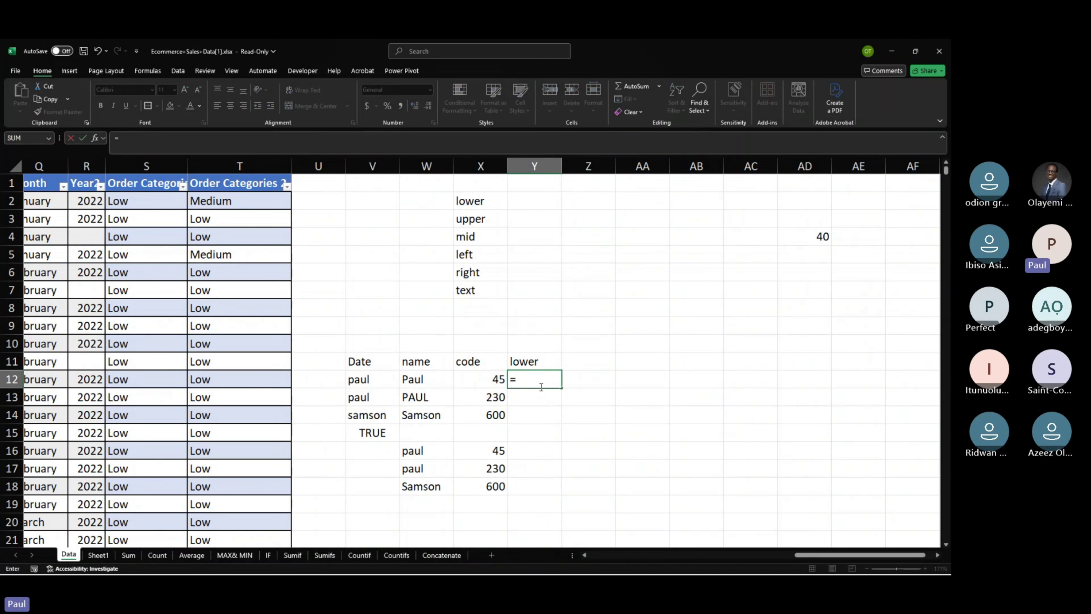
type("low")
key("Tab")
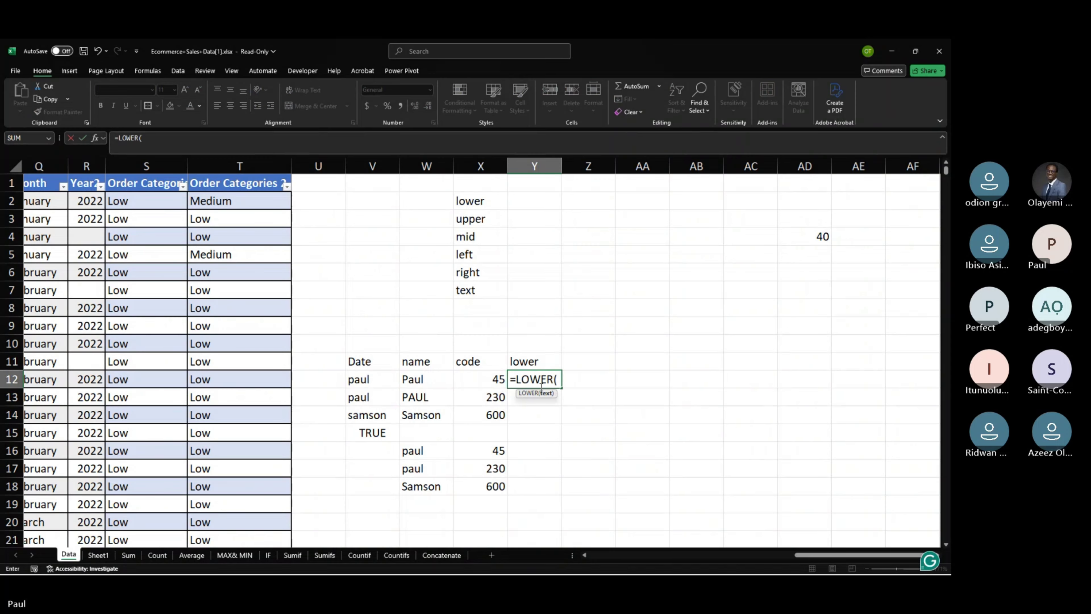
left_click(419, 379)
key("Return")
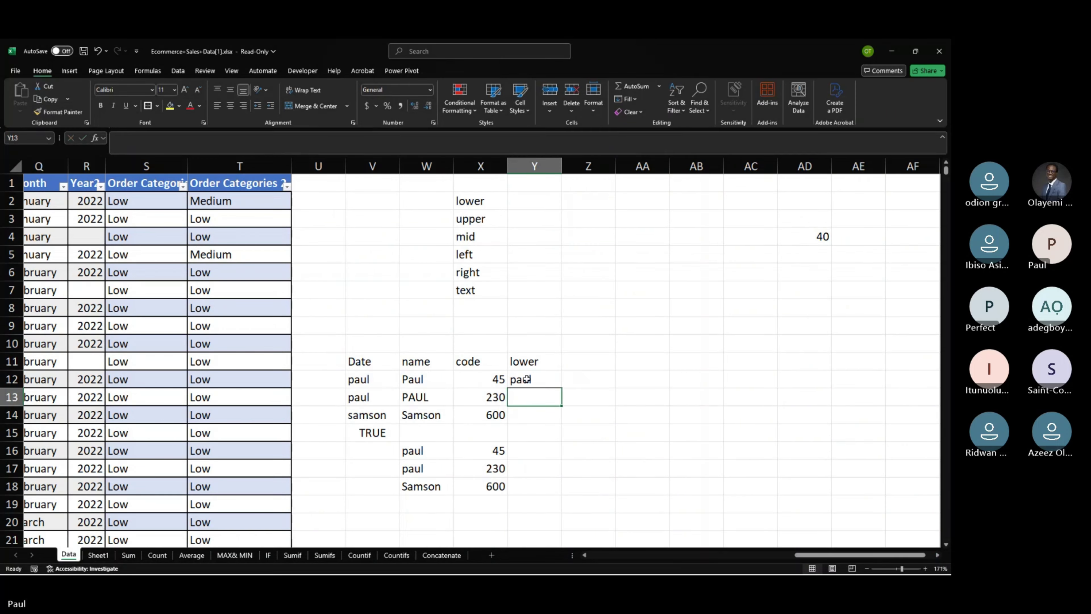
left_click(546, 380)
left_click_drag(563, 388, 558, 424)
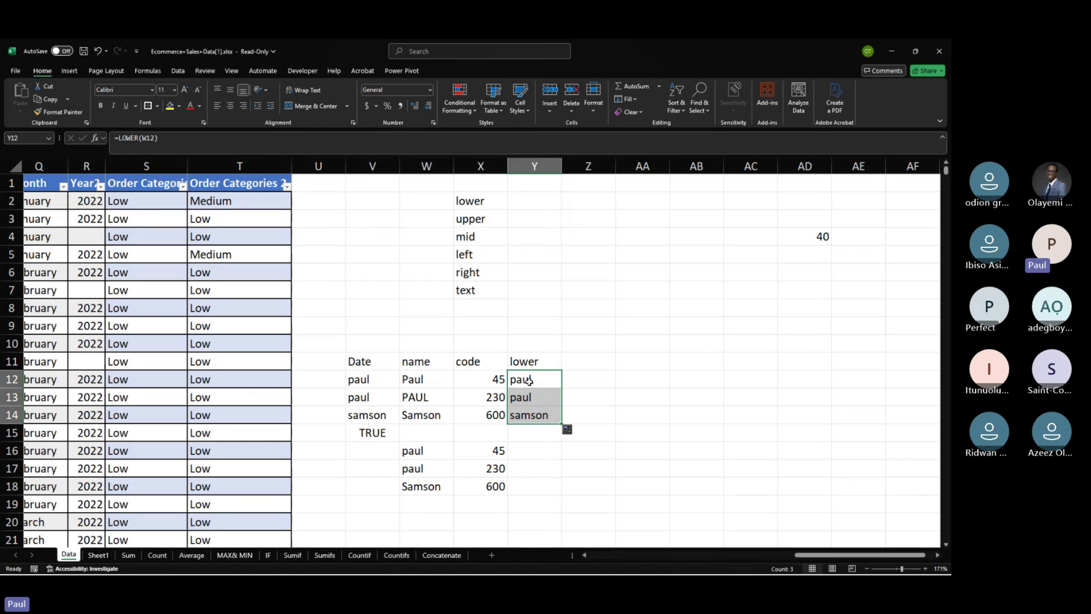
Enter the header upper in Z11 and the formula =W12 in Z12.
left_click(590, 358)
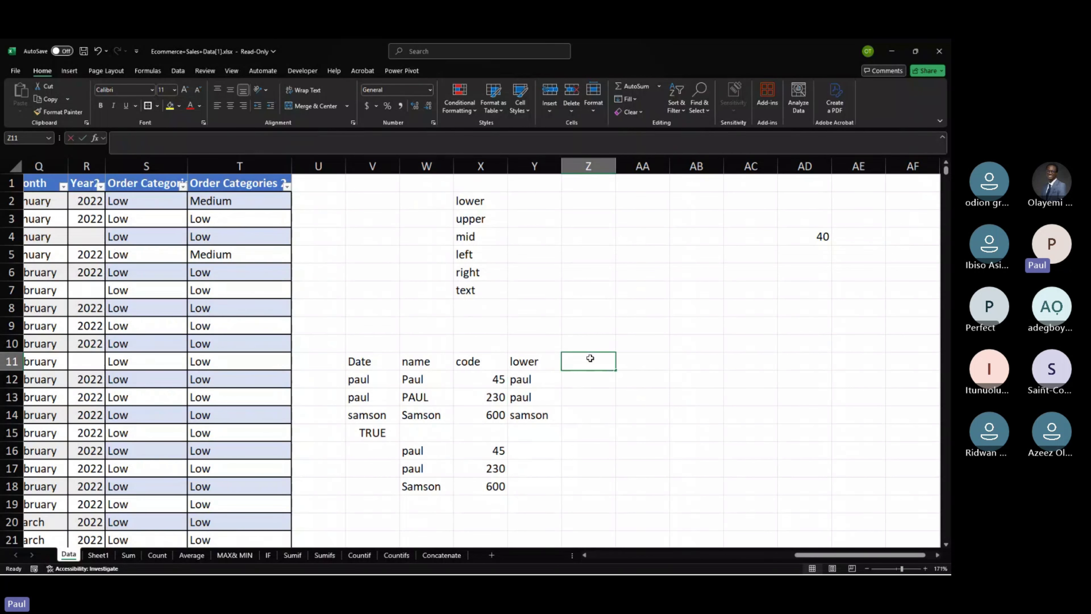
type("up")
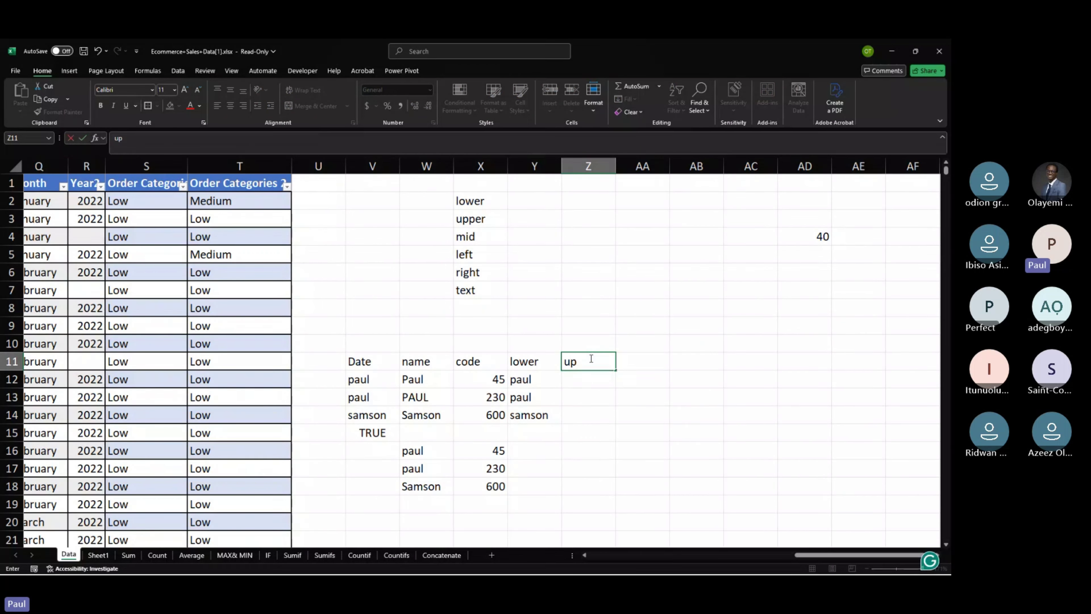
type("per")
key("Return")
type("=")
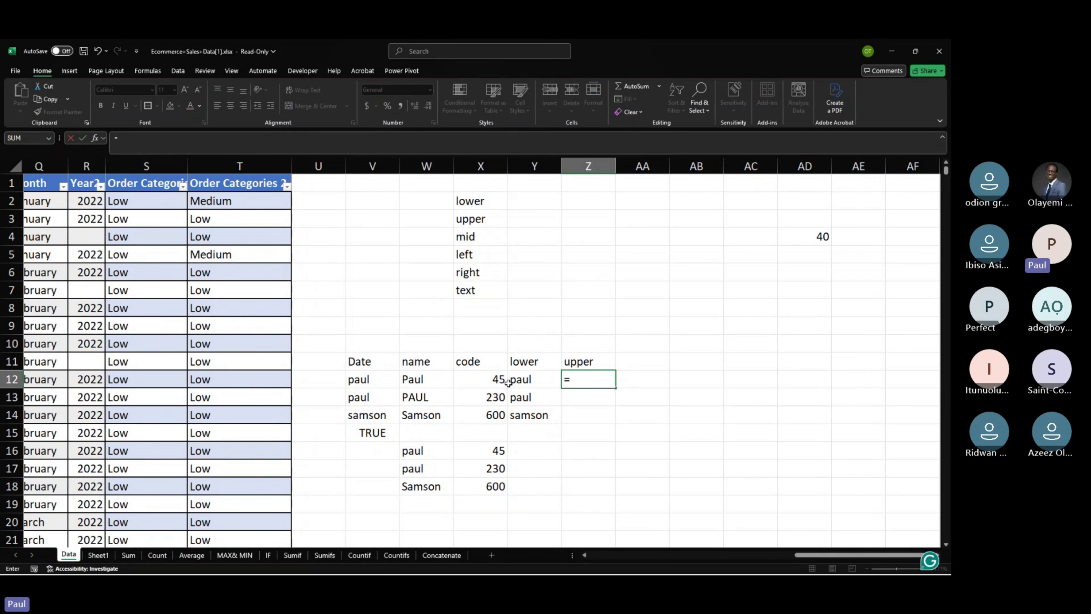
left_click(423, 379)
key("Return")
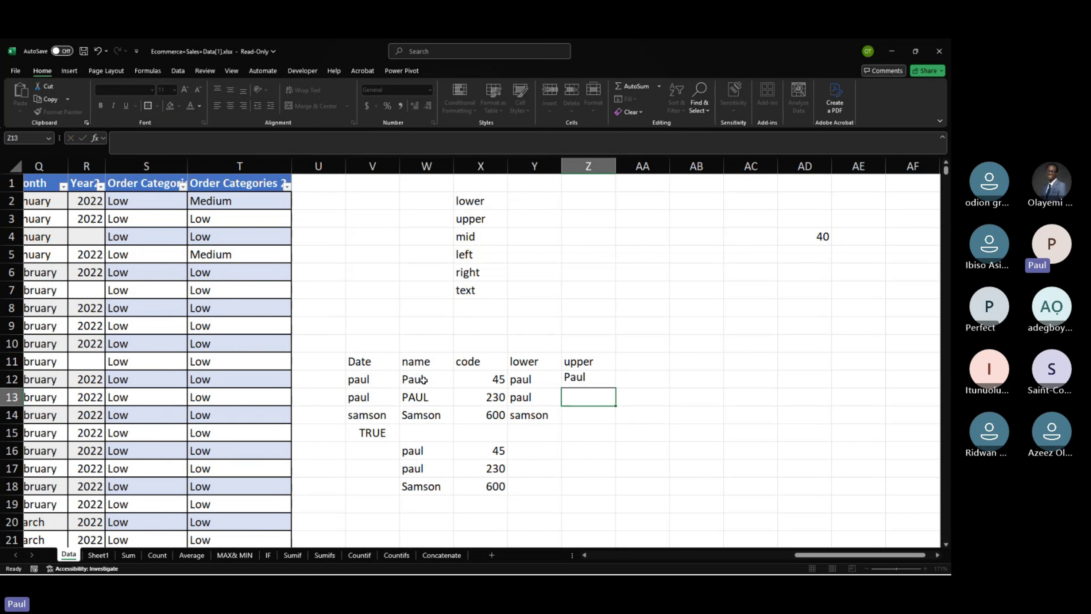
Convert the names in W12:W14 to uppercase with =UPPER(W12) in Z12, filled down to Z14.
left_click(572, 382)
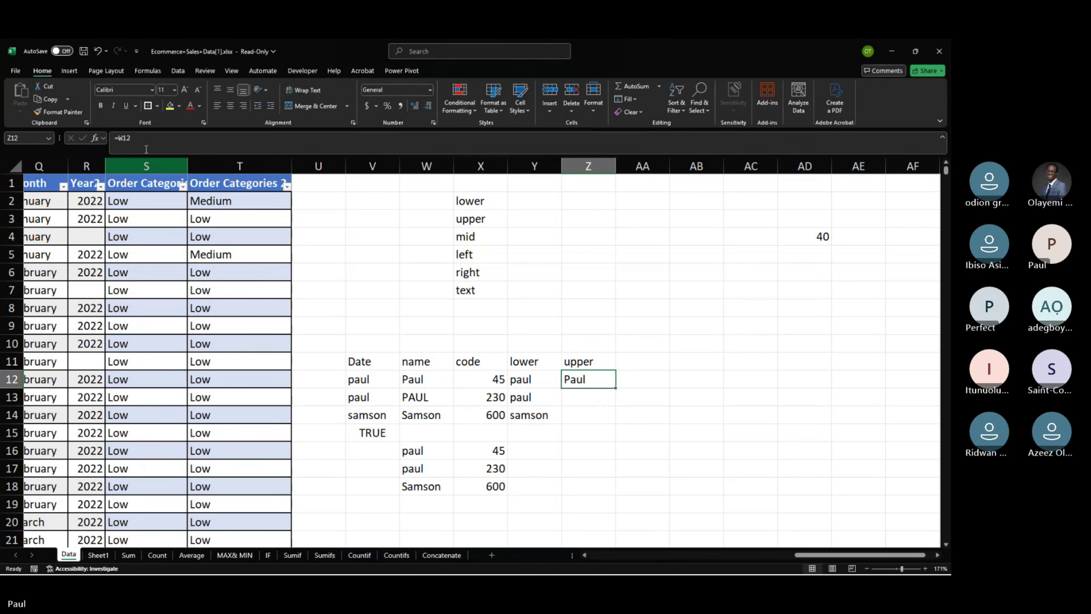
left_click(119, 138)
type("up")
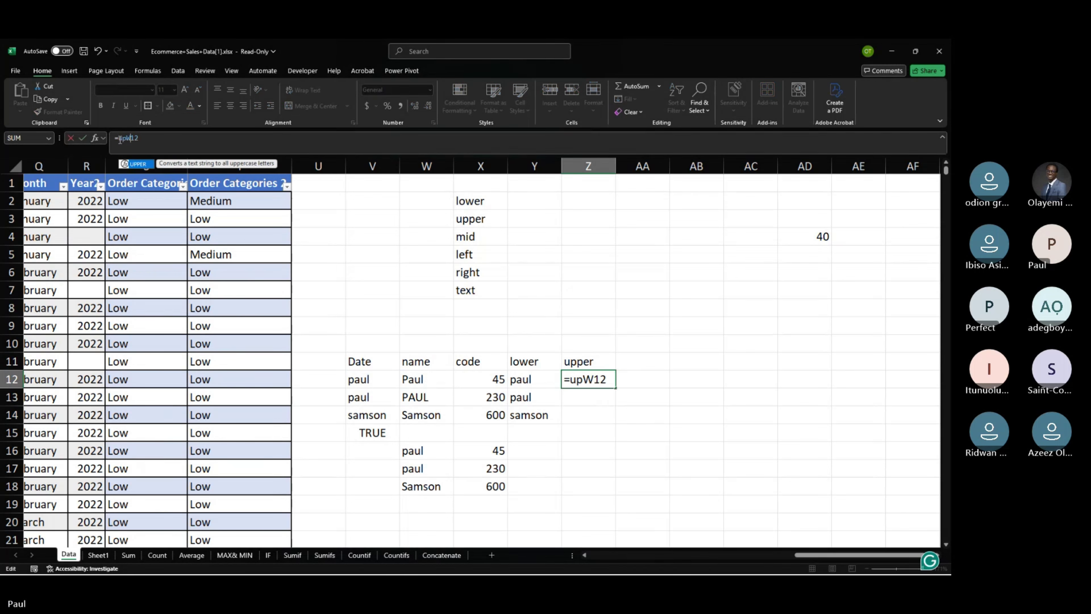
type("per")
key("Tab")
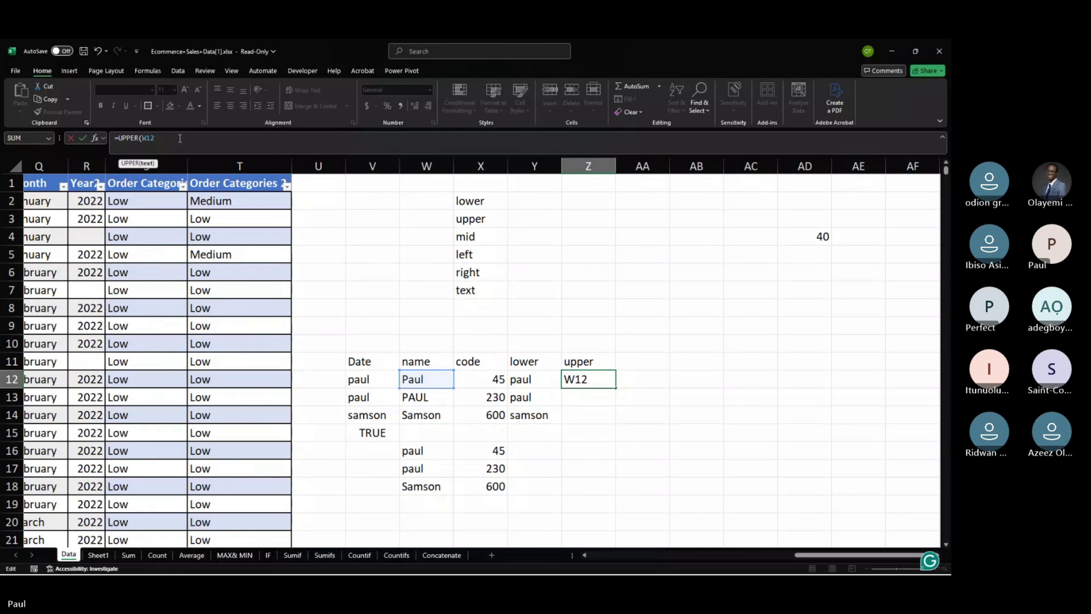
key("Return")
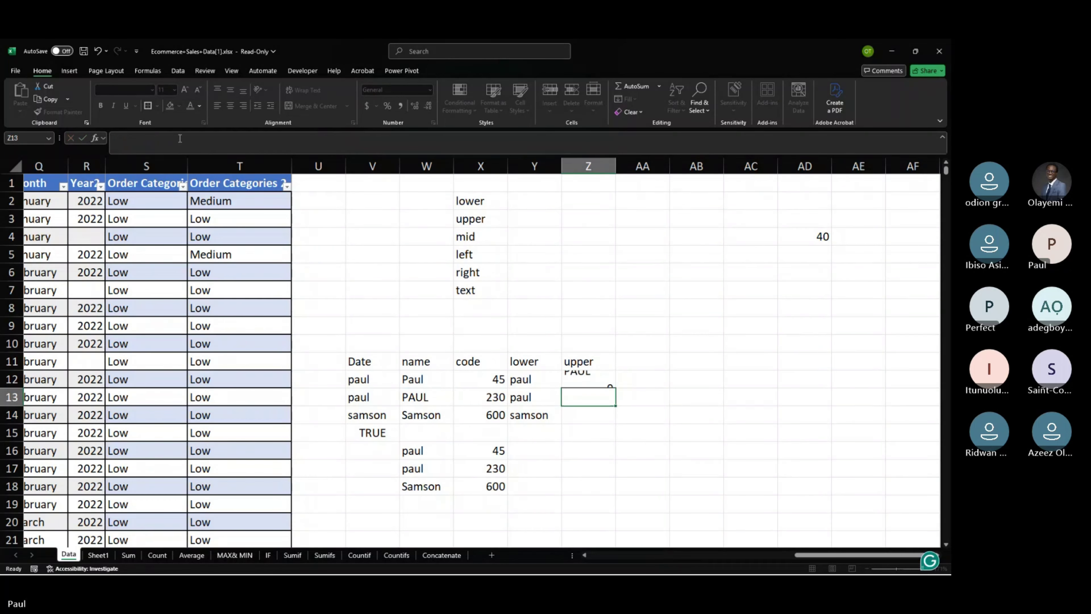
left_click(611, 380)
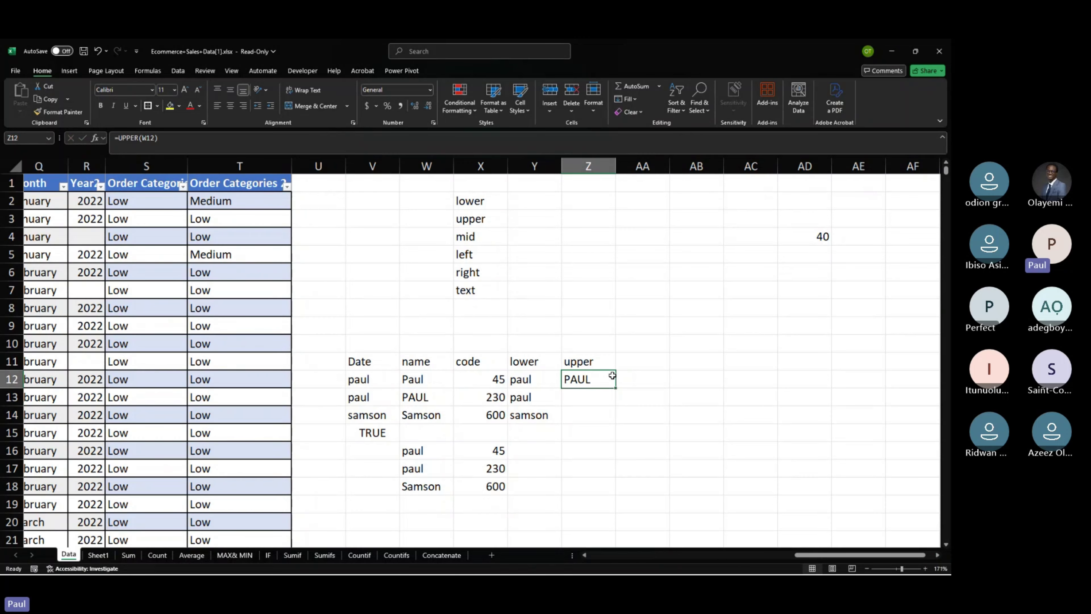
left_click_drag(612, 385, 618, 417)
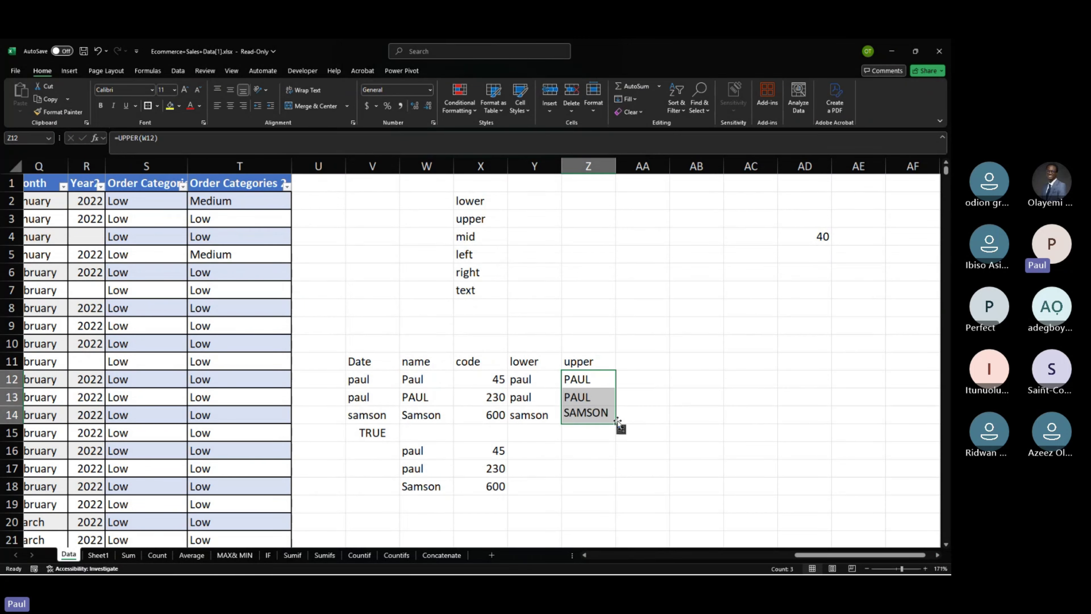
Enter the header proper in AA11.
left_click(623, 362)
type("proper")
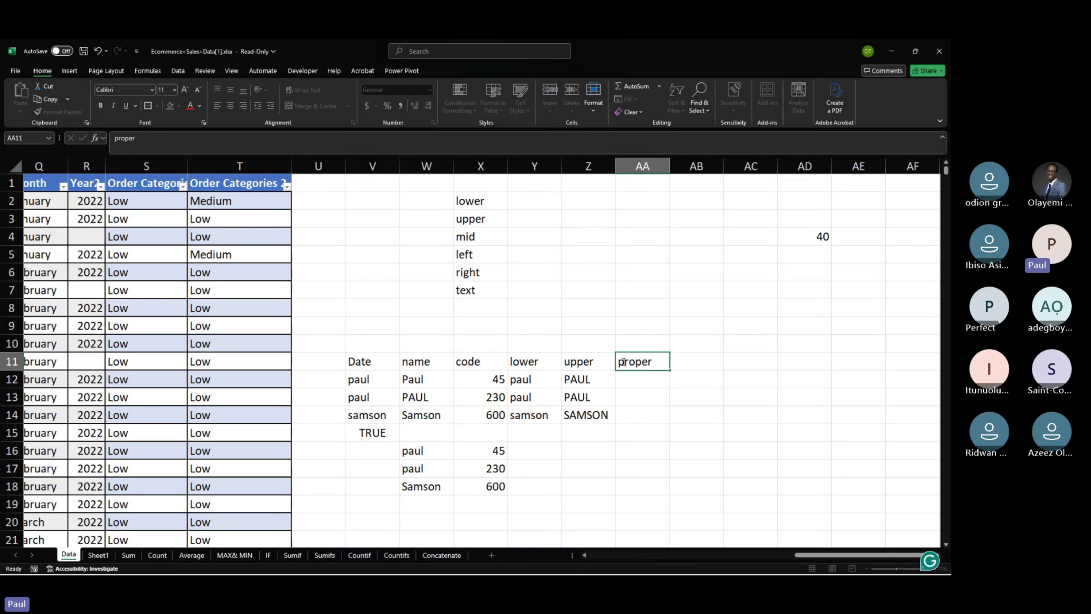
key("Return")
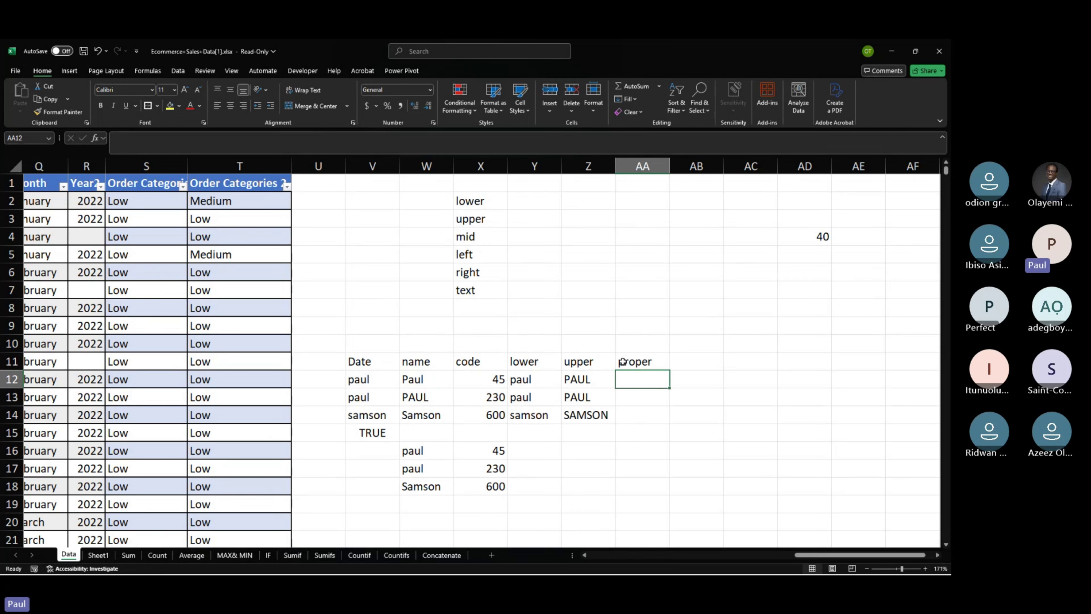
Append a mixed-case surname to the first name in W12 and autofit columns Z and Y.
double_click(444, 381)
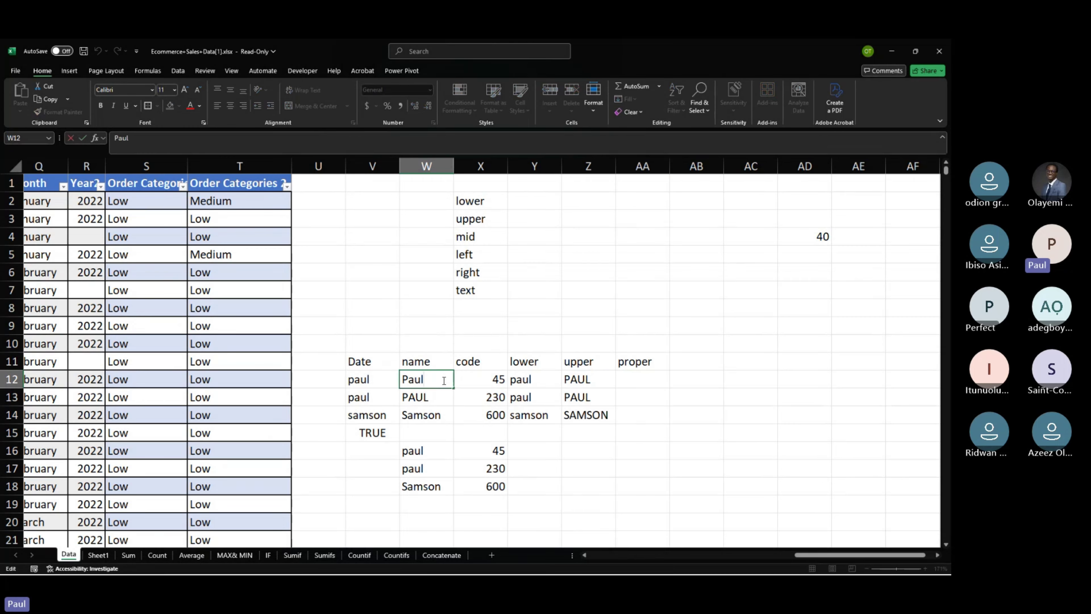
type("OlA")
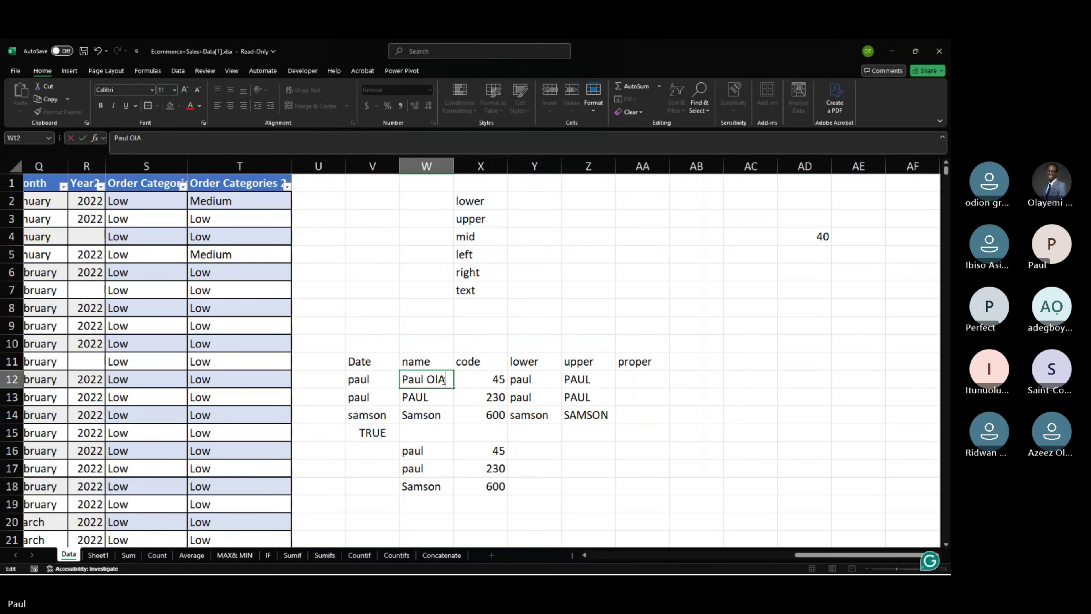
type("T")
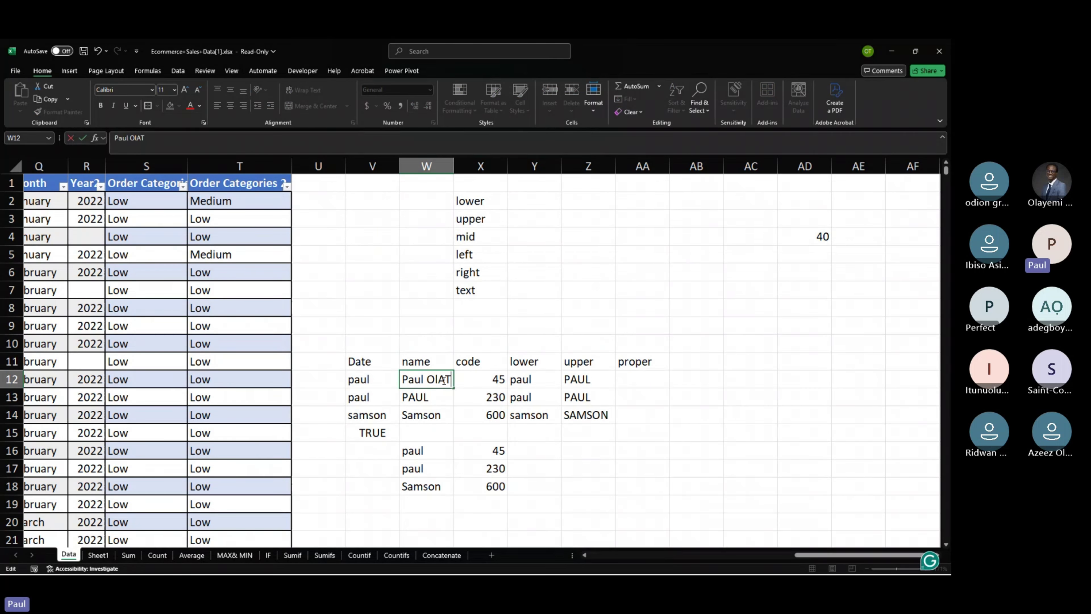
type("emi")
key("Return")
key("ctrl+Home")
double_click(615, 161)
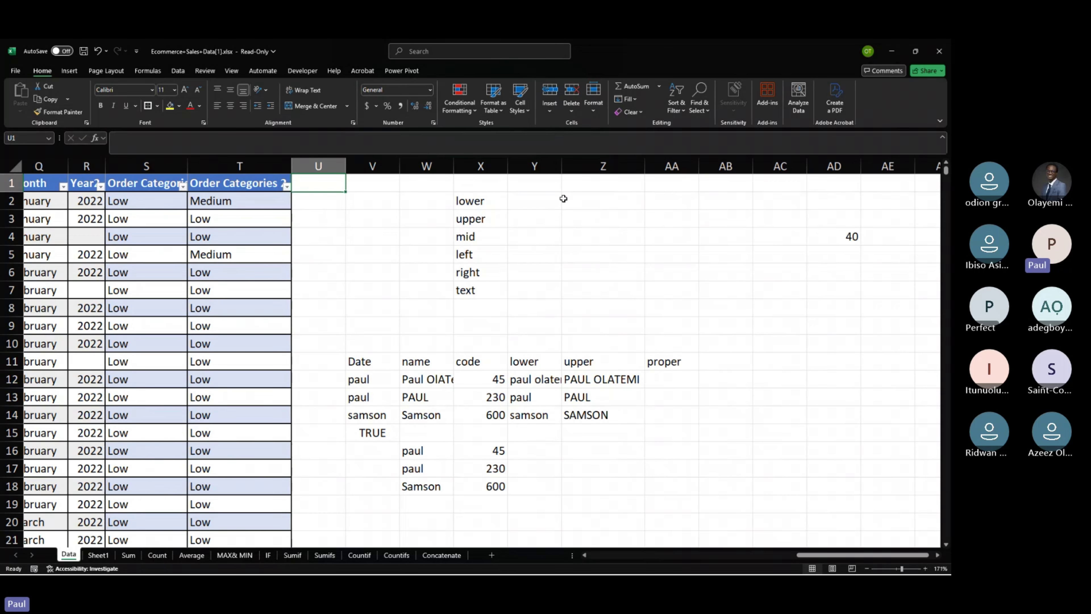
left_click_drag(563, 153, 564, 163)
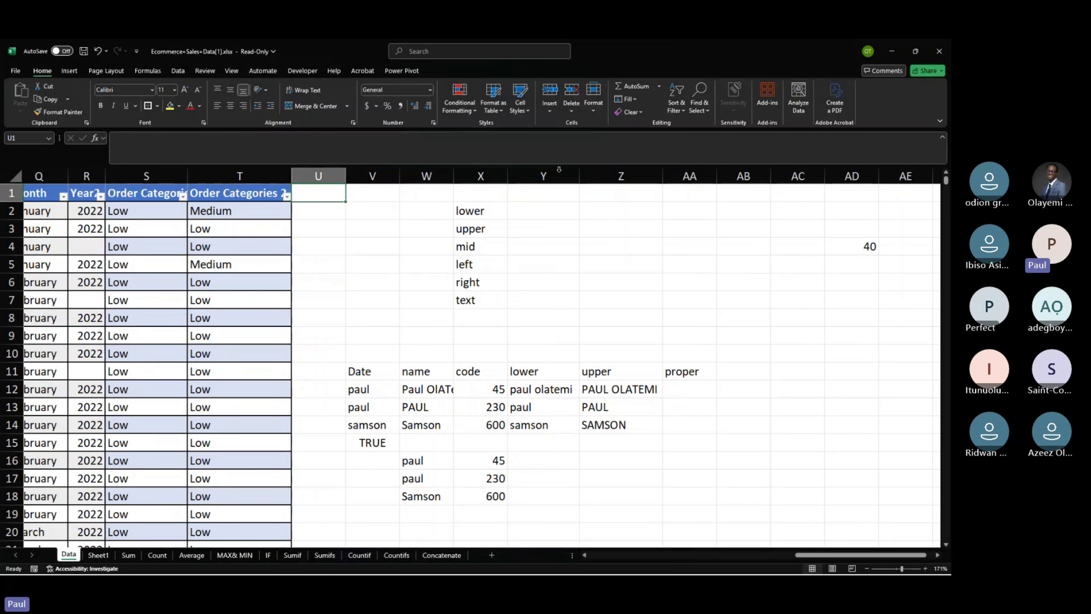
Convert the name in W12 to proper case with =PROPER(W12) in AA12 and autofit column AA.
left_click(685, 389)
type("=")
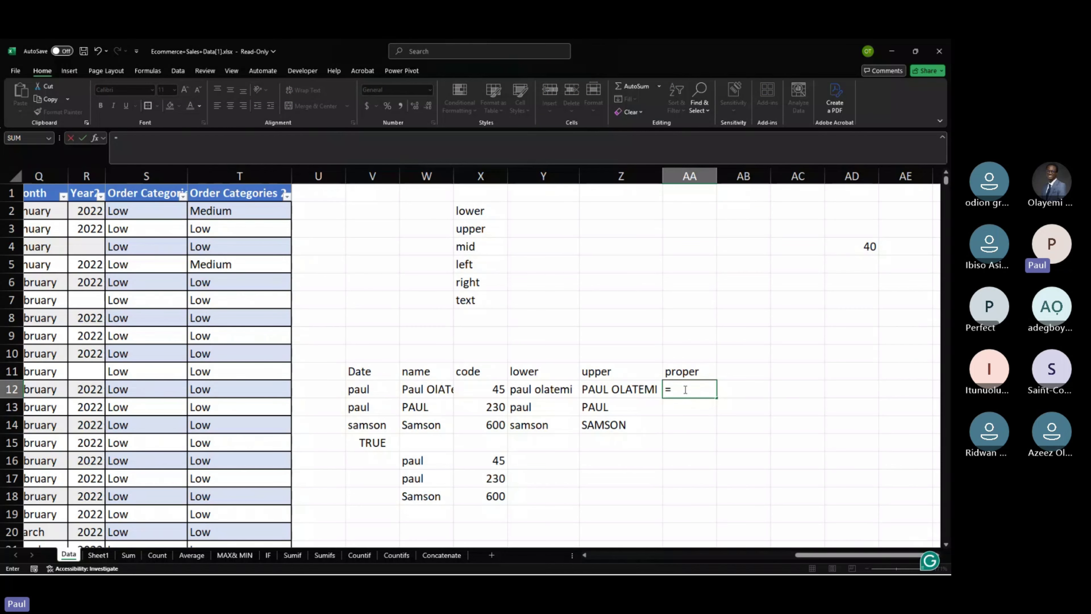
type("p")
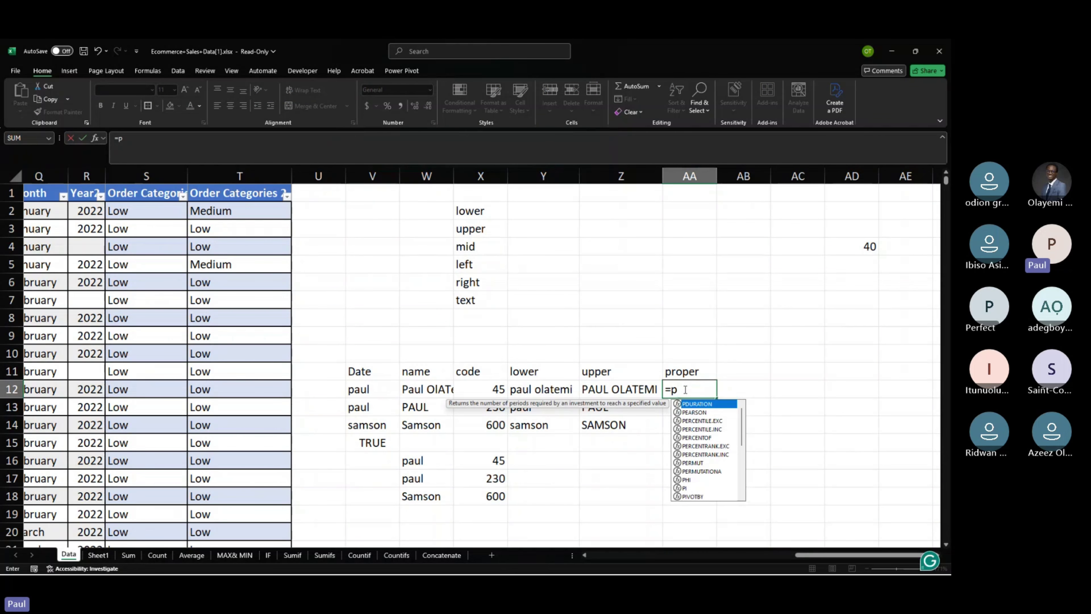
type("roper")
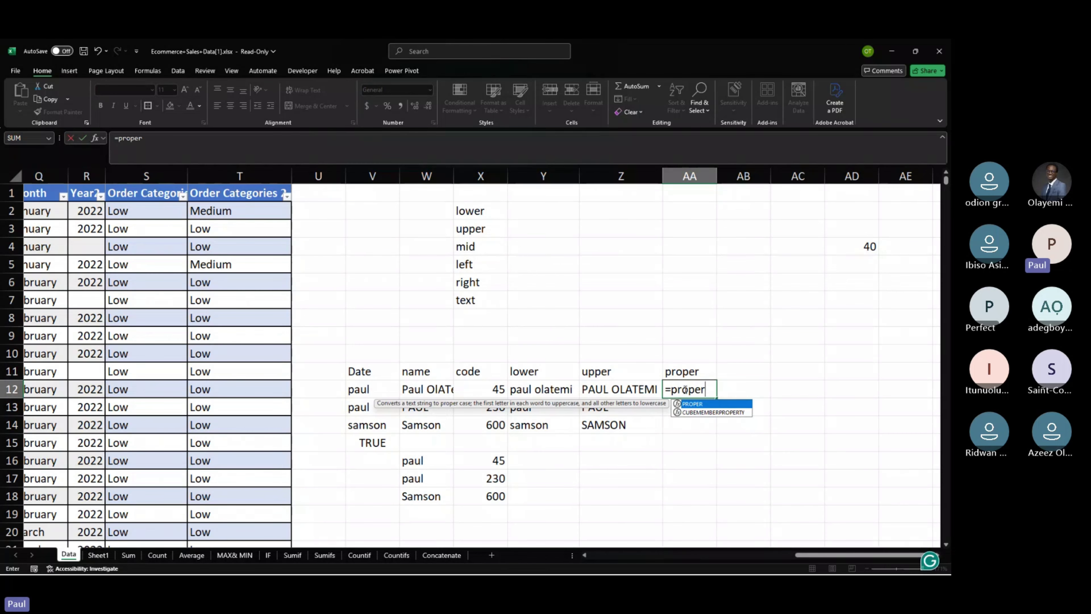
key("Tab")
left_click(419, 389)
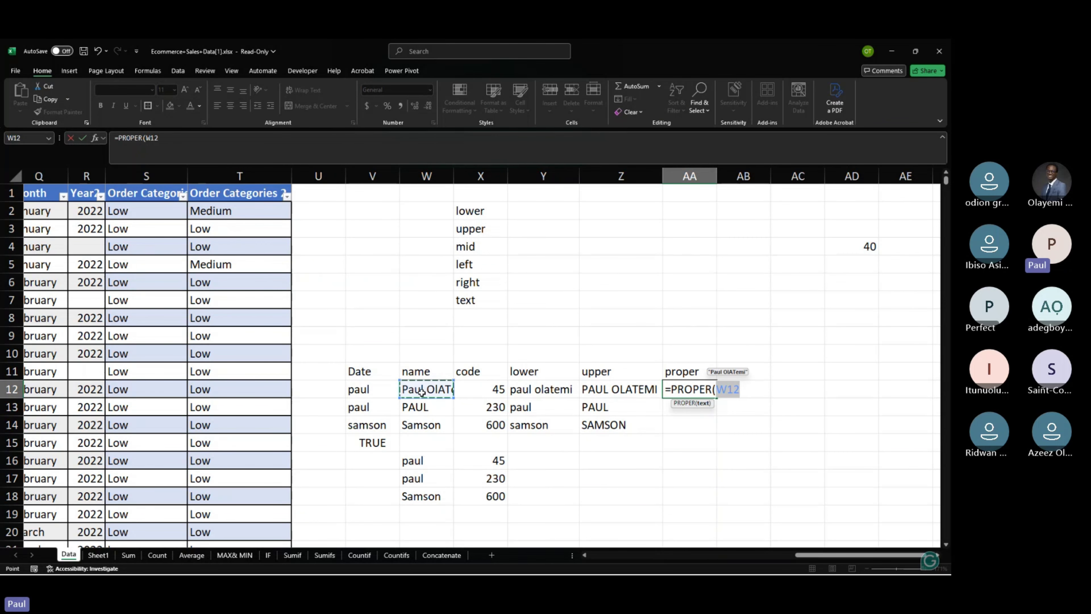
key("Return")
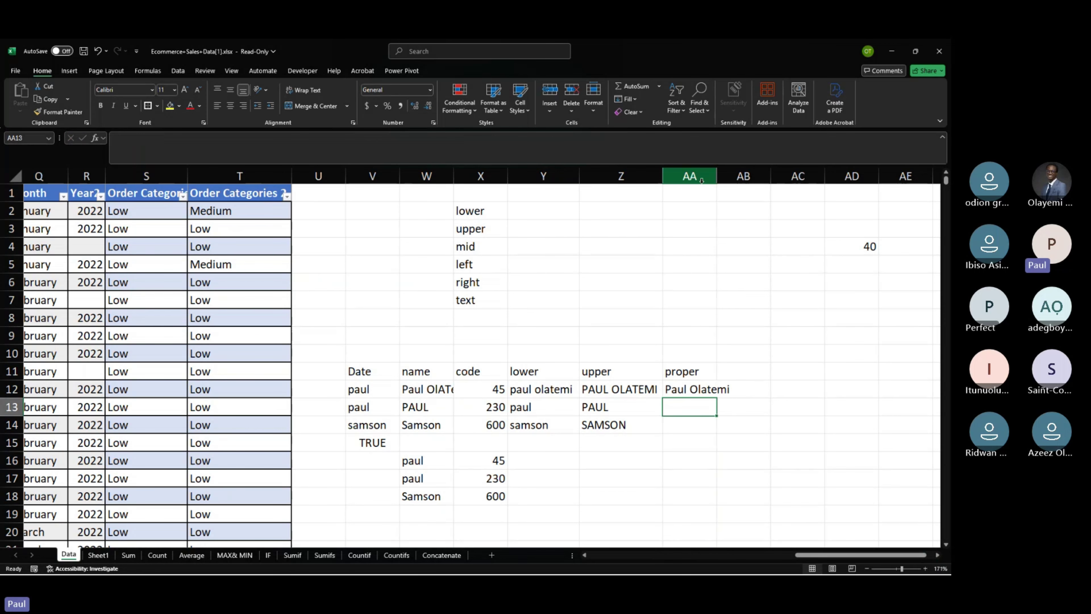
double_click(717, 176)
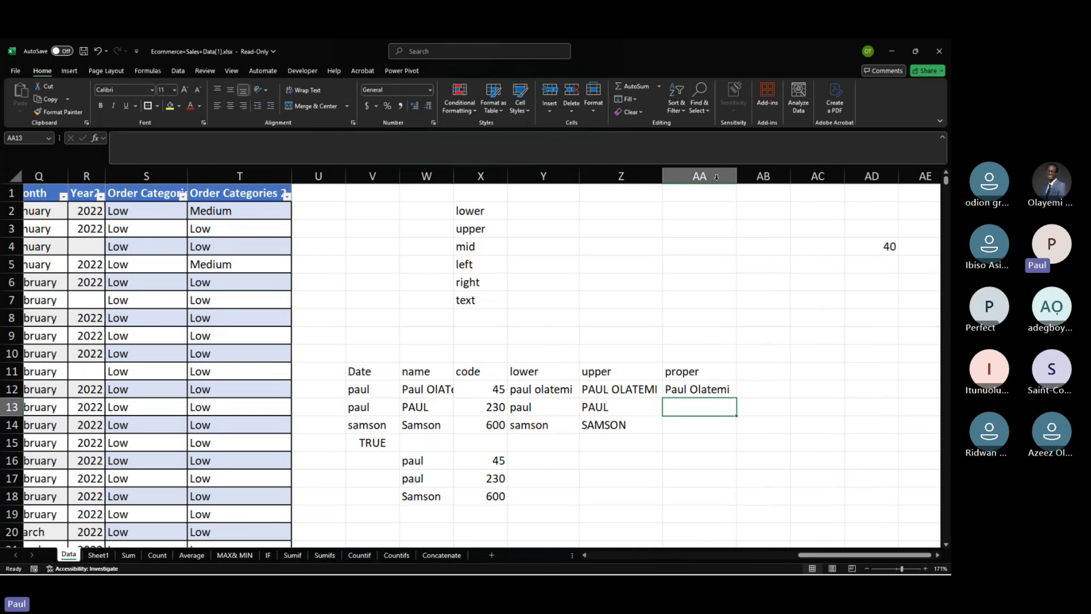
Compare the original name in W12 with its proper-case version and fill the PROPER formula down to AA14.
left_click(425, 389)
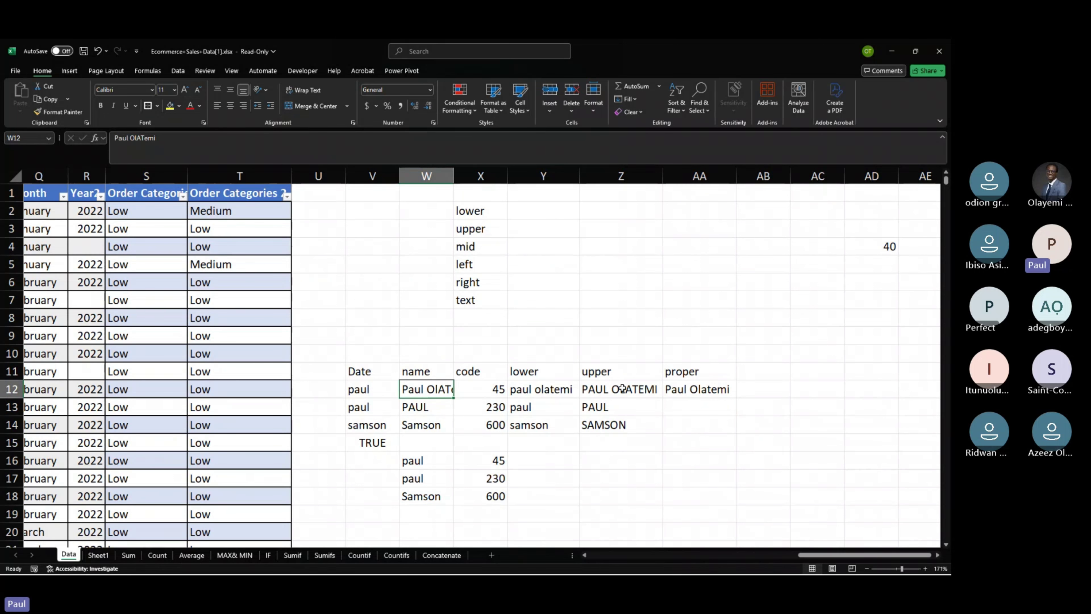
left_click(713, 390)
left_click_drag(737, 399, 737, 432)
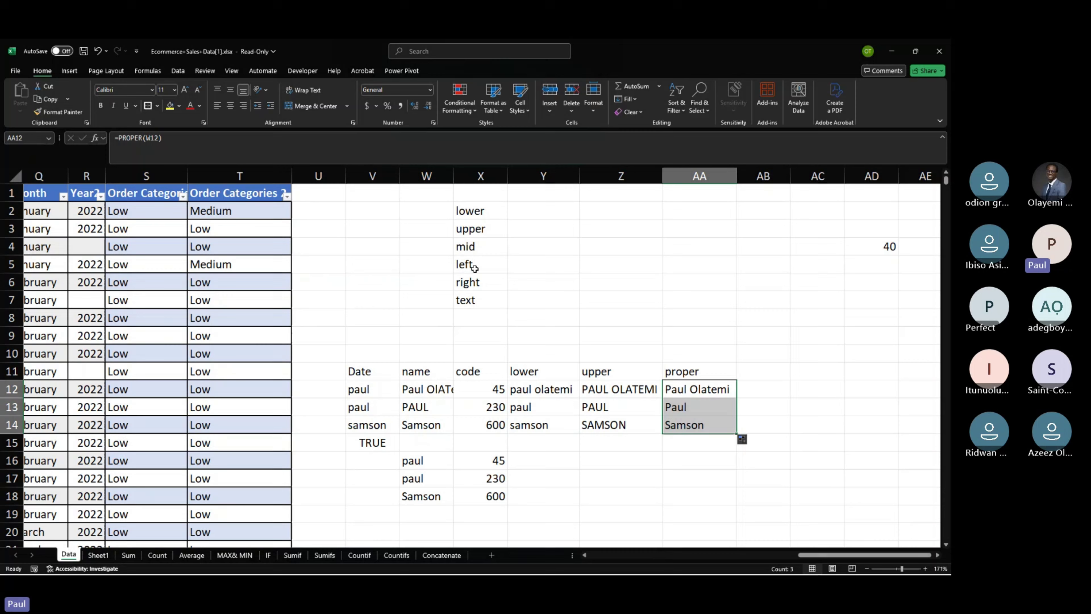
Examine the mid, left and right entries in X4:X6 and the sales table's order category, manager and order number columns.
left_click_drag(463, 250, 477, 284)
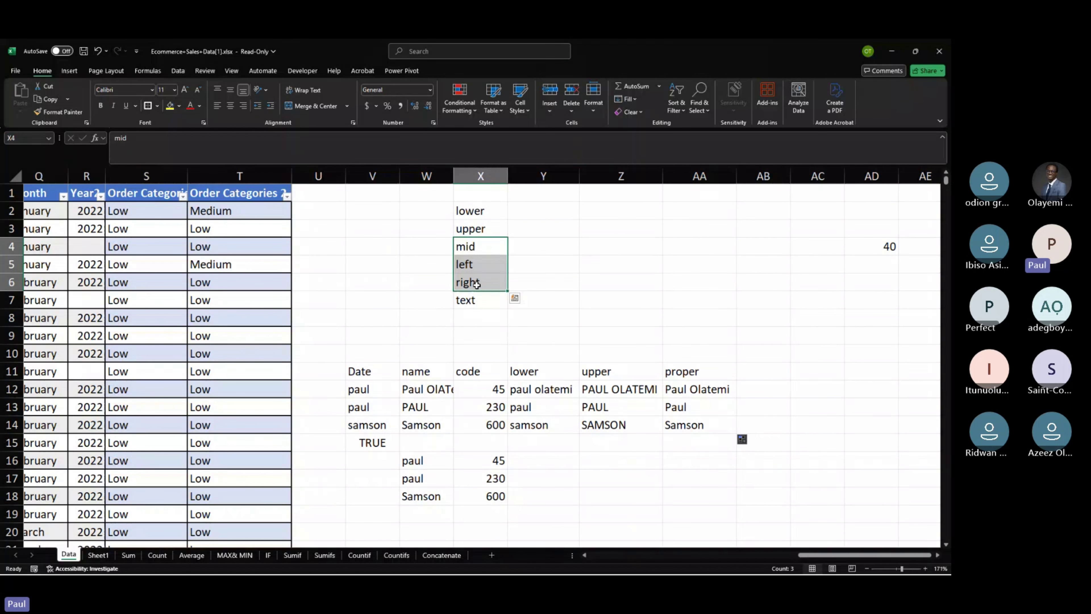
scroll(526, 327, "down", 1)
scroll(526, 327, "right", 1)
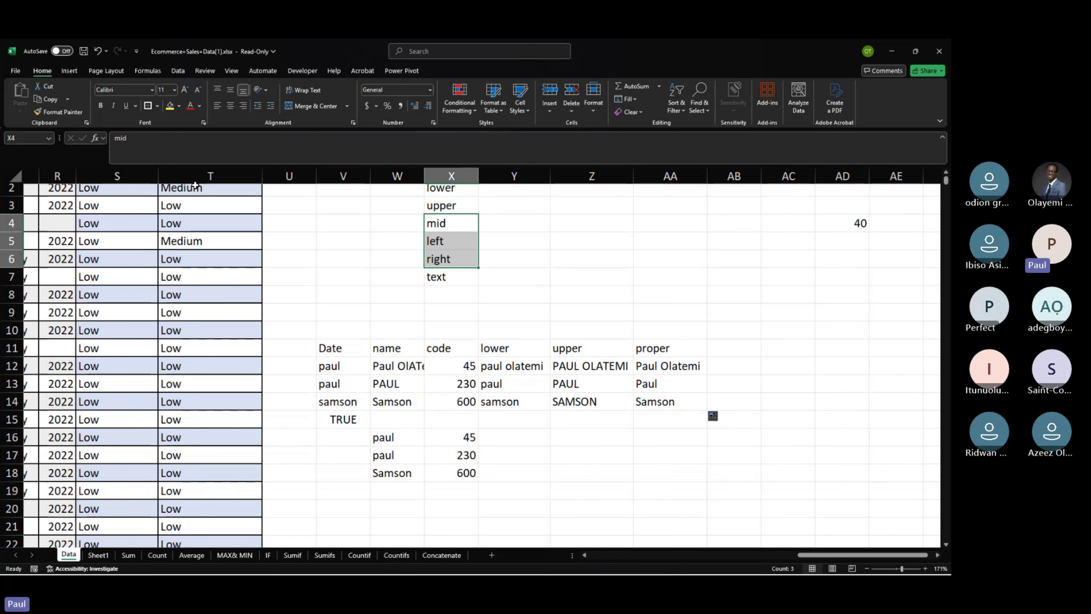
scroll(195, 186, "up", 1)
scroll(195, 185, "left", 1)
left_click(169, 210)
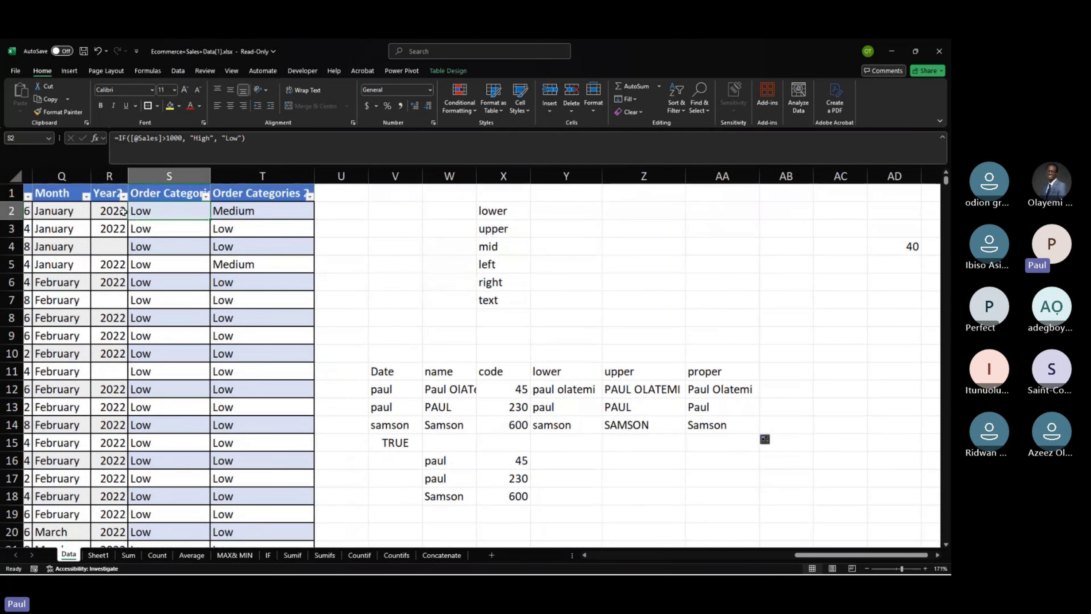
left_click(251, 217)
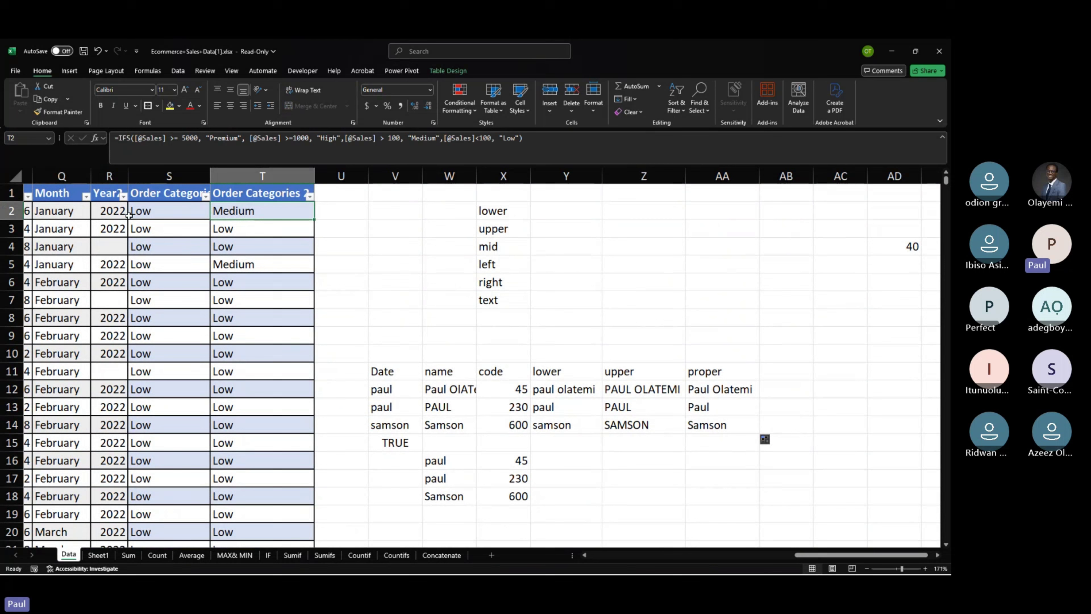
scroll(212, 224, "left", 7)
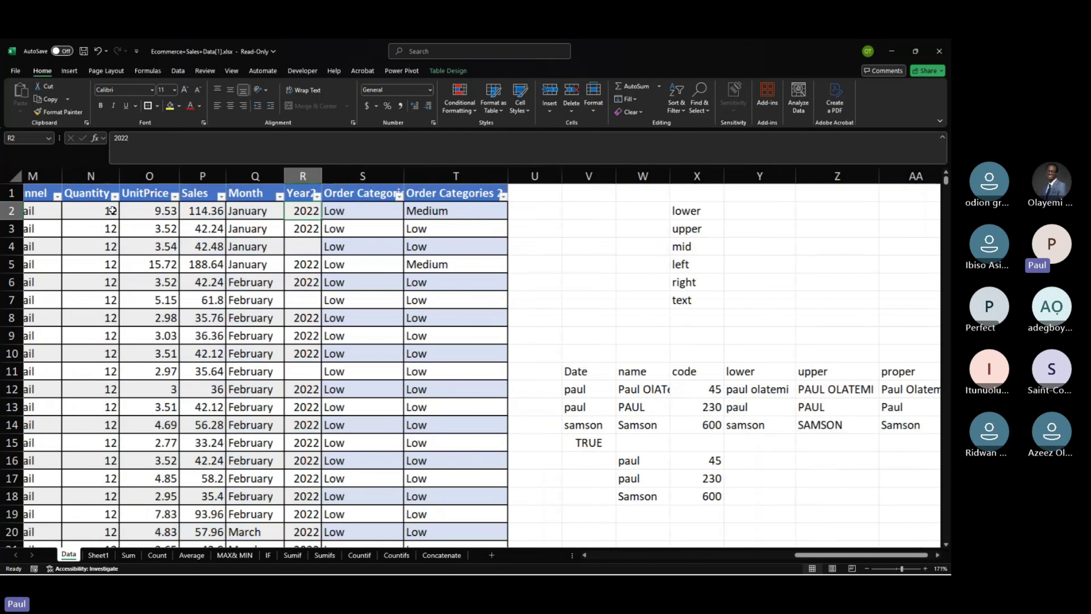
left_click(212, 224)
scroll(212, 225, "right", 1)
scroll(212, 224, "left", 5)
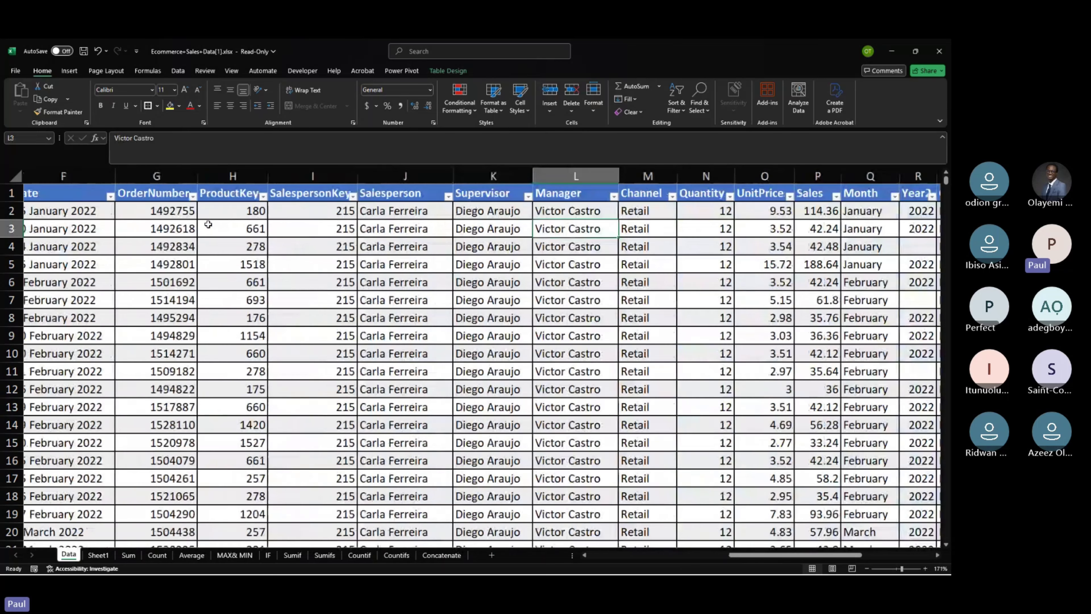
left_click(163, 228)
scroll(163, 229, "right", 14)
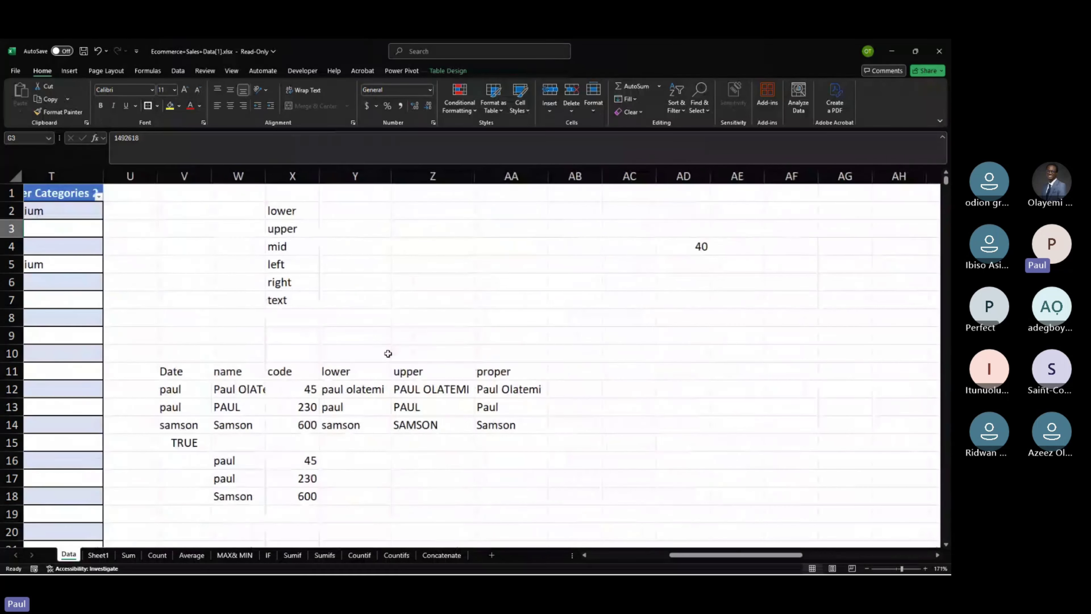
scroll(463, 414, "down", 1)
scroll(463, 413, "down", 2)
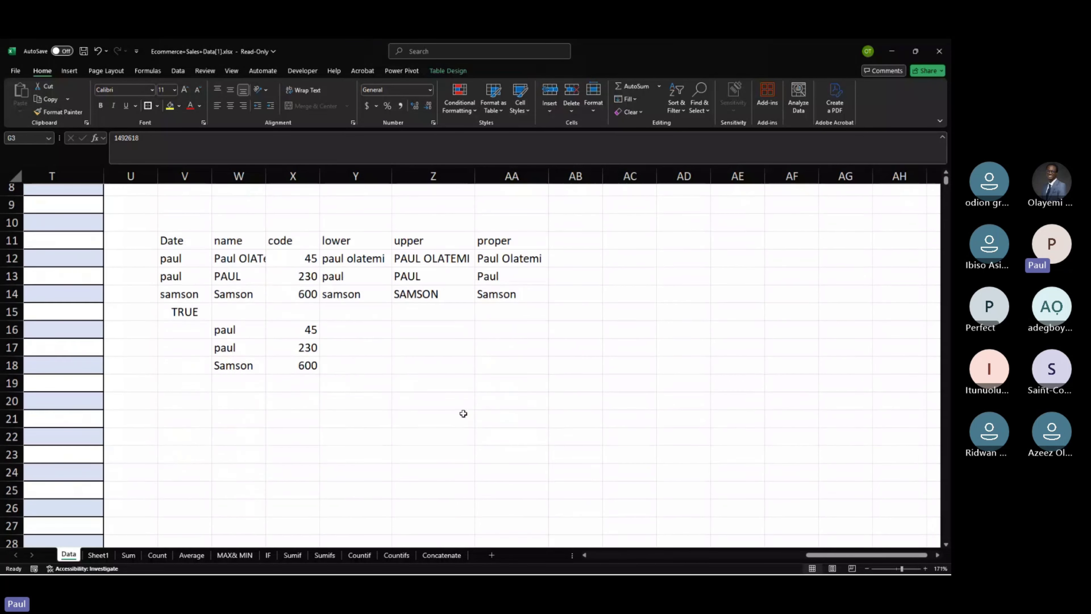
scroll(463, 413, "up", 3)
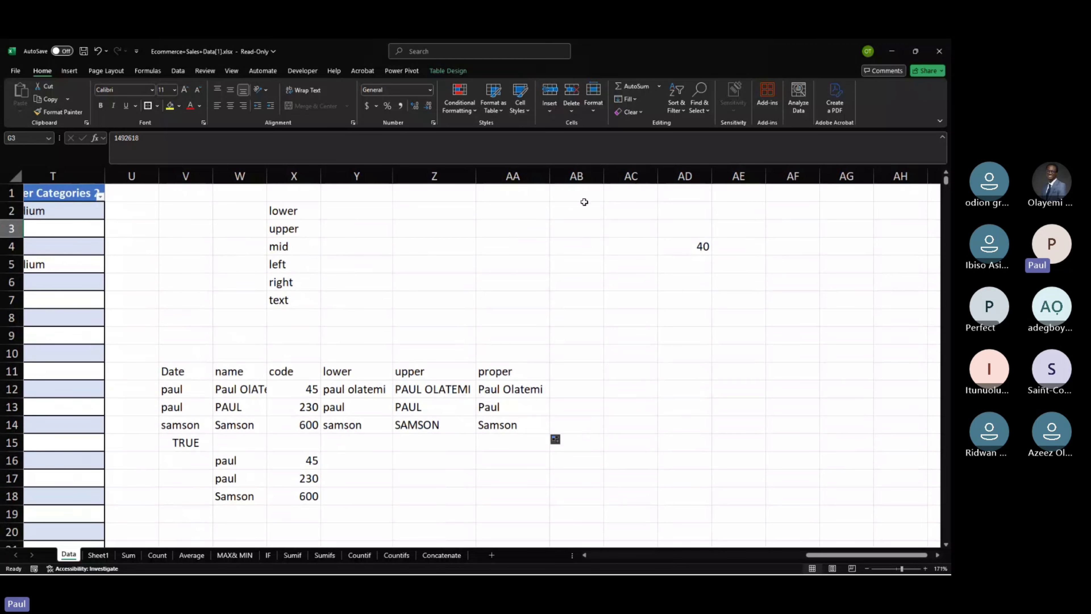
Clear the contents of cells AB2:AE6.
left_click_drag(583, 209, 742, 280)
key("Delete")
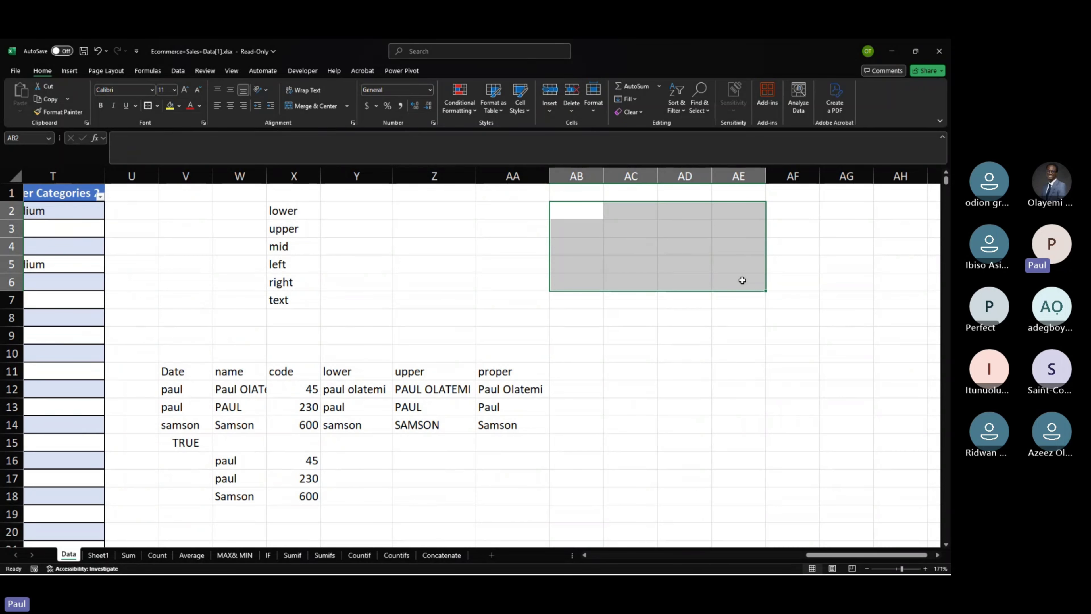
left_click(495, 250)
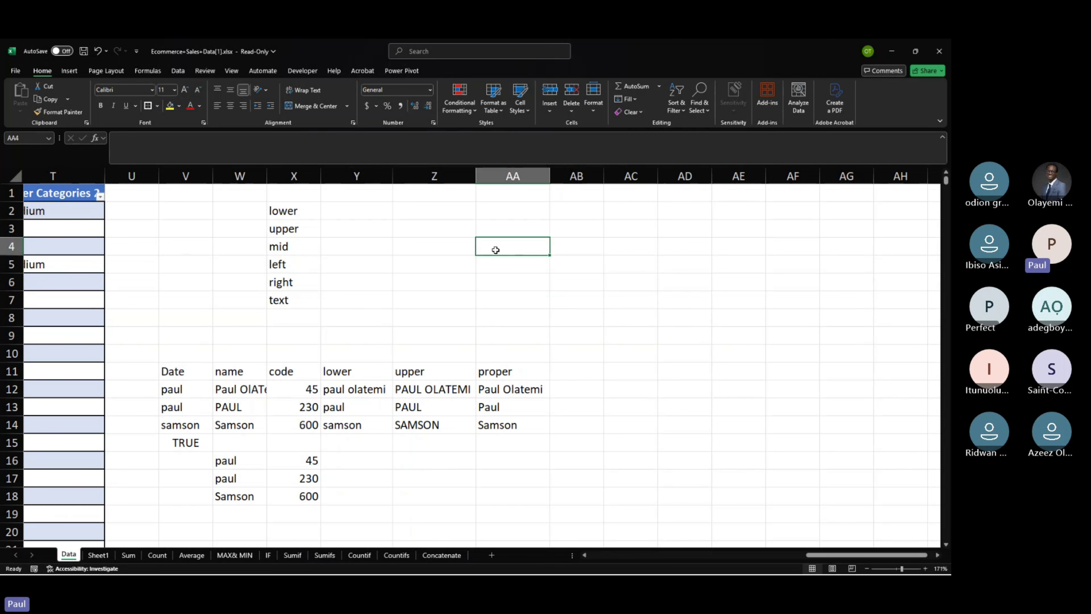
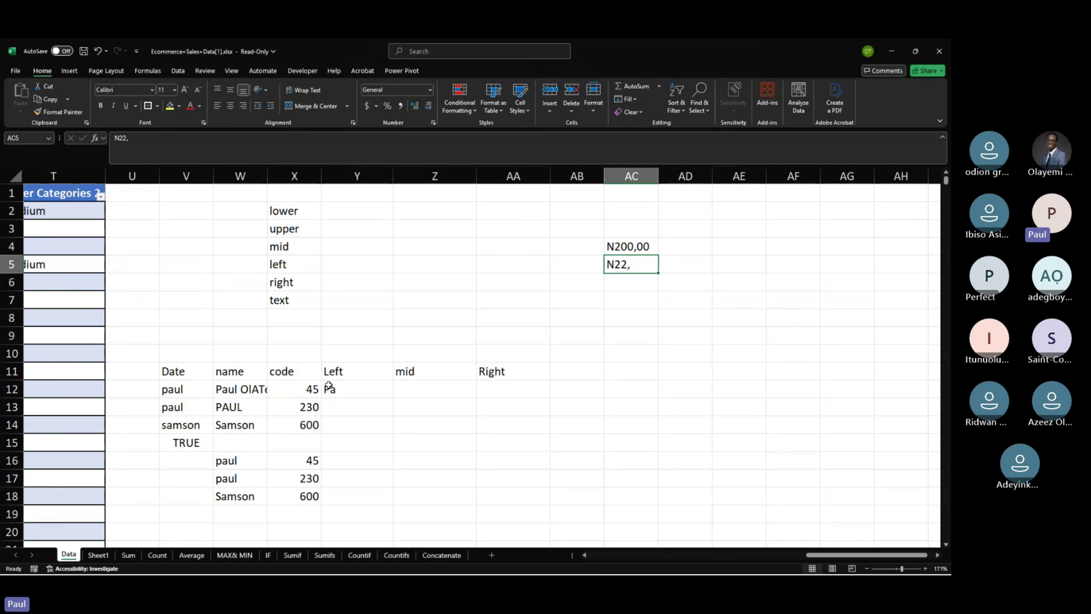
Fill the =LEFT(W12,2) formula from Y12 down to Y14.
left_click(353, 387)
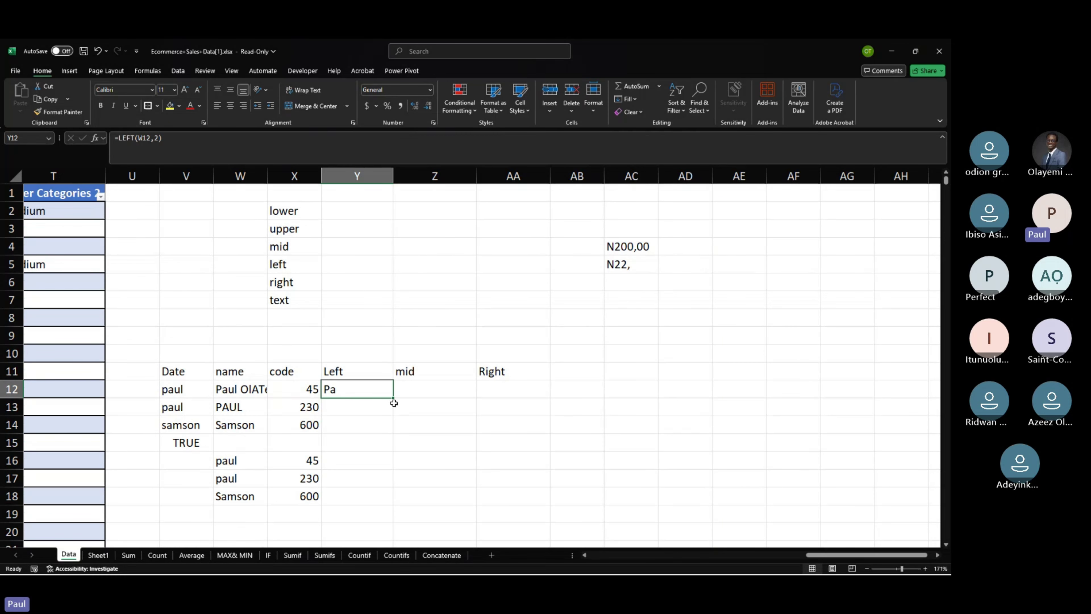
left_click_drag(395, 399, 385, 429)
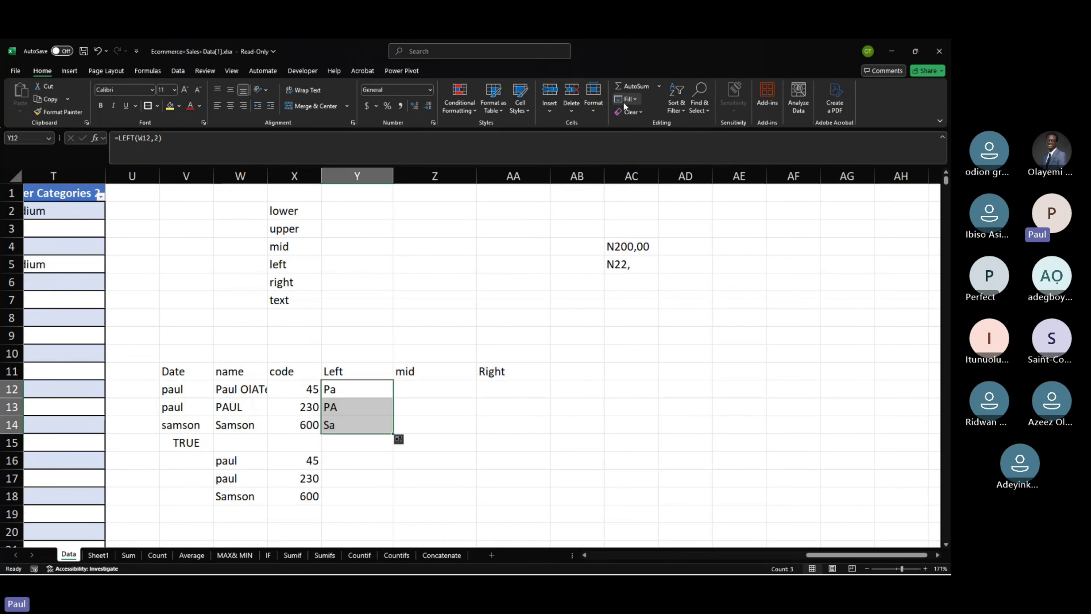
Try extracting first letters by entering pa in Z12 and Flash Filling the mid column, and clear Z12:Z14.
left_click(407, 387)
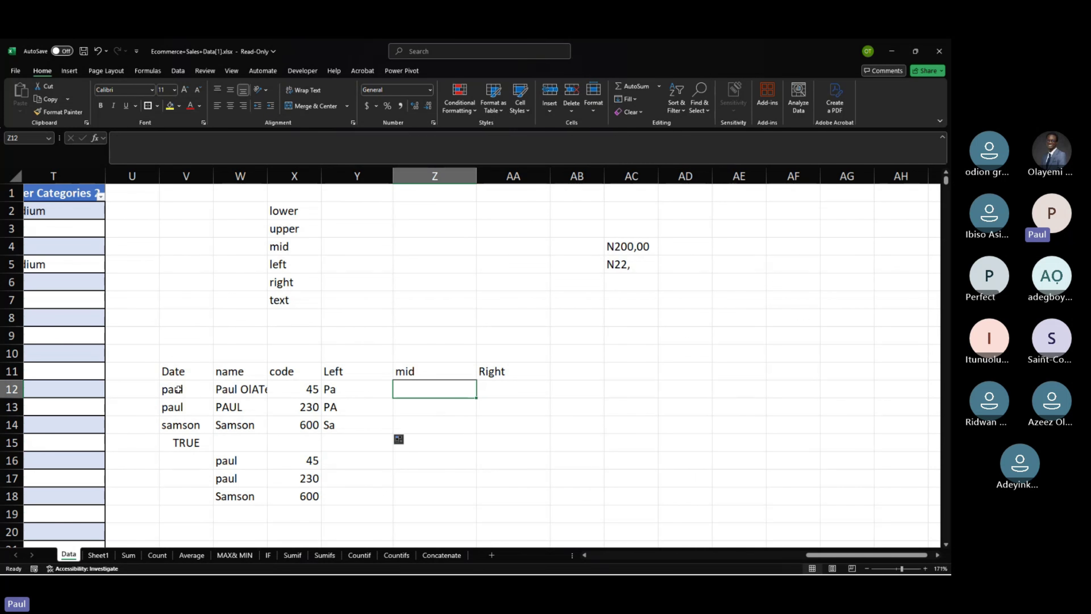
type("=")
type("a")
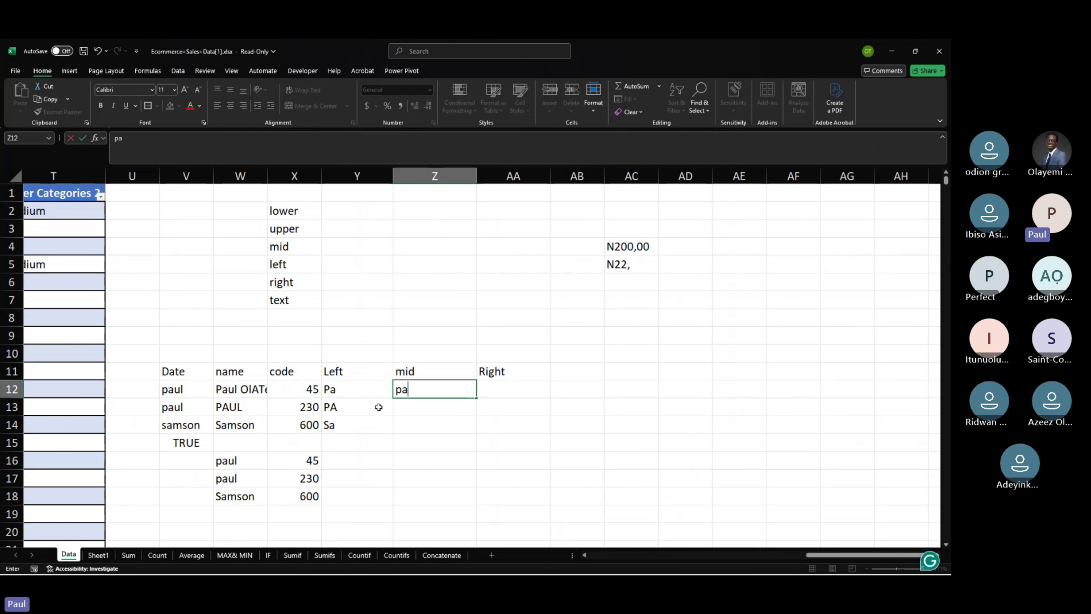
key("Return")
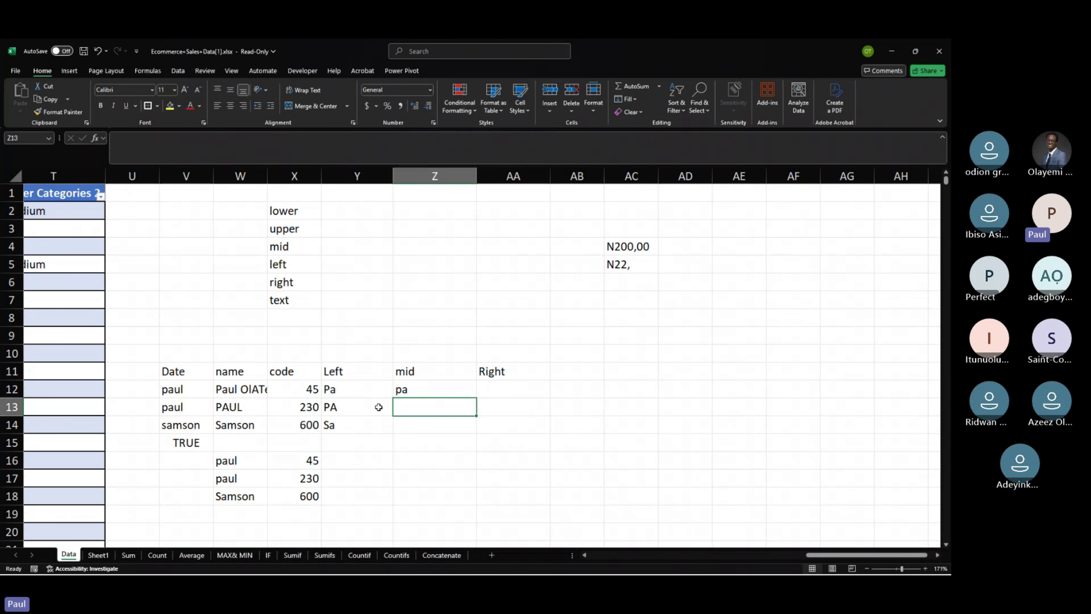
key("ctrl+e")
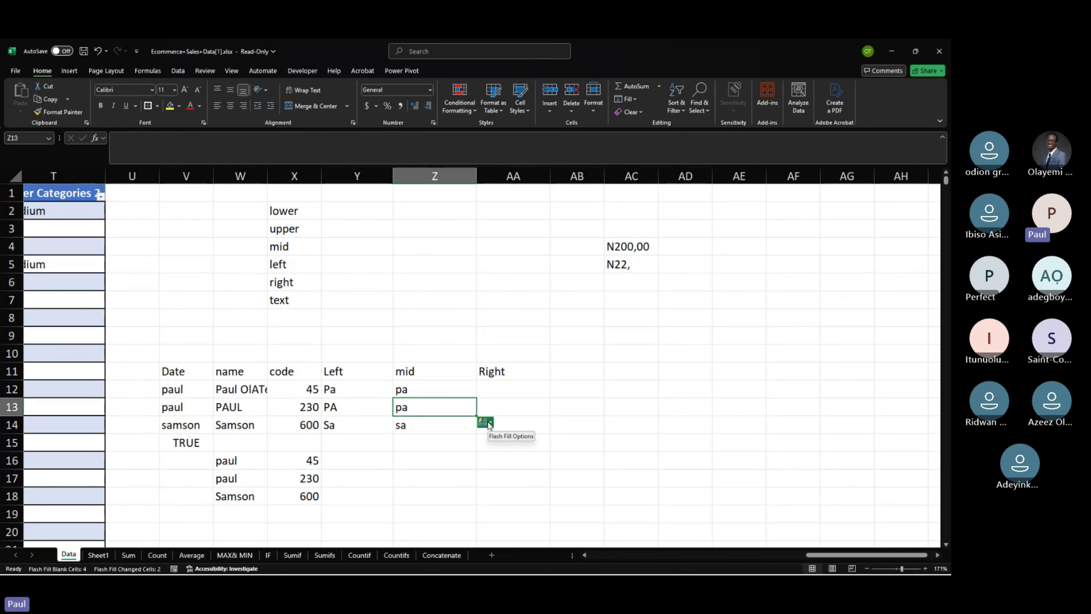
left_click_drag(438, 388, 437, 422)
key("Delete")
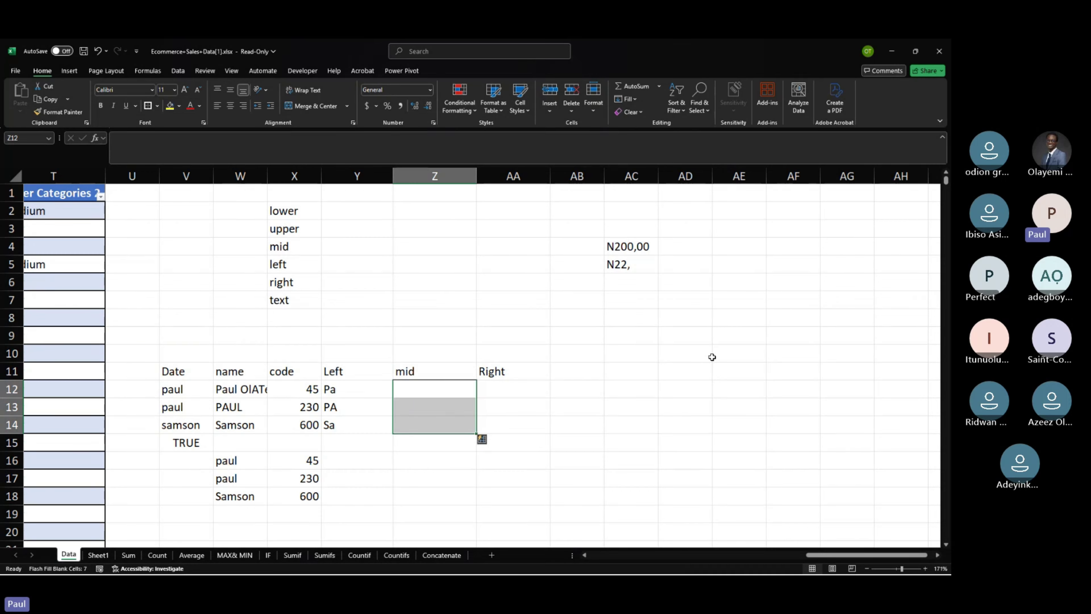
left_click_drag(186, 193, 699, 404)
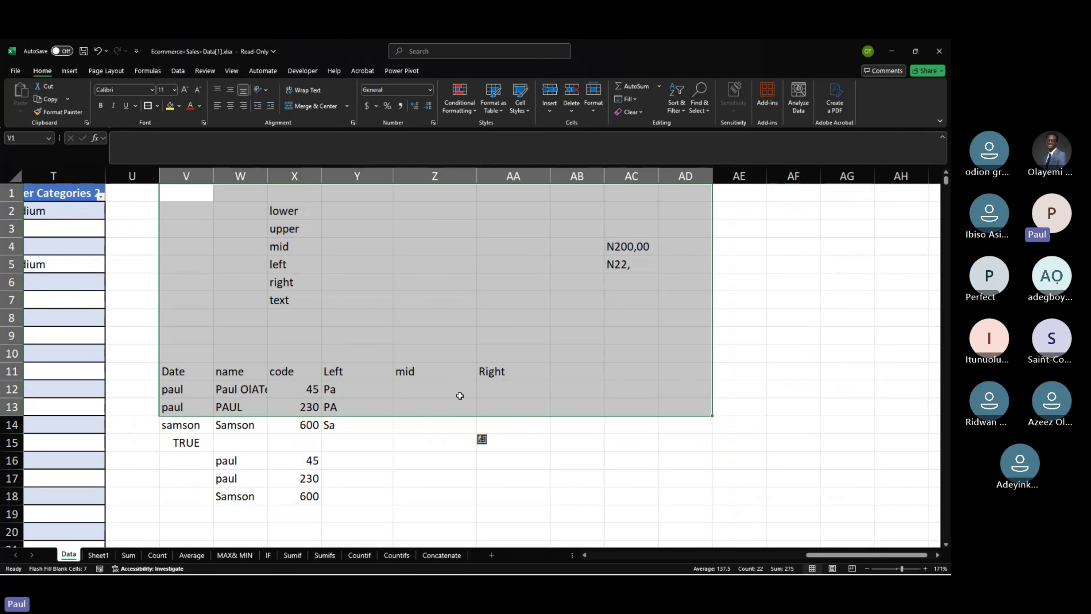
left_click(402, 380)
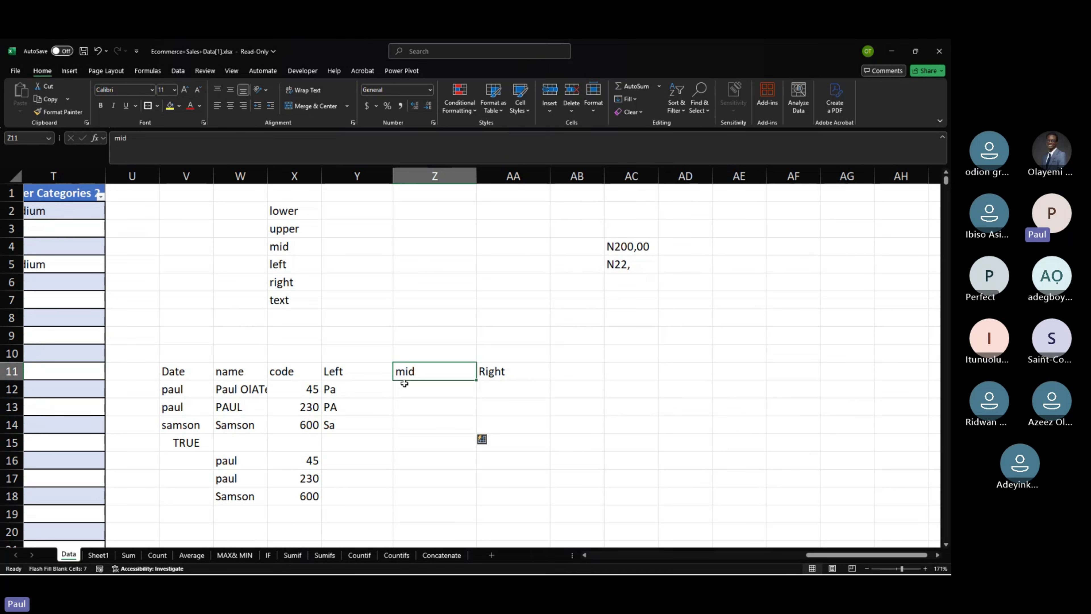
Try Flash Filling the mid column from the single letter p entered in Z12 and Z13, and clear Z12:Z15.
left_click(404, 383)
type("p")
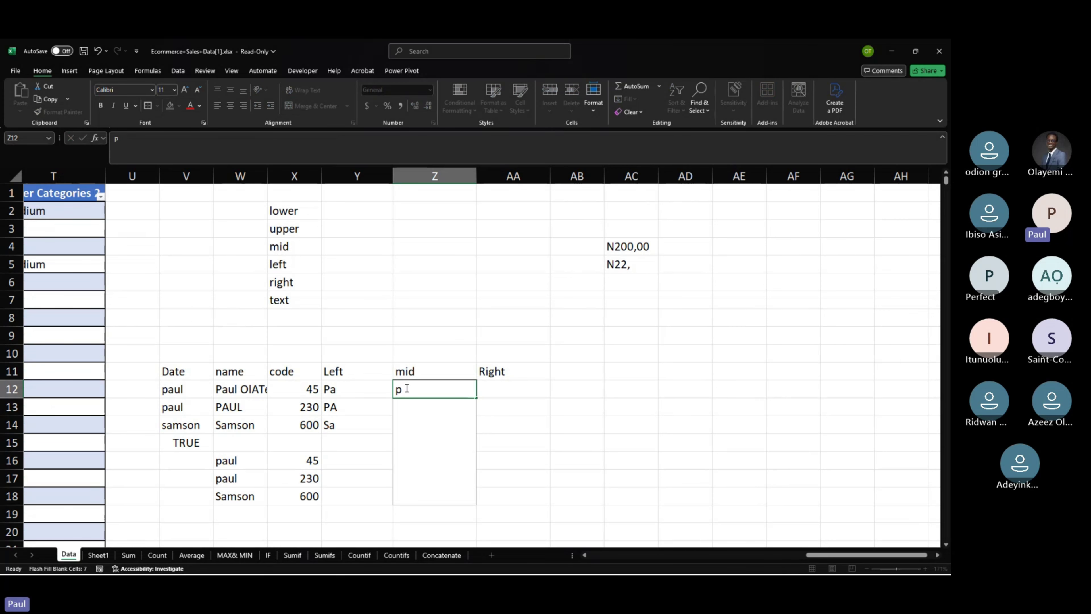
key("Return")
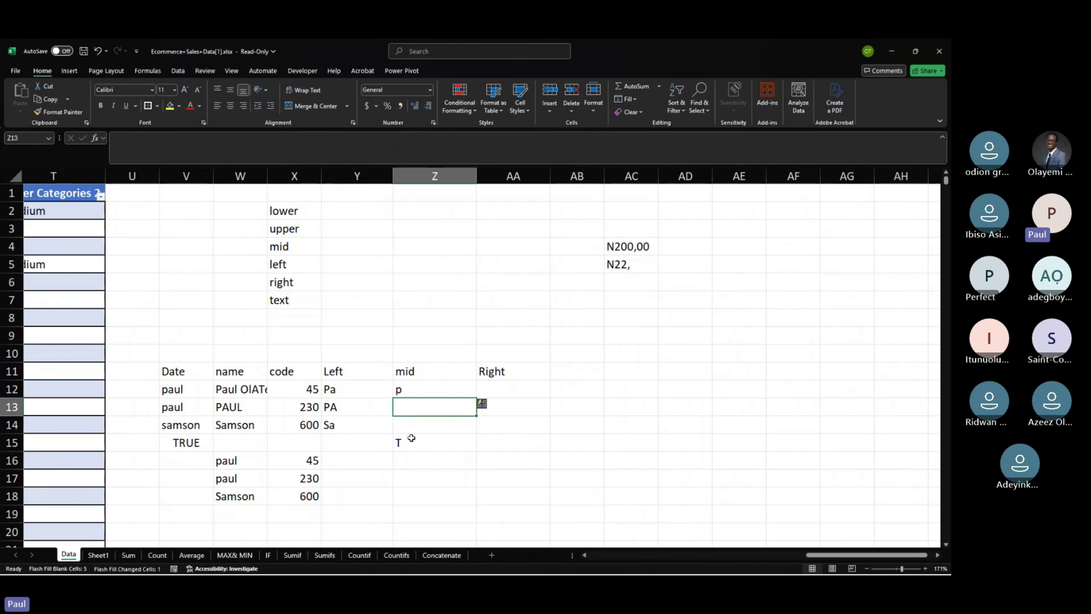
type("p")
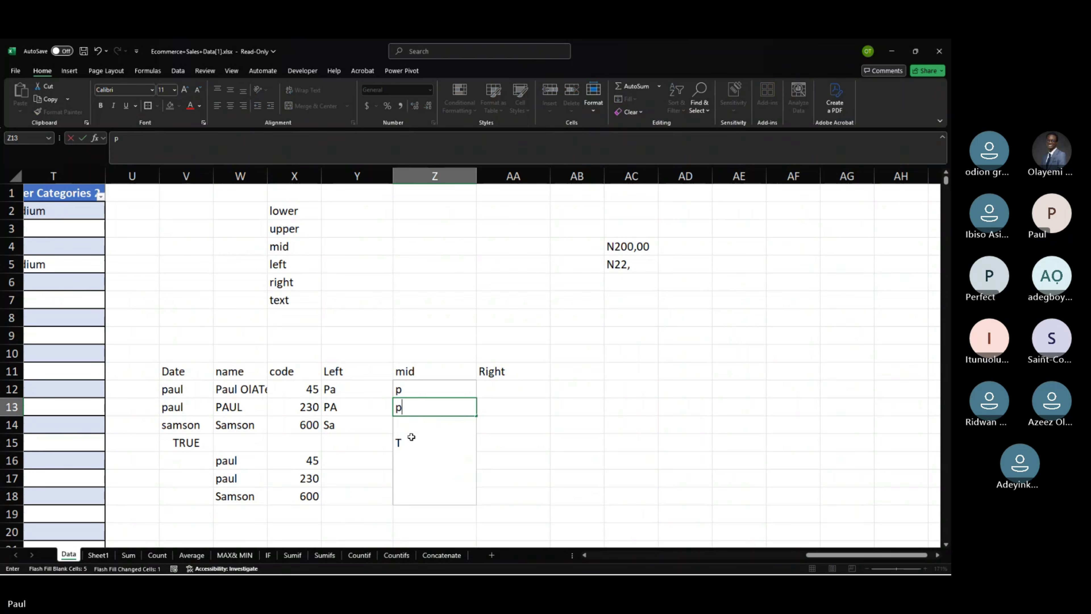
key("Return")
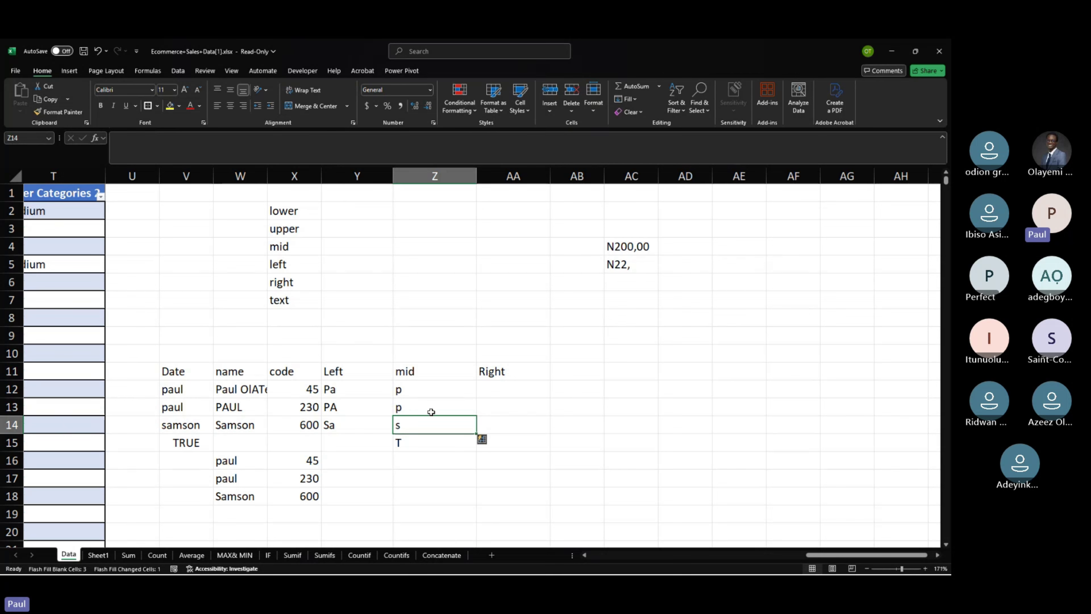
left_click(411, 386)
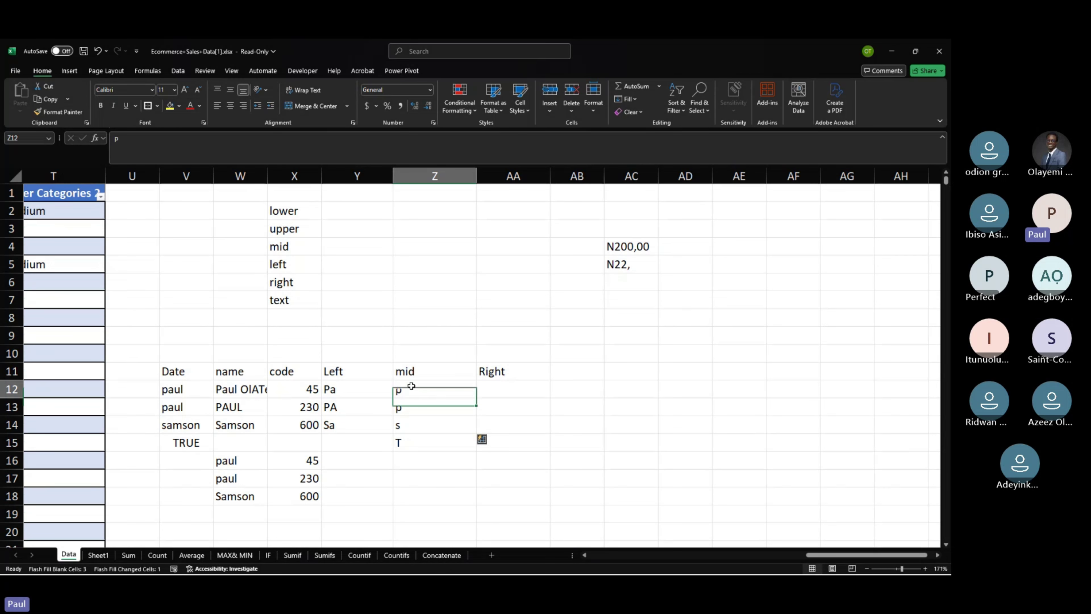
left_click_drag(412, 386, 414, 440)
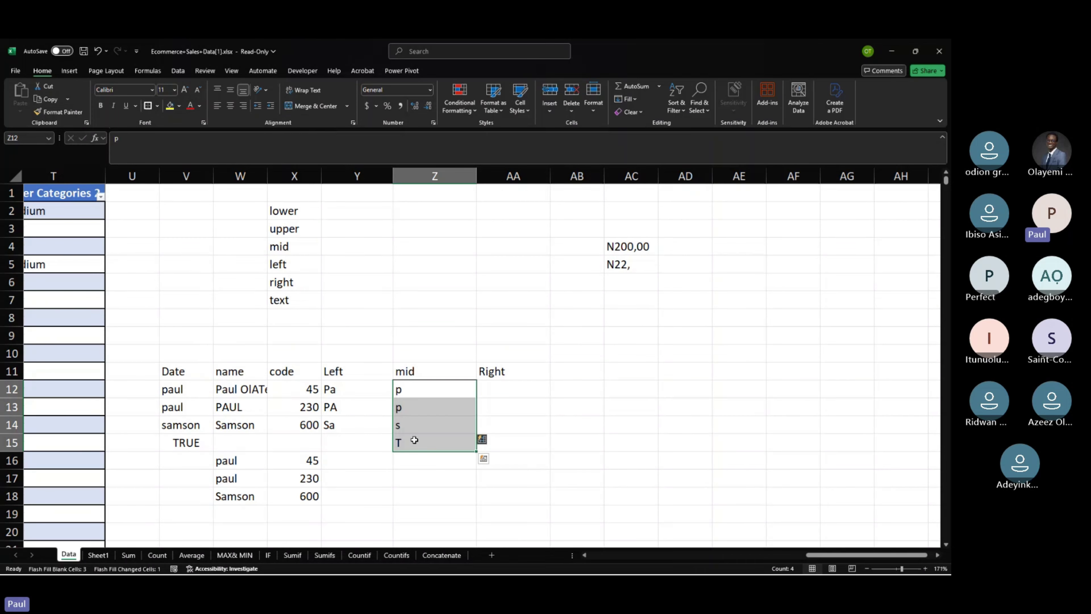
key("Delete")
Enter =MID(V12,2,1) in Z12 and fill the formula down to Z14.
left_click(426, 389)
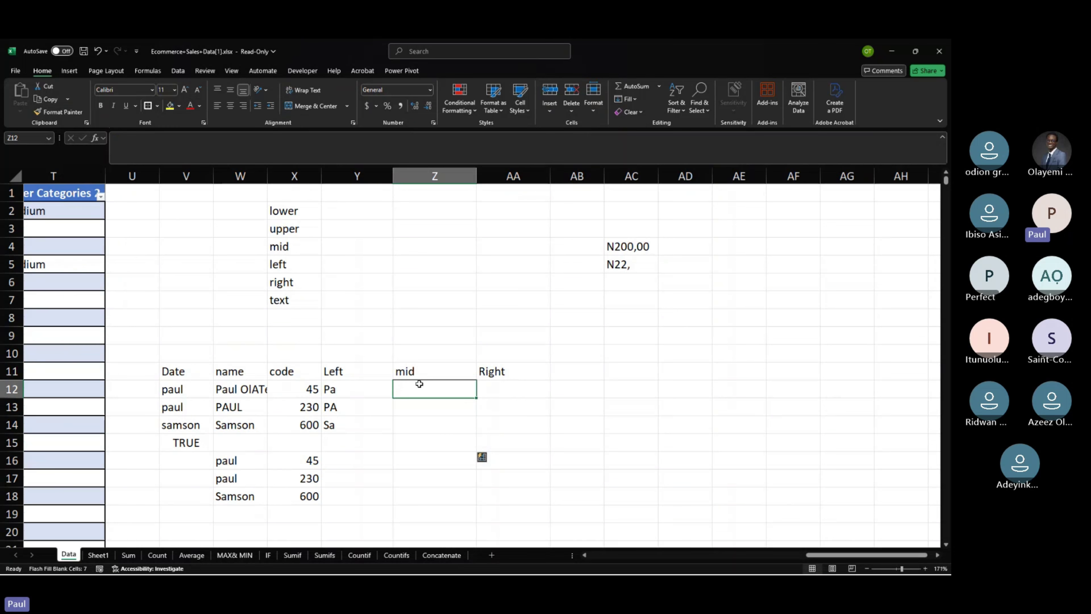
type("=")
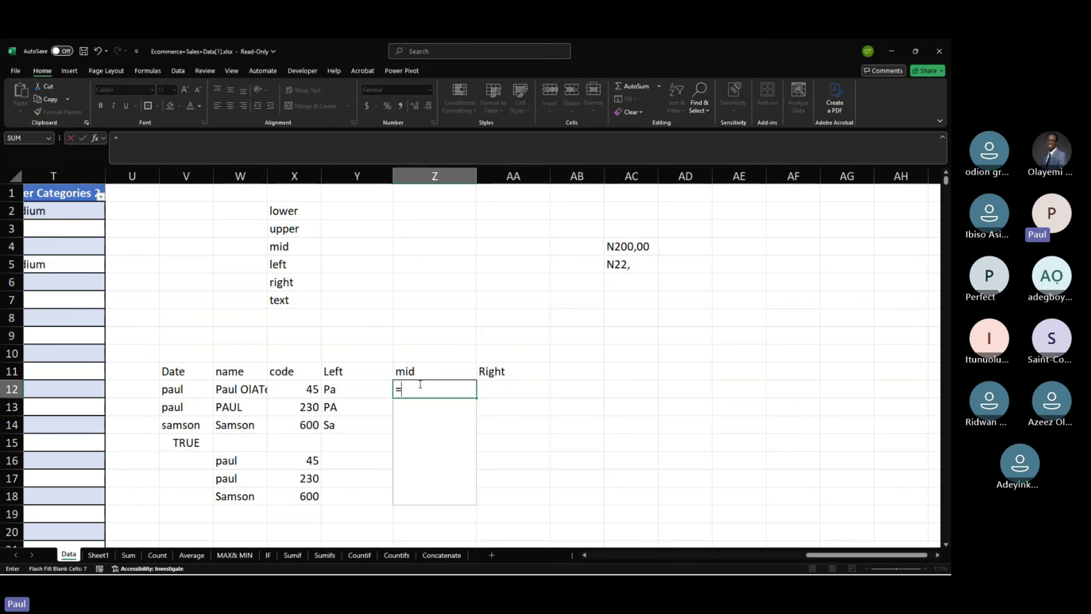
type("mi")
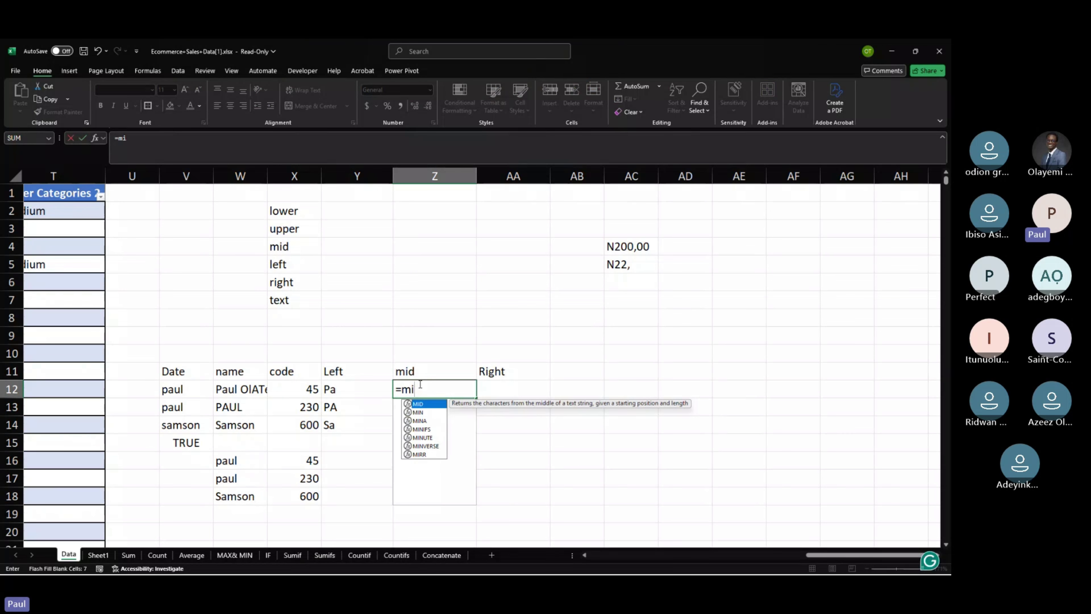
type("d")
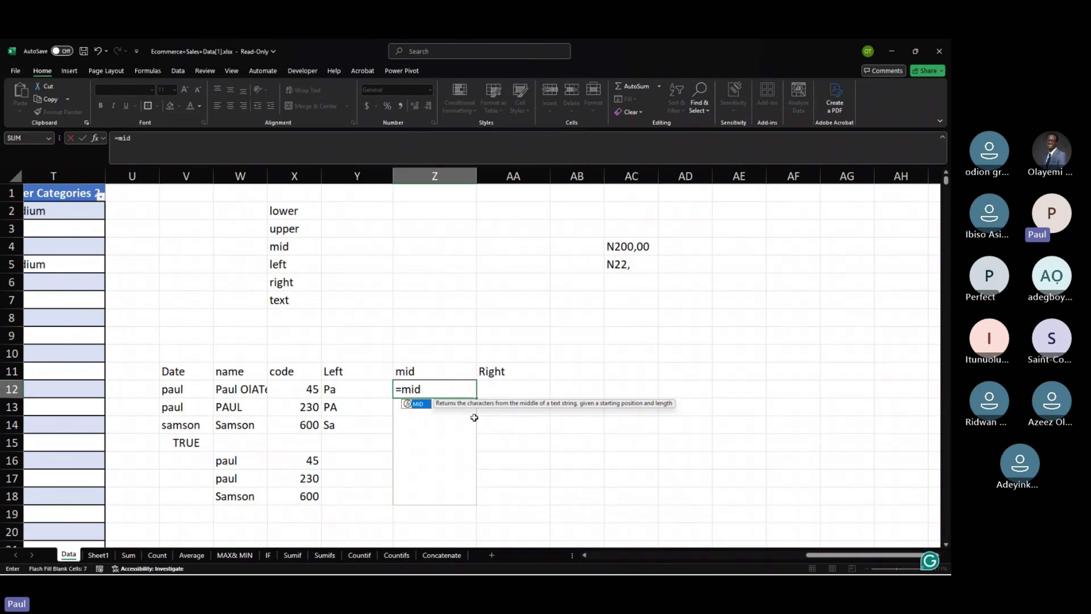
key("Tab")
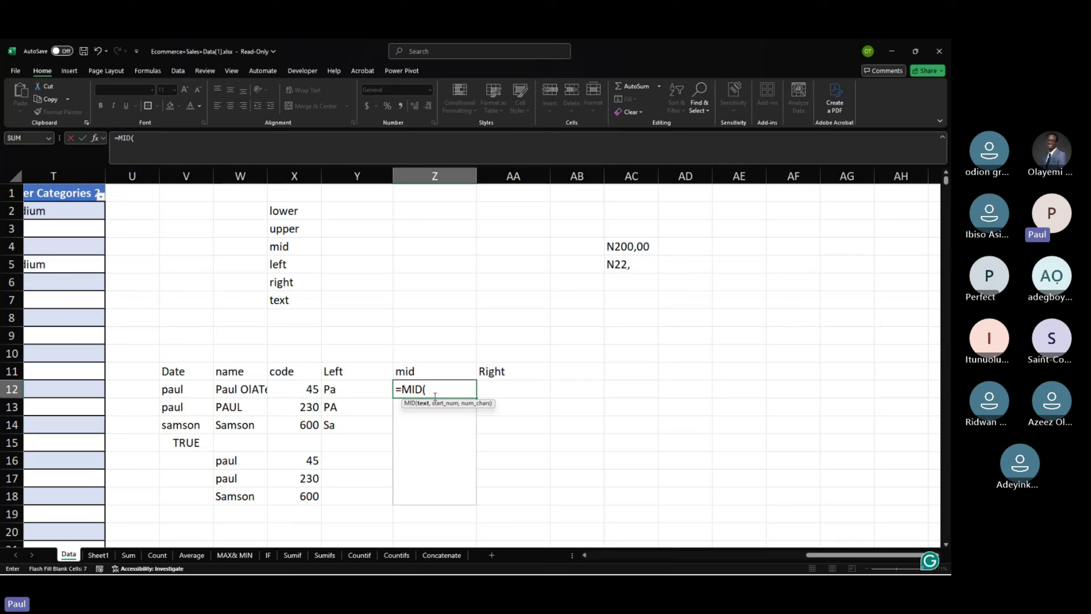
left_click(187, 387)
type(",")
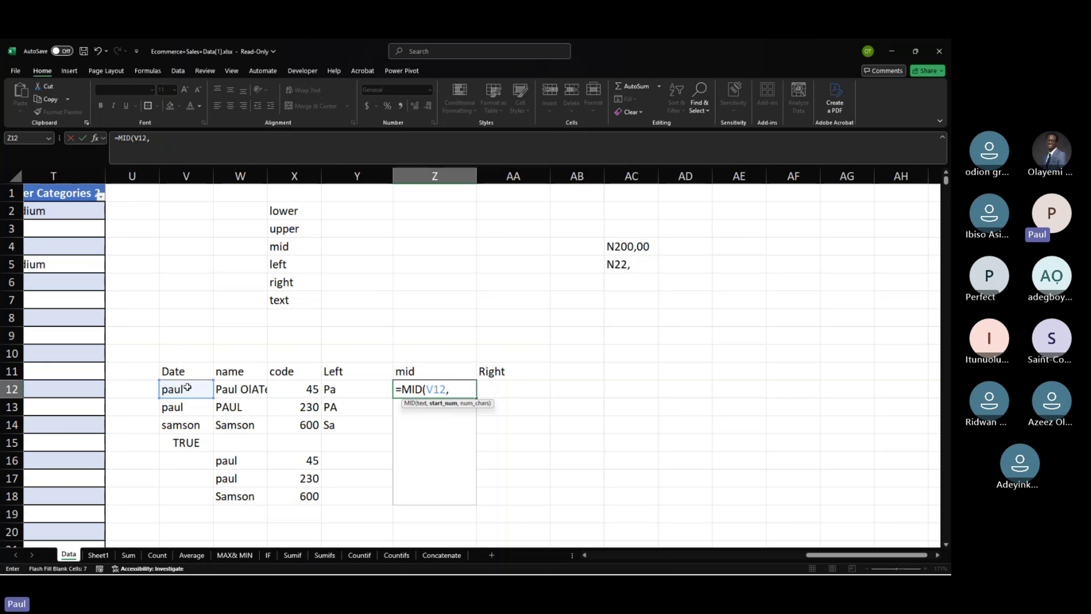
type(",1")
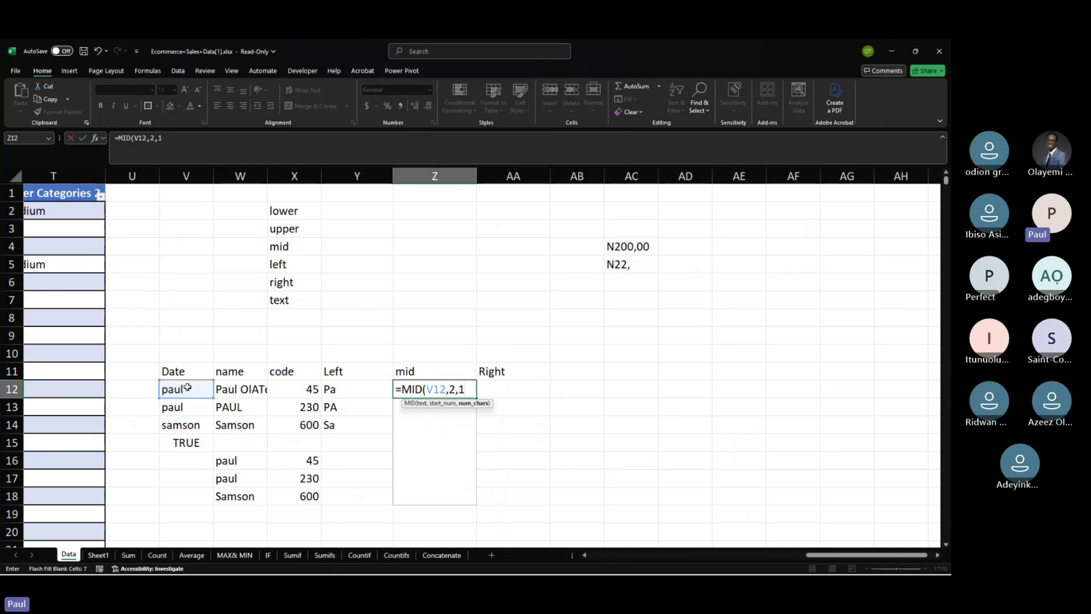
key("Return")
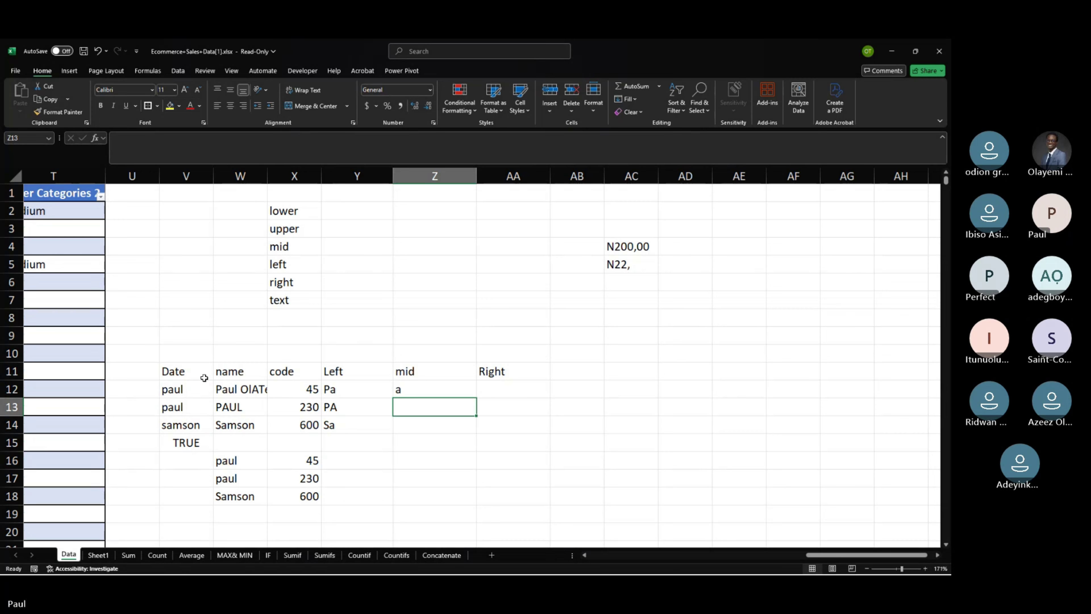
left_click(401, 391)
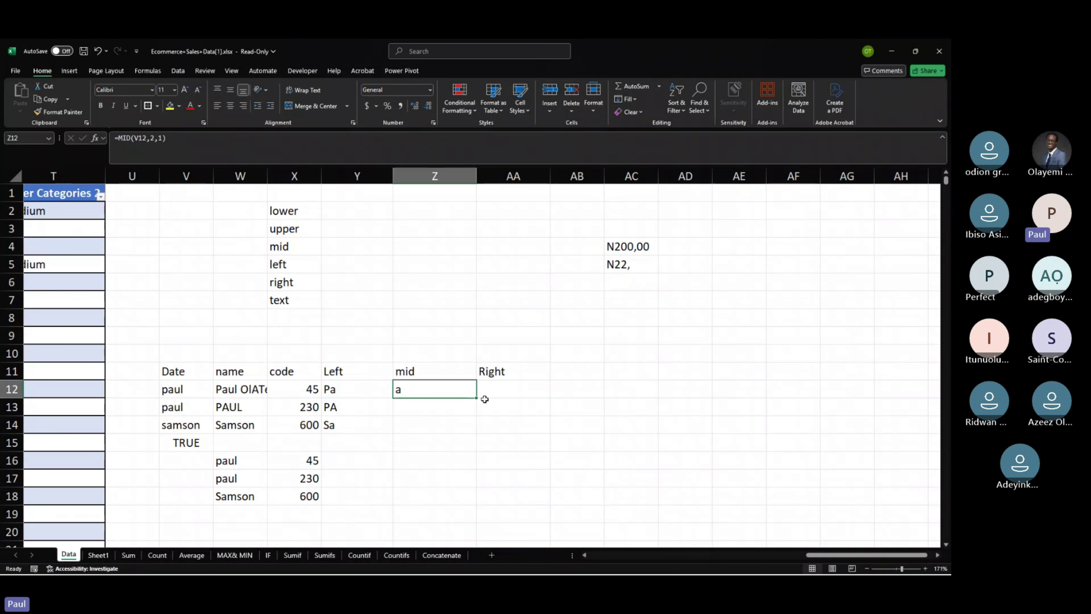
left_click_drag(476, 398, 475, 428)
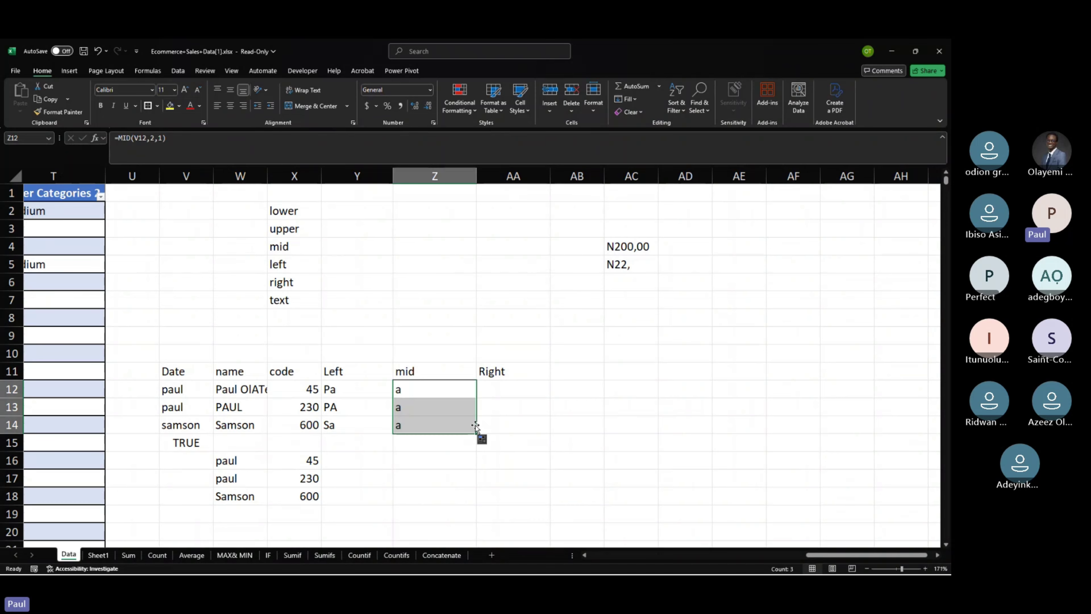
Check the MID formula in Z14 and replace the second letter of its source text in V14 with b.
left_click(427, 423)
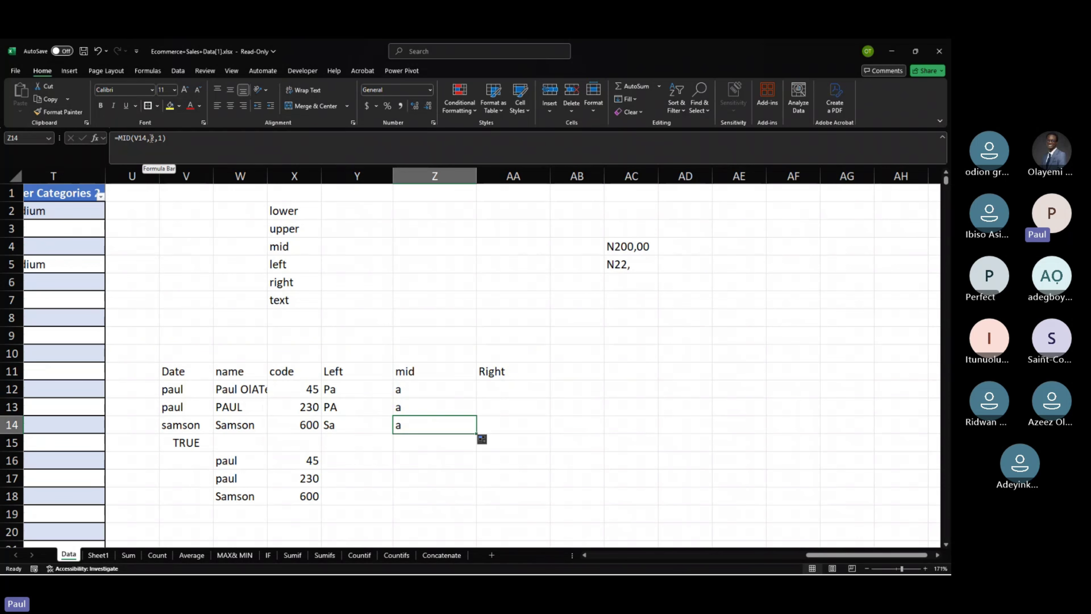
left_click(171, 426)
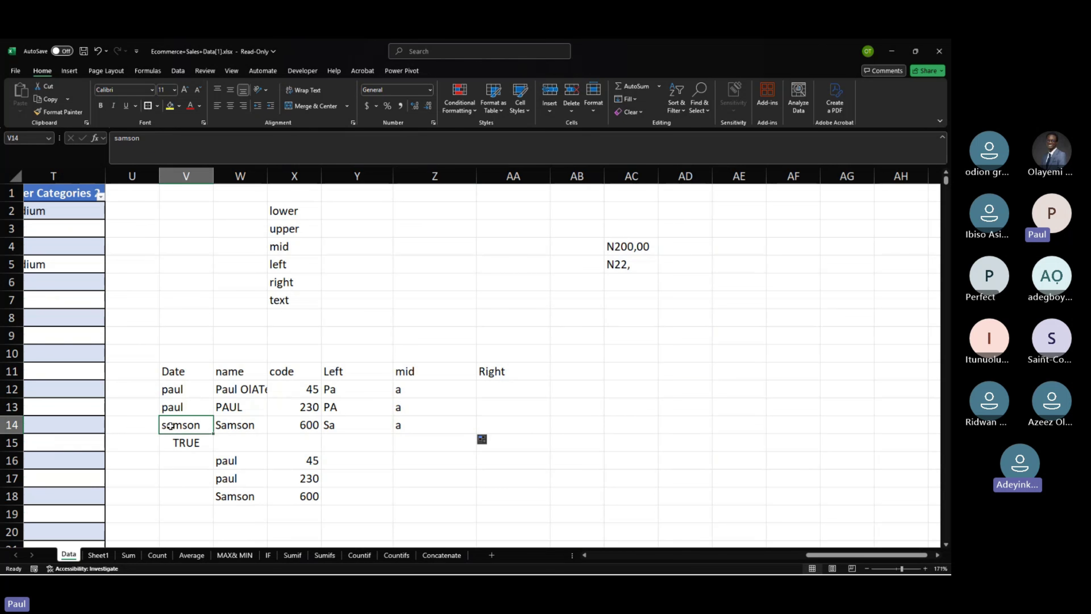
double_click(171, 425)
key("BackSpace")
type("b")
key("Return")
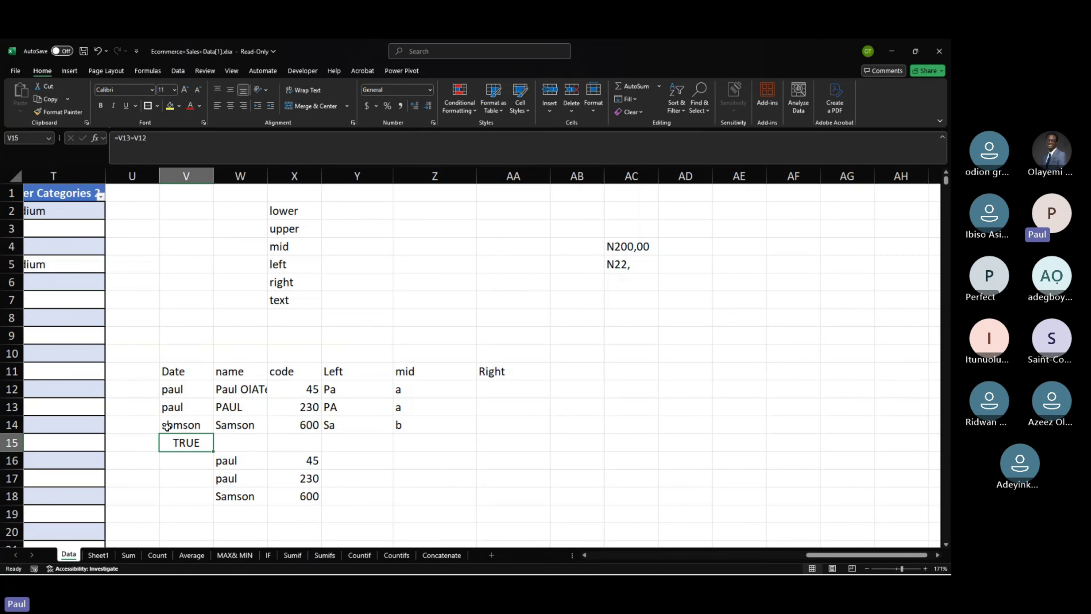
Highlight the first two letters, sb, inside V14 without changing the cell.
left_click_drag(146, 426, 176, 430)
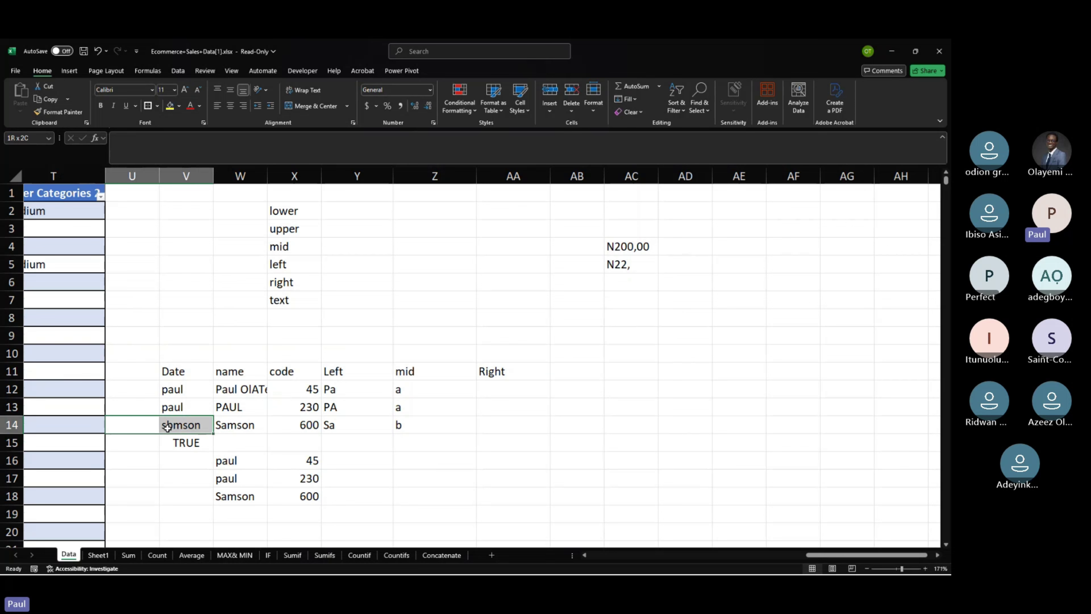
double_click(168, 425)
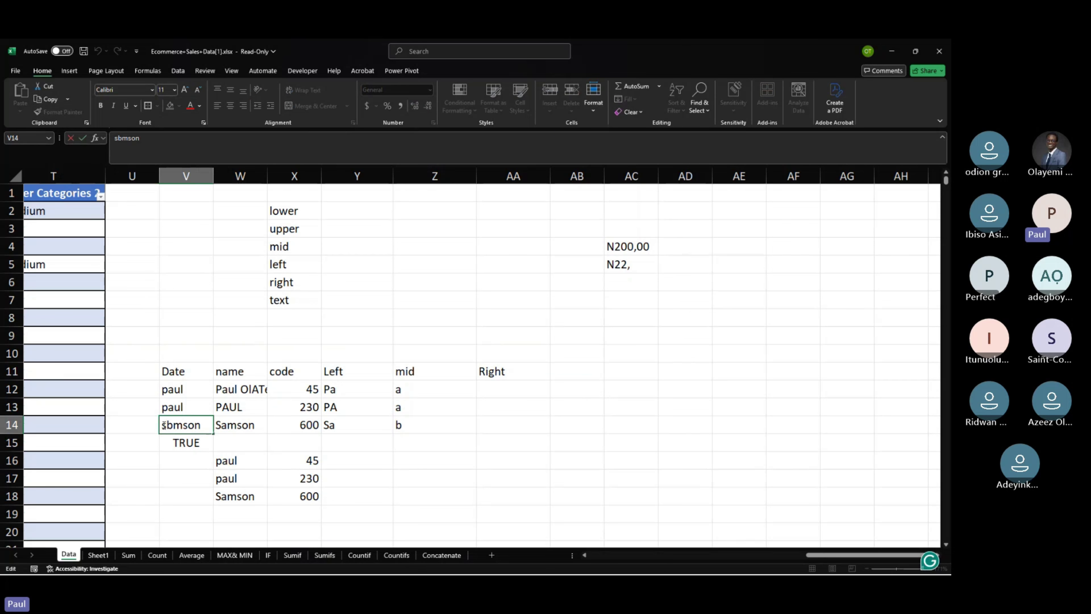
left_click_drag(164, 426, 174, 425)
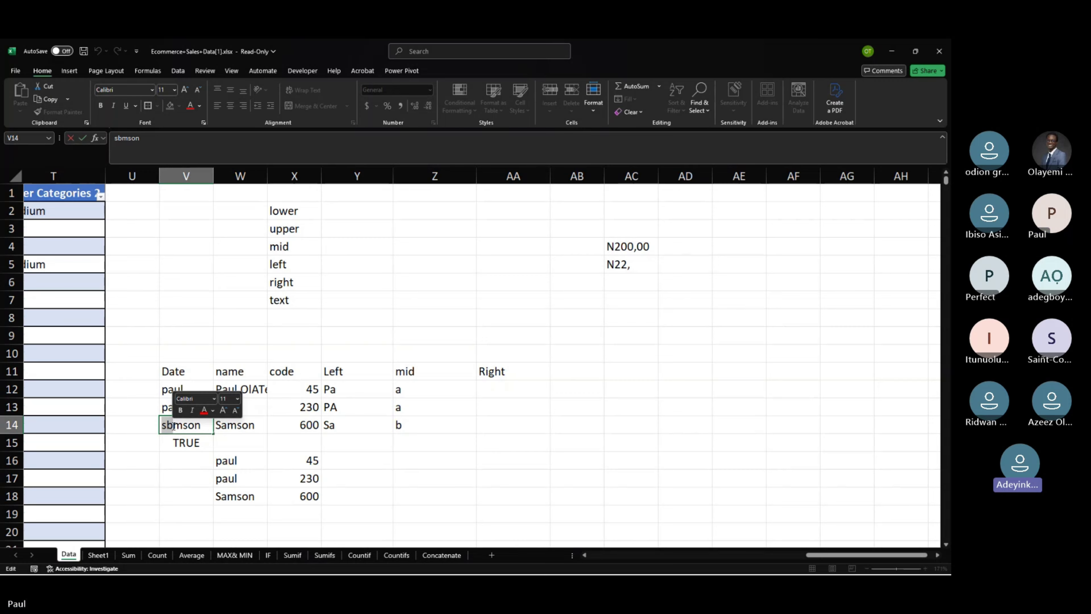
key("Escape")
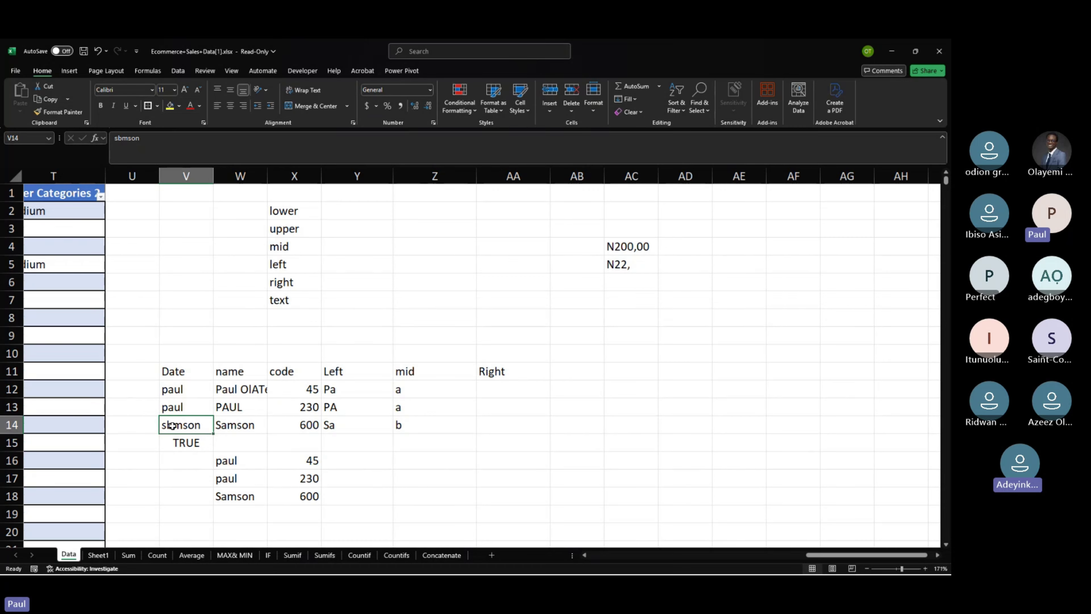
left_click(497, 385)
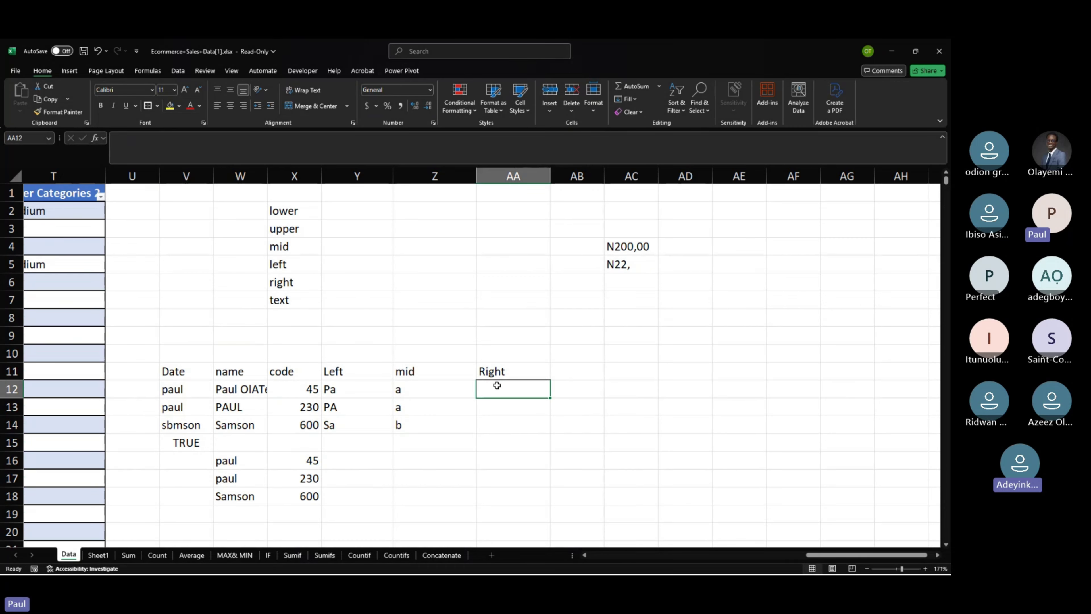
type("=")
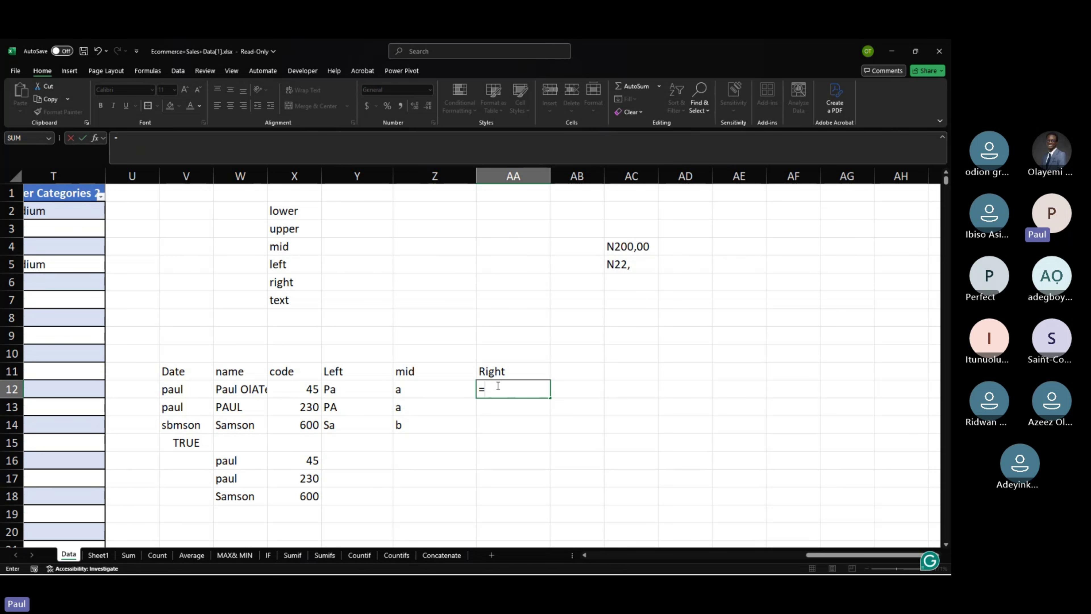
left_click(266, 176)
key("Escape")
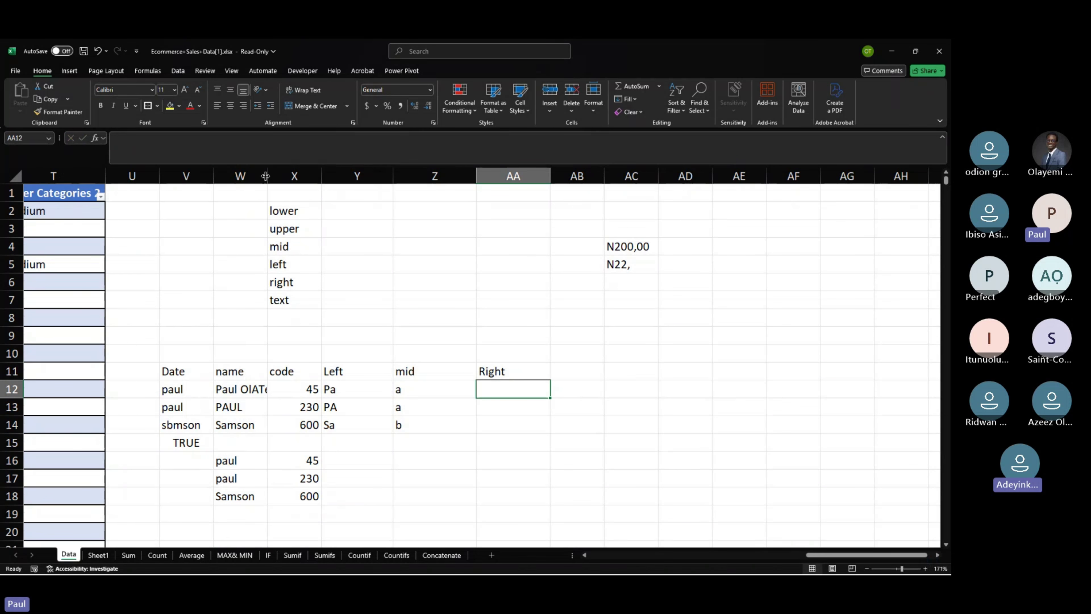
Widen column W so that the full name in W12 fits, and select AA11:AA15 in the Right column.
left_click_drag(265, 175, 315, 177)
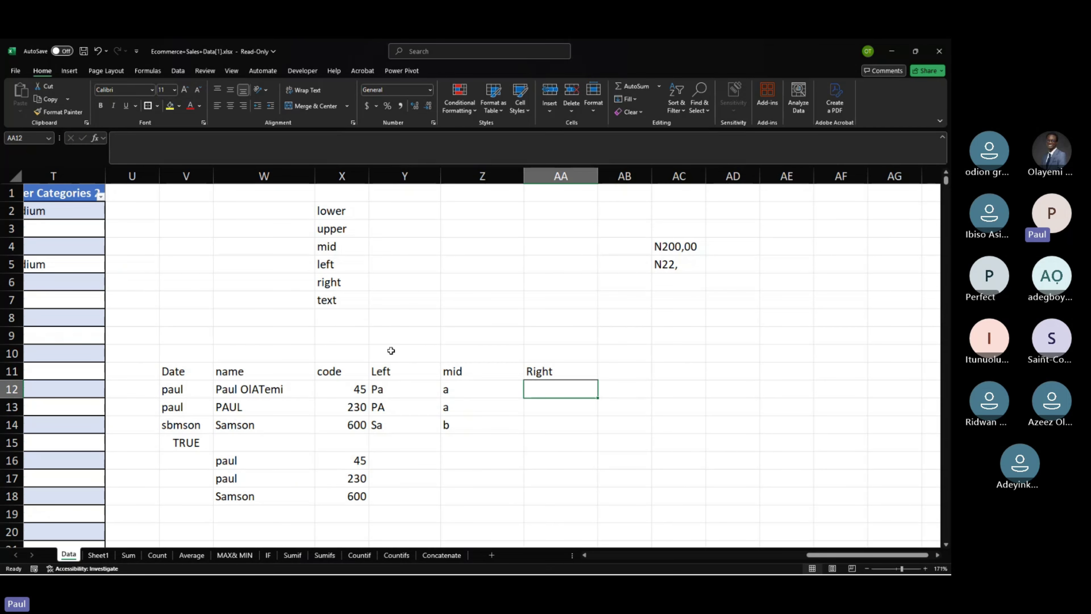
left_click_drag(559, 368, 565, 446)
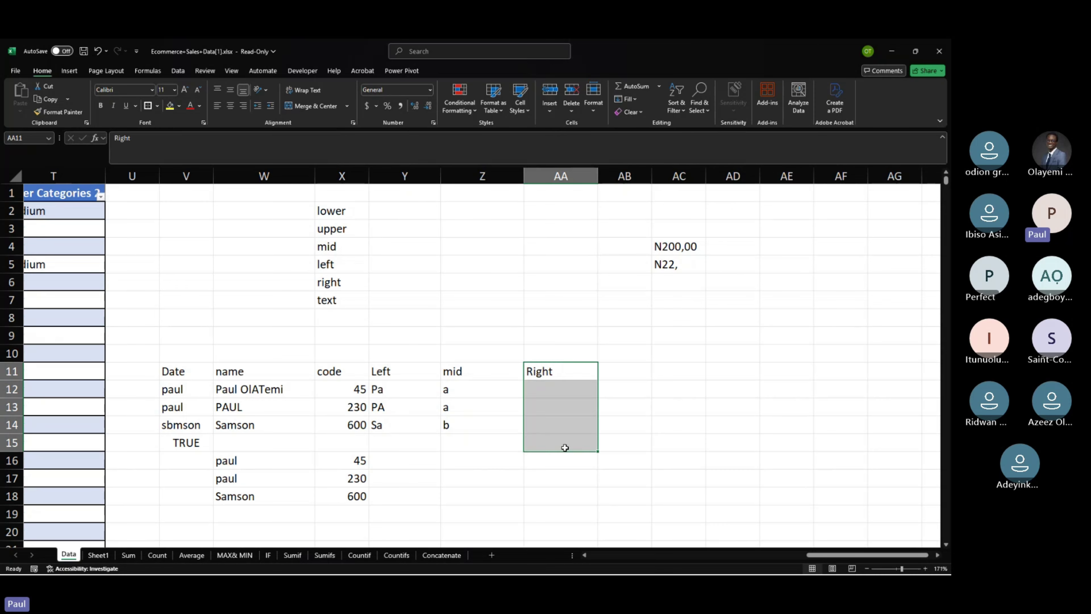
Enter =RIGHT(W12,2) in AA12 of the Right column and compare it with the source name in W12.
left_click(575, 389)
type("=RIGHT(")
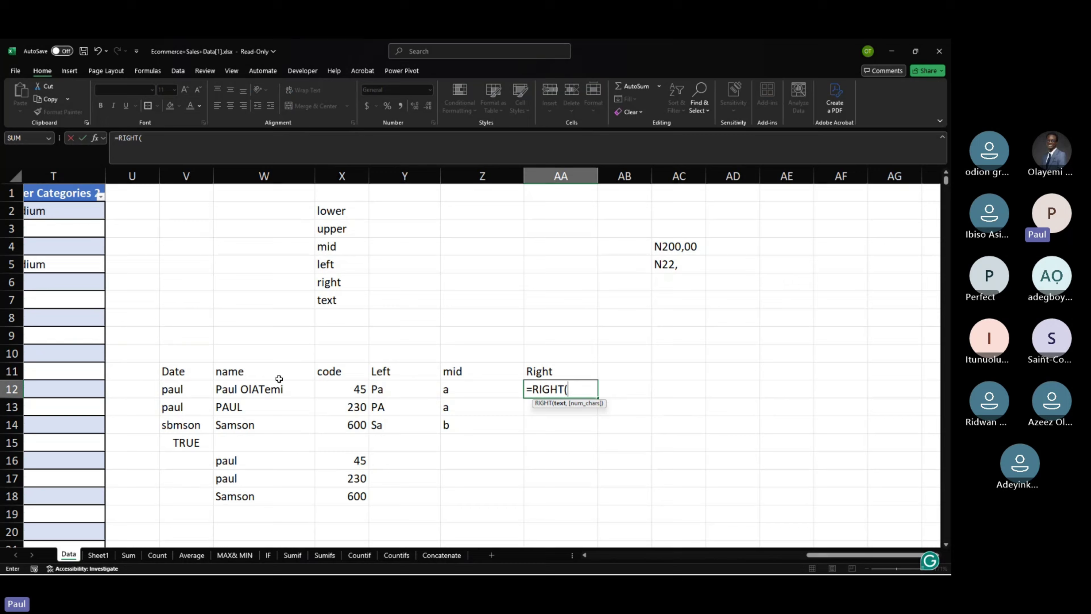
left_click(278, 389)
type(",")
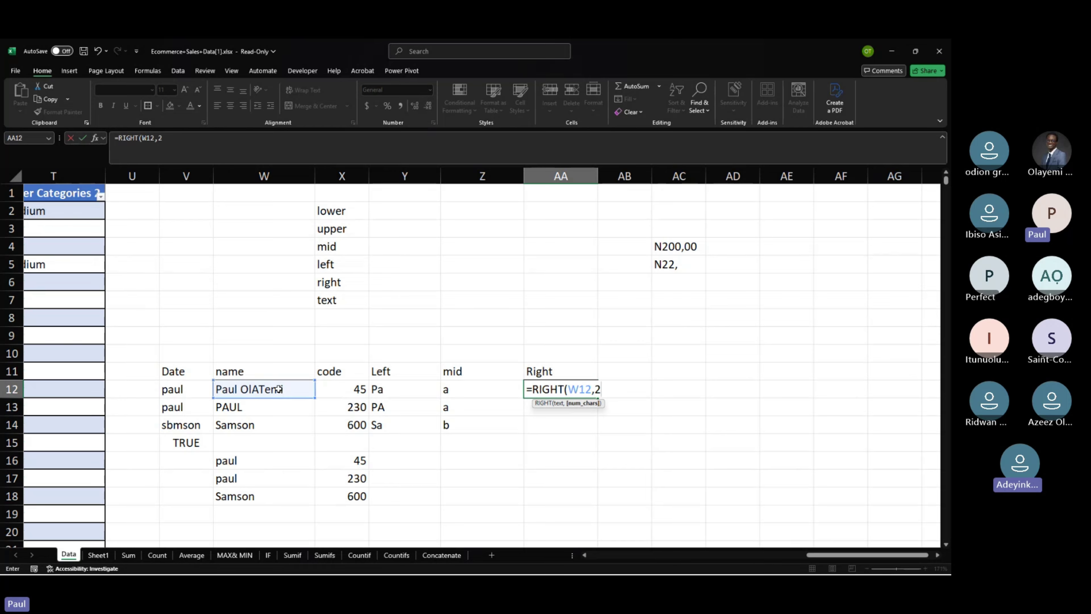
type("2")
key("Return")
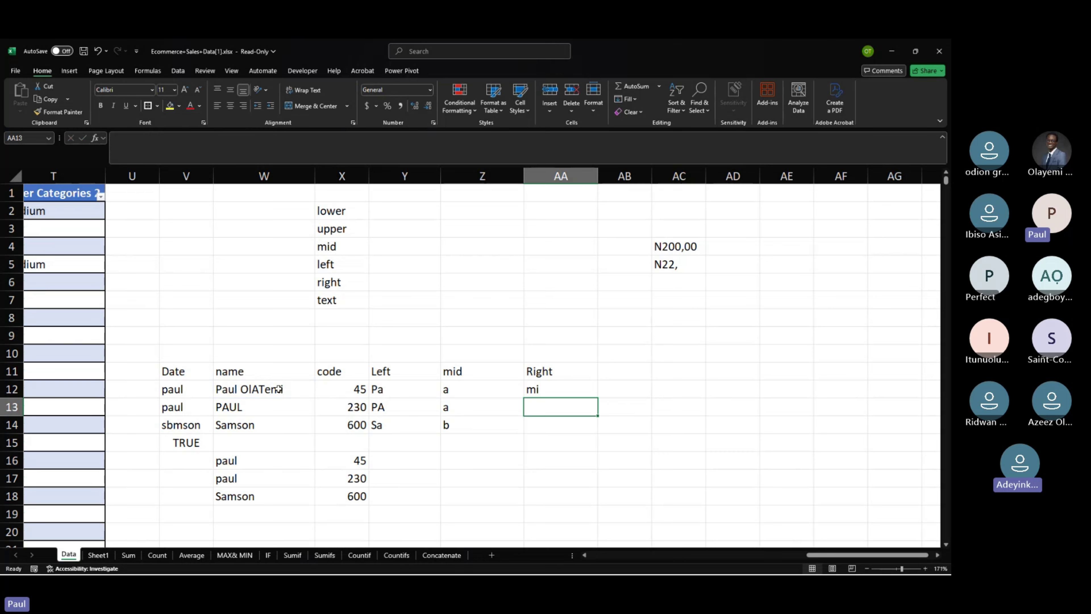
left_click(544, 391)
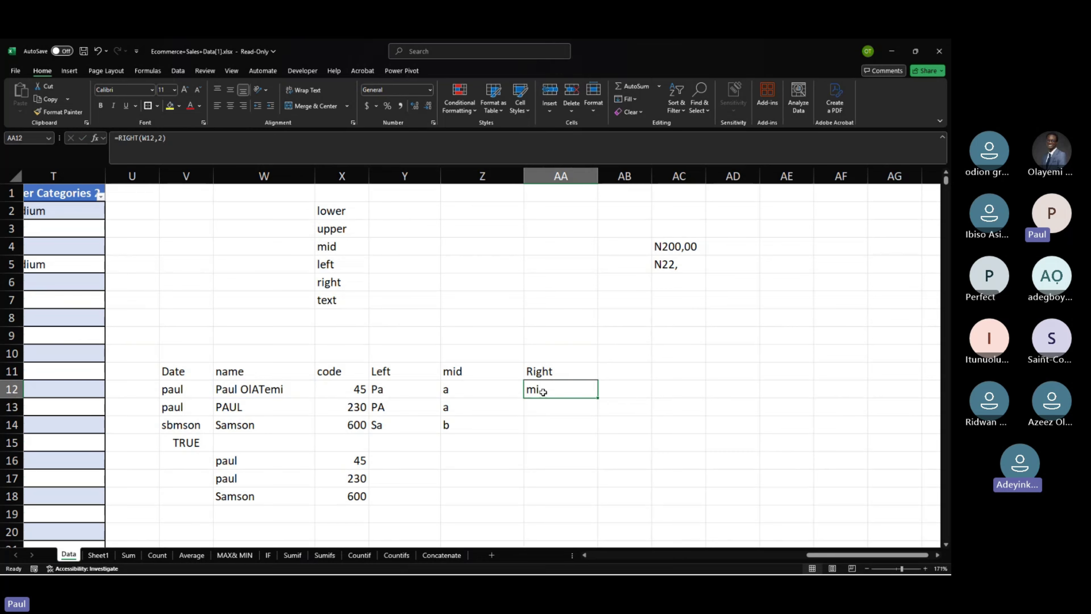
left_click(308, 385)
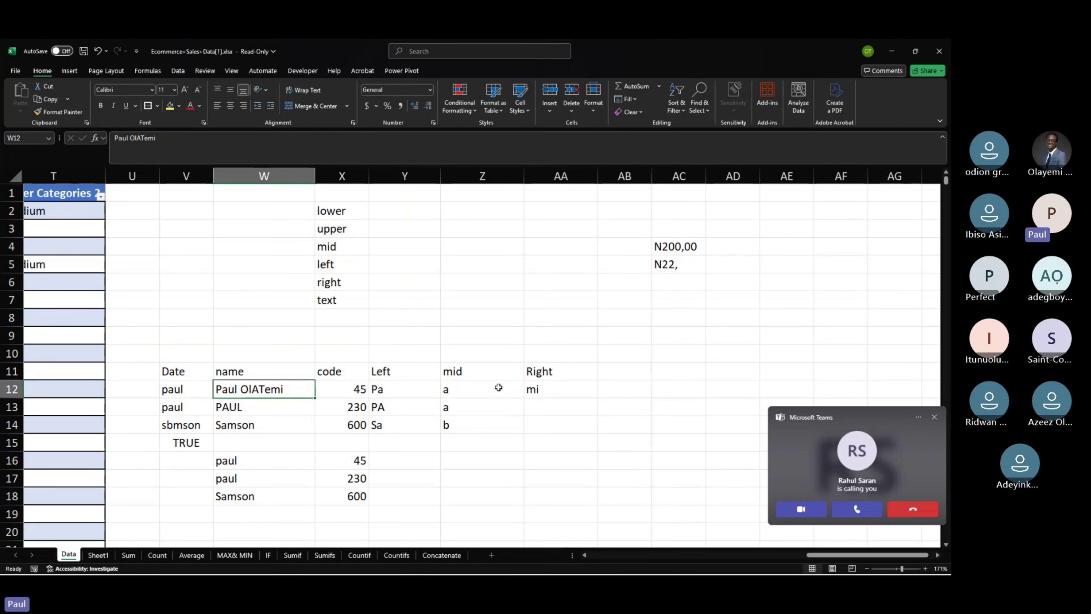
Enter two sample full names in lowercase, one in Y20 and one in Y21, below the existing tables.
scroll(453, 429, "down", 3)
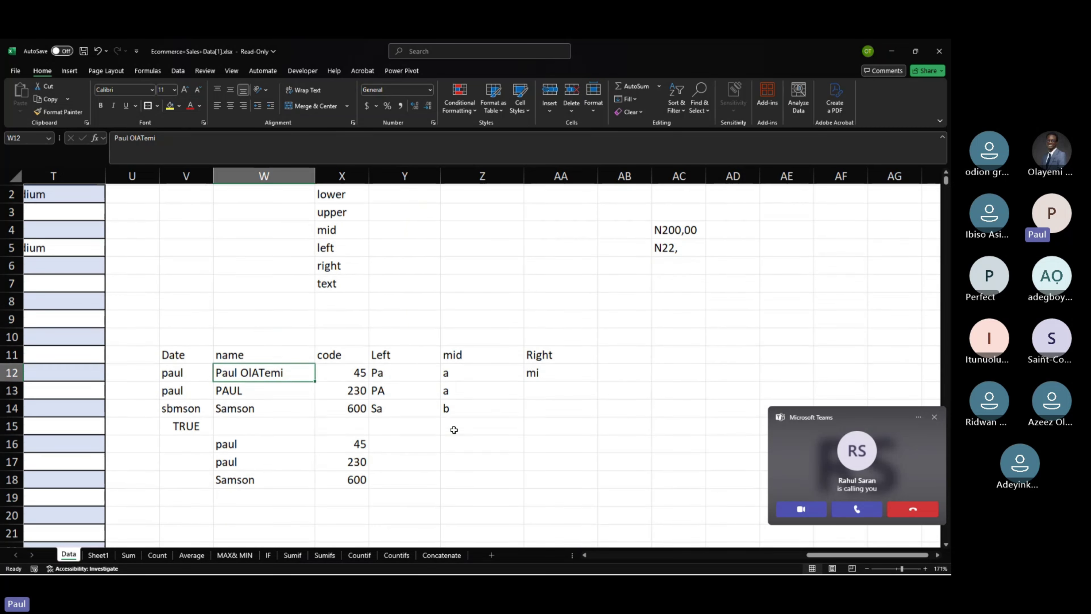
left_click(419, 371)
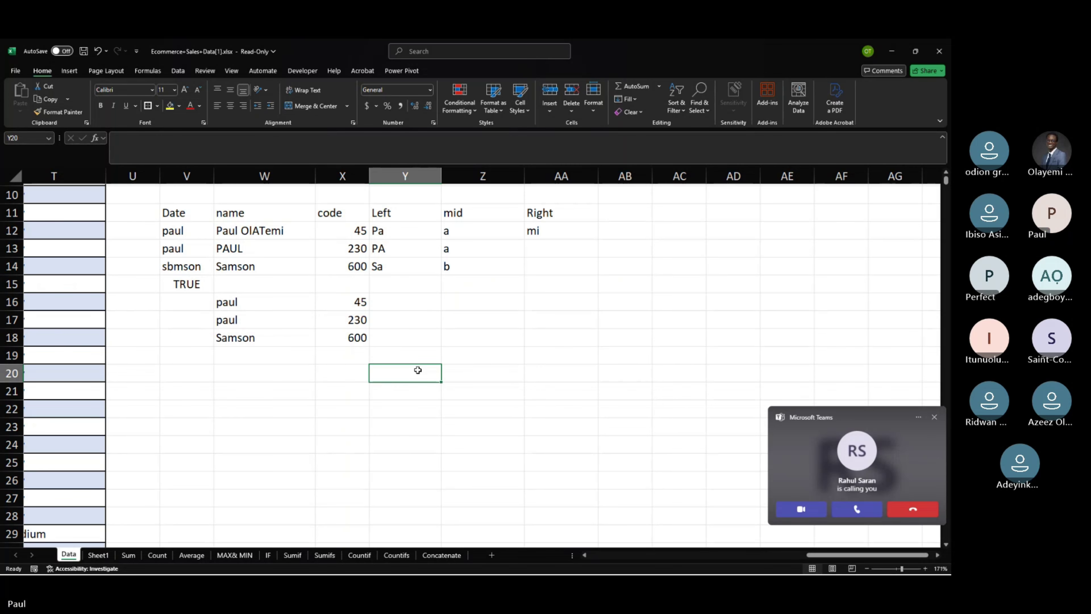
type("p")
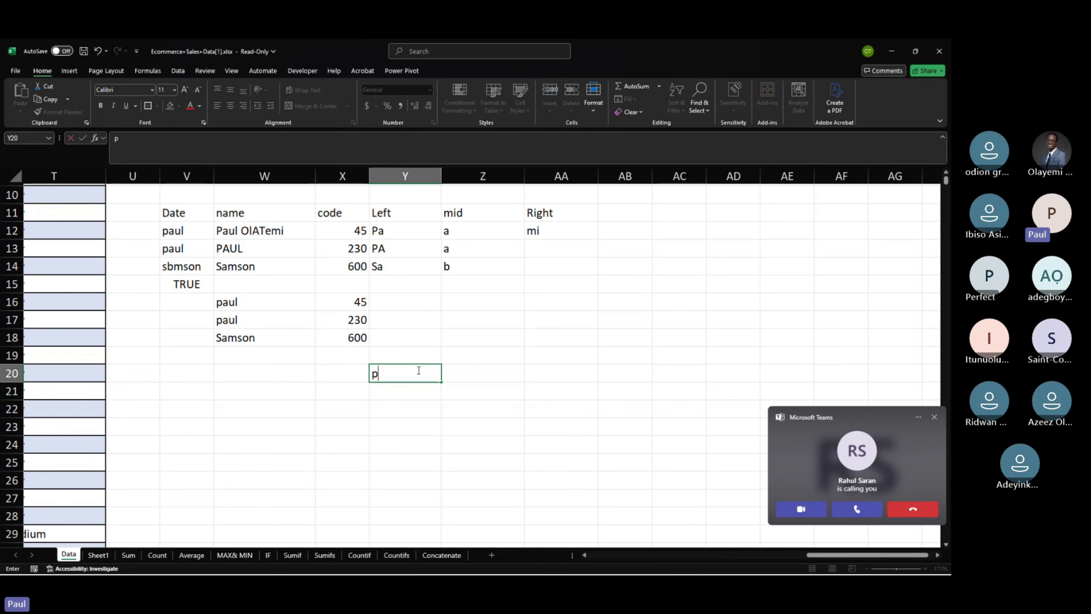
type("aul s")
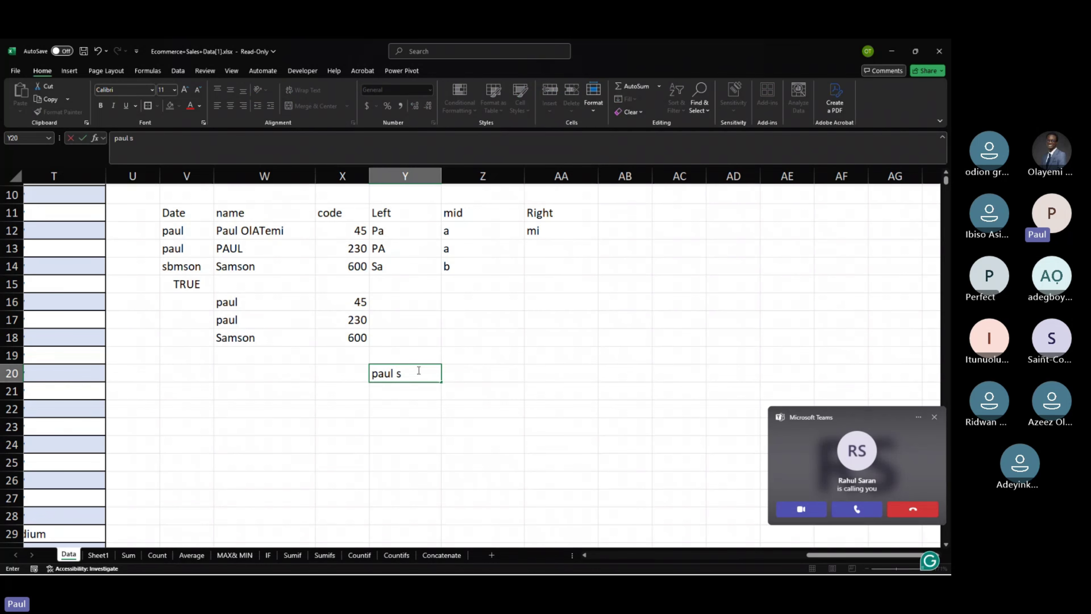
type("emilore")
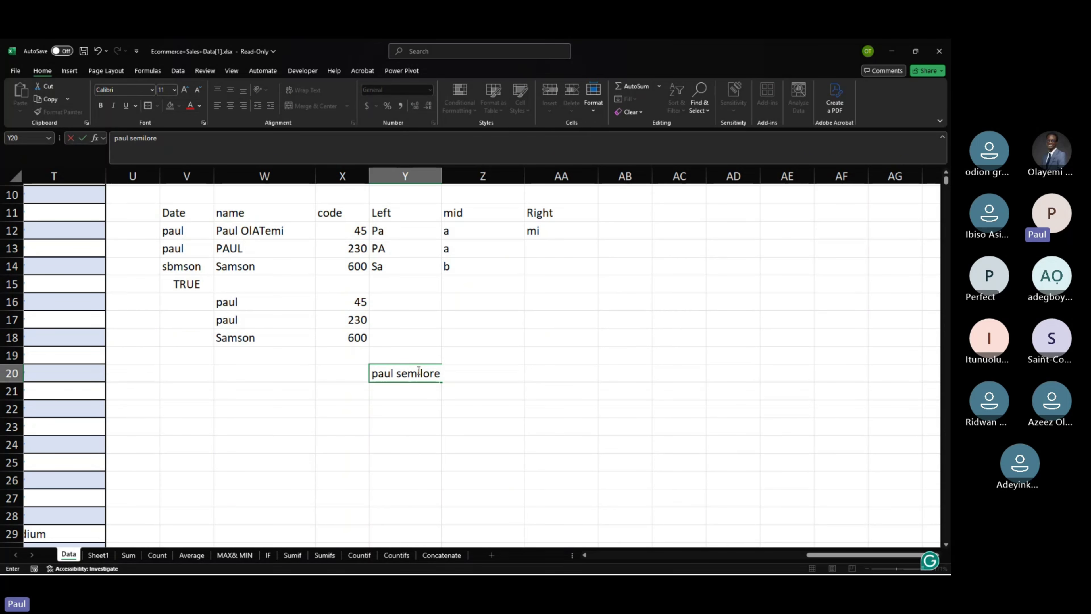
left_click(426, 391)
type("se")
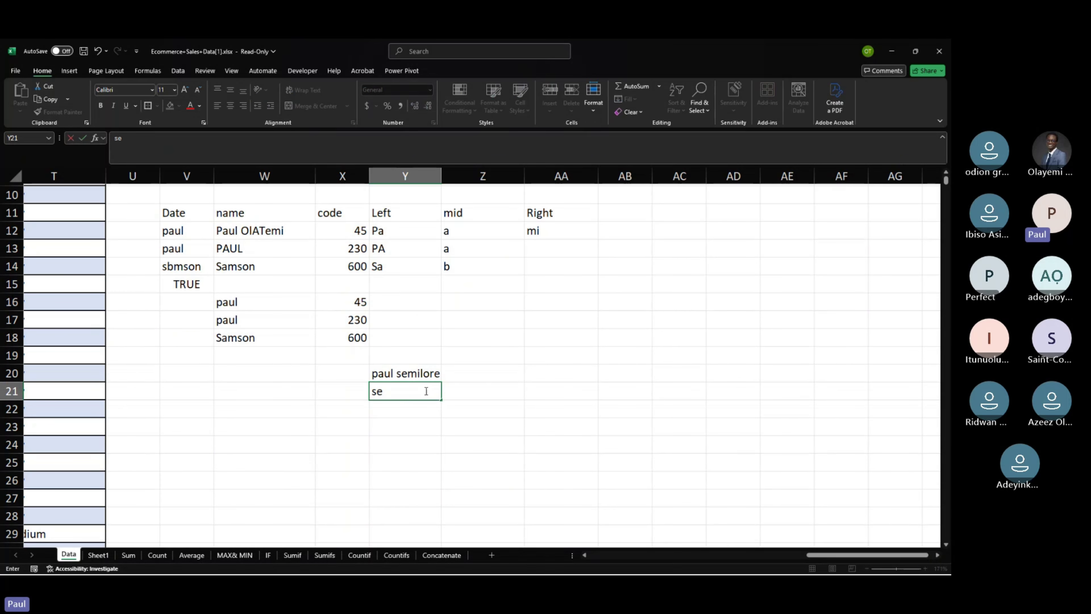
type("gun p")
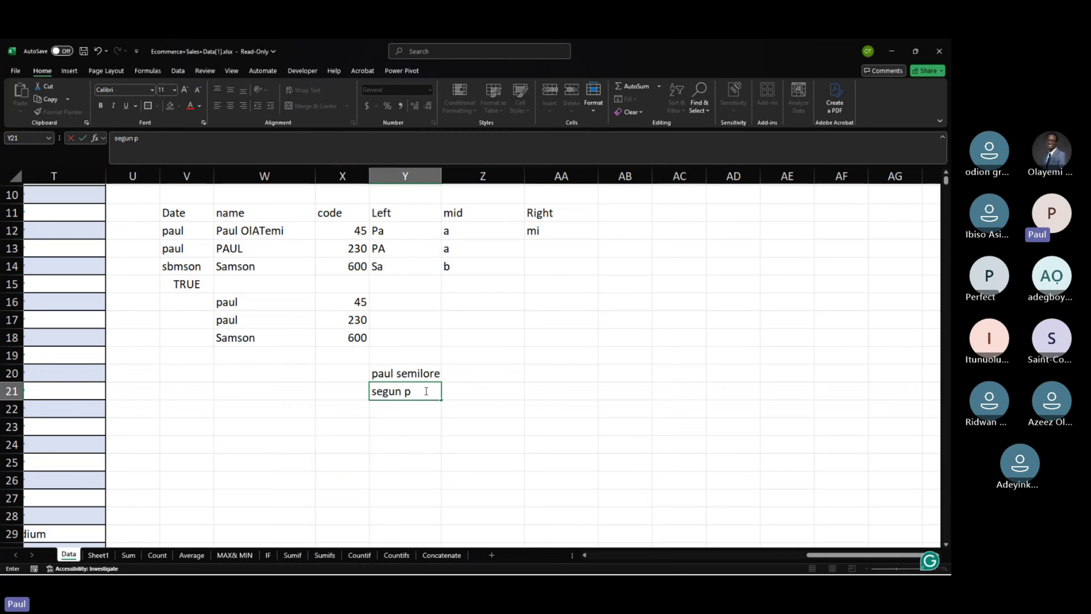
type("elumi")
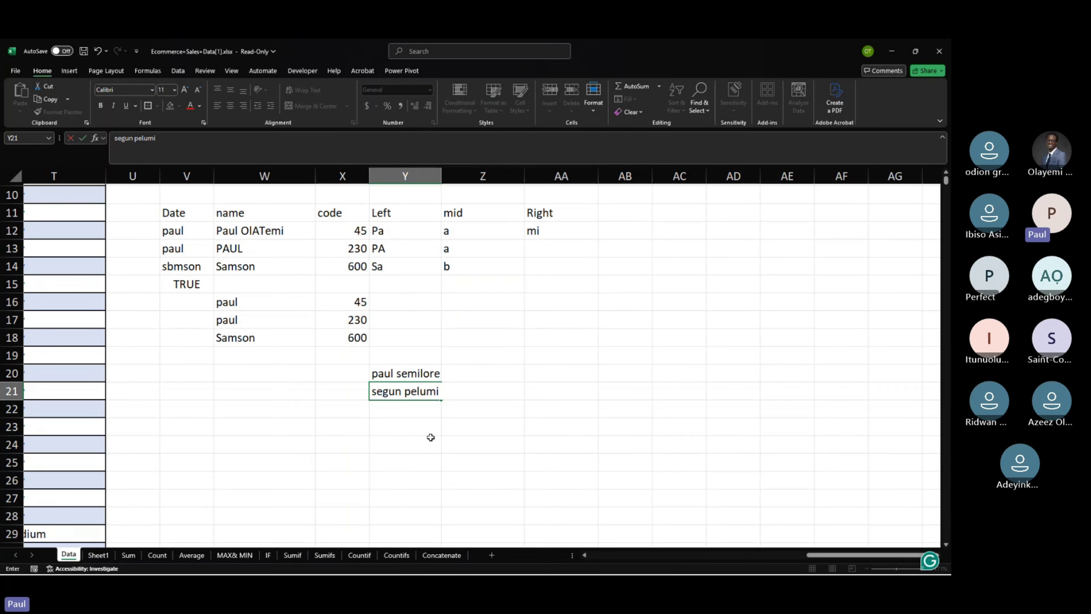
left_click(428, 442)
Examine the sample names in Y20 and Y21 alongside the Left, mid and Right headings in Y11:AA11.
left_click(408, 396)
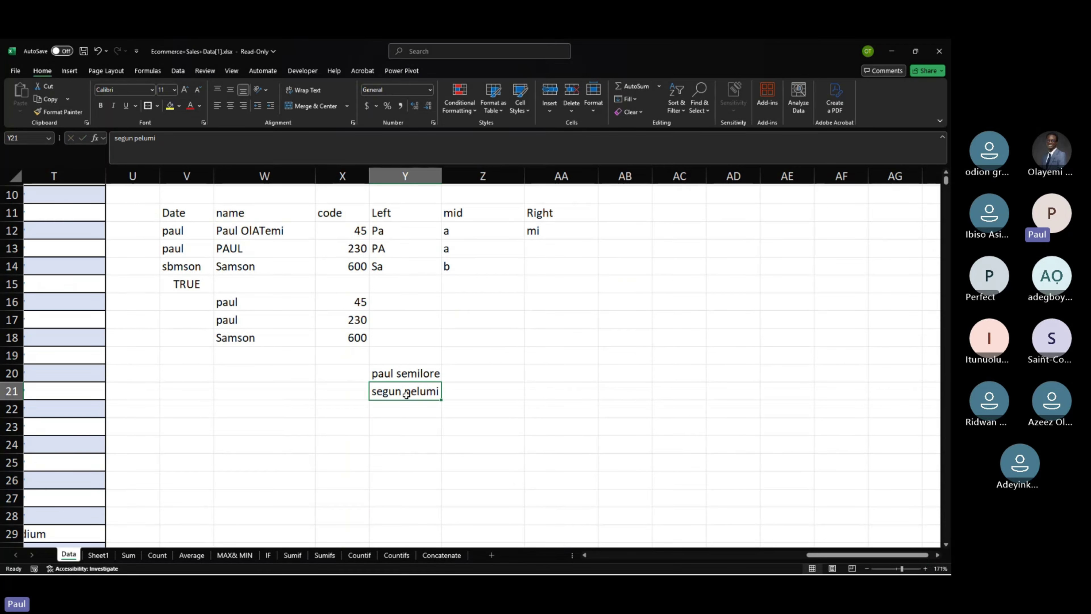
left_click(404, 377)
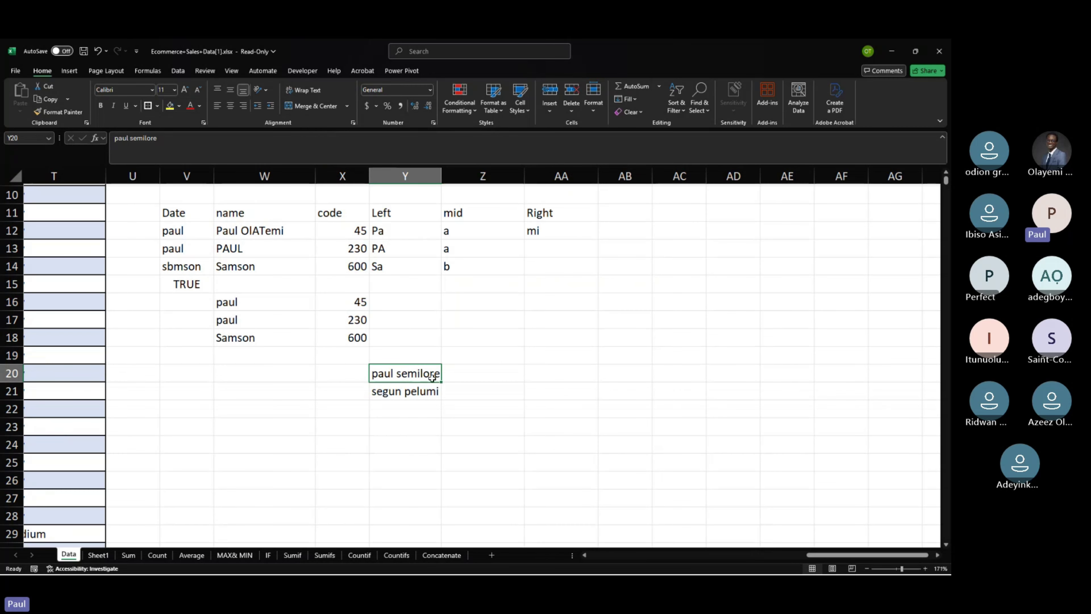
left_click(461, 377)
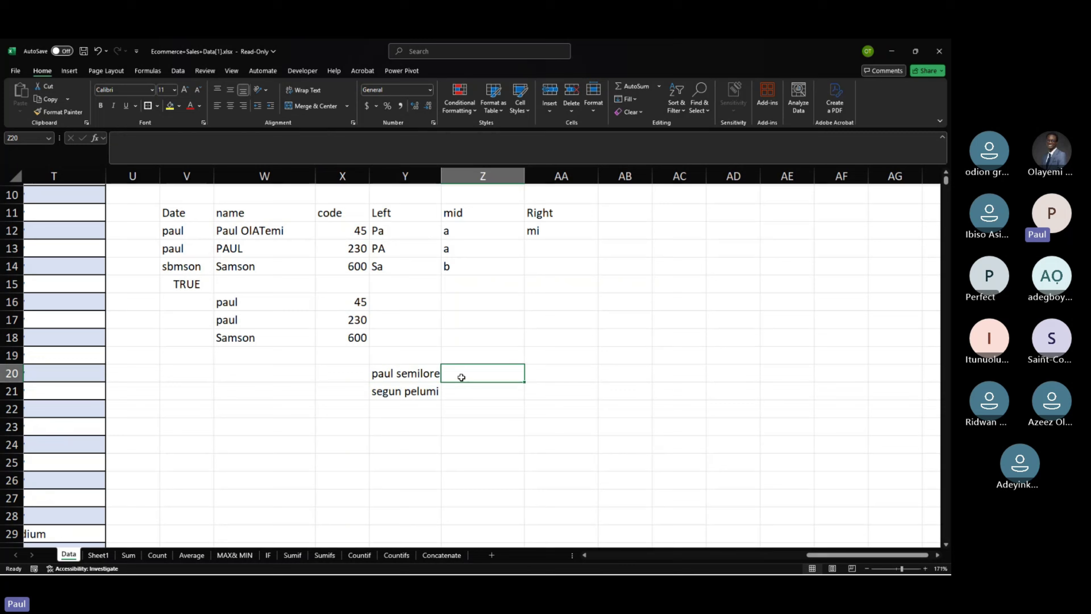
left_click(423, 374)
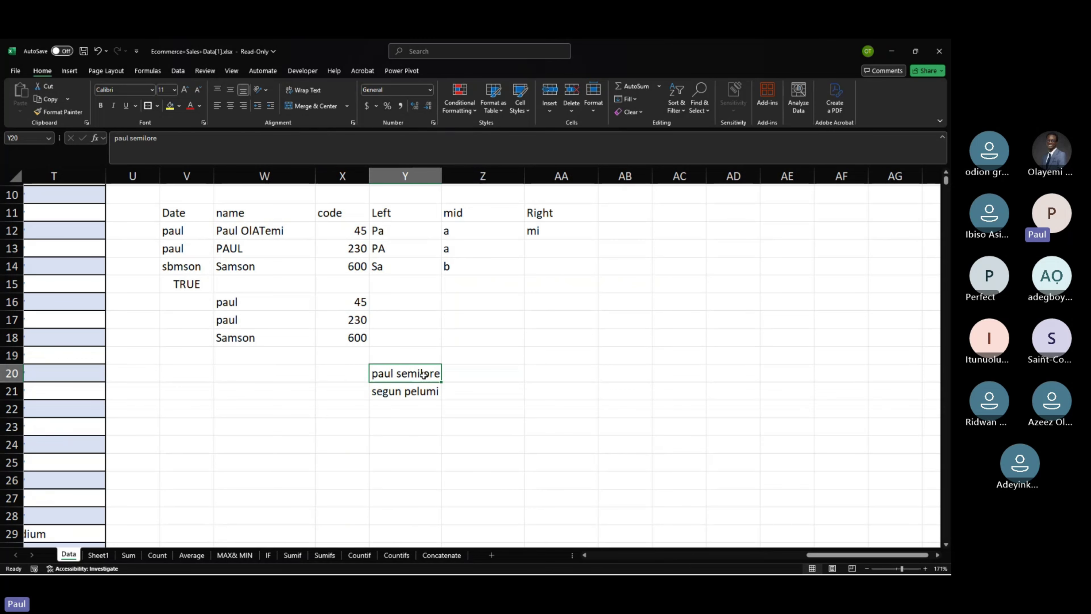
left_click(433, 390)
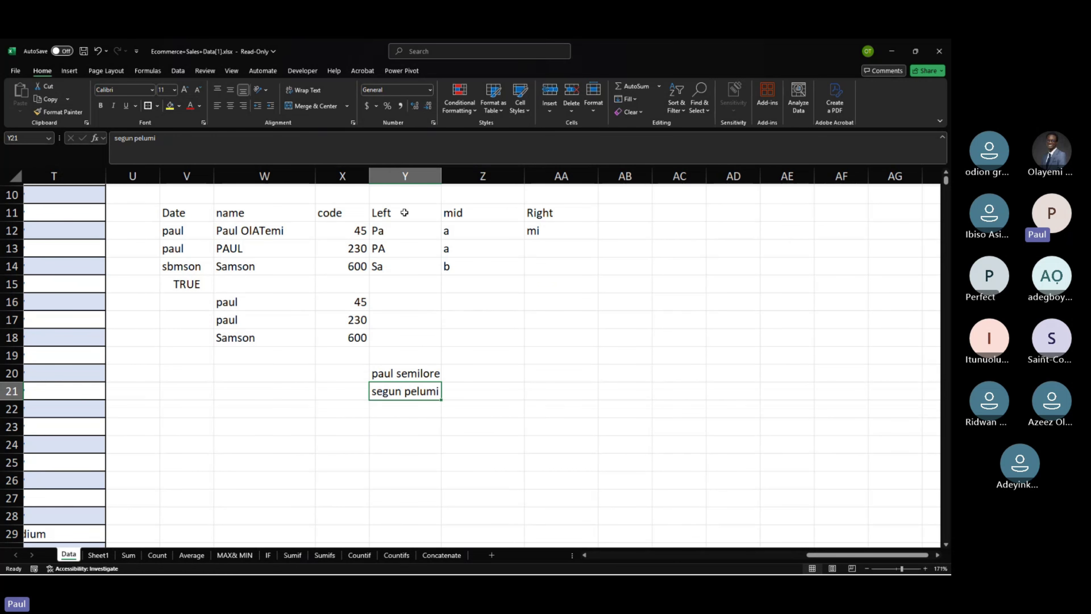
left_click_drag(405, 212, 554, 213)
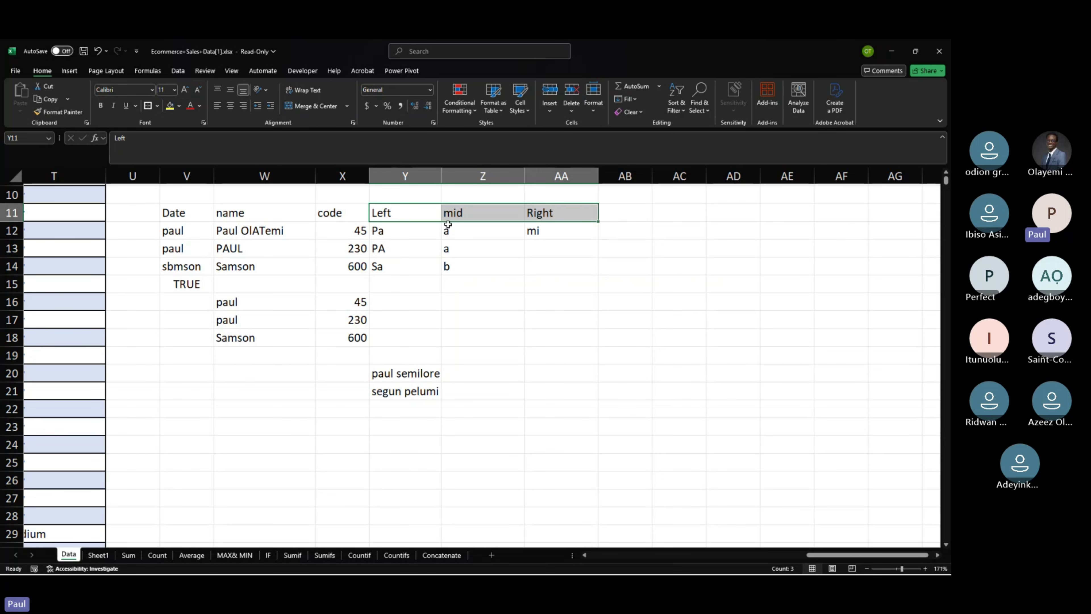
scroll(408, 222, "up", 2)
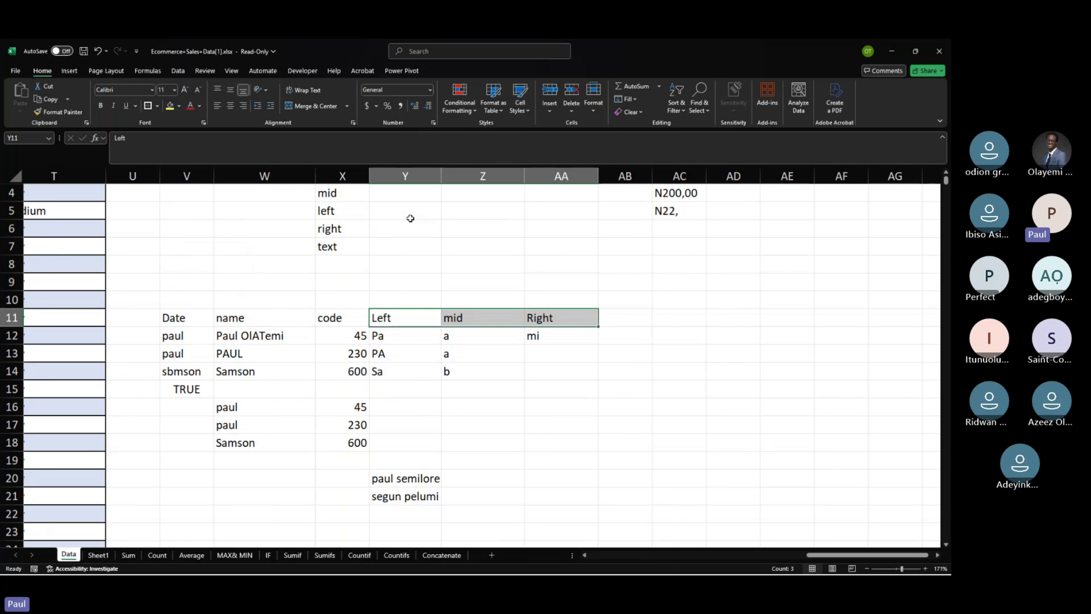
scroll(411, 218, "up", 1)
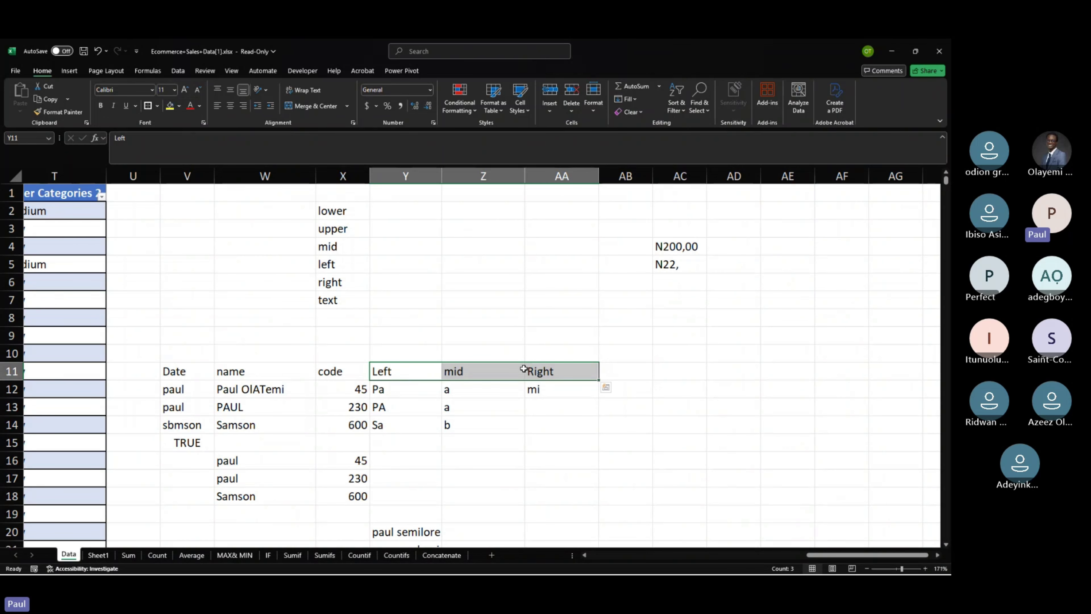
scroll(523, 368, "down", 1)
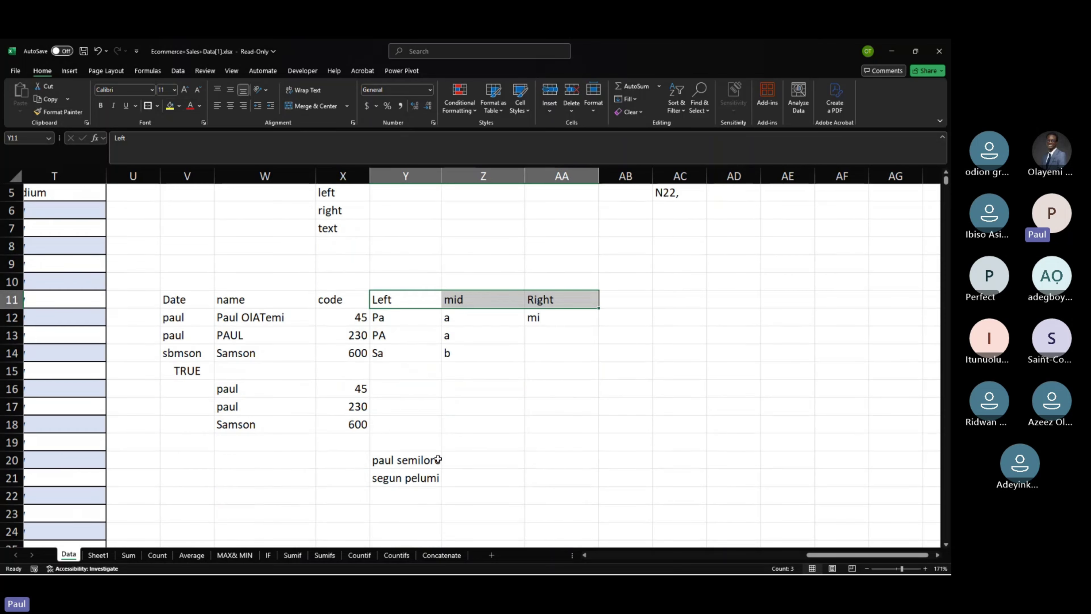
Enter =LEFT(Y20,3) in Z20 to extract the first three letters of the sample name.
left_click(471, 454)
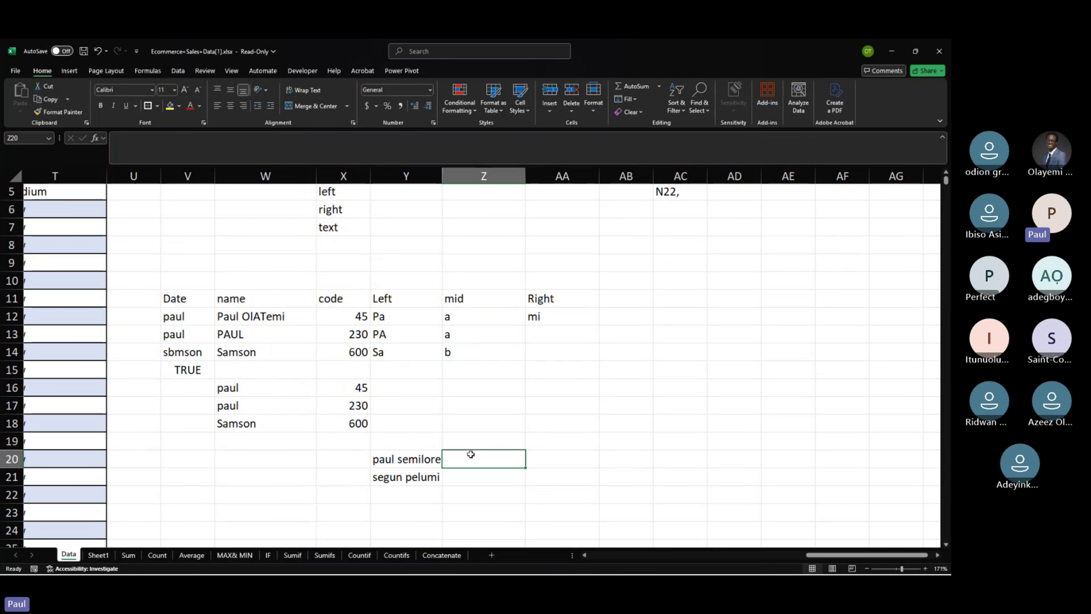
type("=left")
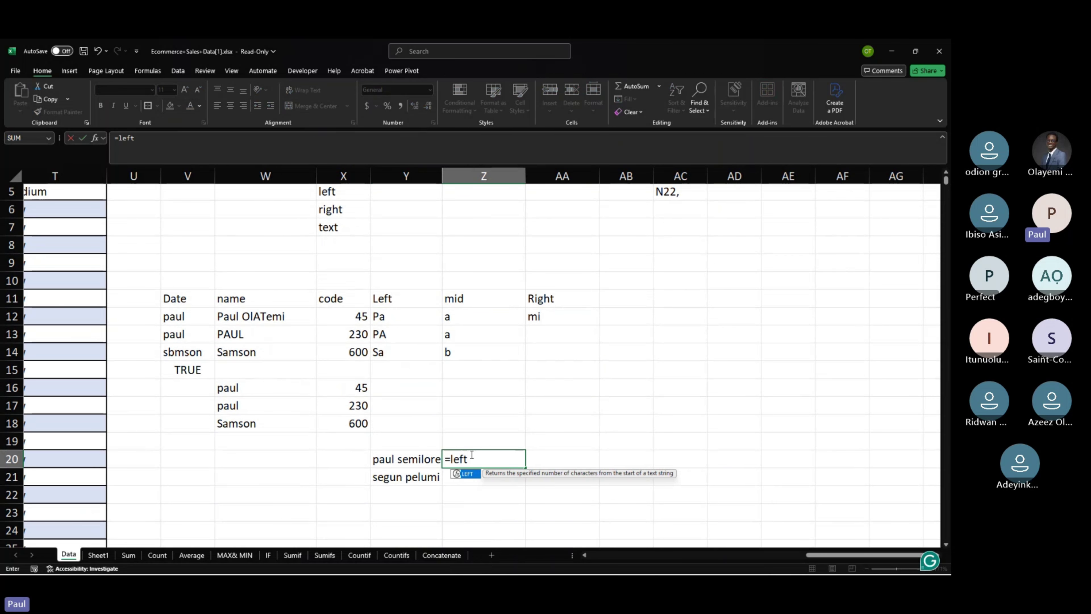
key("Tab")
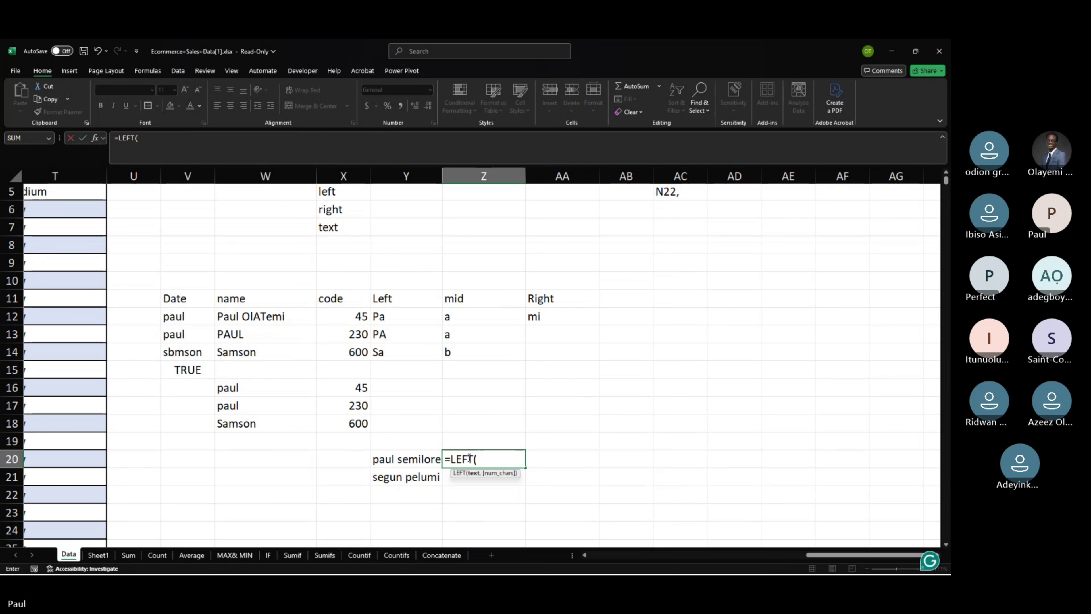
left_click(388, 459)
type(",")
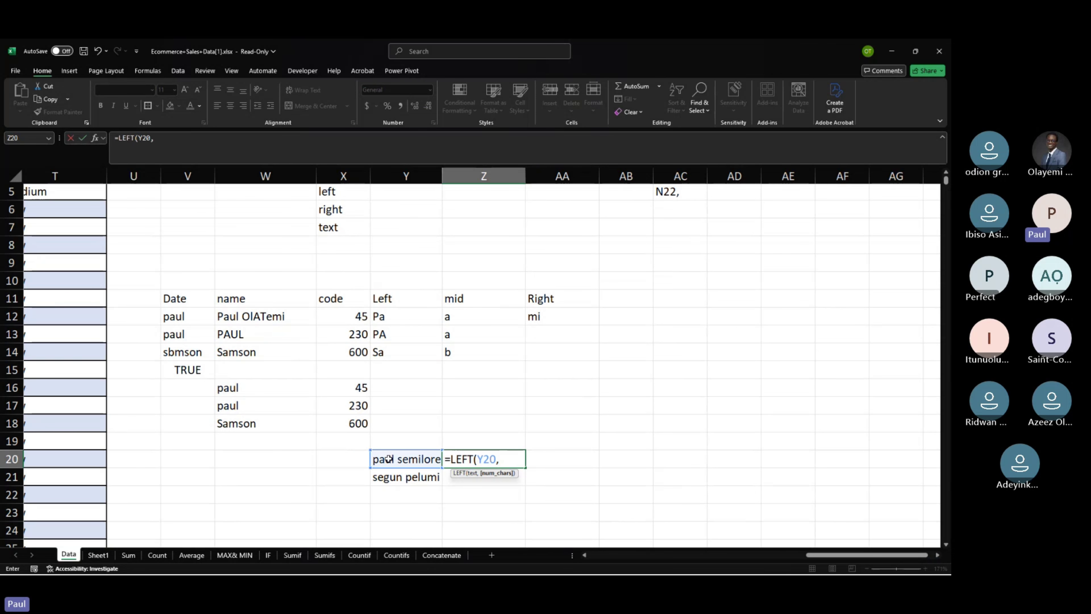
type("3")
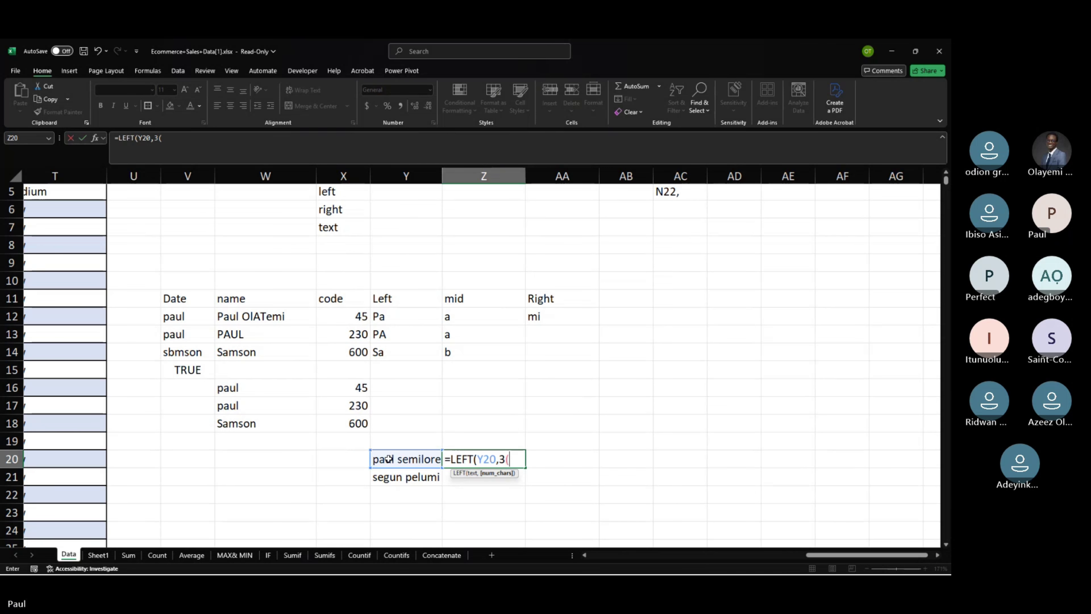
type("(")
type("(")
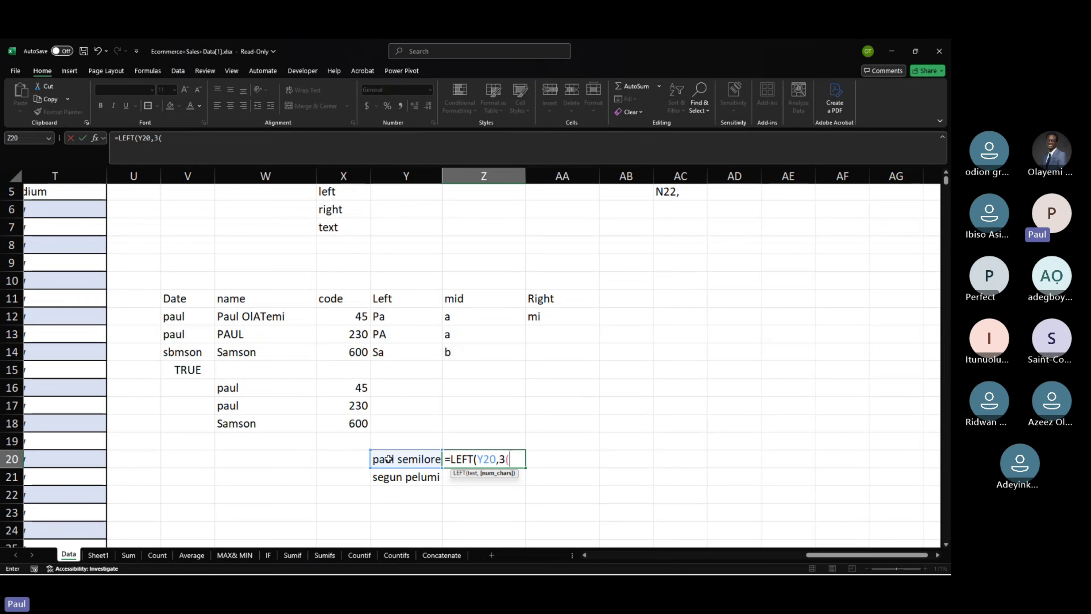
key("BackSpace")
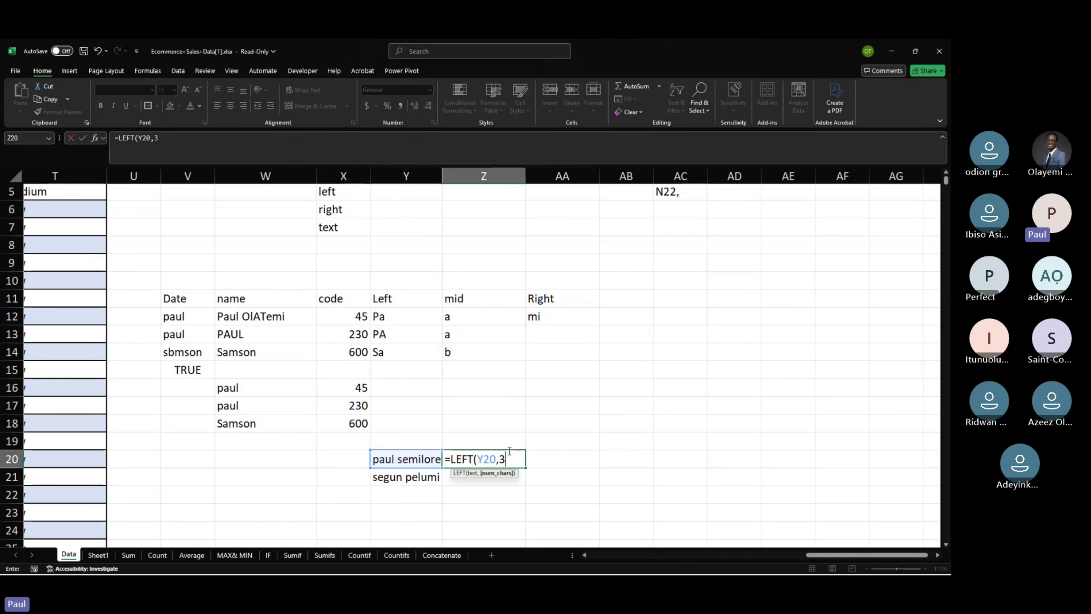
type(")")
key("Return")
Nest the LEFT formula in Z20 inside RIGHT so that it reads =RIGHT(LEFT(Y20,3),2).
left_click(502, 459)
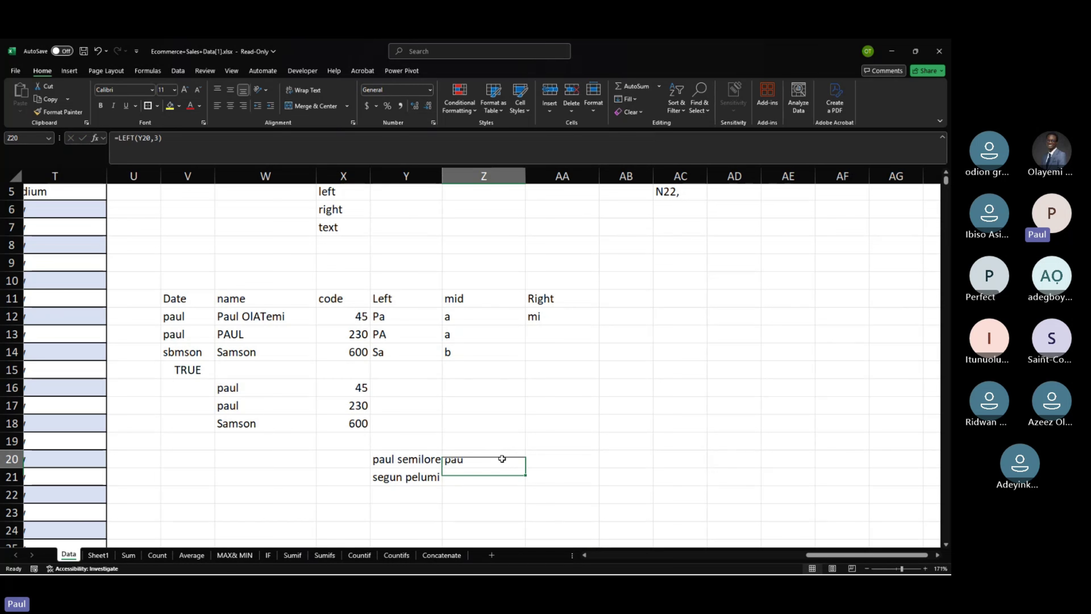
left_click(118, 138)
type("rig")
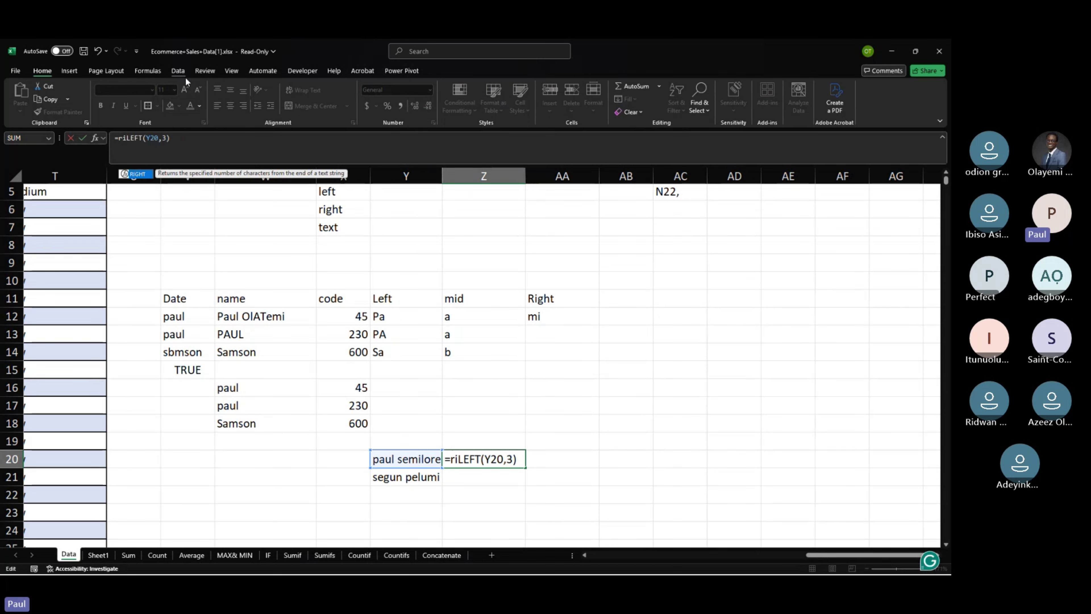
type("ht(")
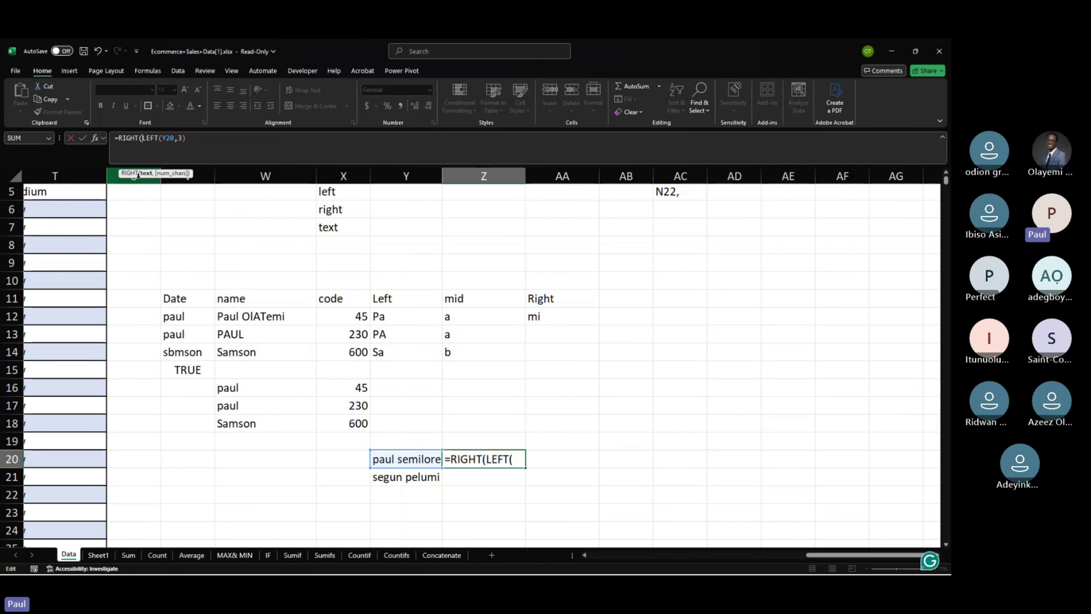
left_click(192, 139)
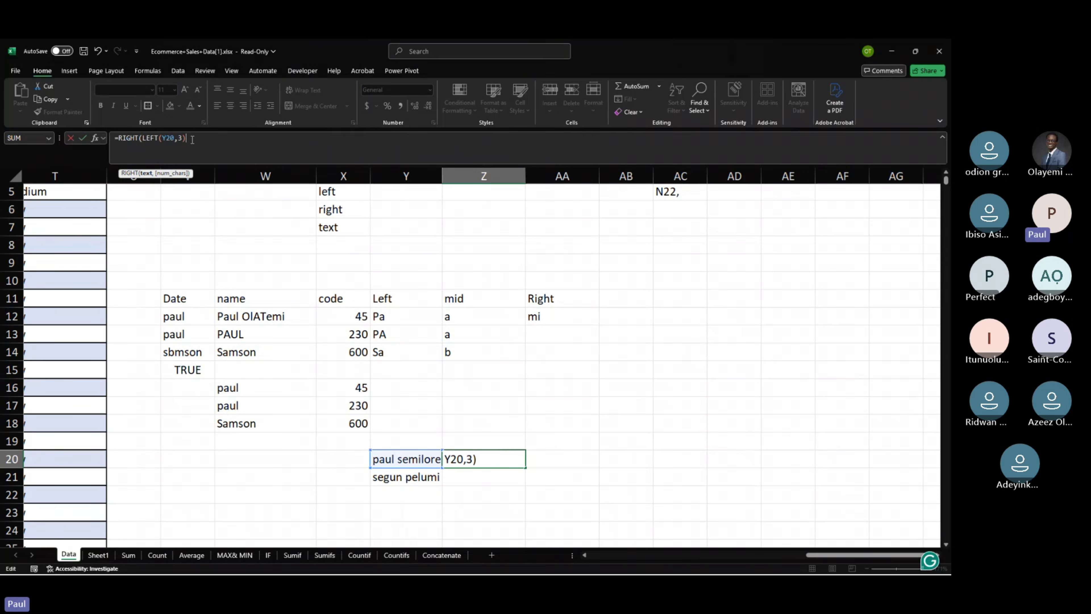
type(",2")
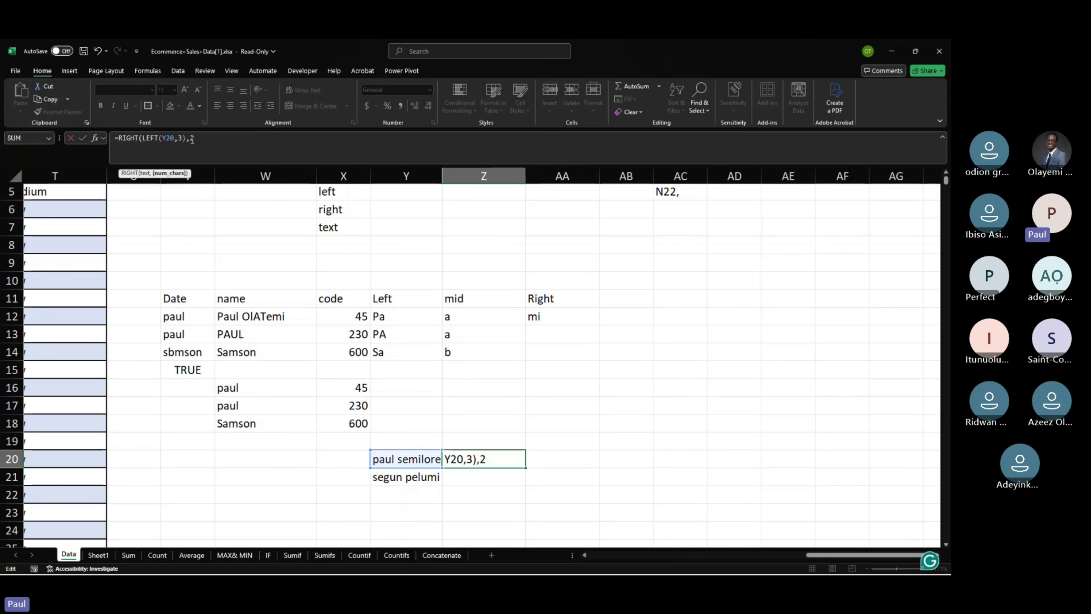
key("Return")
key("Return")
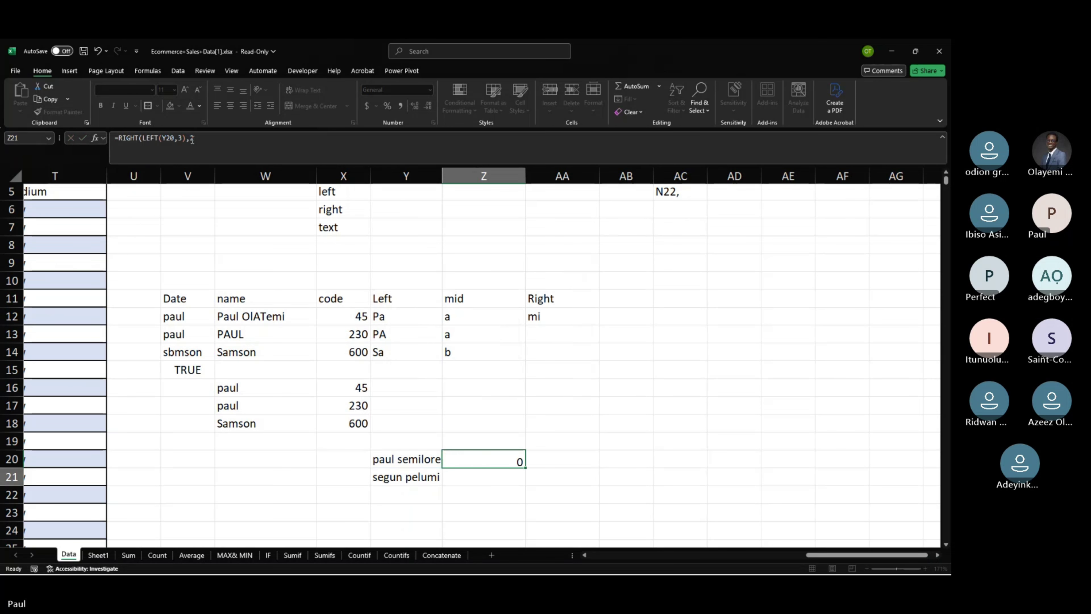
Examine the nested RIGHT and LEFT formula in Z20 alongside the Left results in Y11:Y14 and the source name in Y20.
left_click(462, 456)
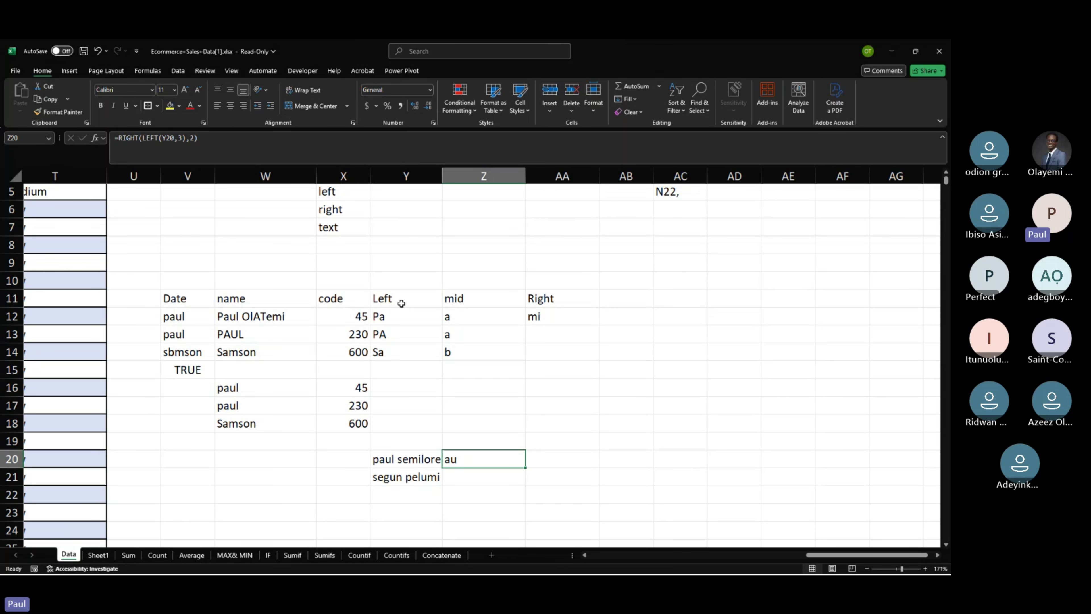
left_click_drag(401, 304, 412, 345)
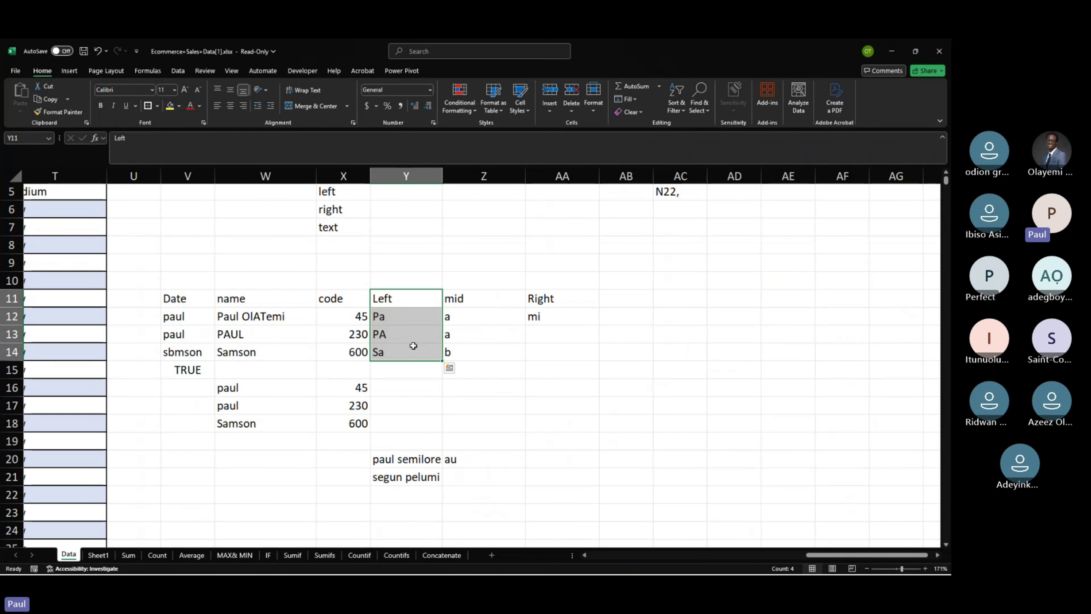
left_click(474, 462)
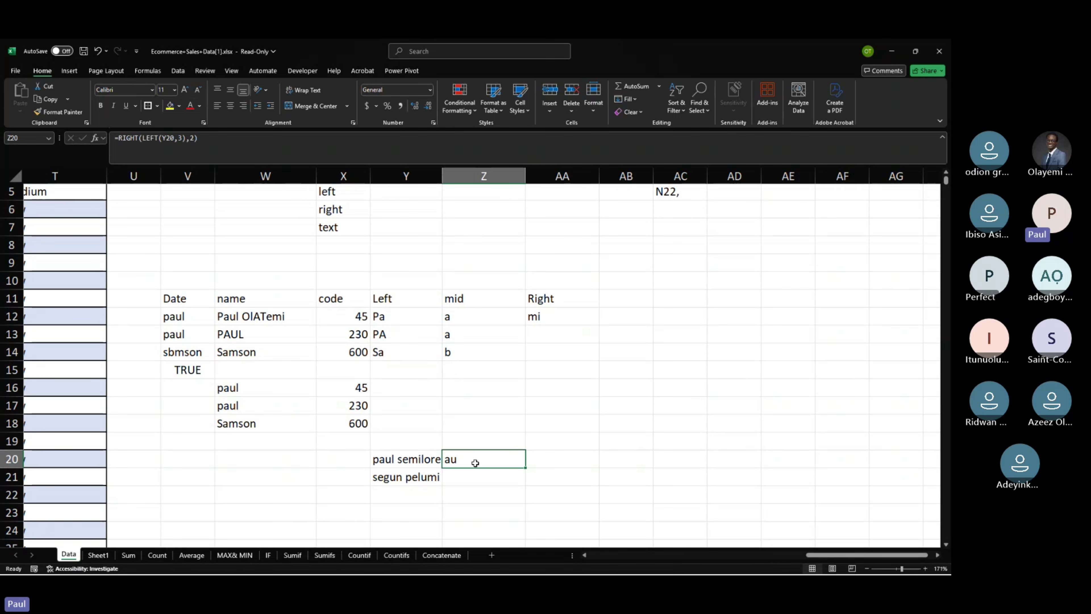
left_click_drag(118, 138, 209, 135)
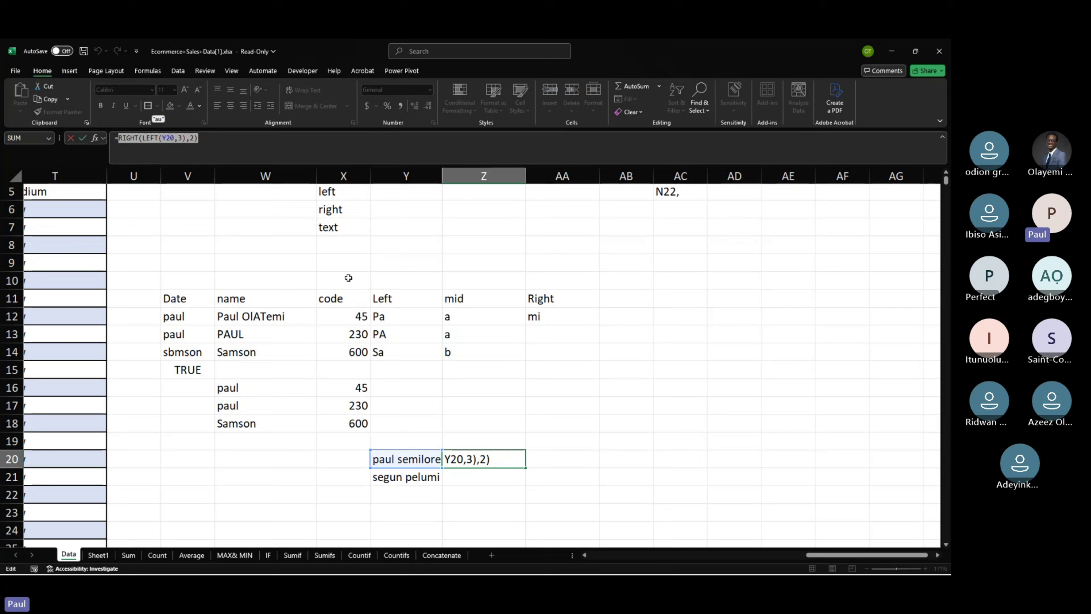
key("Return")
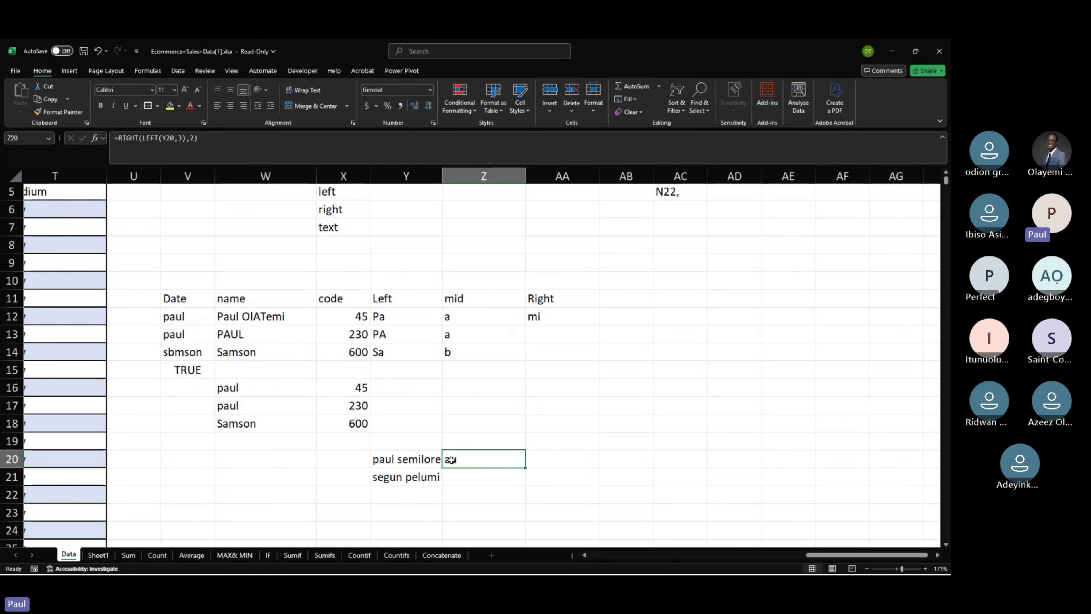
left_click(413, 459)
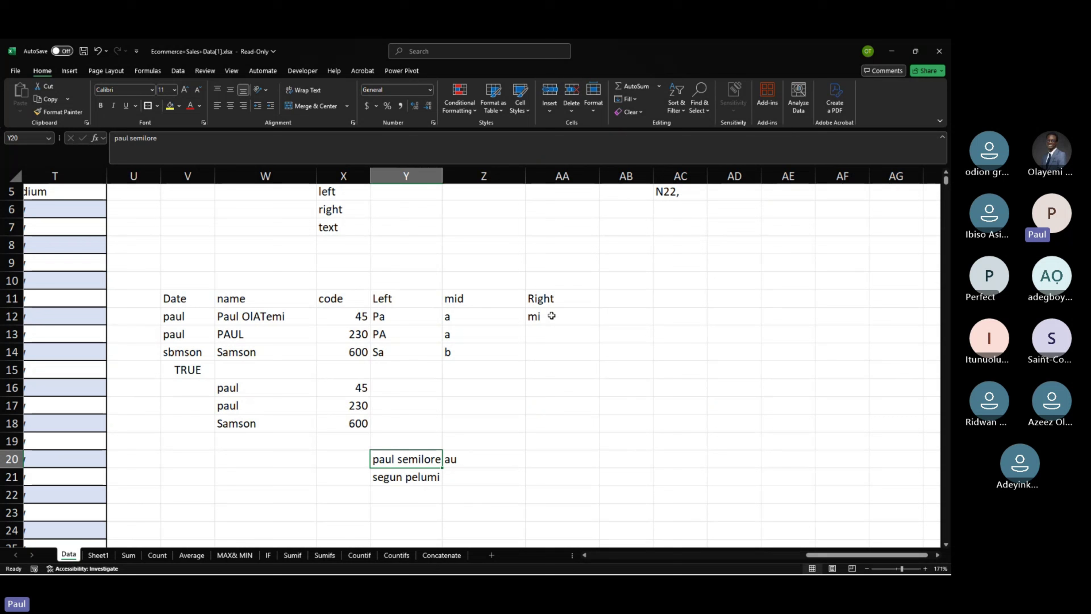
left_click(538, 440)
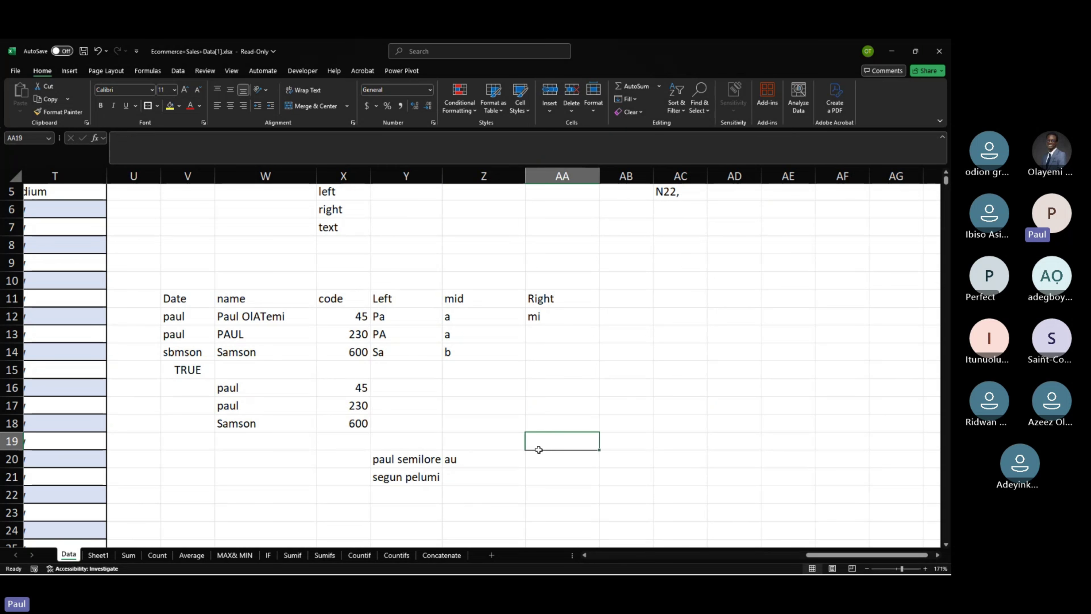
type("=")
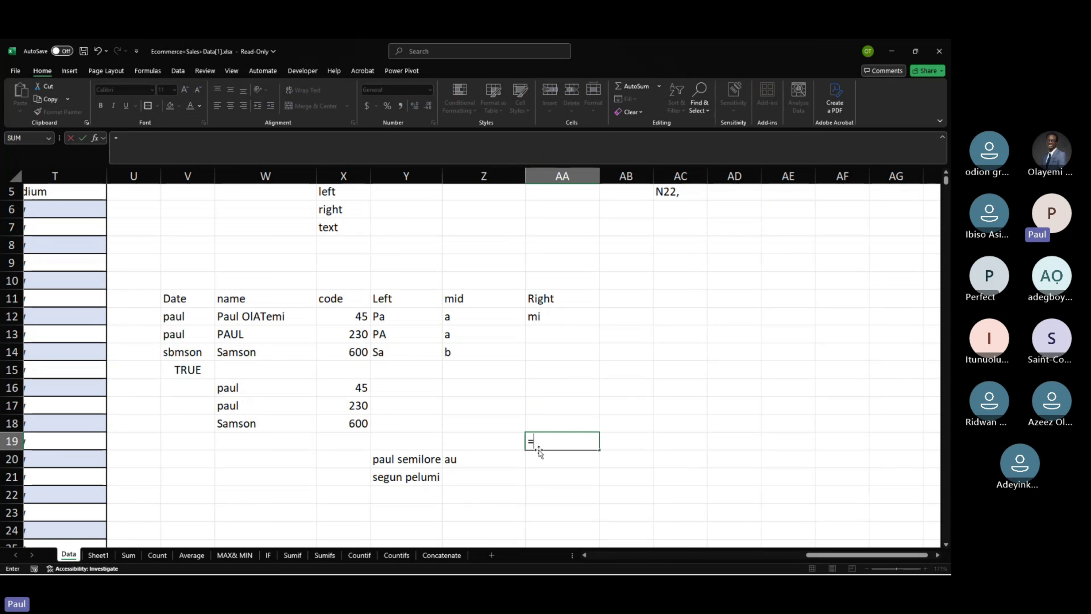
type("text")
key("Down")
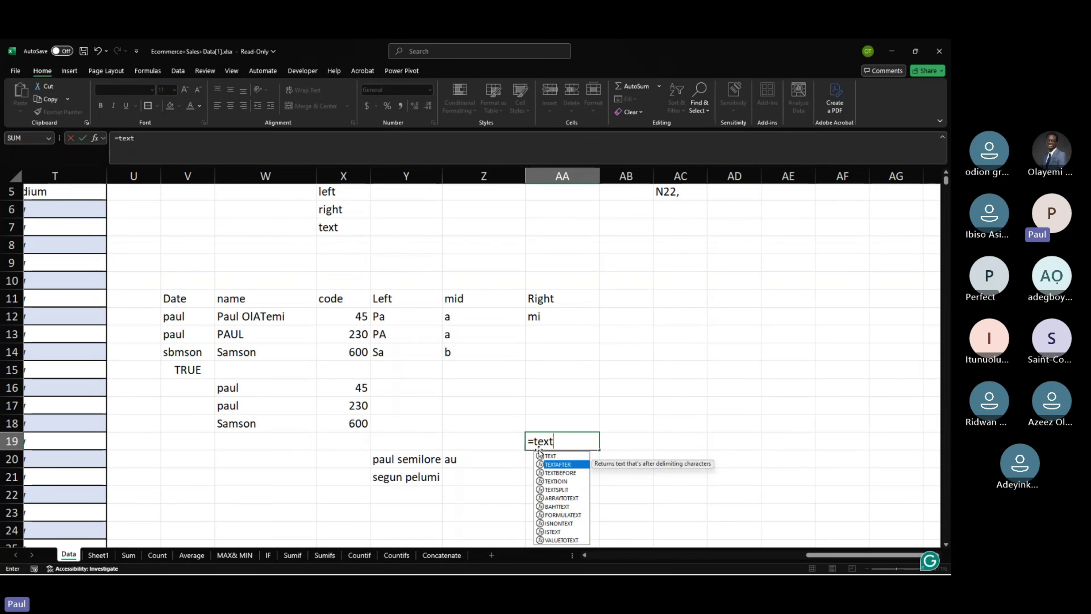
key("Down")
key("Down")
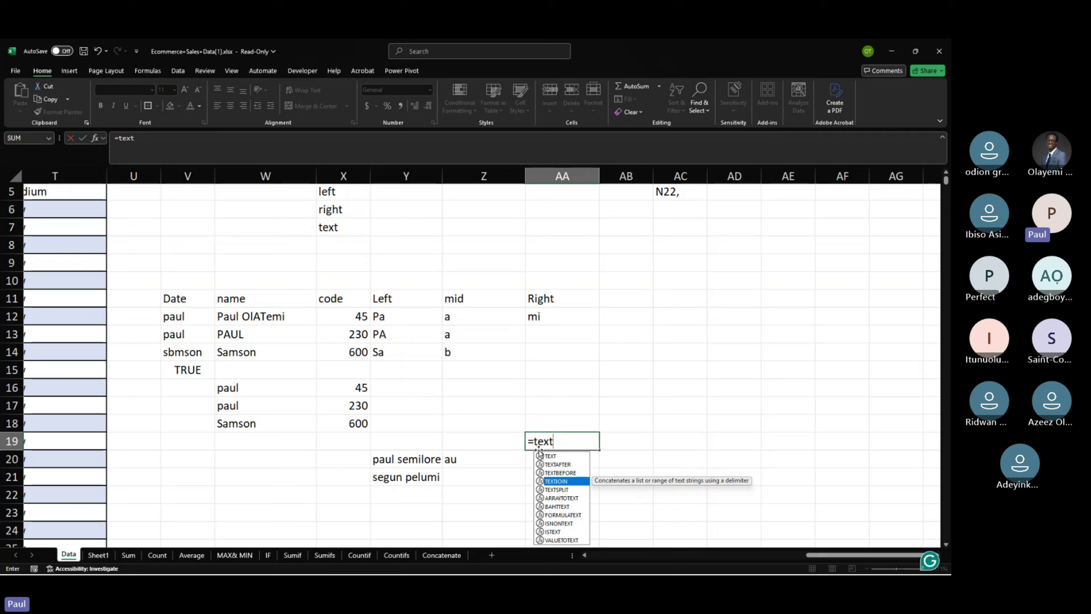
key("Down")
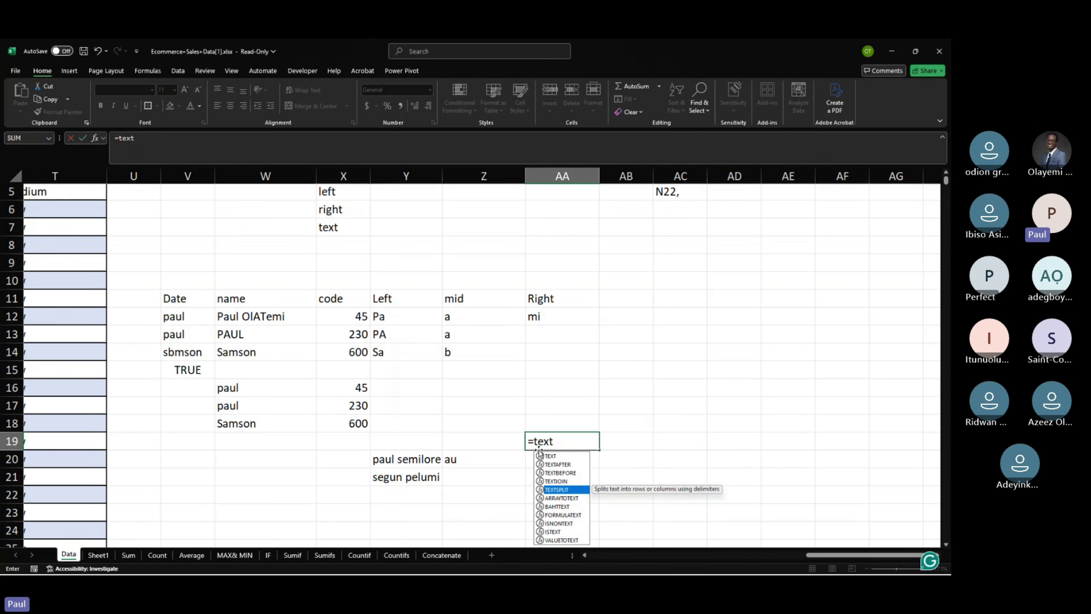
key("Escape")
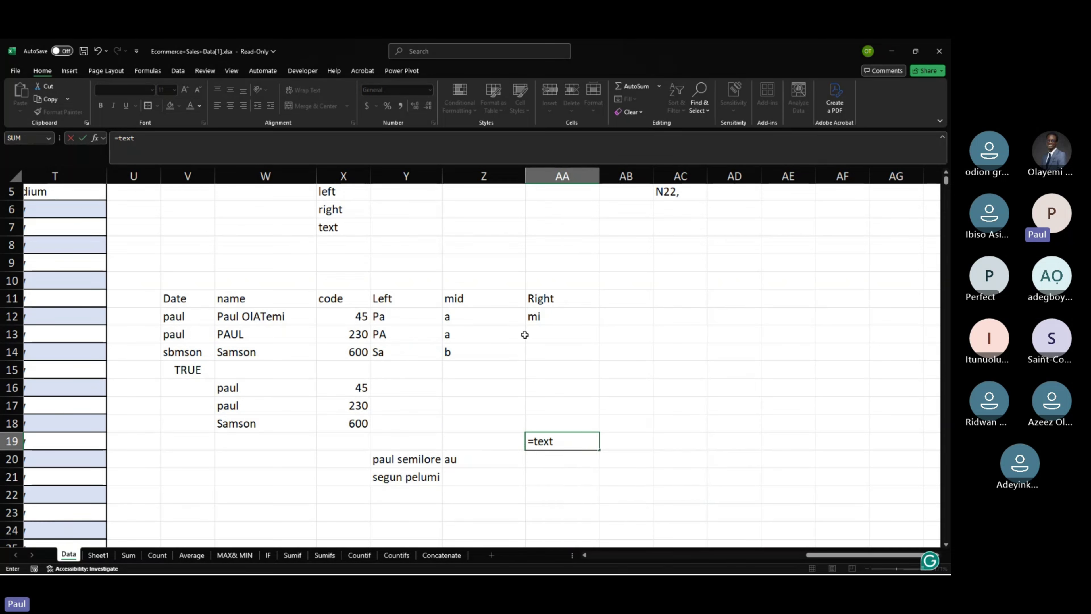
left_click(544, 300)
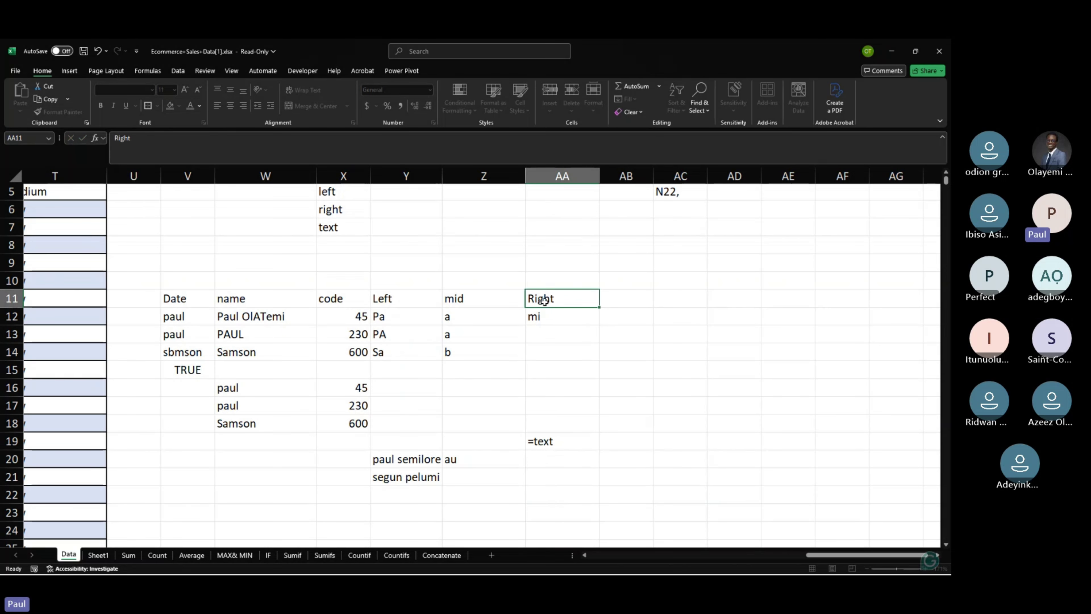
left_click(556, 316)
left_click(562, 437)
key("Delete")
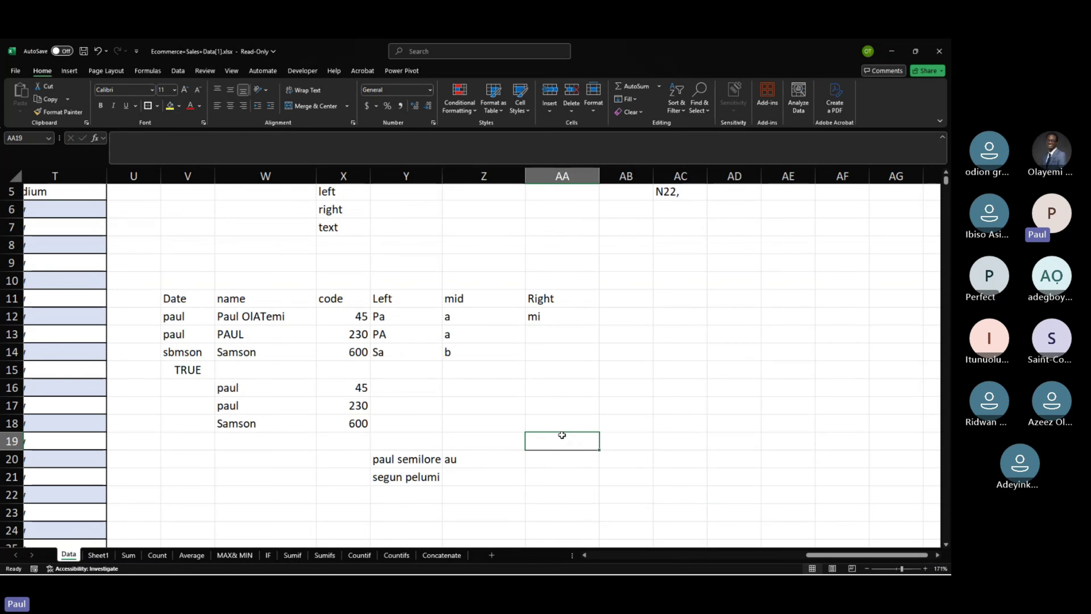
Fill the RIGHT formula from AA12 down to AA14 and compare the extracted letters with the names in column W.
left_click(542, 316)
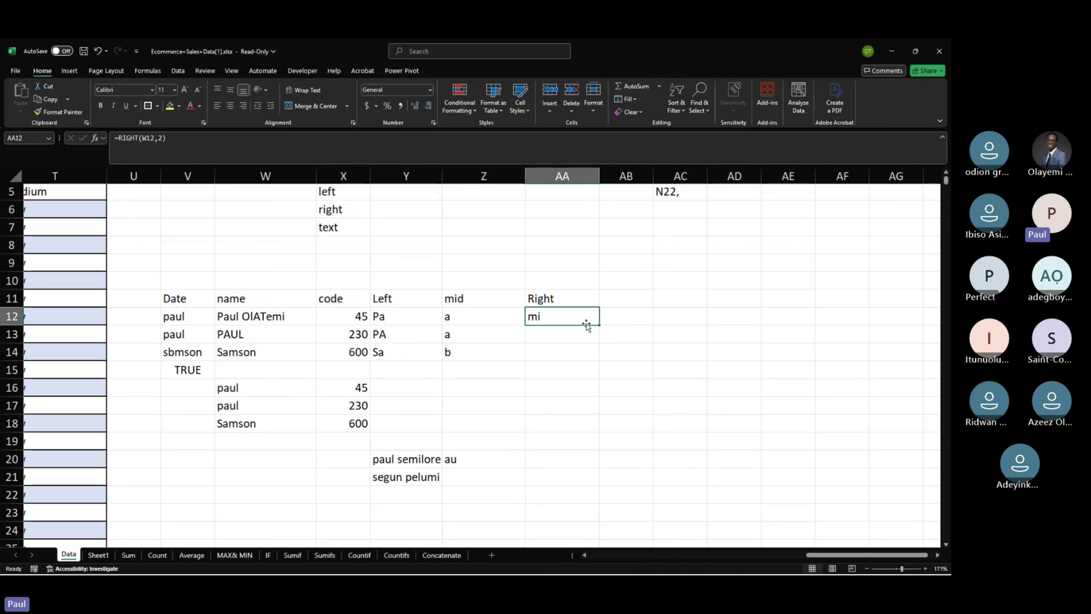
left_click_drag(598, 325, 595, 360)
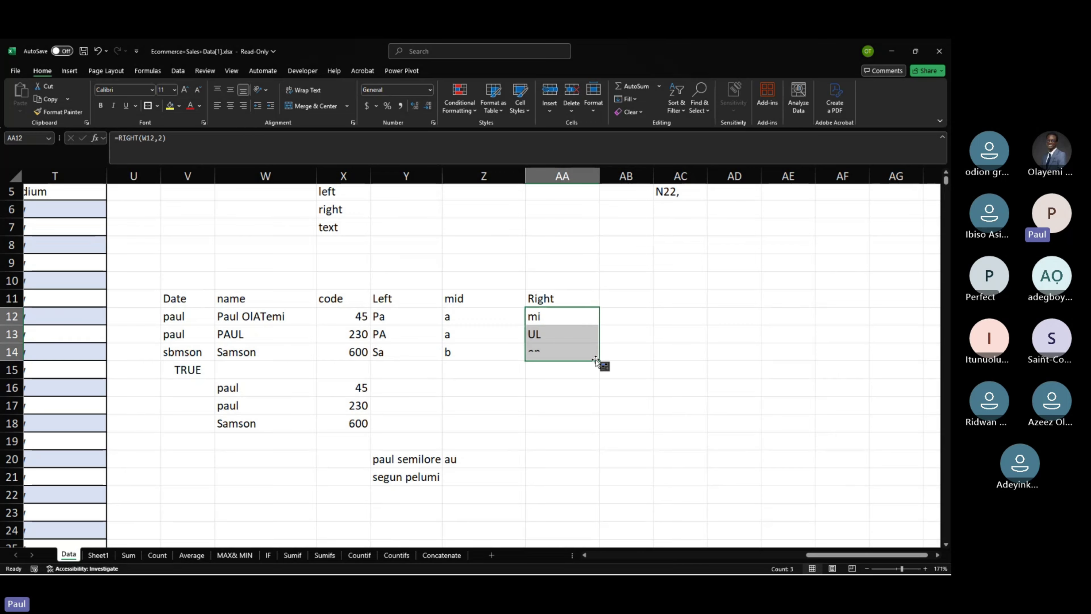
left_click(275, 353)
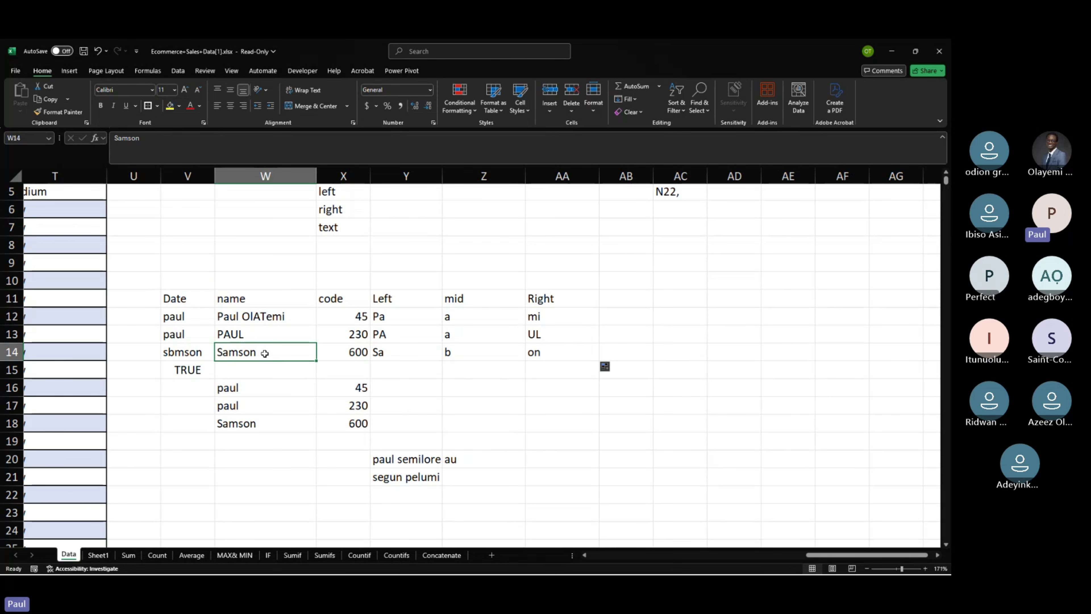
left_click_drag(264, 353, 262, 328)
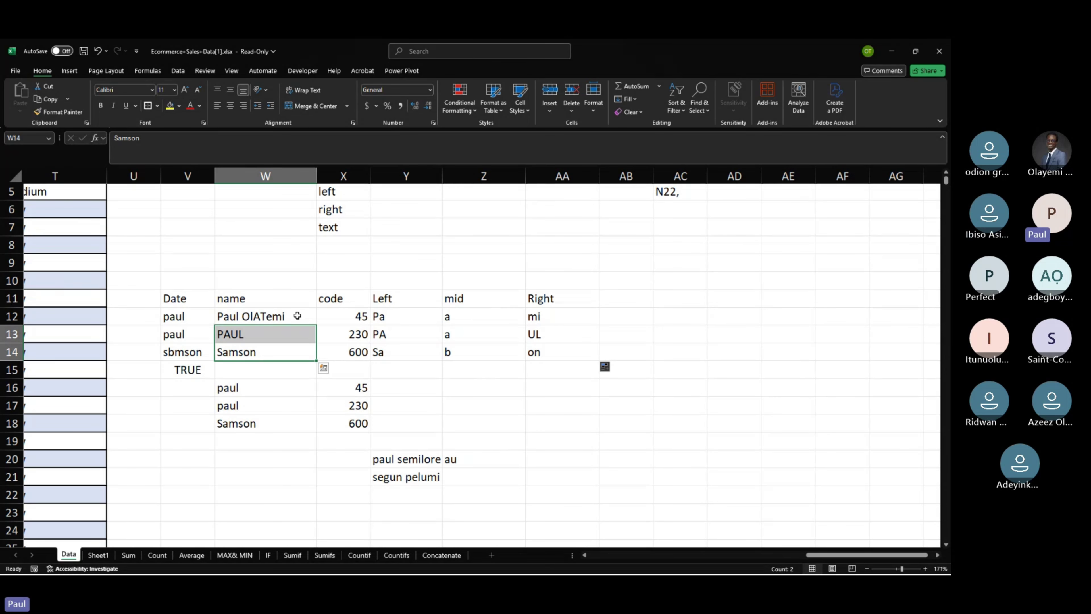
left_click(449, 366)
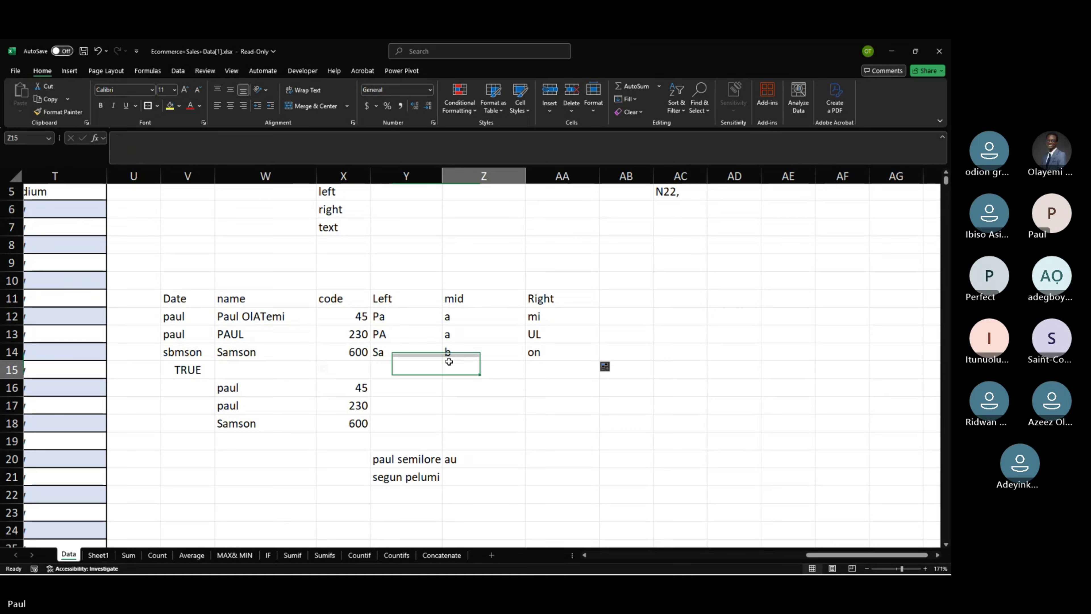
Clear the two sample full names and the nested formula from X20:Z21.
scroll(449, 363, "down", 2)
scroll(449, 365, "down", 1)
left_click_drag(369, 311, 448, 338)
key("Delete")
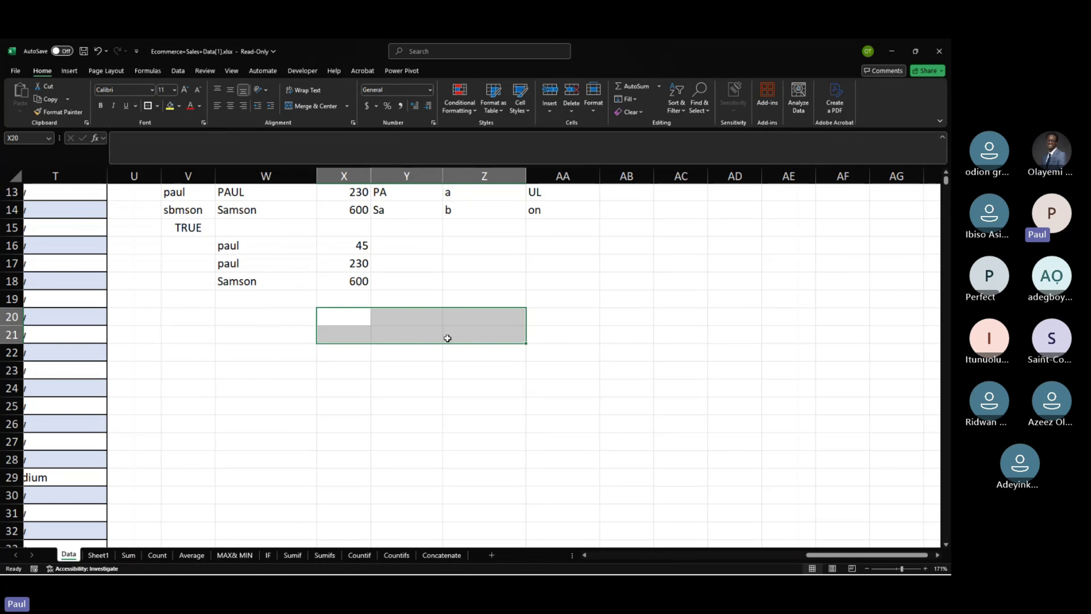
Clear the practice table, including its heading row, from V11:AA18.
scroll(207, 241, "up", 1)
scroll(208, 240, "left", 1)
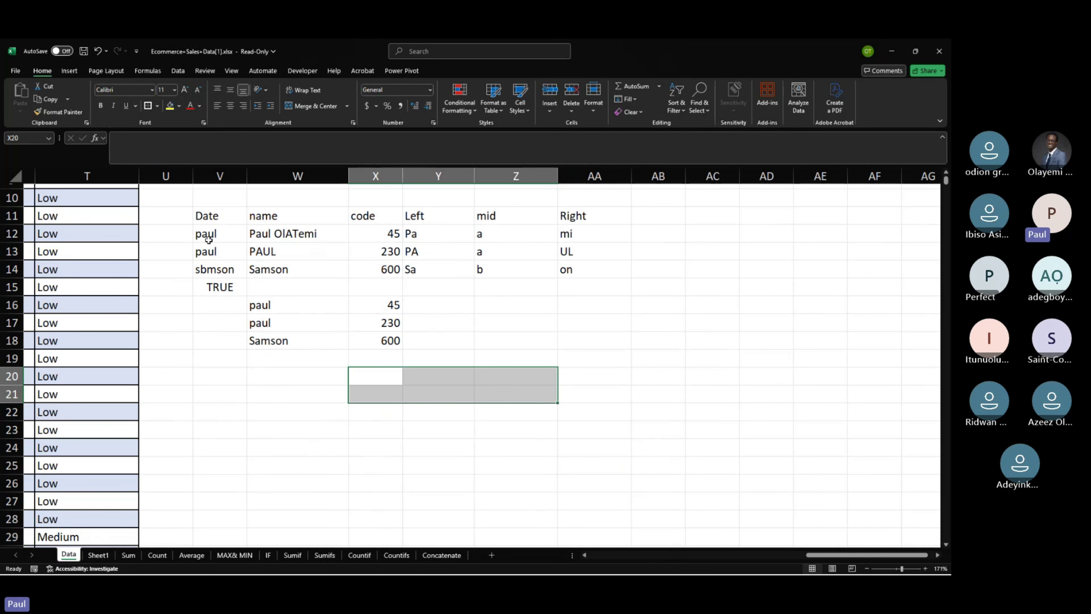
left_click_drag(217, 235, 623, 339)
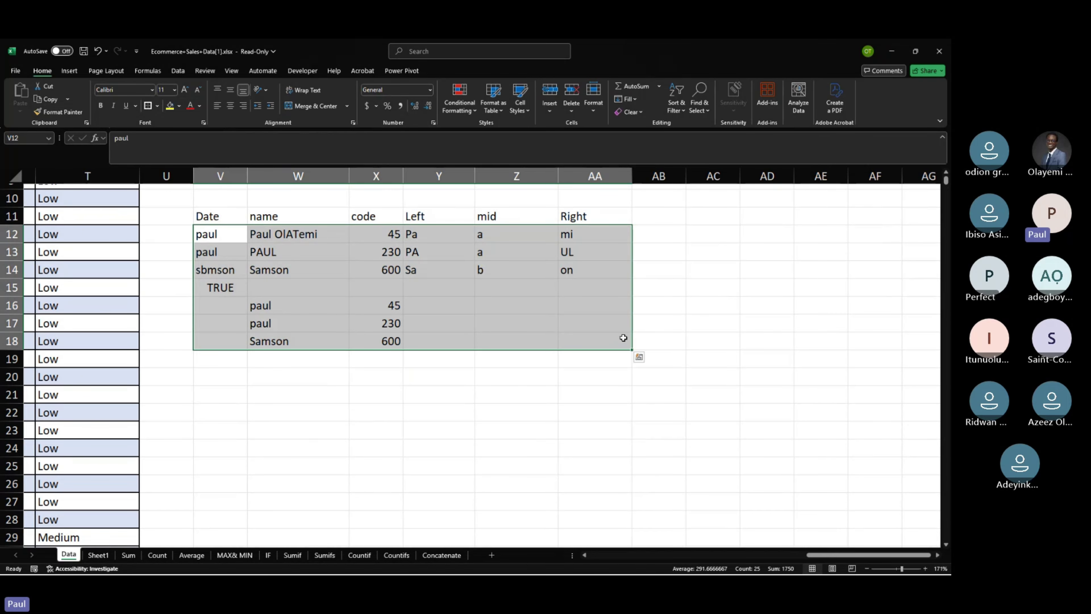
key("Delete")
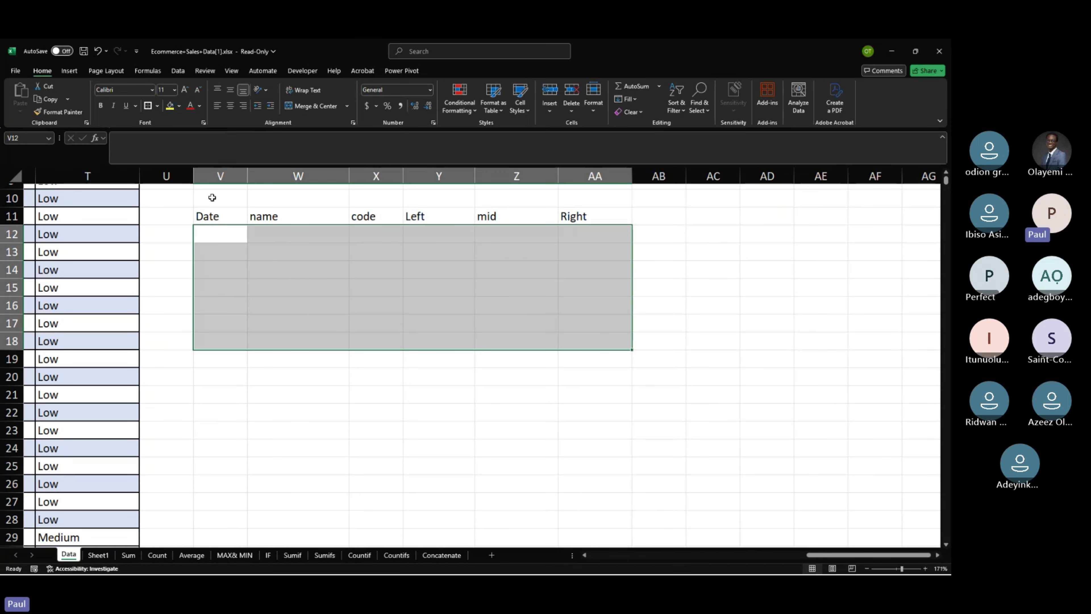
left_click_drag(180, 198, 673, 229)
key("Delete")
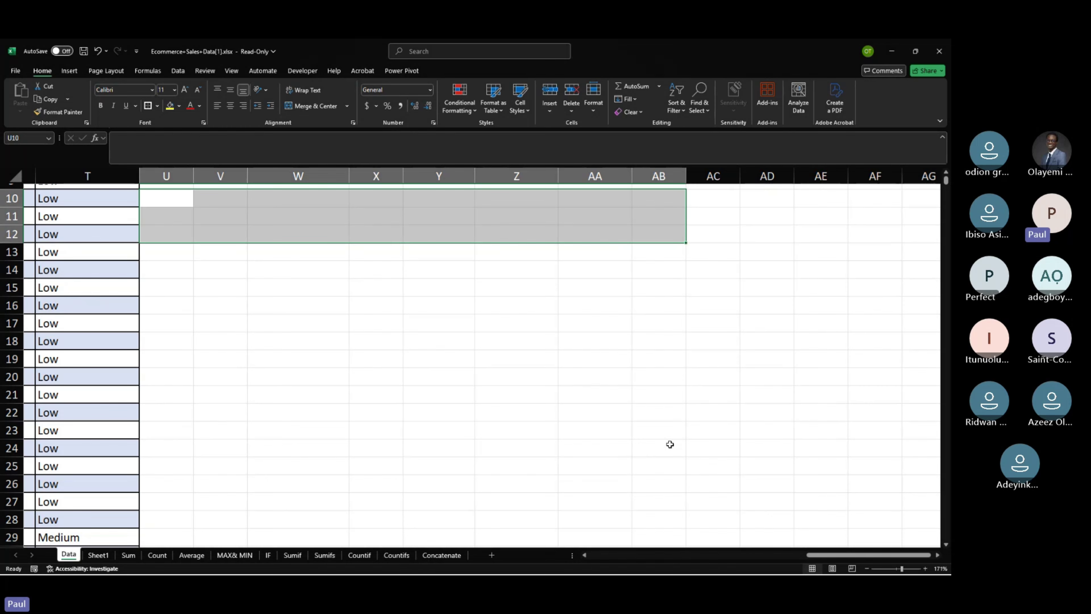
Clear the list of function names and the sample amounts from W1:AC10.
scroll(459, 367, "up", 3)
left_click(399, 335)
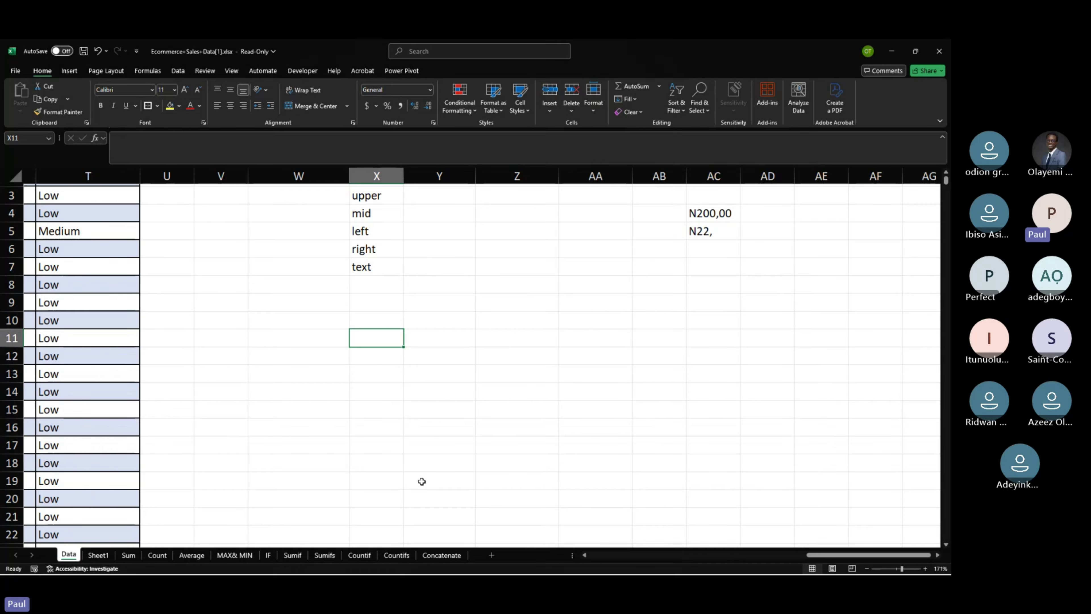
scroll(422, 481, "down", 5)
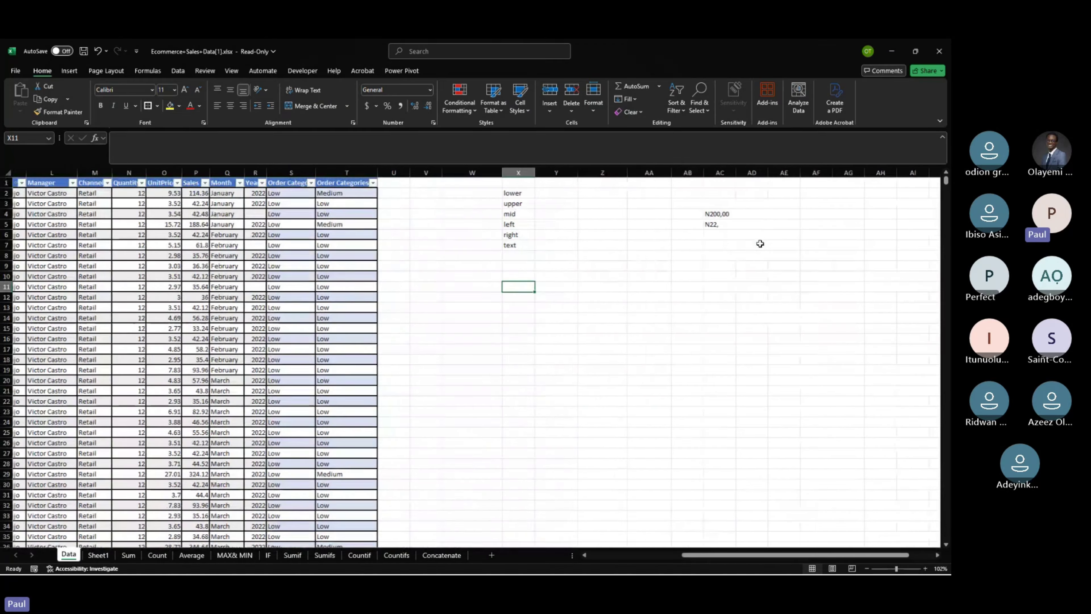
scroll(495, 206, "right", 1)
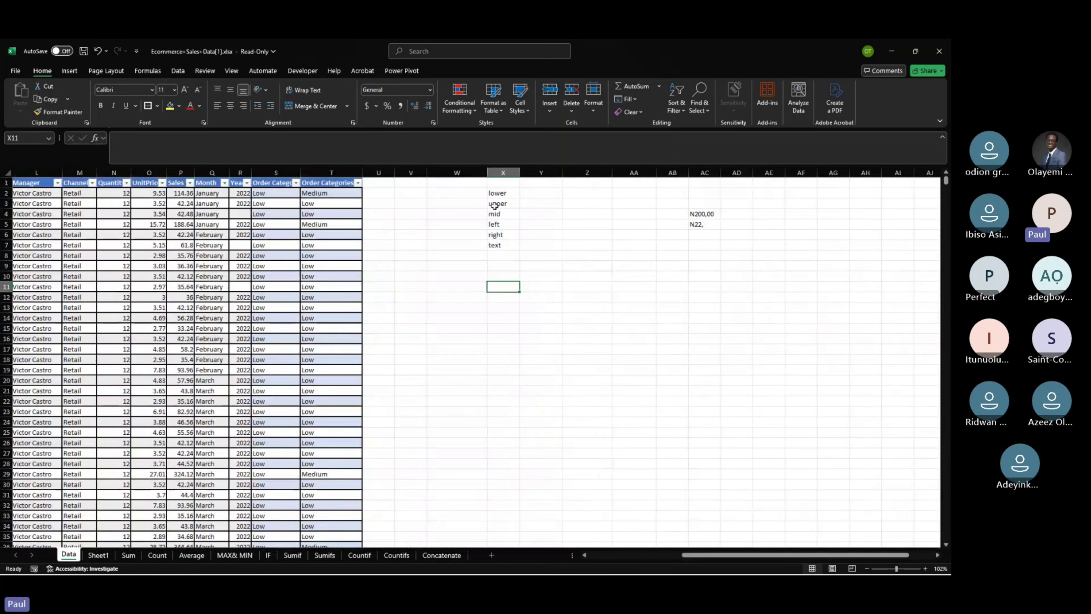
left_click_drag(456, 182, 700, 278)
key("Delete")
Examine the filter values available in the Channel column of the sales table.
scroll(197, 266, "left", 1)
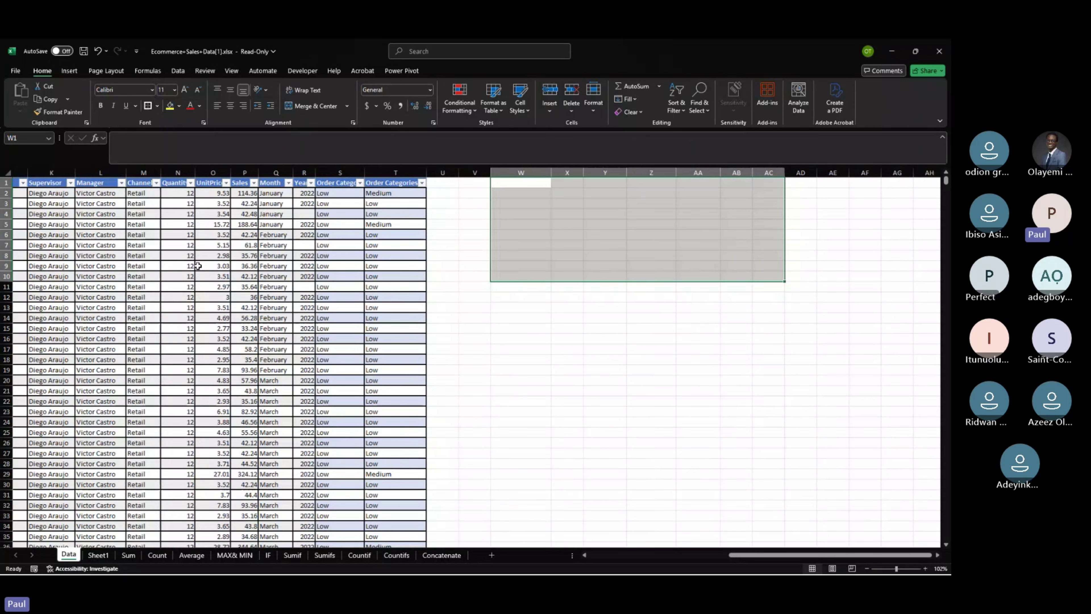
scroll(198, 266, "left", 10)
scroll(495, 190, "right", 3)
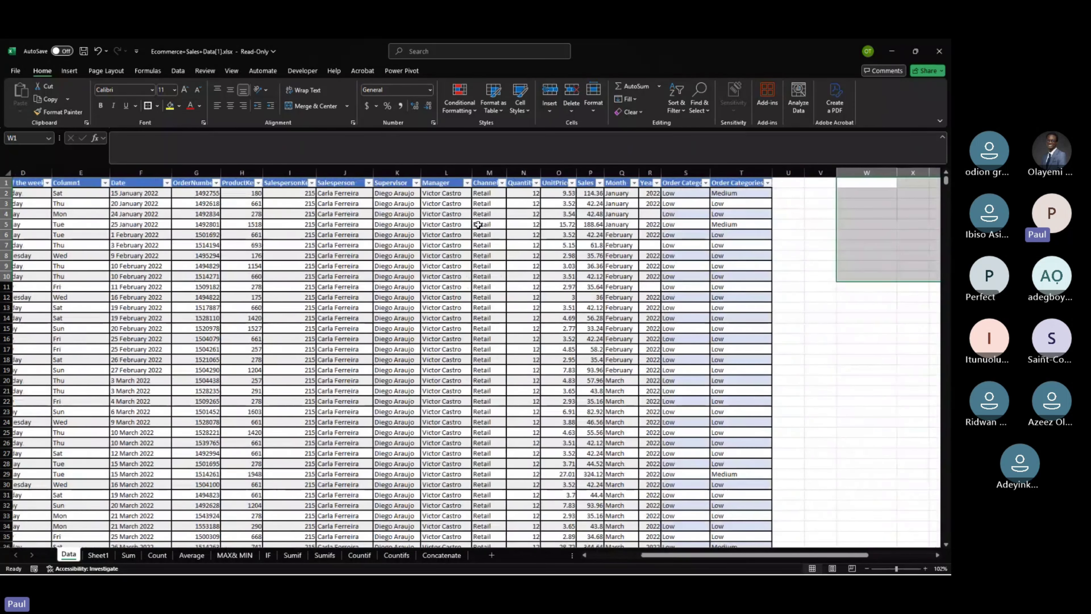
left_click_drag(506, 171, 507, 172)
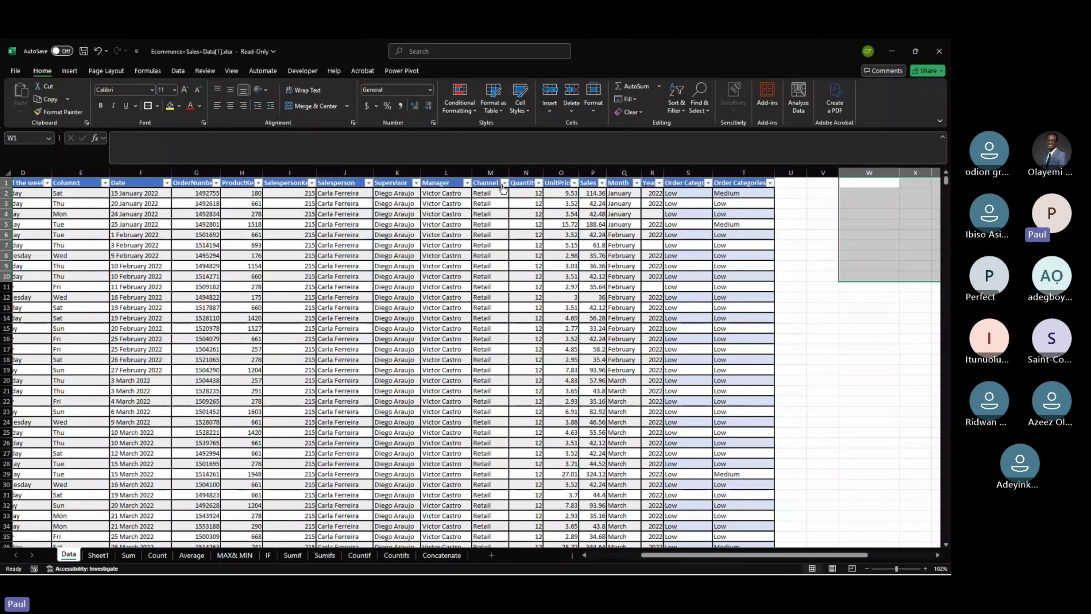
left_click(504, 183)
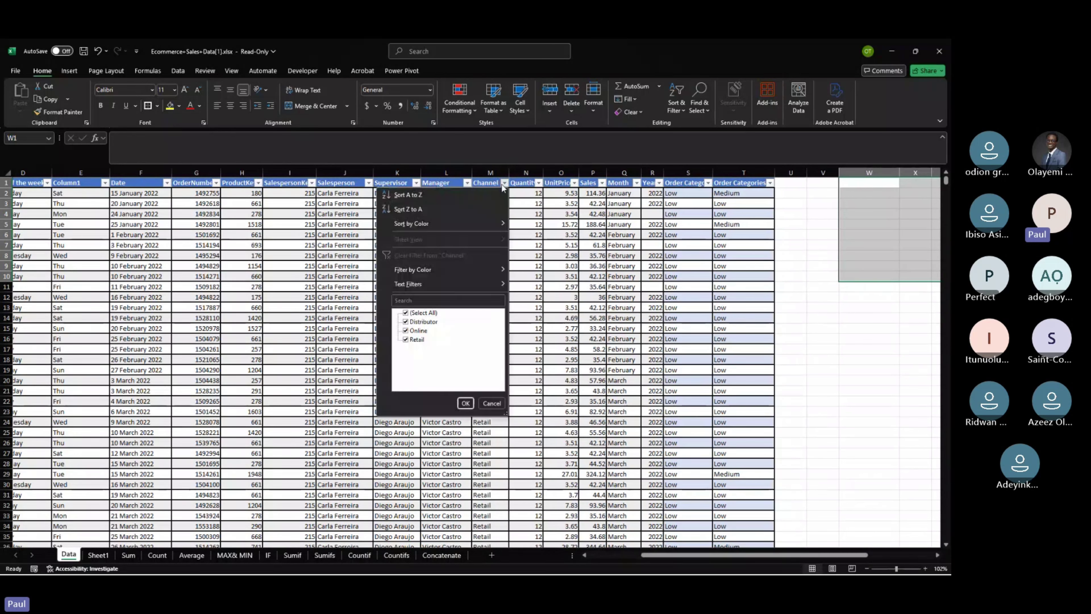
left_click(531, 225)
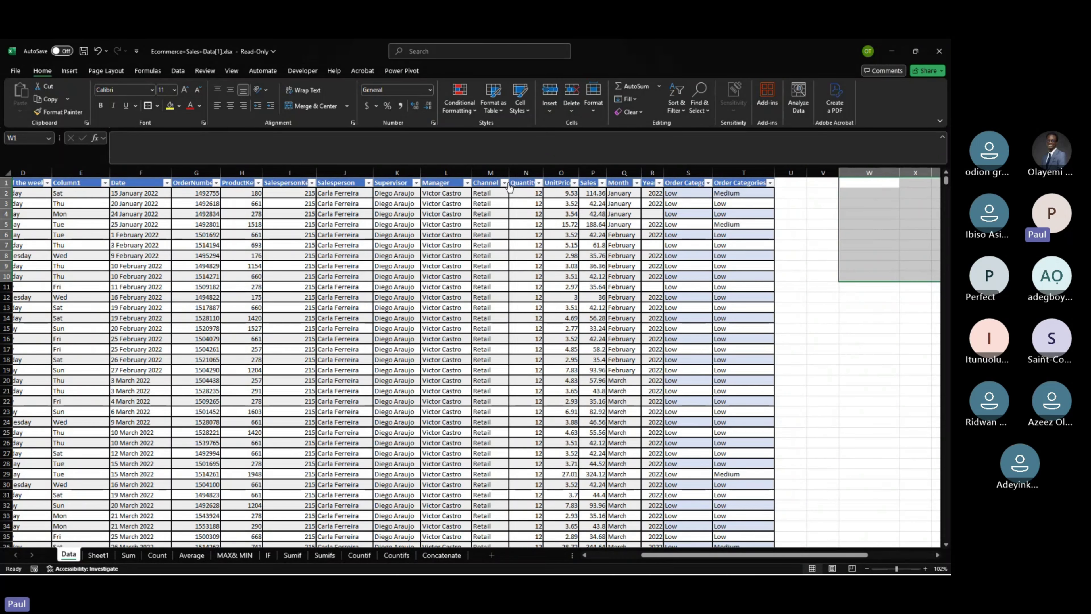
Highlight the Channel and Sales columns together, and check the filter values offered for Channel.
left_click(813, 318)
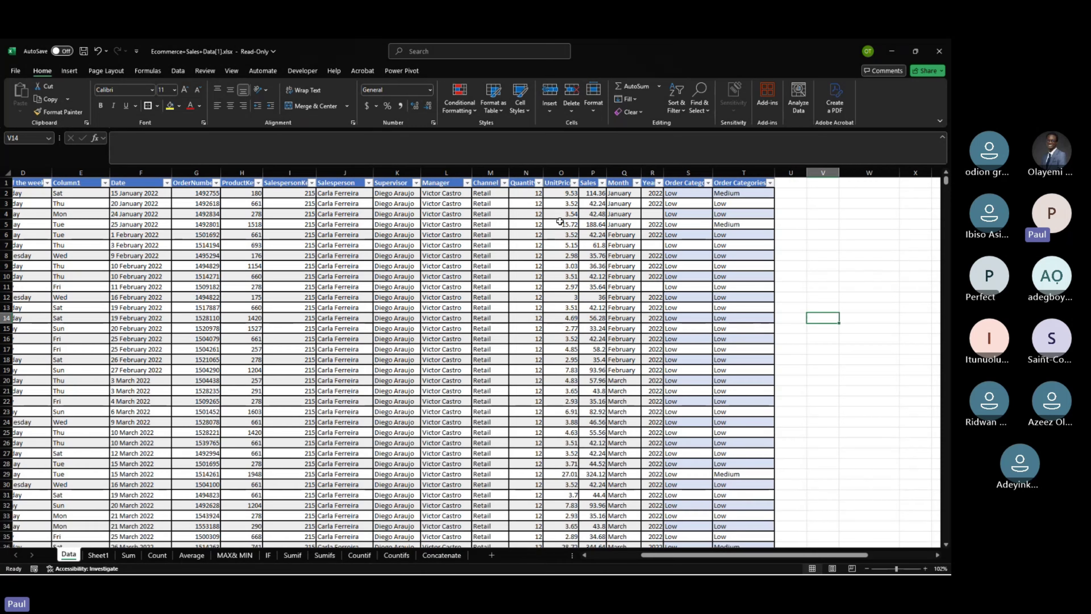
left_click(492, 169)
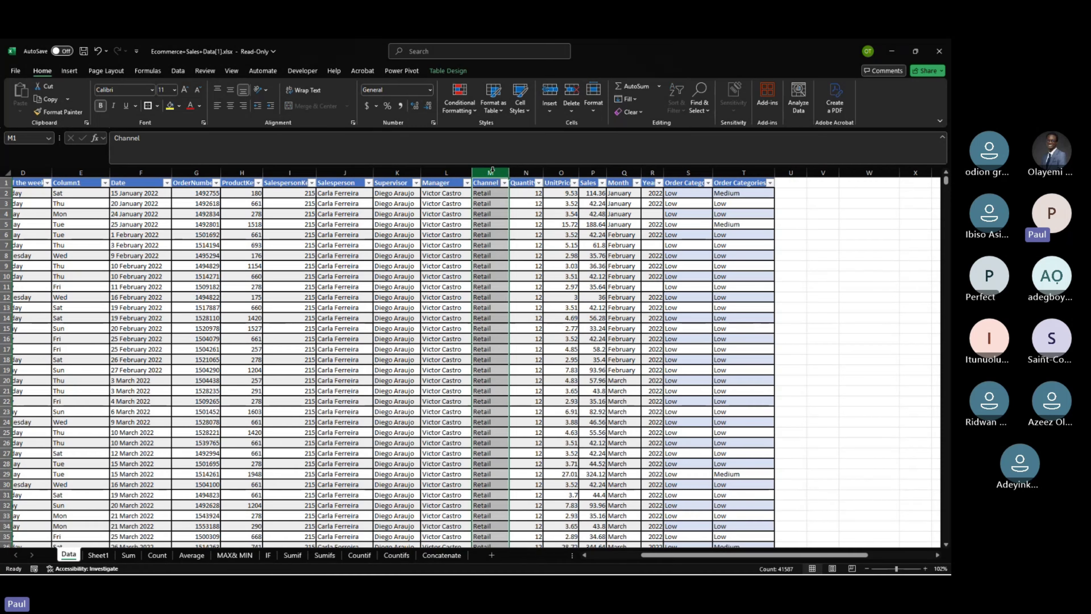
left_click(594, 172, "ctrl")
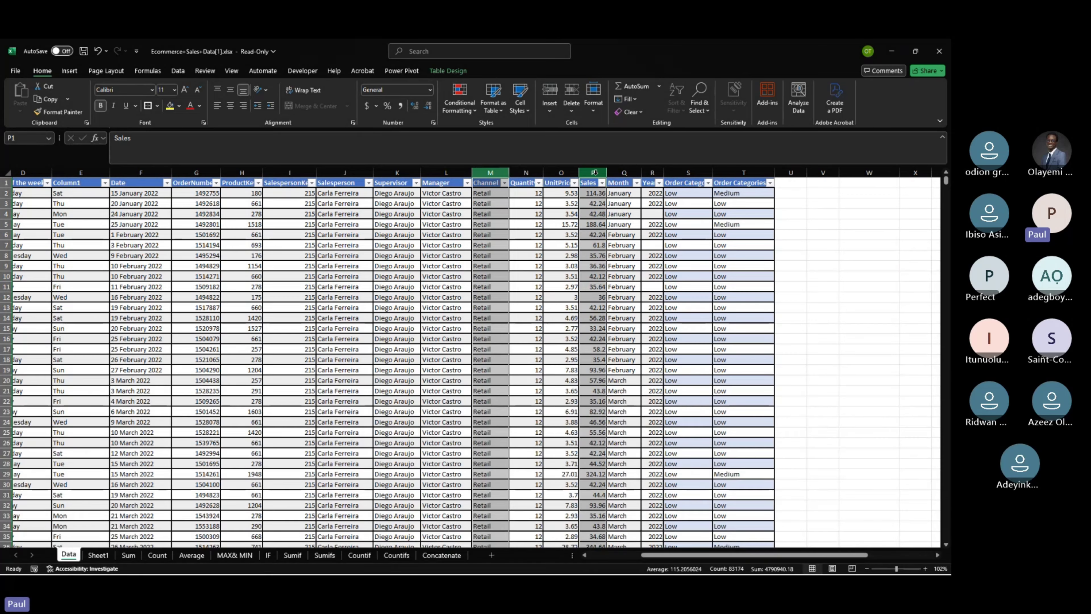
left_click(494, 196)
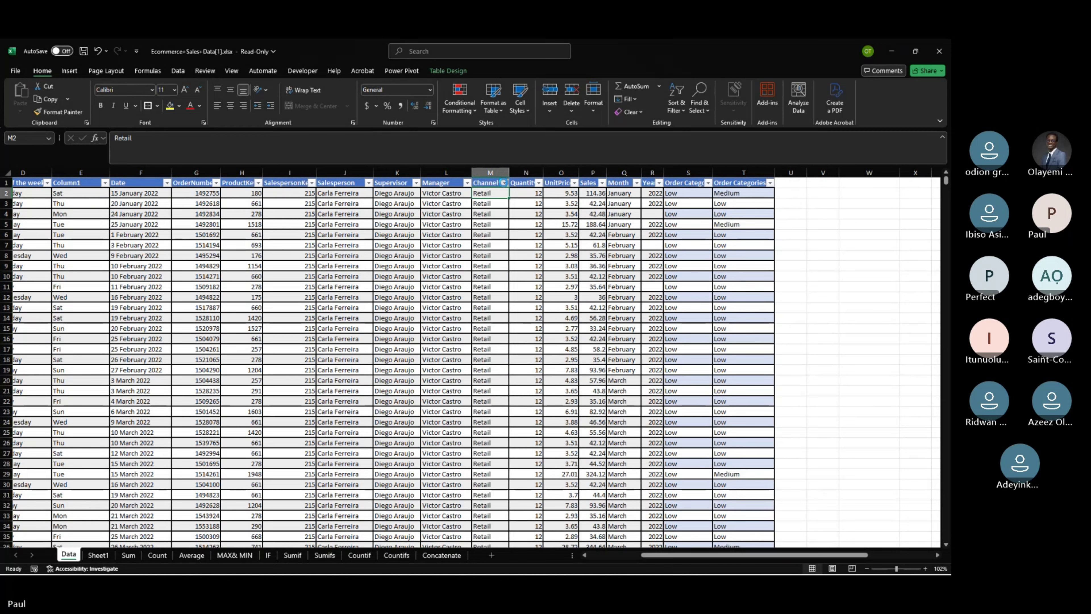
left_click(505, 183)
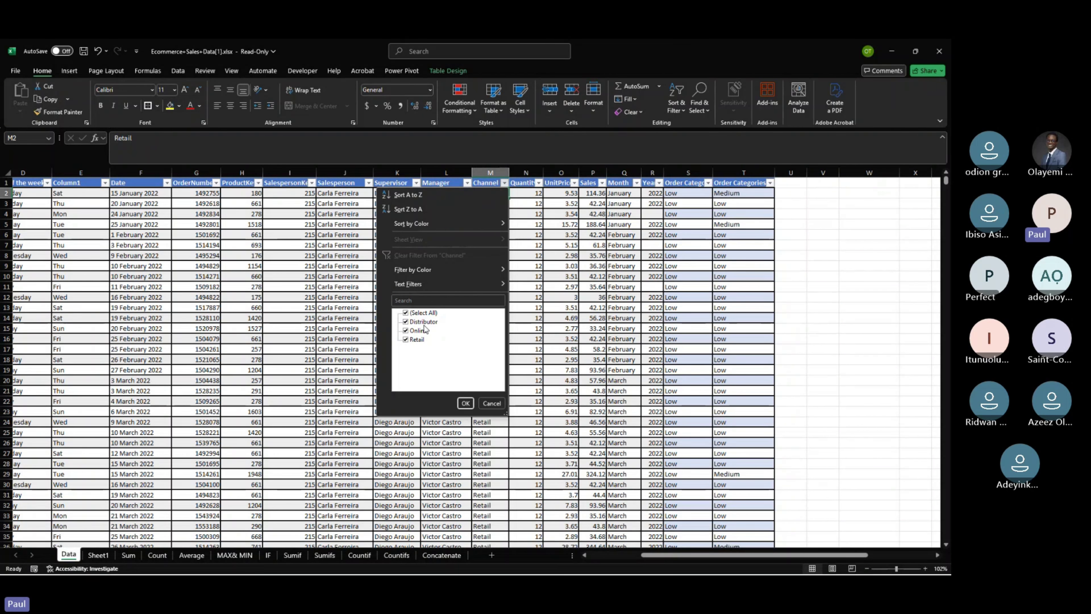
left_click(663, 261)
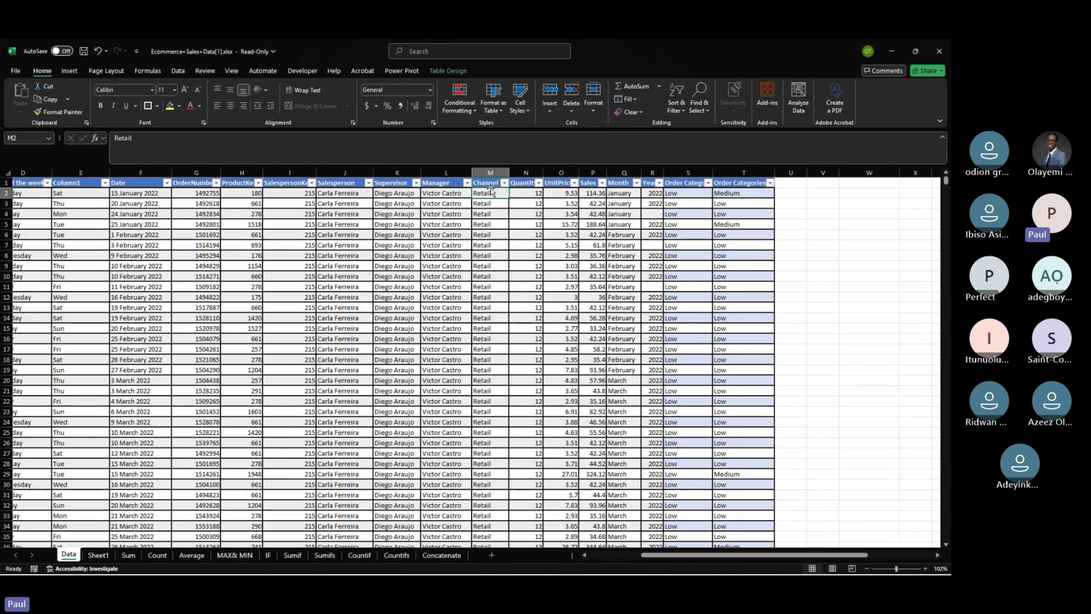
Select the Channel entries from M2 to M27 and examine the filter values available in the Salesperson column.
scroll(491, 192, "left", 5)
key("shift+Down")
key("shift+Down")
key("shift+Down")
key("shift+Down")
key("shift+Down")
key("shift+Down")
key("shift+Down")
key("shift+Down")
key("shift+Down")
key("shift+Down")
key("shift+Down")
key("shift+Down")
key("shift+Down")
key("shift+Down")
key("shift+Down")
key("shift+Down")
key("shift+Down")
key("shift+Down")
key("shift+Down")
key("shift+Down")
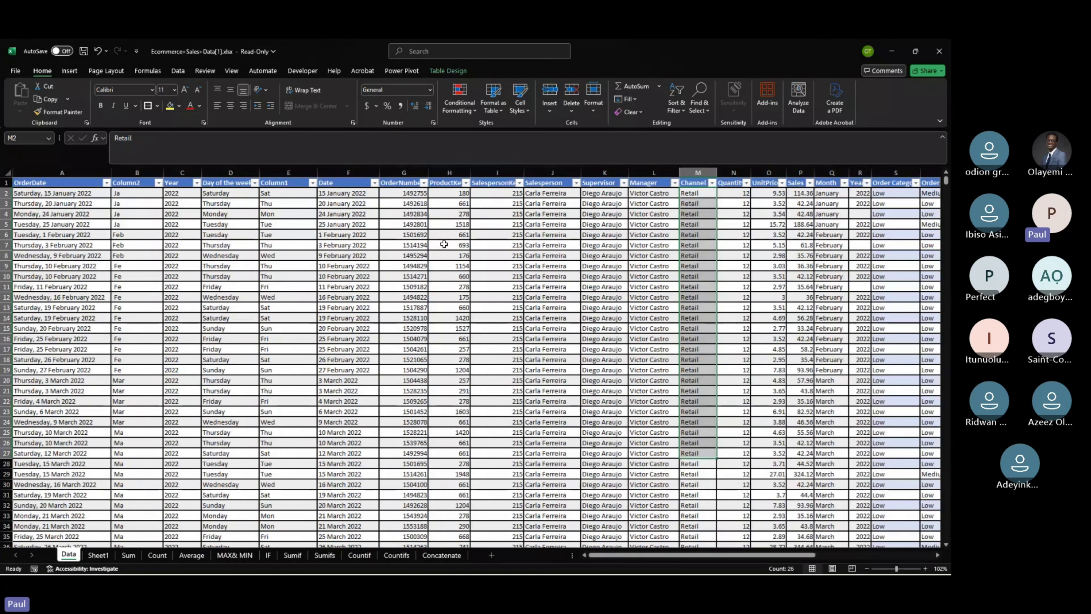
left_click(576, 183)
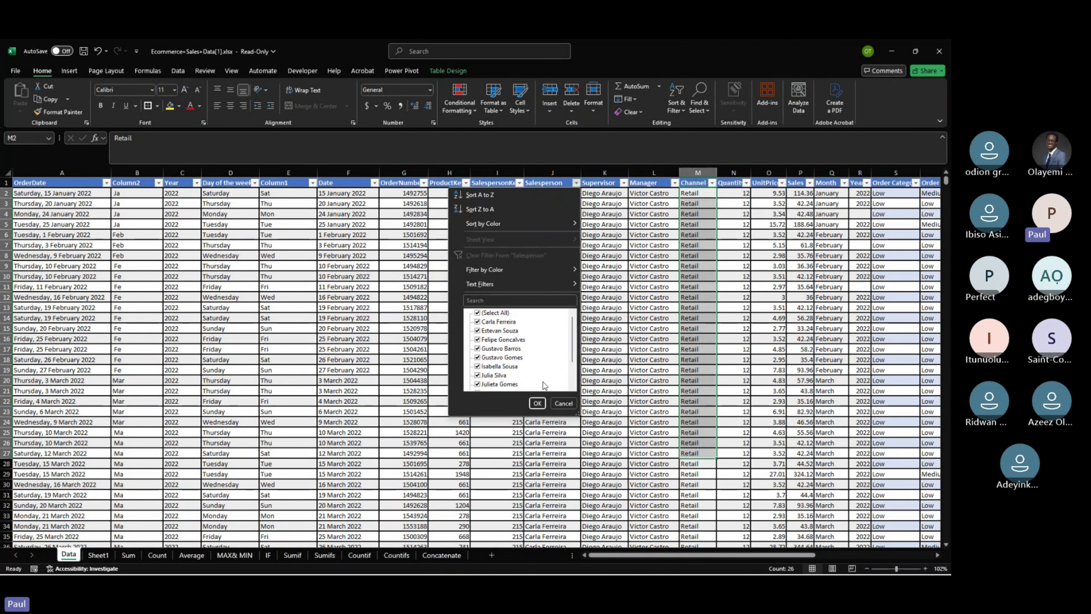
left_click(414, 413)
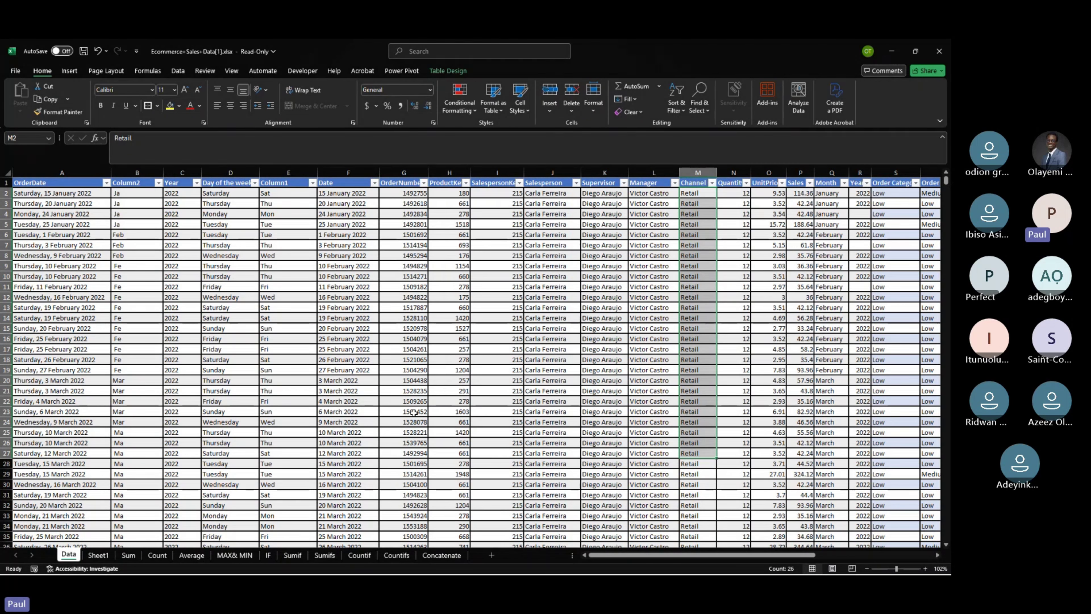
Start a list of conditional functions beside the sales table with Sumifs in X4 and Sumif in X5.
scroll(414, 412, "right", 5)
scroll(414, 413, "right", 6)
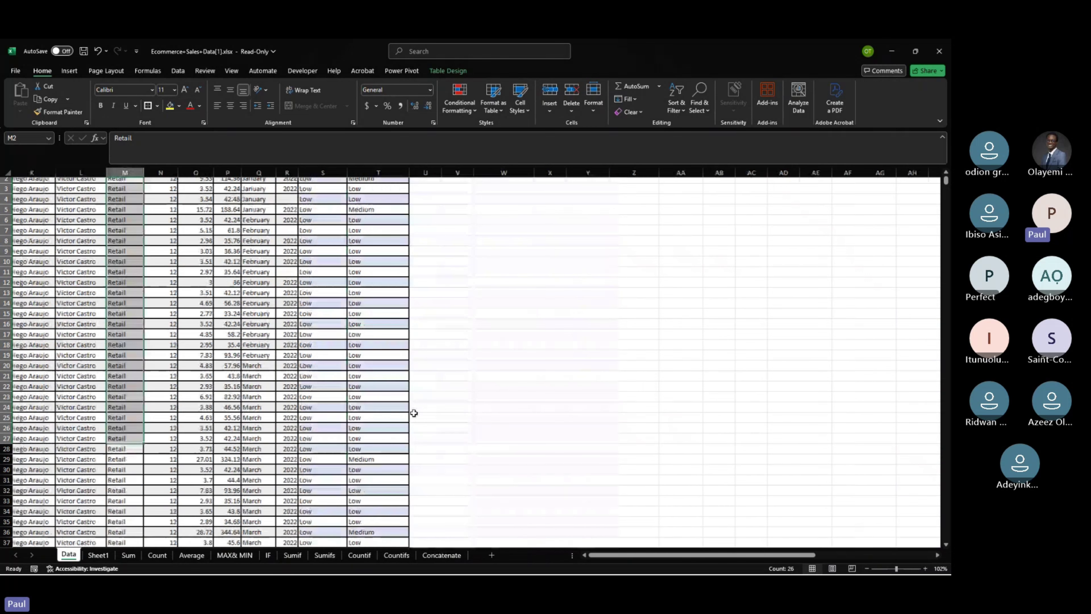
left_click(521, 195)
scroll(520, 196, "up", 1)
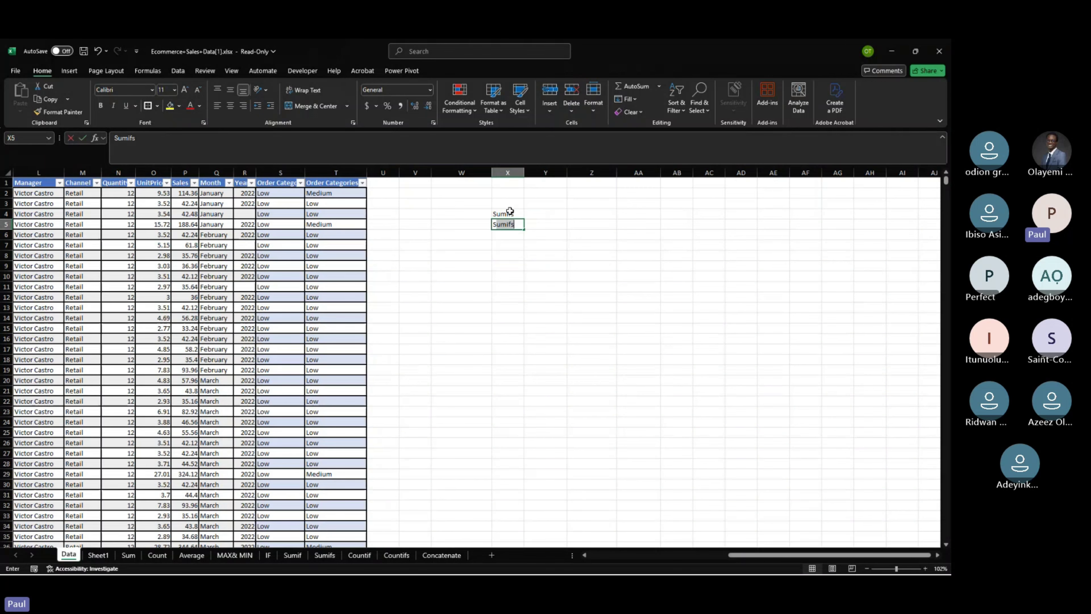
type("Sumifs")
key("Tab")
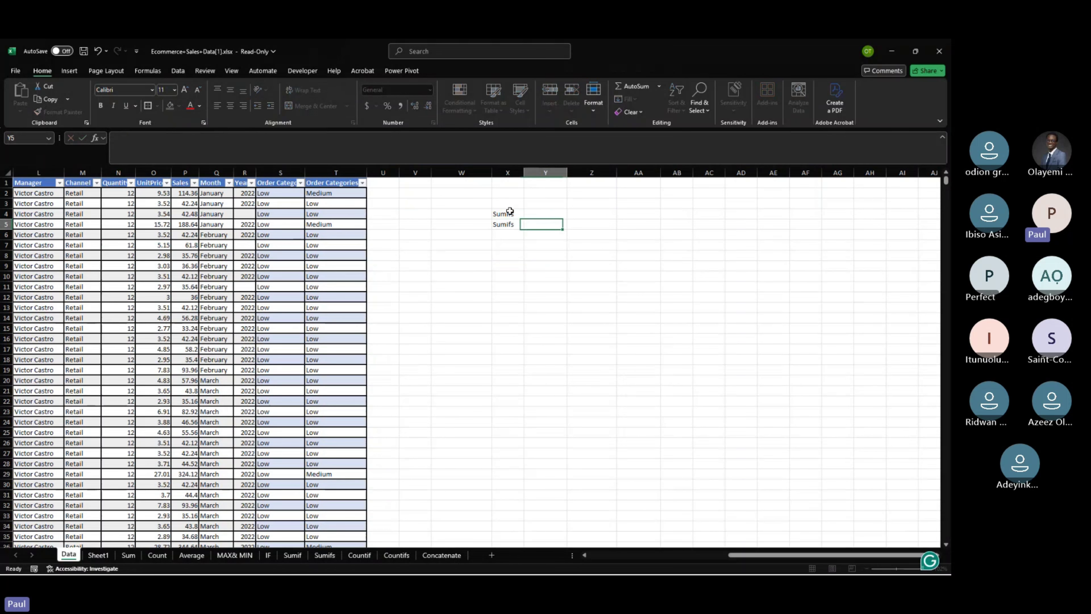
double_click(511, 223)
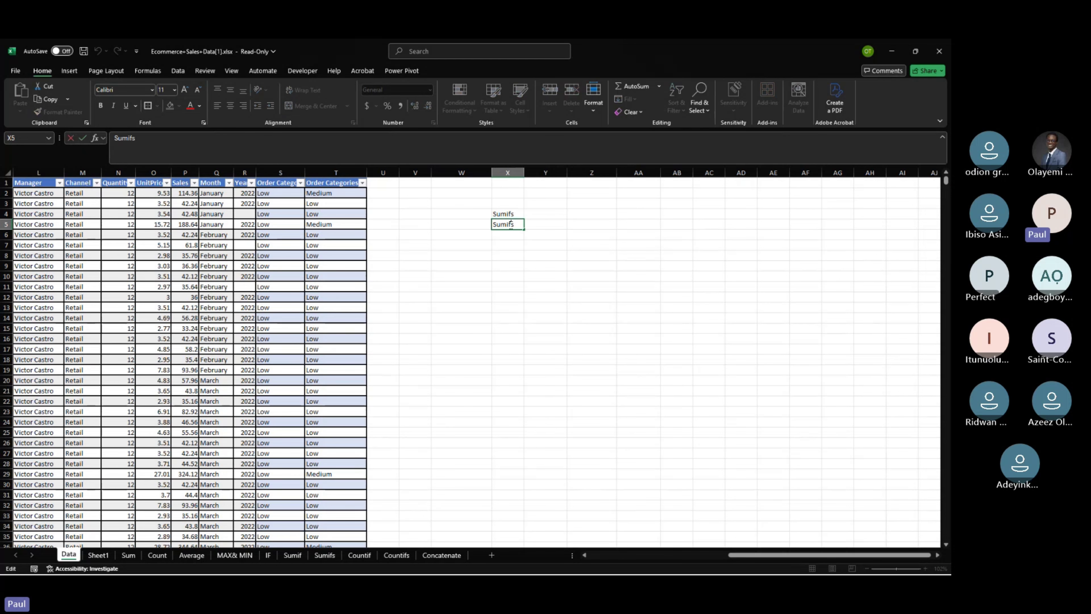
key("BackSpace")
key("Return")
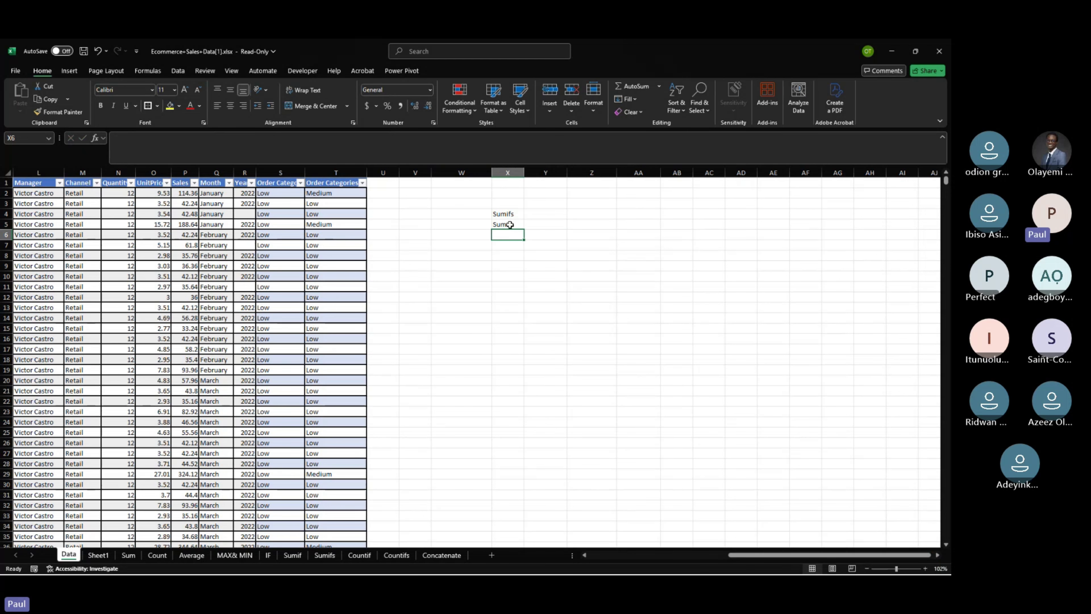
Extend the function list with Countif in X6 and counifs in X7.
type("COuntif")
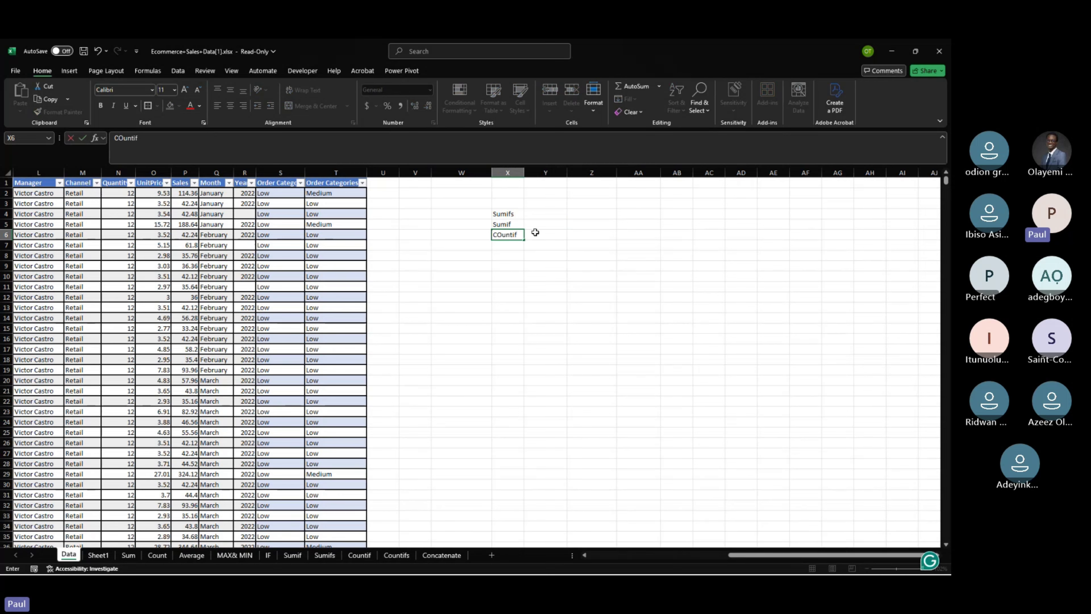
key("Return")
type("coun")
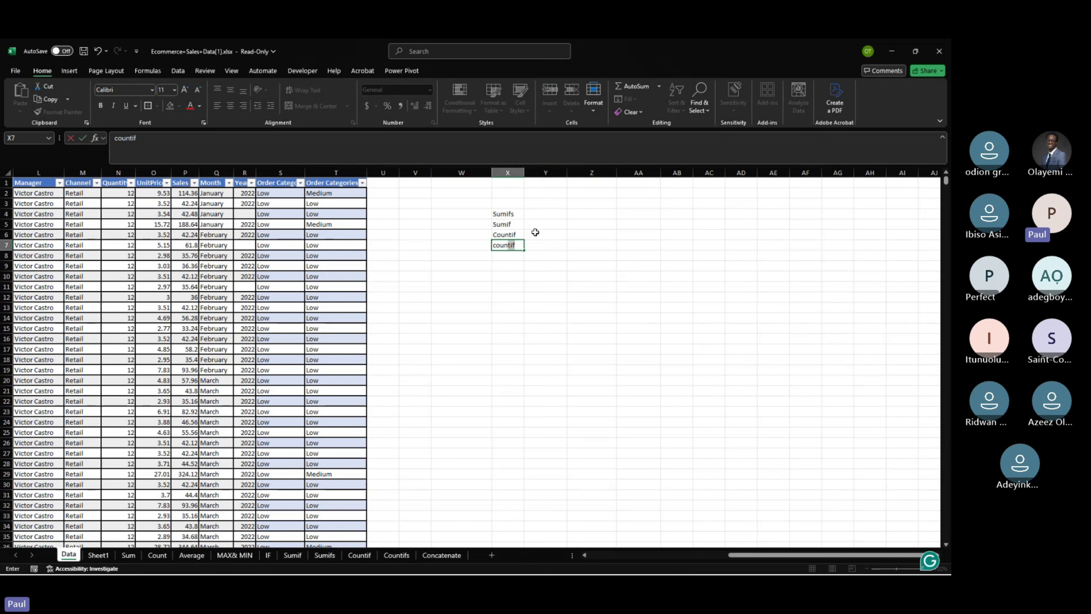
type("ifs")
key("Return")
Add maxifs in X8 and Minifs in X9 to the function list.
type("m")
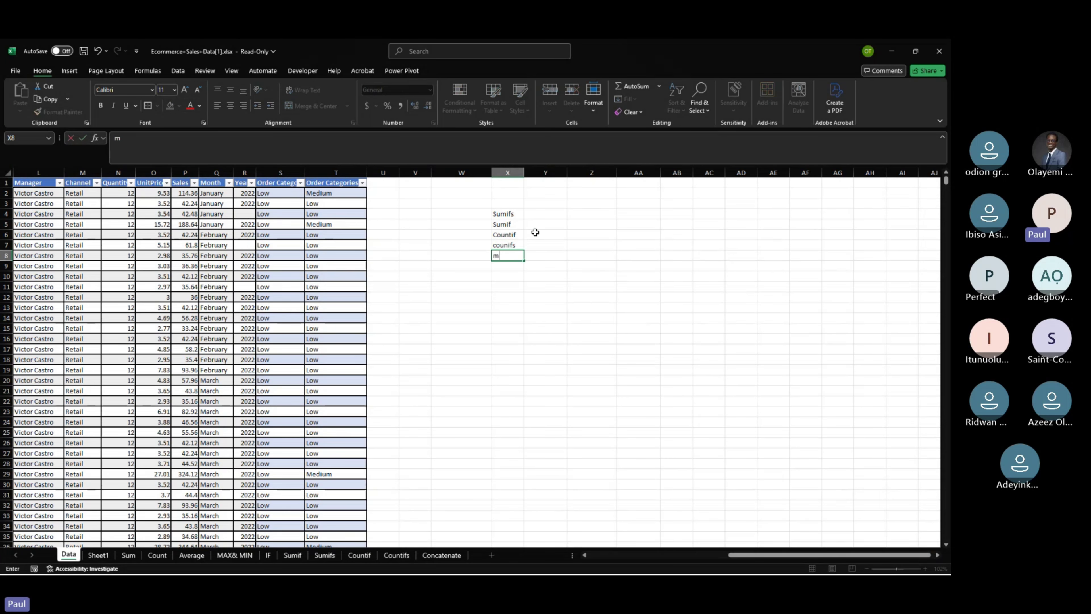
type("axifs")
key("ctrl+Return")
key("Down")
key("Page_Down")
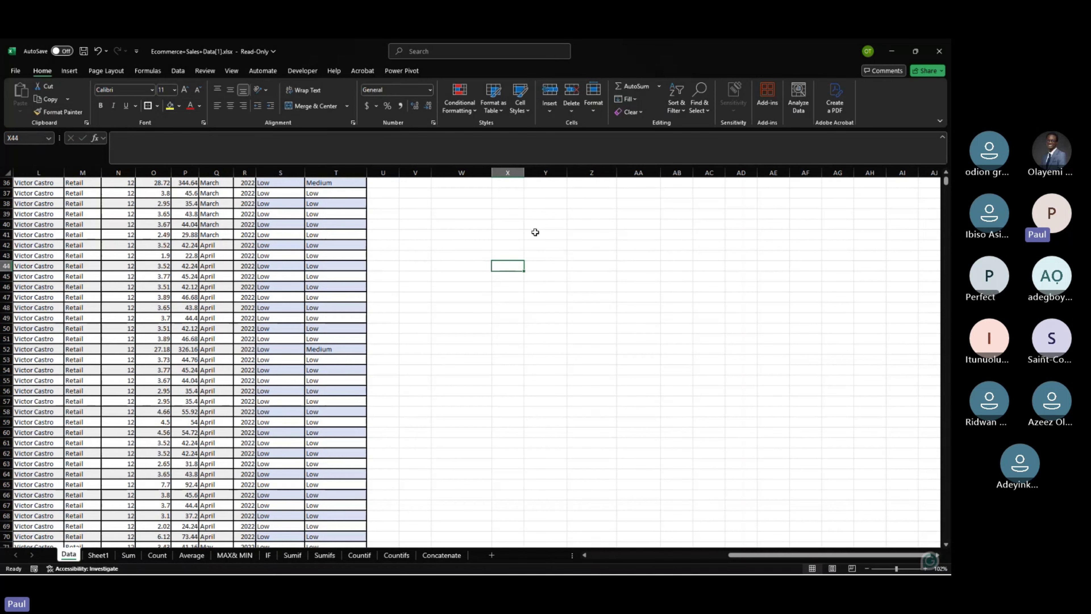
key("Page_Up")
type("Min")
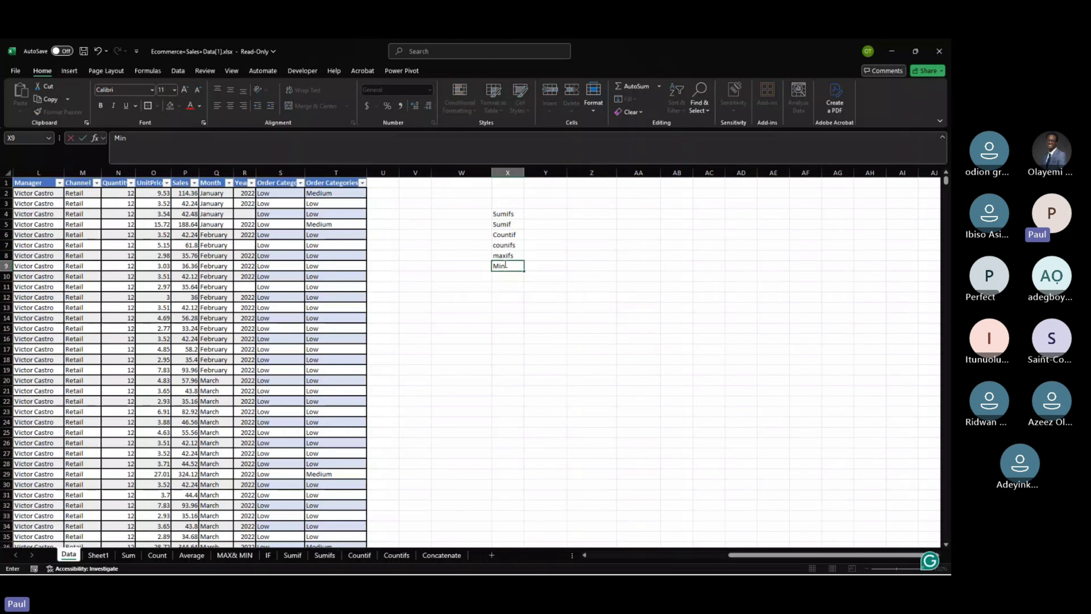
type("ifs")
key("Return")
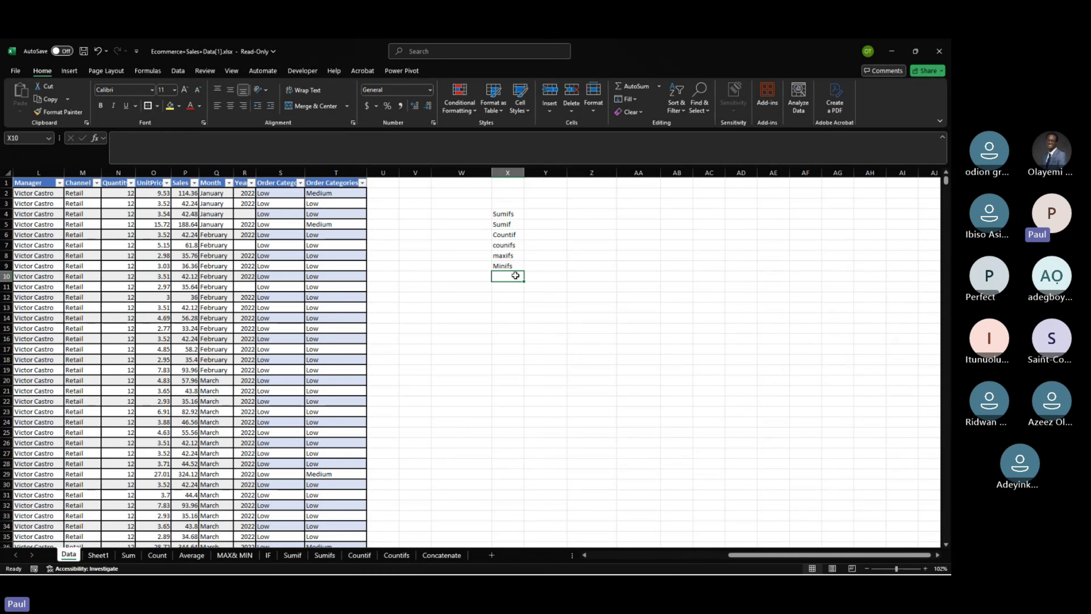
Complete the function list with averageifs in X10.
type("averaf")
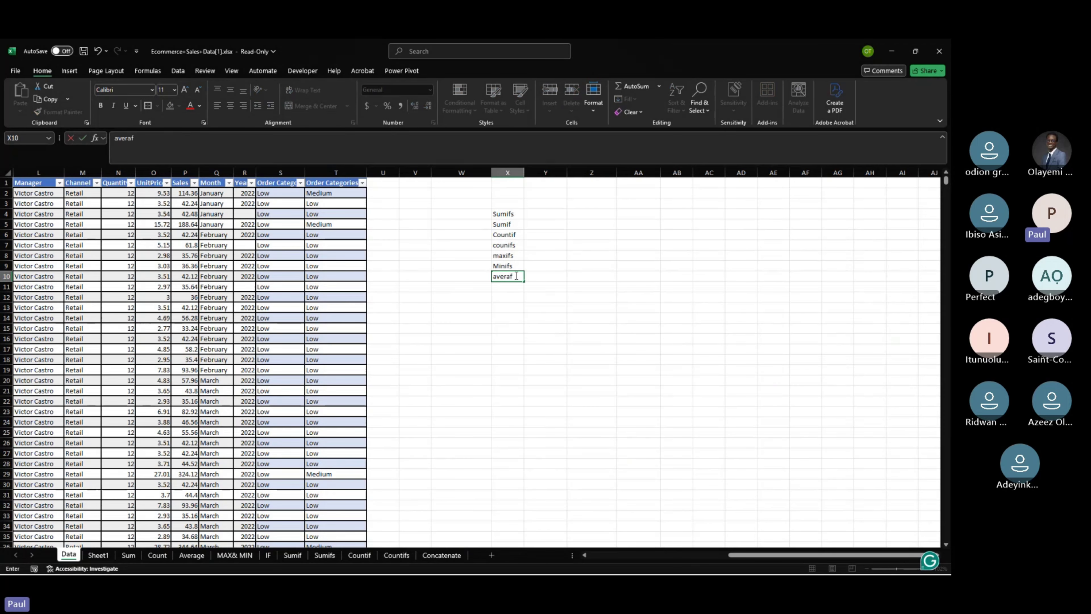
key("BackSpace")
type("geifs")
key("Return")
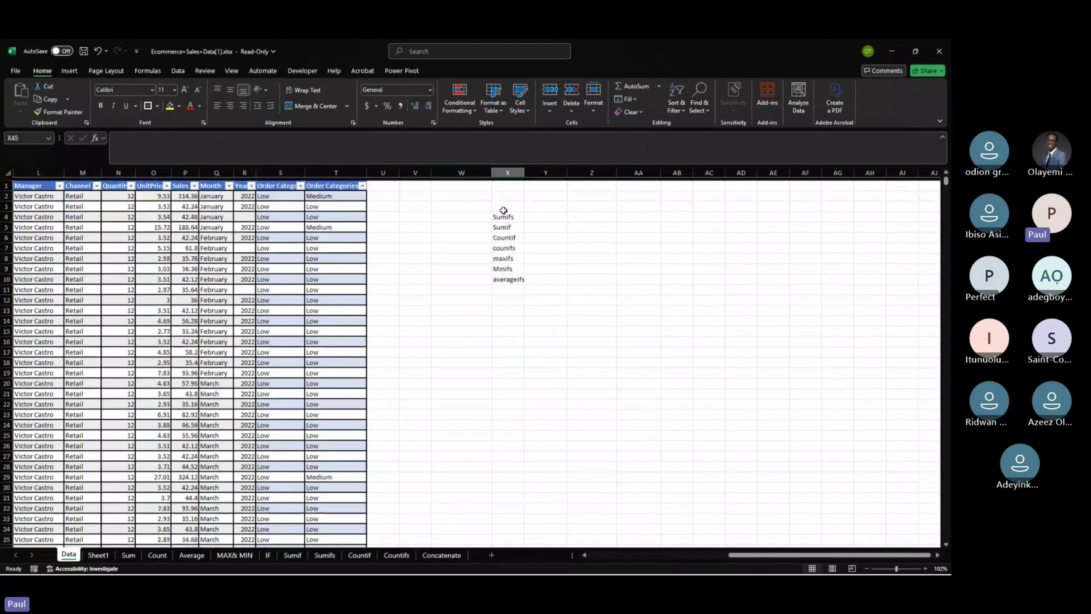
Review the IFS formula in T2 and T3 alongside the Sumifs and Sumif entries in the function list.
scroll(503, 210, "down", 1)
left_click(504, 215)
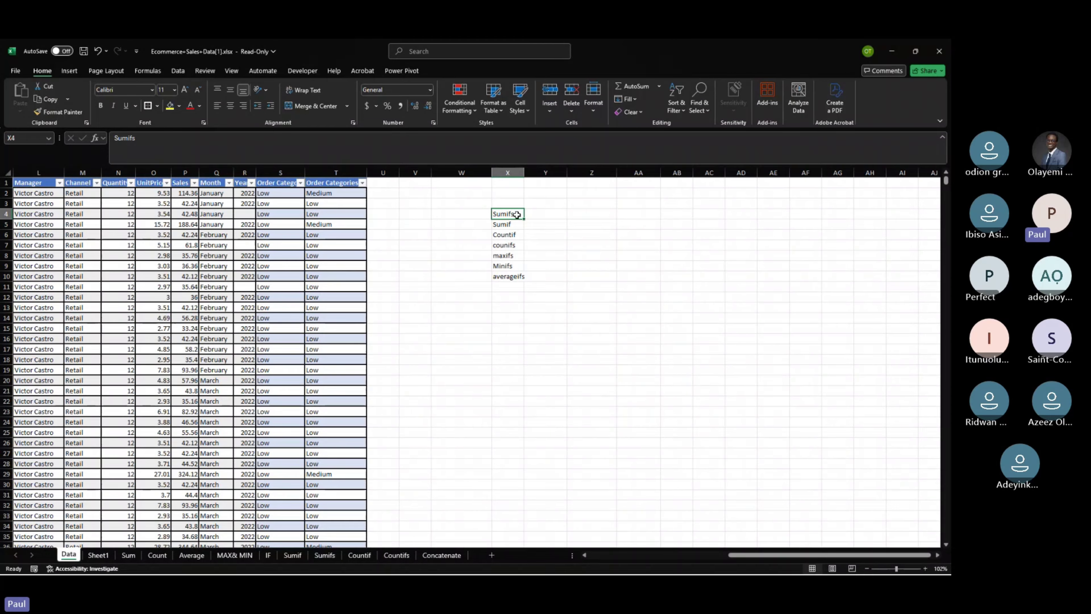
left_click(325, 190)
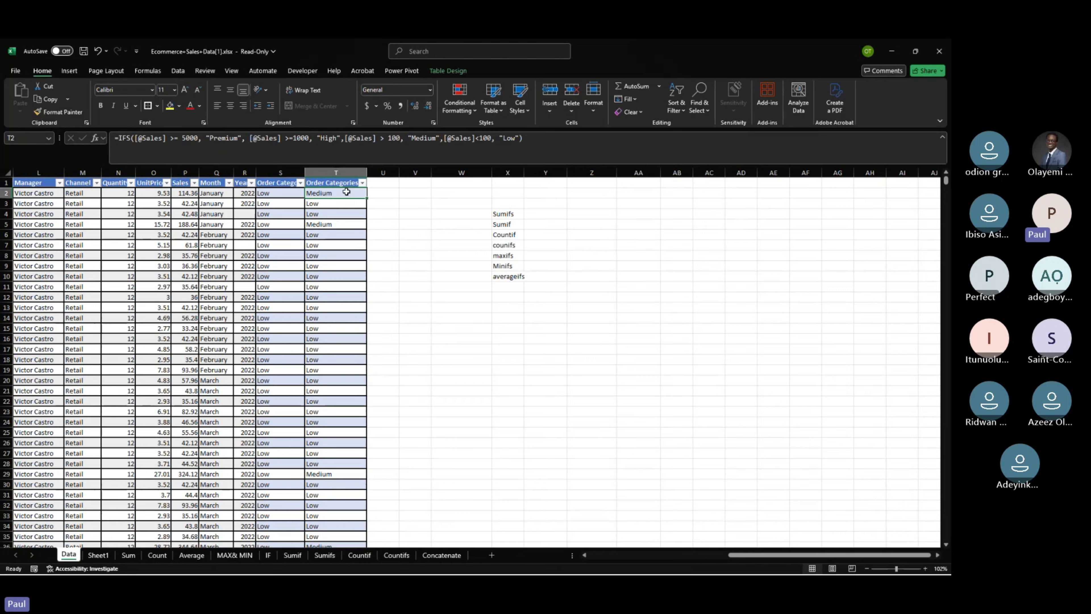
left_click(339, 202)
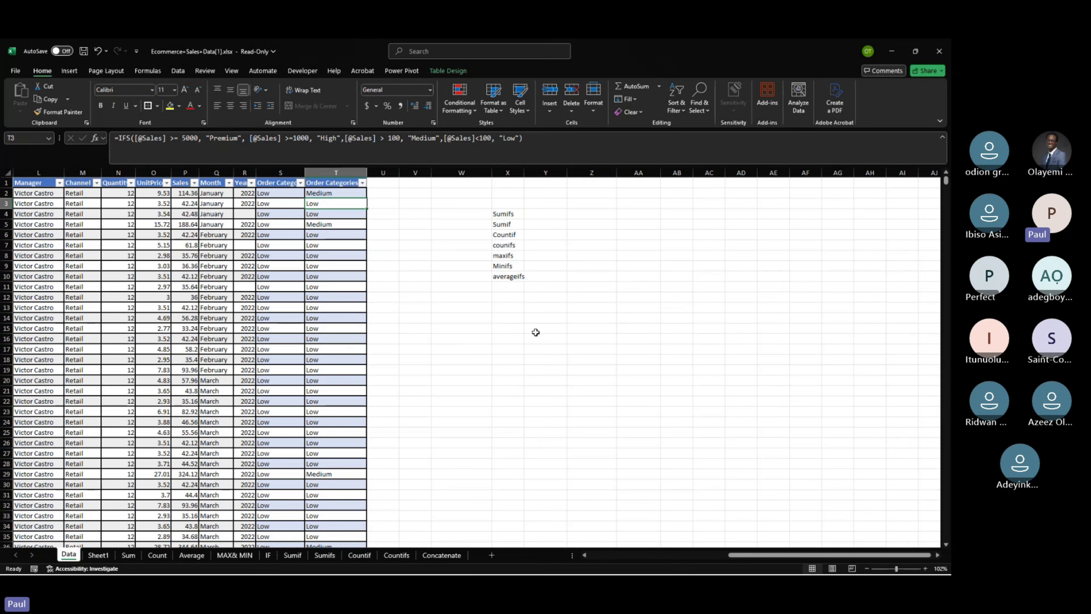
left_click(513, 212)
left_click_drag(516, 217, 518, 222)
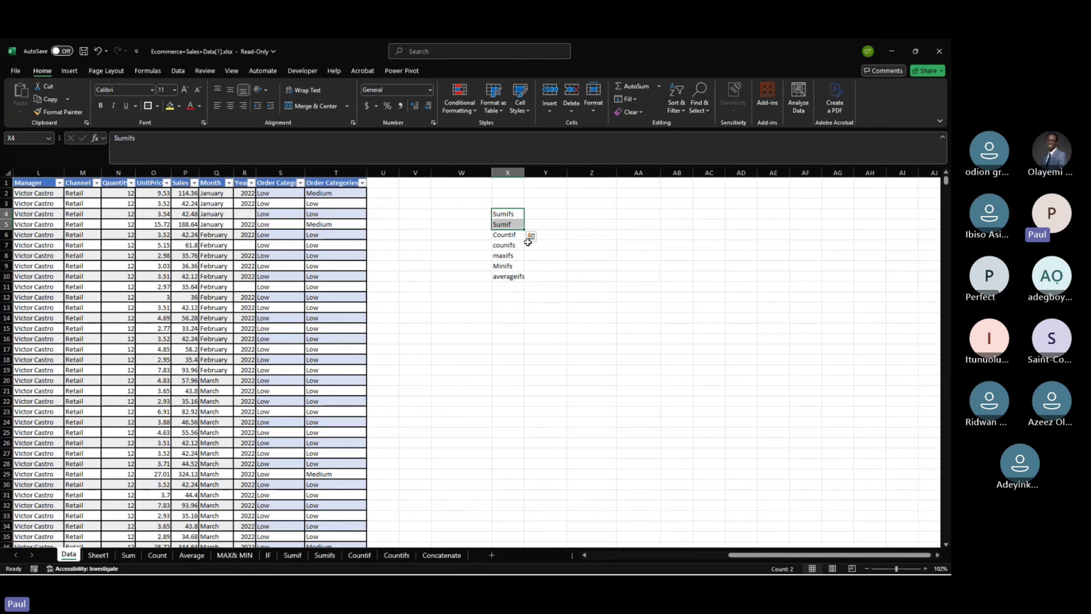
Start a sample expense list with trans in AA5 and the amount 300 in AB5.
scroll(528, 242, "right", 4)
left_click(515, 224)
type("tr")
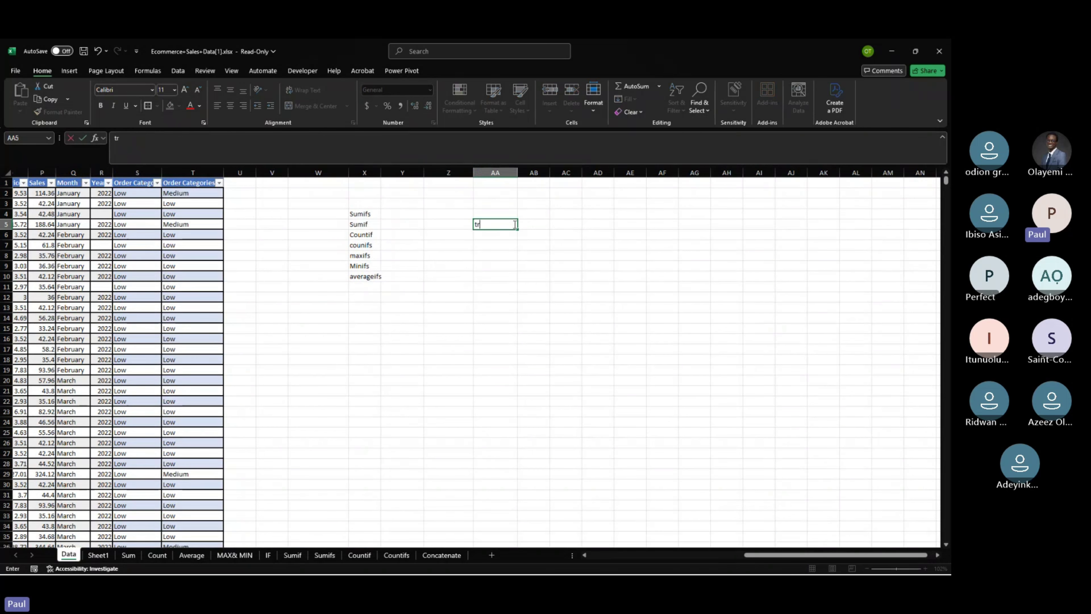
type("ans")
key("Tab")
type("300")
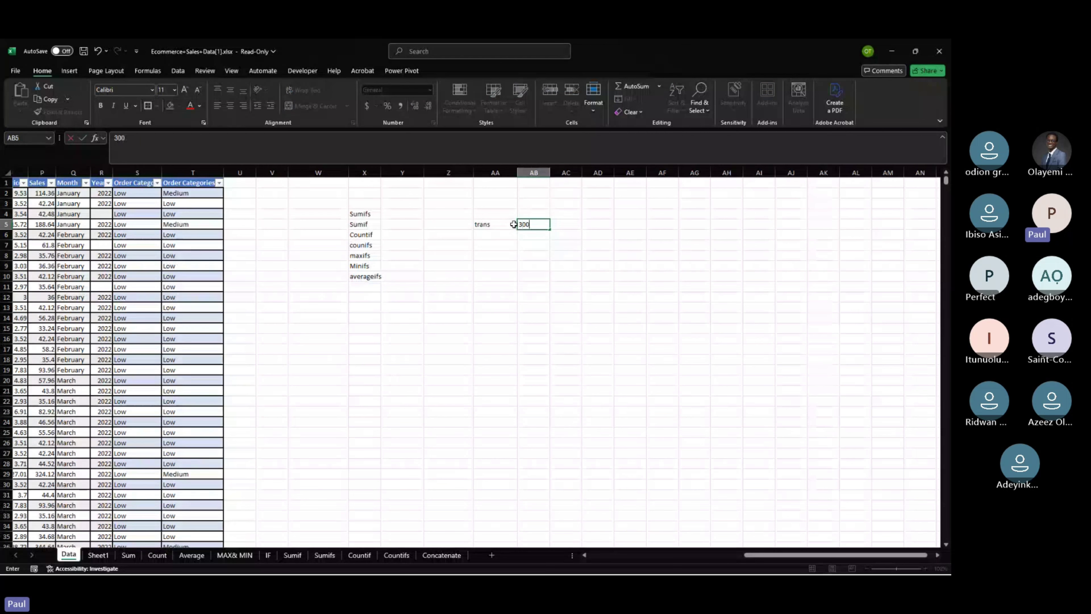
key("Return")
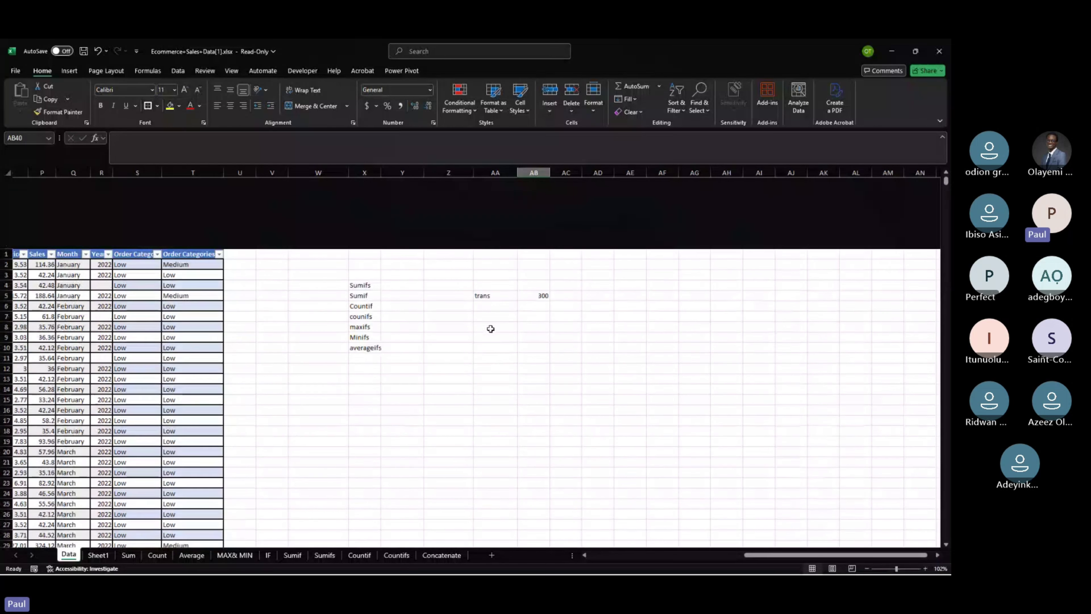
Add the expense items sub with 200 and luch with 300 in AA6:AB7.
left_click(496, 234)
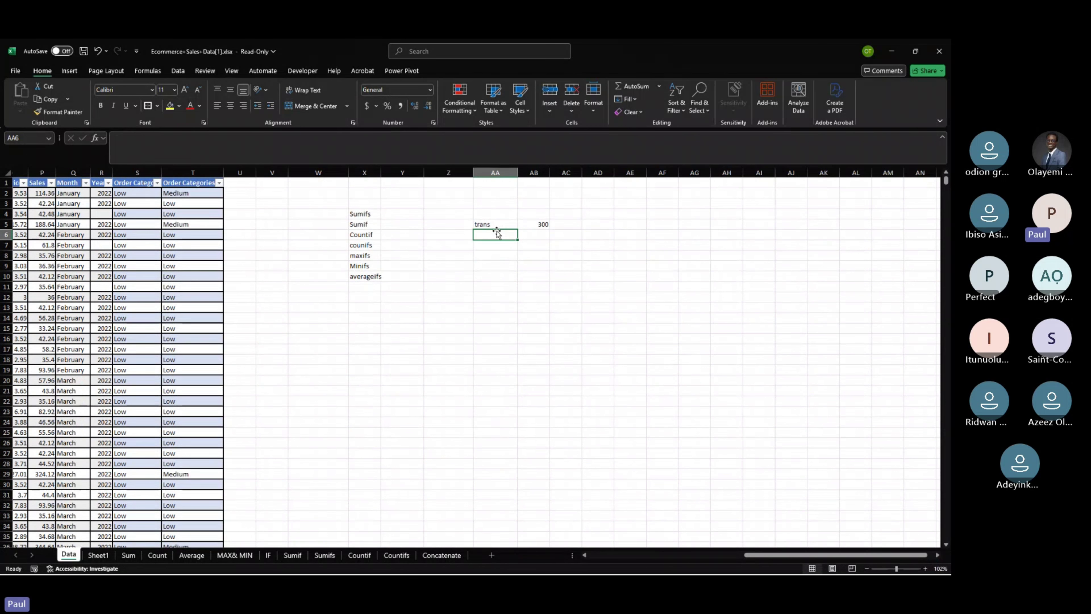
type("s")
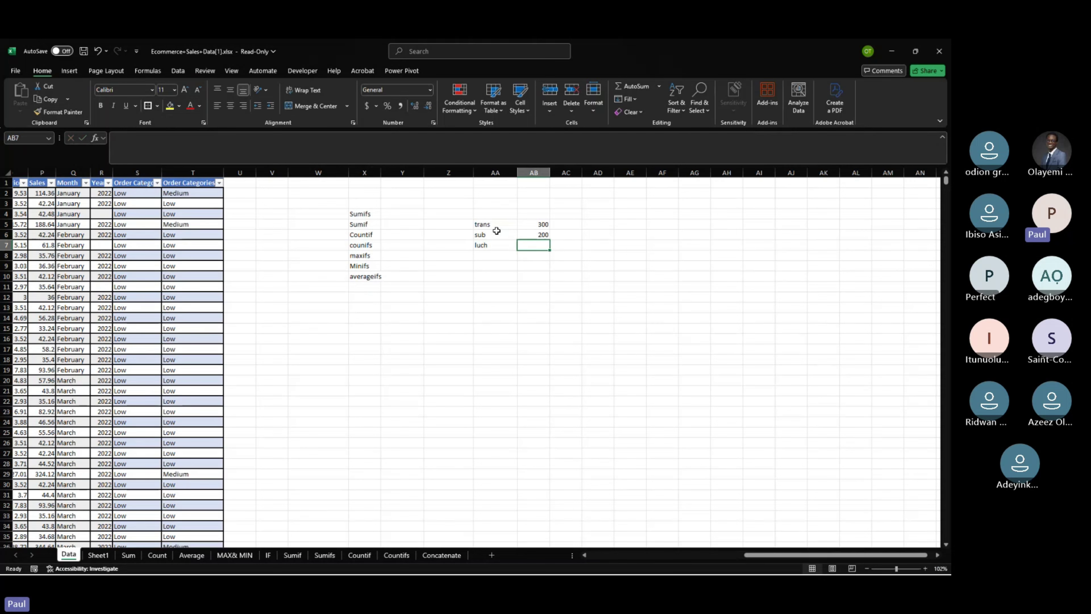
type("300")
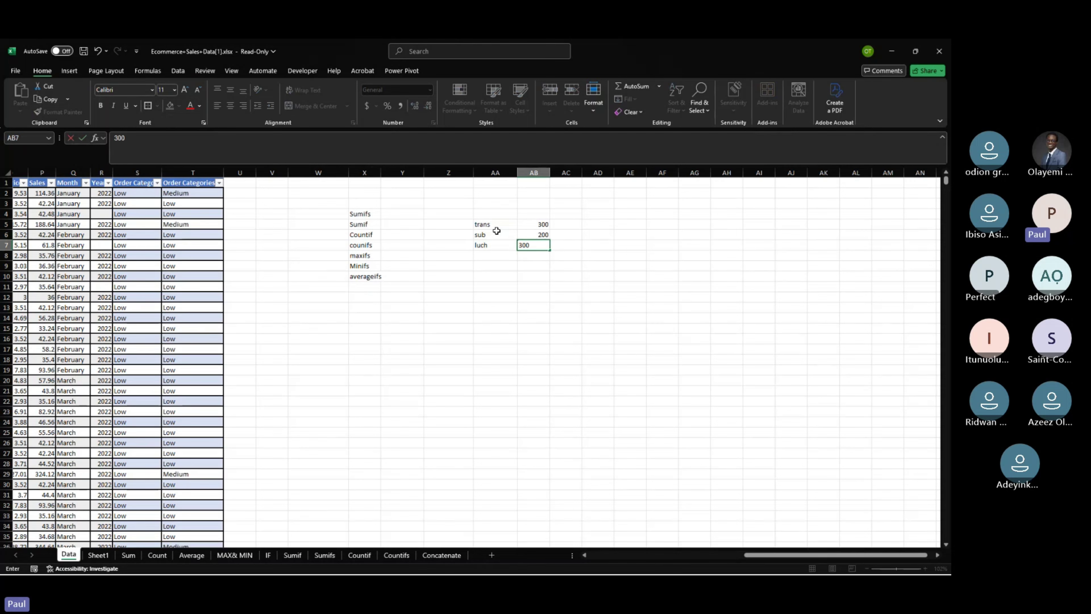
Add the expense item wadrob with the amount 100 in AA8:AB8.
left_click(497, 256)
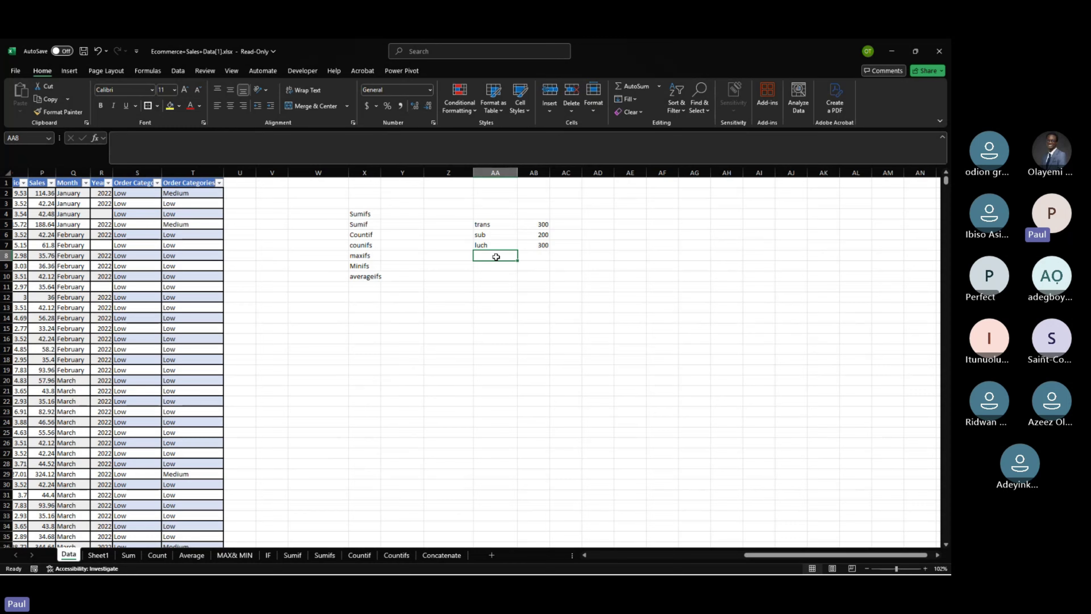
type("wadrobe")
key("Tab")
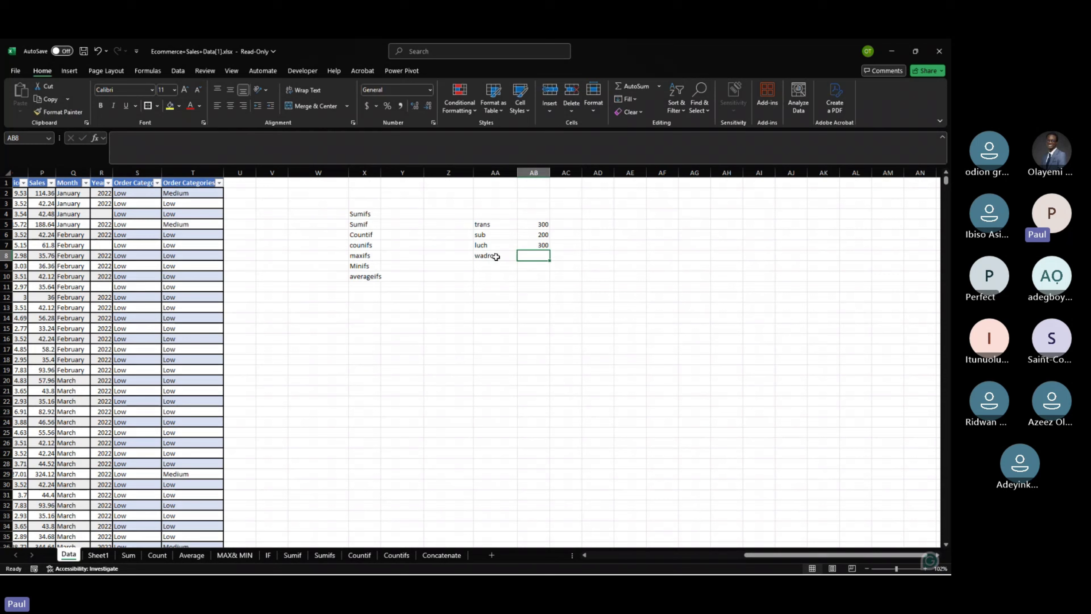
type("100")
key("Return")
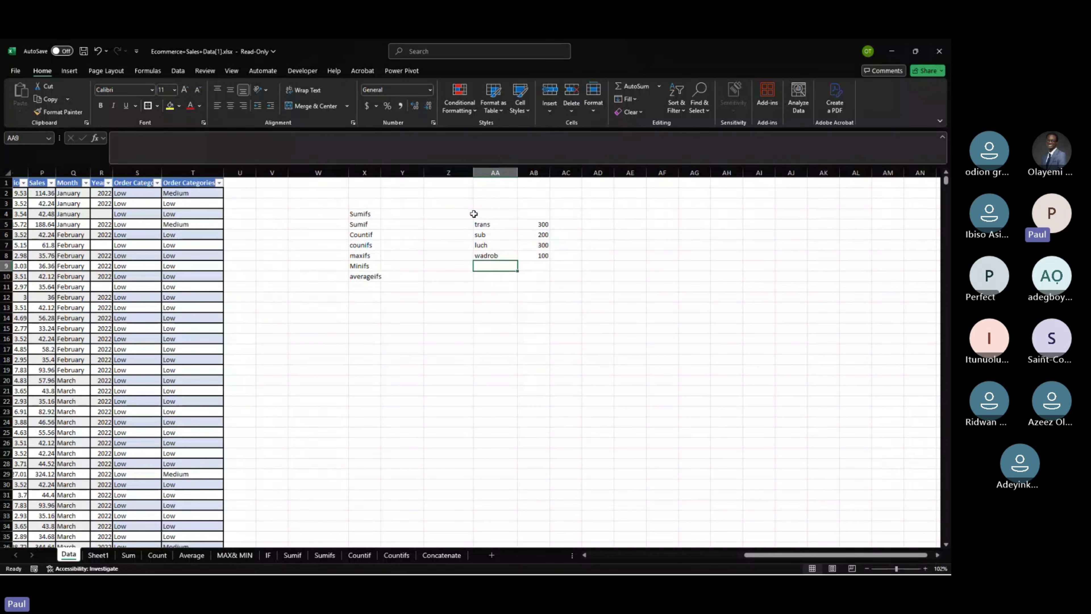
Label the expense list by day, with Mon in AA4 above the items and Tue in AA9 below them.
left_click(464, 216)
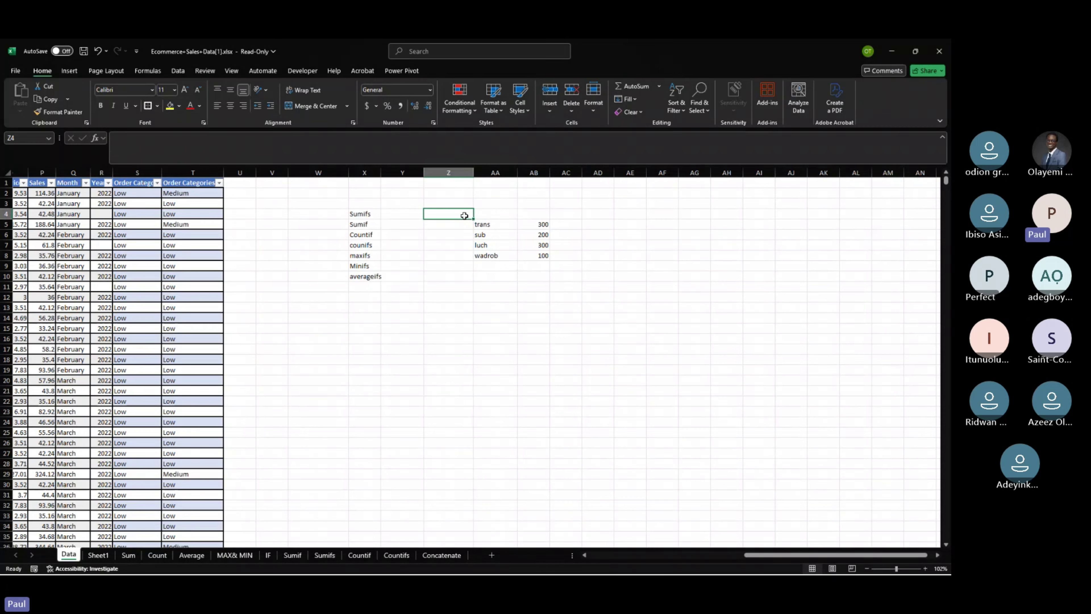
left_click(494, 214)
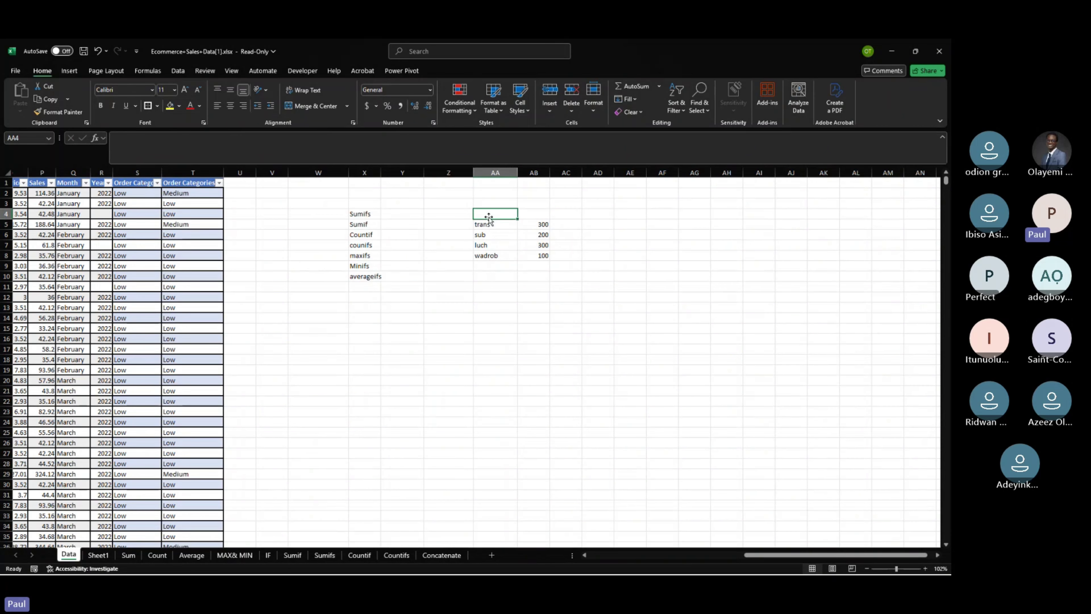
type("Mon")
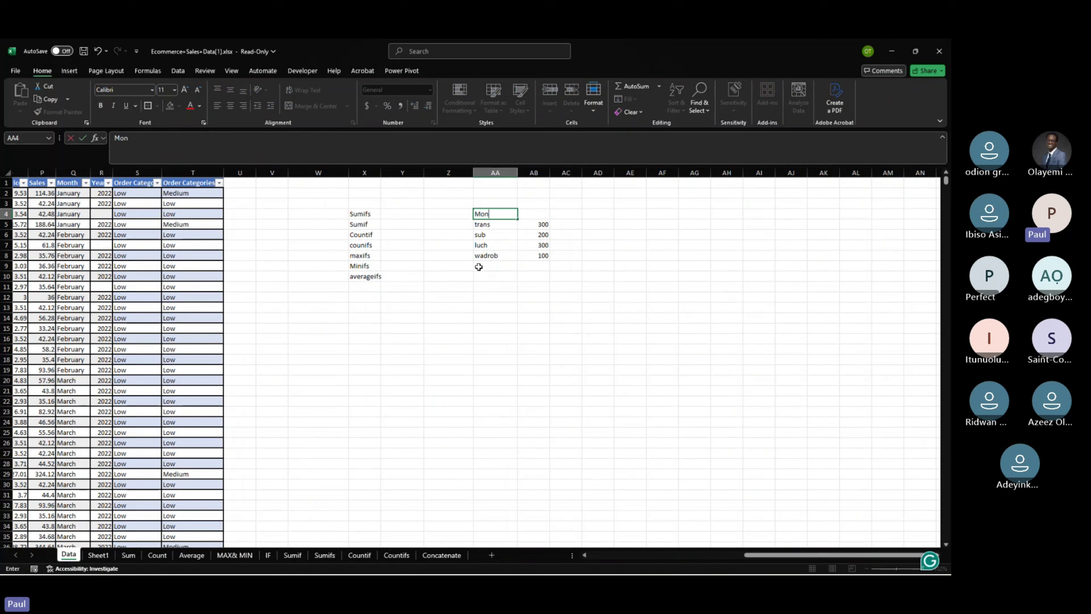
left_click(479, 267)
type("Tue")
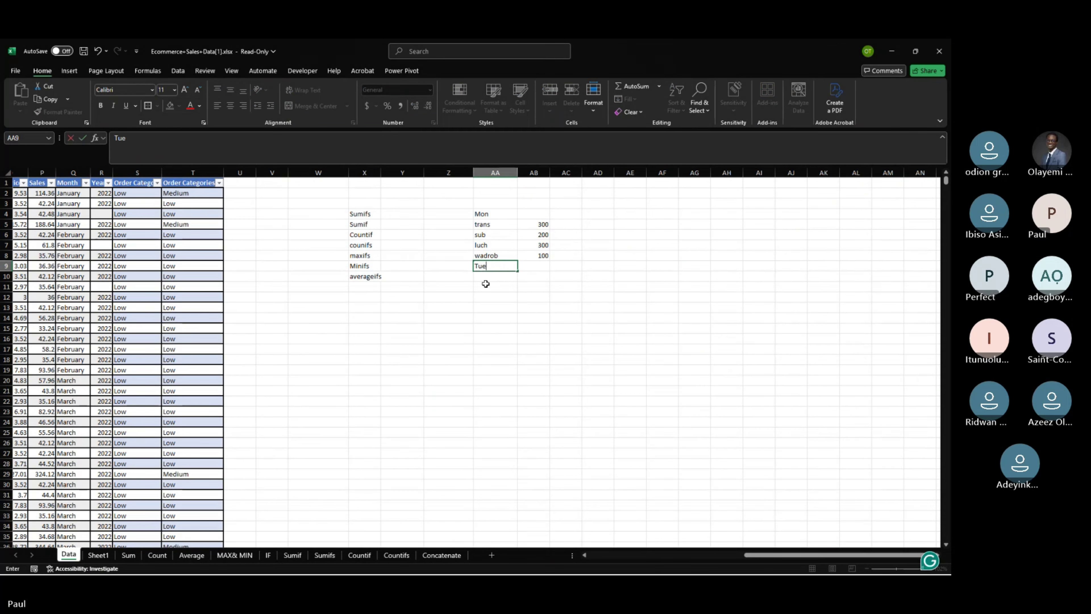
left_click(485, 284)
Copy the Monday expense items and amounts in AA5:AB8 to the rows below Tue, starting at AA10.
left_click_drag(484, 225, 540, 253)
key("ctrl+c")
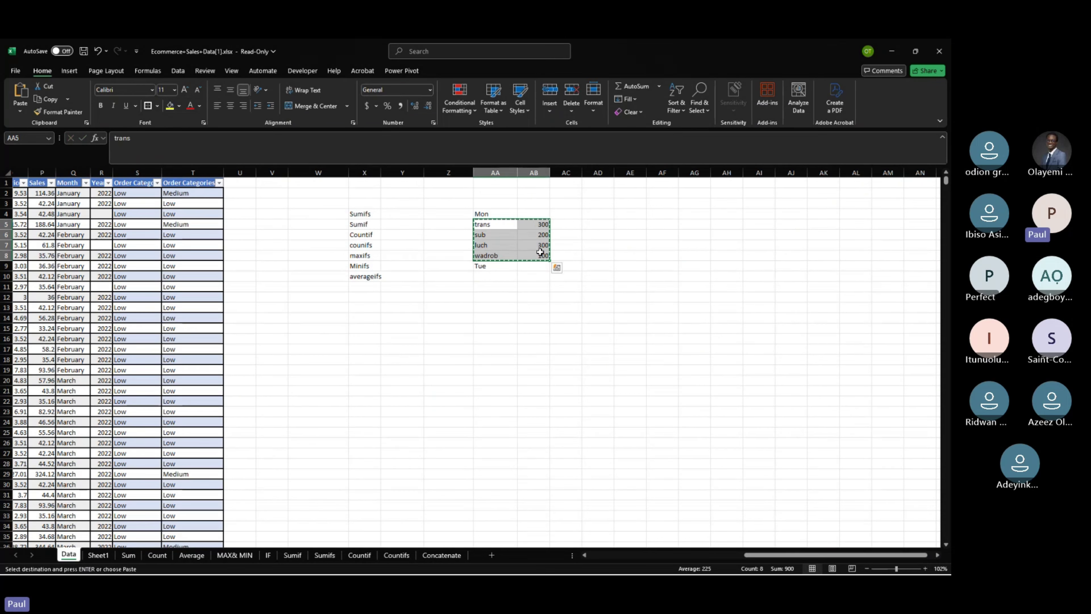
left_click(494, 278)
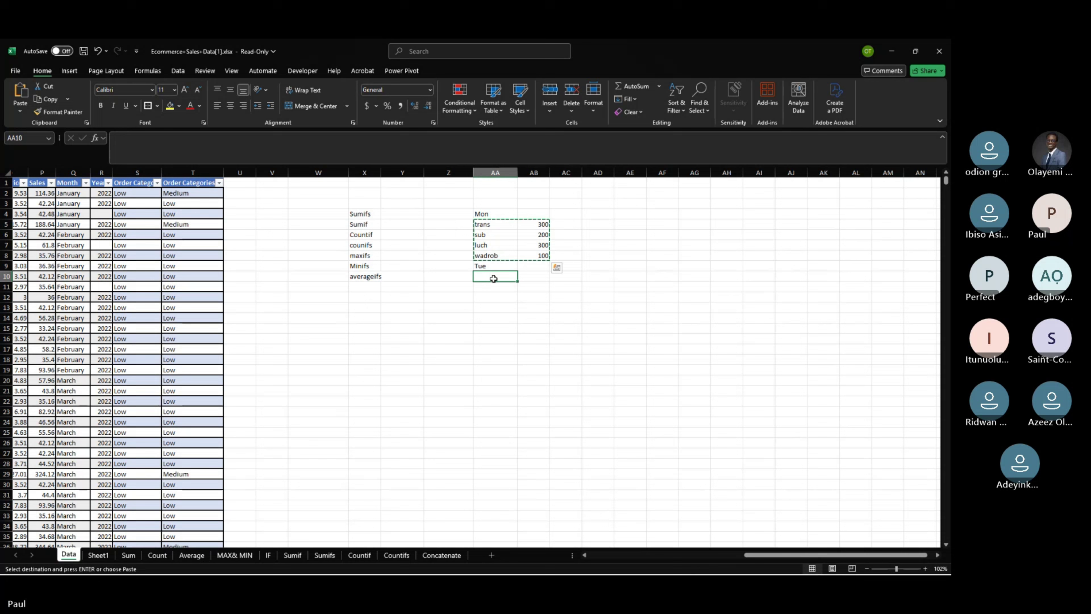
key("ctrl+v")
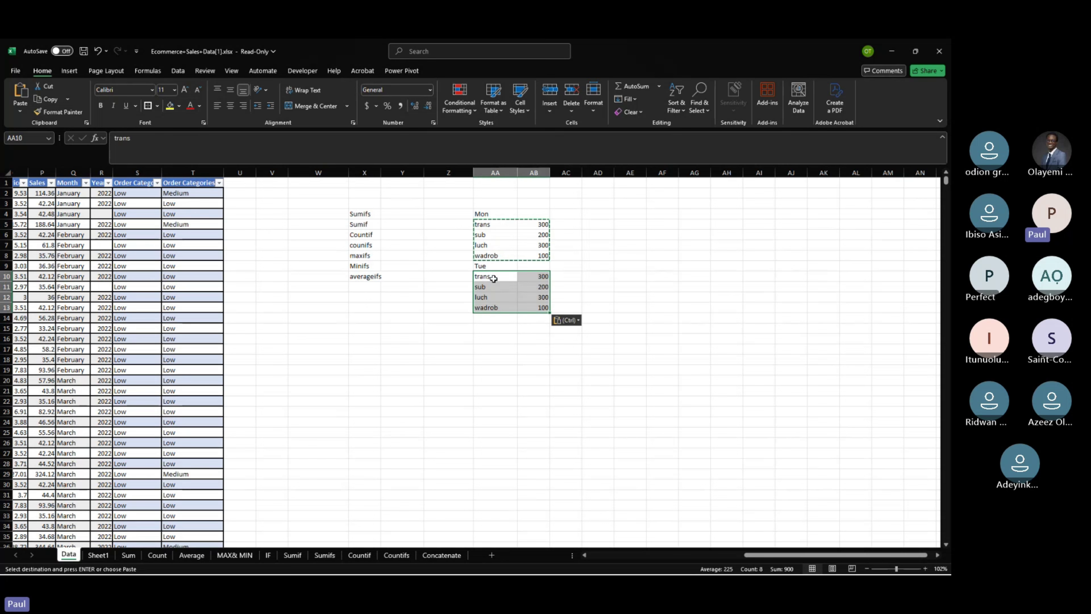
Add the day label Wed in AA14 and copy the Monday expenses AA5:AB8 below it, starting at AA15.
left_click(487, 318)
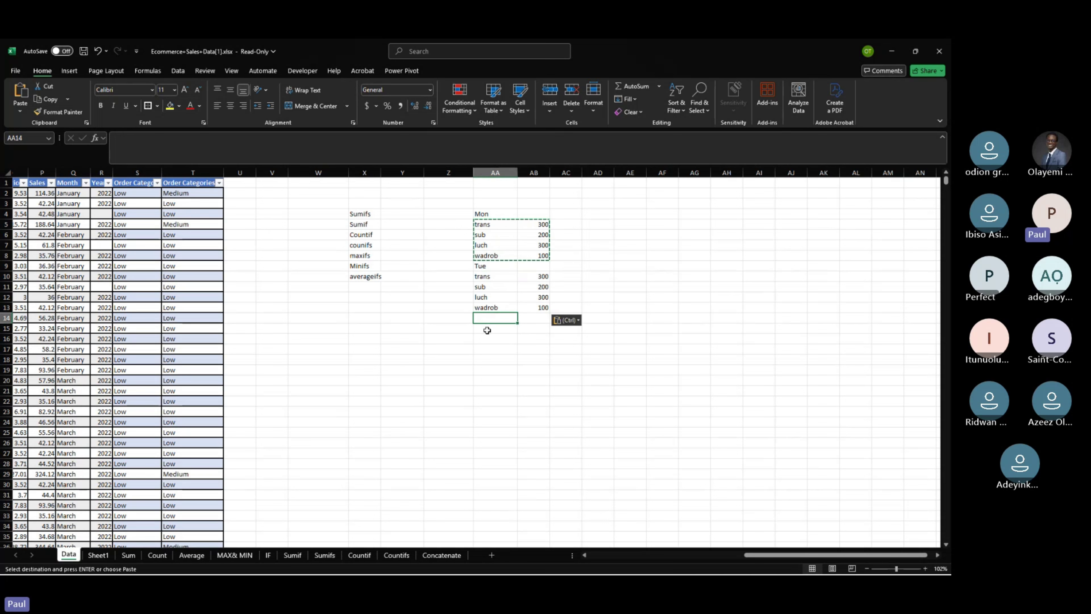
left_click(487, 330)
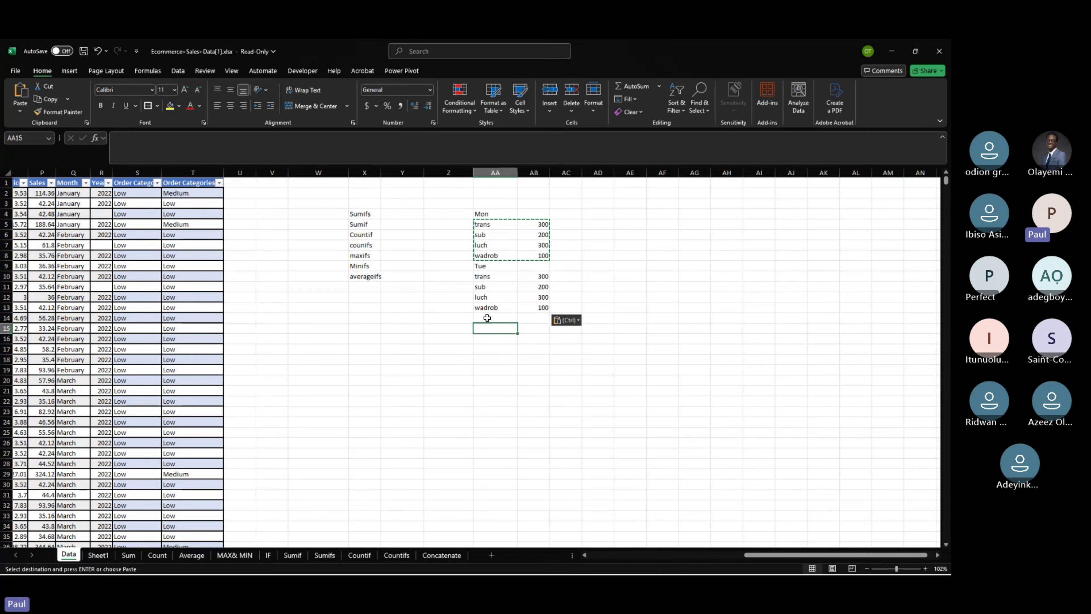
left_click(486, 317)
type("Wed")
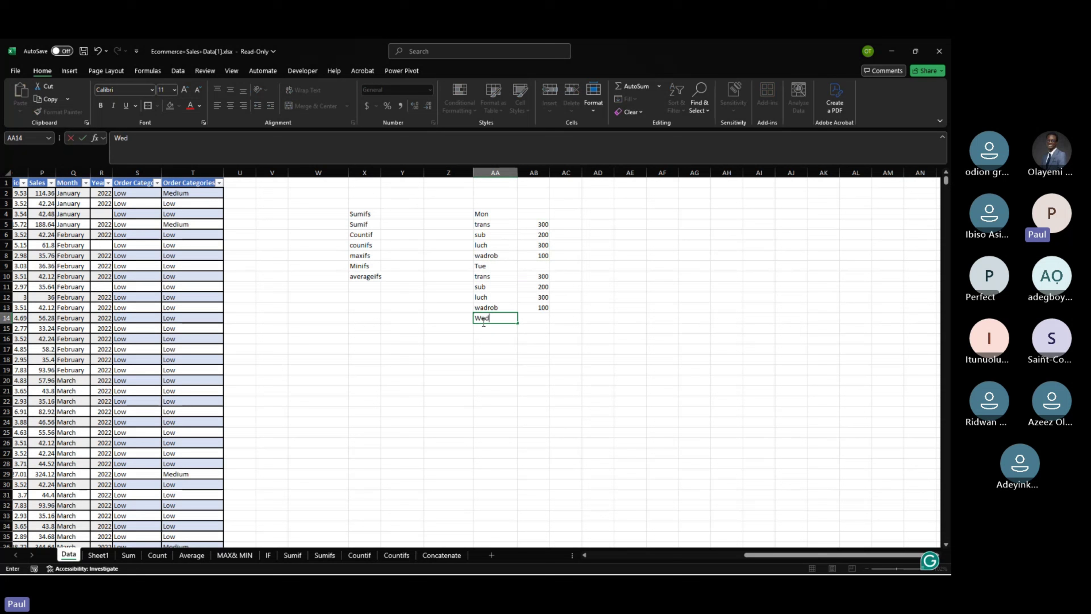
left_click_drag(485, 224, 544, 252)
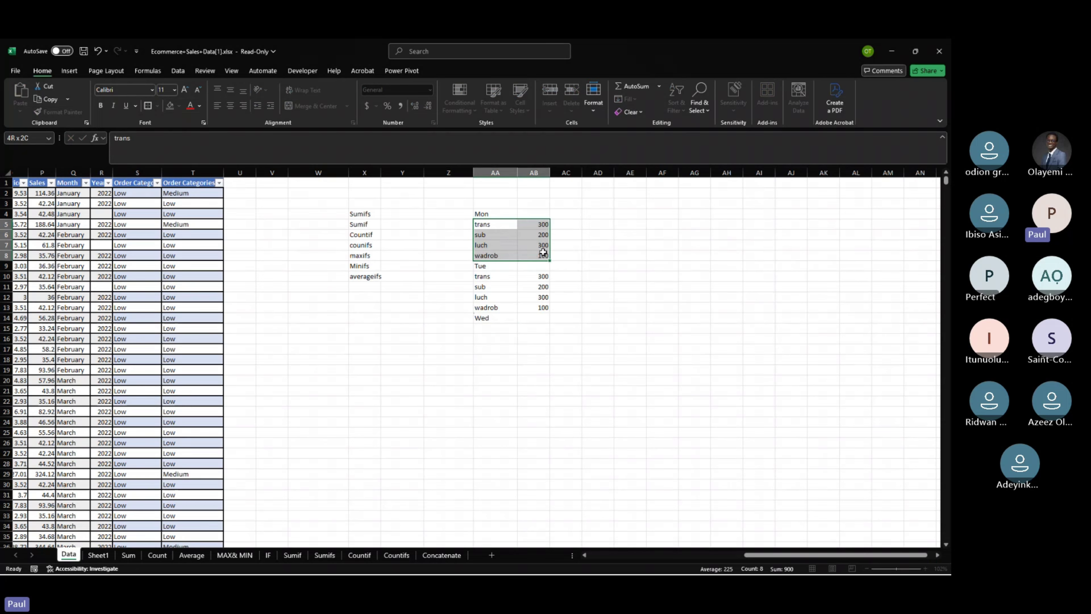
key("ctrl+c")
left_click(489, 329)
key("ctrl+v")
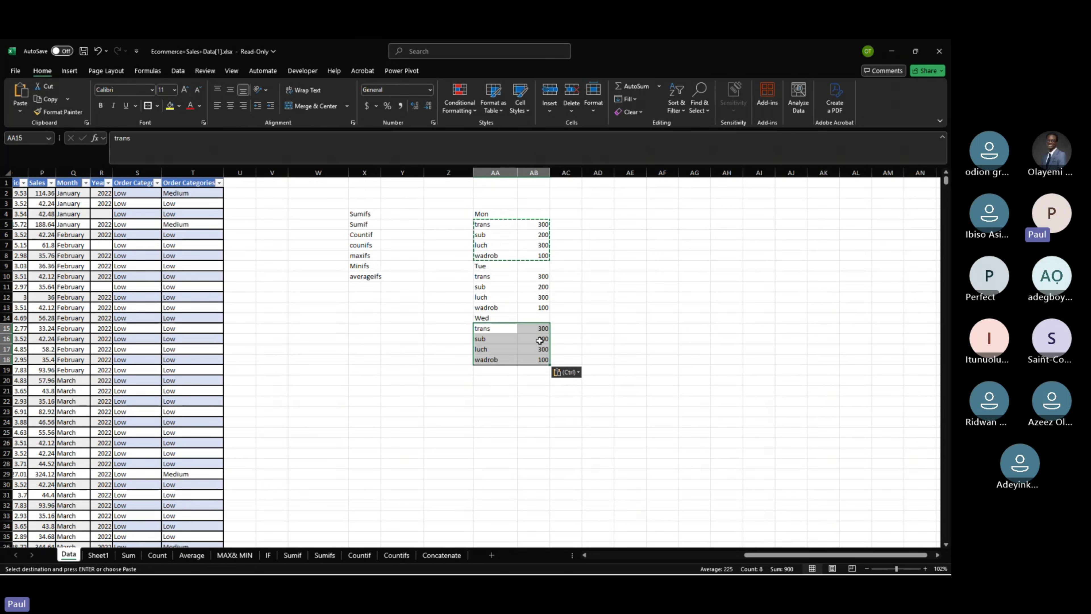
key("alt+Tab")
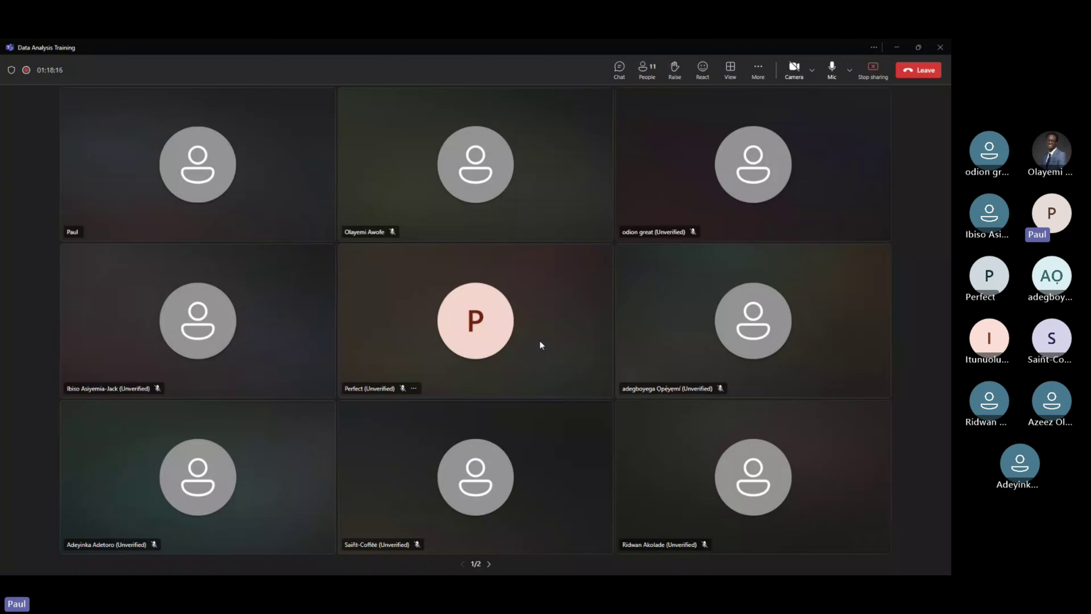
key("alt+Tab")
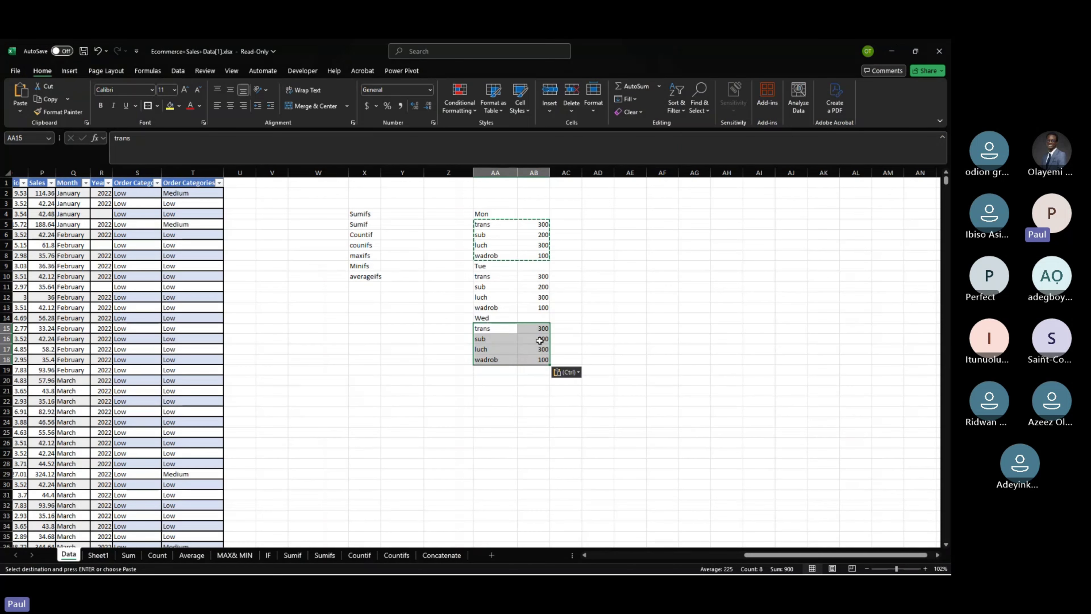
left_click(540, 340)
left_click_drag(540, 340, 597, 297)
left_click(597, 297)
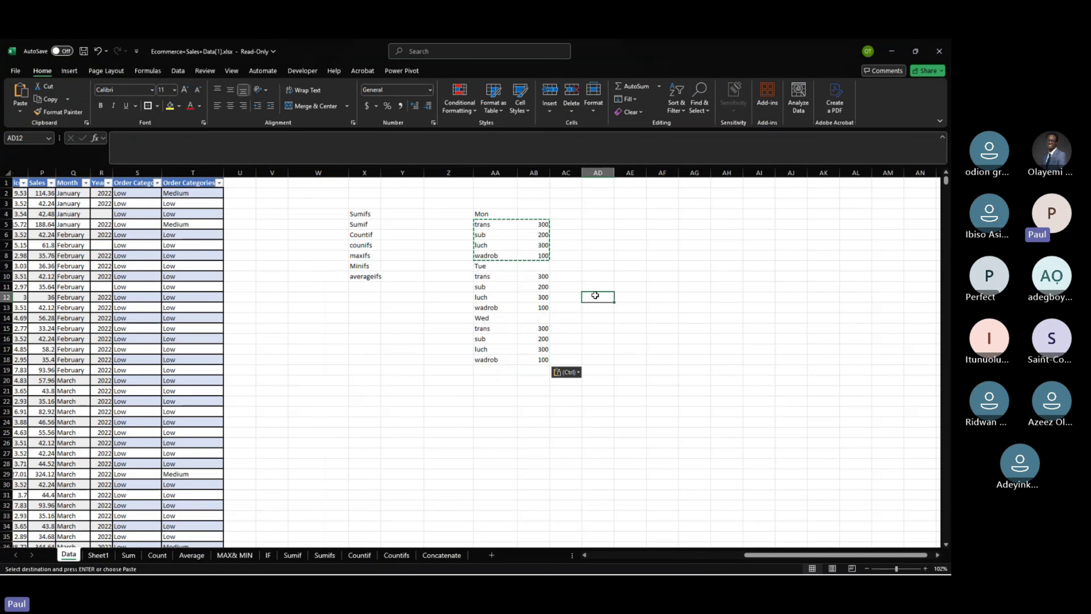
left_click(581, 195)
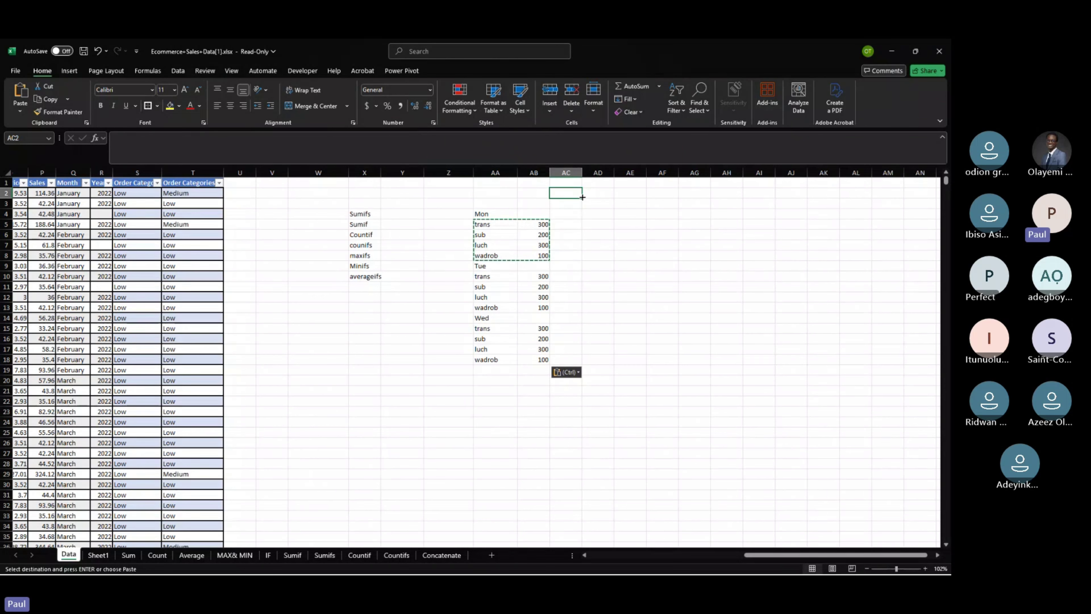
key("alt+Tab")
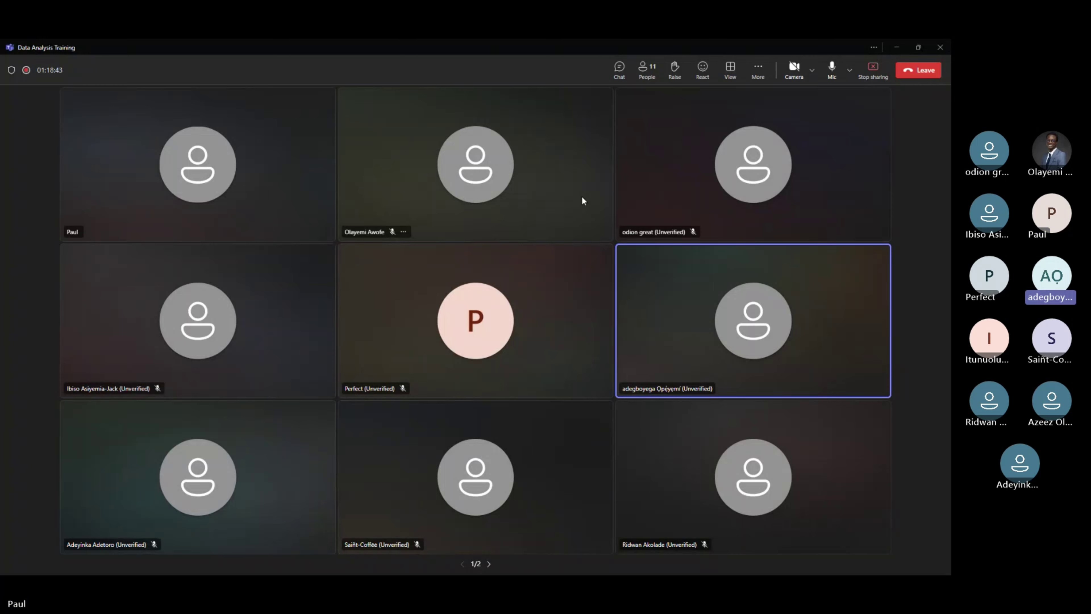
key("alt+Tab")
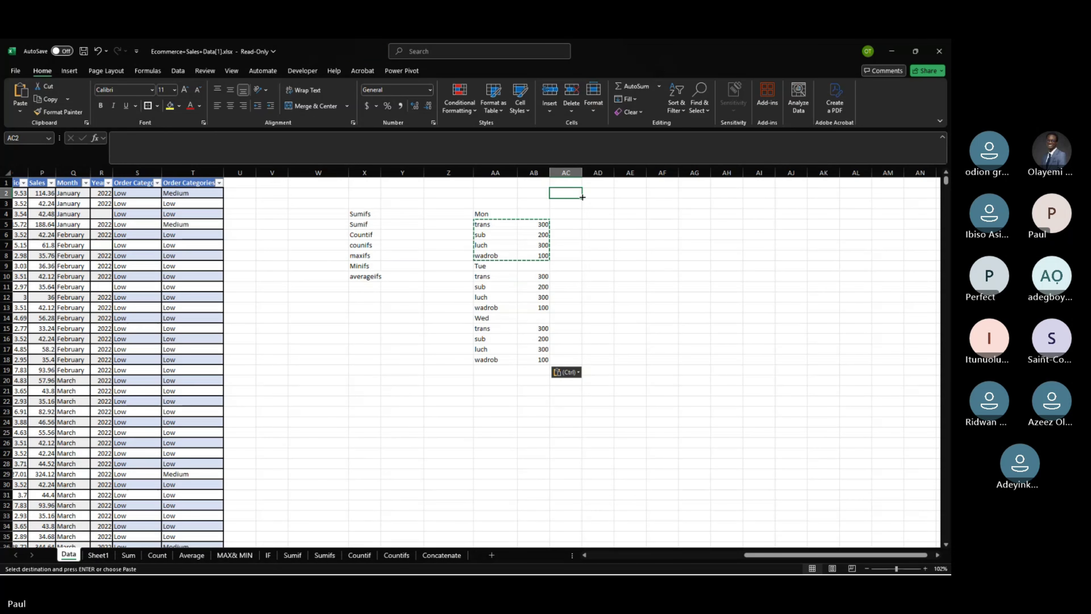
left_click(688, 284)
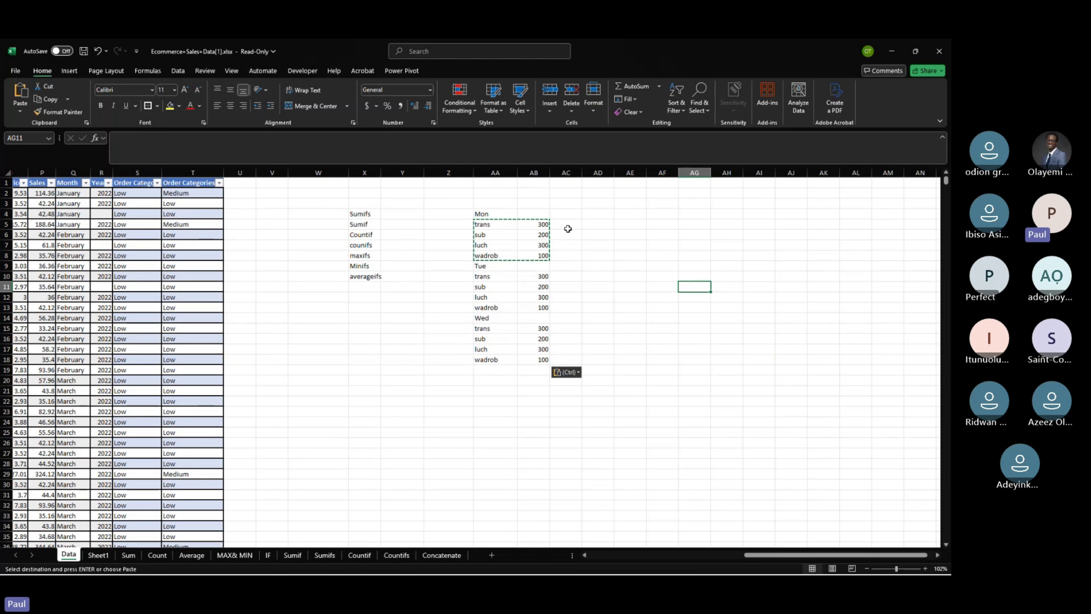
Examine the amounts in AB5:AB18 and the repeated expense items in column AA, clearing the pending copy selection.
left_click(537, 222)
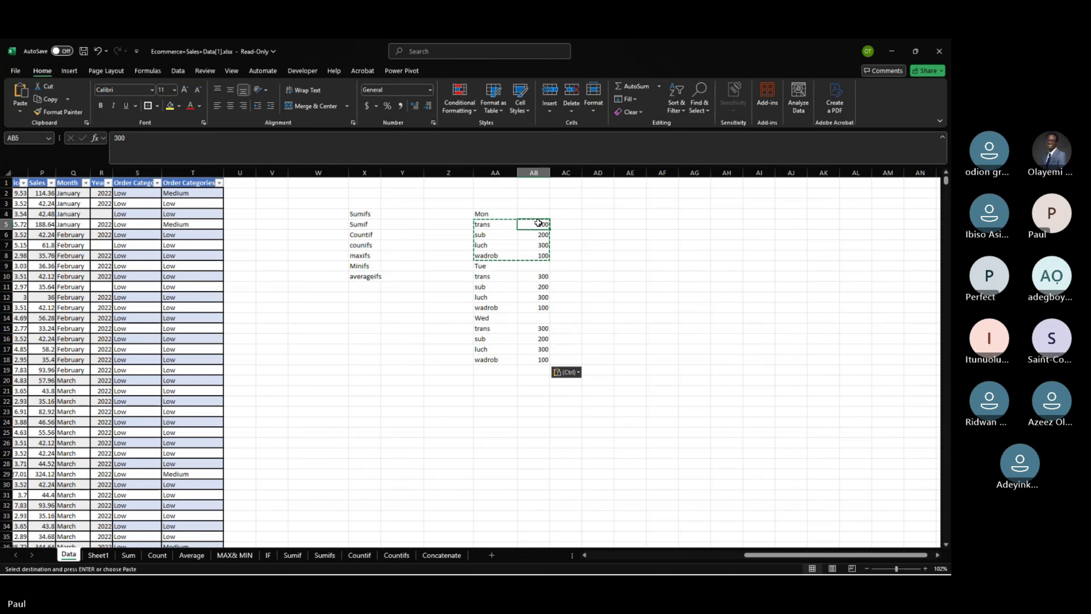
left_click_drag(538, 222, 538, 363)
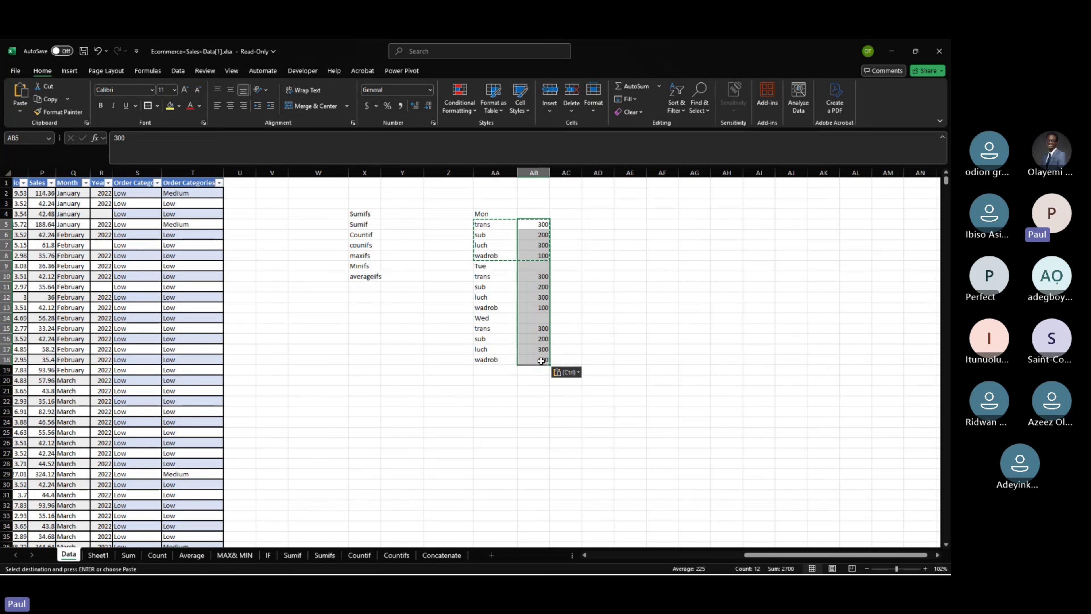
left_click(498, 223)
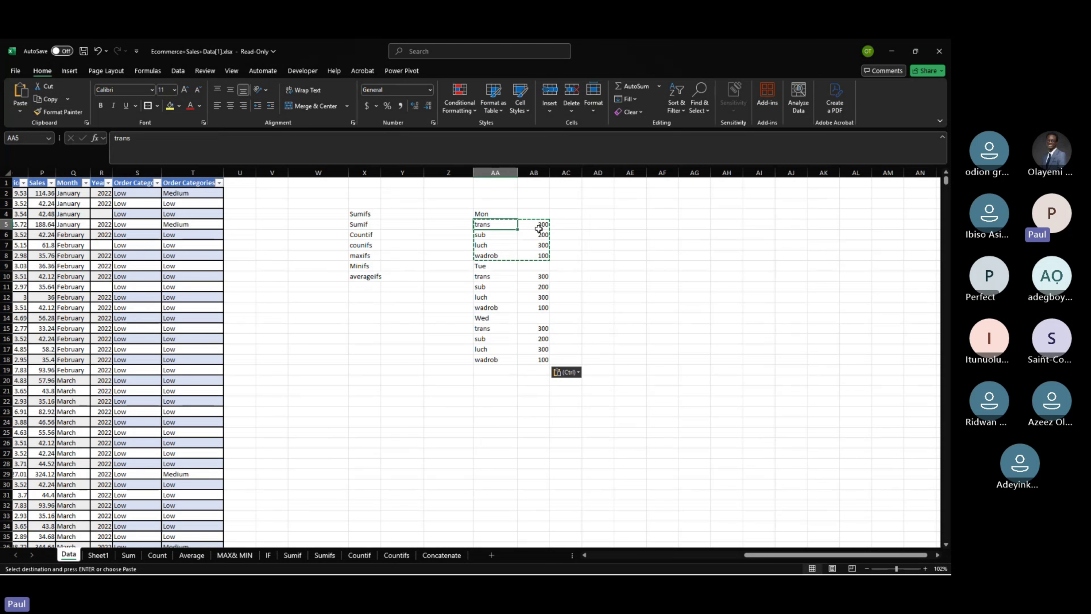
left_click(596, 234)
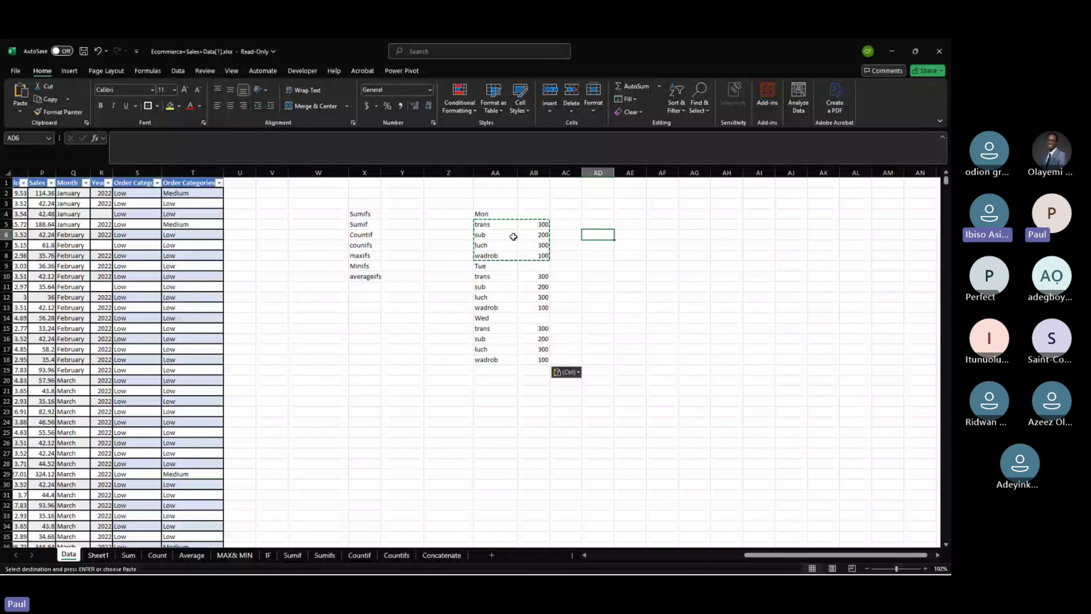
key("Escape")
left_click(505, 224)
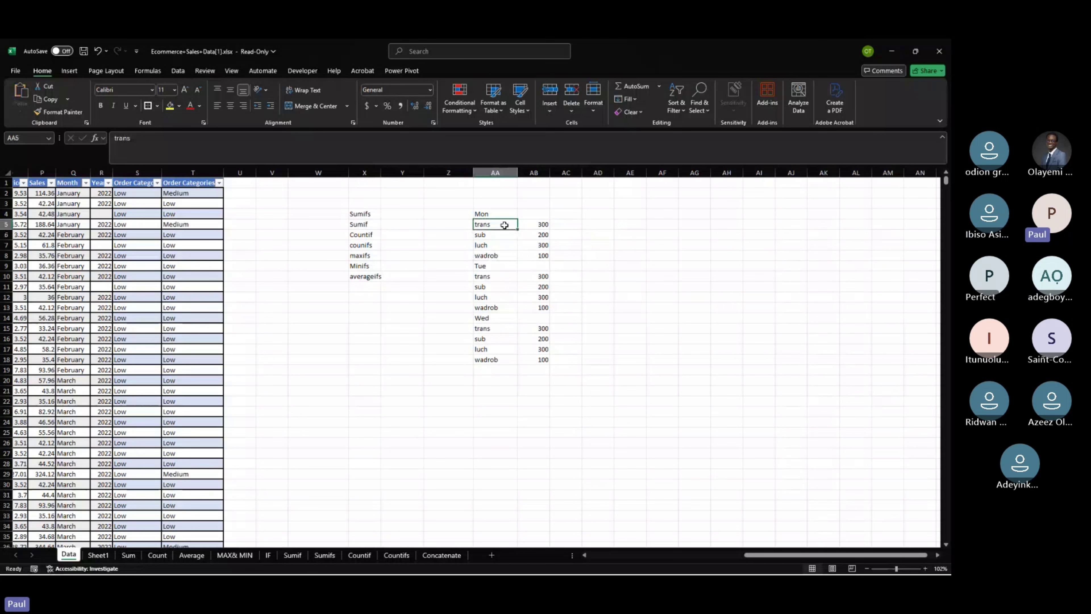
left_click(490, 202)
key("ctrl+shift+Down")
key("ctrl+shift+Down")
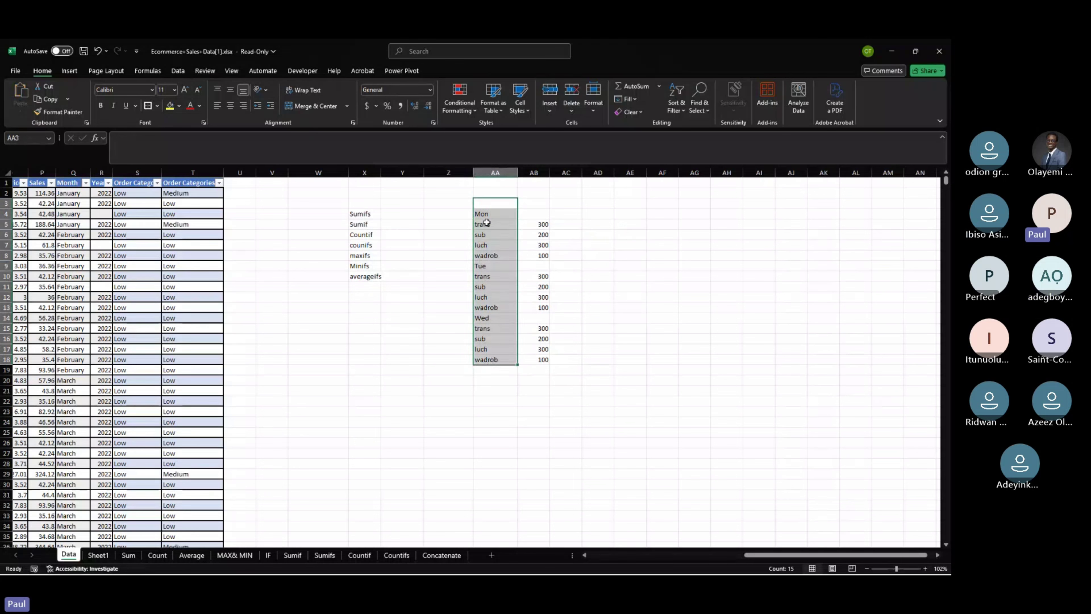
Review the Sumifs, Sumif, Countif and counifs entries in the function list in column X.
left_click(533, 194)
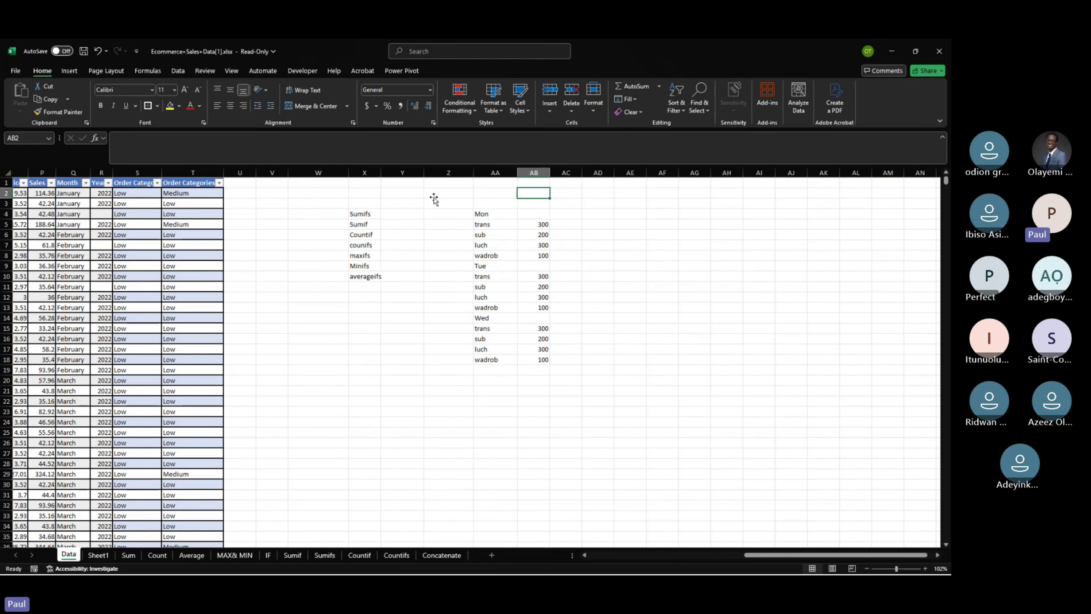
left_click_drag(368, 213, 369, 245)
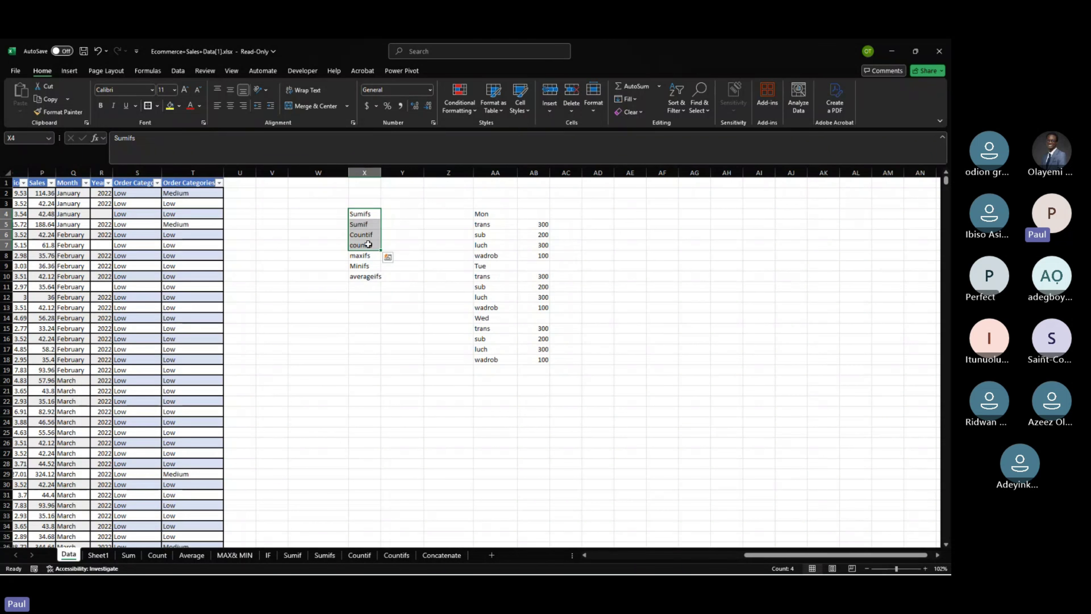
left_click(370, 238)
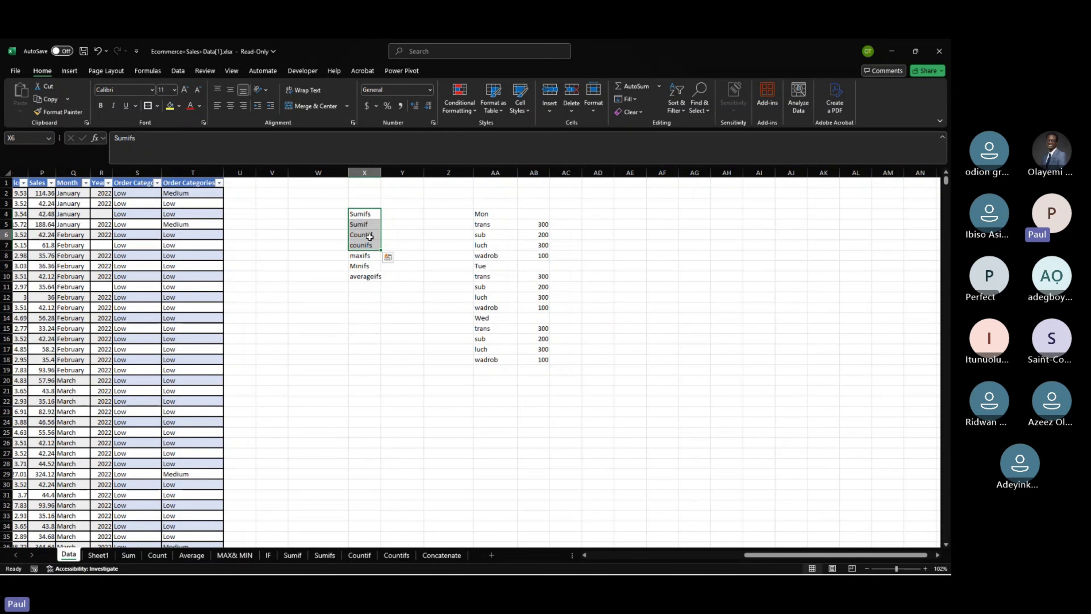
left_click_drag(369, 238, 370, 245)
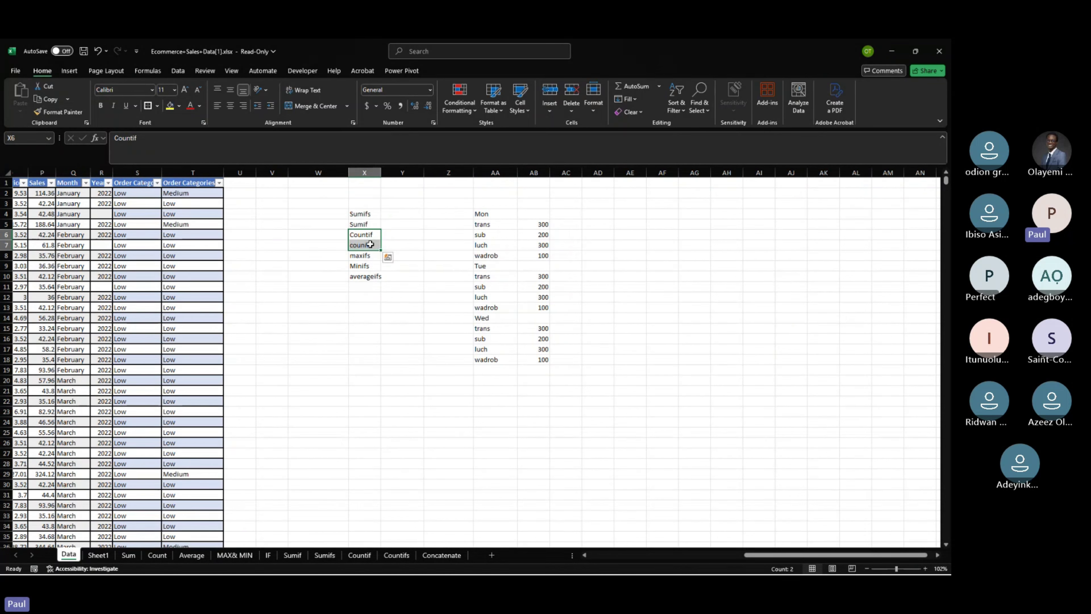
left_click(368, 217)
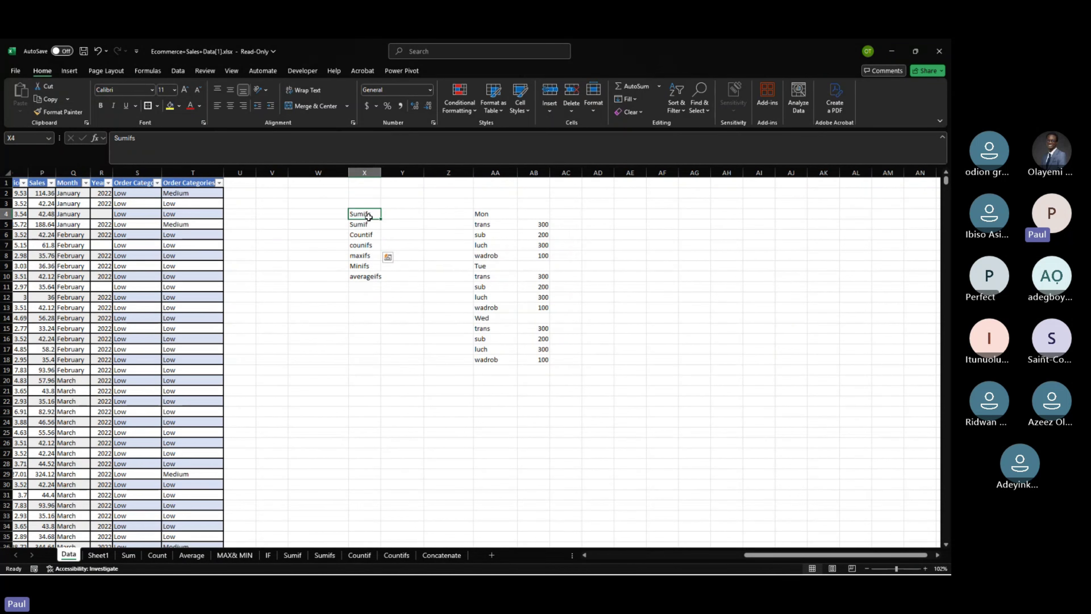
Note the basic functions sum in X16 and count in X17 below the conditional function list.
left_click(375, 337)
type("su")
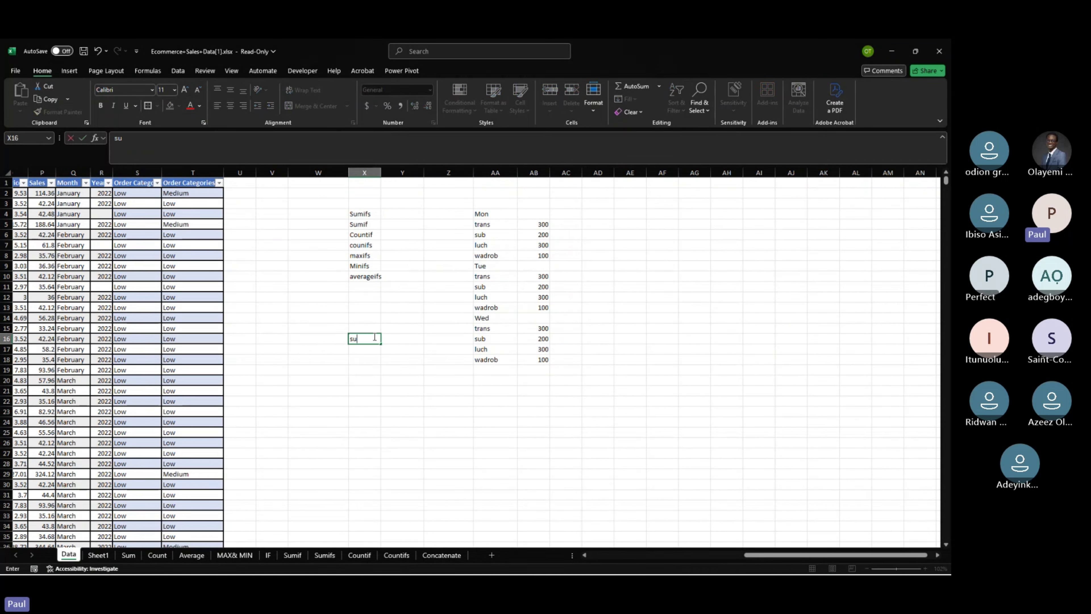
type("m")
key("Return")
type("count")
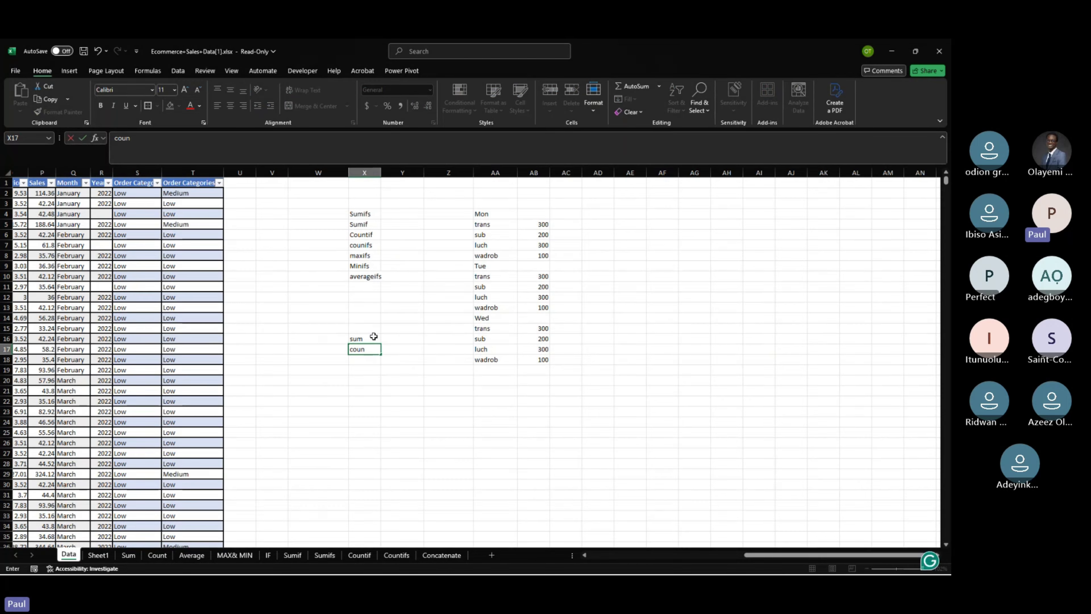
key("Return")
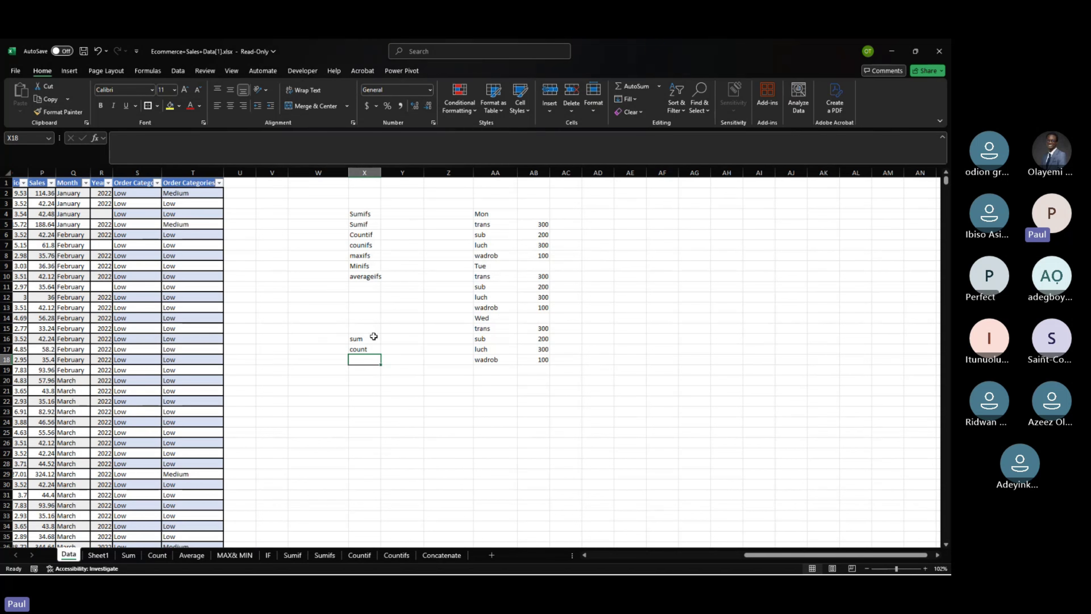
left_click(366, 347)
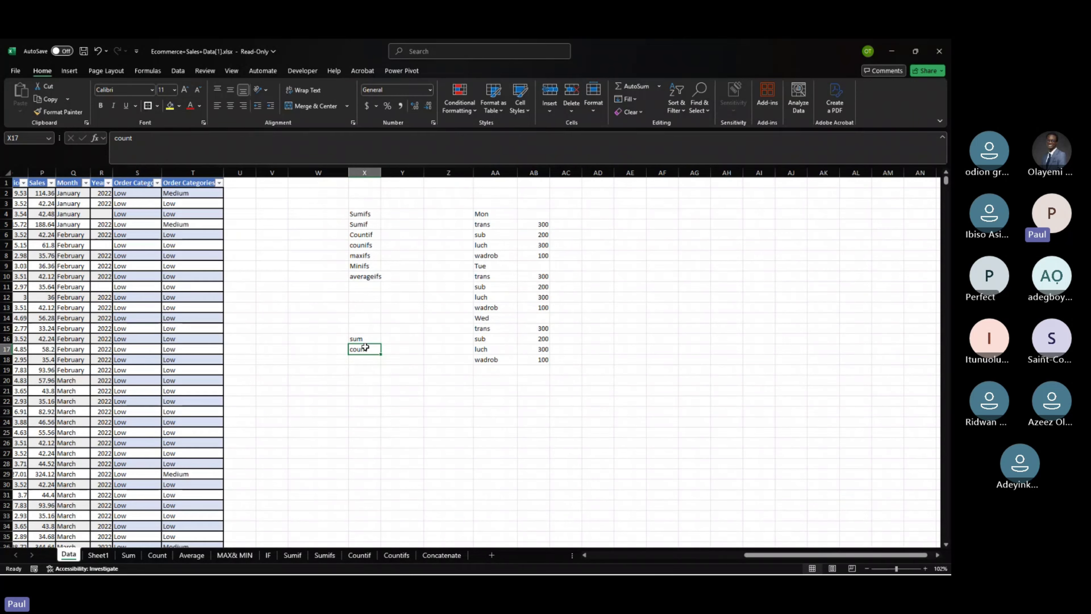
left_click(358, 339)
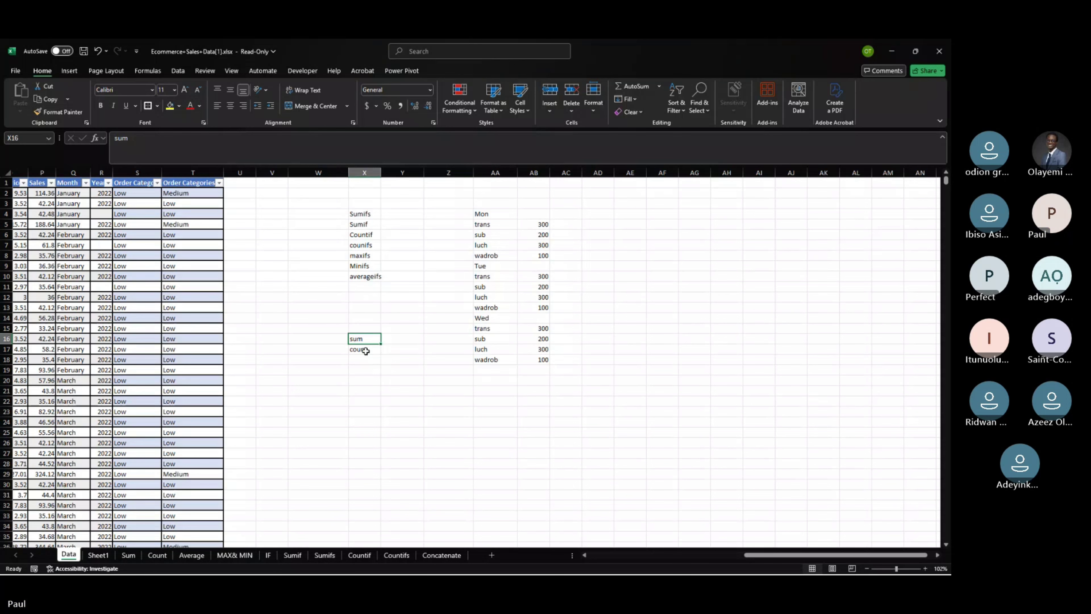
left_click(366, 351)
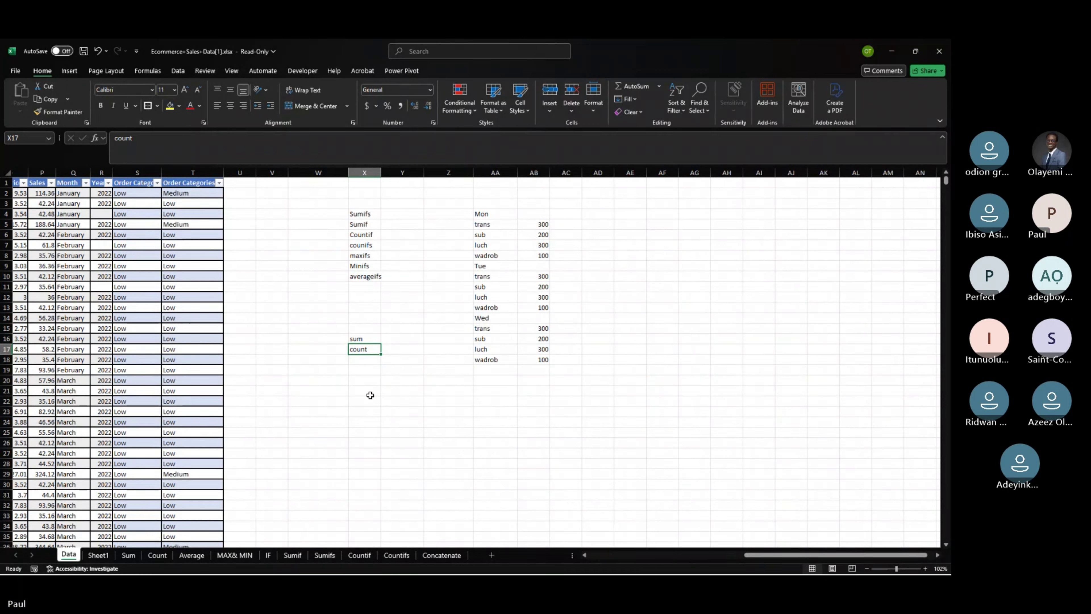
left_click(370, 337)
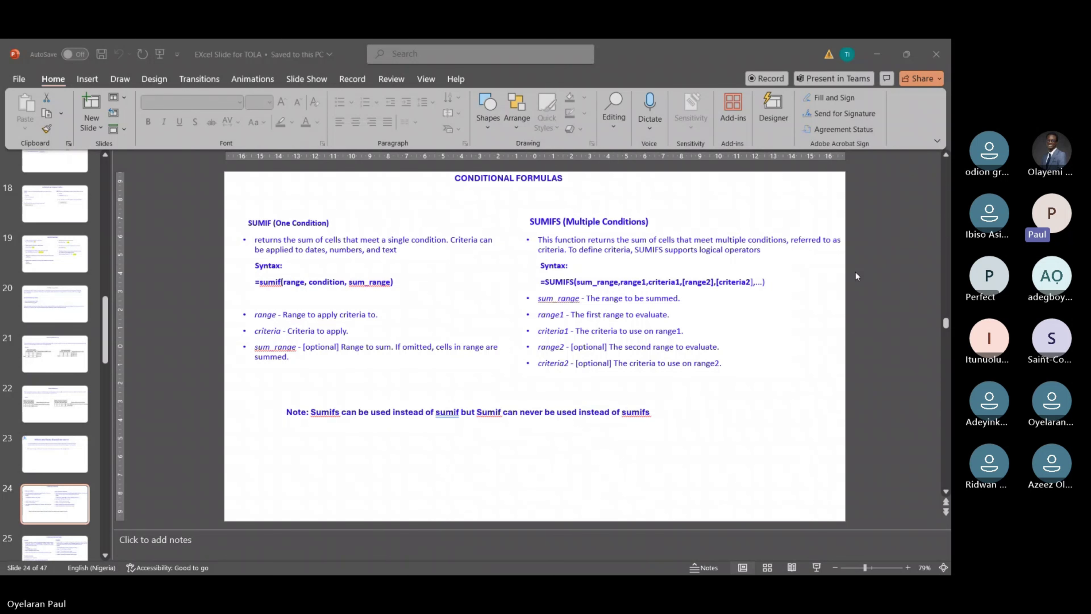
key("XF86AudioMute")
key("alt+Tab")
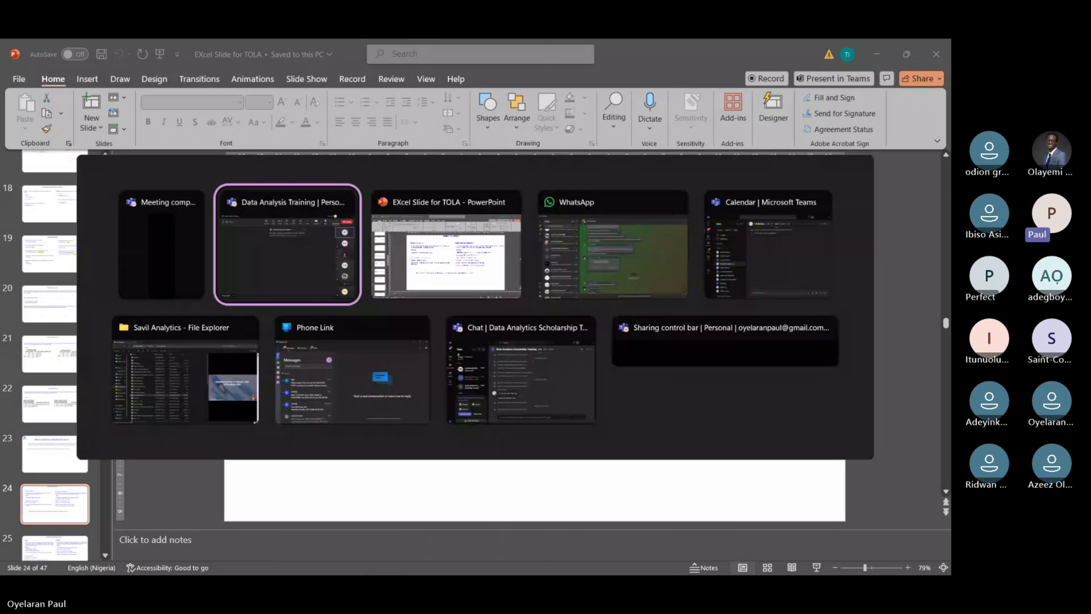
key("Tab")
key("Tab")
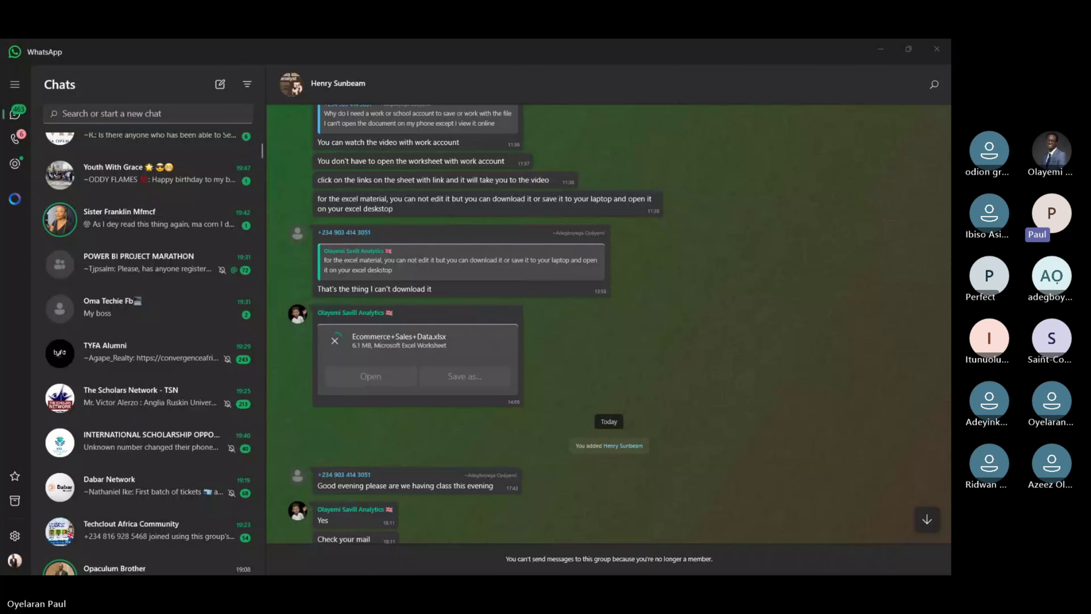
key("alt+Tab")
key("Tab")
key("Tab")
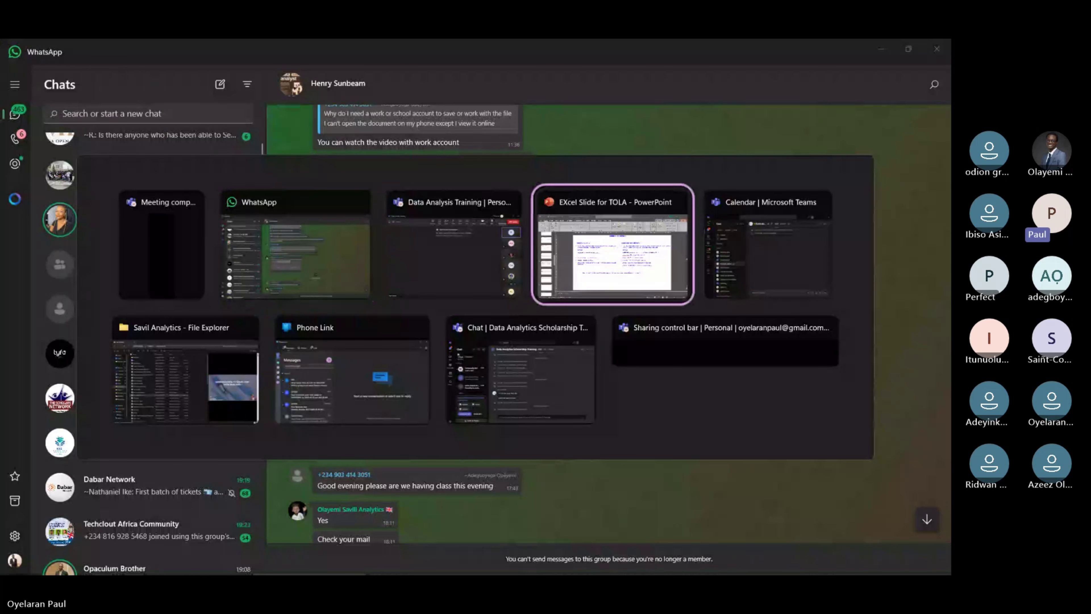
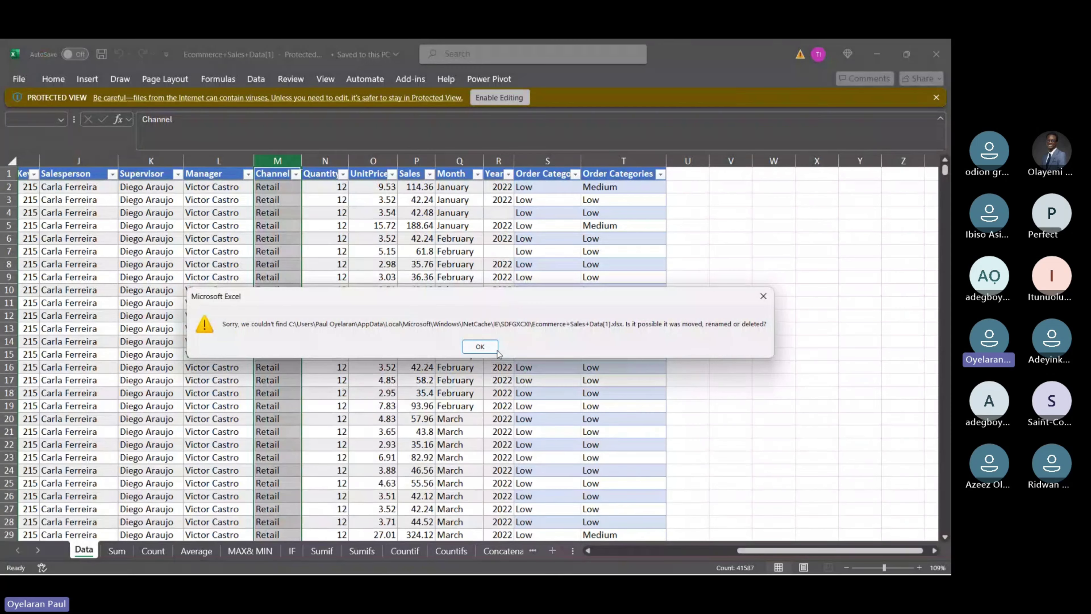
Try to enable editing of the protected Ecommerce+Sales+Data[1] workbook, dismissing the error message.
left_click(496, 349)
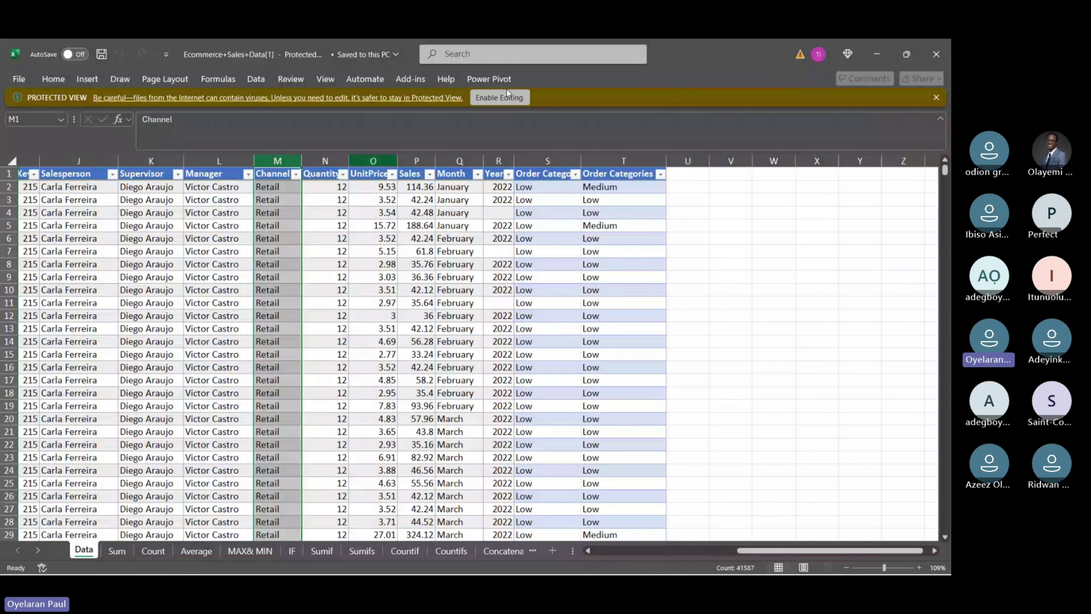
left_click(508, 105)
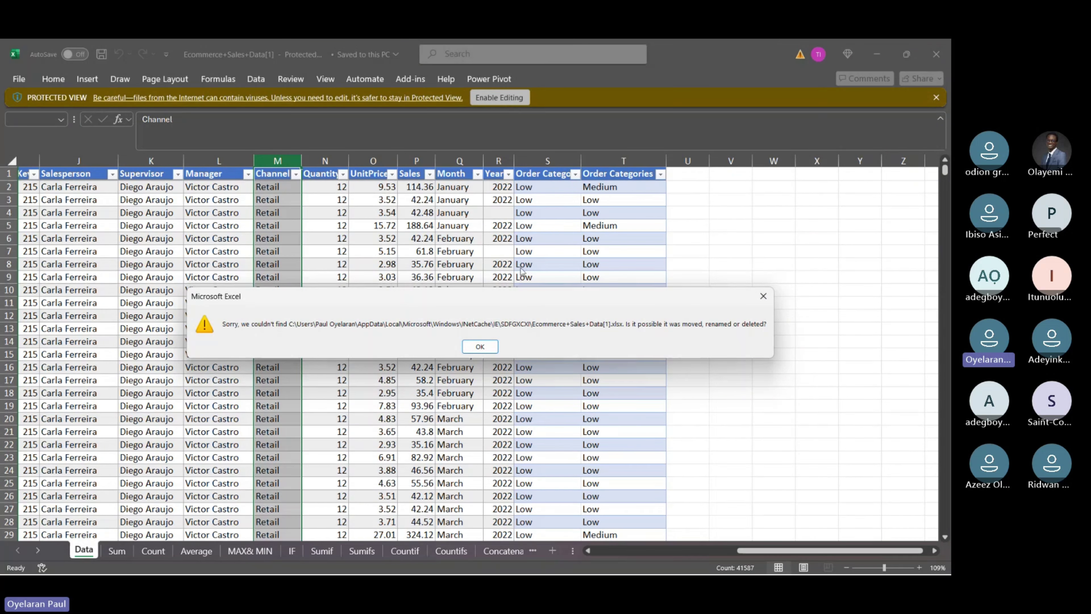
left_click(480, 347)
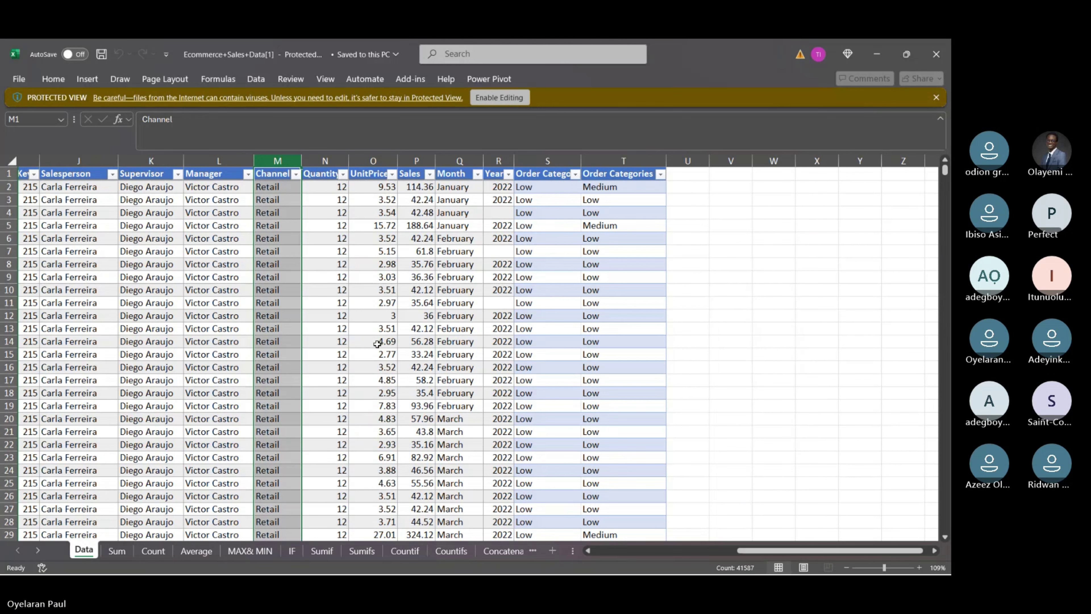
Copy the data rows of the sales table on the Data sheet and paste them at A1 in a new blank workbook.
left_click(371, 342)
key("ctrl+a")
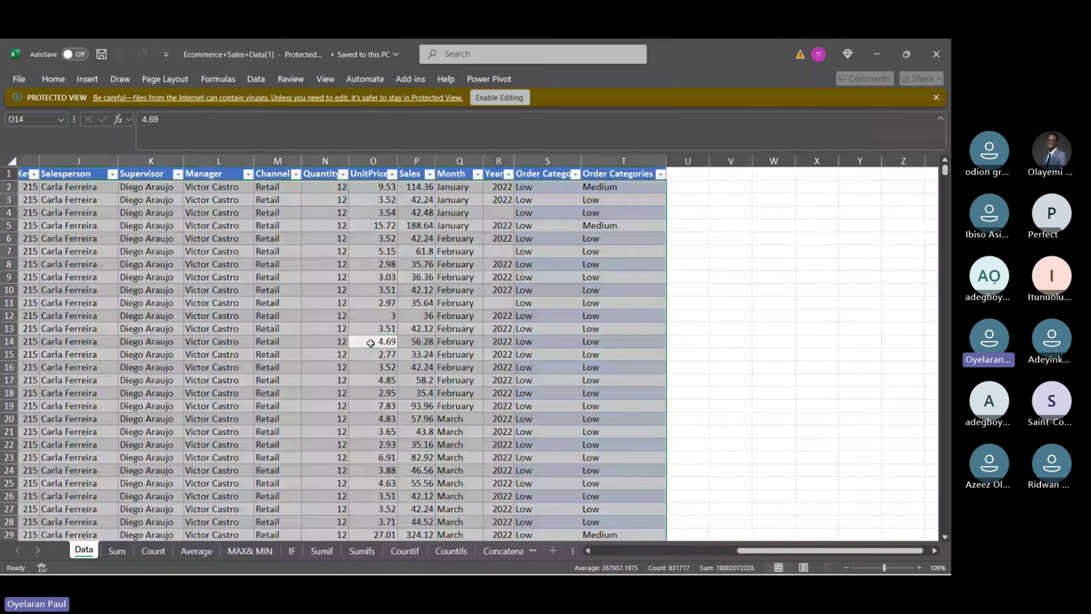
key("ctrl+c")
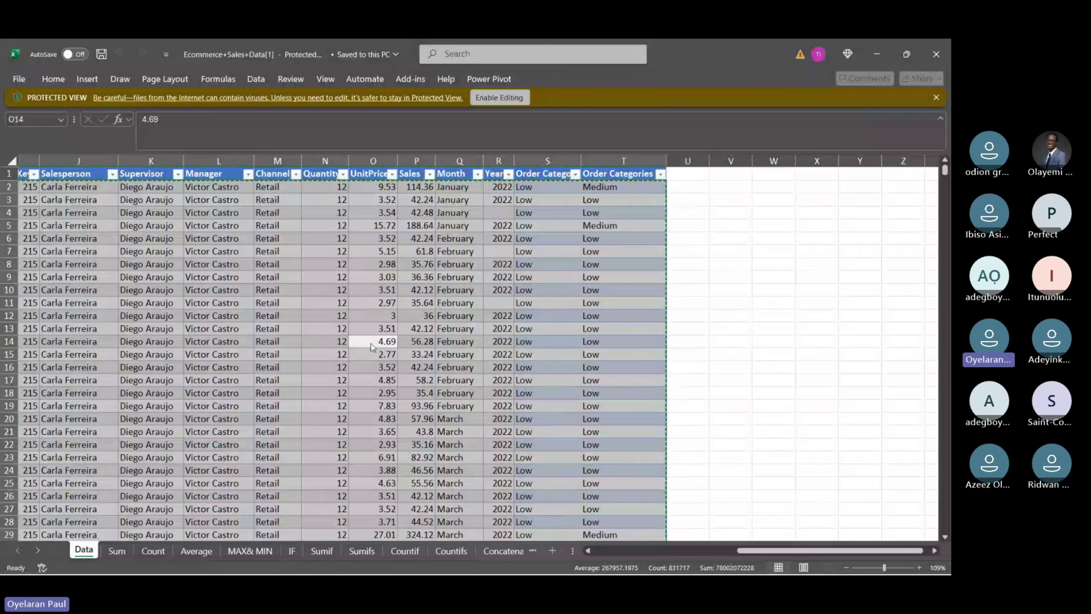
left_click(355, 277)
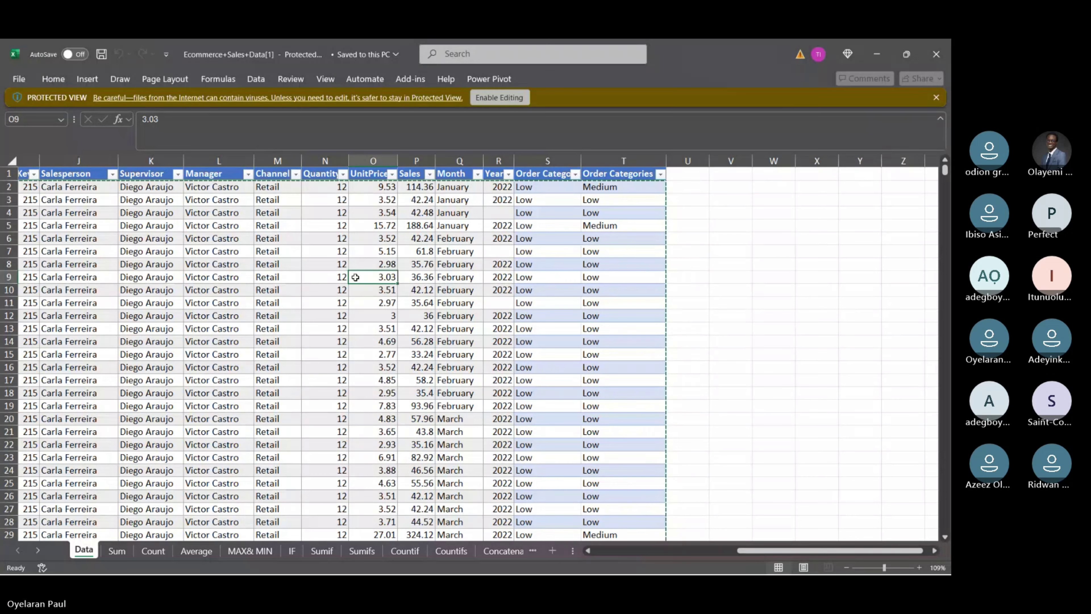
left_click(300, 251)
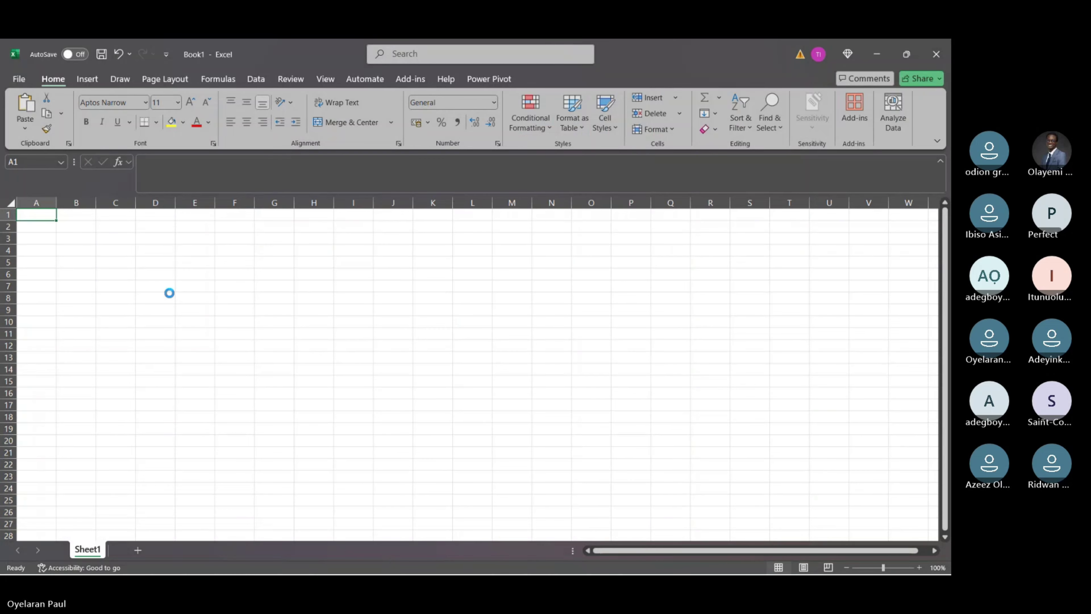
key("ctrl+v")
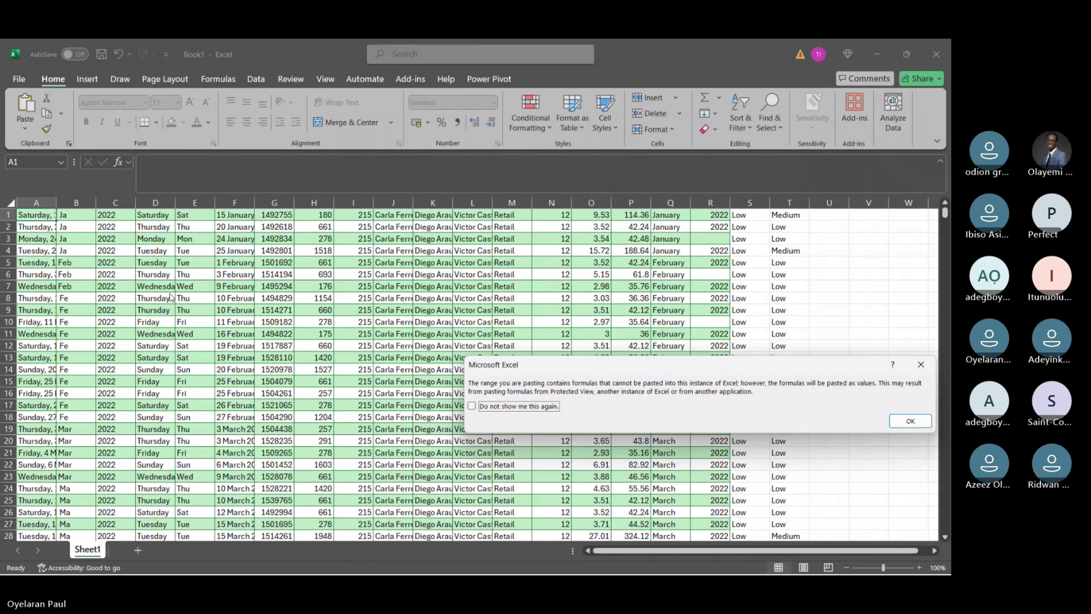
left_click(913, 373)
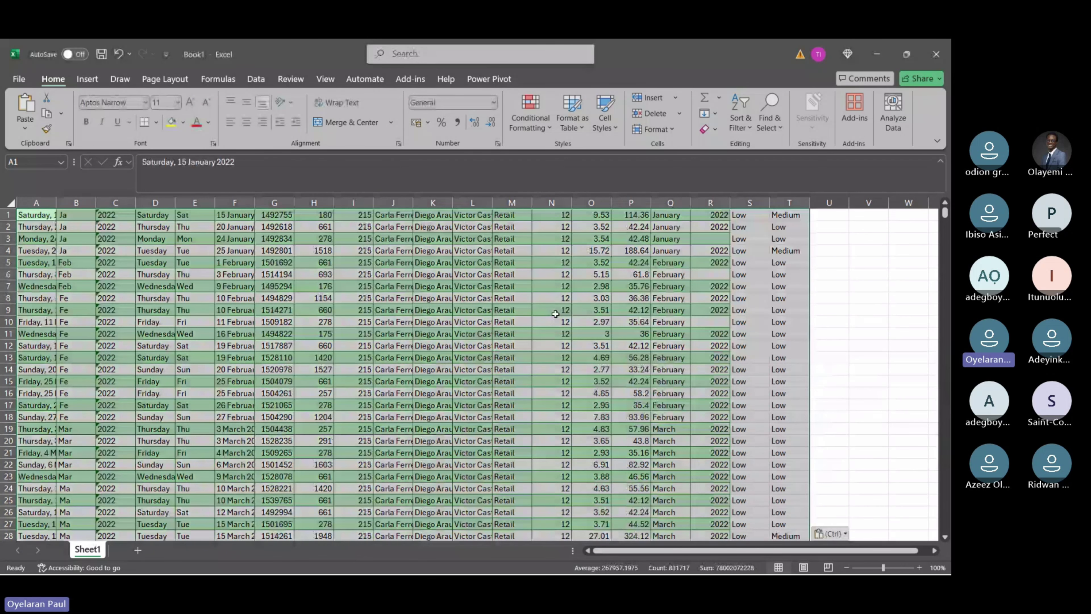
left_click(555, 314)
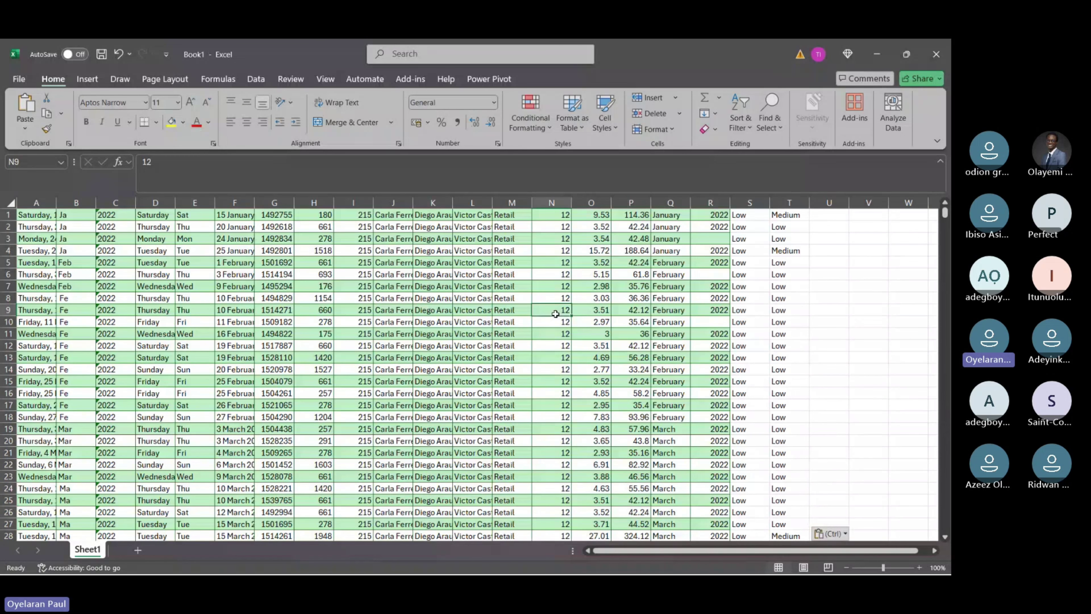
scroll(634, 267, "right", 3)
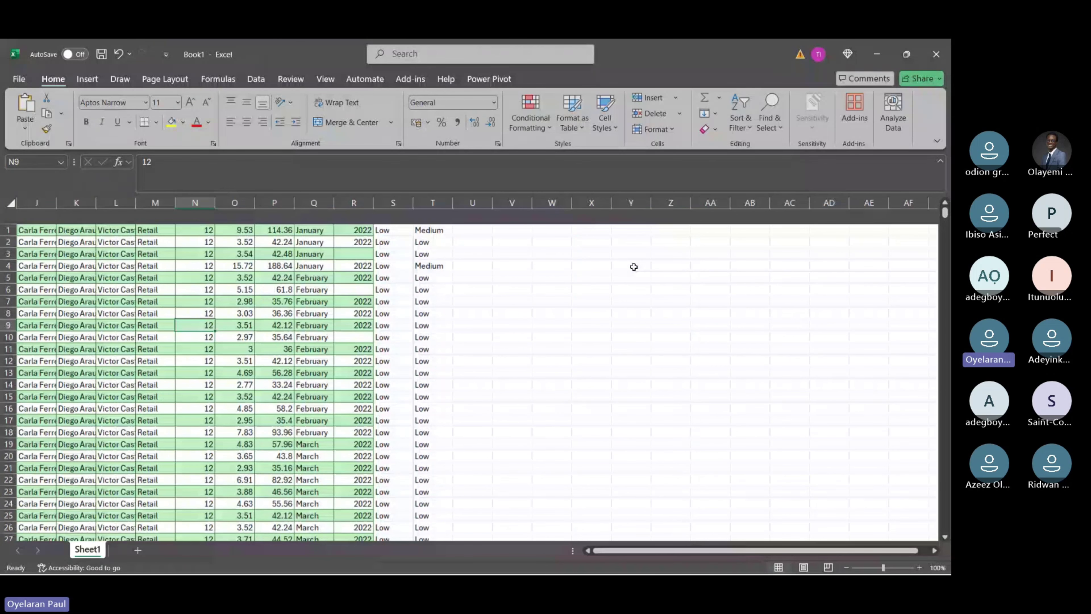
scroll(634, 267, "left", 3)
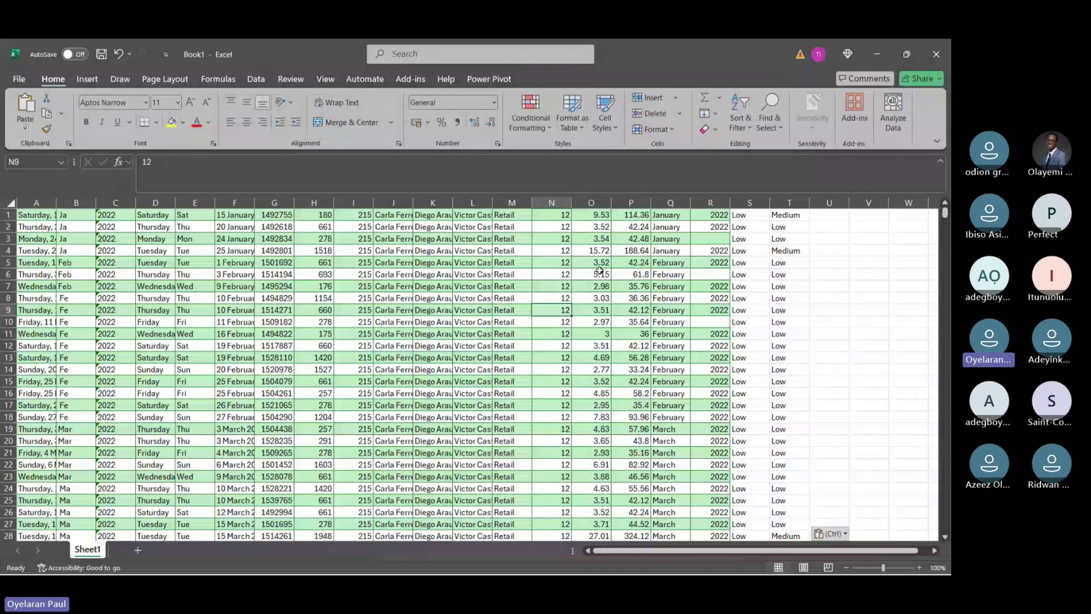
key("alt+Tab")
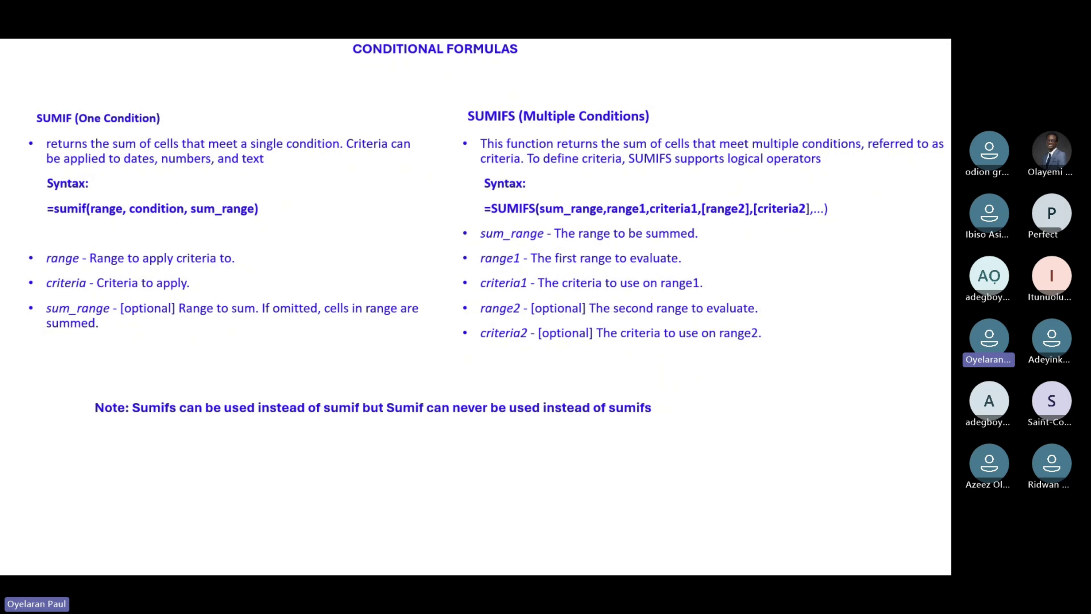
key("alt+Tab")
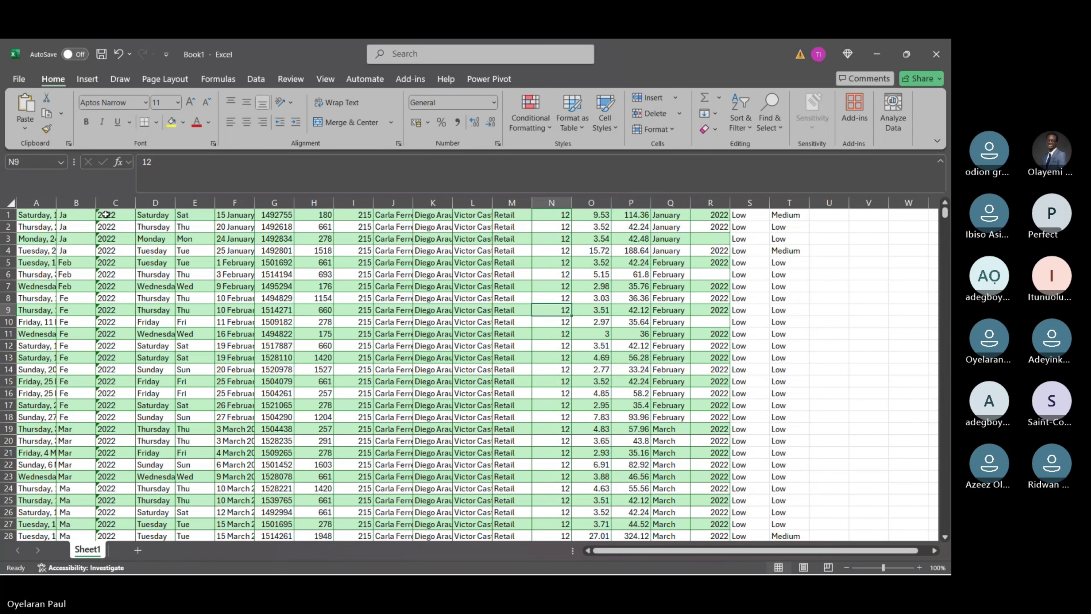
left_click(434, 296)
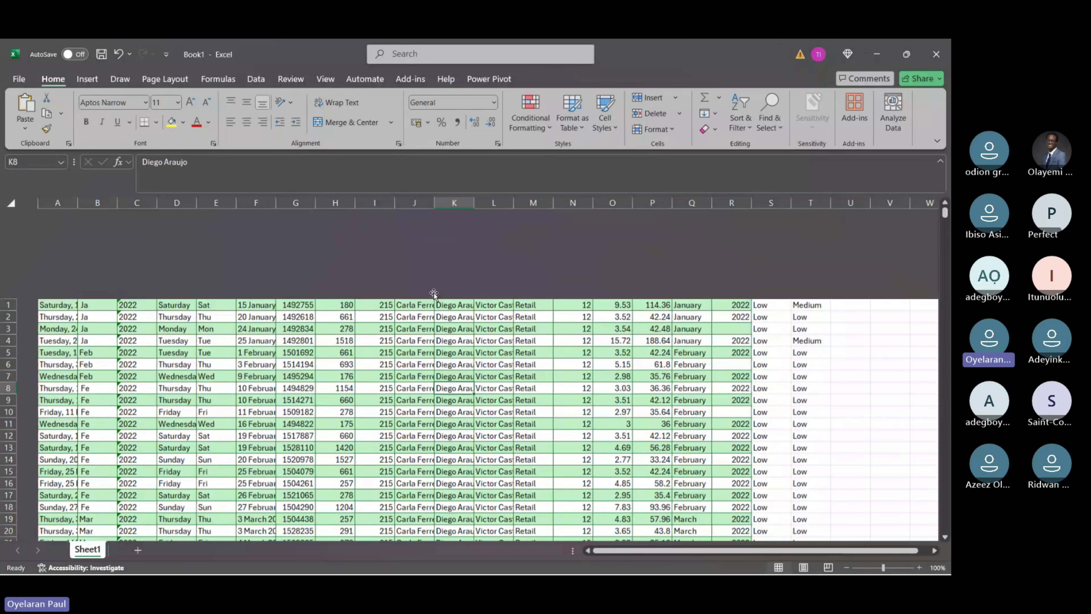
Switch to the Ecommerce+Sales+Data[1] workbook and copy the table's header row, from OrderDate to the second Order Categories column.
right_click(11, 217)
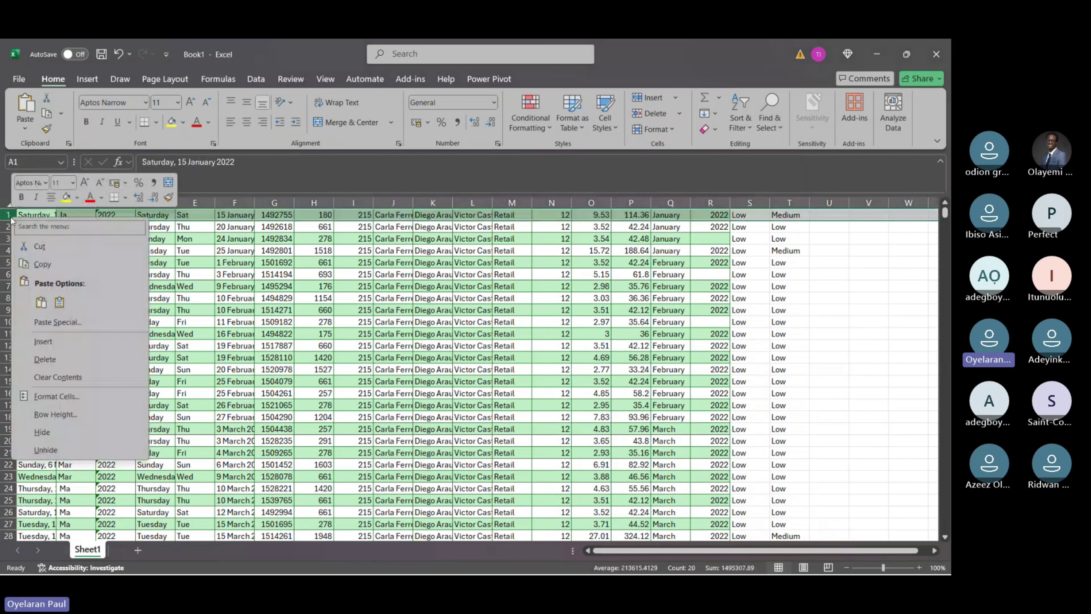
key("alt+Tab")
key("alt+Tab")
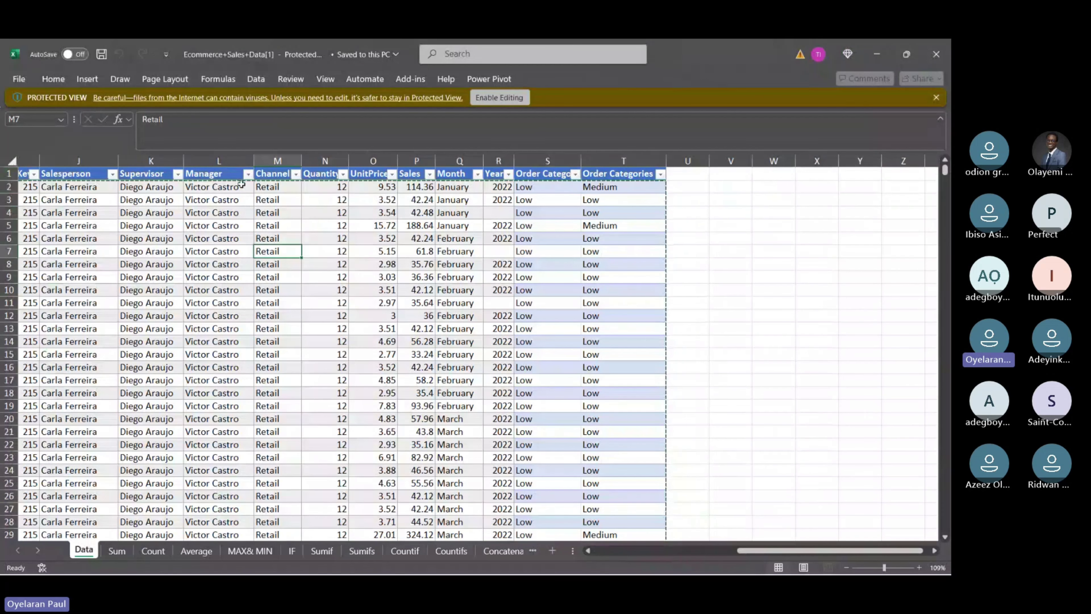
scroll(112, 192, "left", 5)
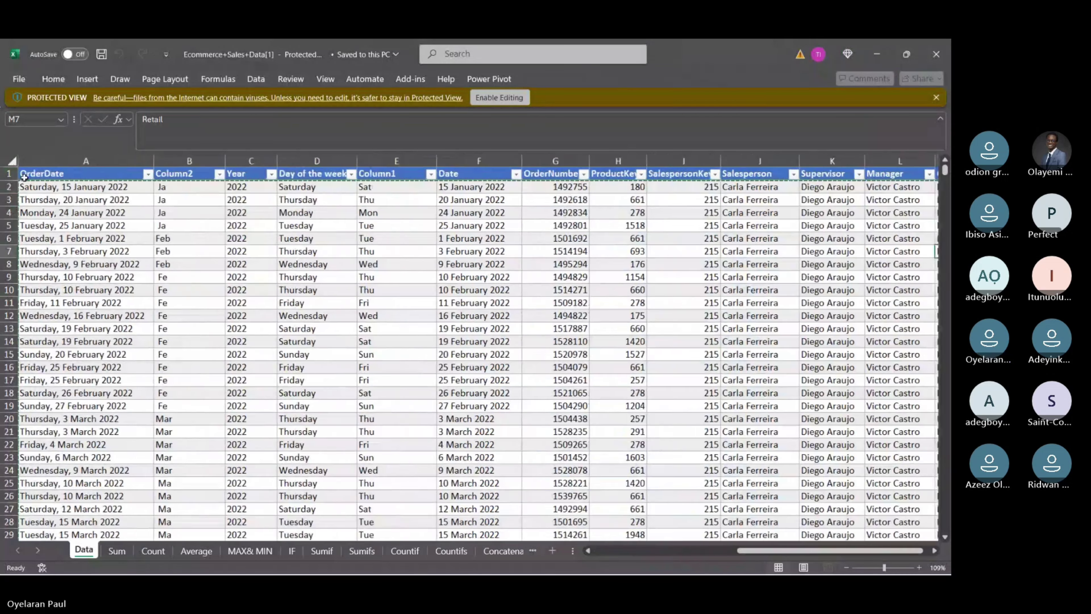
key("ctrl+Home")
key("ctrl+shift+Right")
key("ctrl+c")
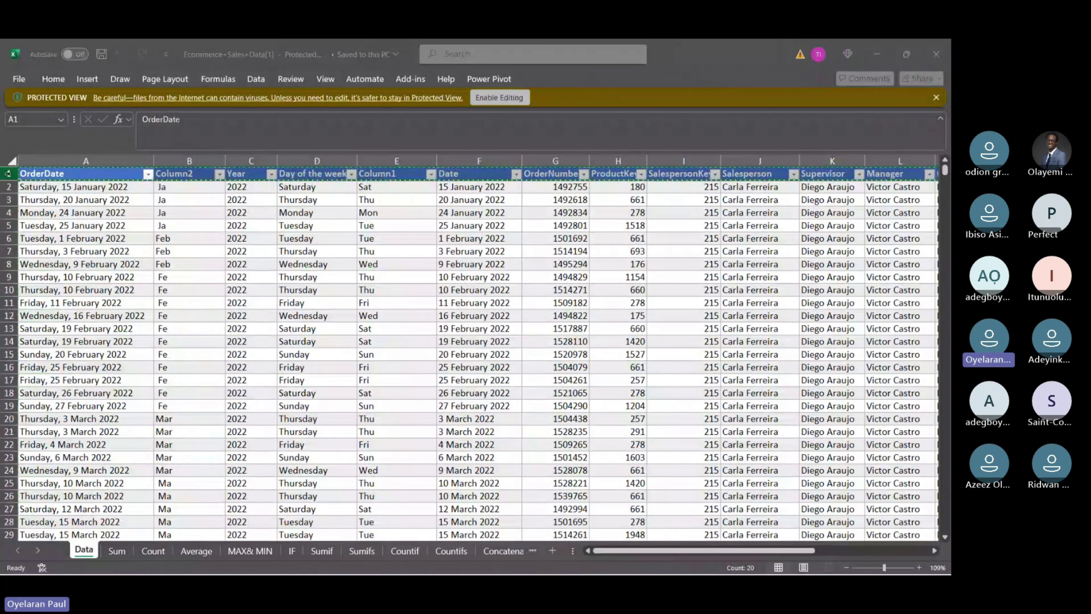
Insert an empty row above the data in Book1 and paste the copied column headers into it from A1.
key("alt+Tab")
key("shift+space")
key("ctrl+shift+plus")
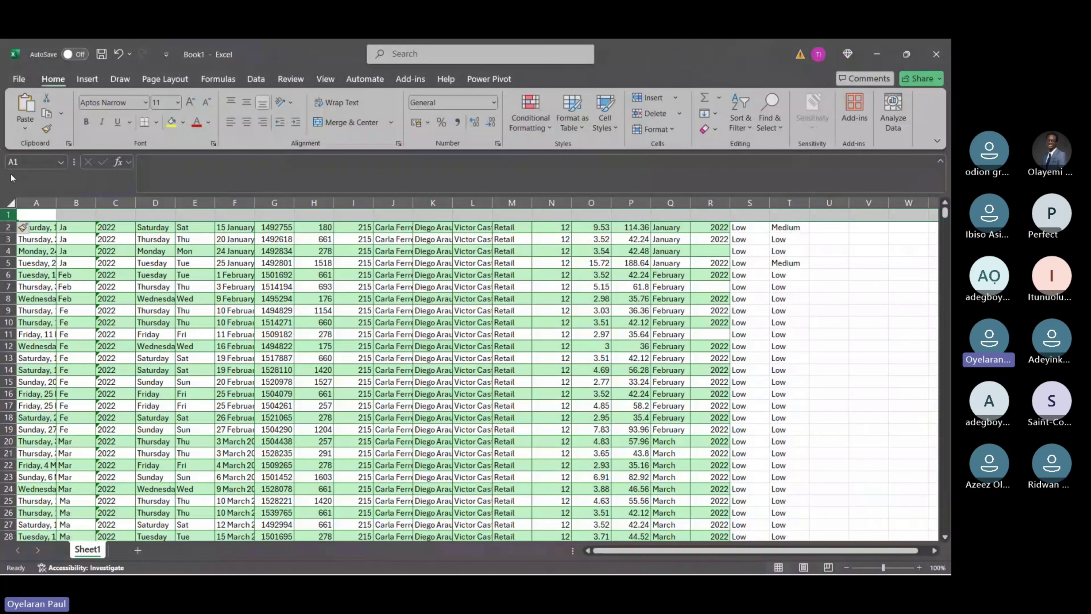
key("ctrl+v")
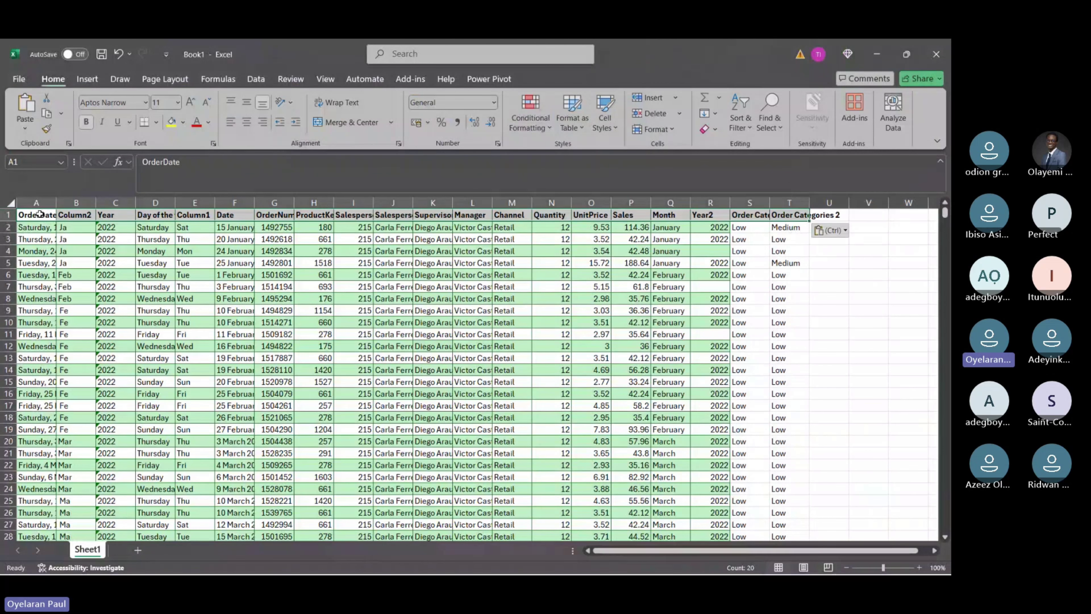
Examine the entries in the Channel column beside Quantity, and select the whole column M.
left_click(515, 237)
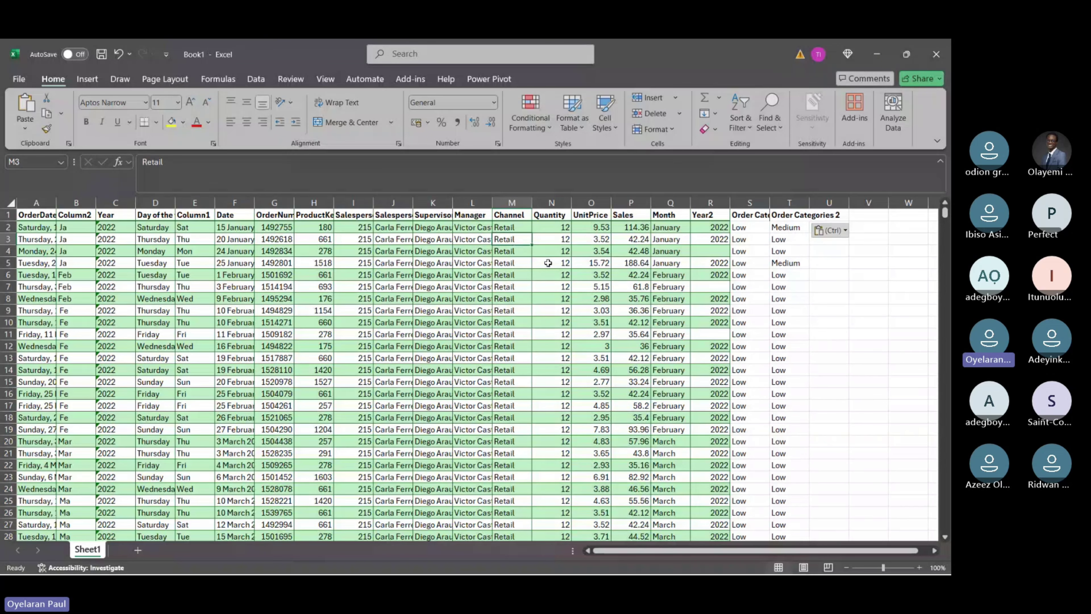
scroll(638, 345, "right", 1)
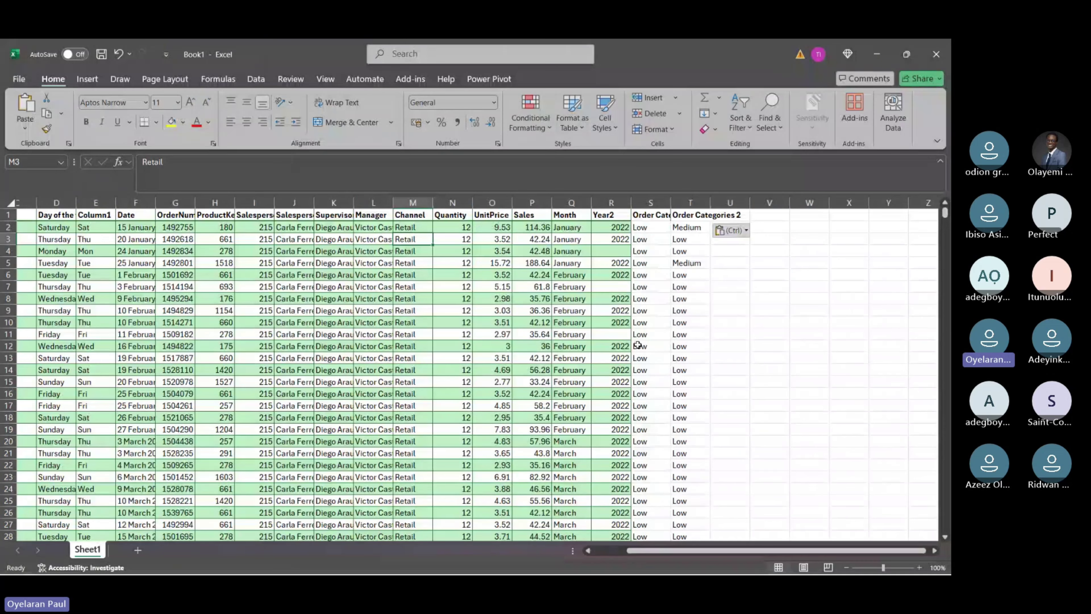
left_click(417, 272)
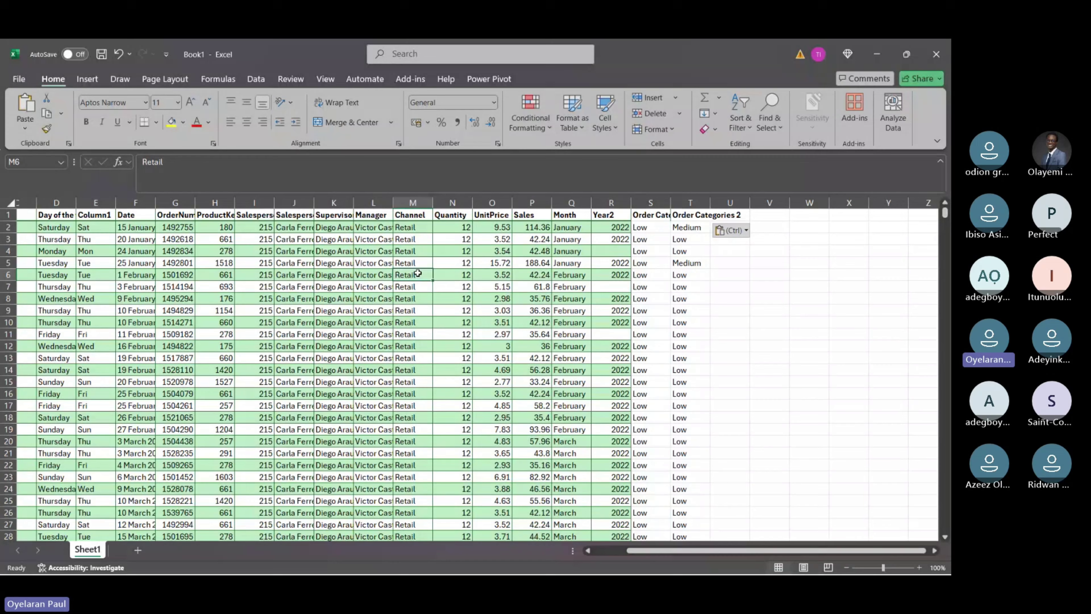
left_click(411, 322)
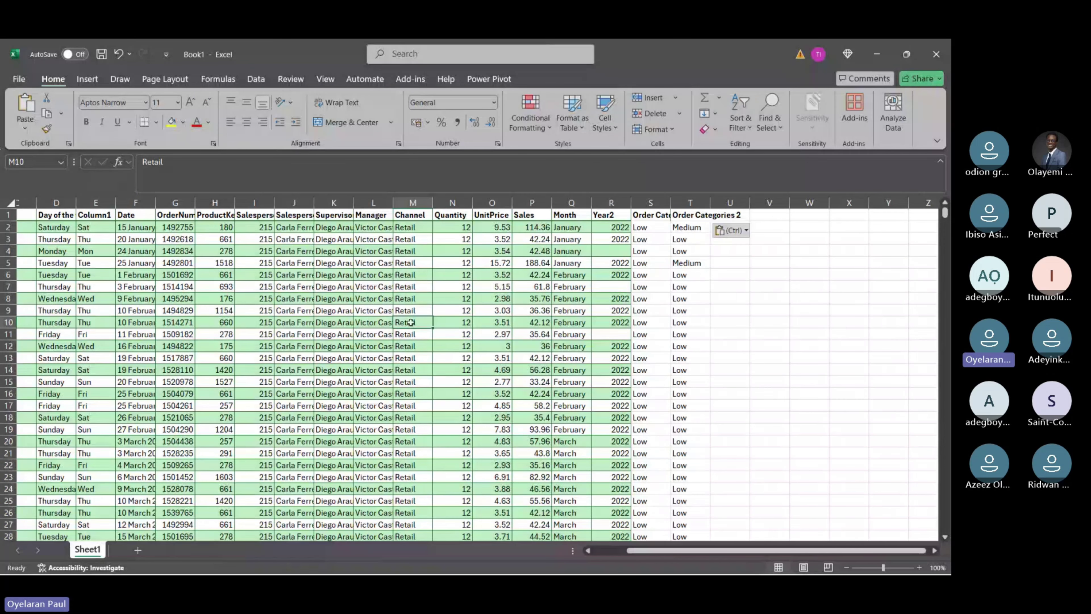
double_click(410, 322)
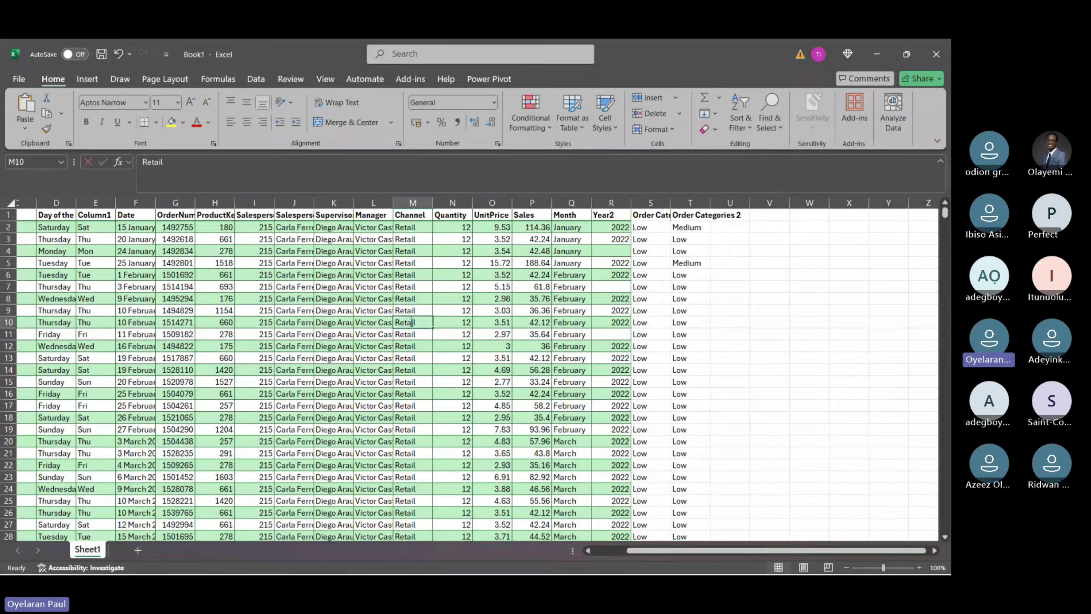
double_click(411, 323)
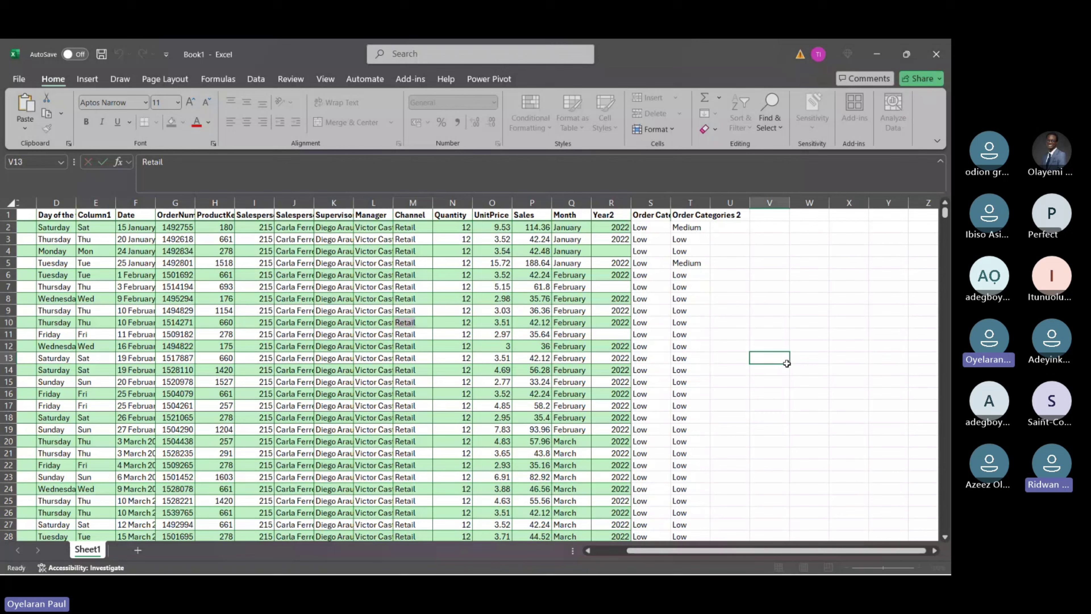
left_click_drag(411, 275, 454, 458)
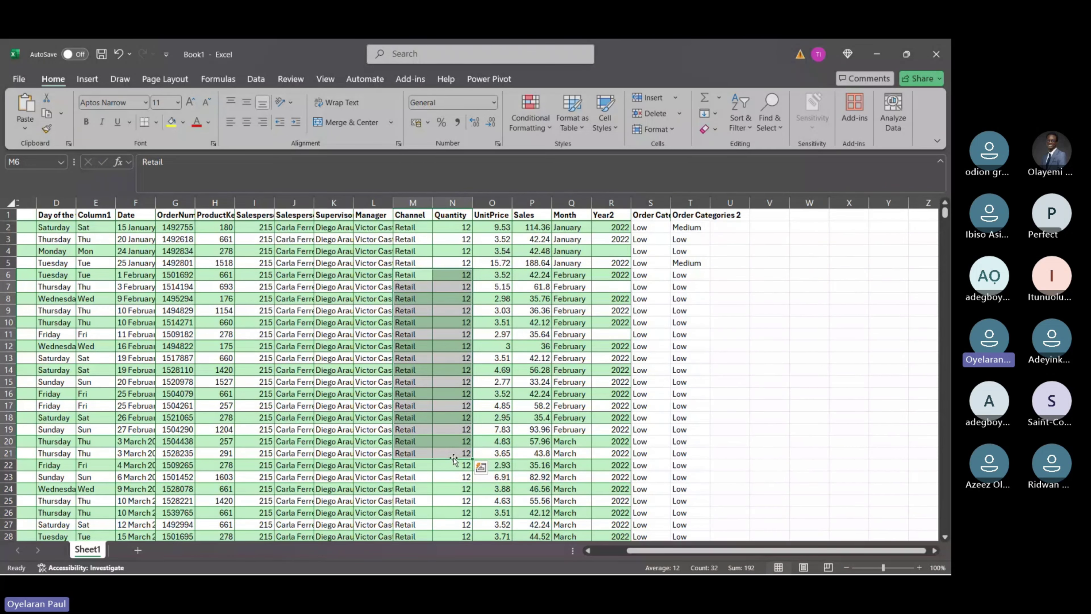
left_click(412, 202)
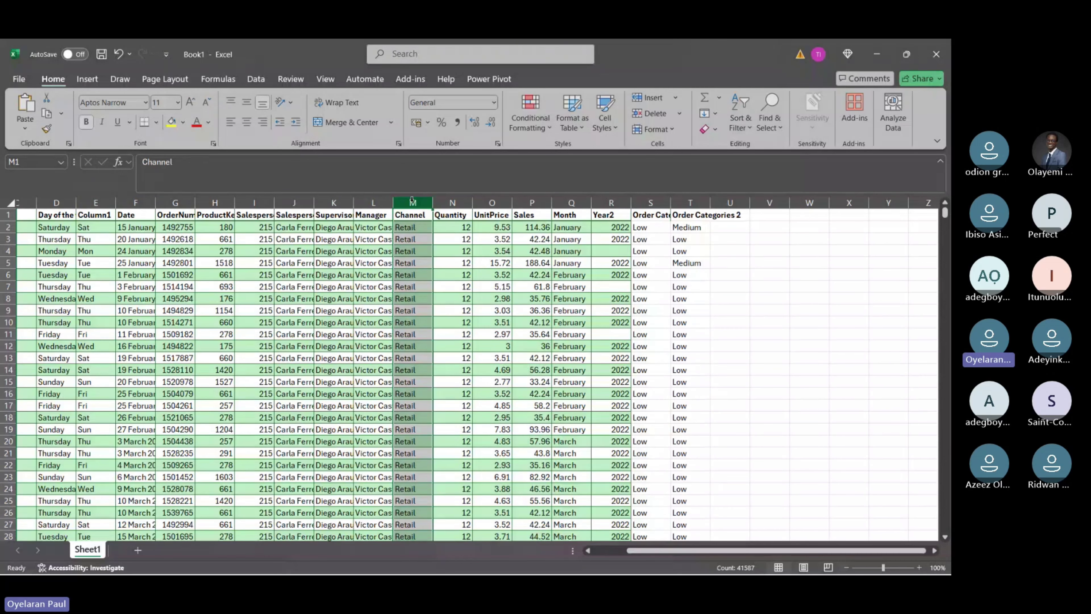
In empty space beyond the sales table, enter the heading Reion in AG4 with north, south and west listed below it.
scroll(463, 336, "right", 6)
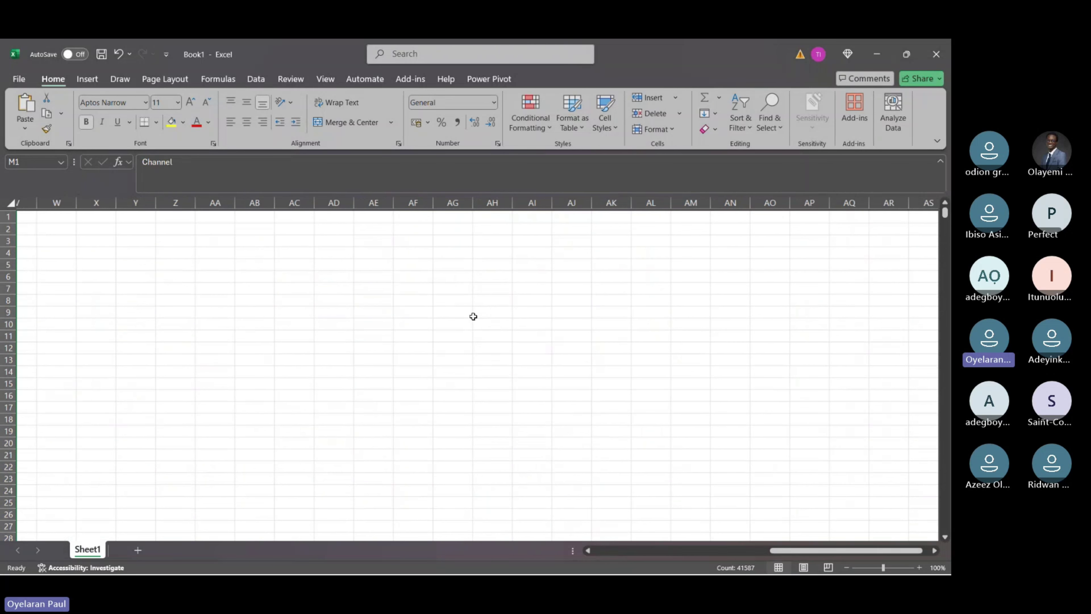
left_click(438, 254)
type("Reion")
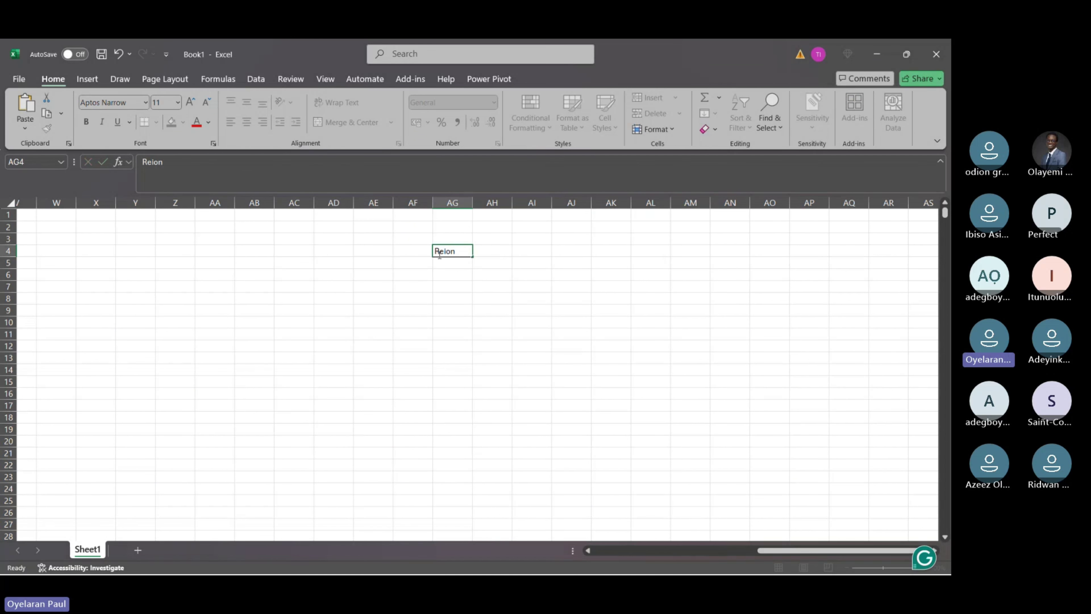
key("Return")
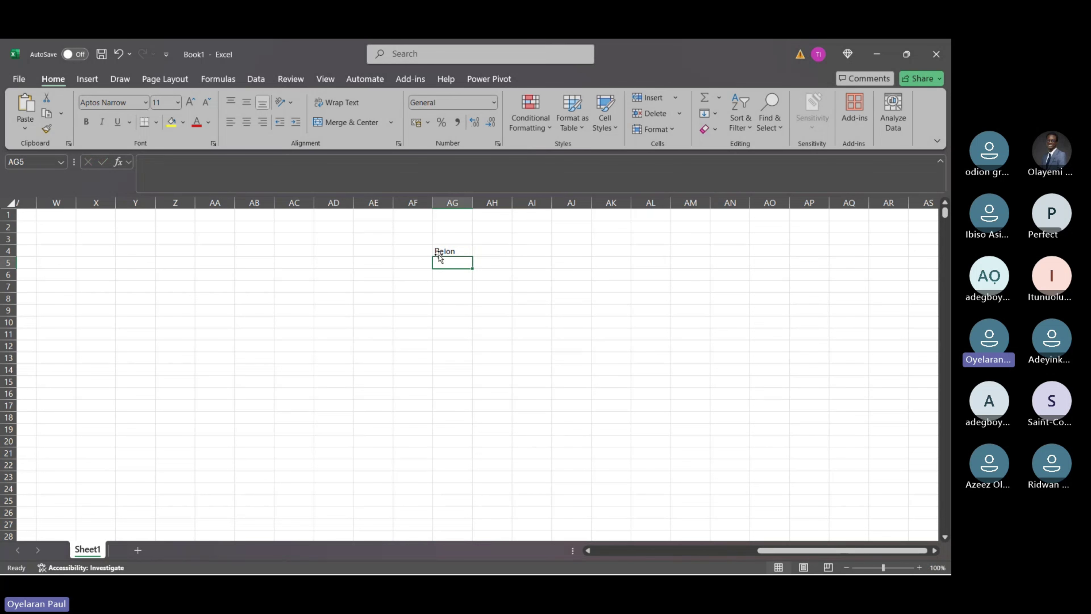
type("north")
key("Return")
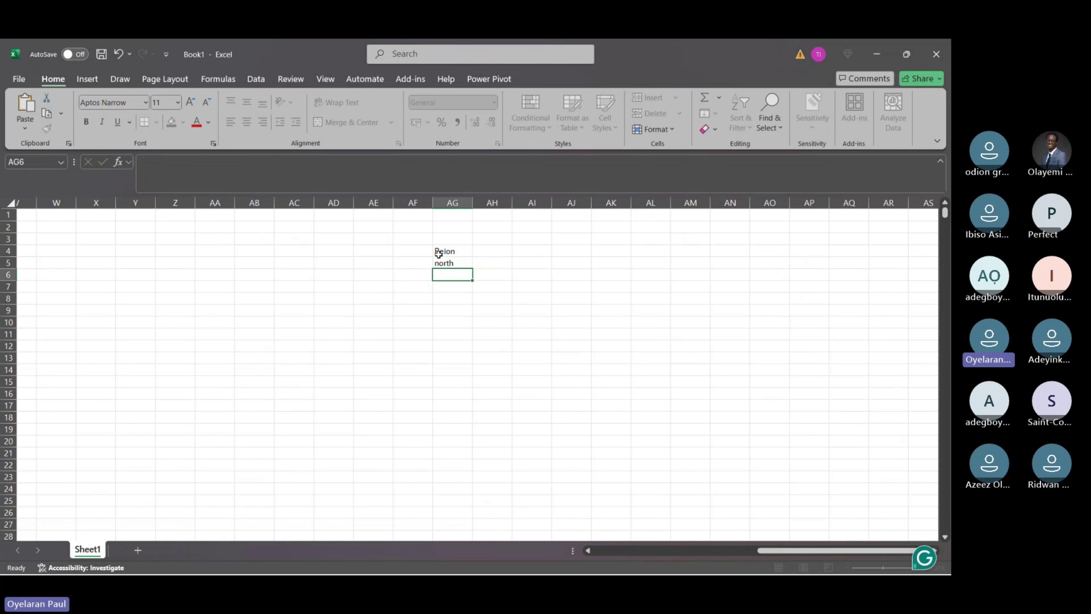
type("south")
key("Return")
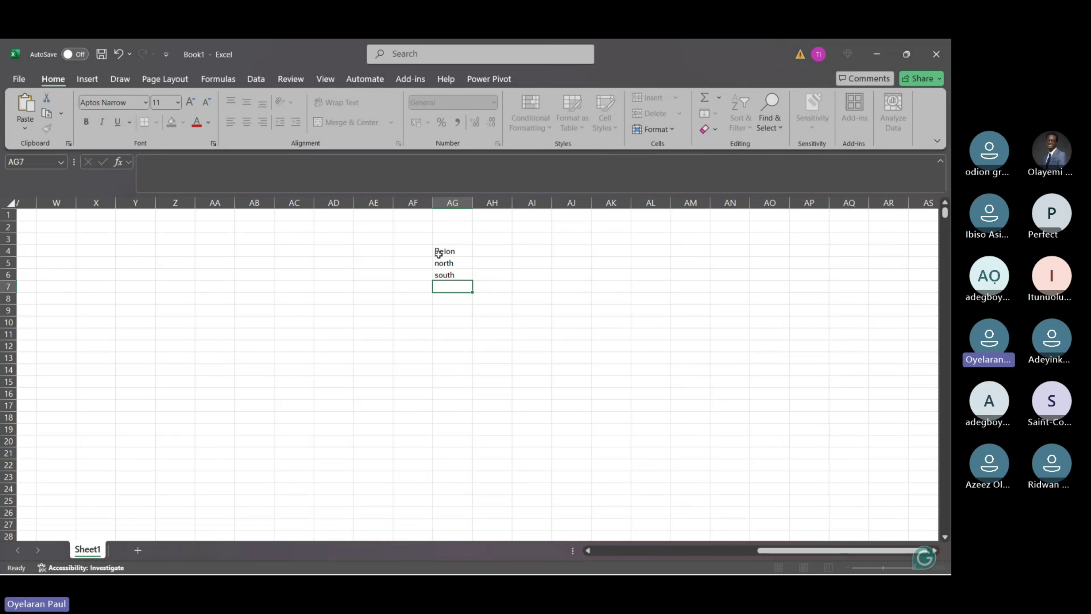
type("wes")
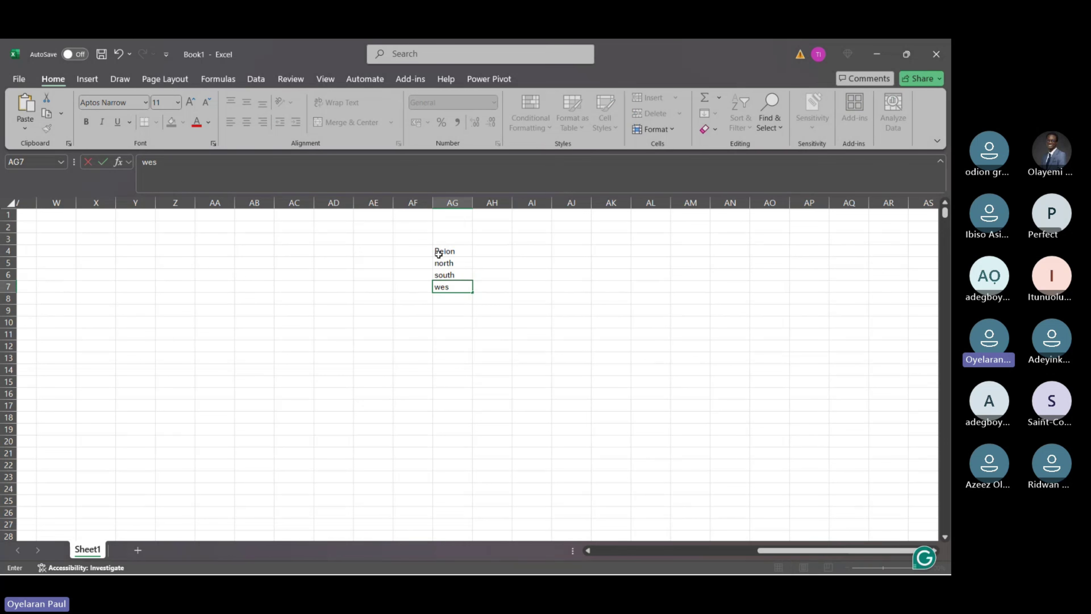
type("t")
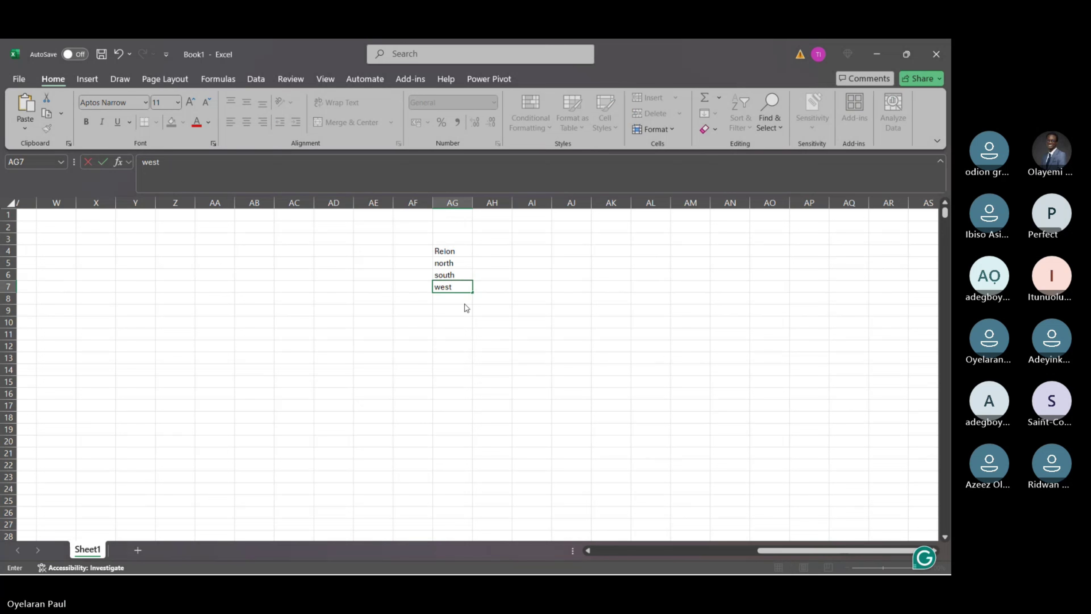
left_click(449, 253)
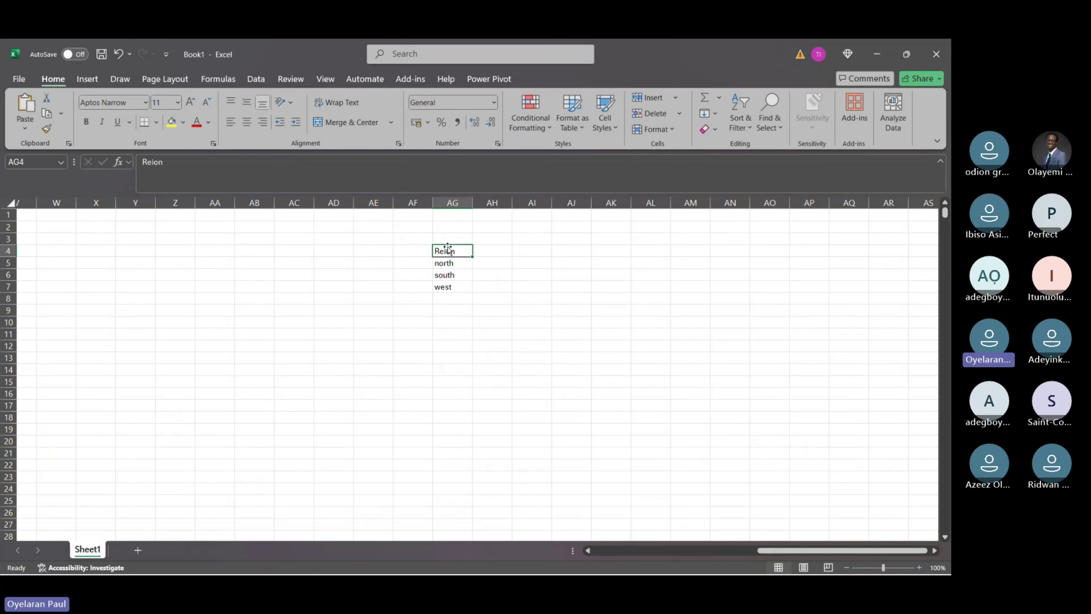
left_click(444, 266)
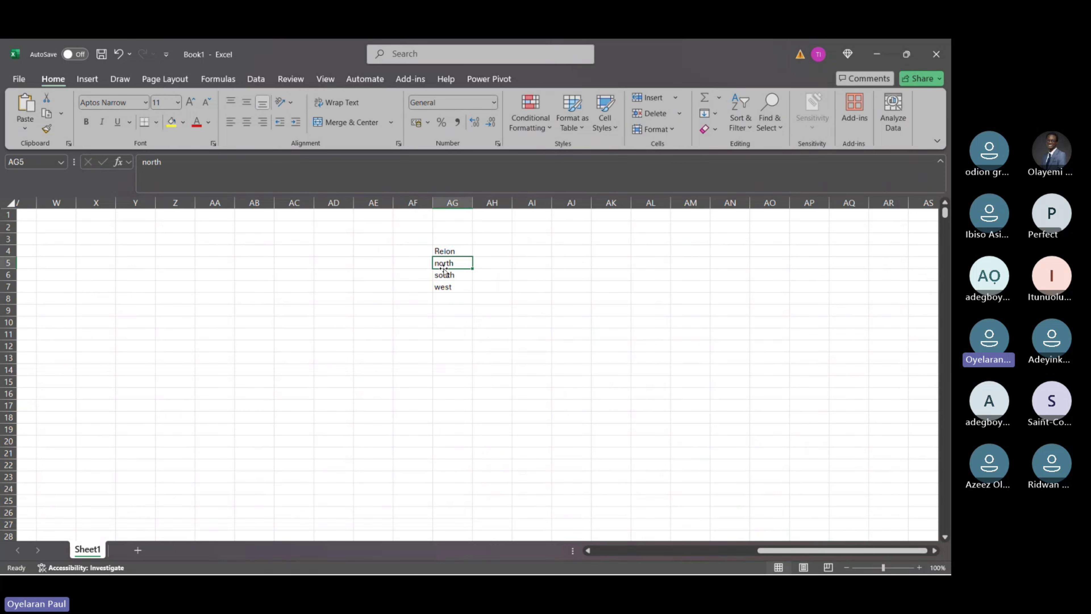
left_click(450, 252)
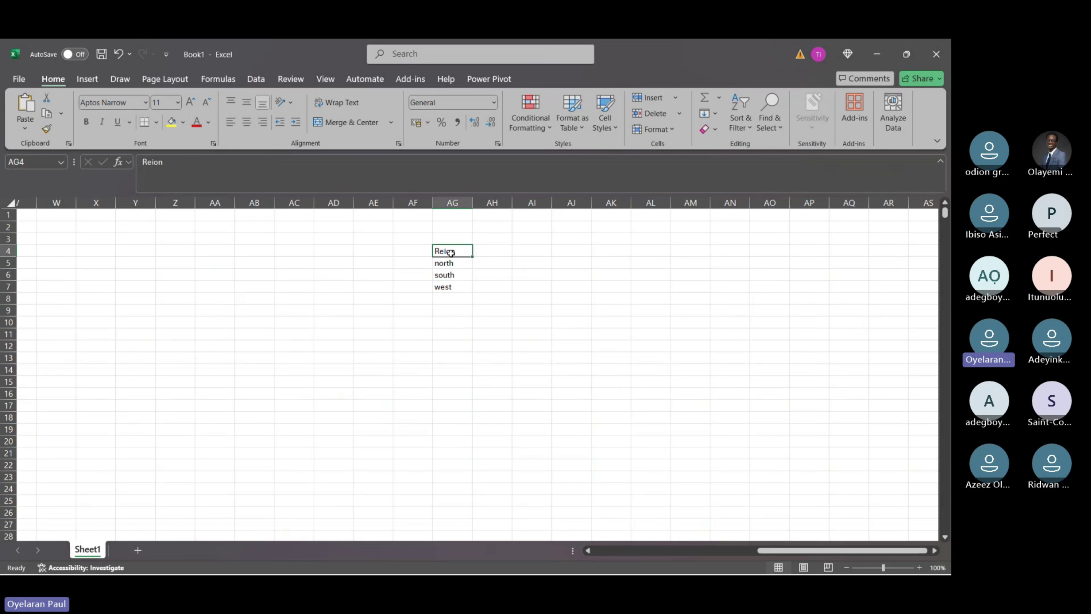
Review the sales table's columns from OrderDate to Order Categories 2, and select the Channel entry in row 5.
scroll(450, 253, "left", 2)
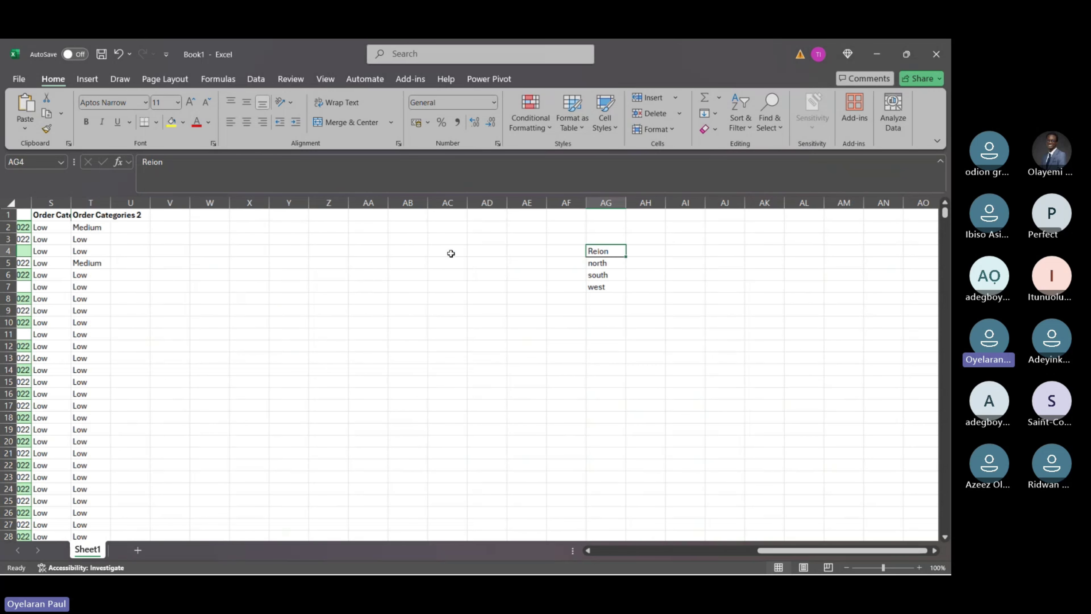
scroll(450, 254, "left", 5)
scroll(451, 254, "left", 2)
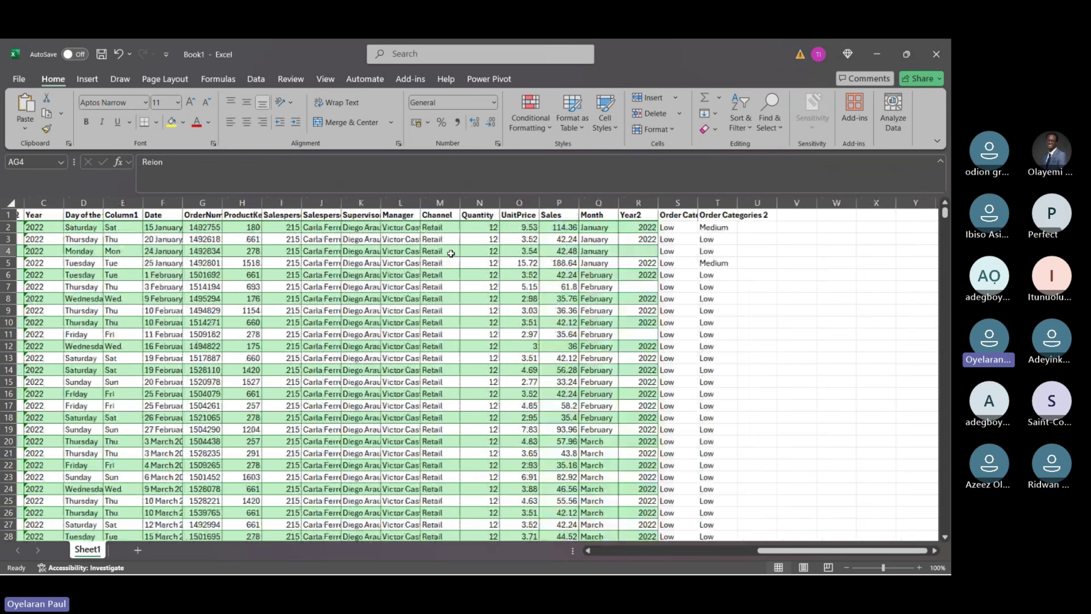
scroll(451, 253, "left", 1)
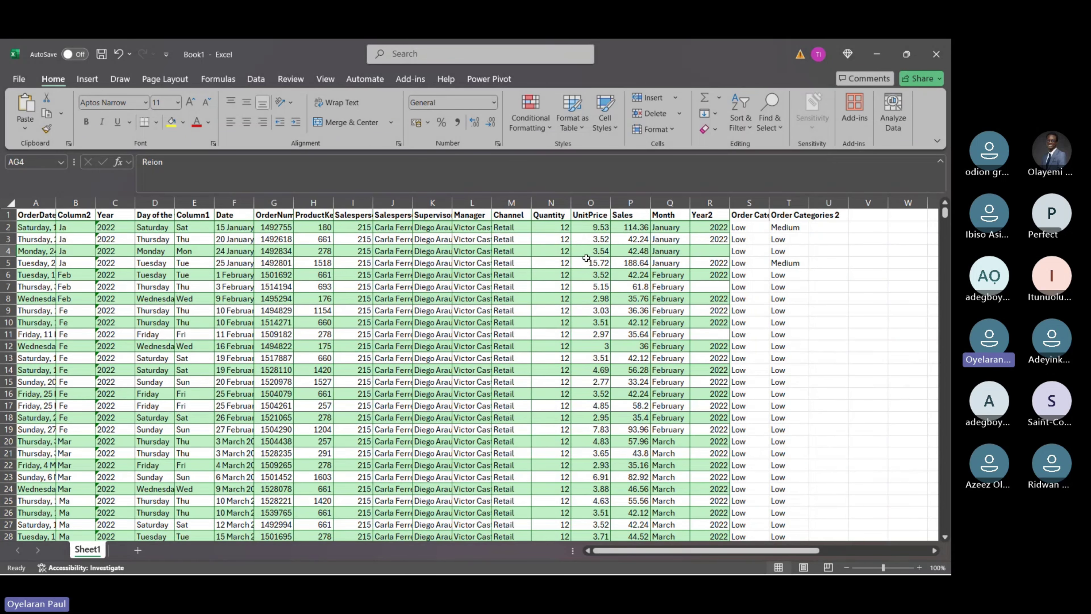
scroll(430, 436, "right", 3)
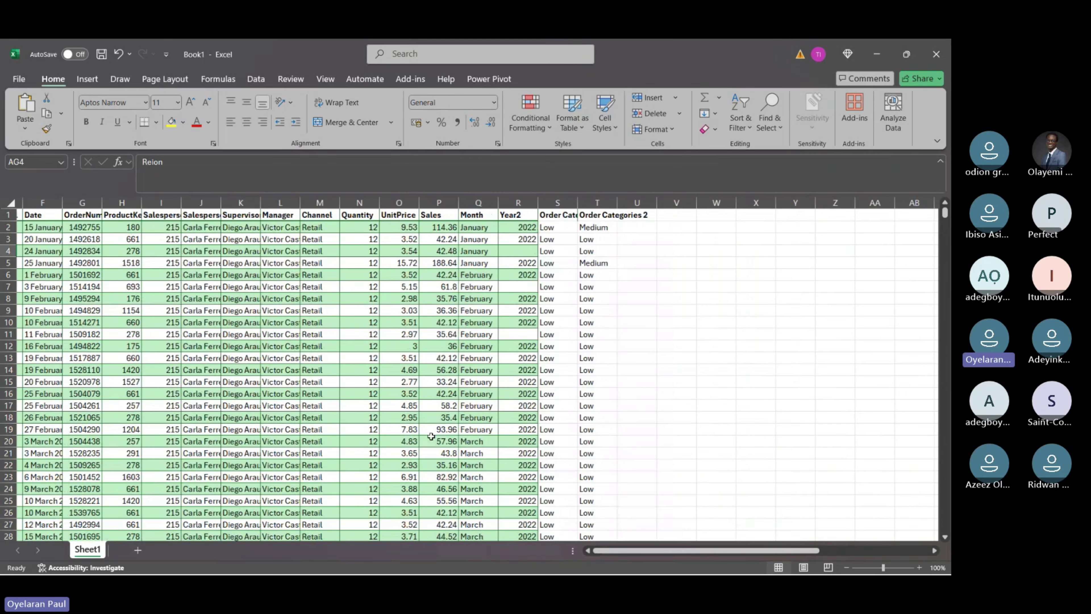
scroll(431, 436, "right", 1)
key("alt+Tab")
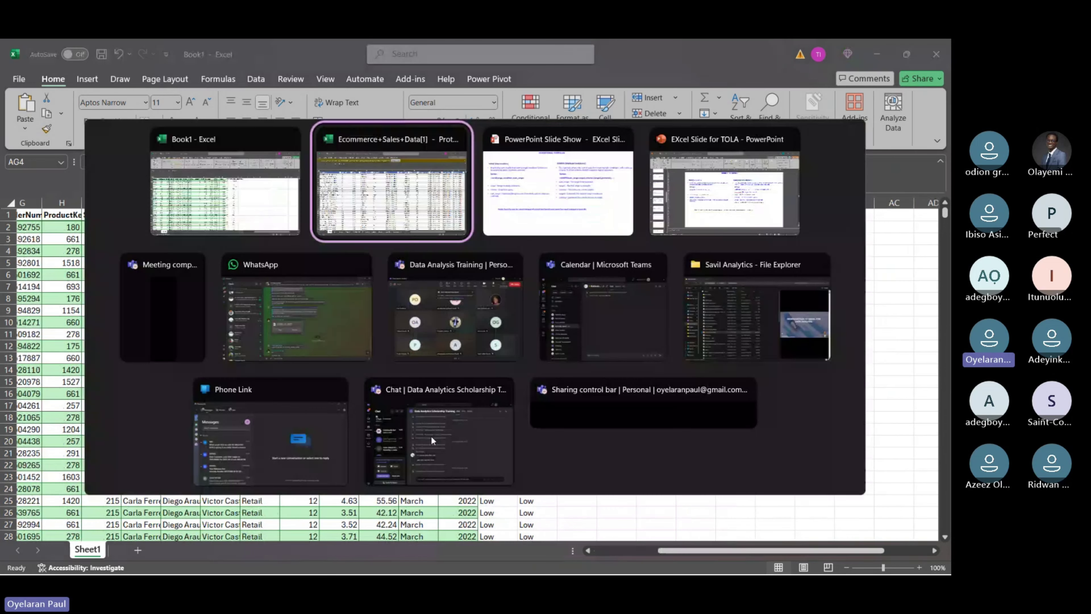
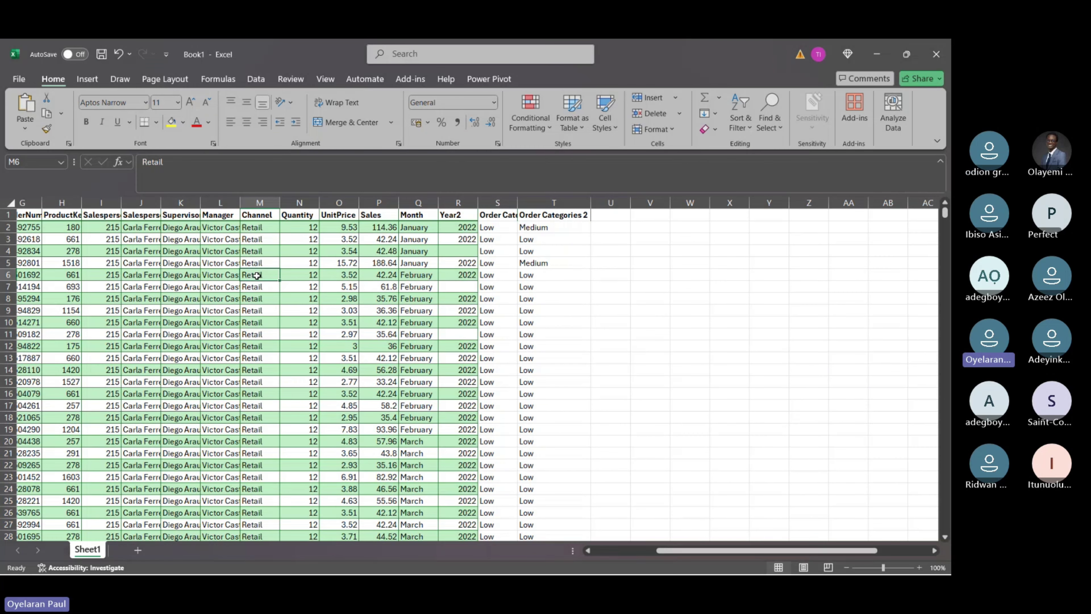
left_click(258, 261)
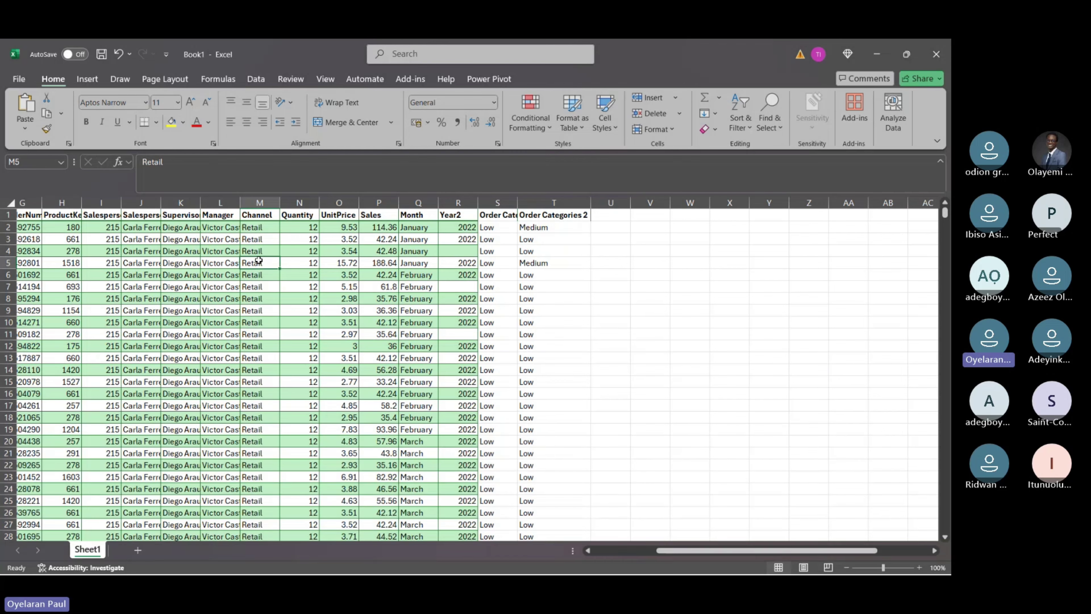
Enter 1.5% in cell V8 beside the sales data.
left_click(644, 302)
type("1")
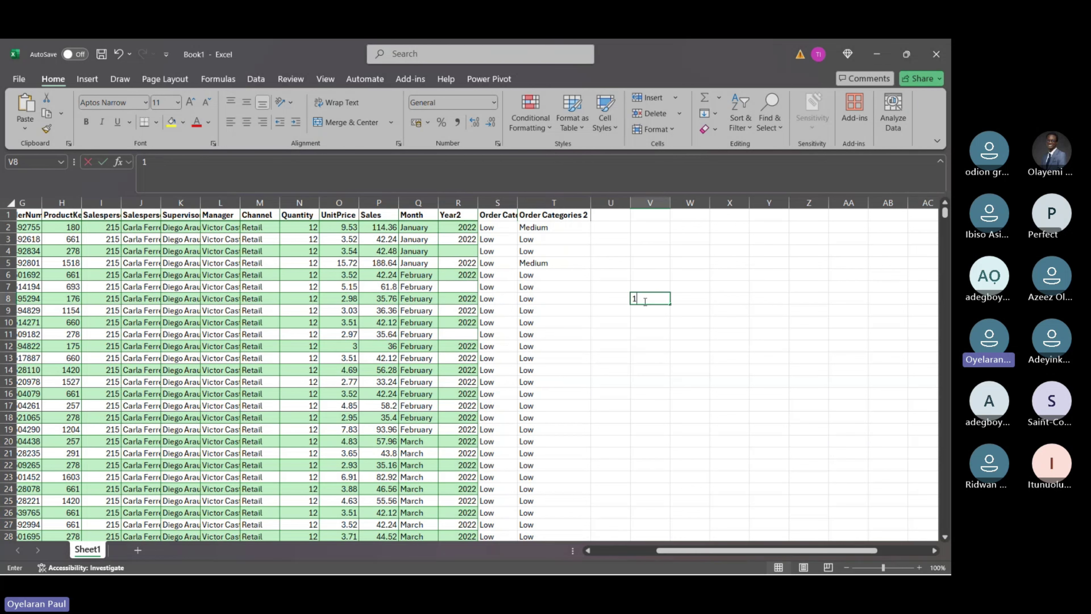
type(".5")
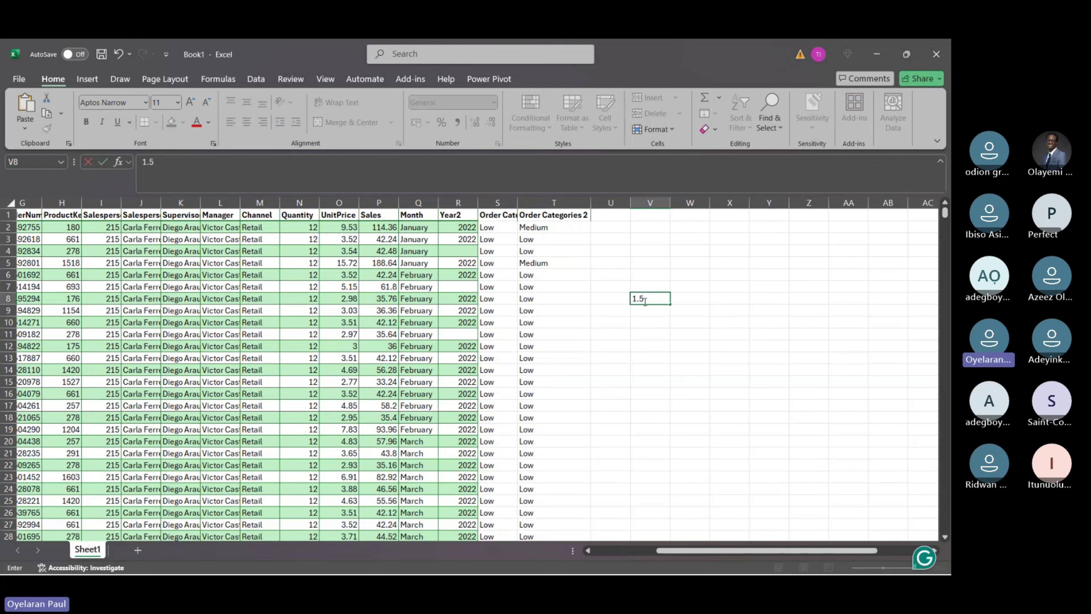
left_click(687, 342)
left_click(652, 299)
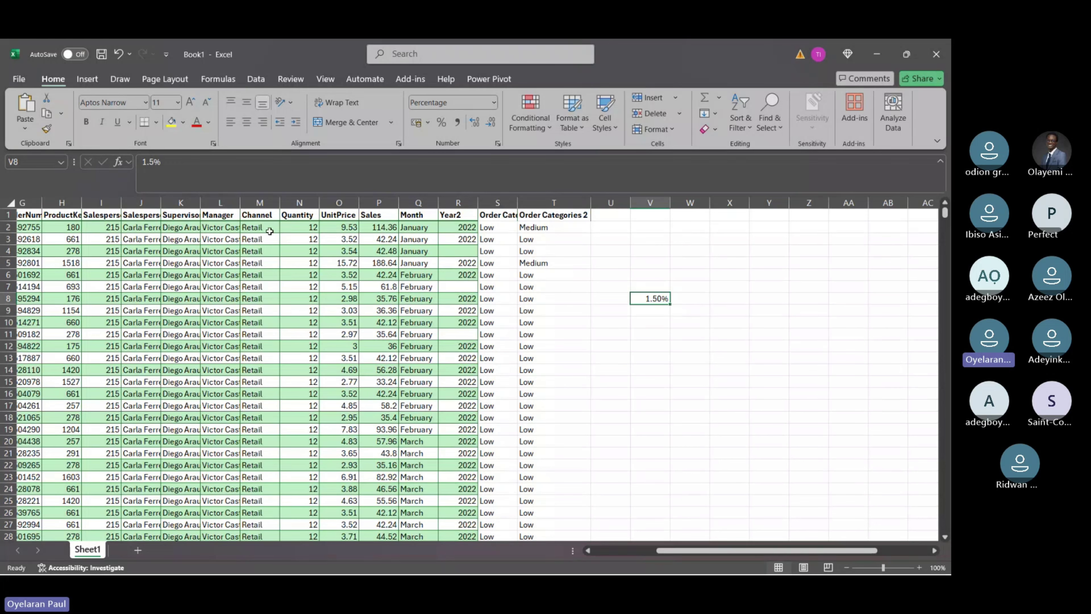
left_click_drag(270, 231, 259, 270)
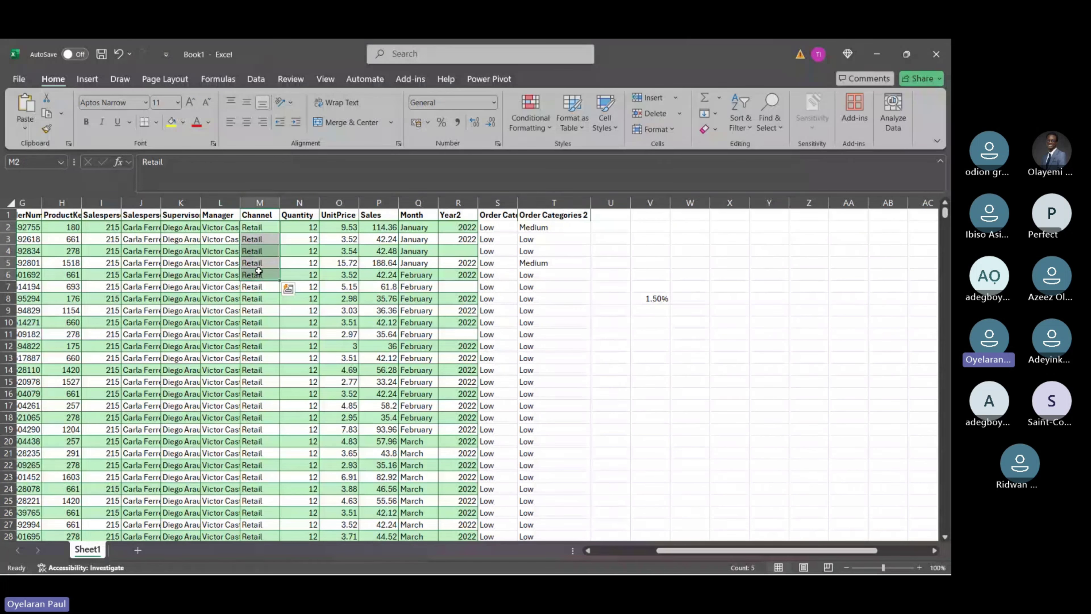
left_click(258, 270)
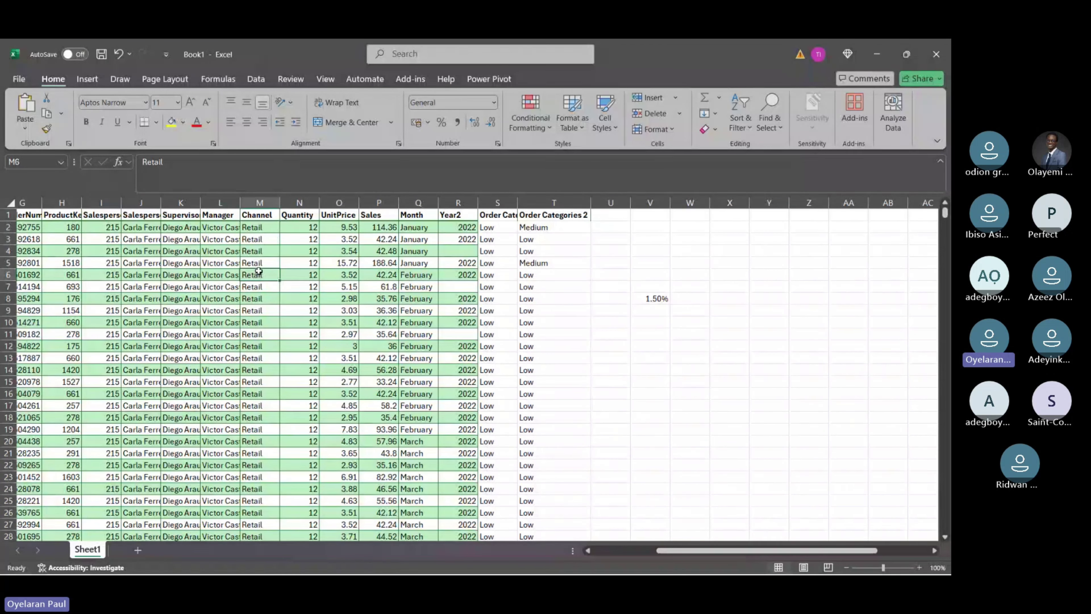
left_click(654, 298)
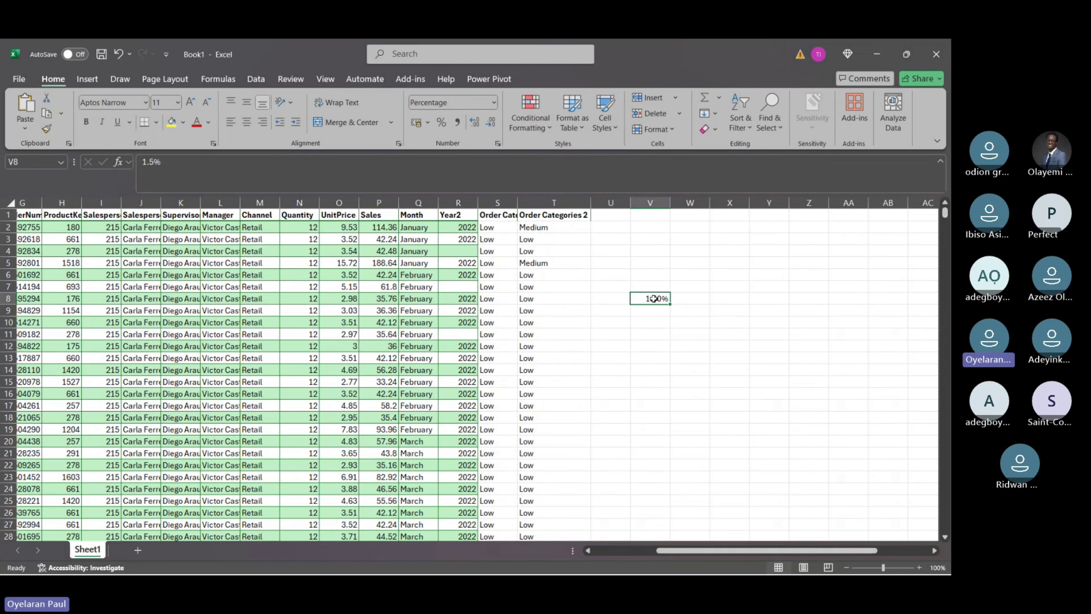
Enter the heading "Recommendation" in cell V10 and autofit the width of column V.
left_click(645, 326)
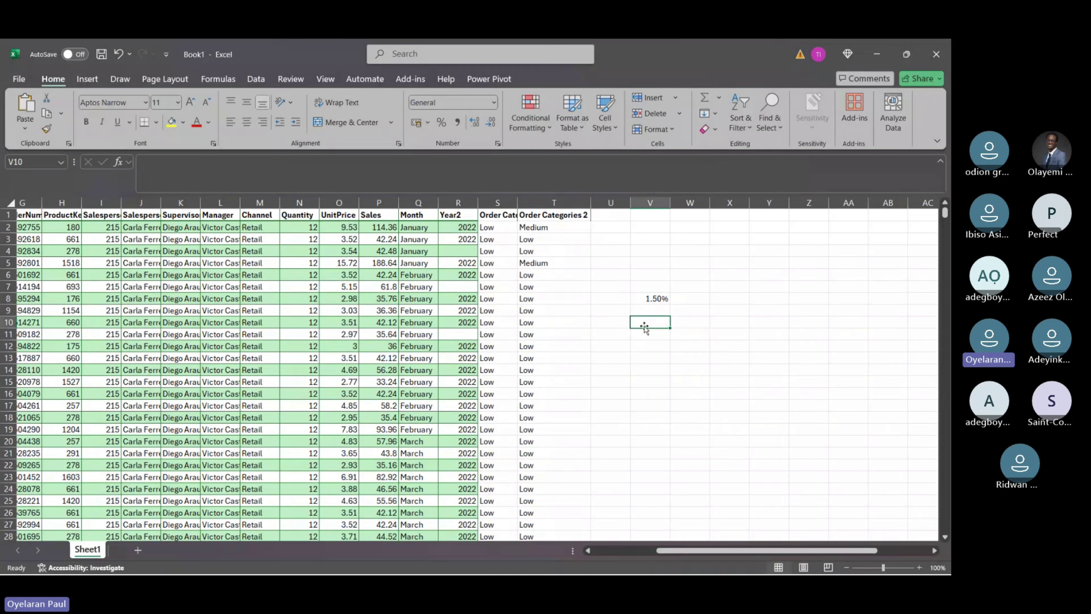
type("Re")
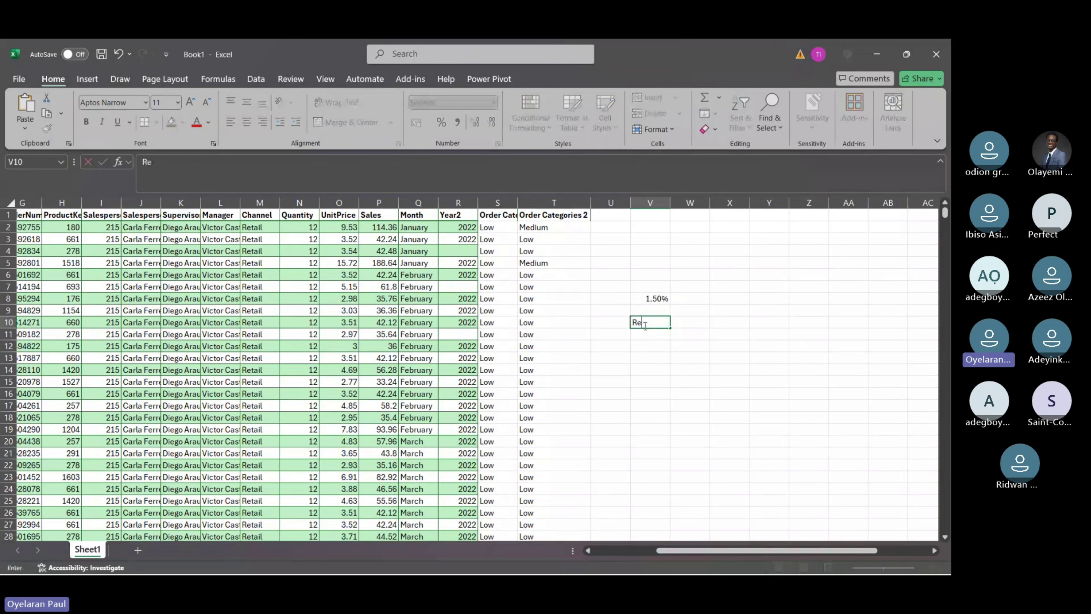
type("comm")
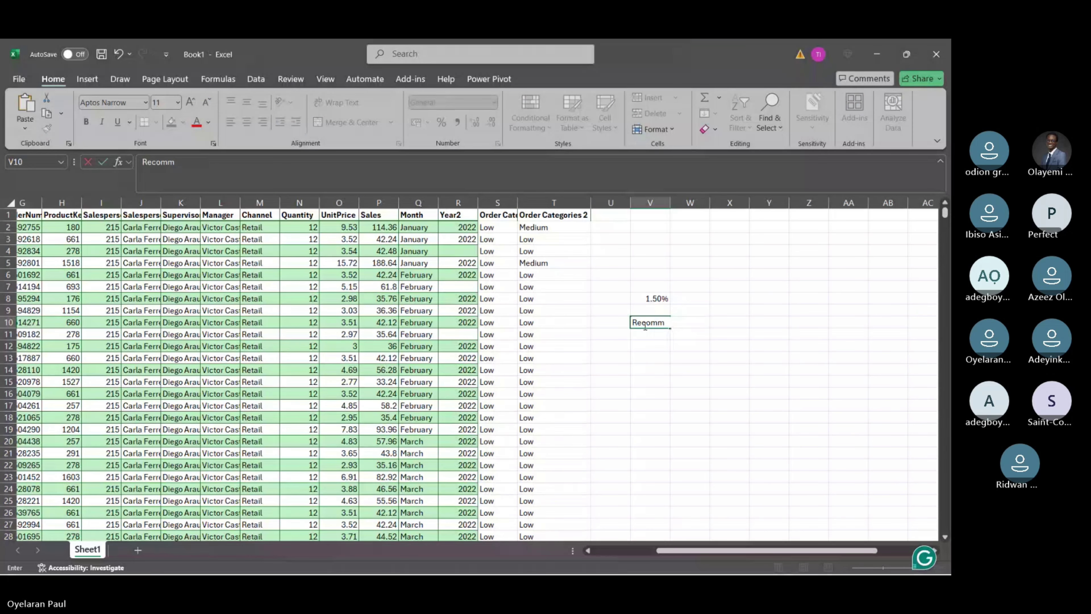
type("endation")
key("Return")
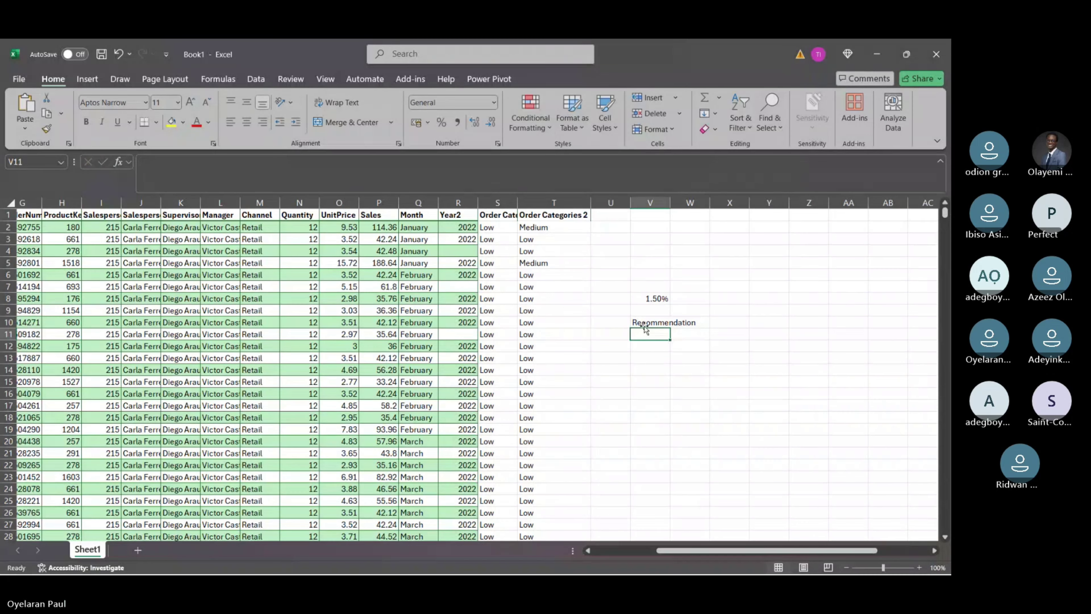
key("alt+h")
key("o")
key("i")
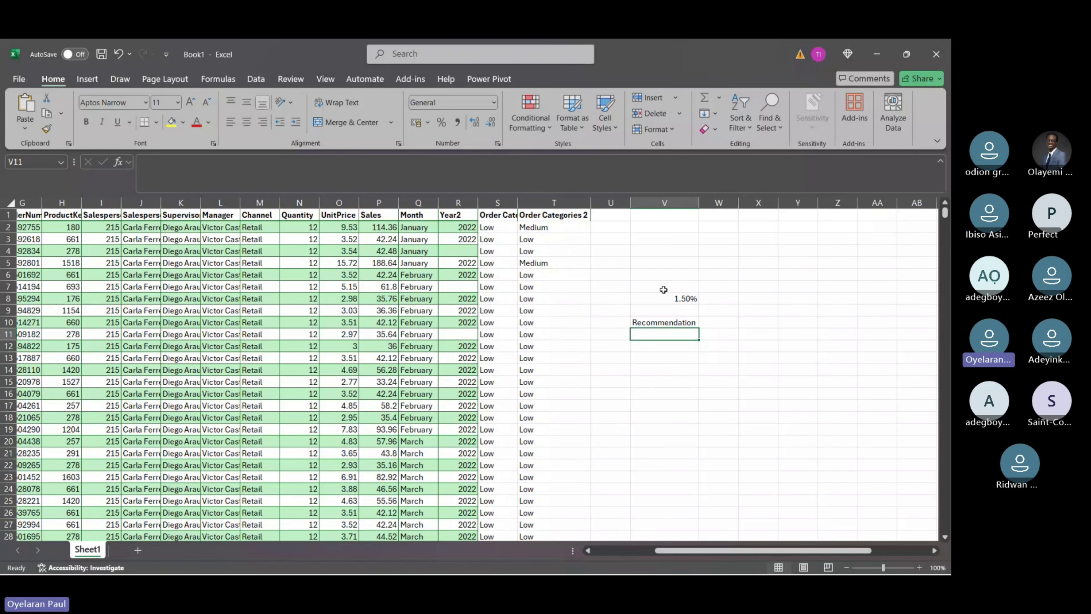
left_click_drag(664, 290, 676, 309)
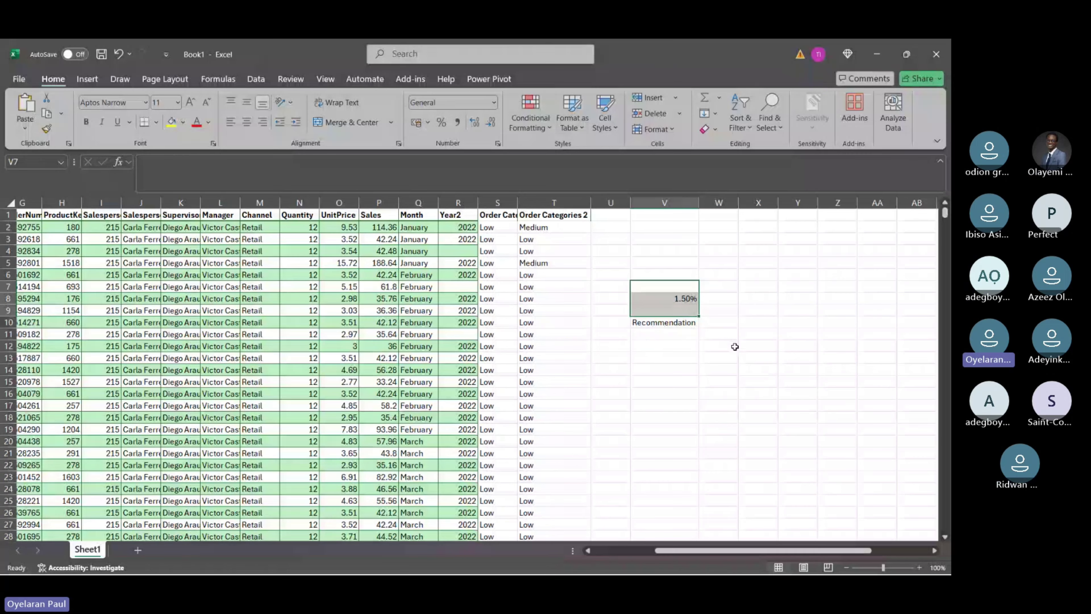
left_click(689, 298)
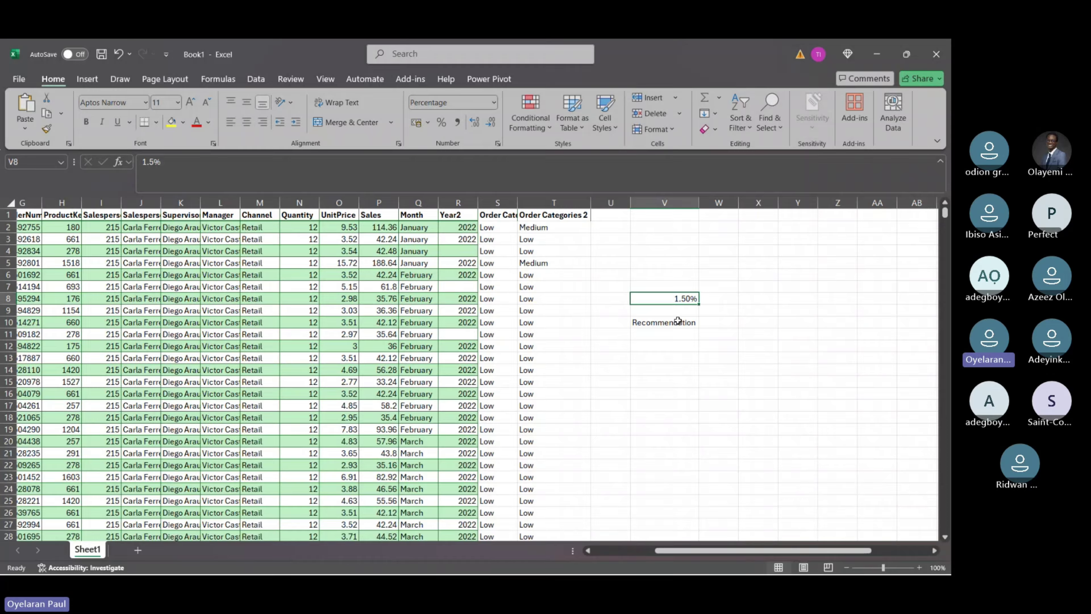
Note "why sale" in V11 and try "cost" in V12 below the Recommendation heading.
left_click(663, 334)
type("why sale")
key("Return")
type("cost")
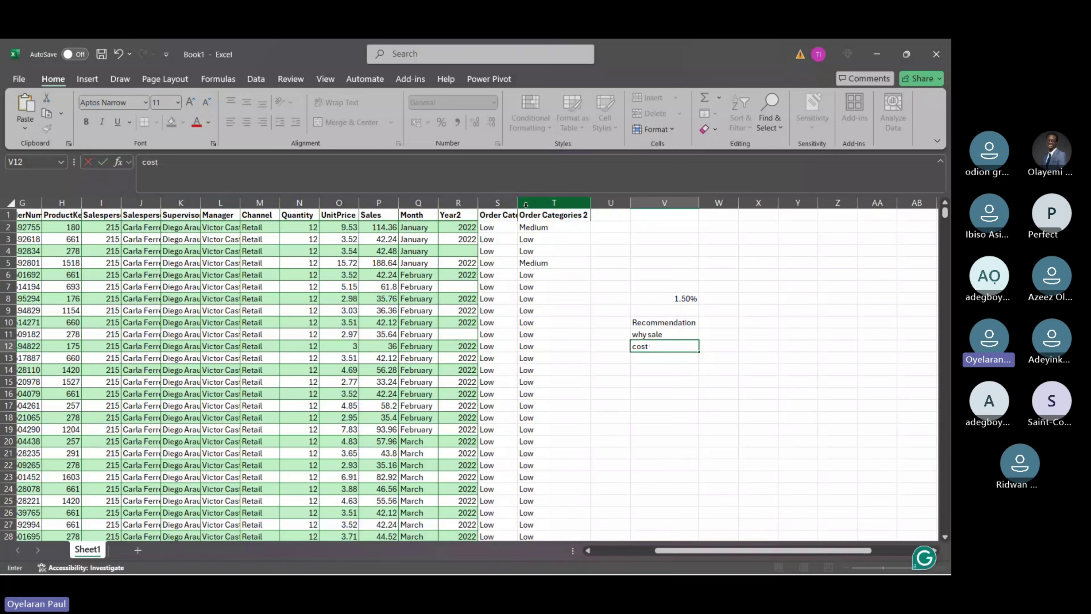
key("BackSpace")
key("BackSpace")
key("BackSpace")
key("BackSpace")
Replace the text in V11 with "cost" and enter "in" in V12 under the Recommendation heading.
left_click(650, 335)
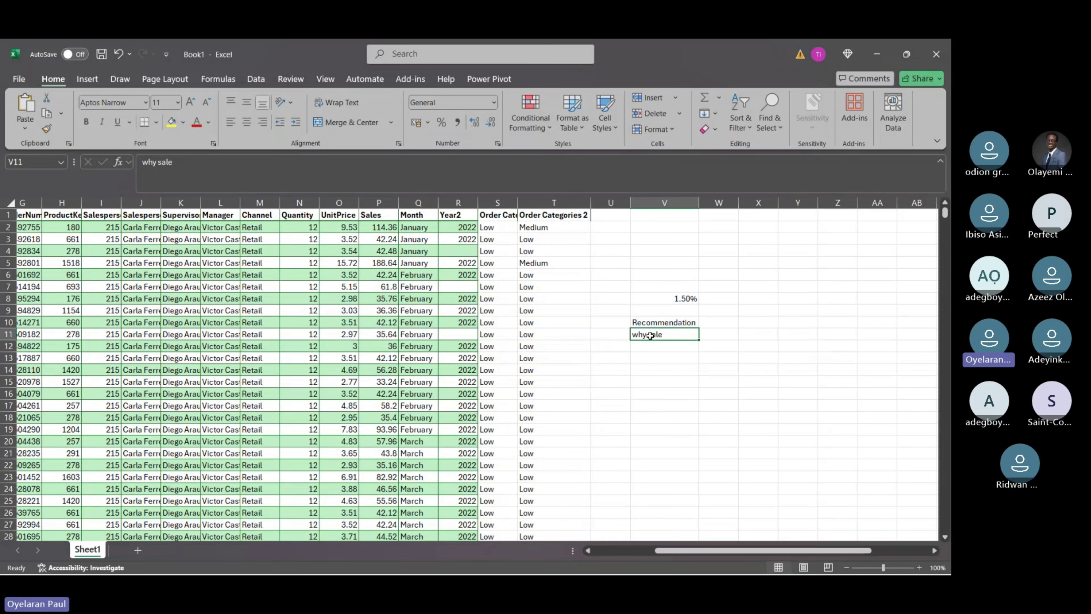
type("cost")
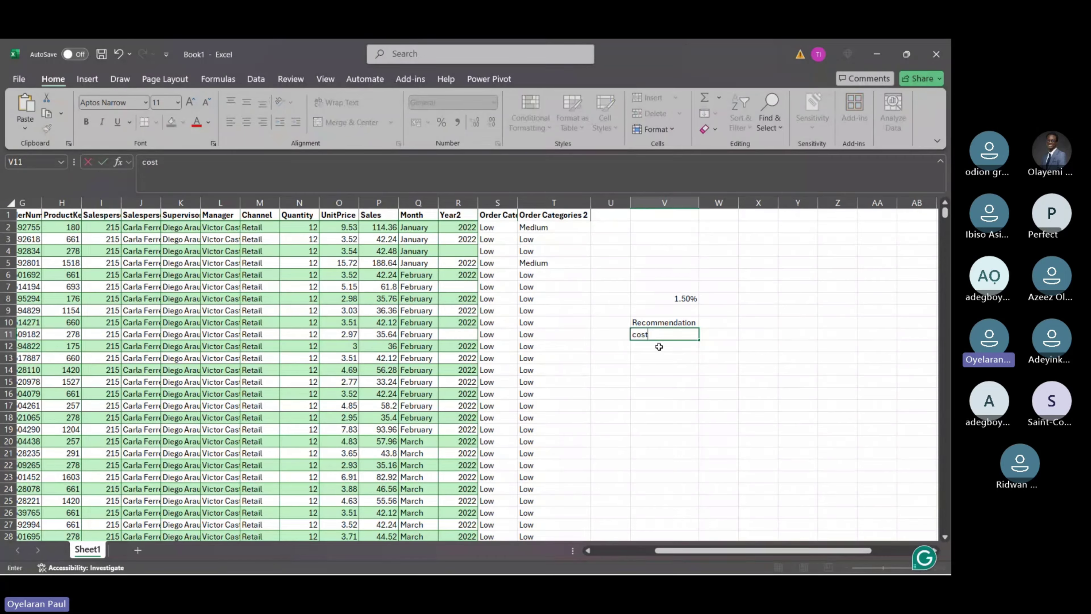
key("Return")
type("in")
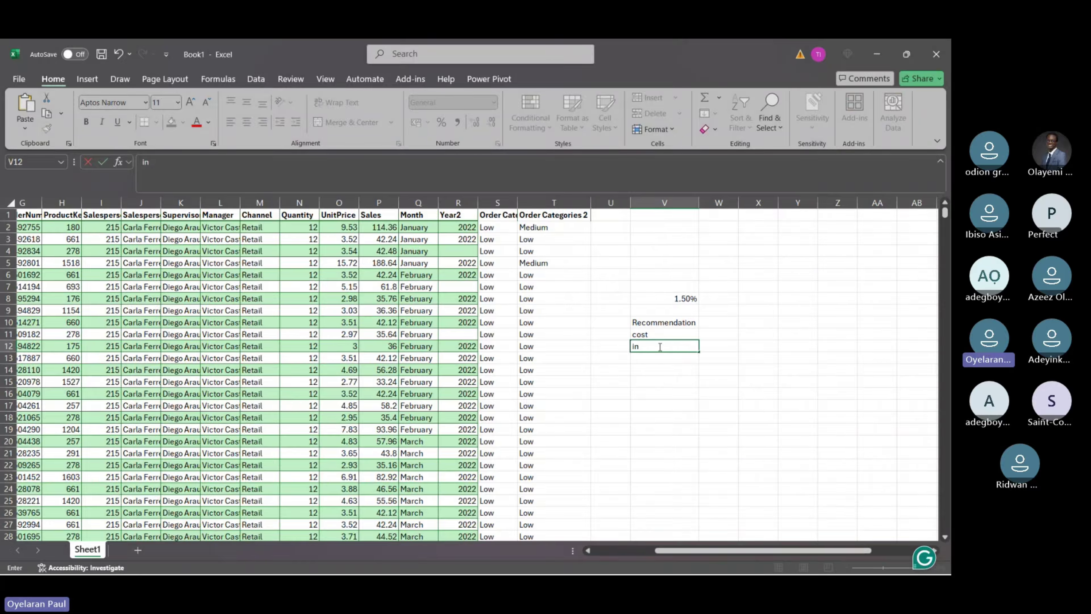
left_click(655, 342)
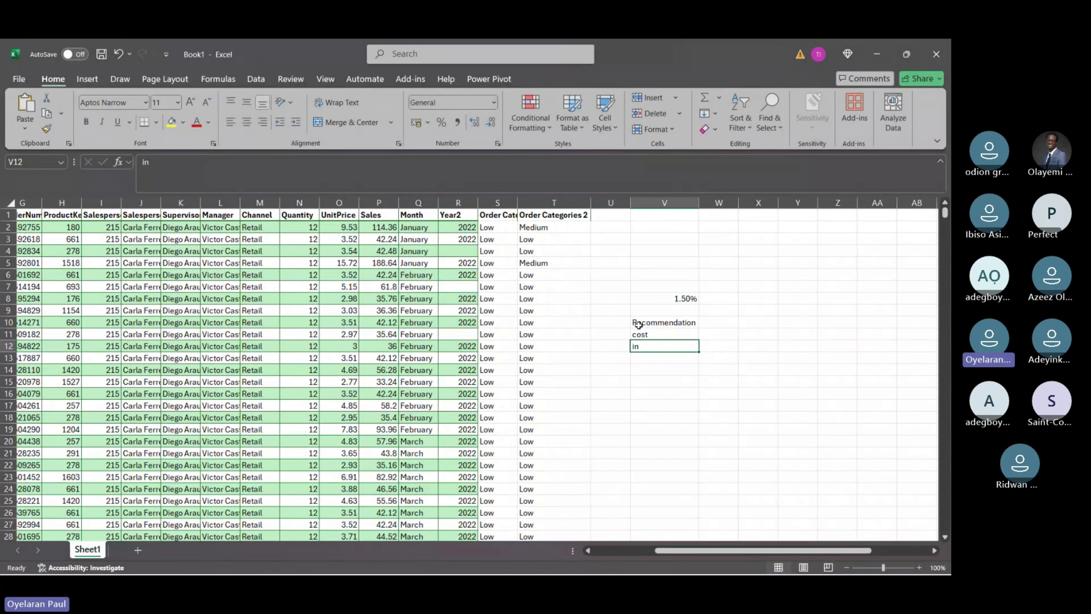
left_click_drag(636, 321, 741, 336)
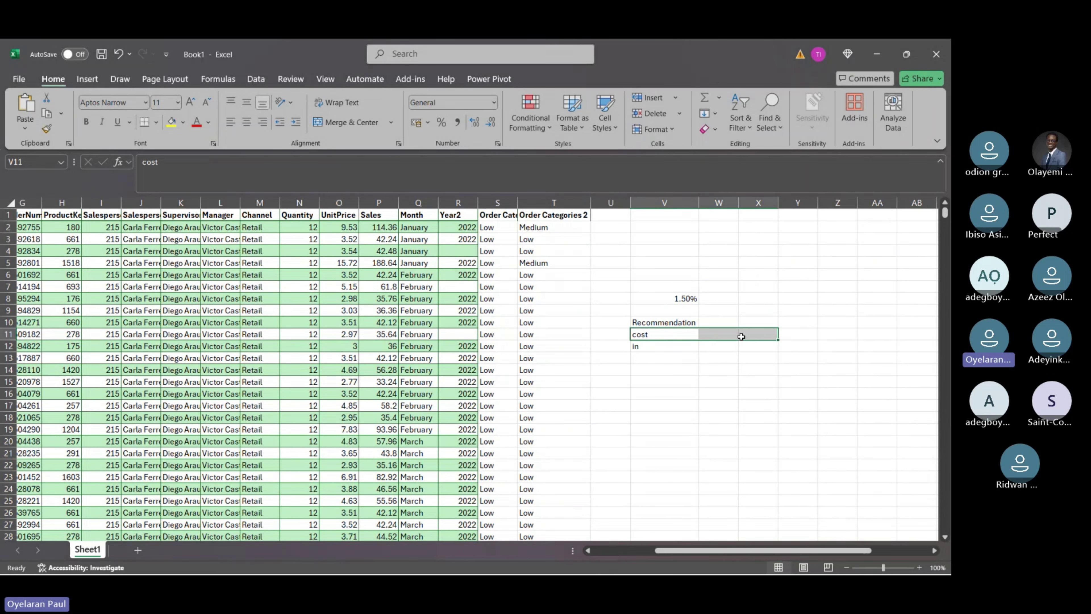
Enter the label "toll" in cell AA6 in the empty area beyond the notes.
scroll(649, 280, "right", 3)
left_click(643, 280)
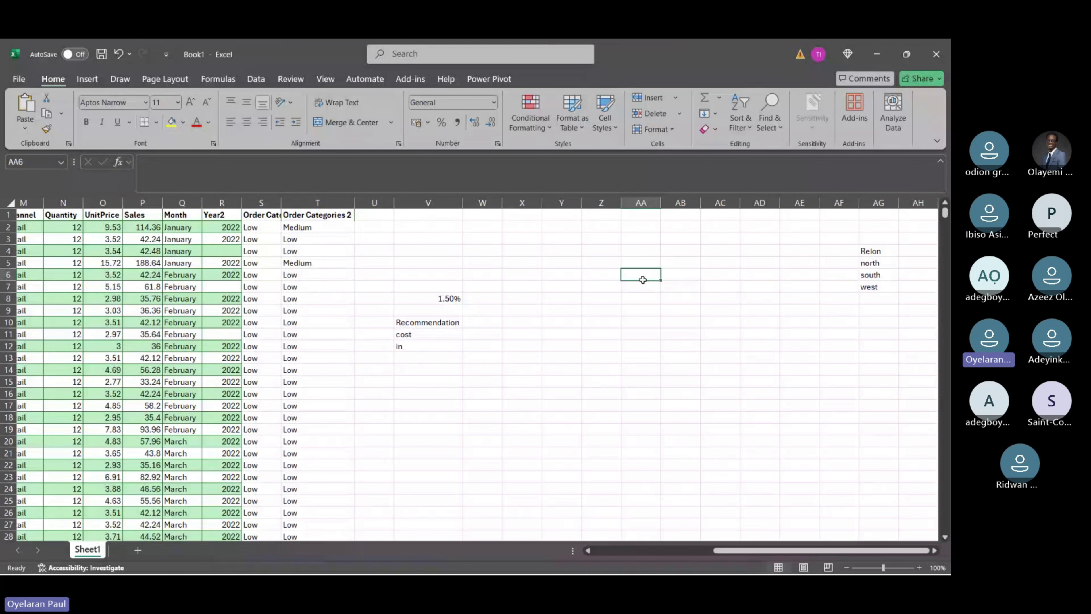
type("toll")
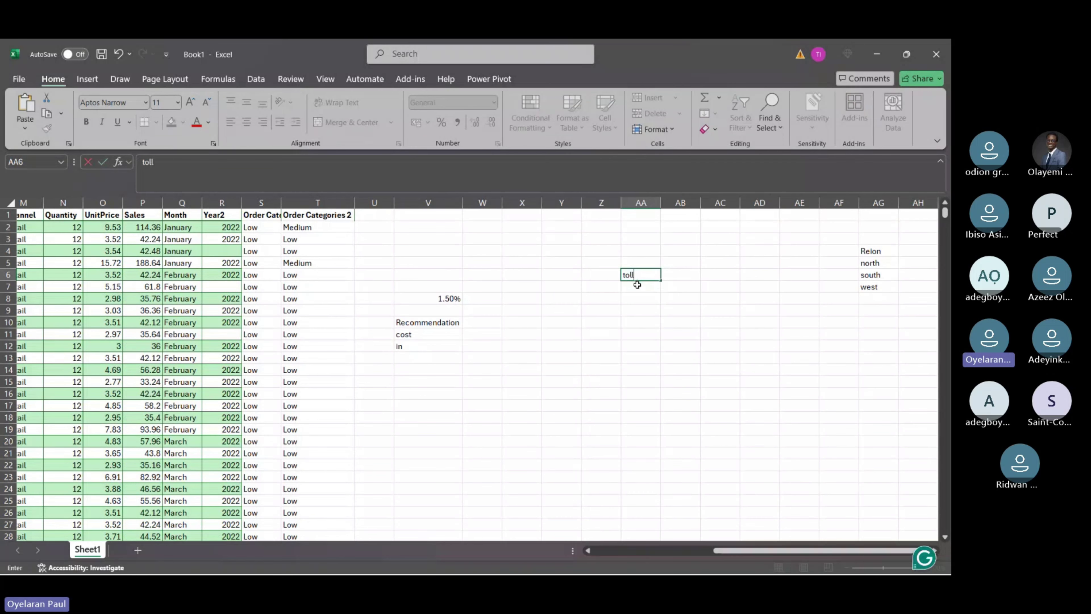
left_click(638, 285)
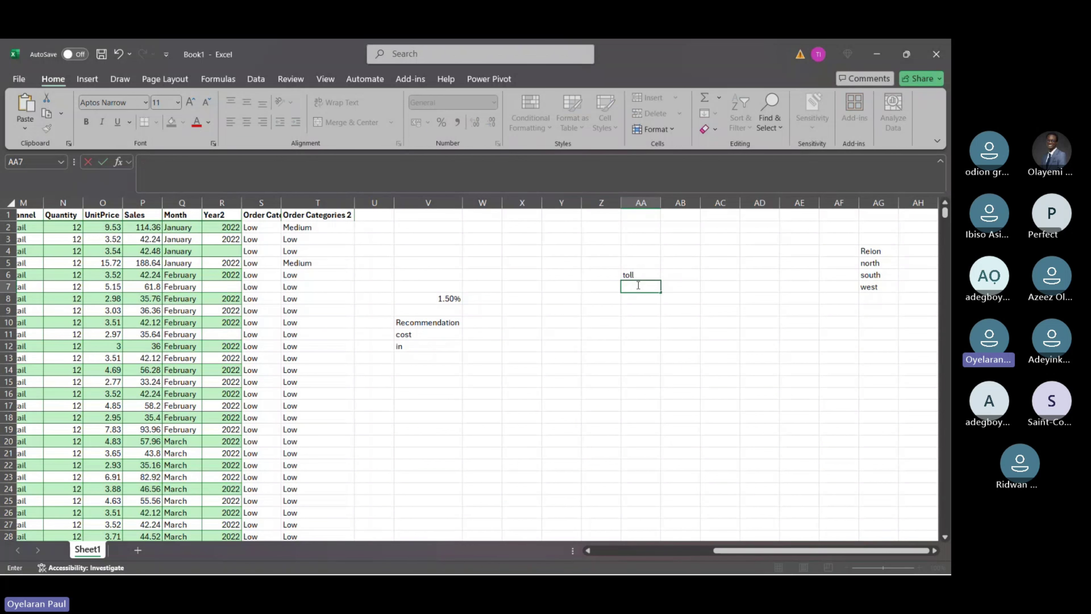
left_click(650, 303)
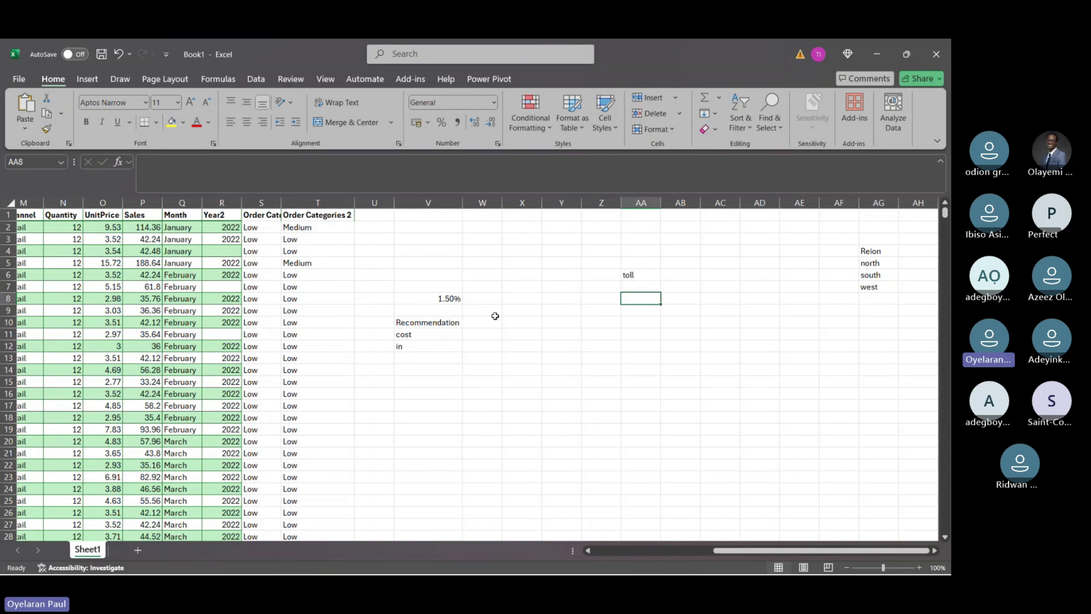
Enter the period "jan-mar" in cell Y8 and the value "3m" beside it in Z8.
left_click(534, 303)
left_click_drag(533, 302, 679, 295)
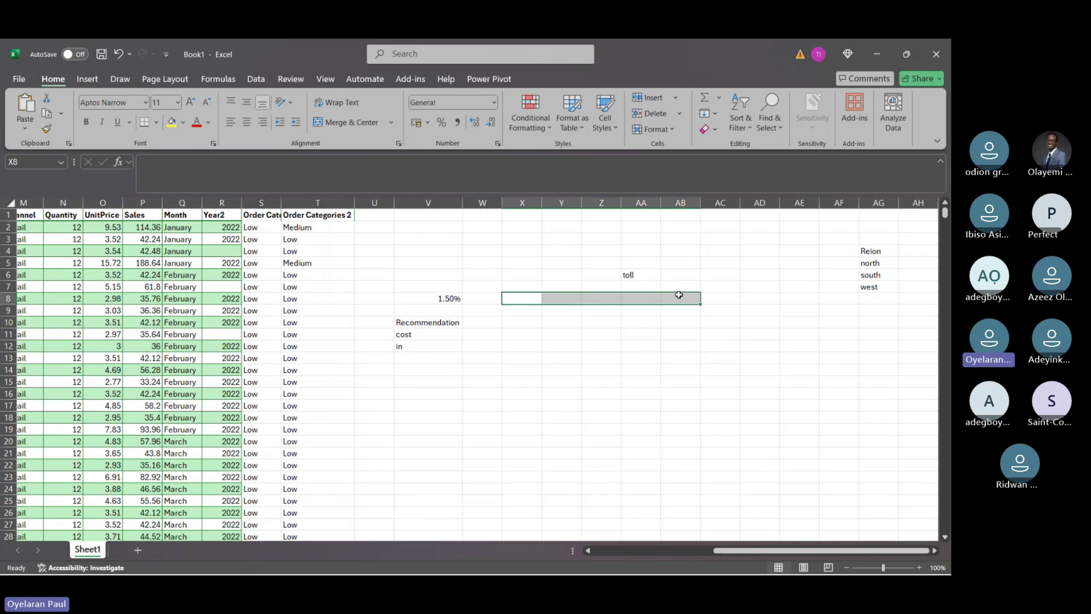
left_click(566, 301)
type("1")
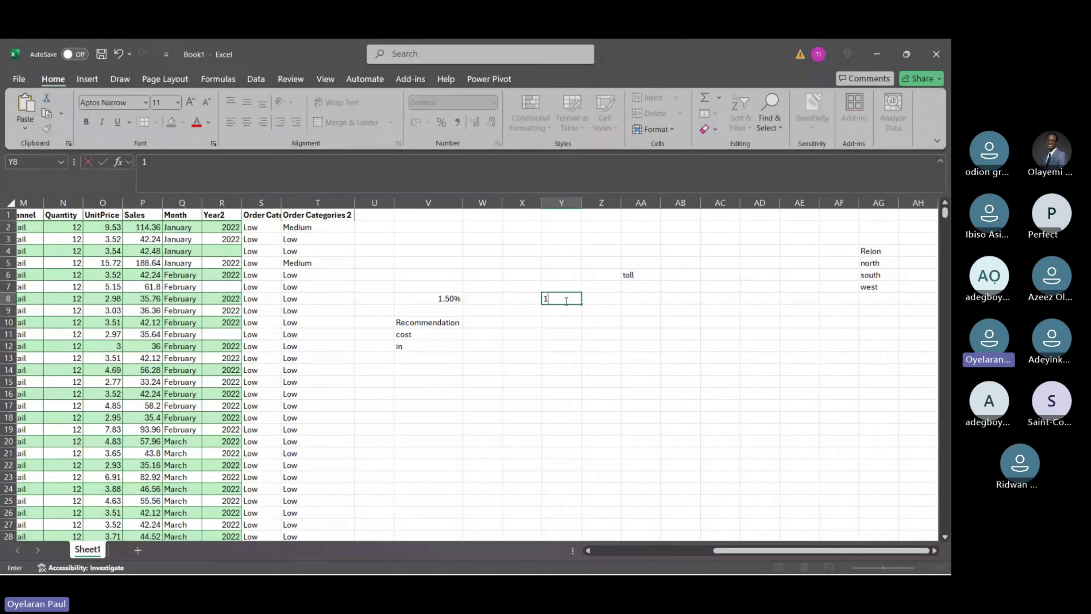
key("BackSpace")
type("jan-mar")
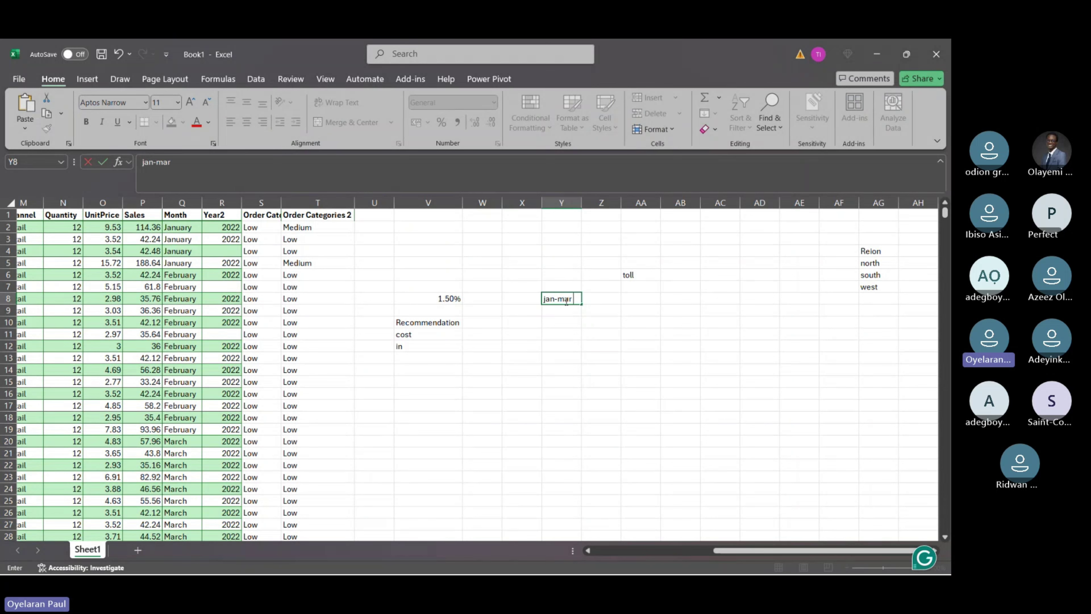
key("Tab")
type("3")
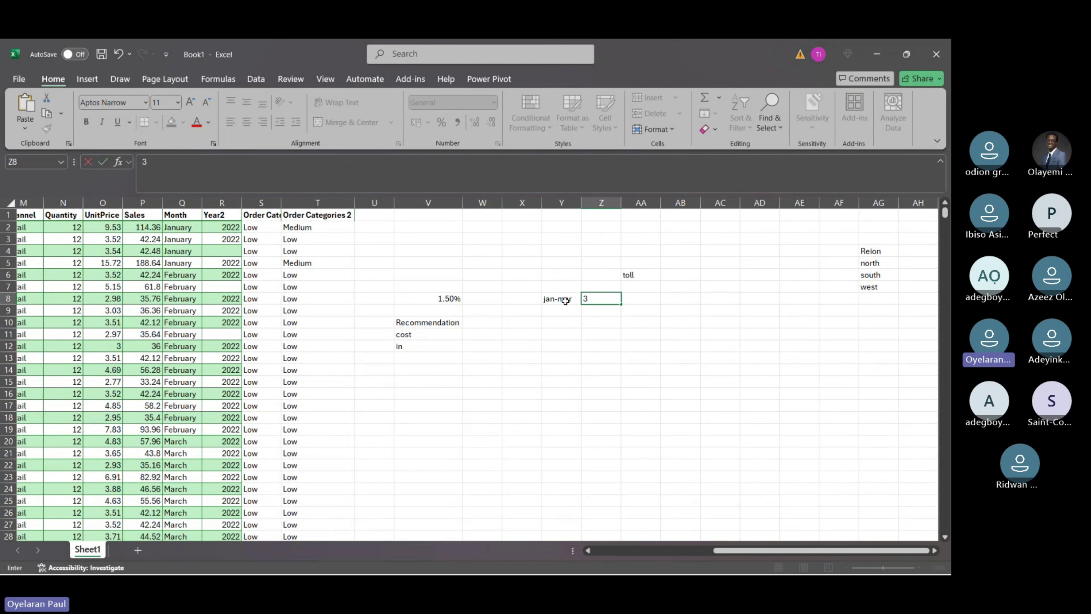
left_click(607, 322)
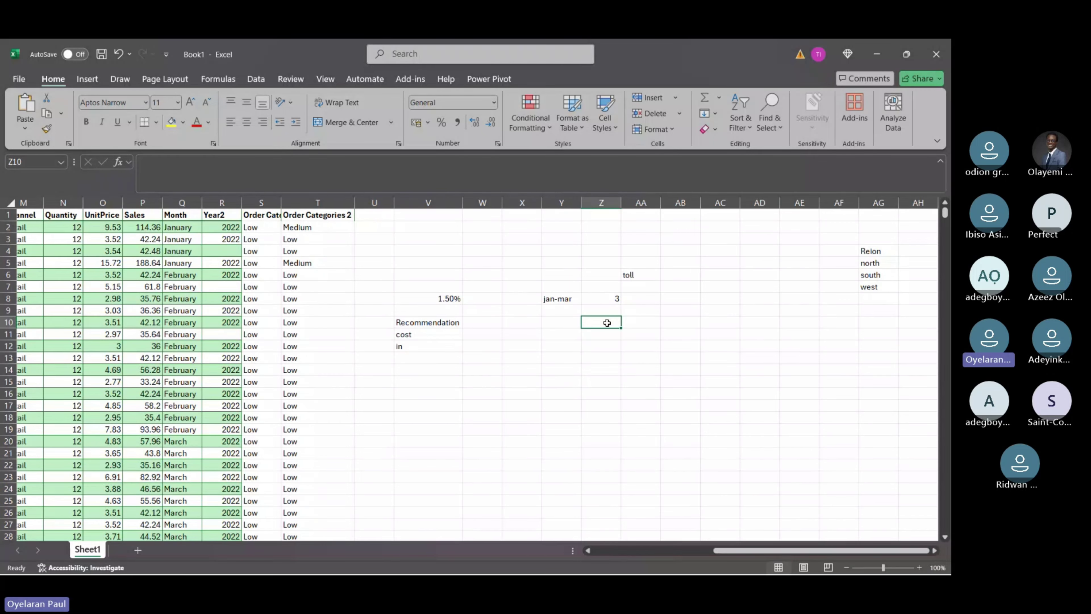
left_click(601, 298)
type("3m")
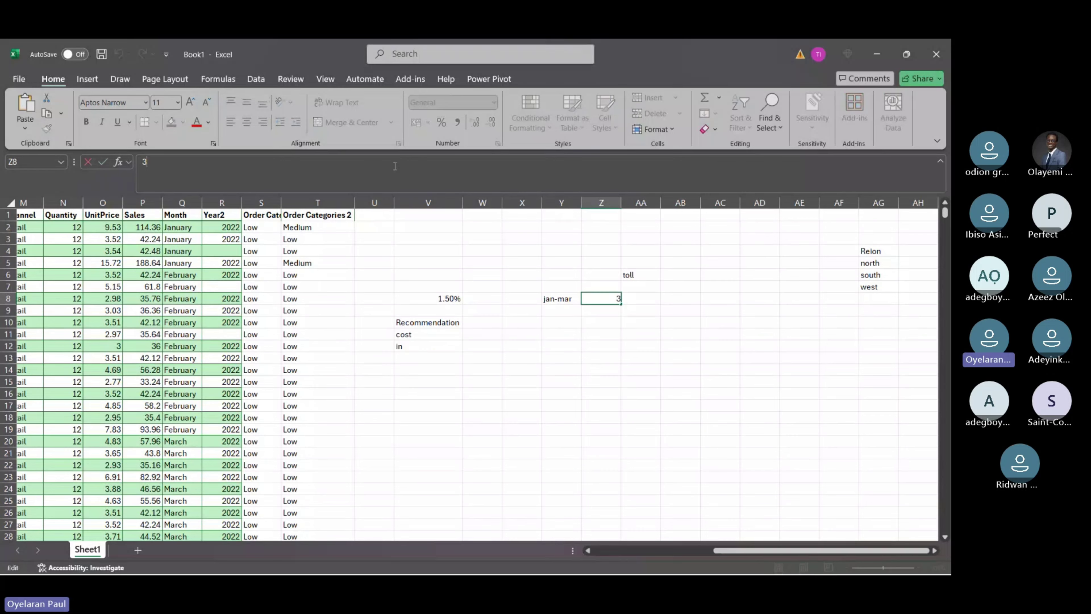
key("Return")
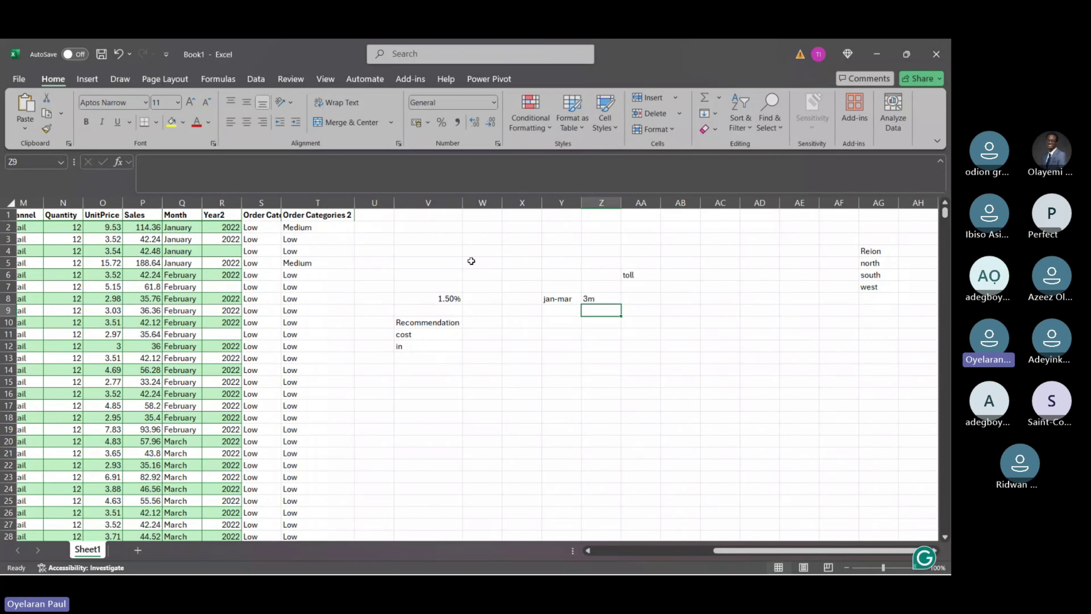
Enter "sepe" in cell Y10 and the value 5 in AA8.
left_click(553, 317)
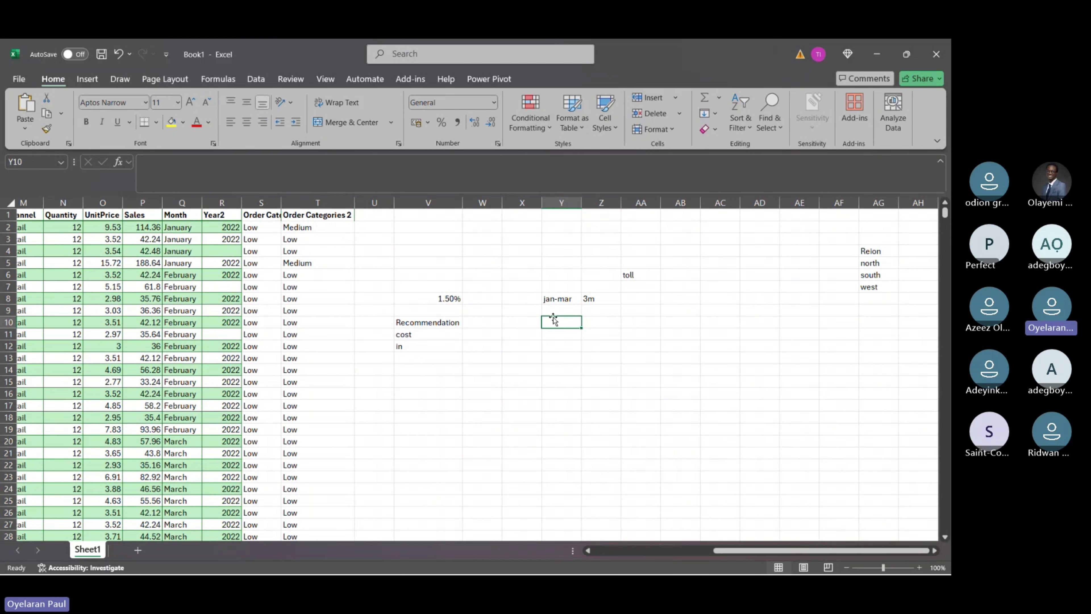
type("s")
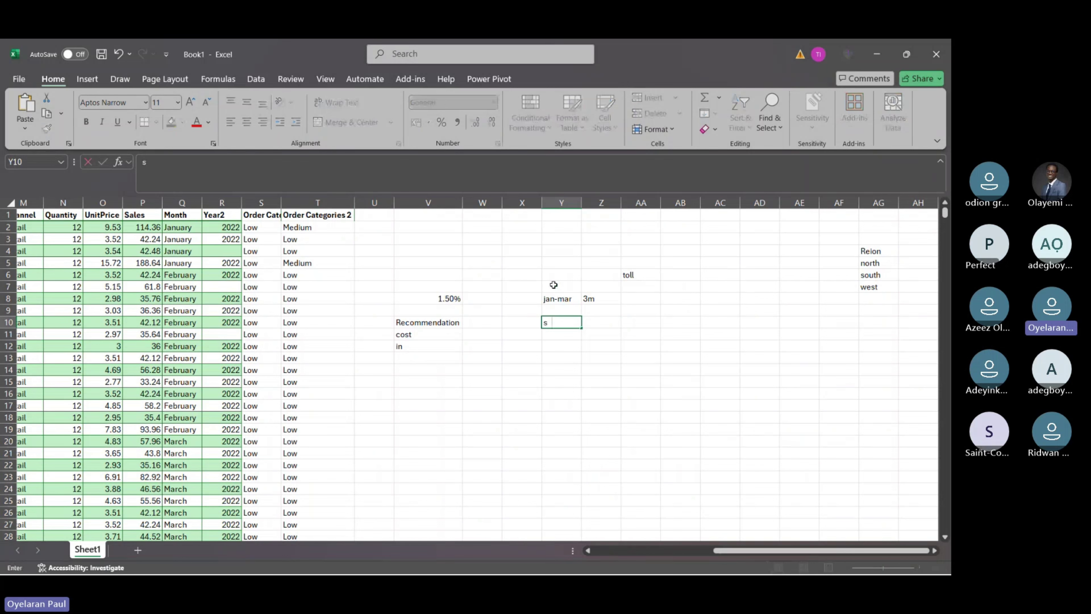
type("epe")
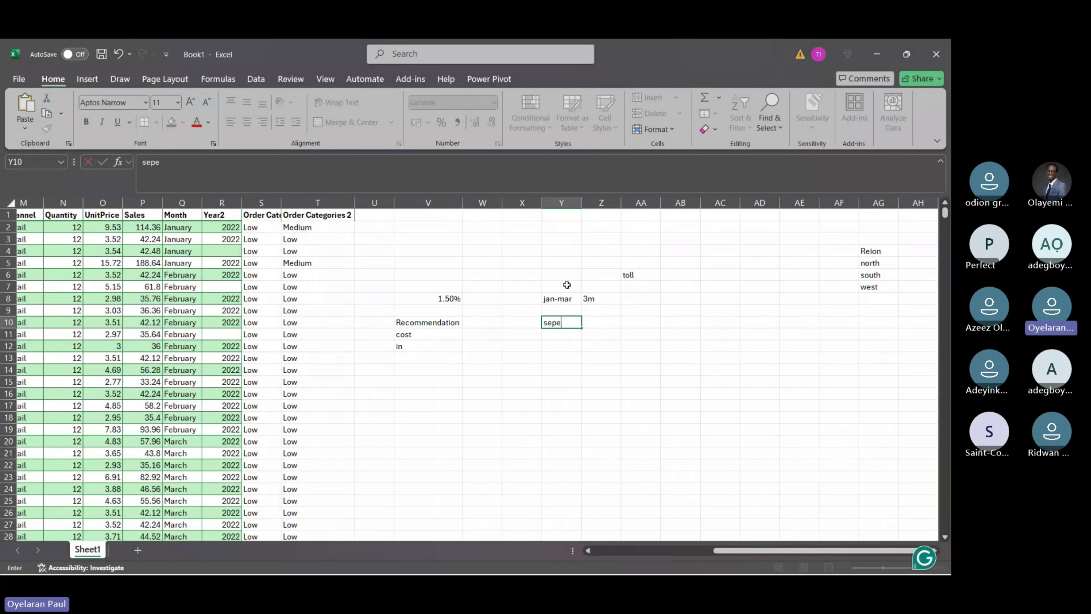
left_click(639, 297)
type("5")
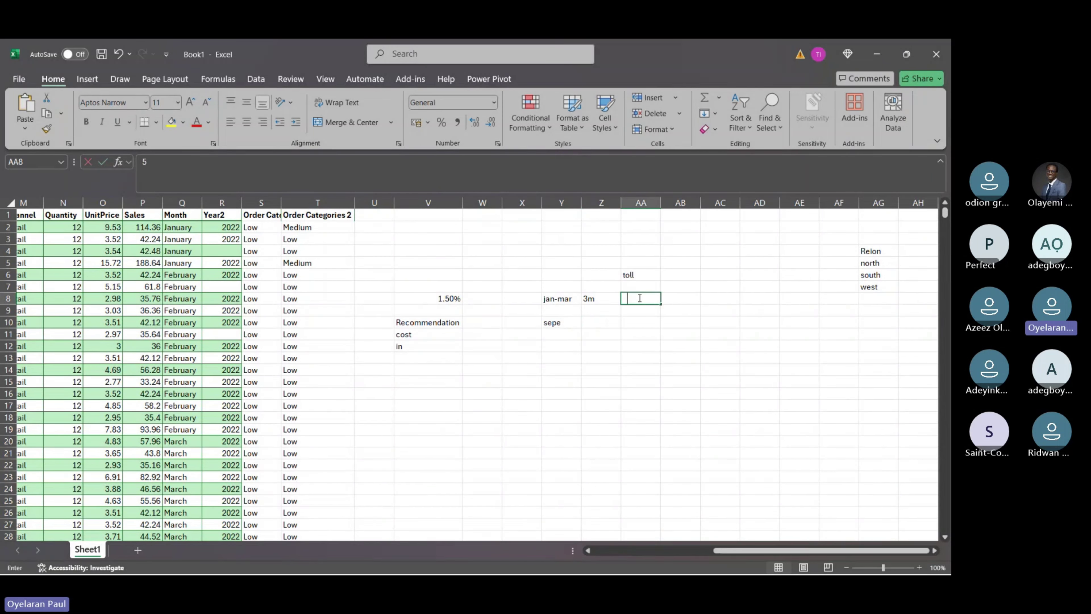
left_click(685, 298)
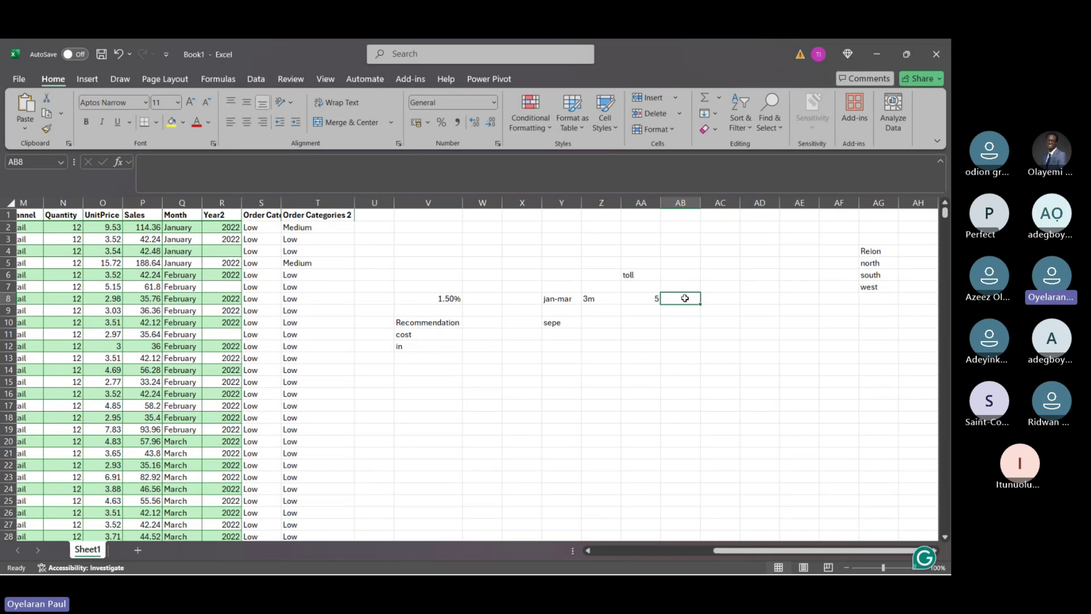
Enter 600k in cell AB8 and add the heading "avg" above it in AB7.
type("600k")
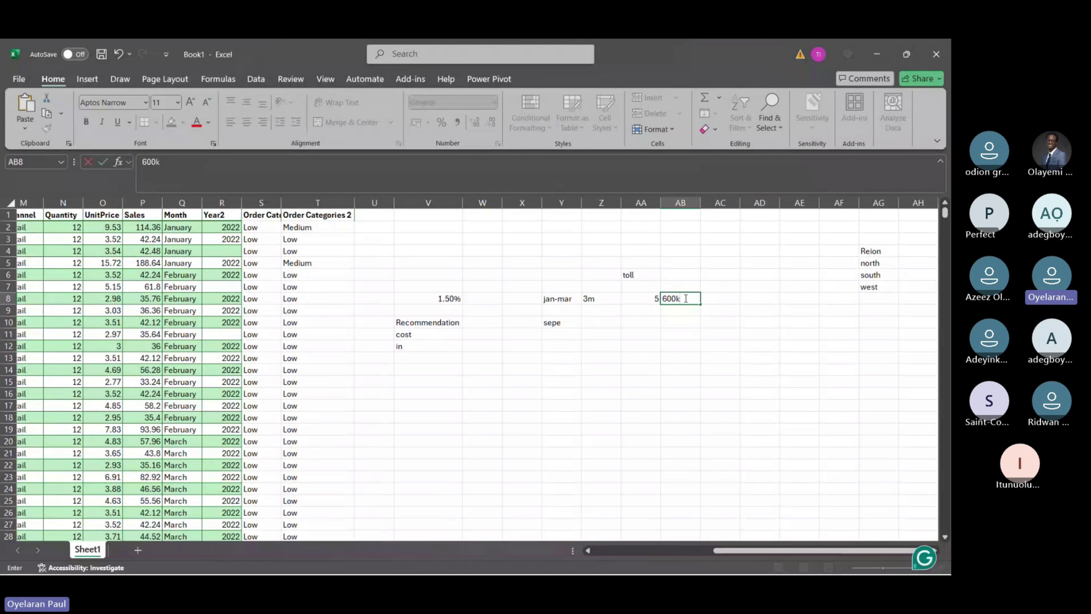
key("Return")
left_click_drag(592, 296, 644, 296)
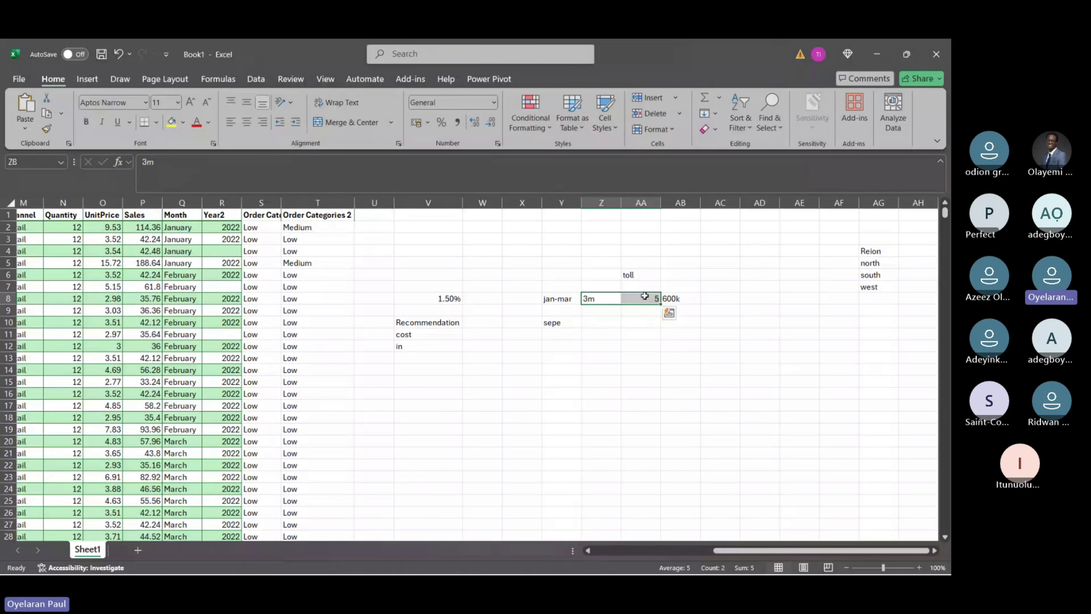
left_click(678, 287)
type("avg")
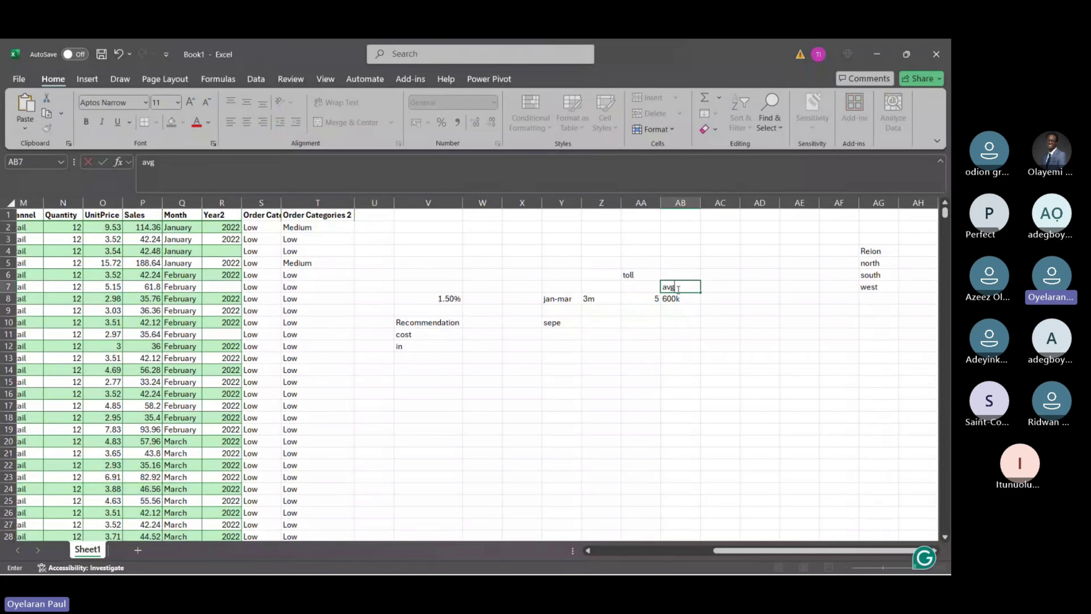
left_click(654, 315)
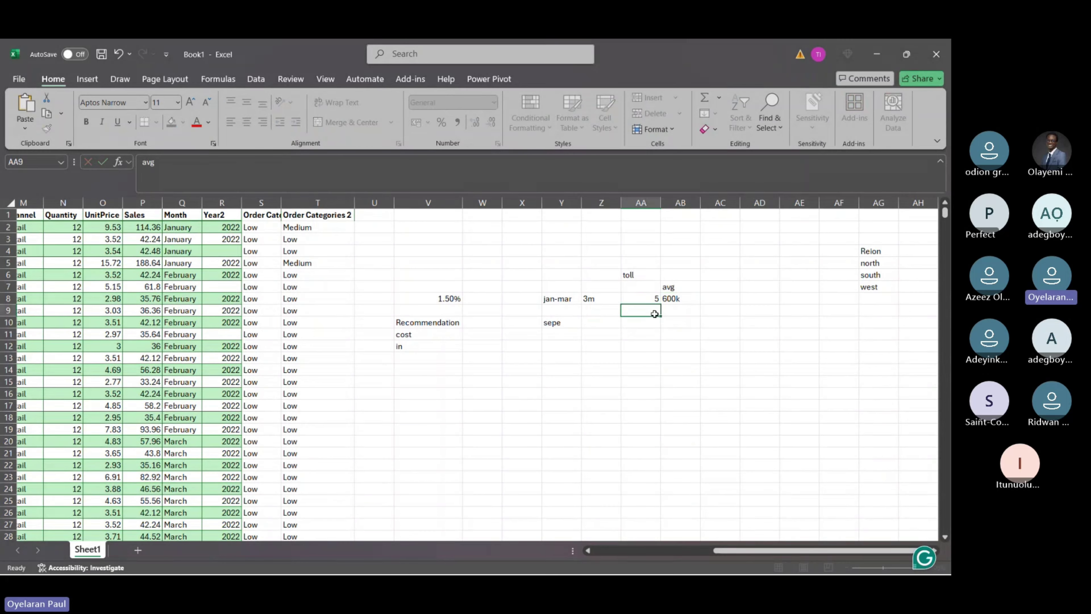
Add the headings "case" in AA7 and "TC" in Z7 above the jan-mar values.
left_click(641, 289)
type("case")
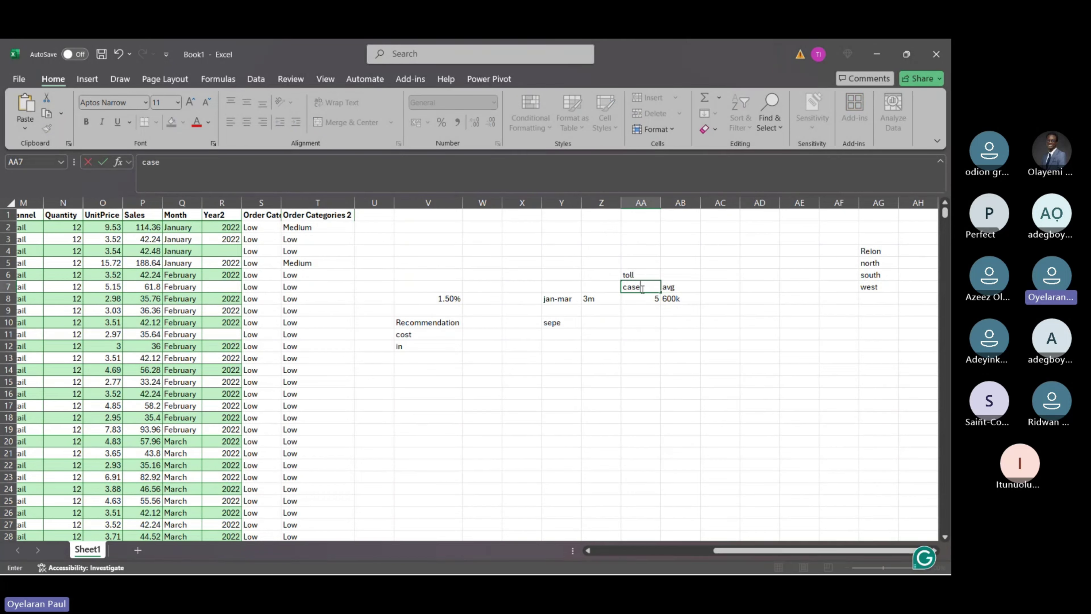
key("ctrl+Return")
left_click(599, 287)
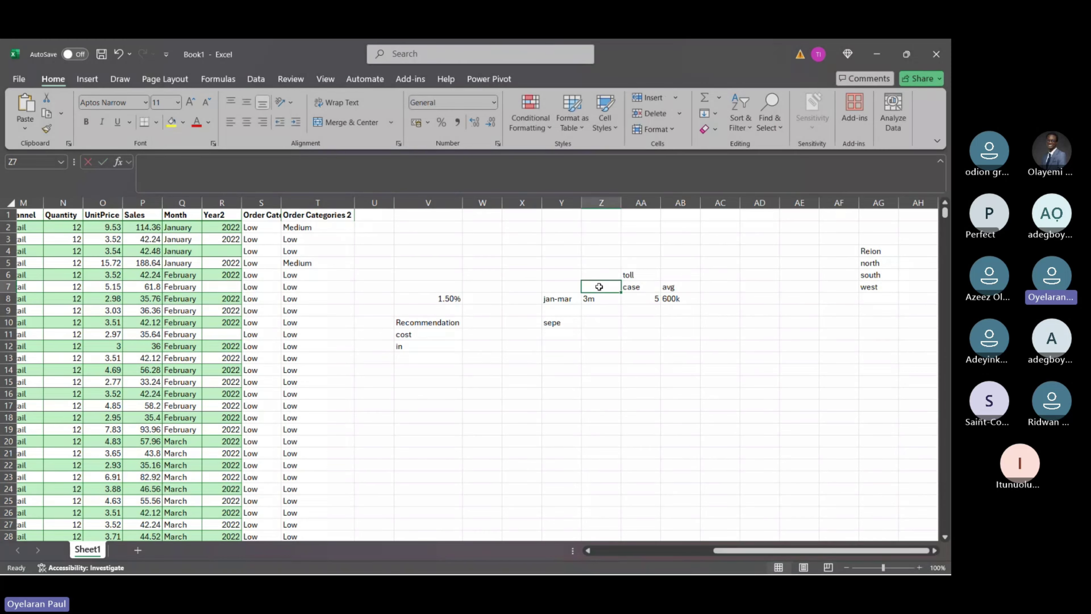
type("t")
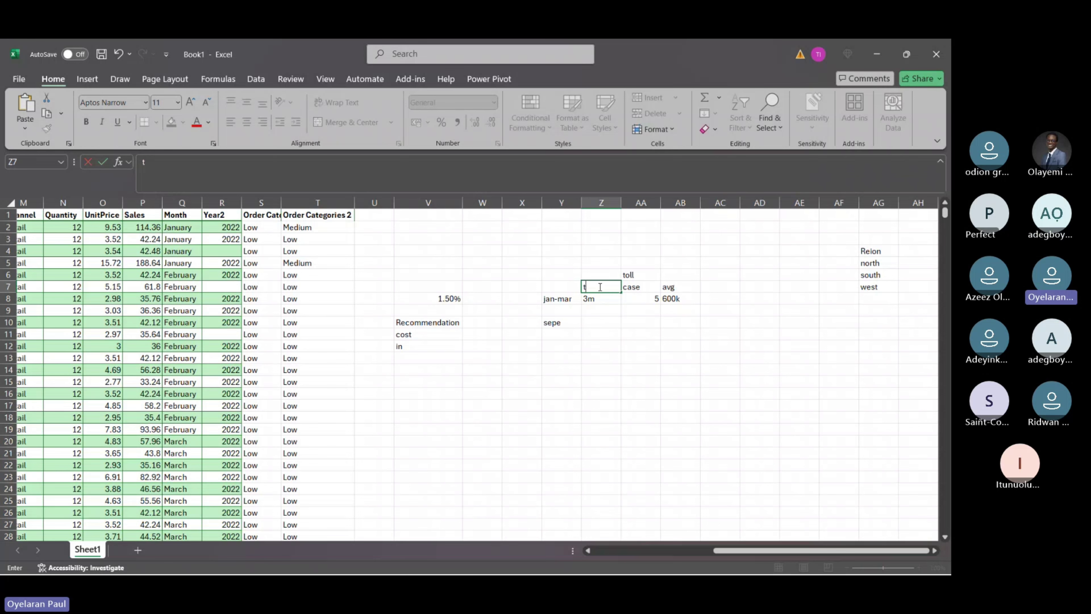
key("BackSpace")
type("TC")
left_click(640, 323)
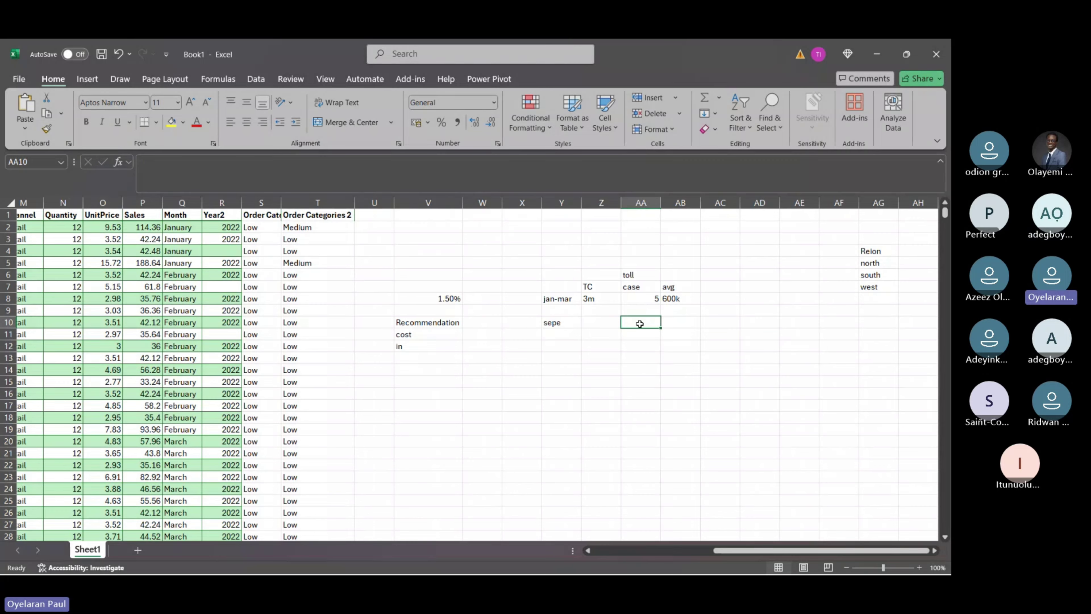
Examine the jan-mar row's entries under the TC, case and avg headings.
left_click_drag(589, 287, 597, 299)
left_click(596, 299)
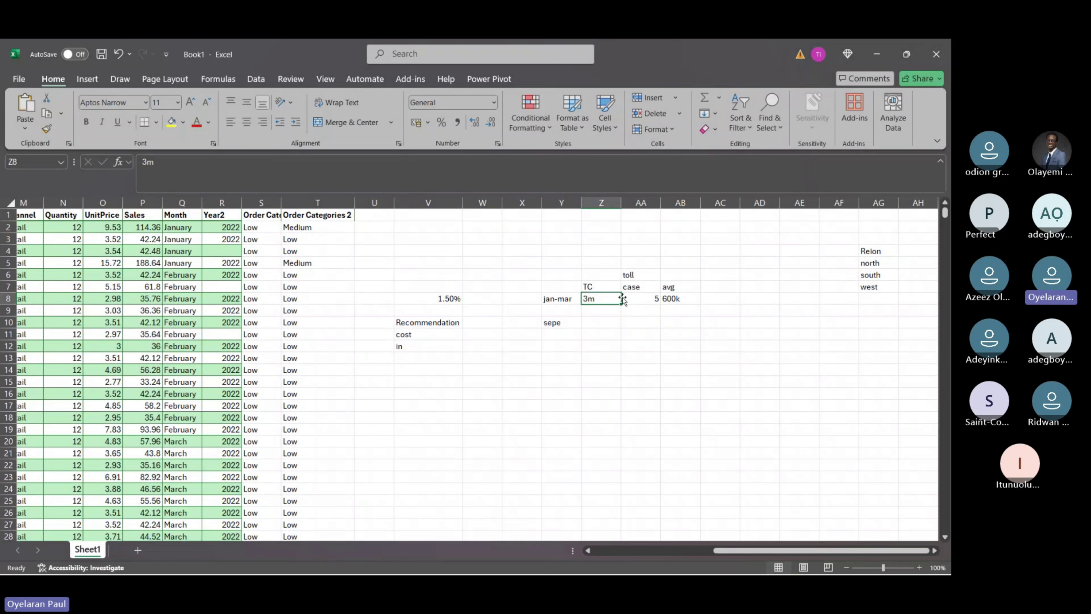
left_click(636, 288)
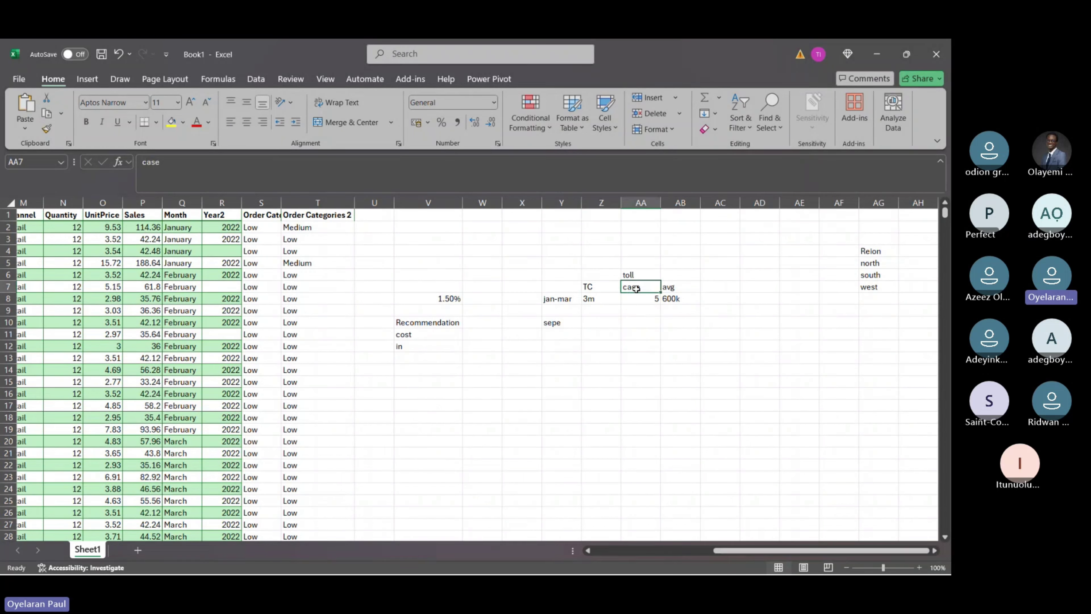
left_click(563, 298)
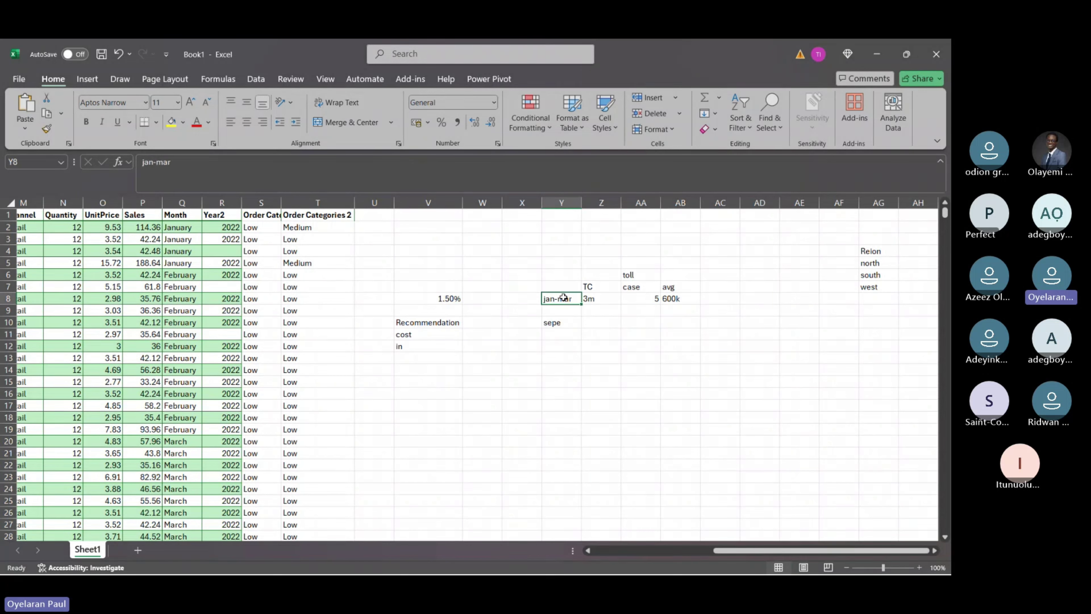
left_click(647, 298)
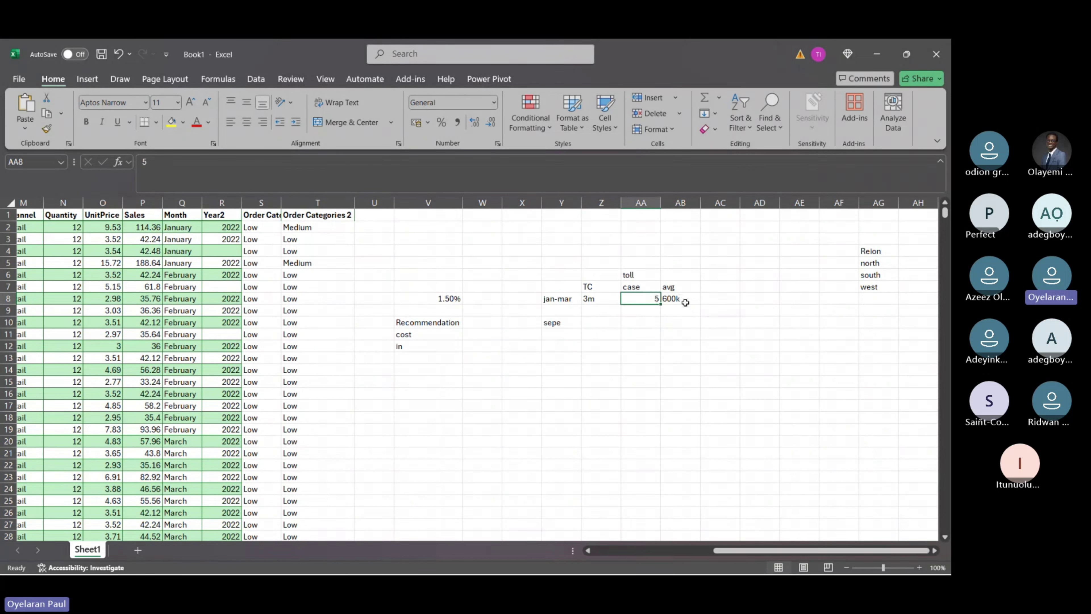
left_click(683, 299)
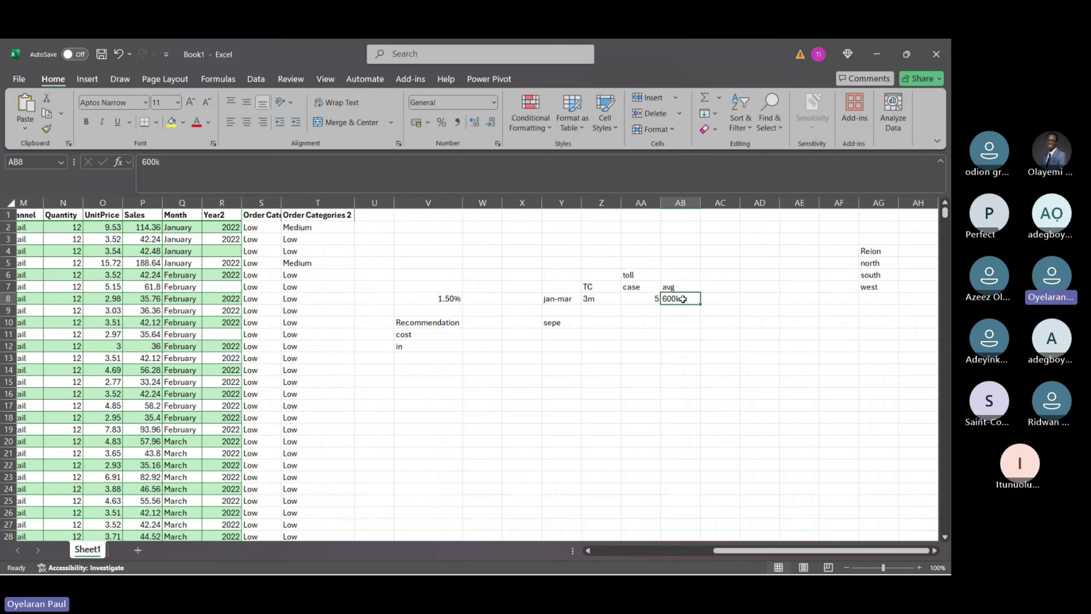
Fill row 10 of the comparison with 5m in Z10, 2 in AA10 and 2.5m in AB10.
left_click(596, 319)
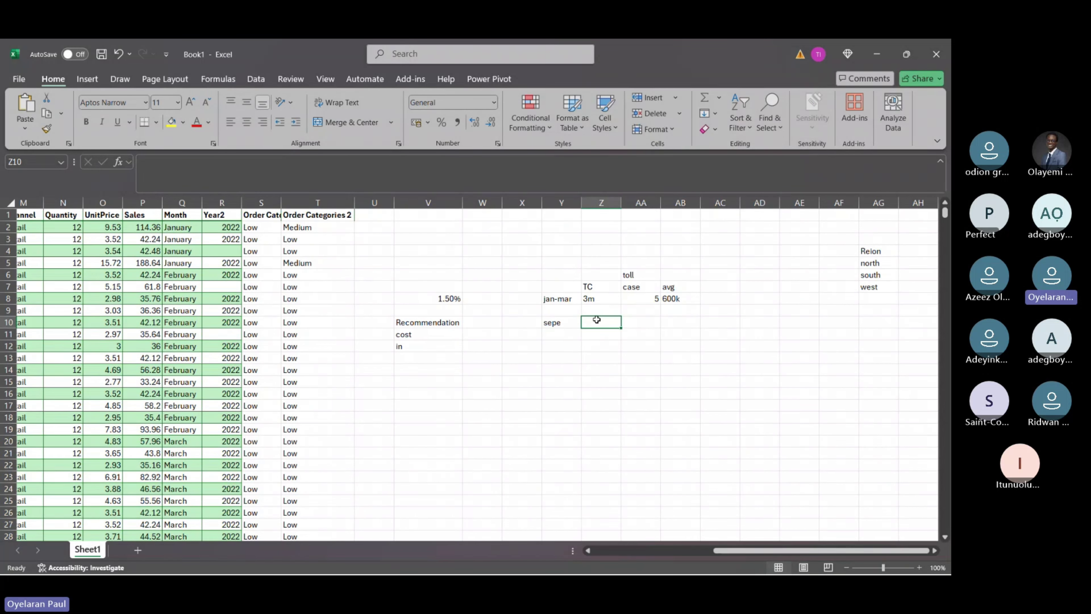
type("5m")
key("Tab")
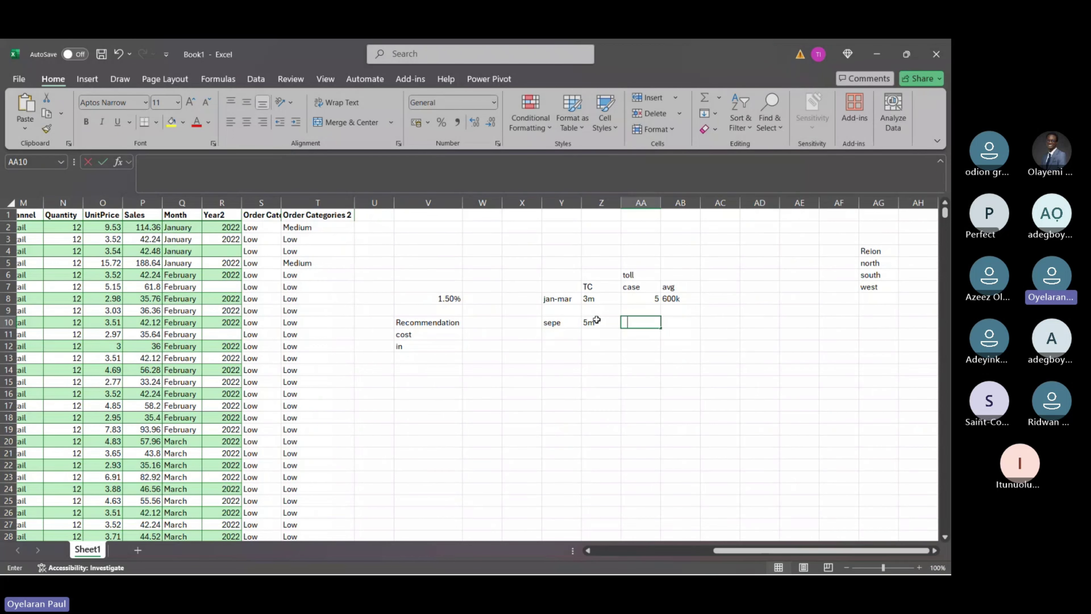
type("2")
left_click(609, 366)
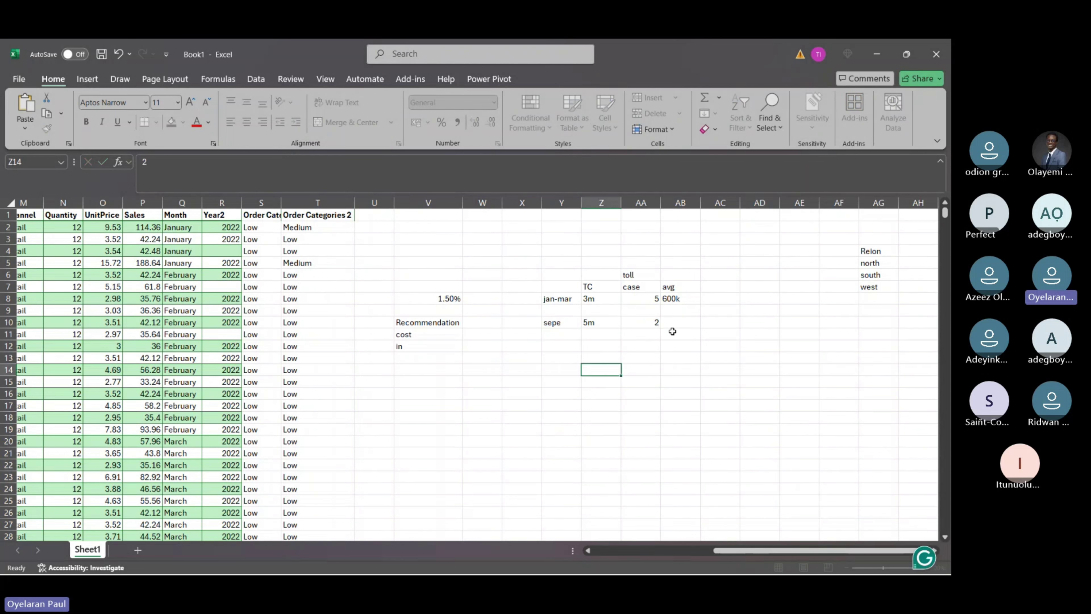
left_click(678, 322)
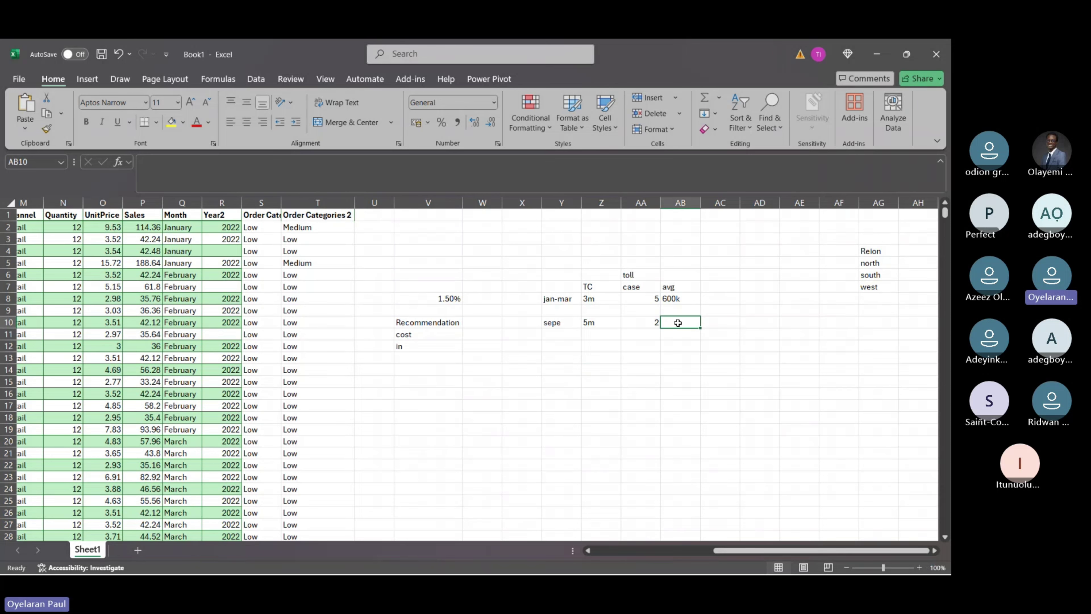
type("2.")
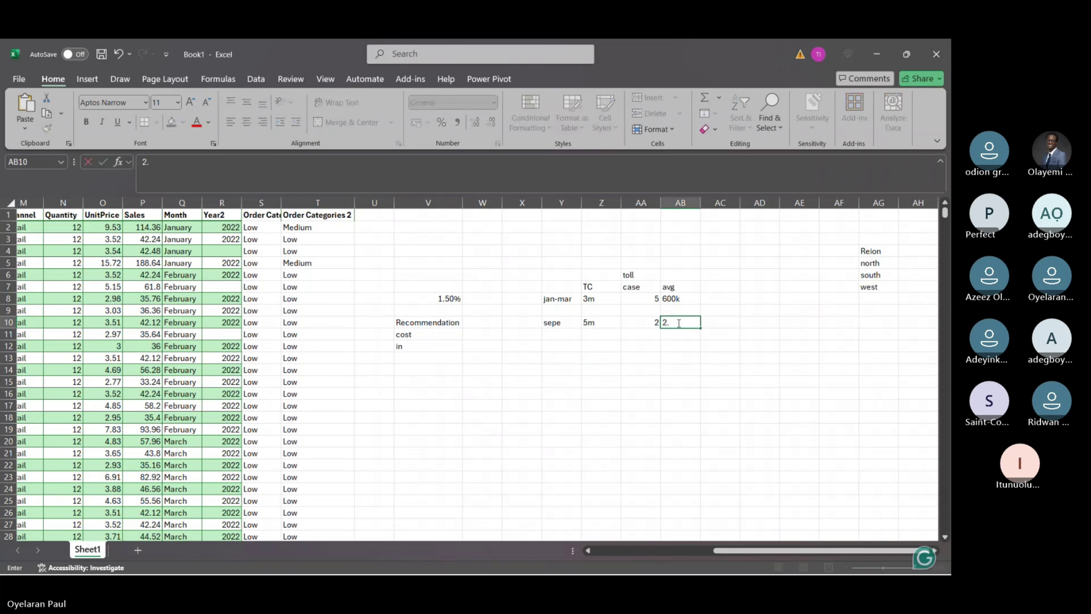
type("5m")
key("Return")
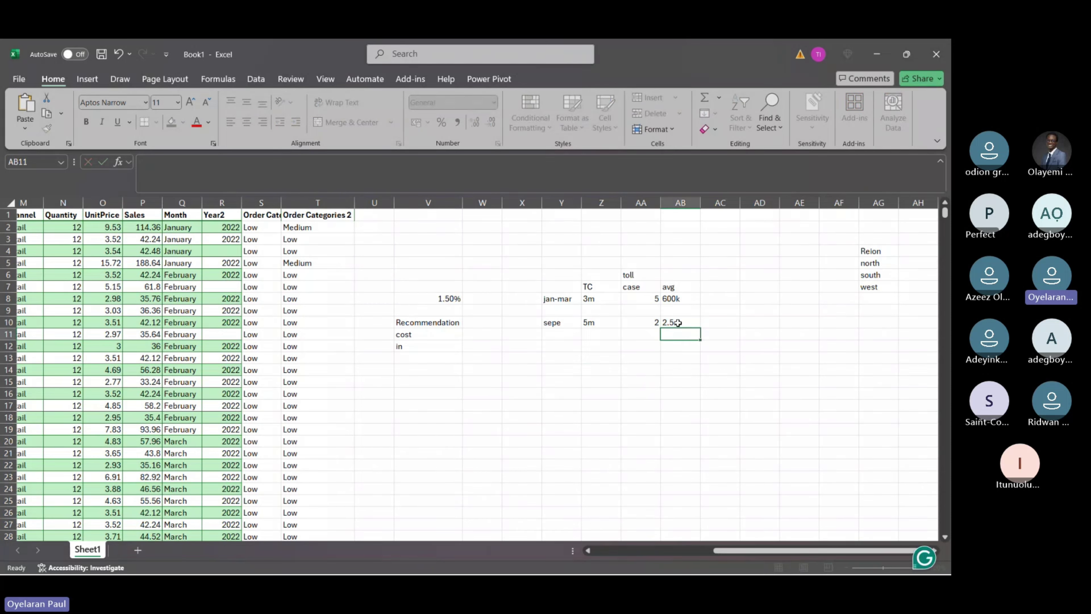
Correct the period label in cell Y10 to "sept".
left_click(548, 324)
left_click_drag(547, 323, 685, 324)
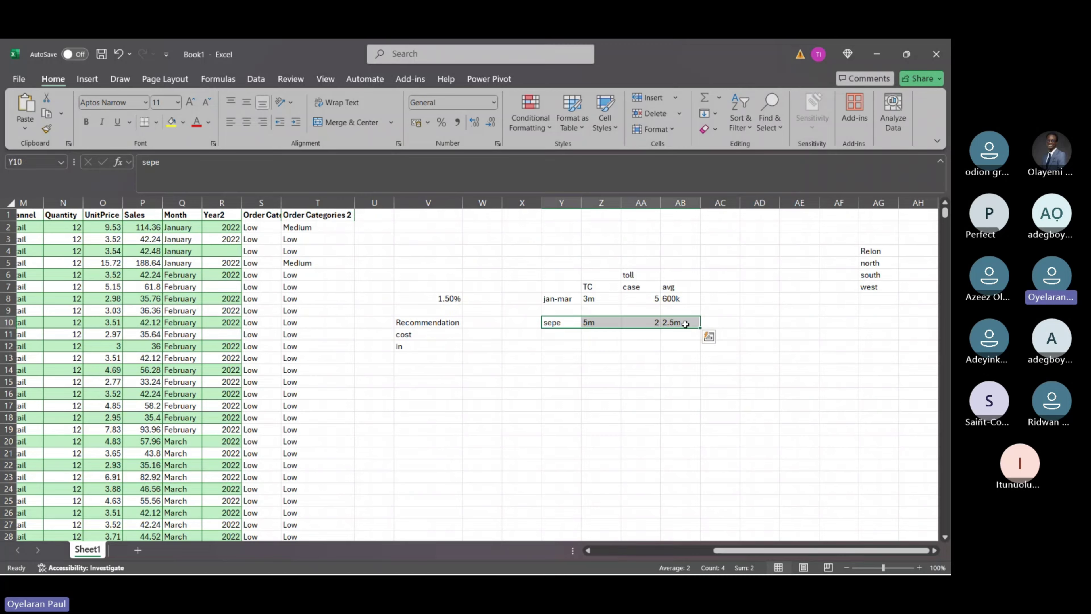
left_click(566, 320)
type("sepe")
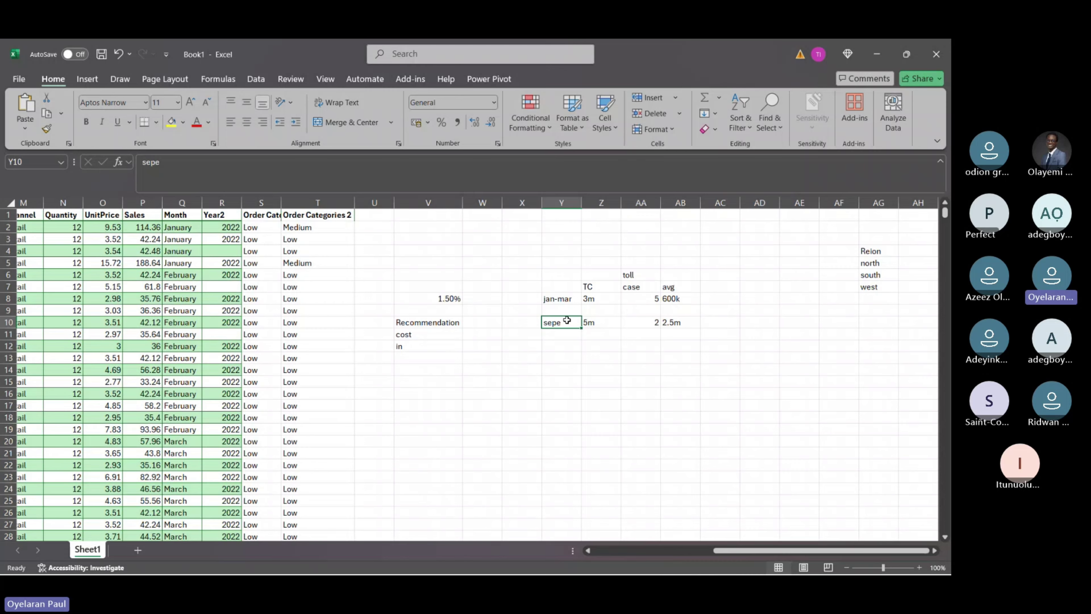
key("BackSpace")
type("t")
left_click(589, 334)
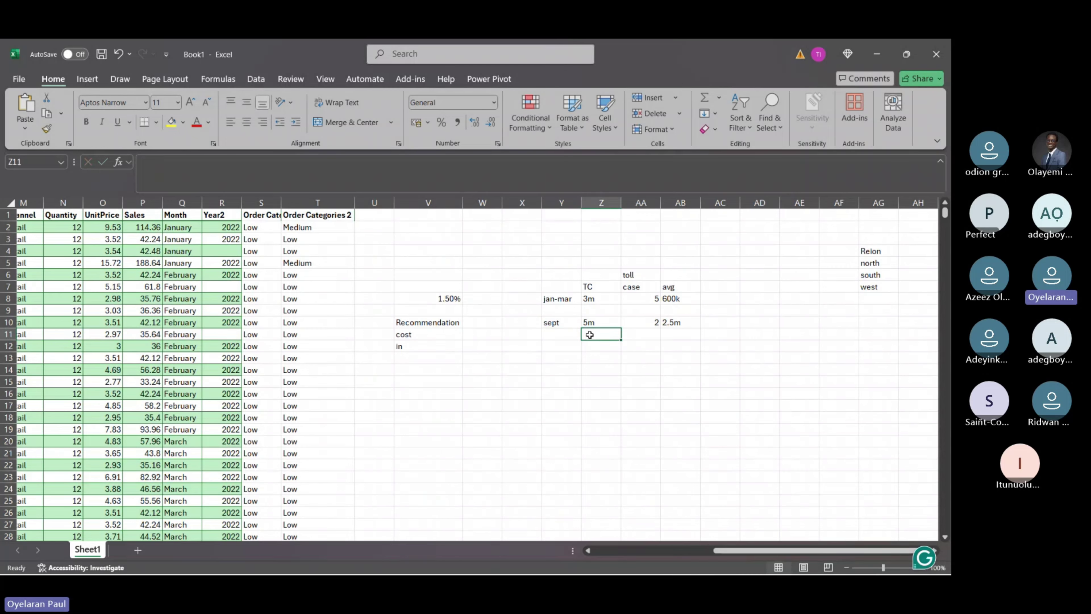
Enter 500 in X8 beside the jan-mar period and 12000 in X10 beside sept.
left_click(553, 320)
left_click_drag(553, 319, 661, 326)
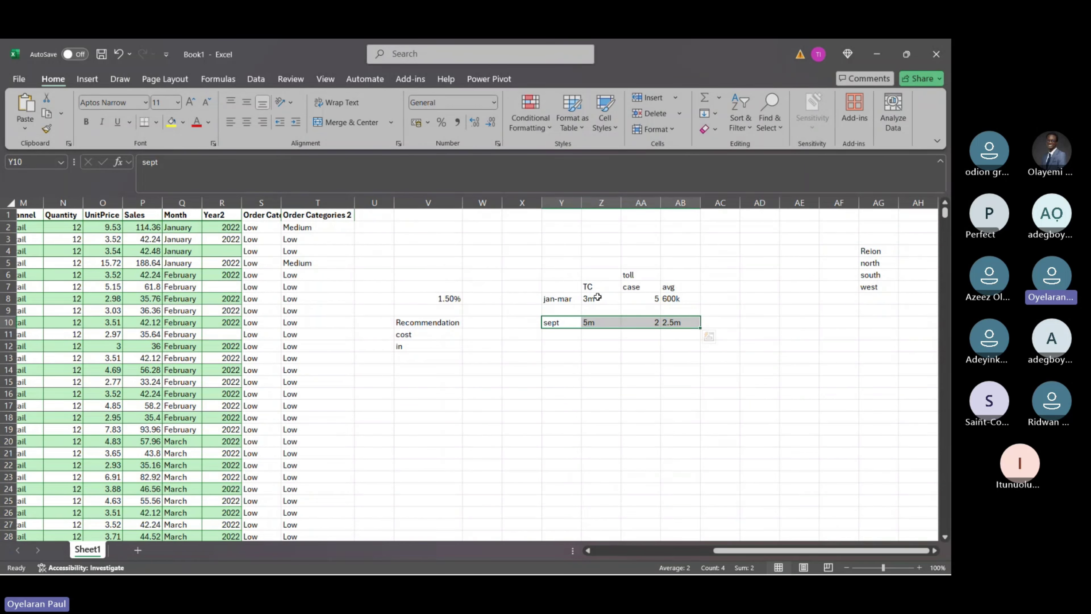
left_click_drag(554, 298, 671, 323)
left_click(537, 300)
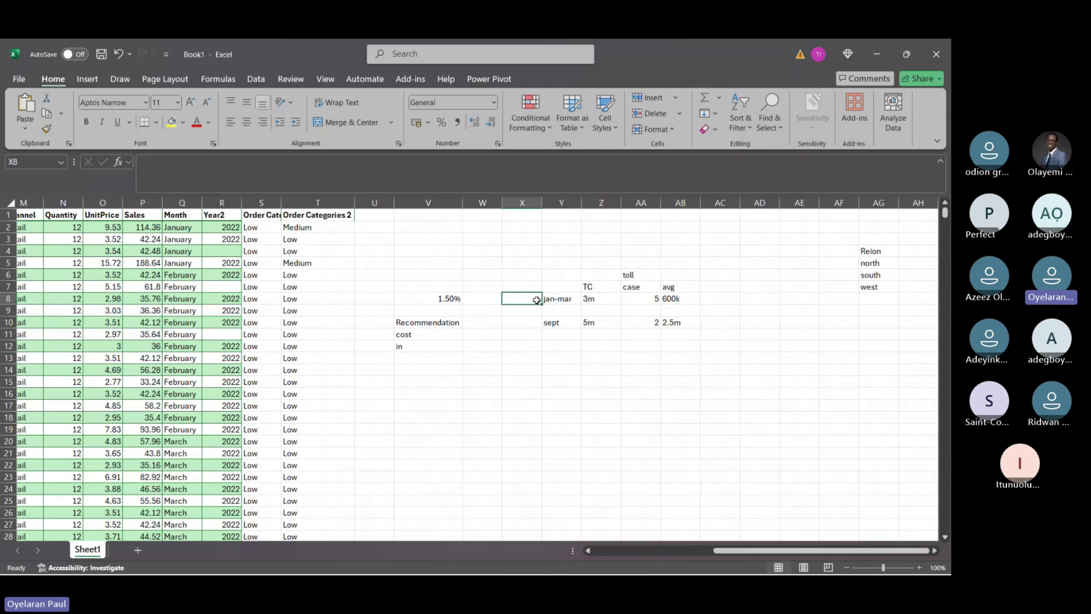
type("5")
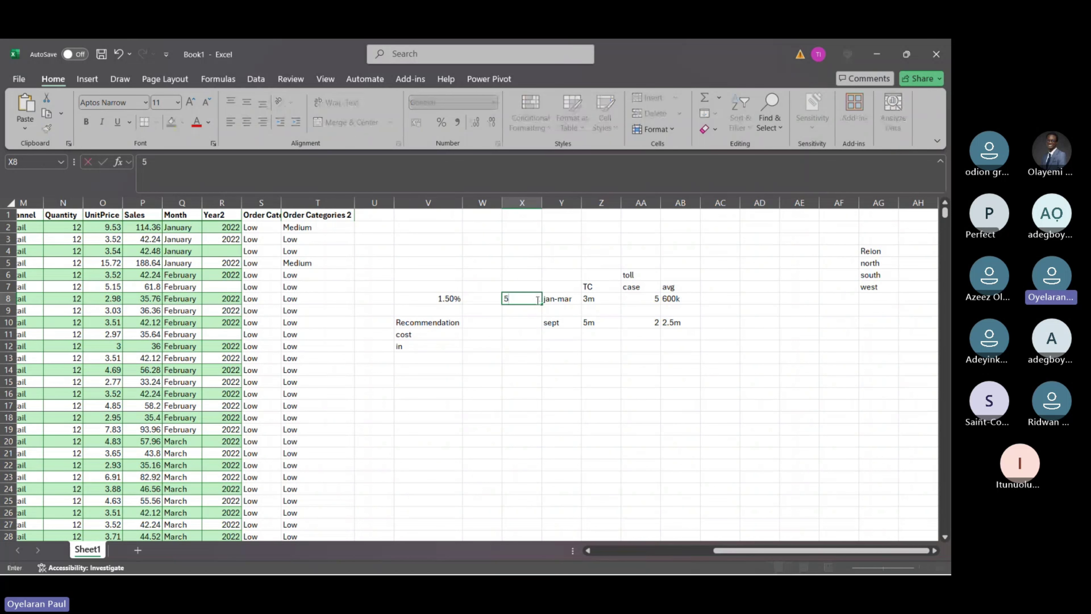
type("00")
left_click(540, 323)
type("12")
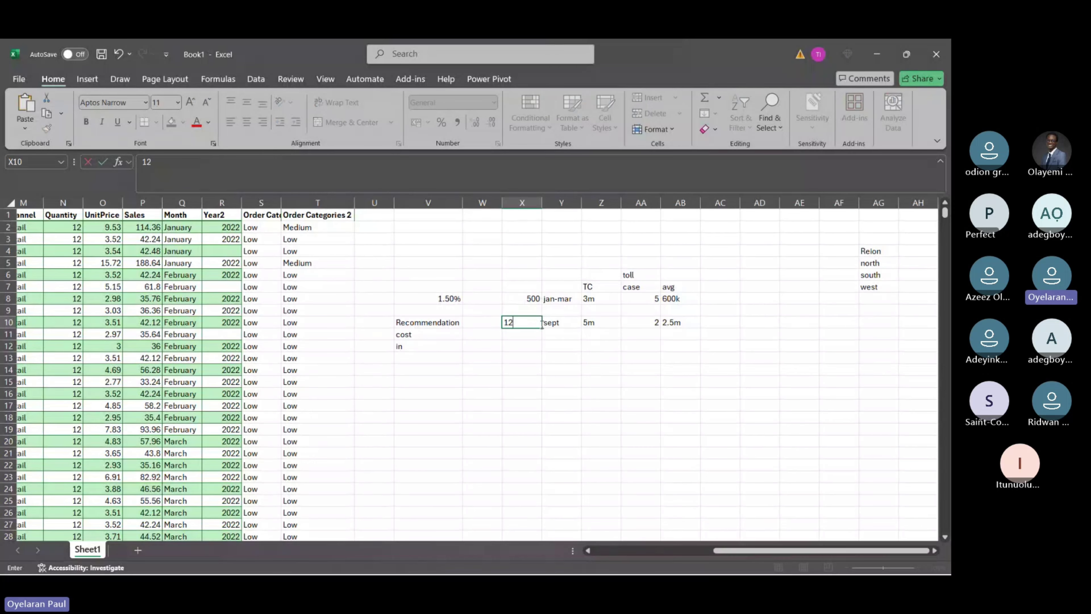
type("000")
key("Return")
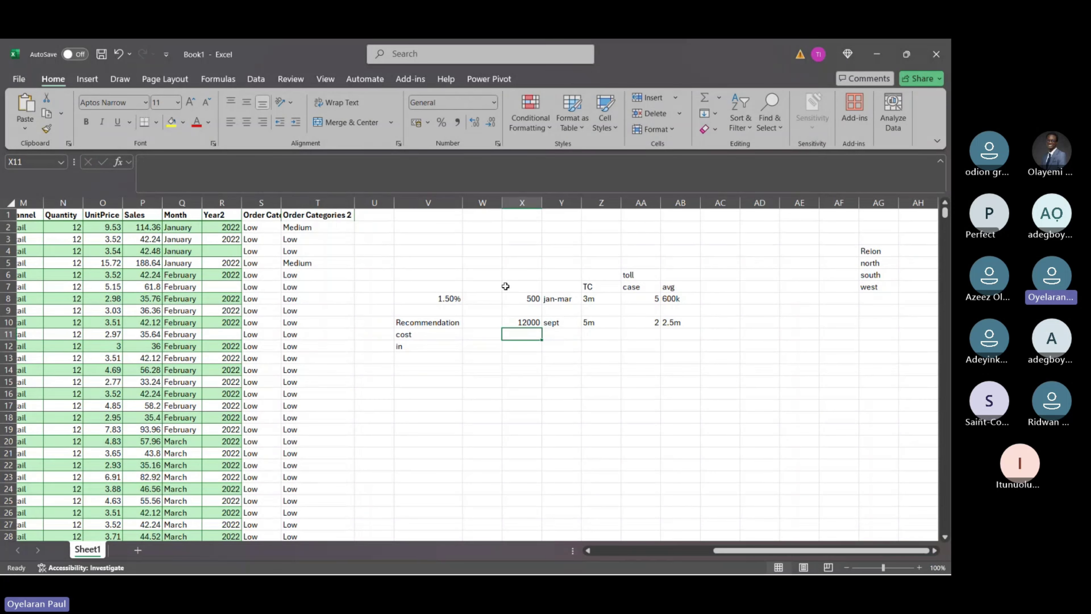
Add the heading "fuel/l" in cell X7 above the two new figures.
left_click(520, 288)
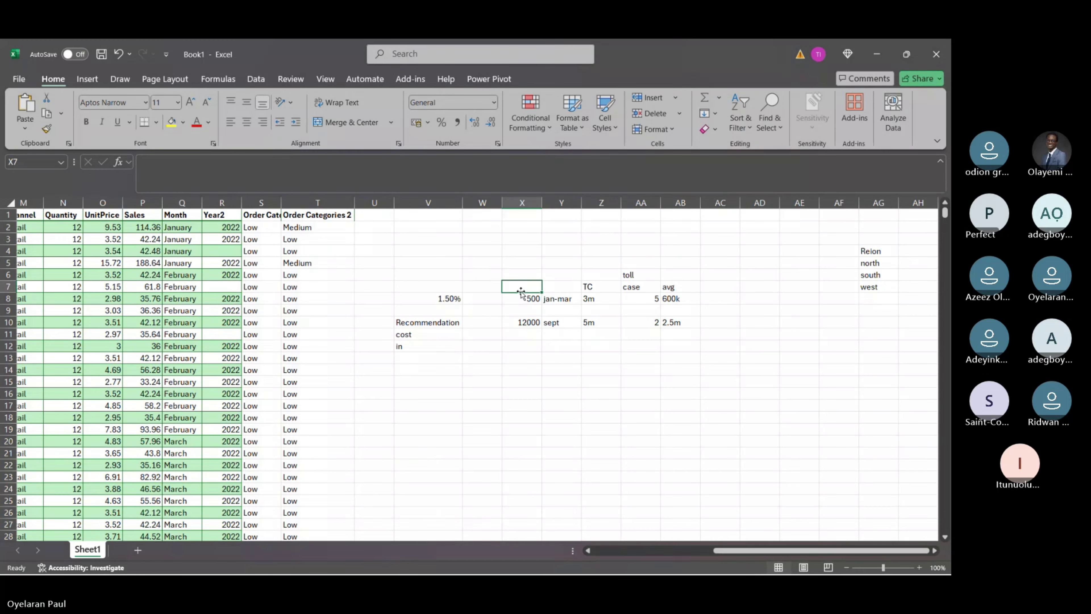
type("di")
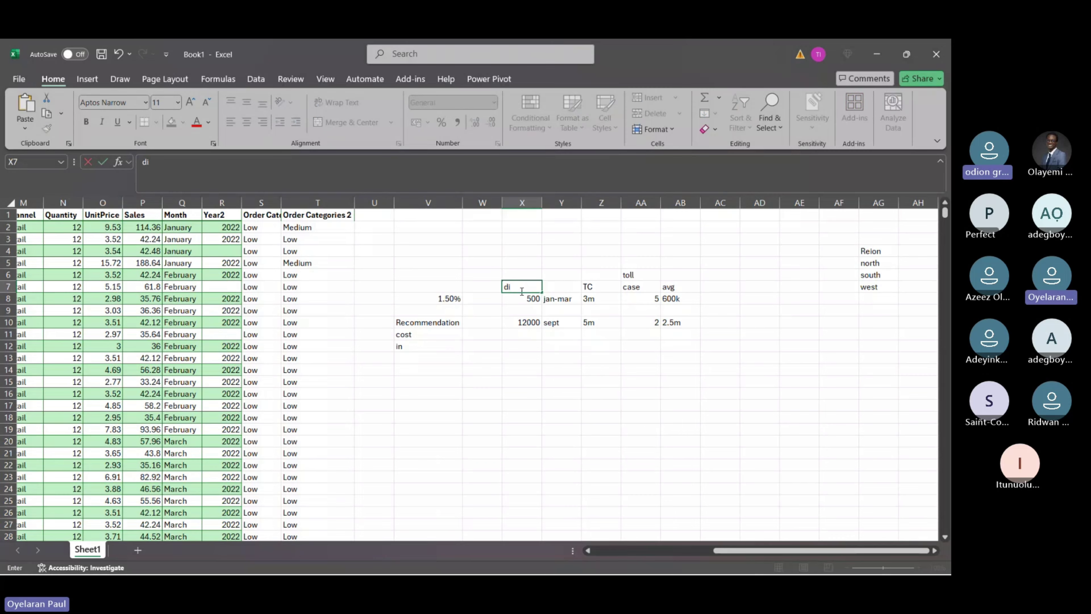
key("BackSpace")
key("BackSpace")
type("fue")
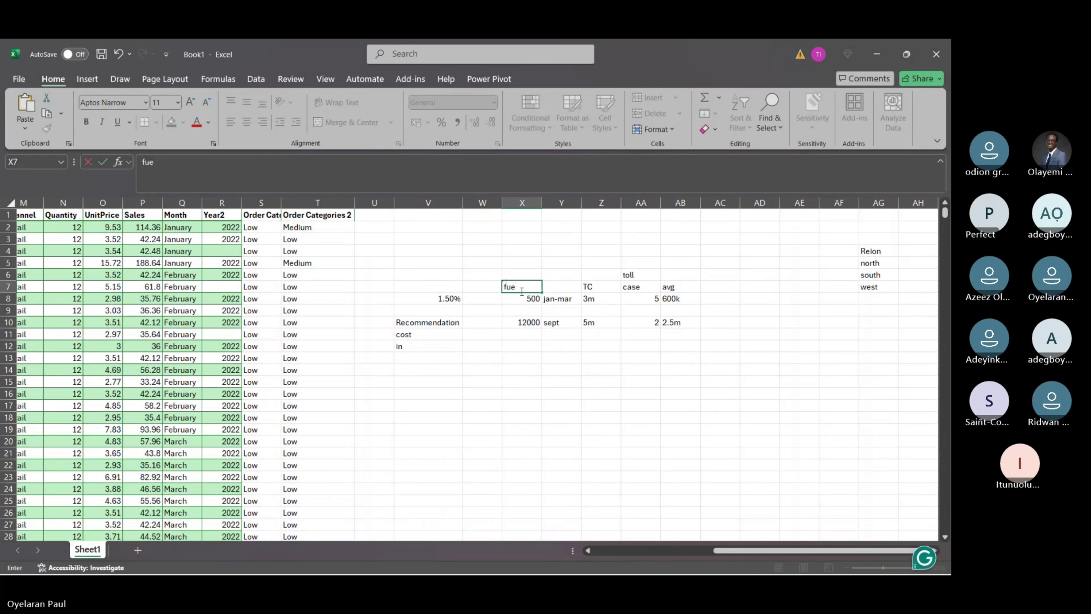
type("l/l")
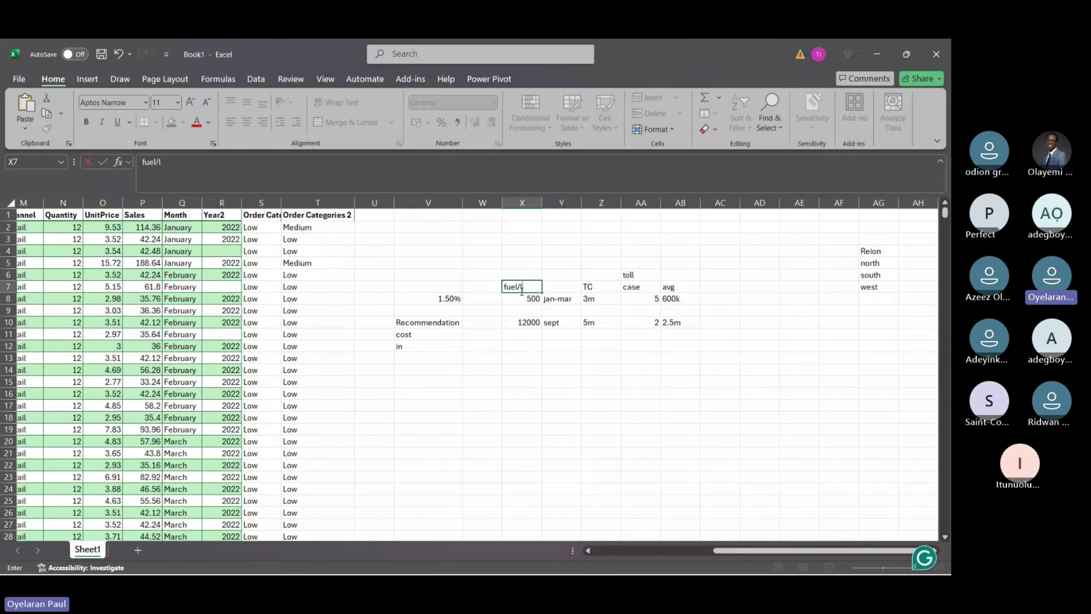
key("ctrl+Return")
left_click(548, 341)
left_click(540, 452)
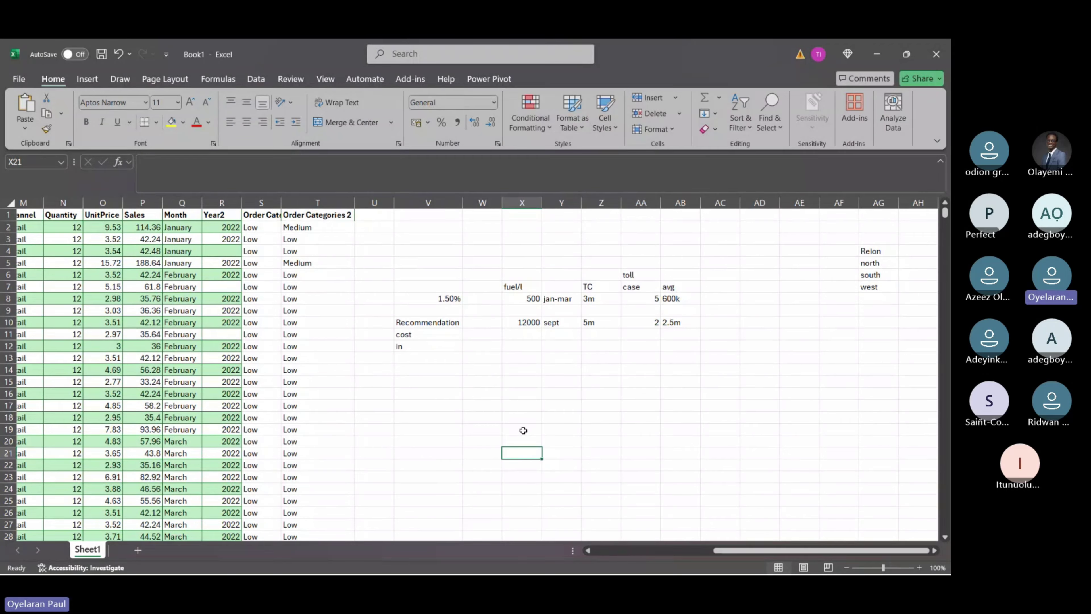
Review the whole comparison block from fuel/l to avg, including the jan-mar row's individual values.
left_click_drag(518, 286, 703, 330)
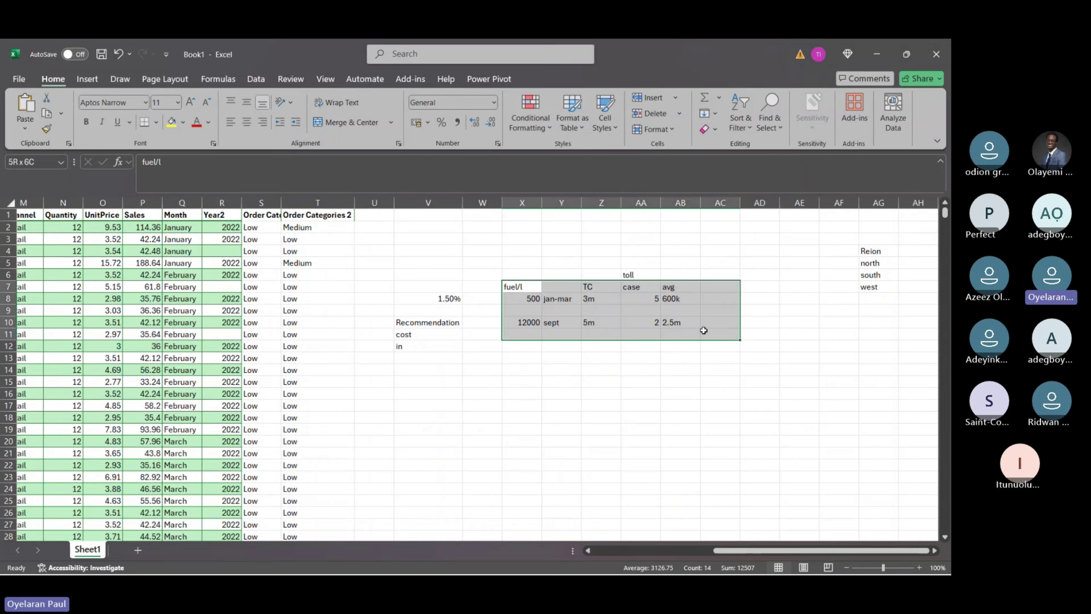
left_click(602, 298)
left_click(645, 299)
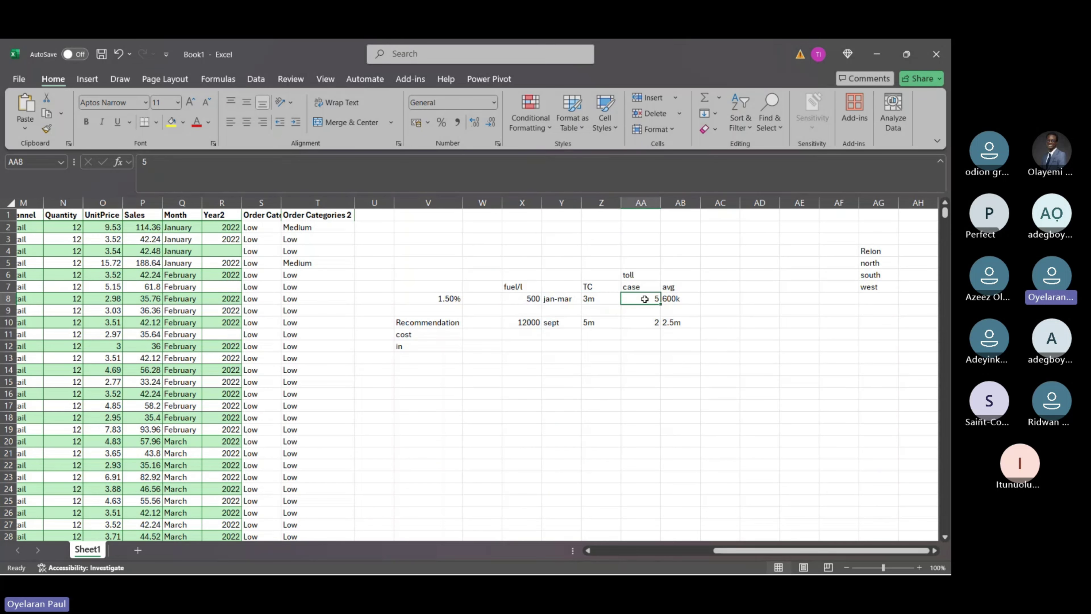
left_click(688, 296)
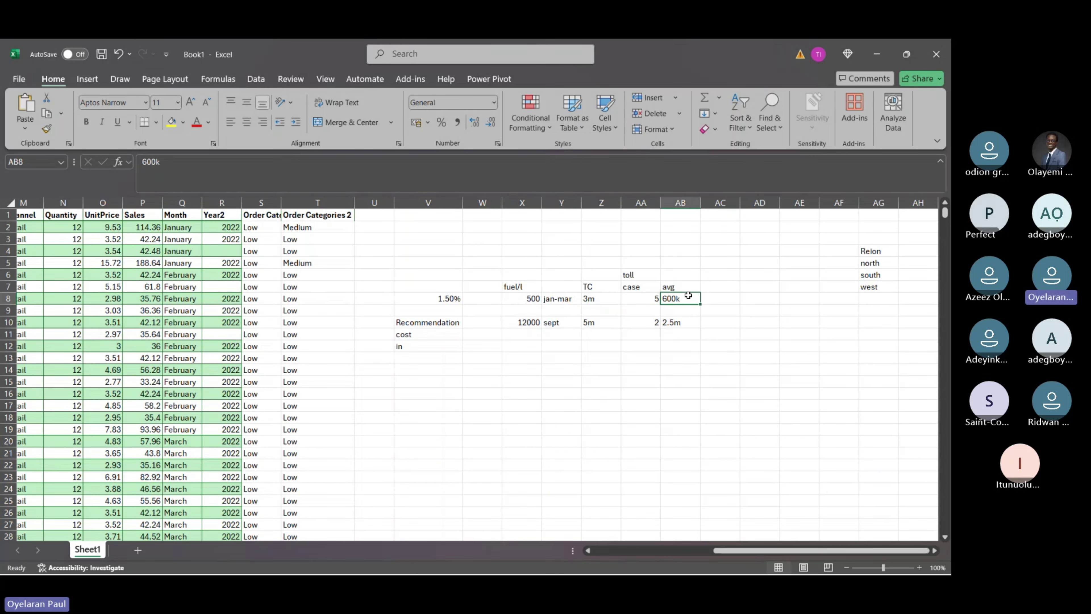
Compare the jan-mar and sept rows' total costs, including the average for sept.
left_click(606, 324)
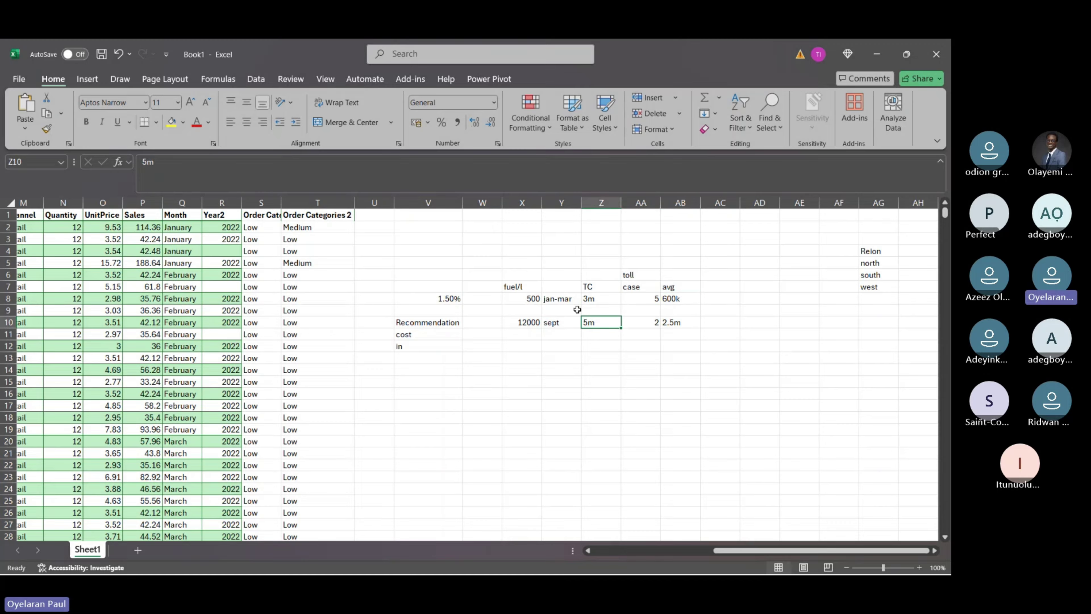
left_click(568, 302)
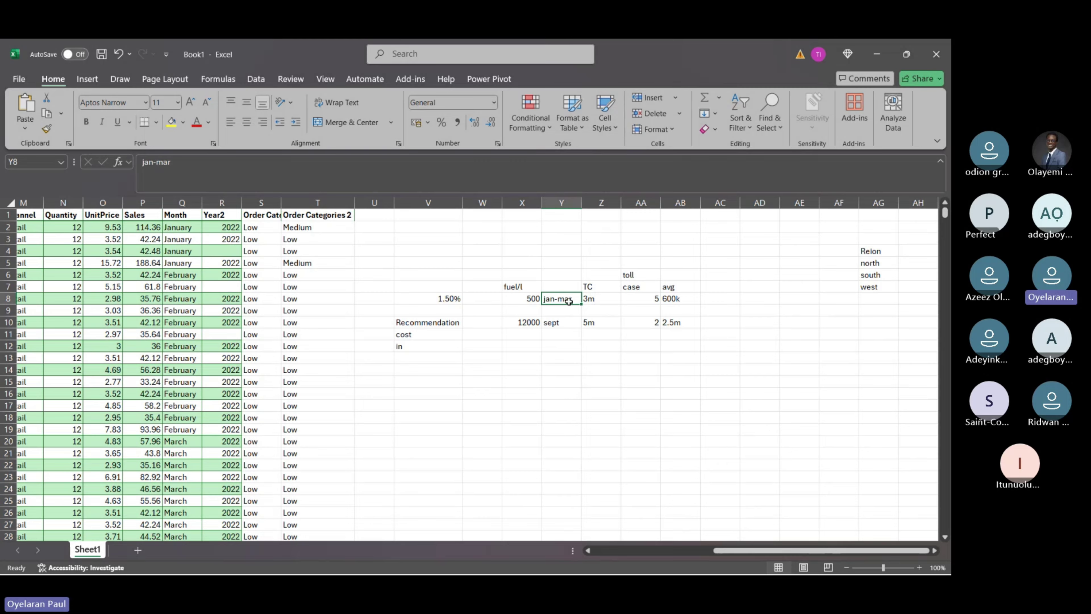
left_click(556, 326)
left_click_drag(557, 326, 596, 324)
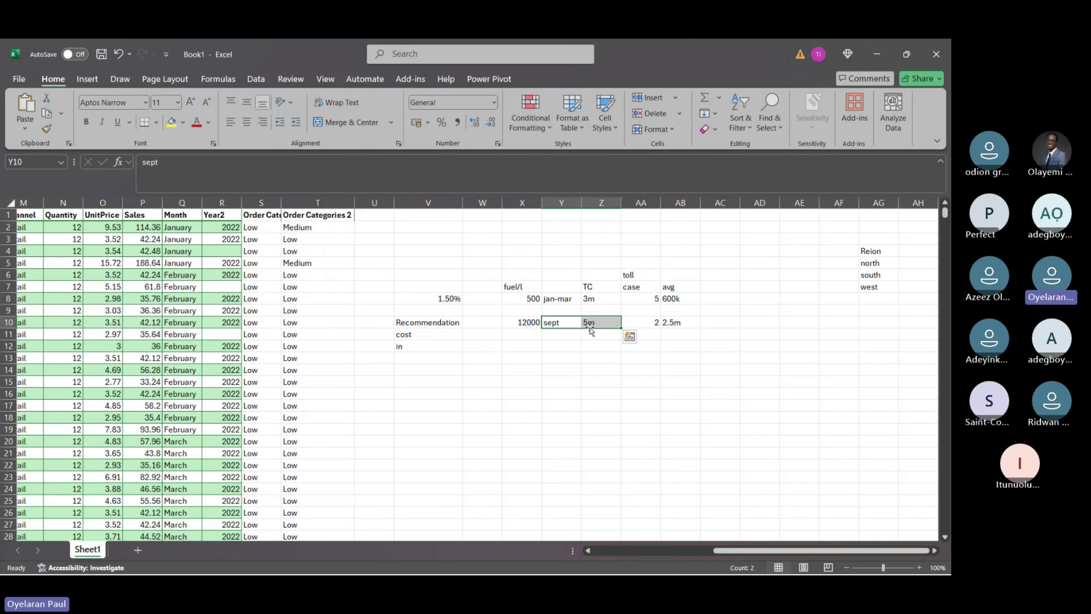
left_click(678, 322)
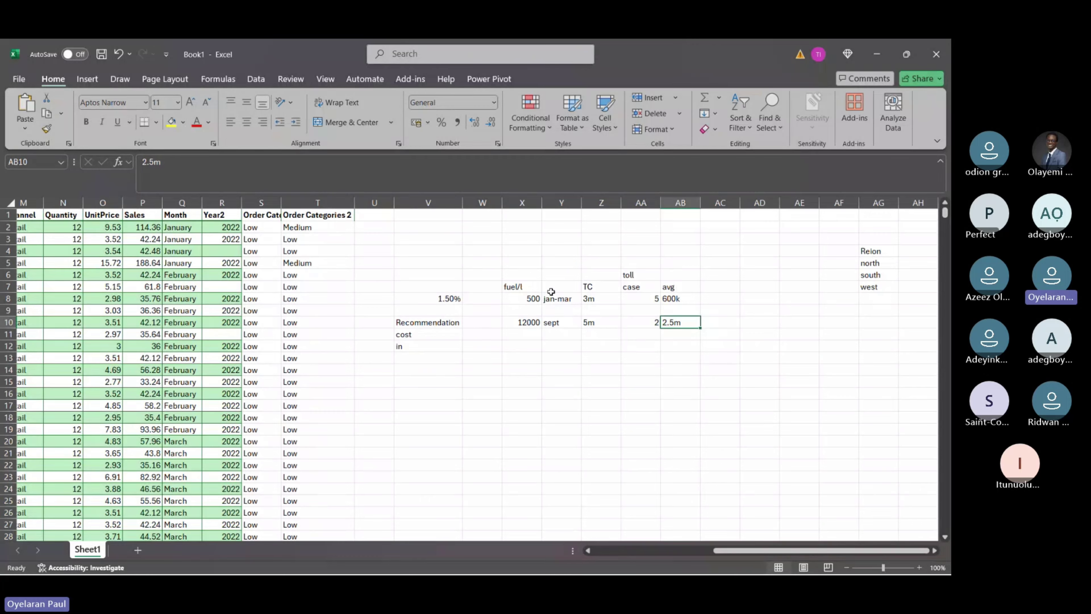
left_click(565, 298)
left_click_drag(566, 298, 597, 299)
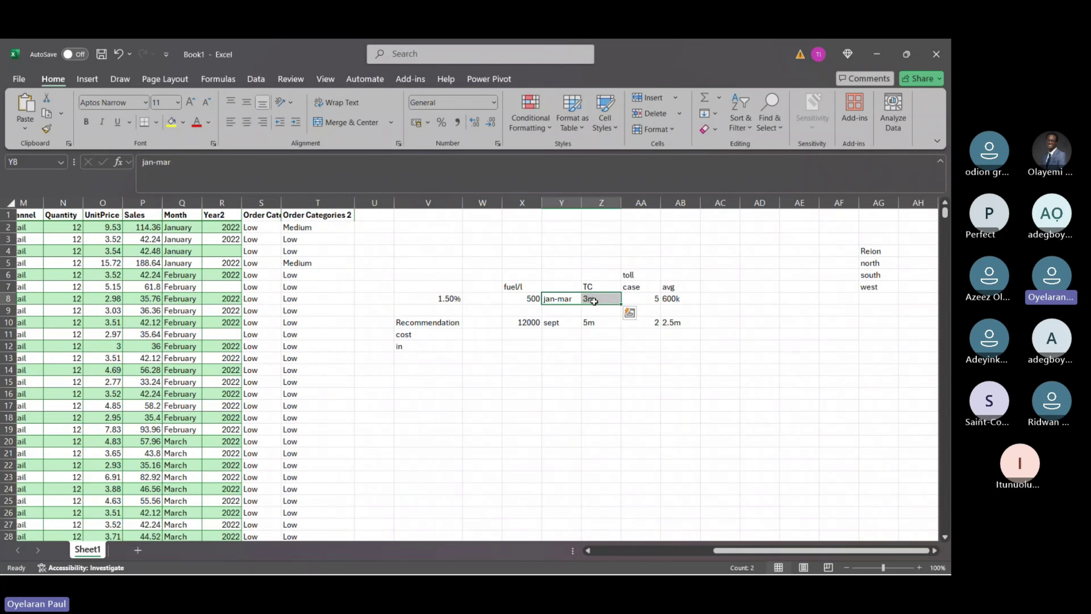
Enter 20m in cell Z11, directly below the sept total cost.
left_click(568, 323)
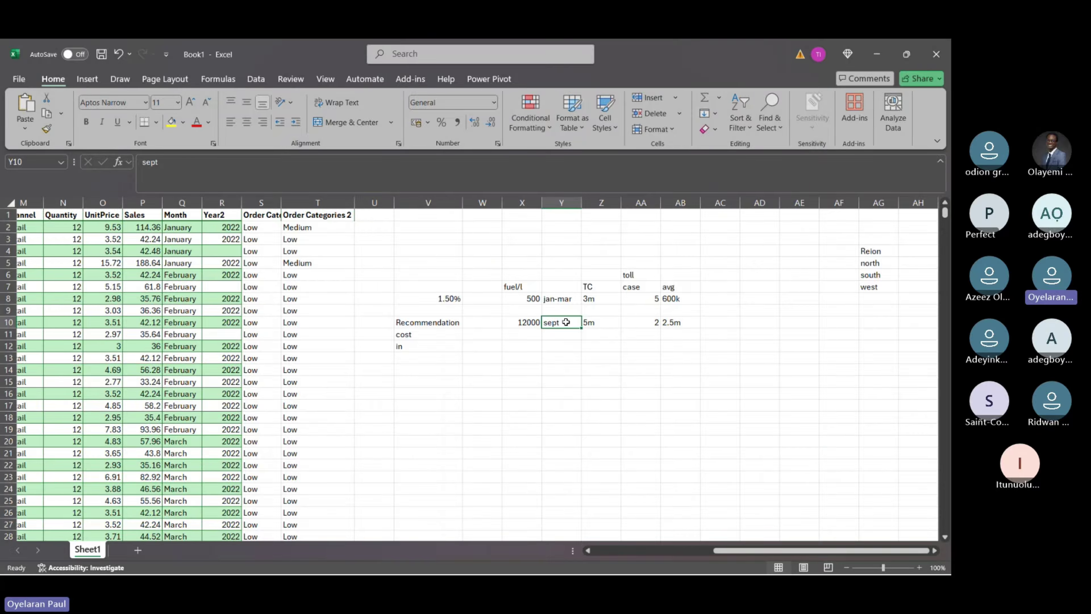
left_click(597, 334)
type("20m")
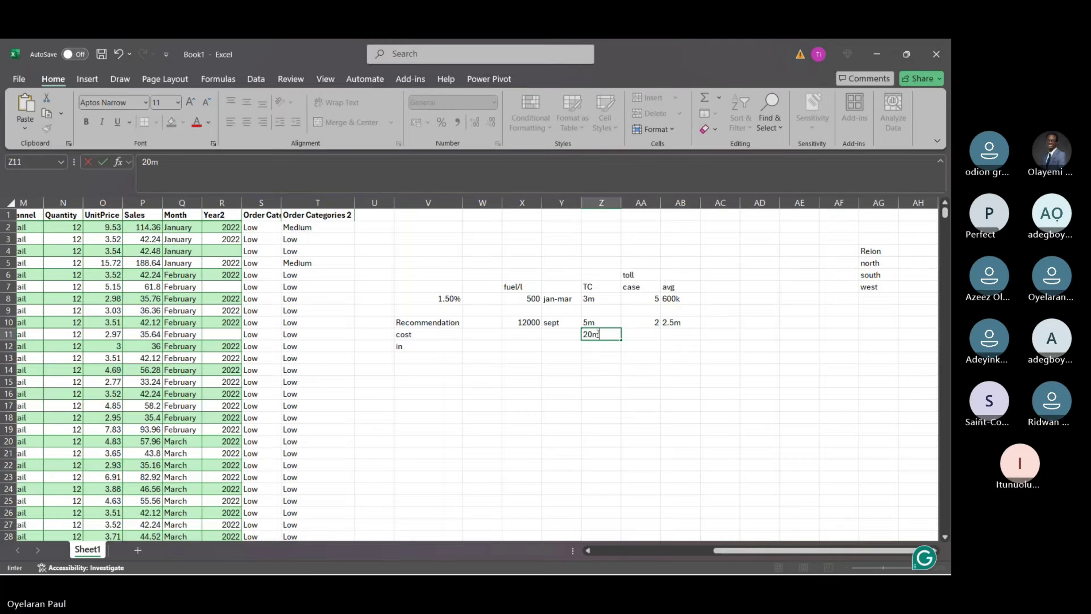
key("Return")
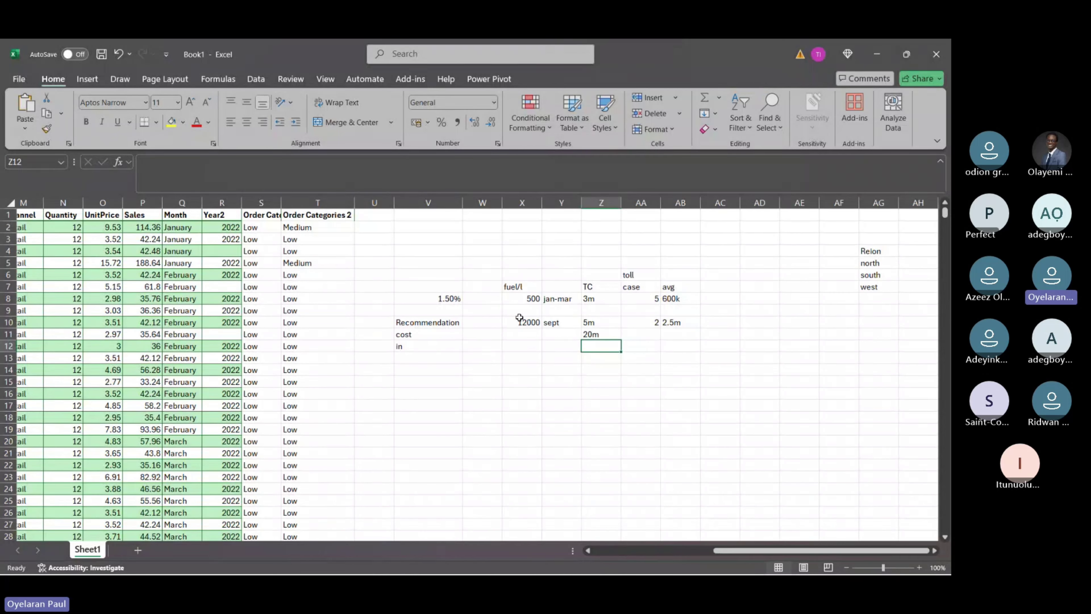
Review the sept row from its fuel figure to its average, including its total cost.
left_click_drag(520, 321, 669, 329)
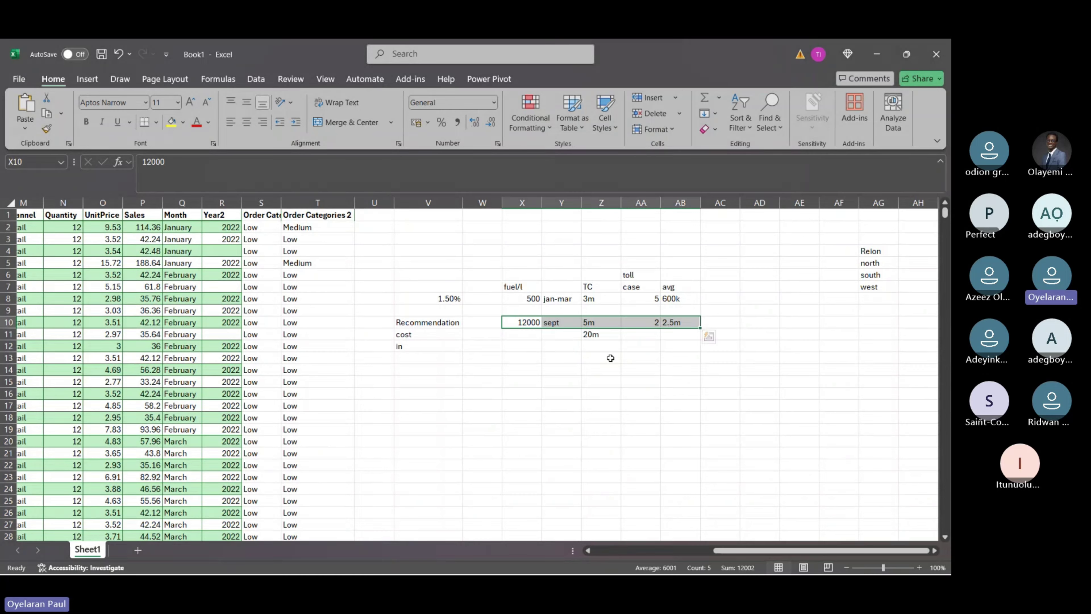
left_click(587, 348)
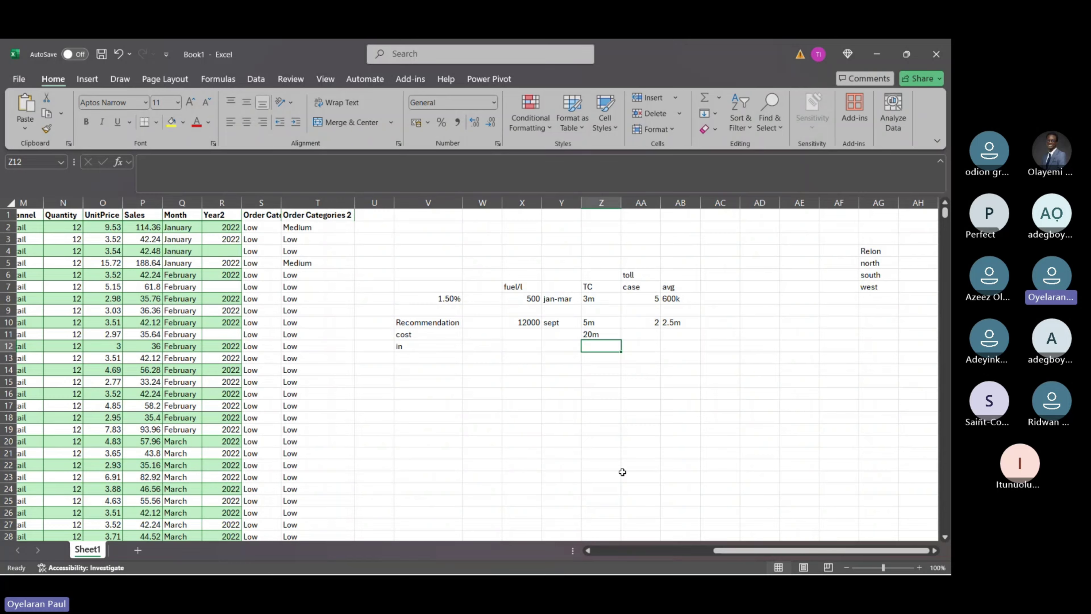
left_click(605, 361)
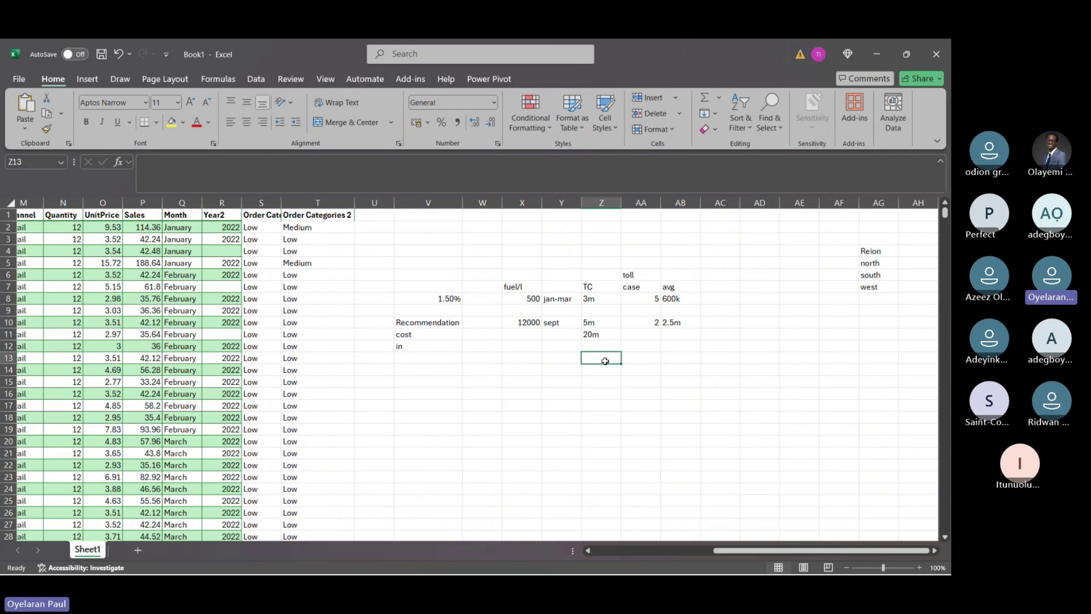
left_click(600, 323)
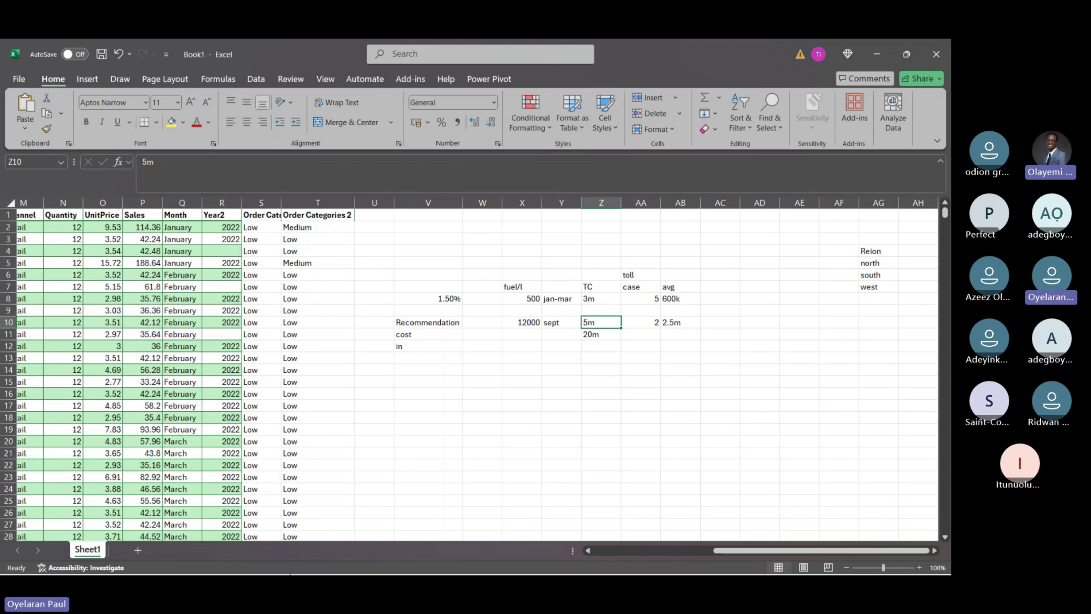
Switch to the Teams meeting window, move it clear of the comparison figures, and return to the Book1 workbook.
key("super")
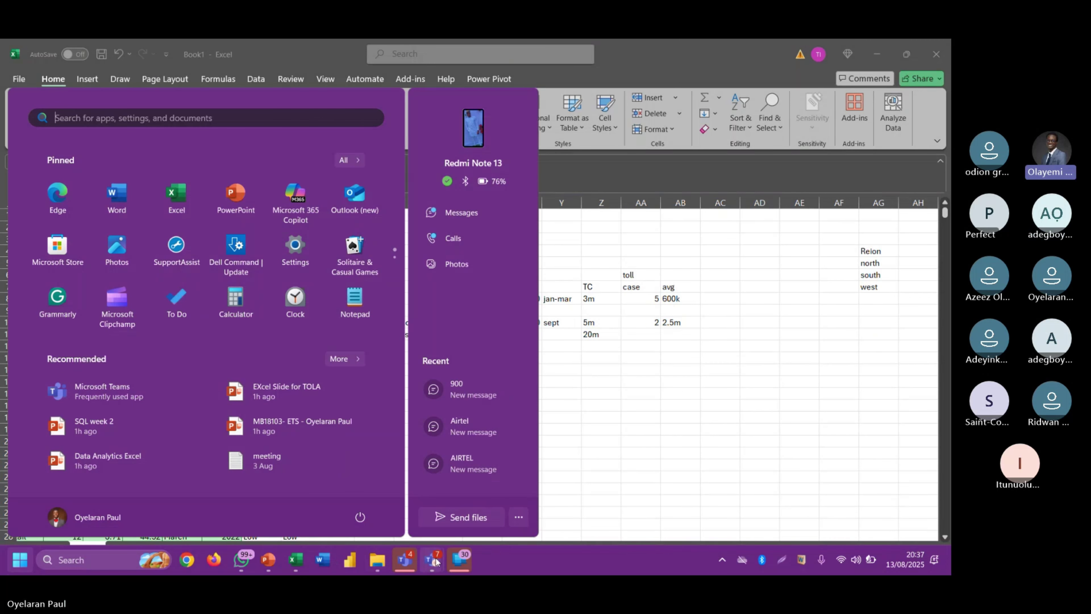
mouse_move(435, 561)
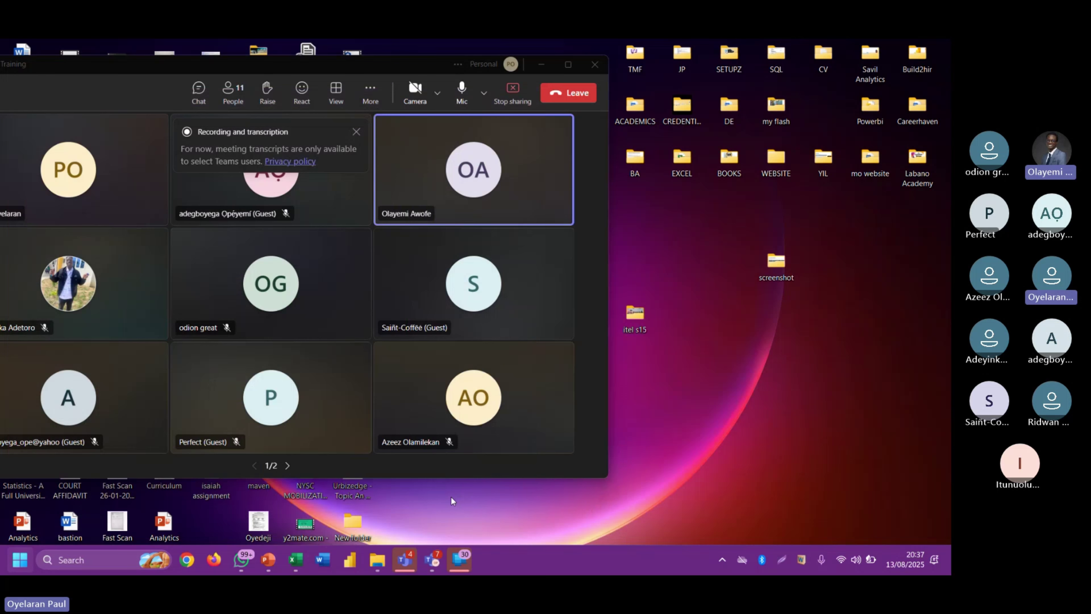
left_click(432, 490)
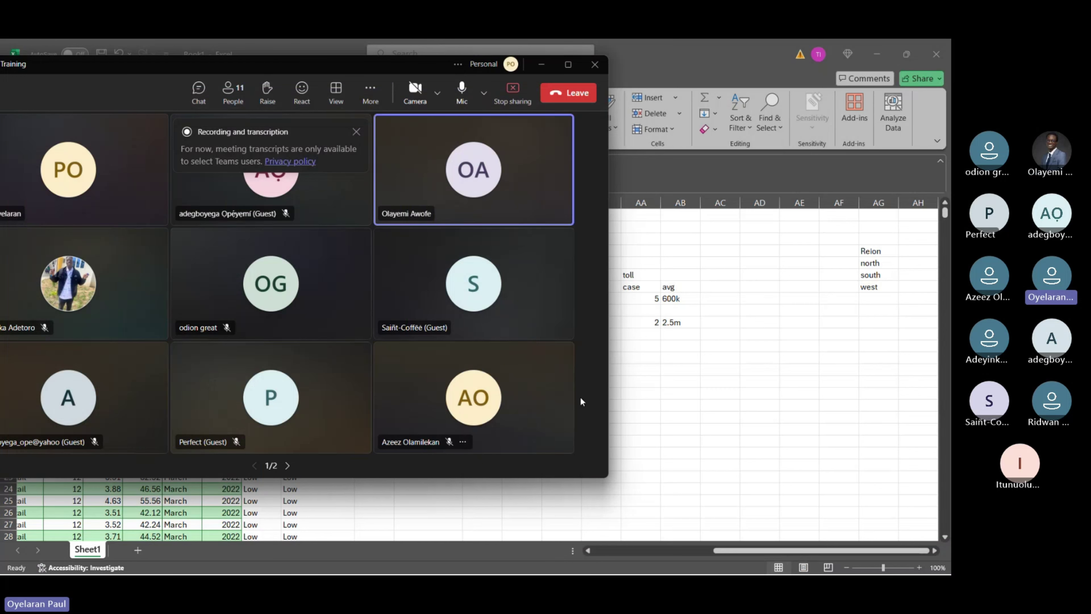
left_click_drag(323, 69, 462, 199)
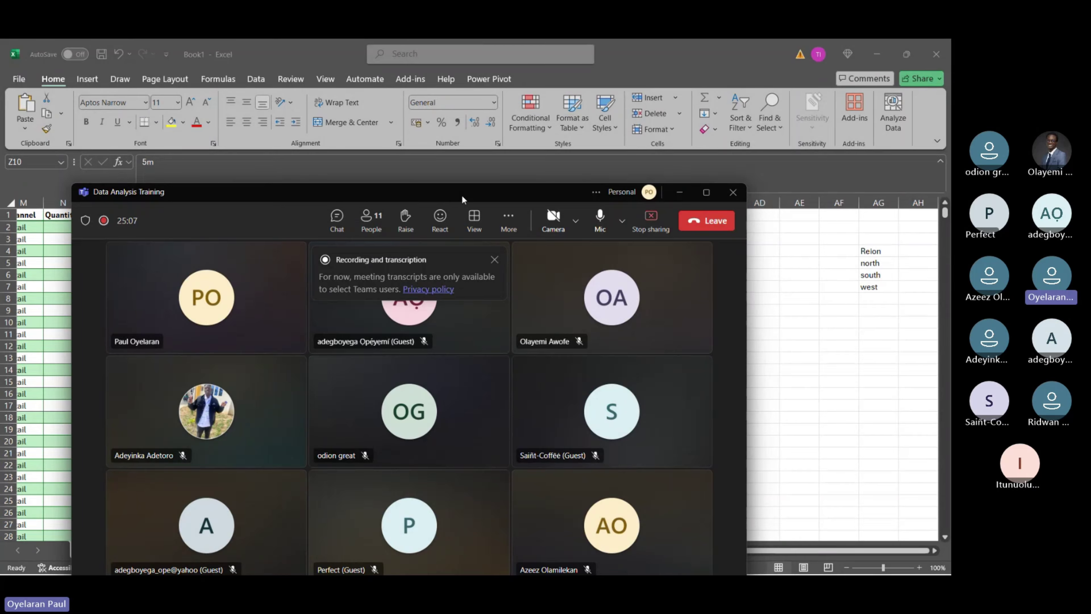
left_click_drag(462, 195, 76, 171)
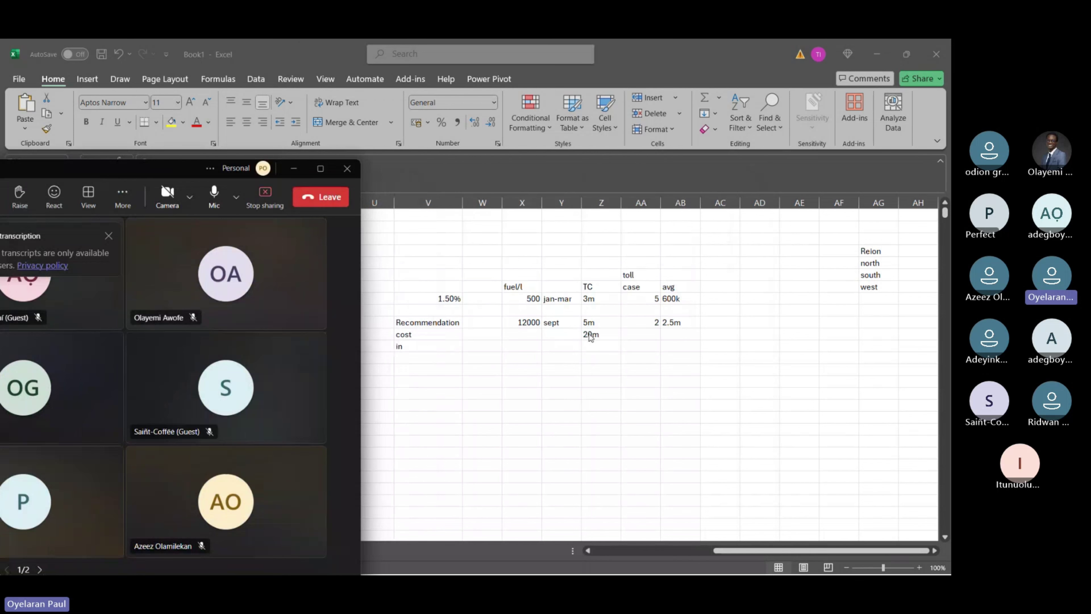
left_click(591, 336)
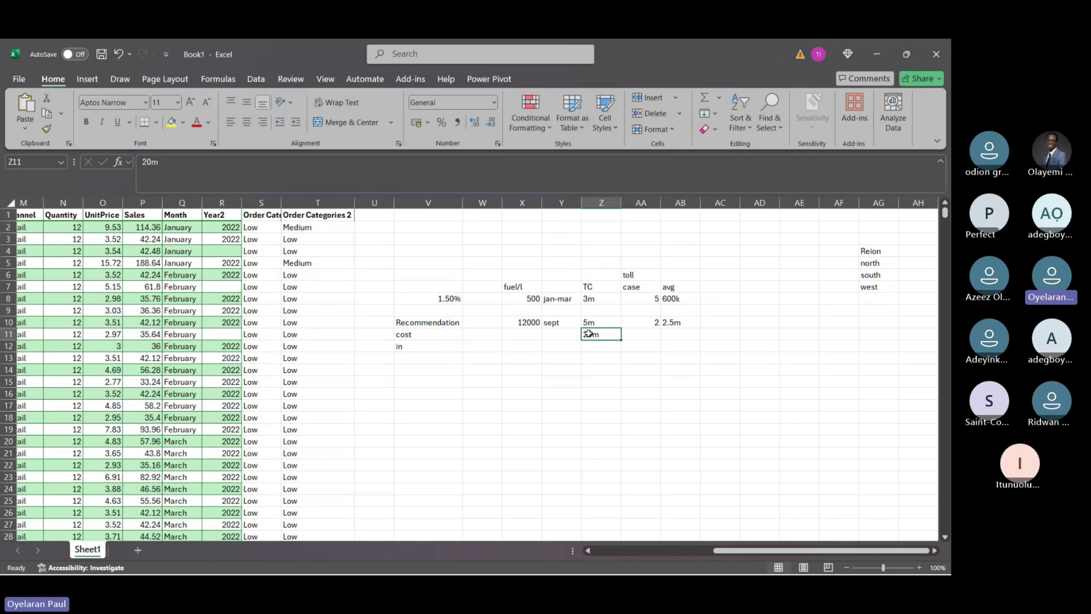
Review the comparison block from fuel/l to avg, including the jan-mar row and its case figure.
left_click_drag(521, 288, 722, 334)
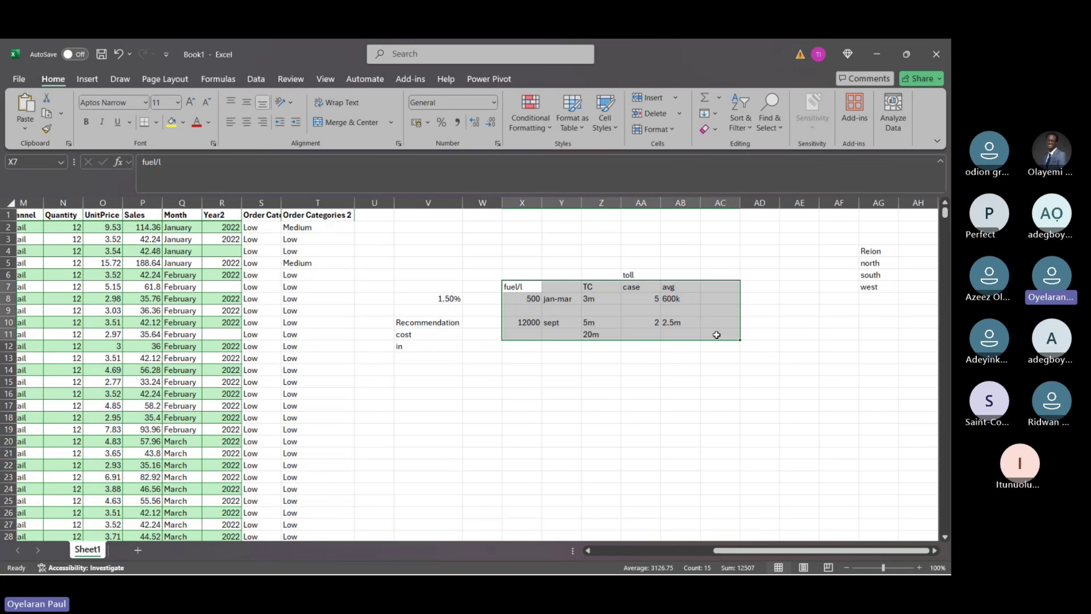
left_click_drag(563, 298, 681, 299)
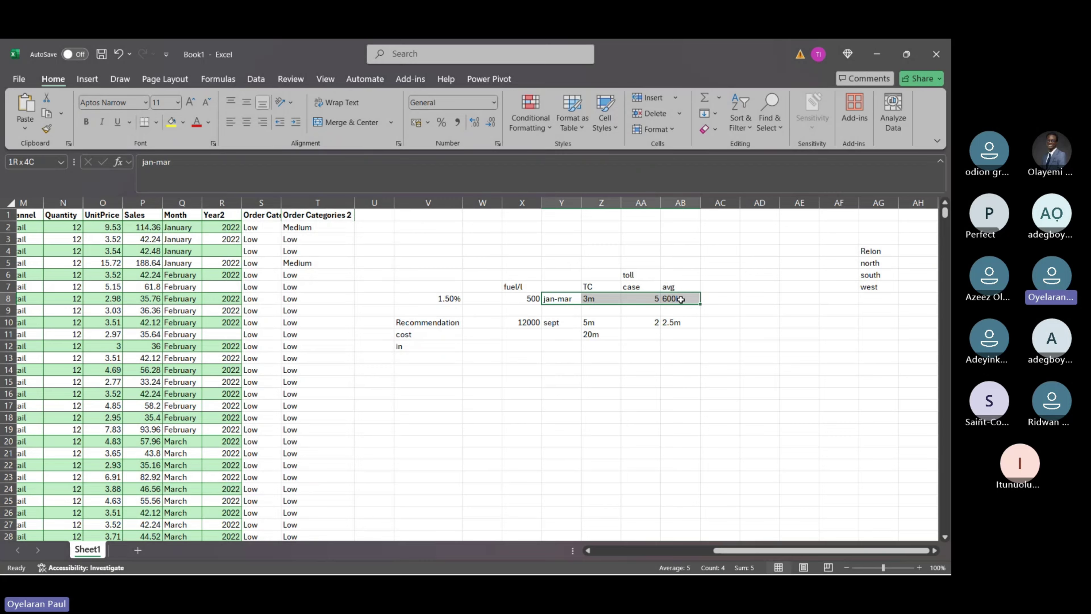
left_click(640, 300)
left_click_drag(602, 405, 632, 448)
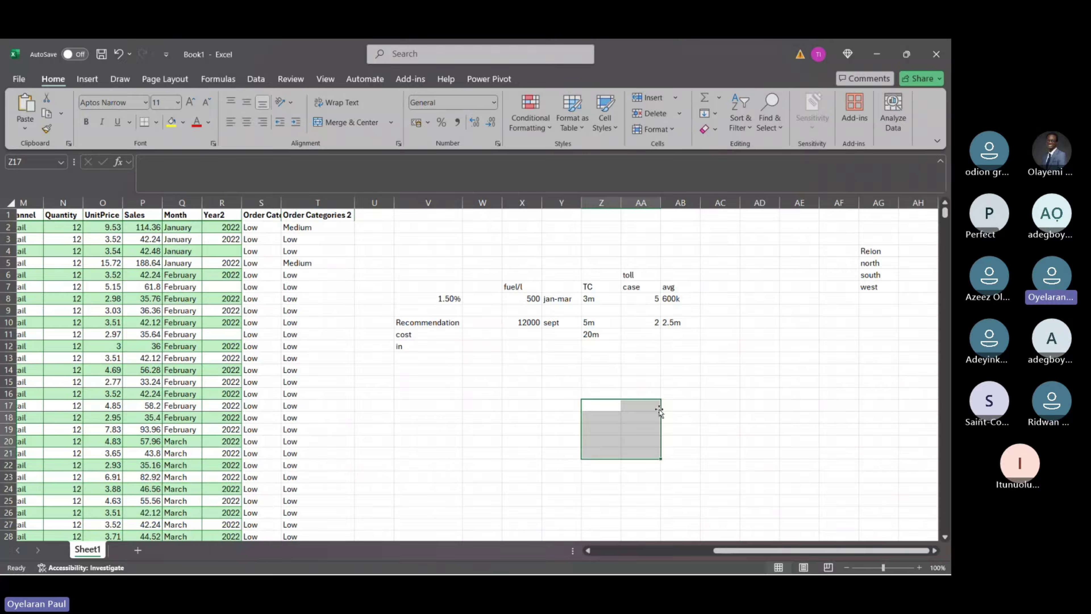
left_click_drag(681, 441, 755, 424)
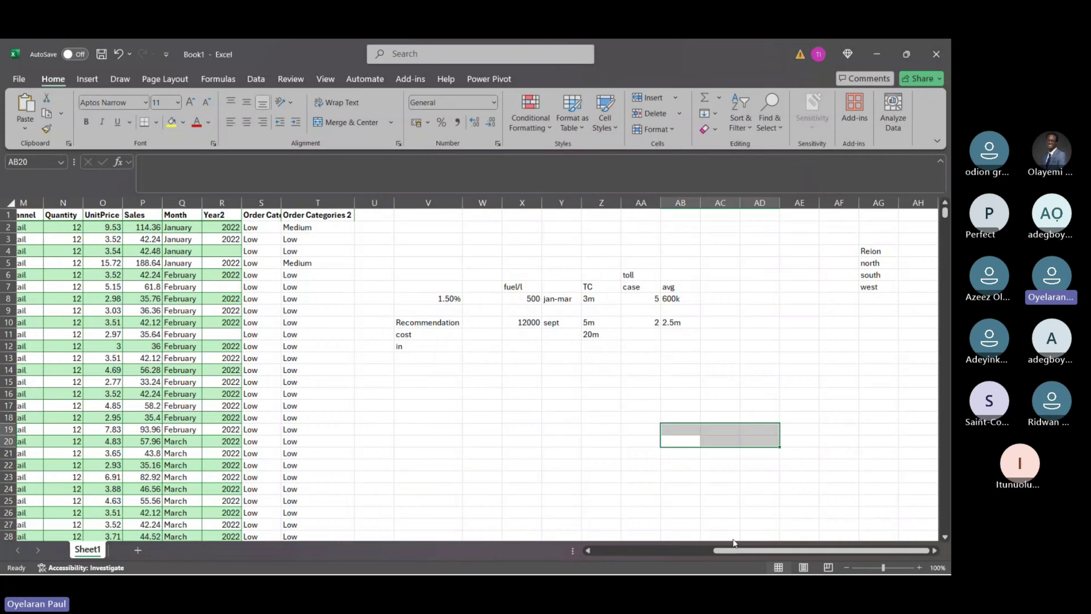
Clear the illustrative comparison and recommendation notes in V6:AC12 beside the sales data.
left_click(407, 282)
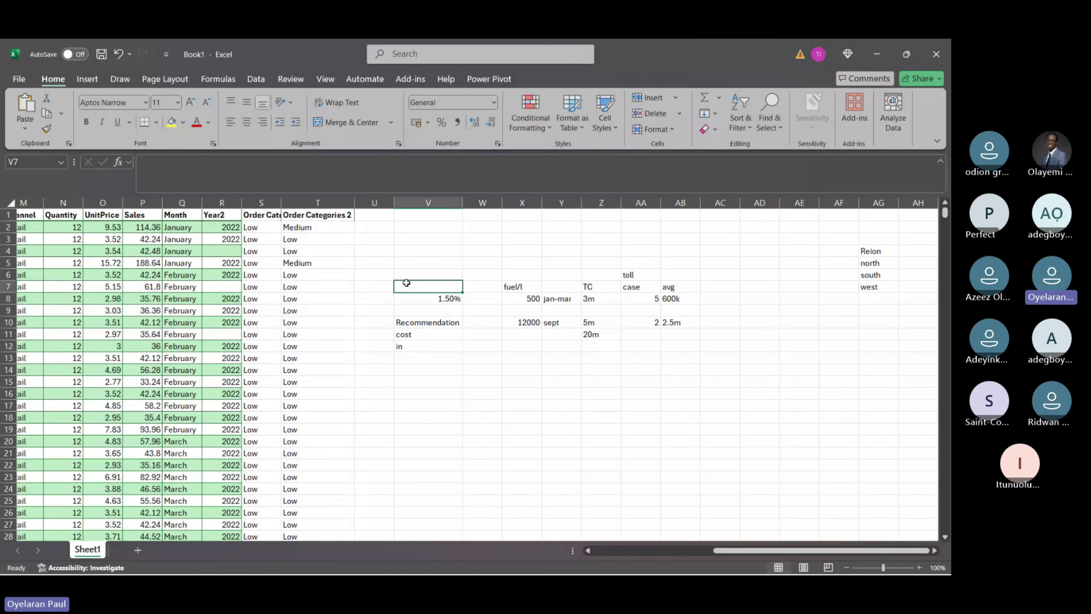
left_click_drag(406, 283, 661, 349)
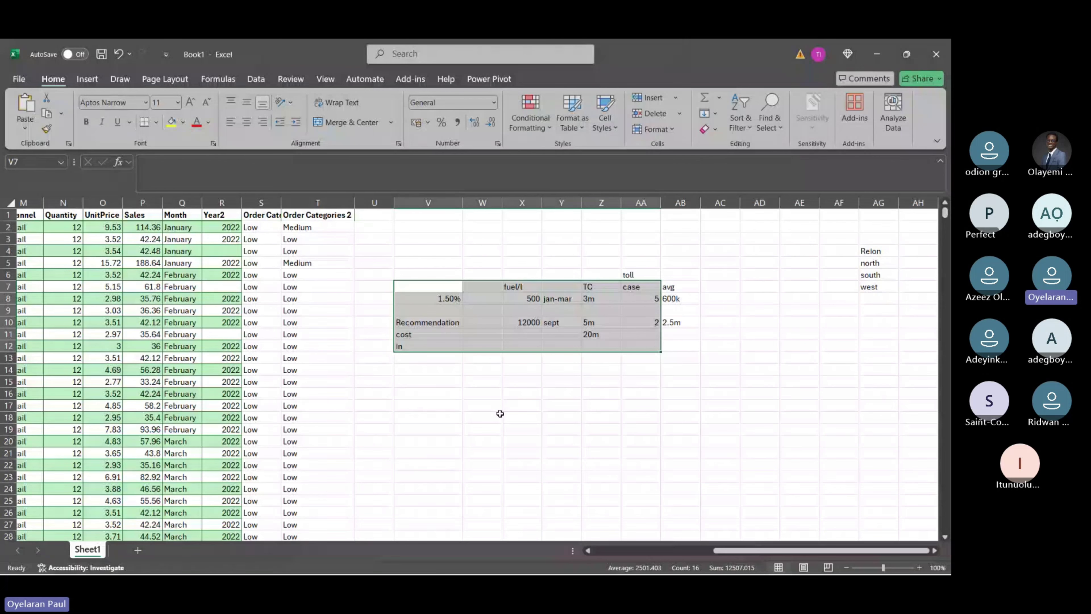
key("Delete")
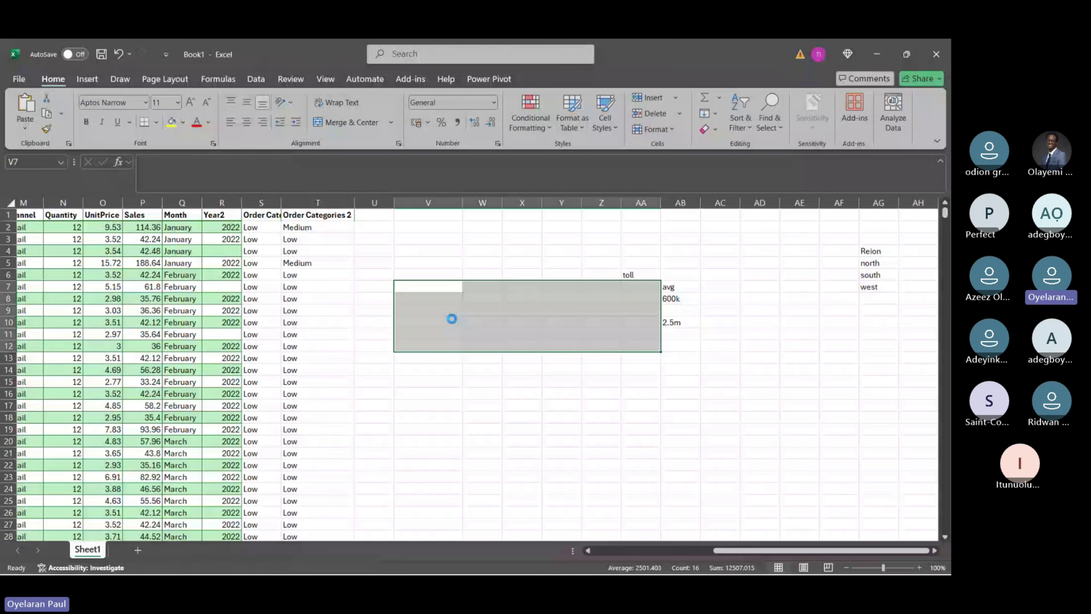
left_click_drag(429, 275, 720, 346)
key("Delete")
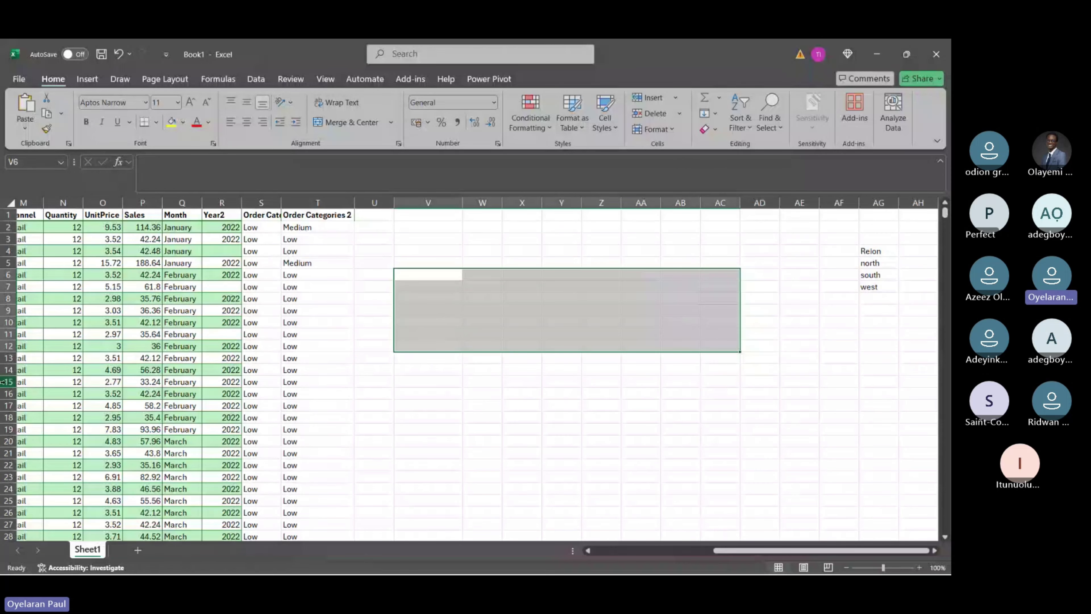
Switch to the PowerPoint slide show to read the SUMIF and SUMIFS syntax, and return to the Book1 workbook.
scroll(146, 389, "left", 1)
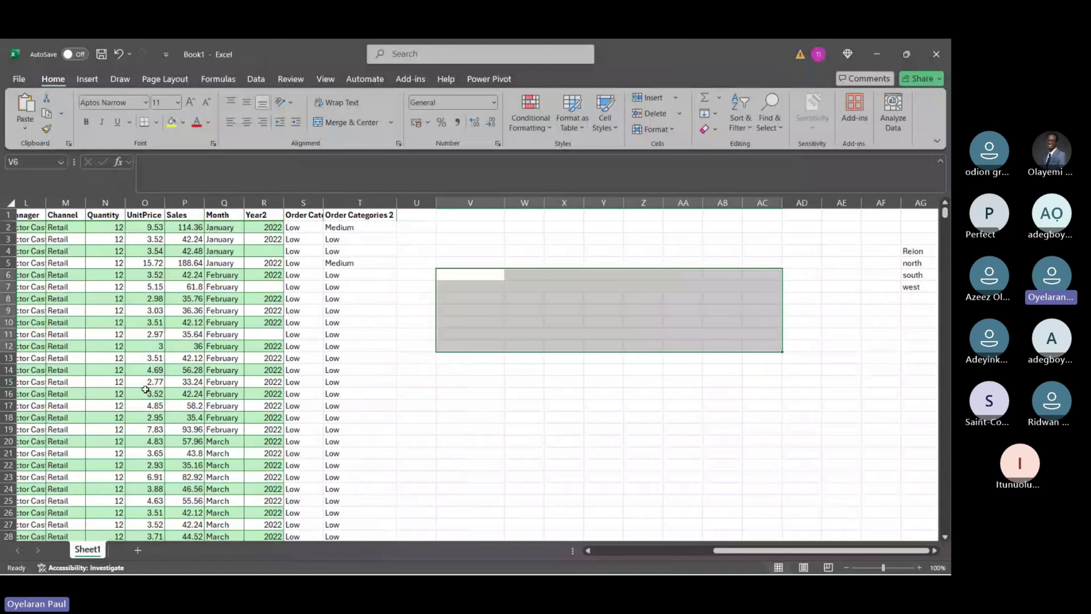
scroll(145, 389, "left", 3)
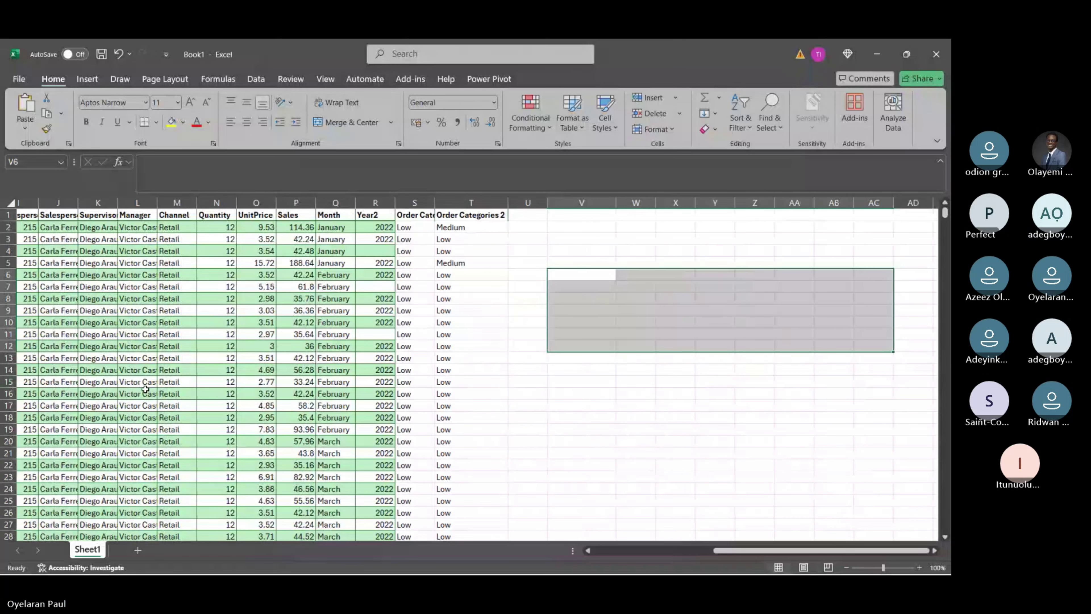
scroll(145, 389, "left", 2)
left_click(256, 300)
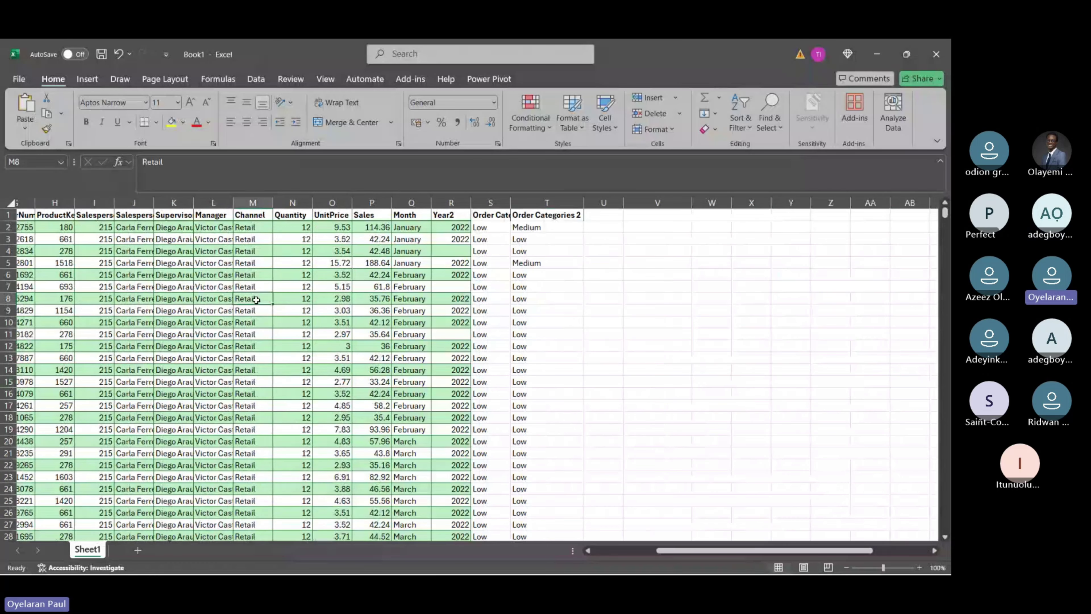
key("alt+Tab")
key("alt+Tab")
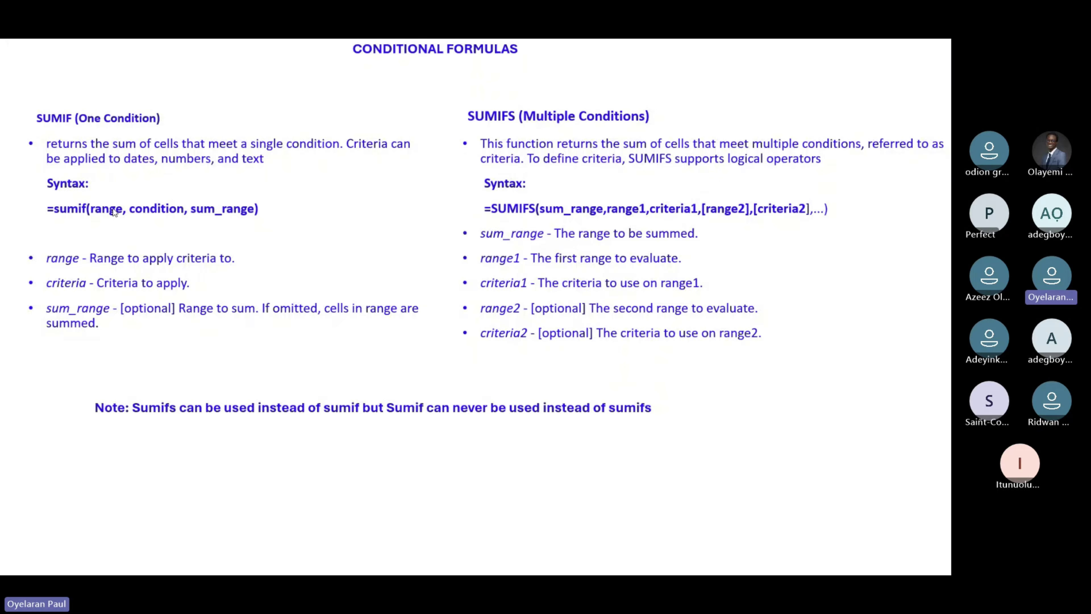
key("alt+Tab")
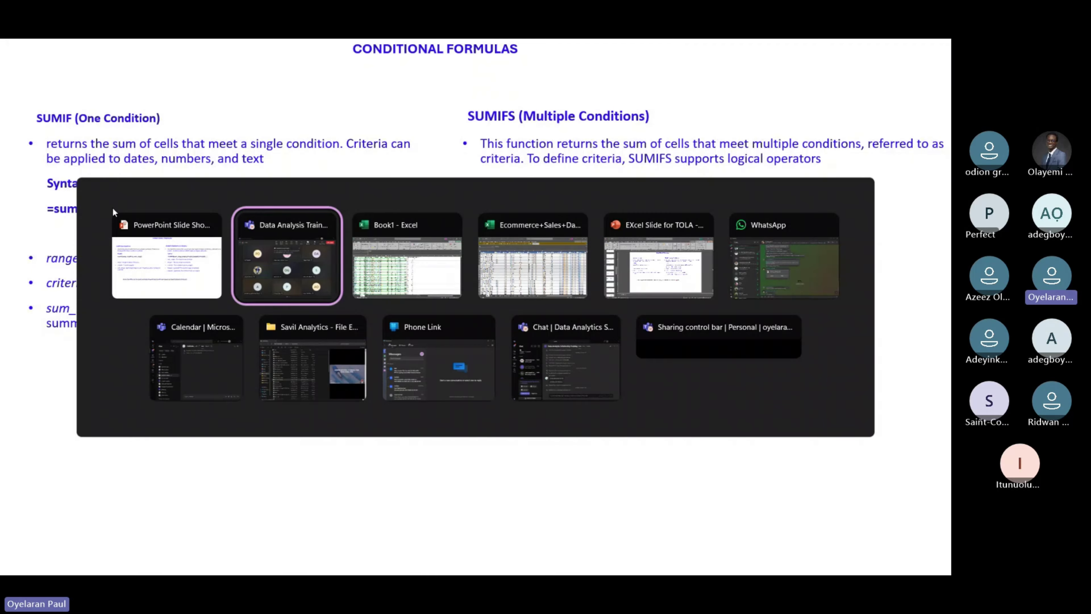
key("alt+Tab")
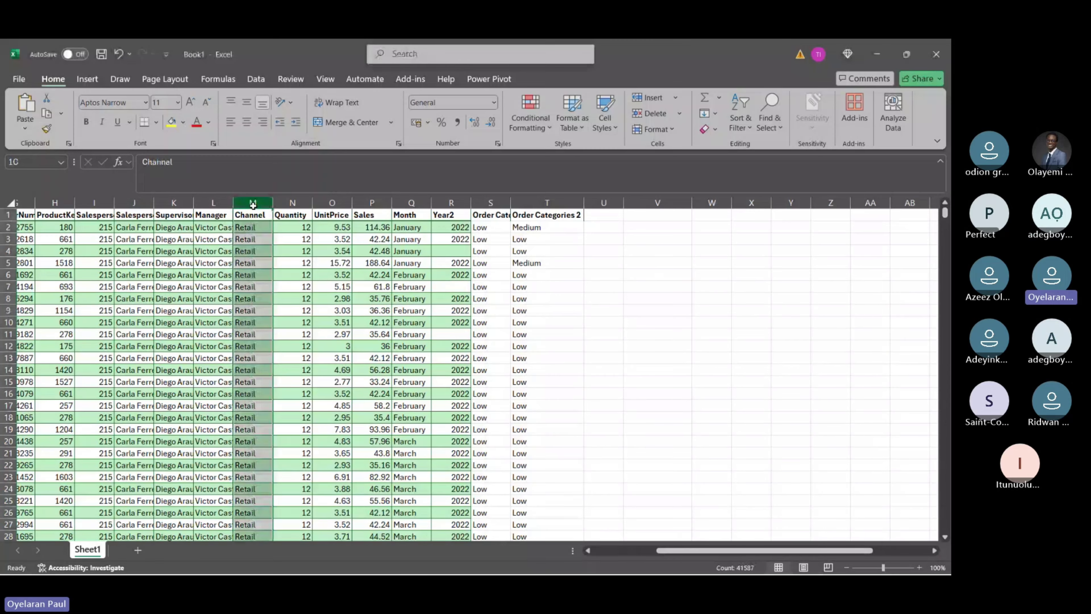
Examine the Channel column and the sales table's headings from Supervisor to Order Categories.
left_click(251, 227)
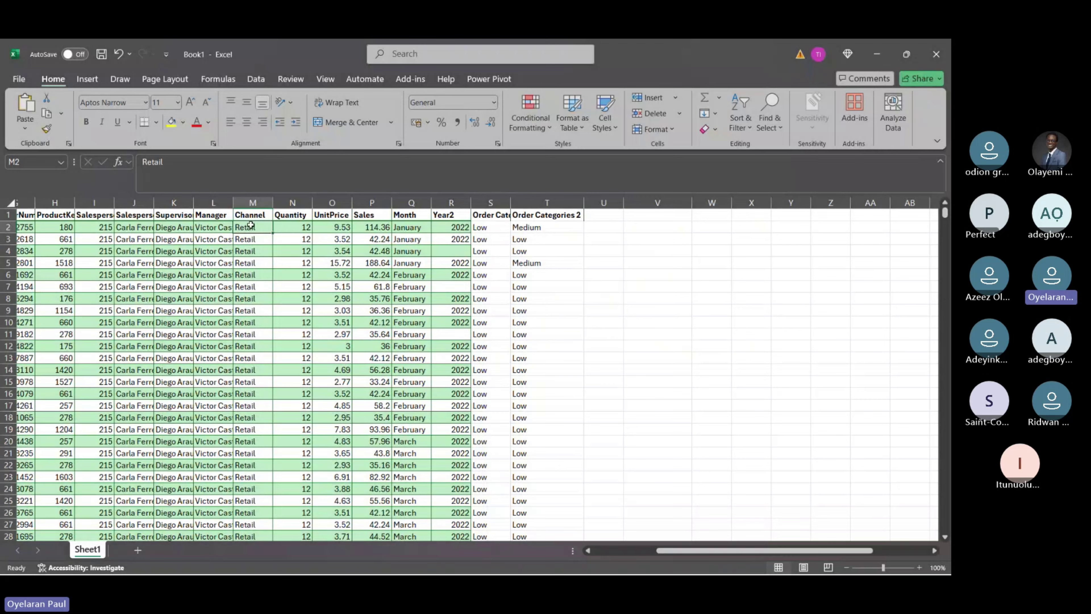
left_click(259, 198)
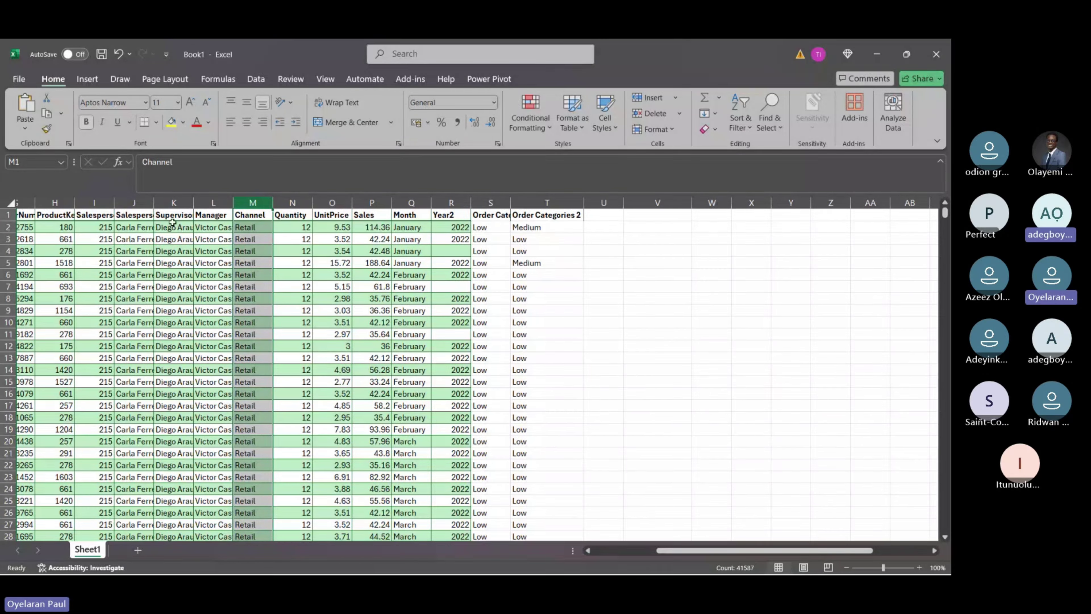
left_click_drag(172, 222, 489, 223)
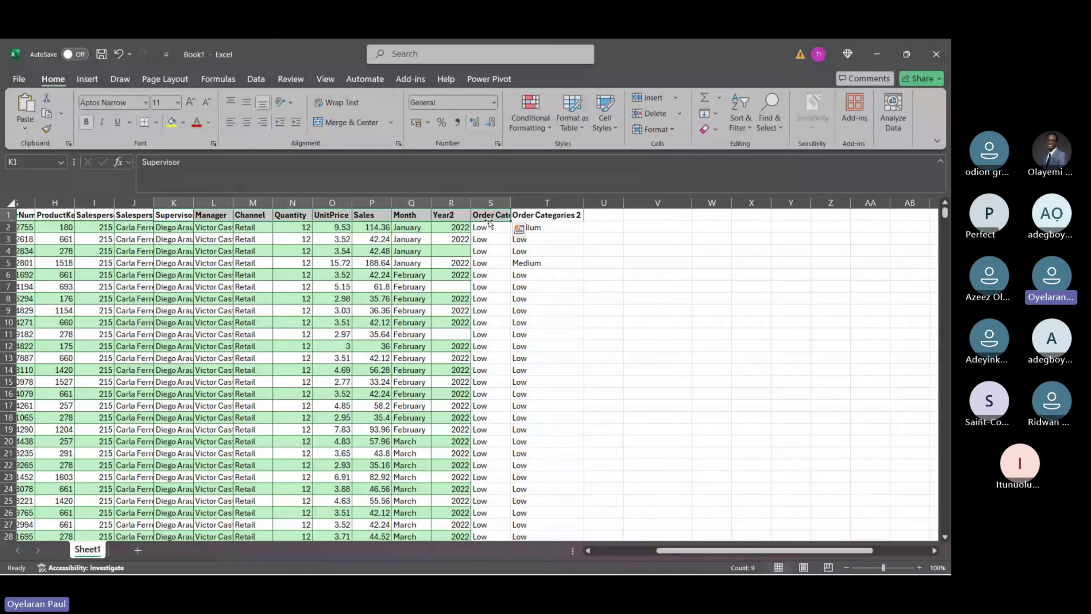
Examine the Channel values and the sales records from SalespersonKey through Year2.
left_click(251, 223)
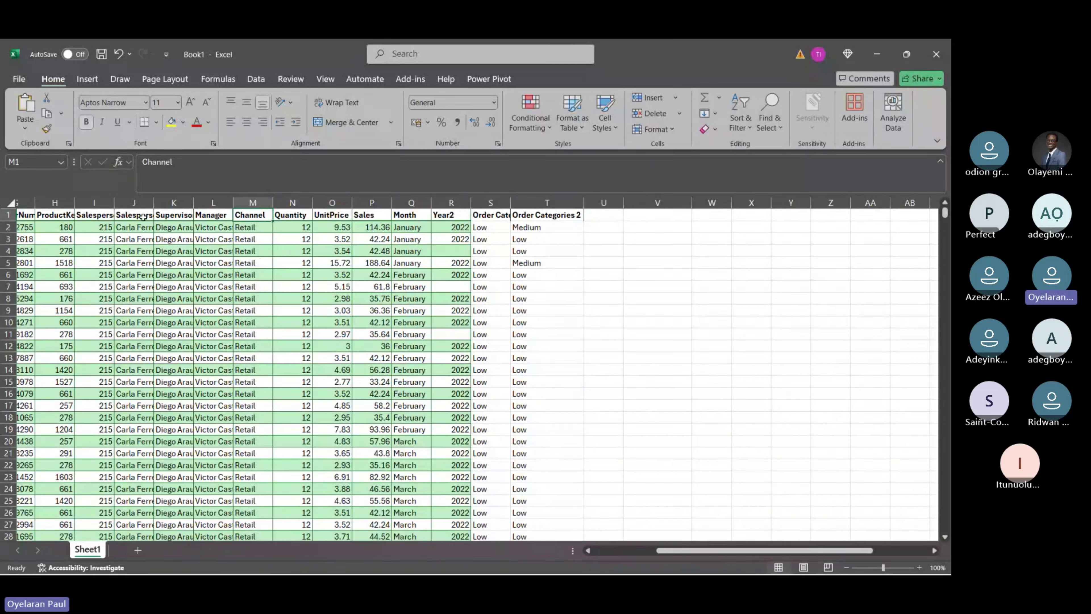
left_click(110, 212)
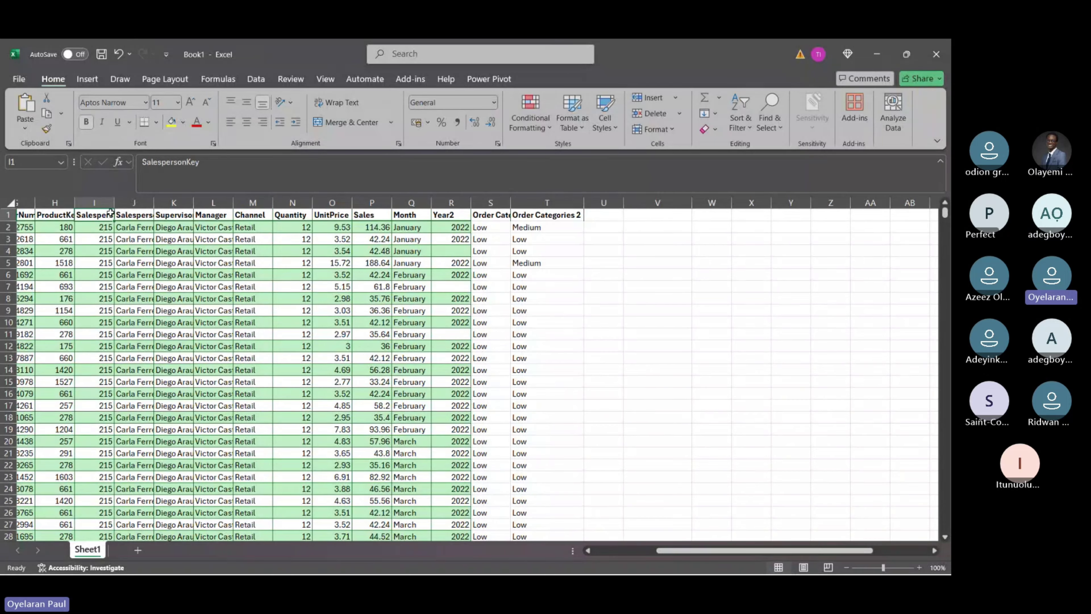
left_click_drag(111, 211, 423, 308)
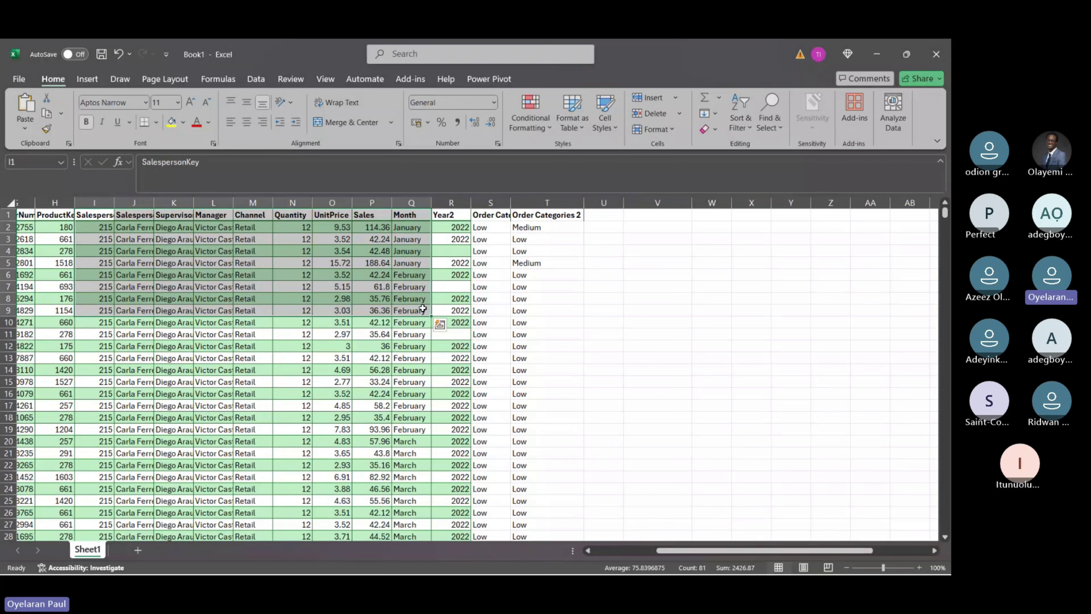
left_click(660, 295)
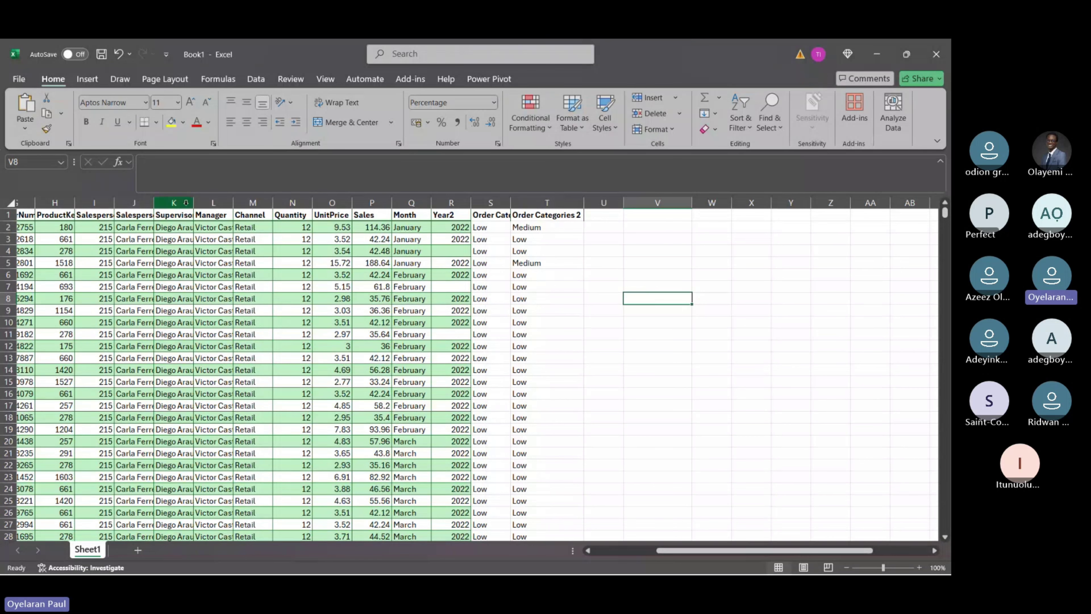
left_click_drag(186, 215, 461, 378)
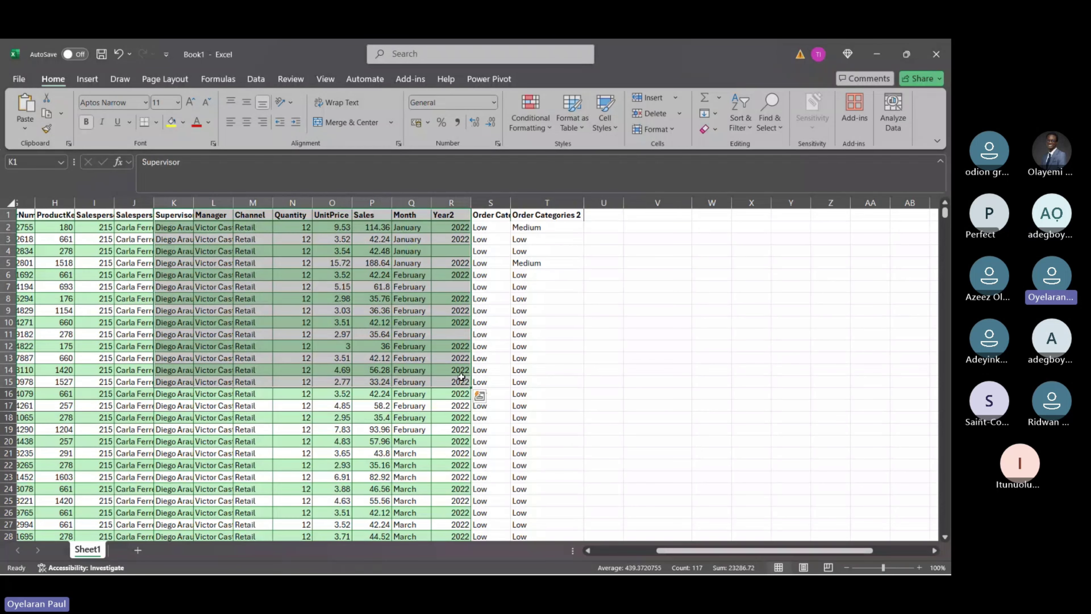
left_click(460, 374)
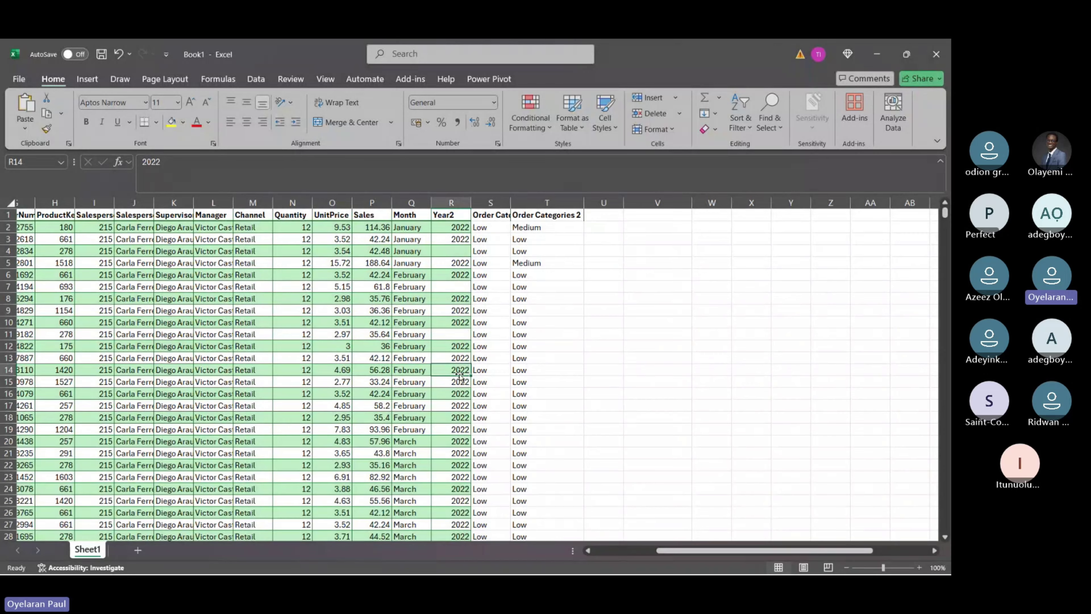
Compare the SUMIF syntax on the PowerPoint slide with the Sales column, and return to the Book1 workbook.
key("alt+Tab")
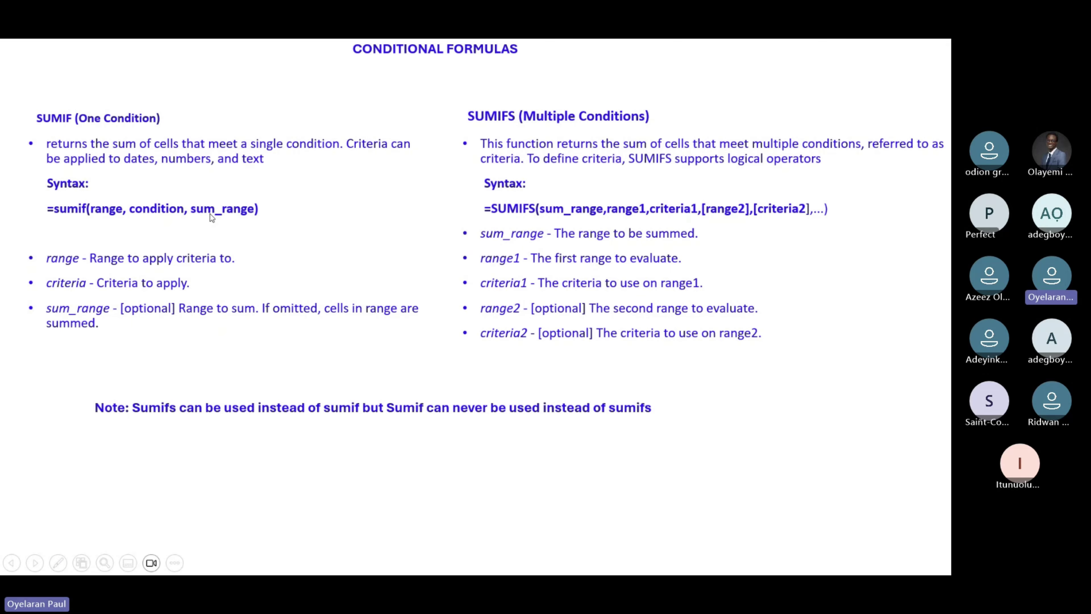
key("alt+Tab")
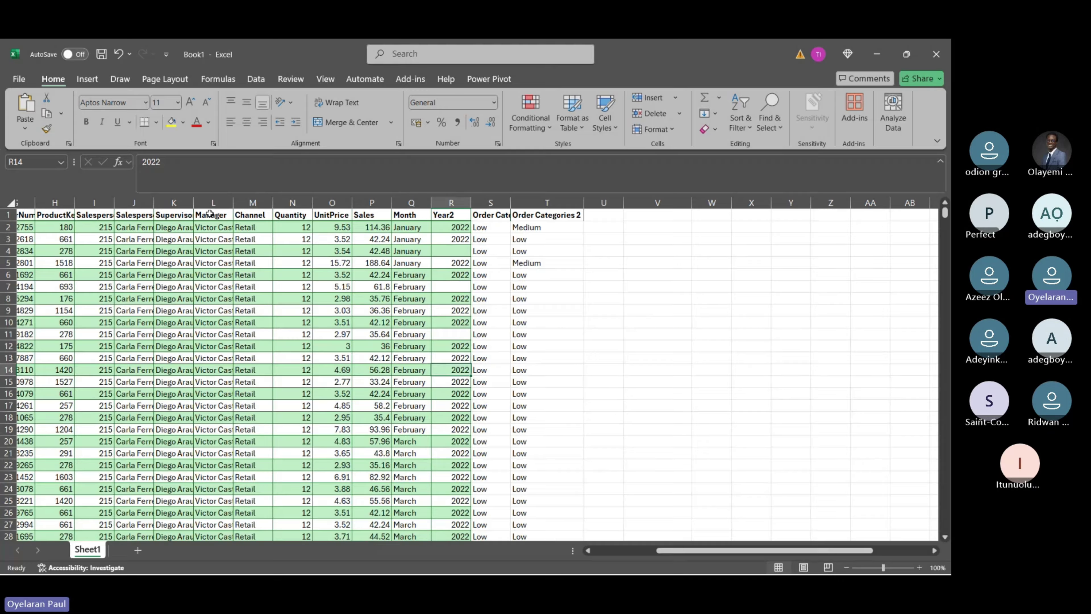
left_click(372, 203)
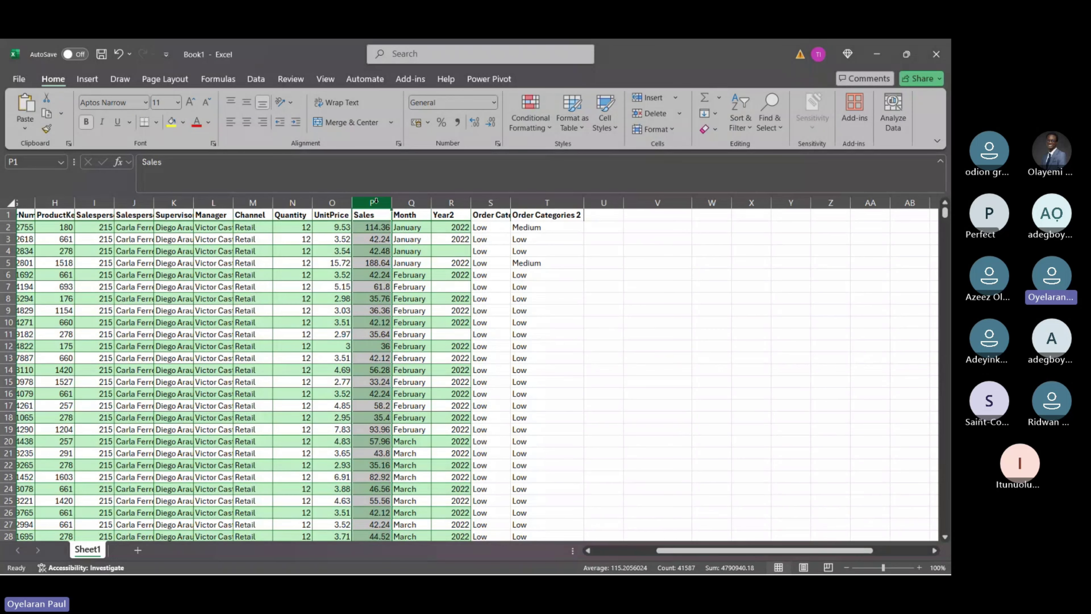
key("alt+Tab")
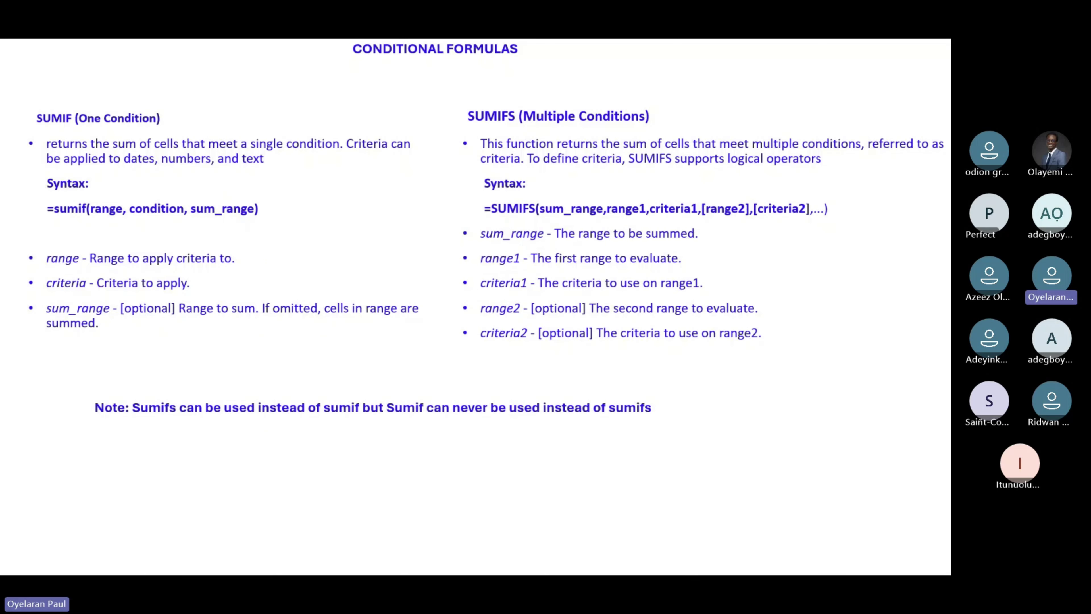
key("alt+Tab")
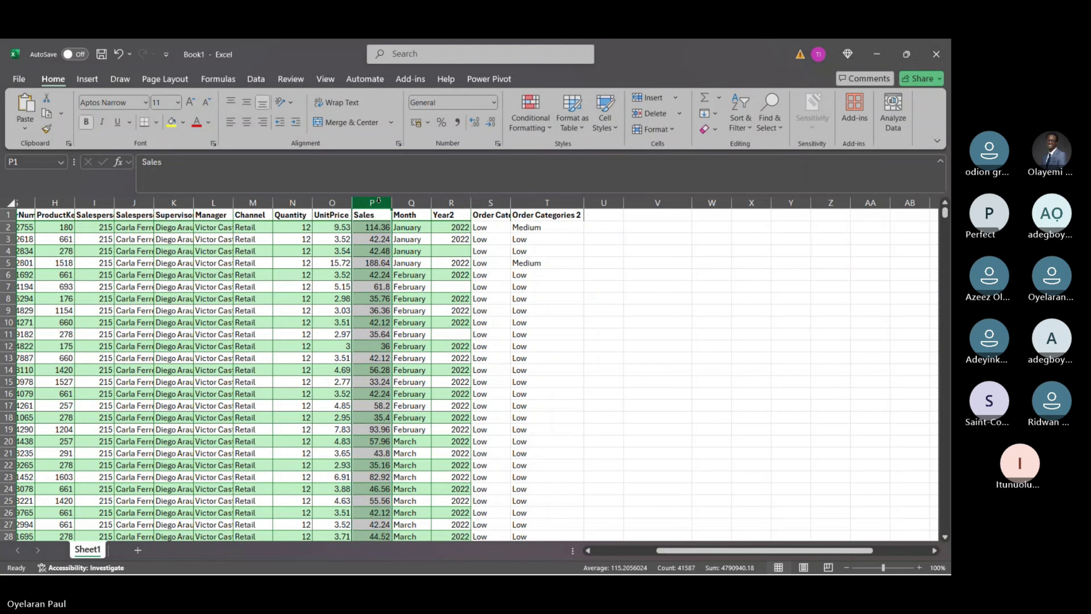
Widen the Order Categories column to fit its heading, and copy Retail from the Channel column into V5.
double_click(513, 200)
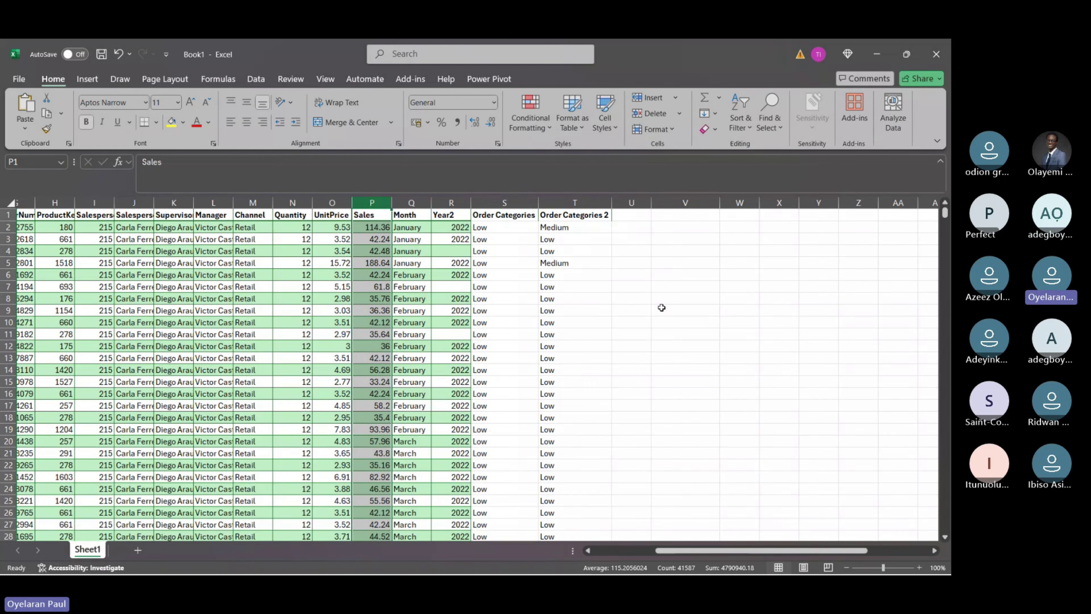
left_click(261, 214)
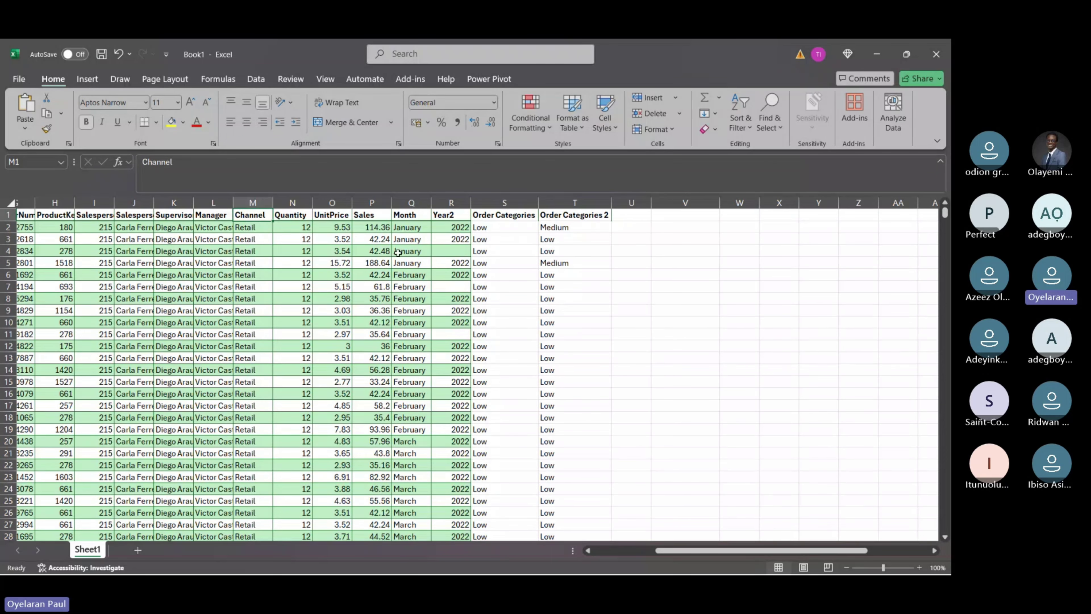
left_click(257, 228)
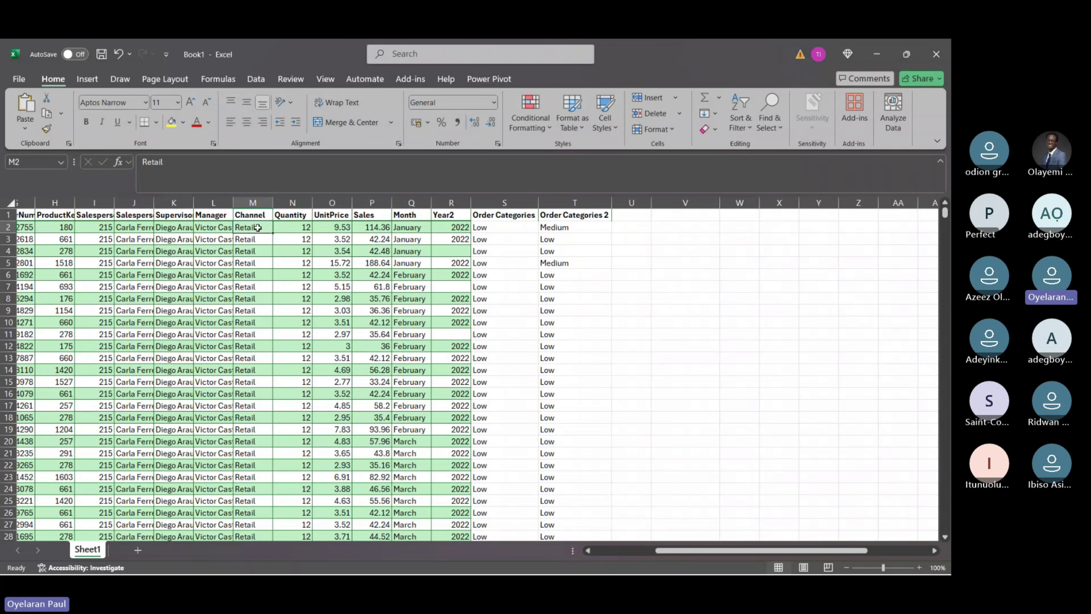
key("ctrl+c")
left_click(665, 265)
scroll(665, 266, "right", 2)
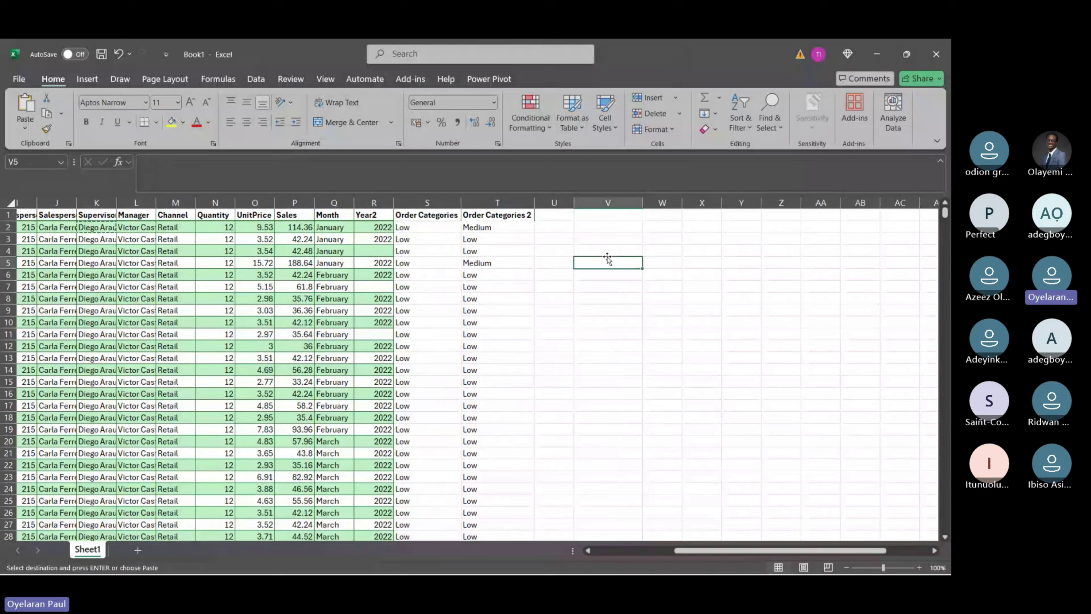
key("ctrl+v")
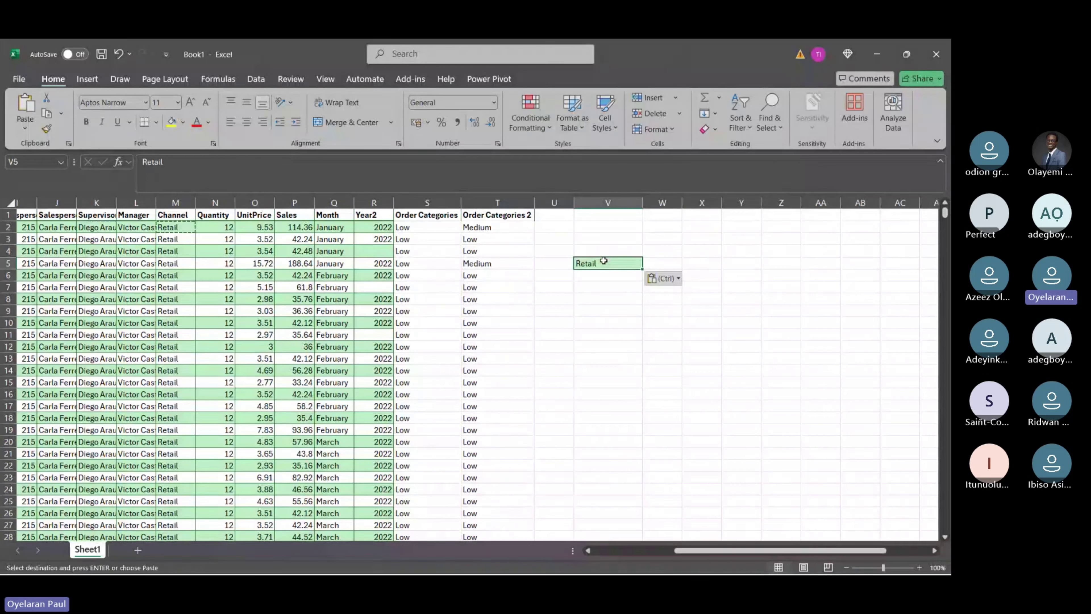
Check the SUMIF argument order on the PowerPoint slide and return to the Retail cell in Book1.
left_click(667, 264)
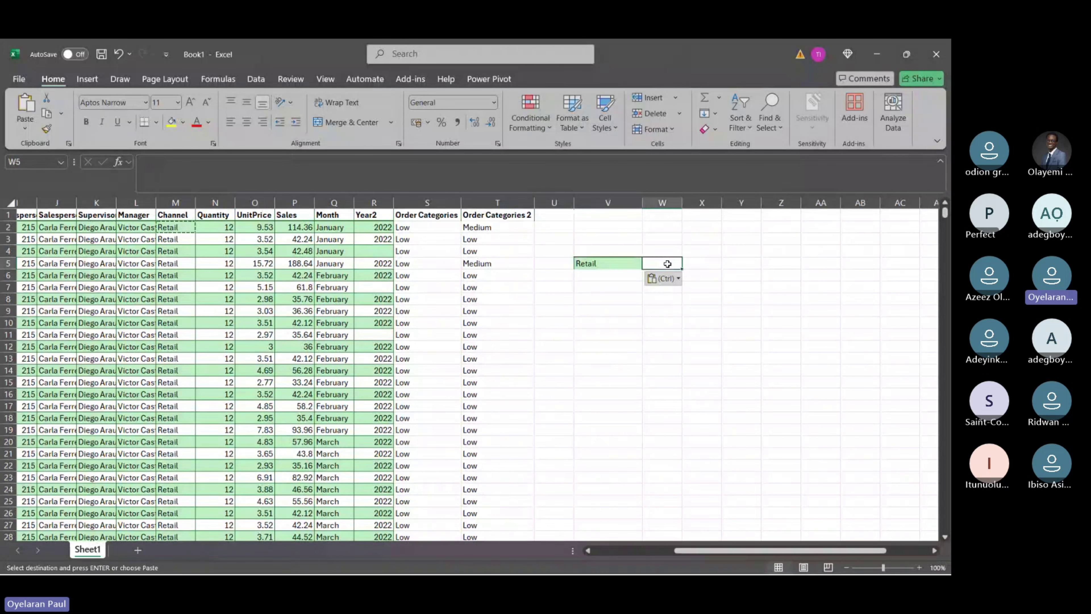
key("alt+Tab")
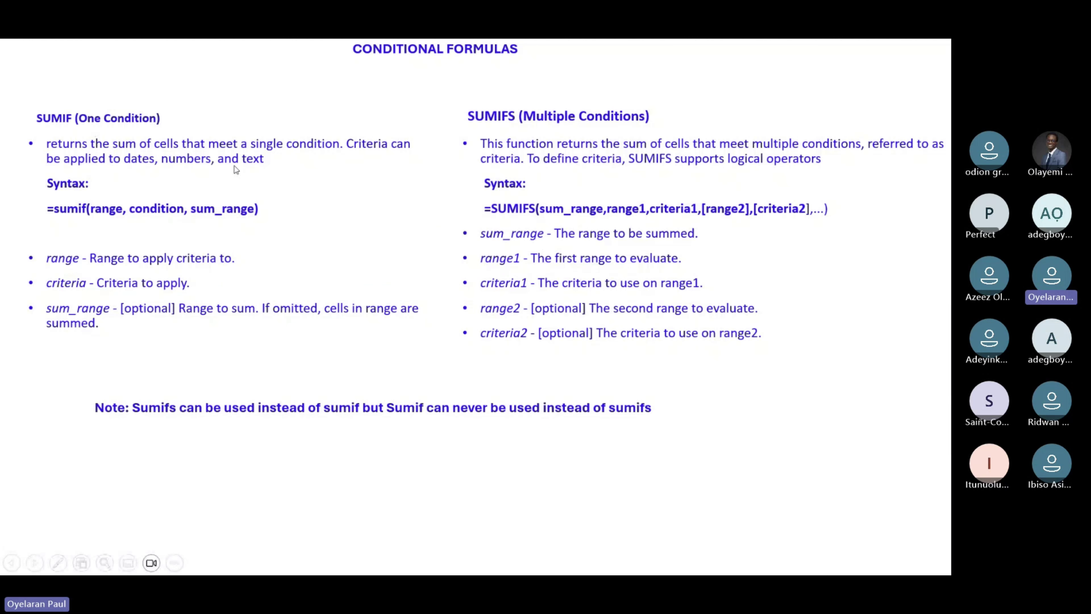
key("alt+Tab")
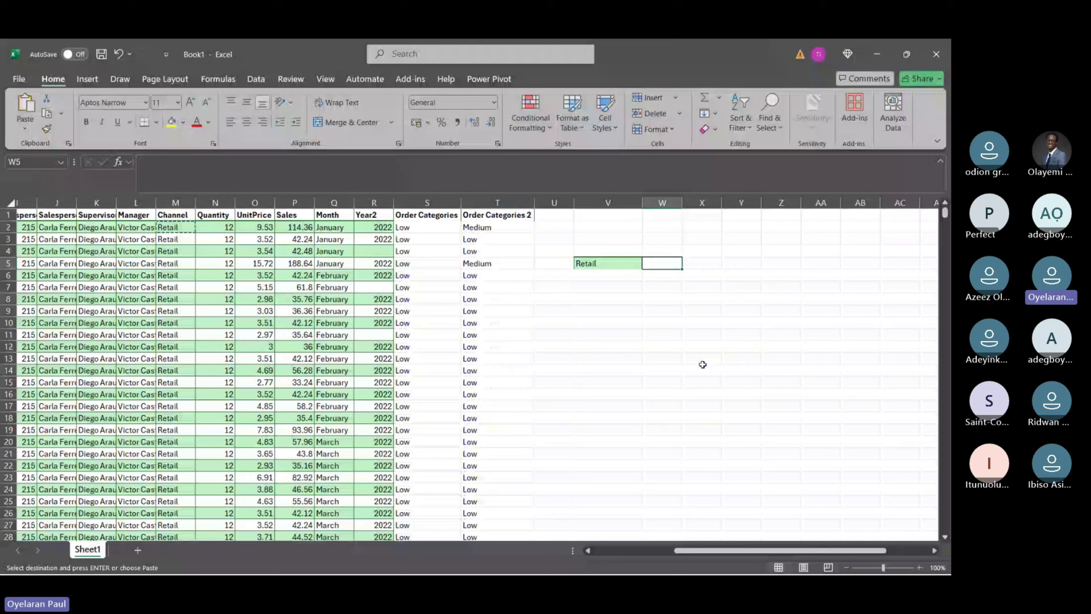
key("ctrl+v")
left_click(631, 267)
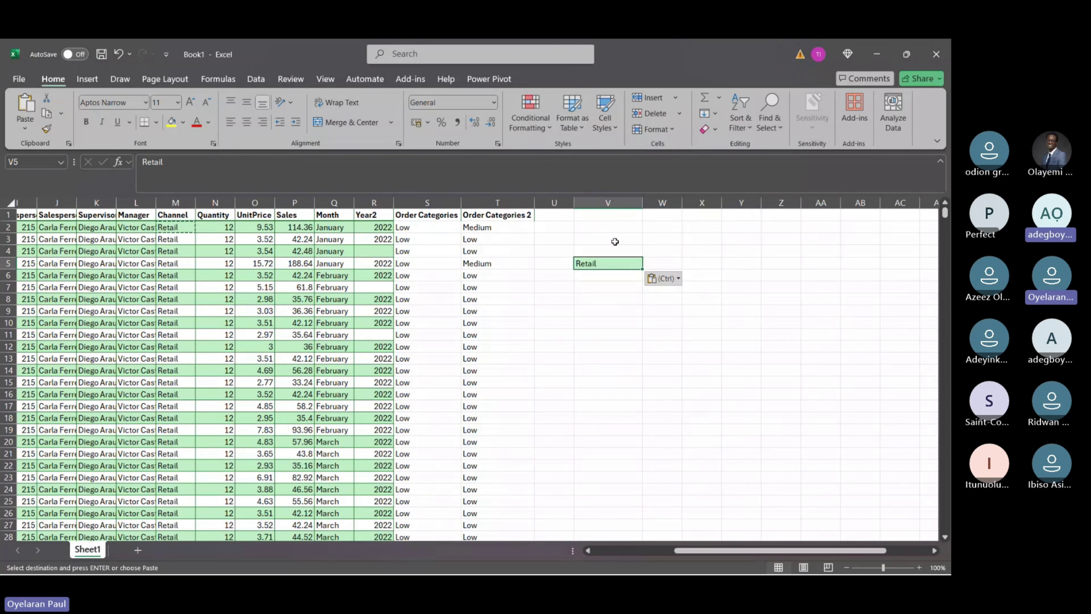
Begin a SUMIF formula in W5 with the Channel column M:M as its range.
left_click(653, 259)
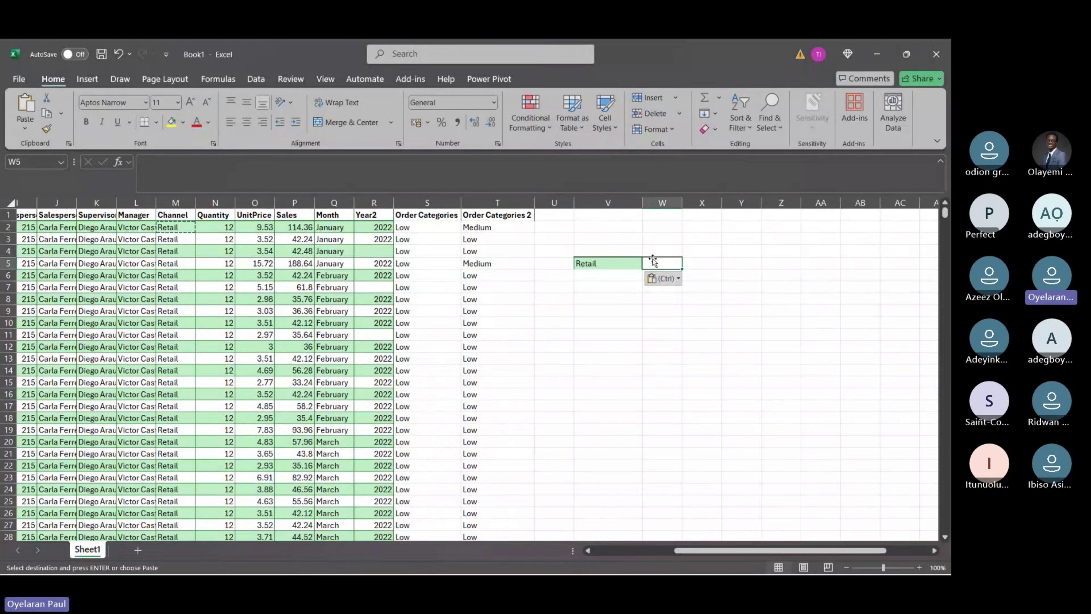
type("=s")
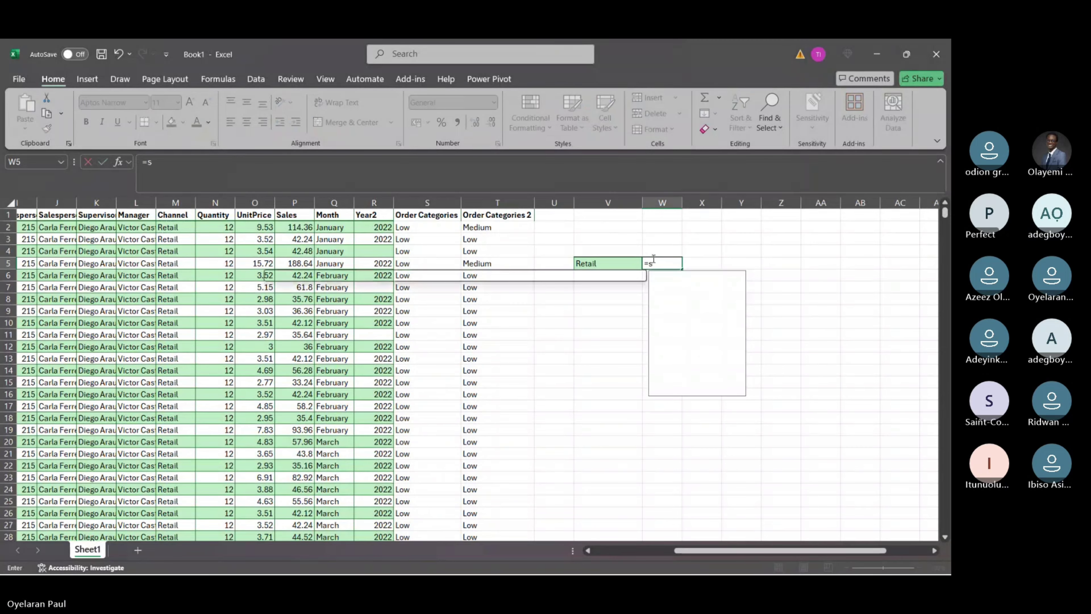
type("umi")
key("Tab")
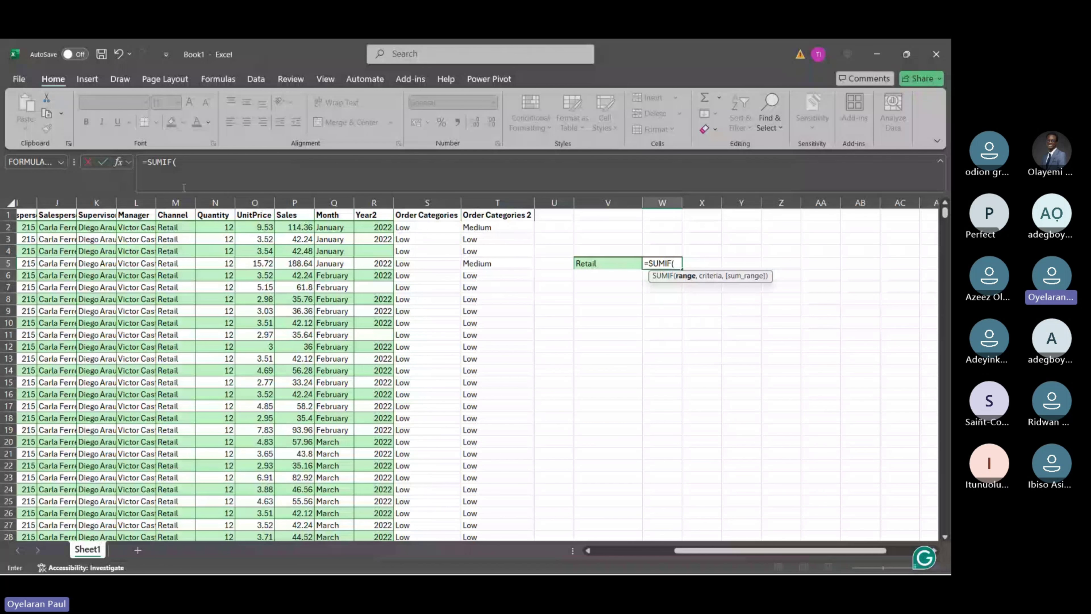
left_click(175, 202)
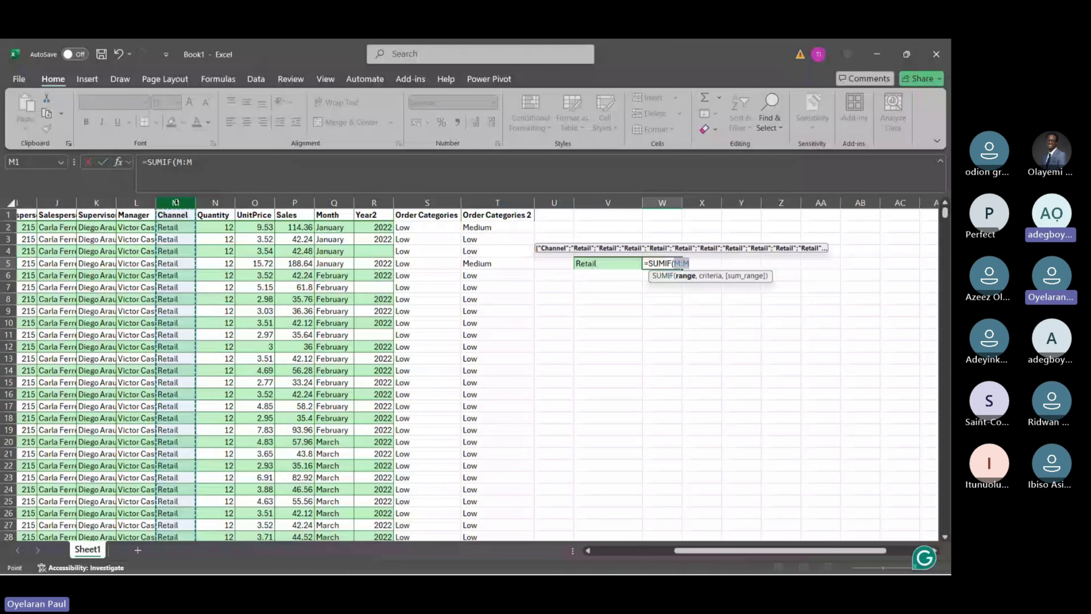
type(",")
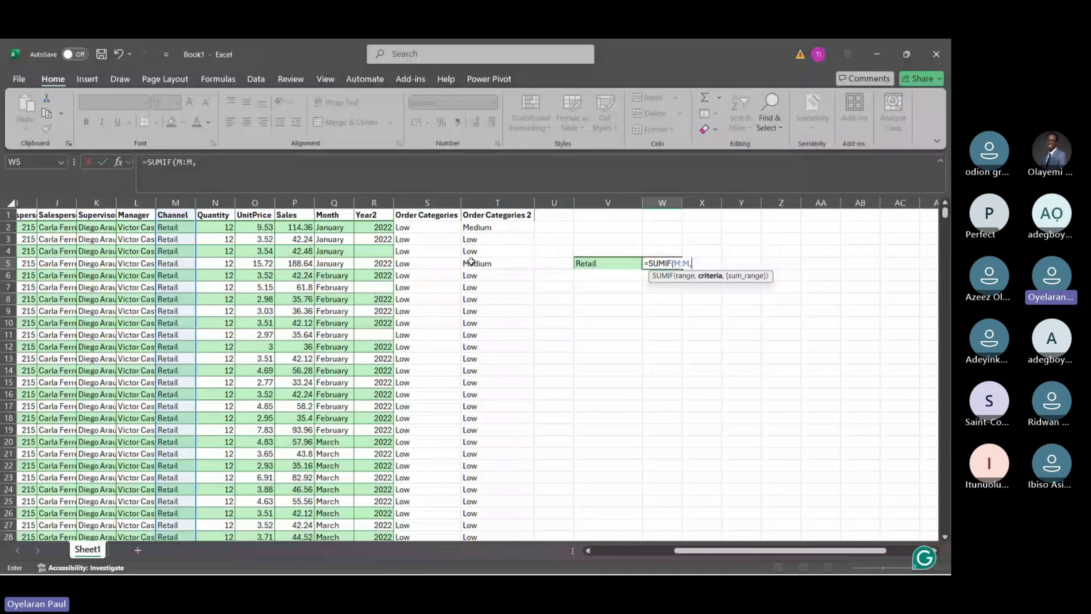
Complete the W5 SUMIF formula with V5 as the criteria and the Sales column P:P as the sum range.
left_click(591, 263)
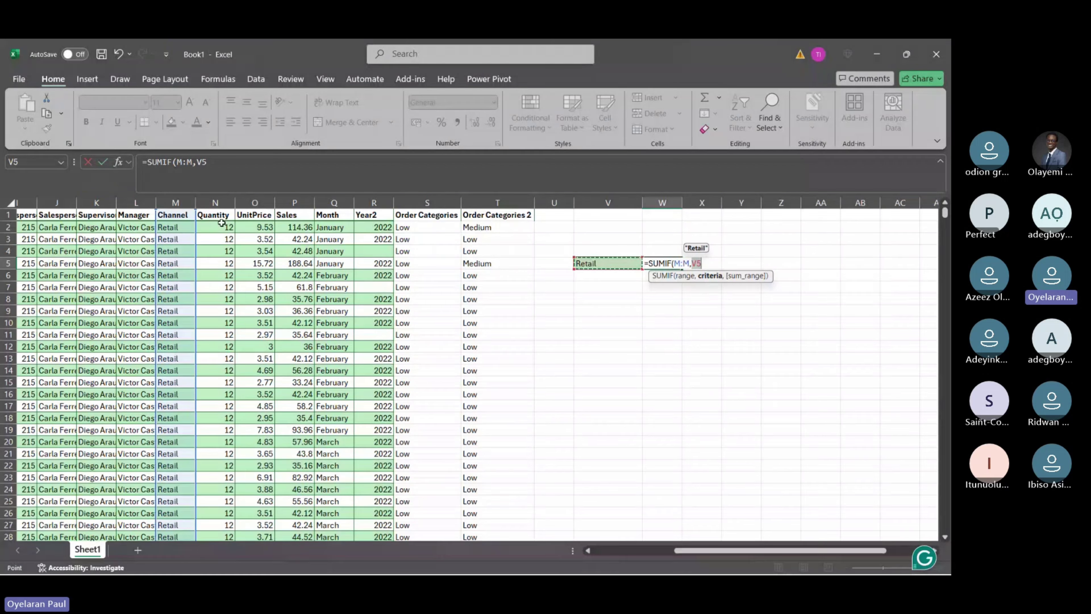
left_click(175, 202)
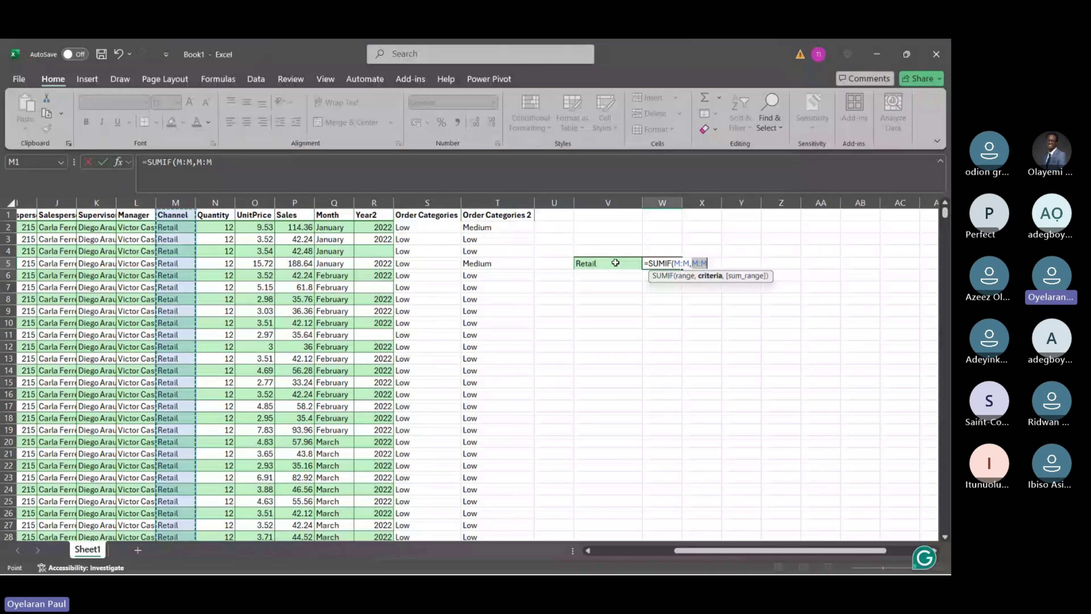
key("BackSpace")
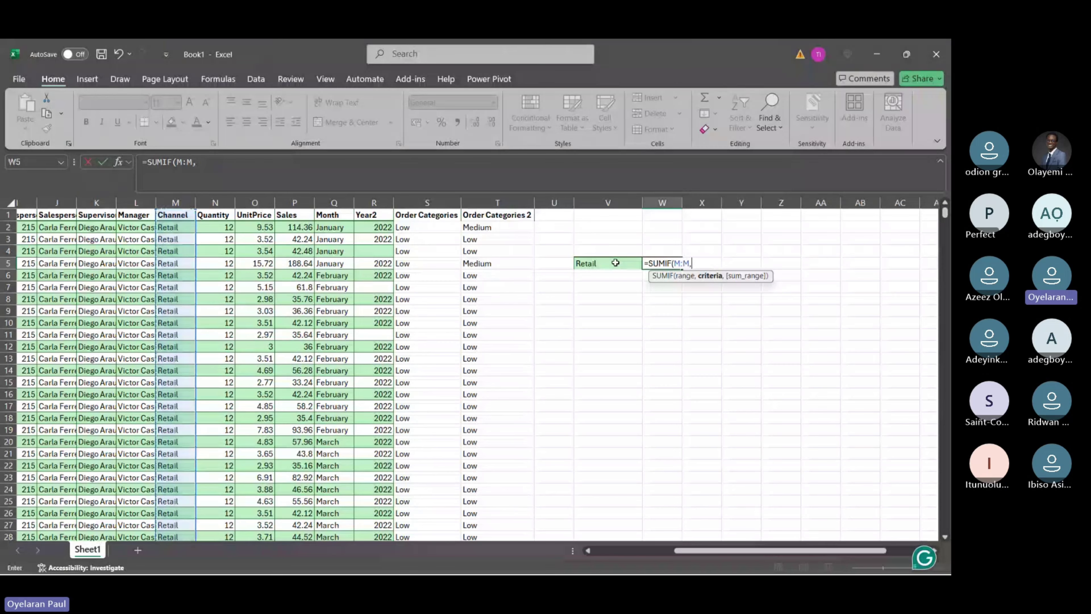
left_click(615, 263)
type(",")
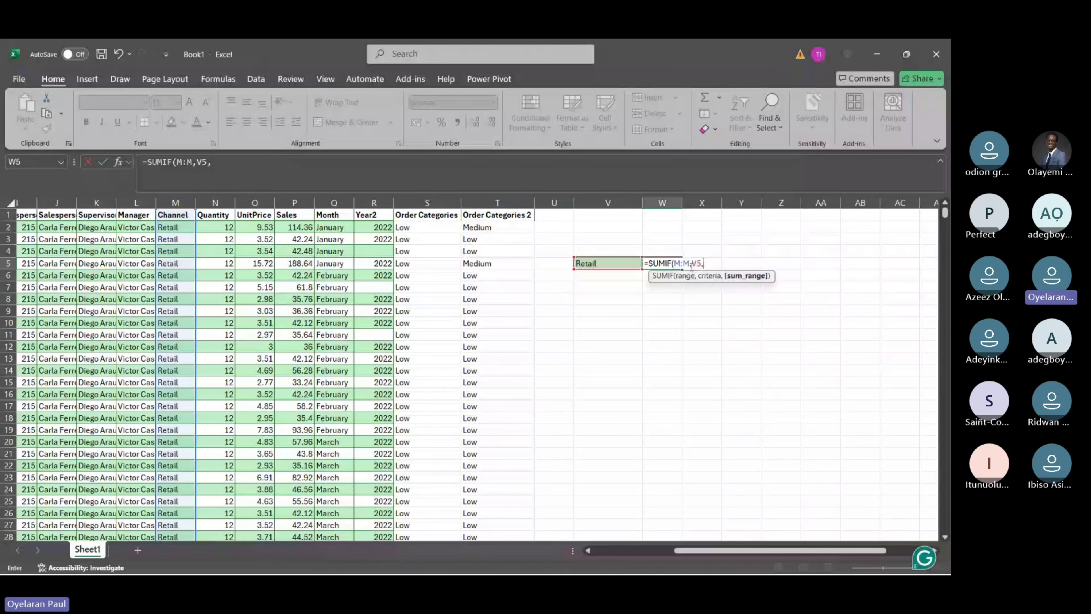
left_click(298, 200)
key("Return")
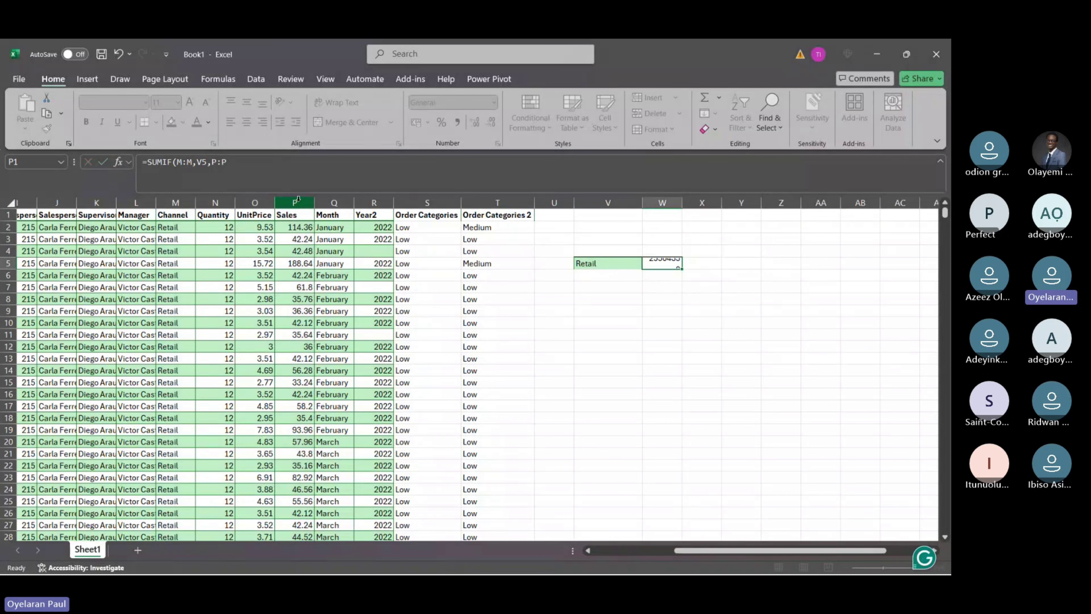
left_click(665, 262)
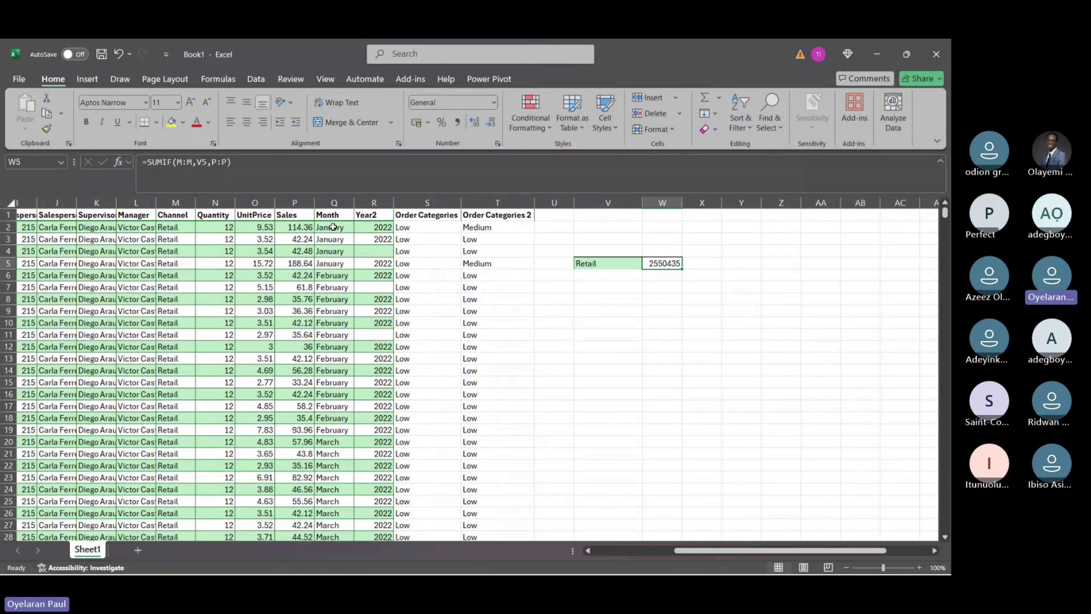
Turn on filters for the sales table's headings and remove them again.
left_click(322, 215)
key("ctrl+shift+l")
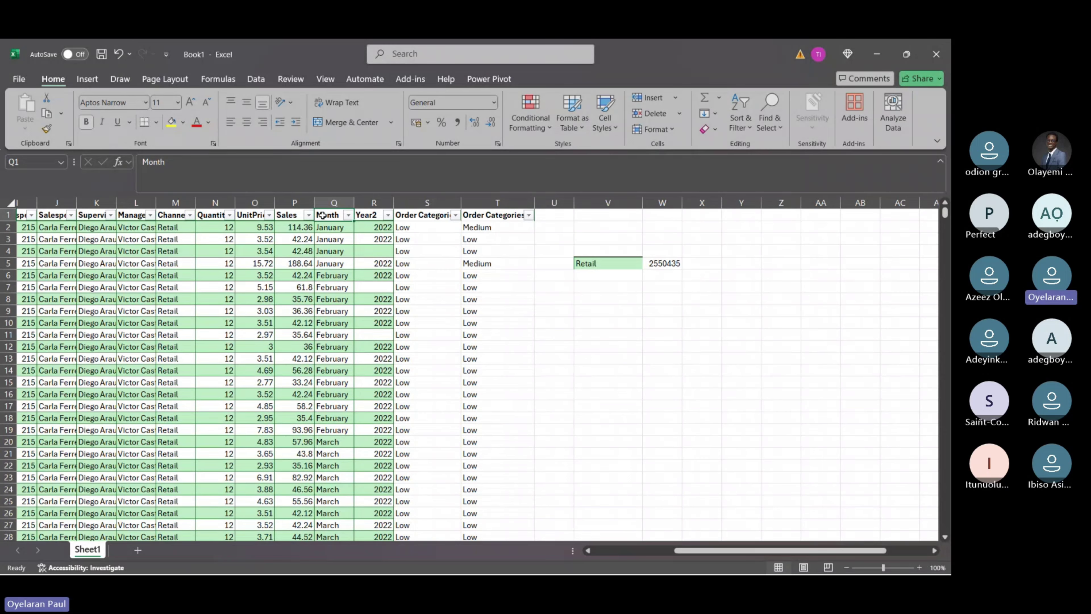
left_click(745, 110)
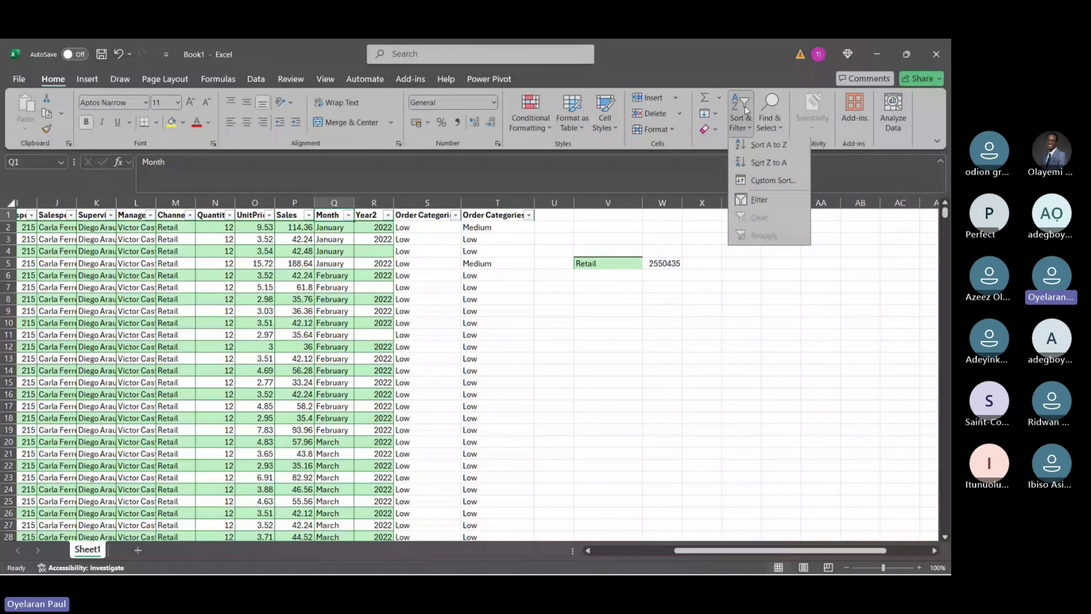
left_click(290, 224)
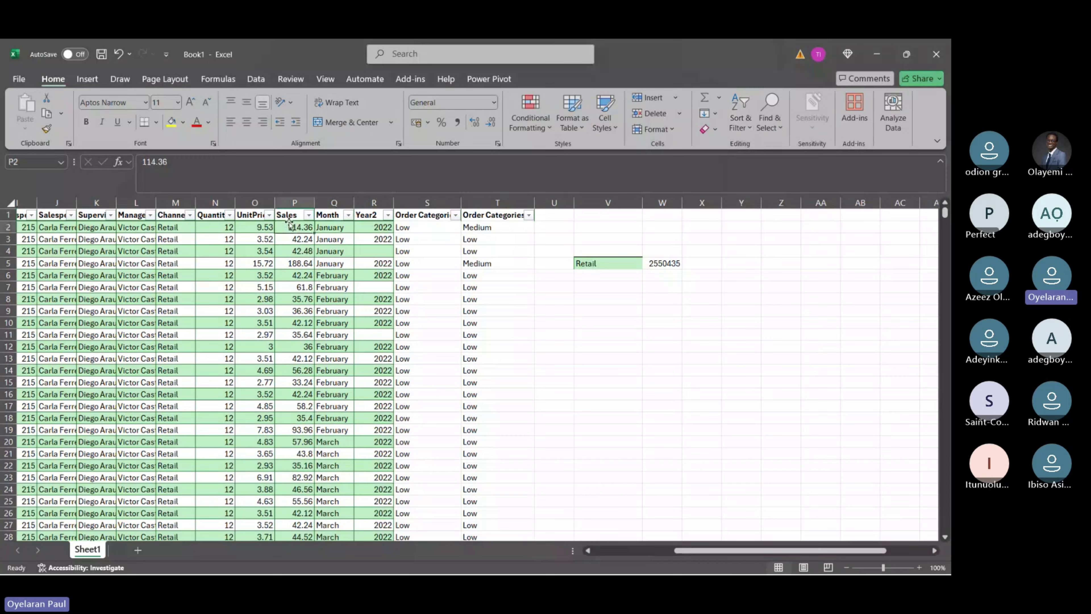
left_click(224, 216)
key("ctrl+shift+l")
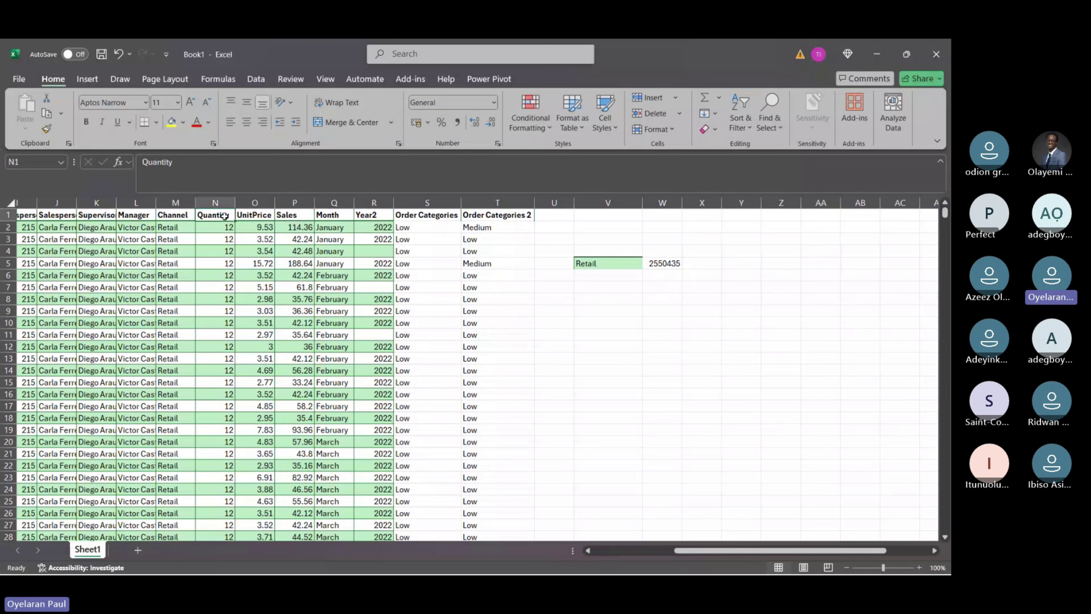
Turn on filters for the sales table and filter the Channel column to show only Retail.
key("ctrl+shift+l")
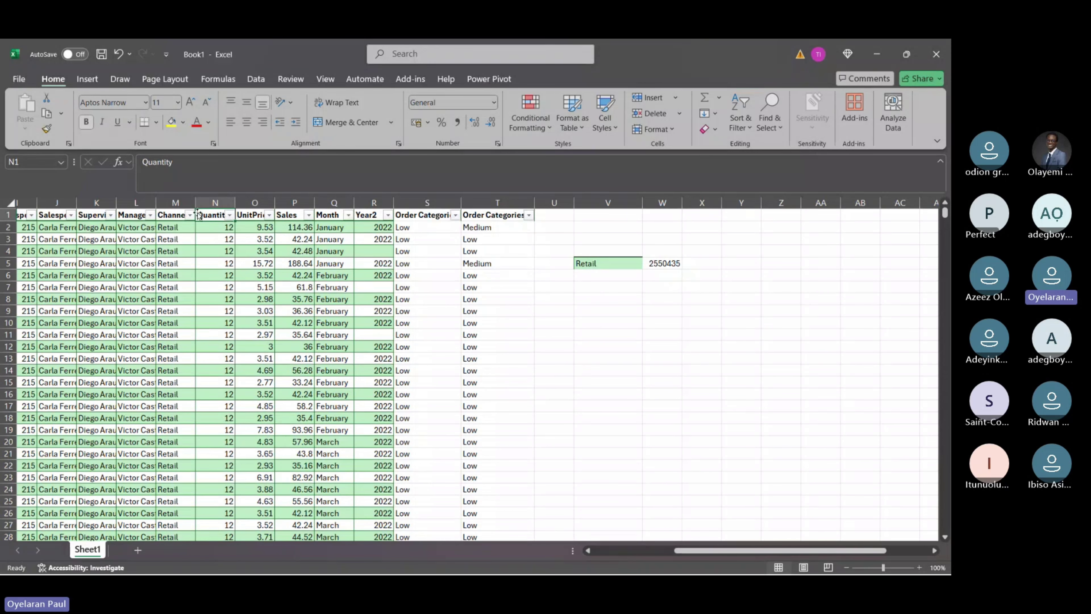
left_click(667, 260)
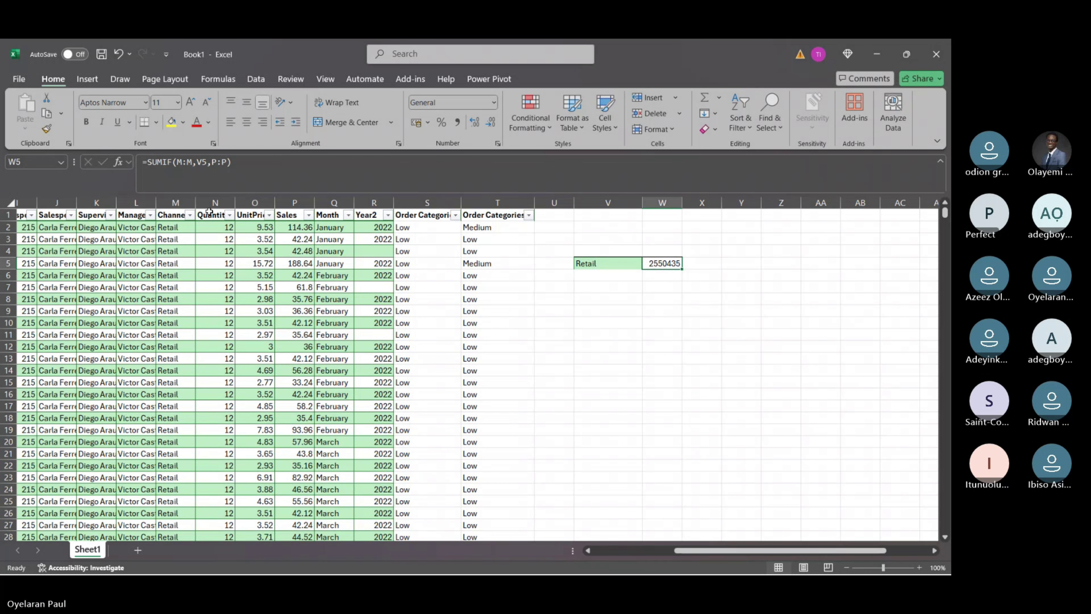
left_click(190, 215)
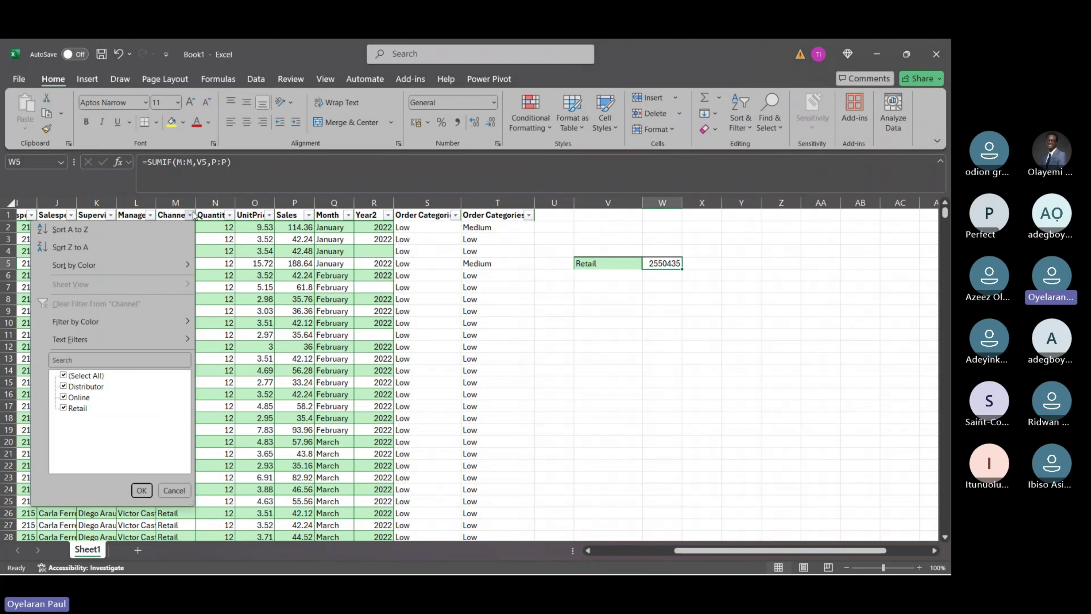
left_click(84, 375)
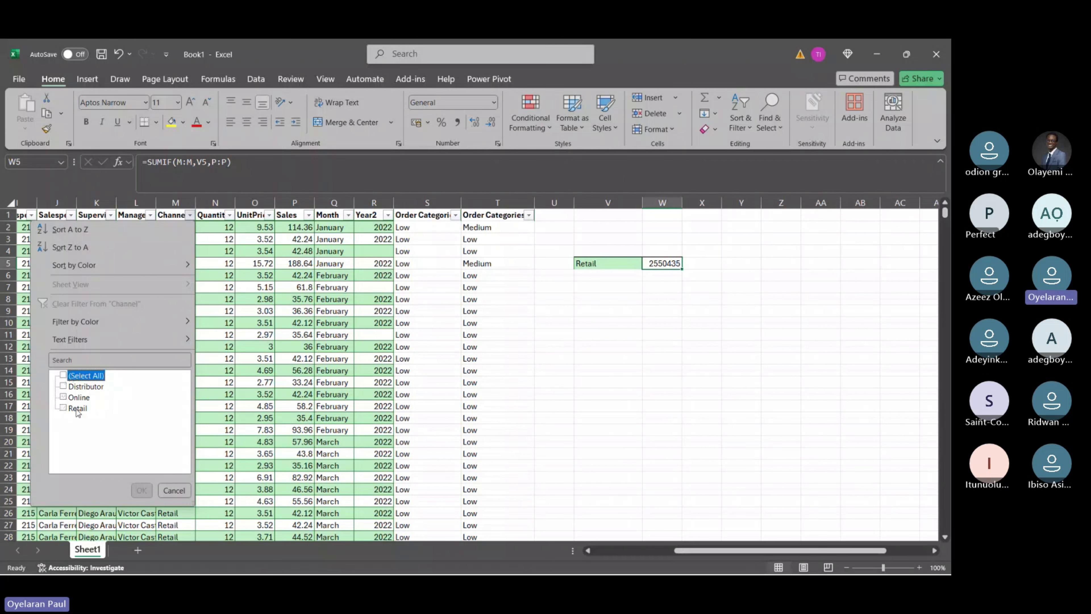
left_click(77, 407)
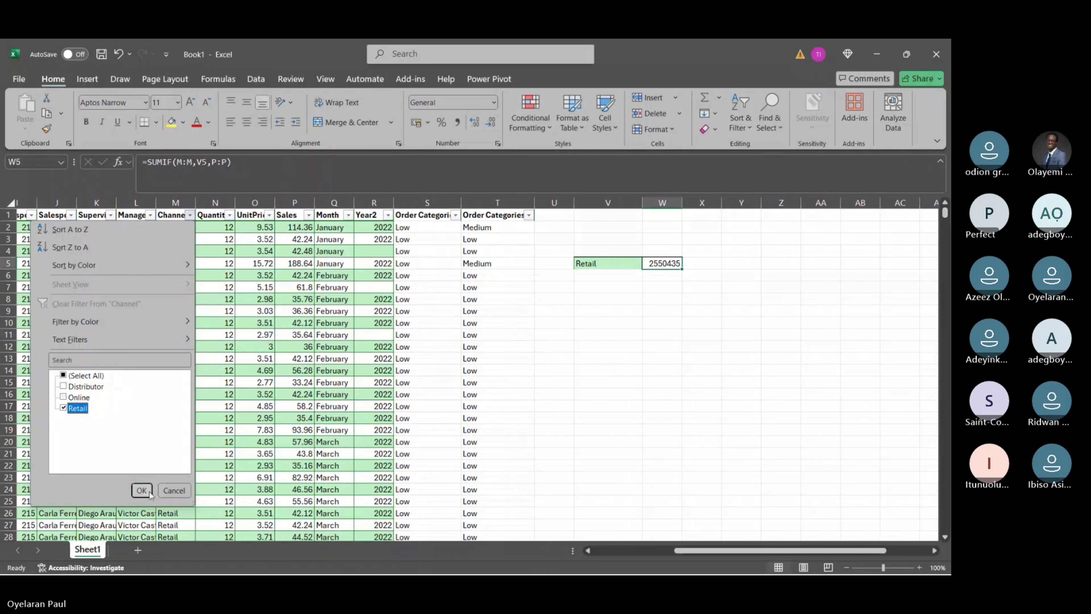
left_click(142, 491)
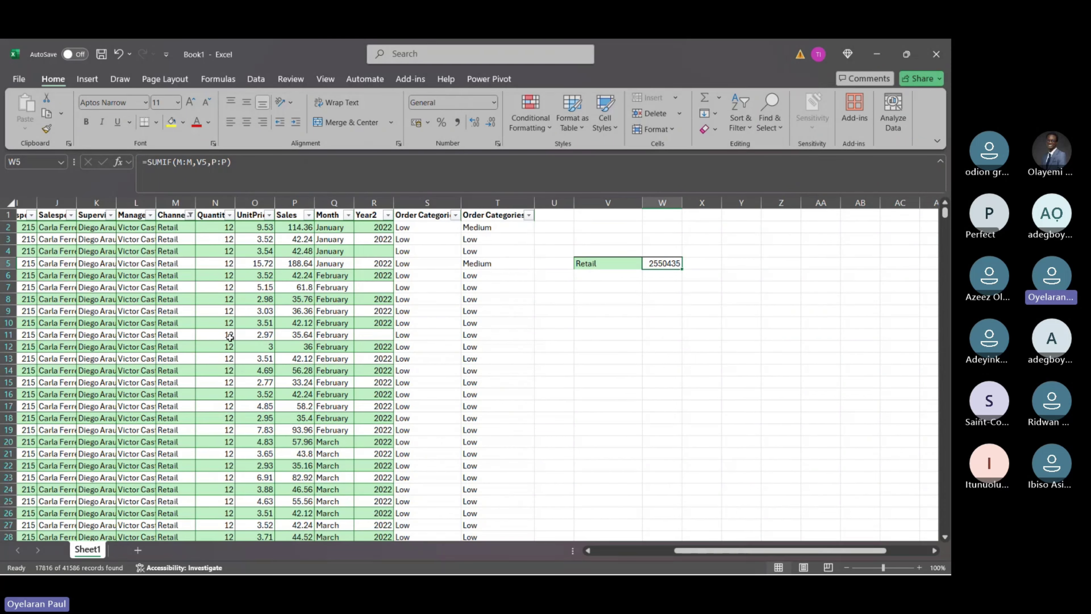
Compare the sum of the filtered Sales column with the SUMIF result in W5, and remove the filters.
left_click(303, 206)
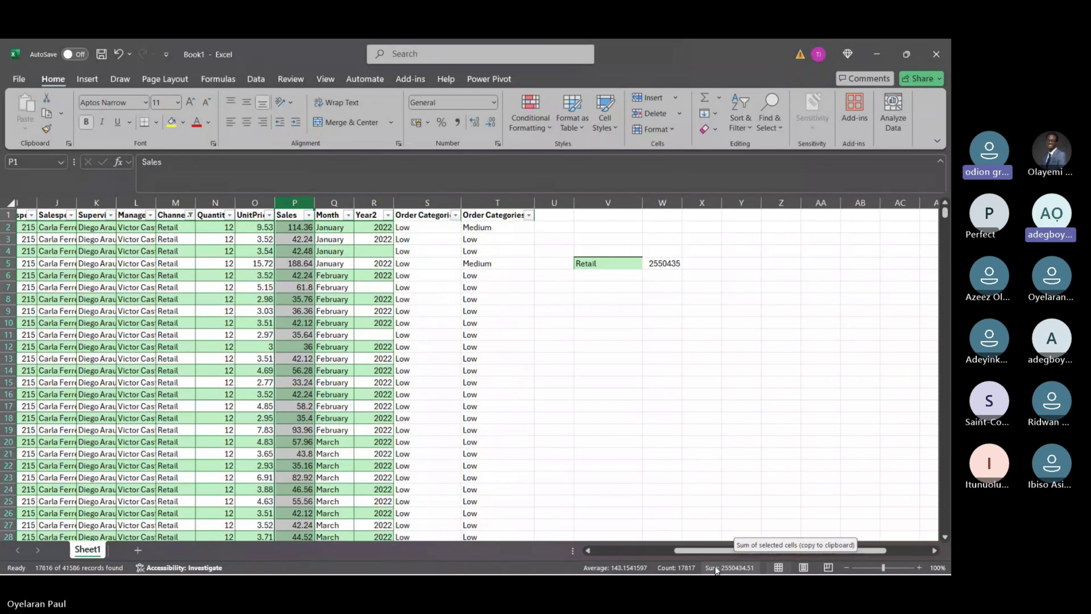
left_click(671, 262)
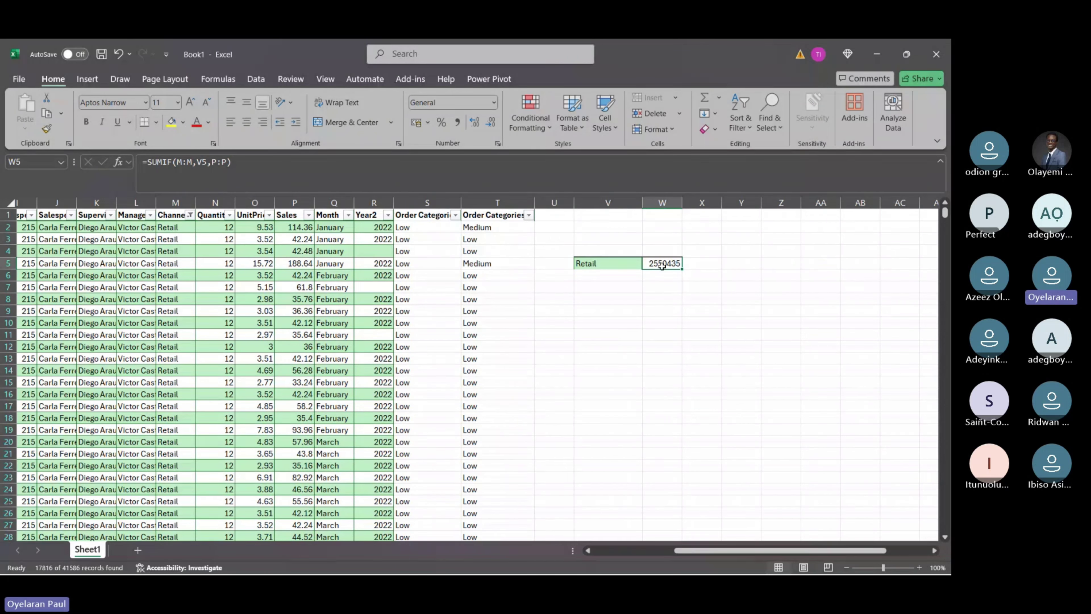
key("ctrl+shift+l")
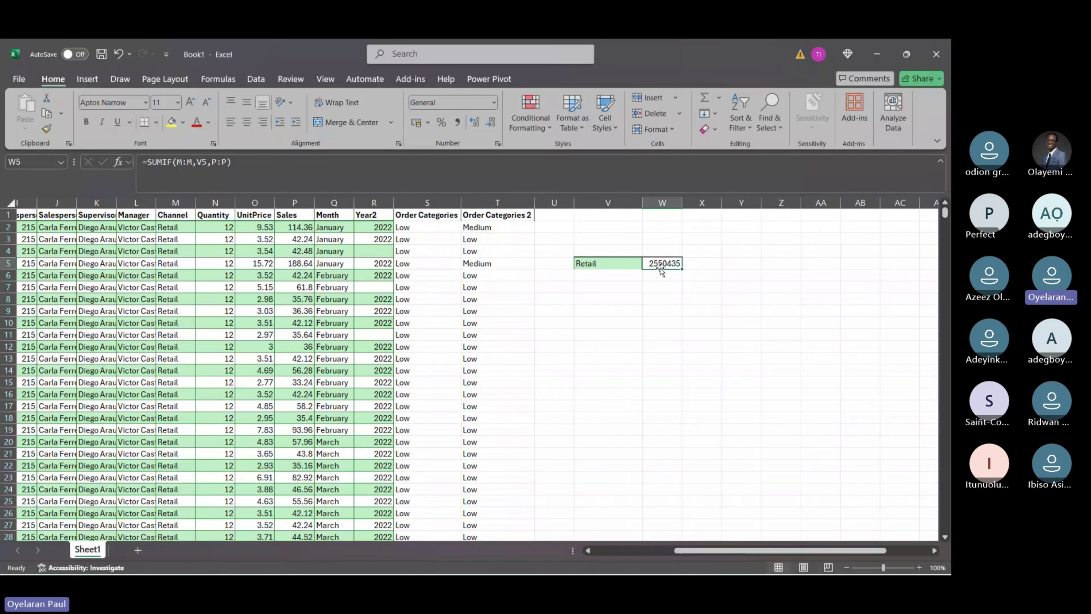
left_click(373, 263)
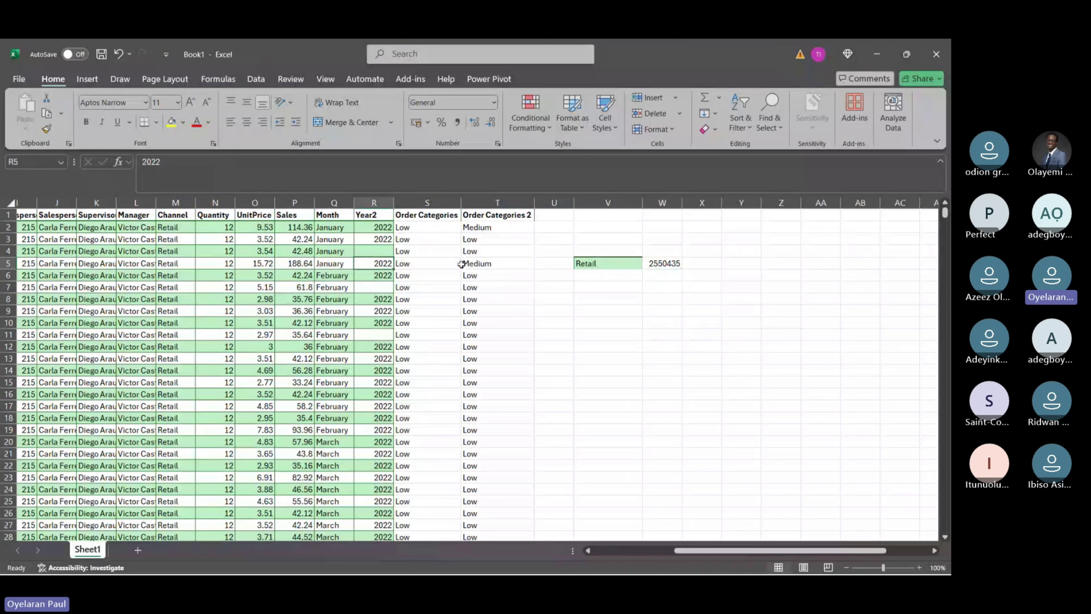
left_click(667, 265)
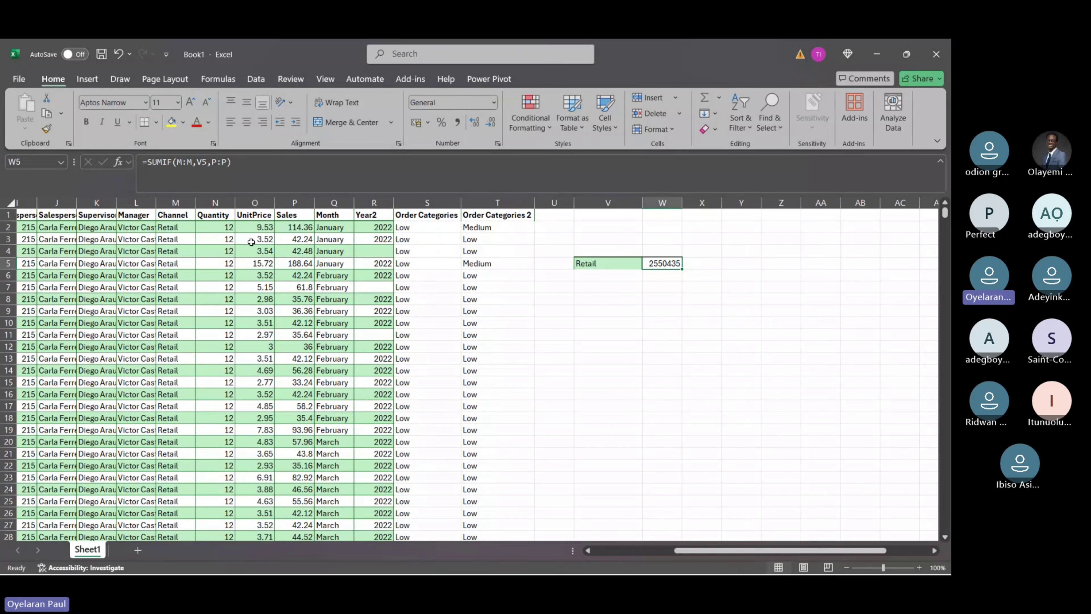
Trace the SUMIF logic by selecting the Channel column, its first Retail entry and the matching Sales values in P2, P3 and P5.
left_click(175, 203)
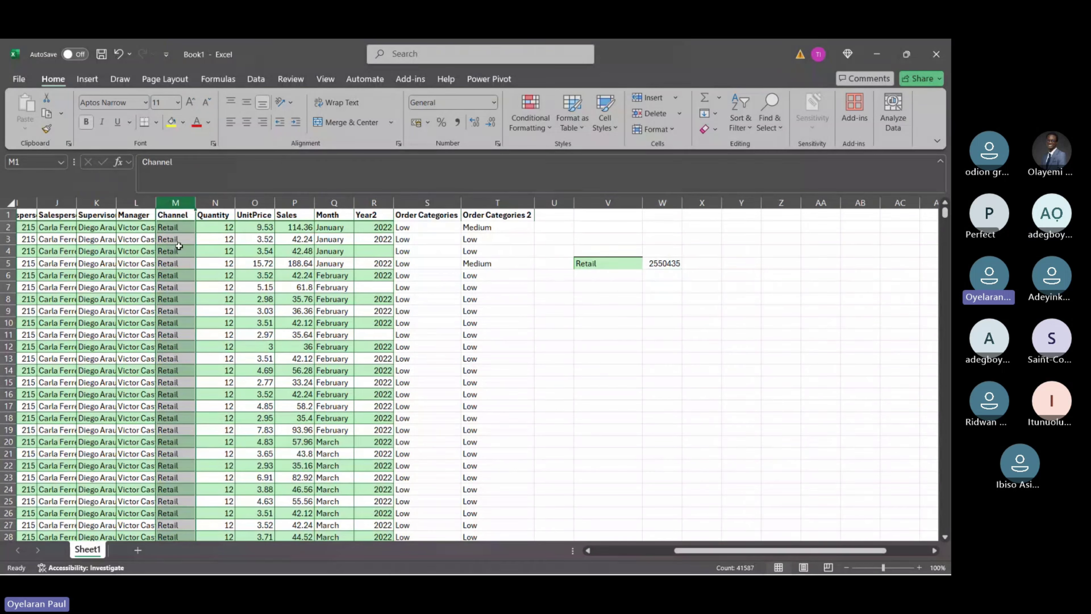
left_click(177, 227)
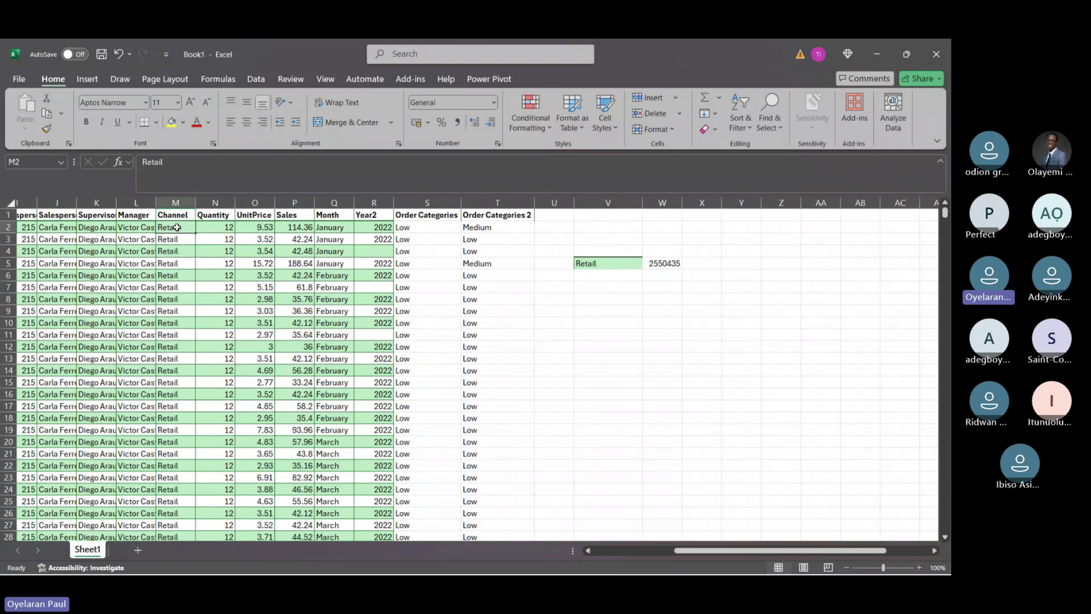
left_click(296, 227)
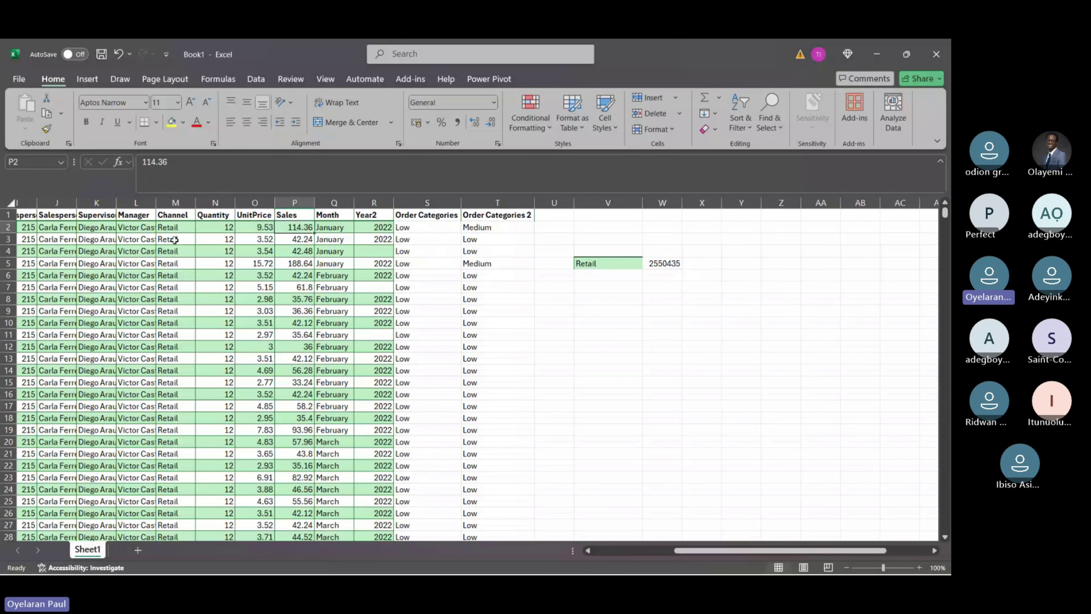
left_click(306, 239, "ctrl")
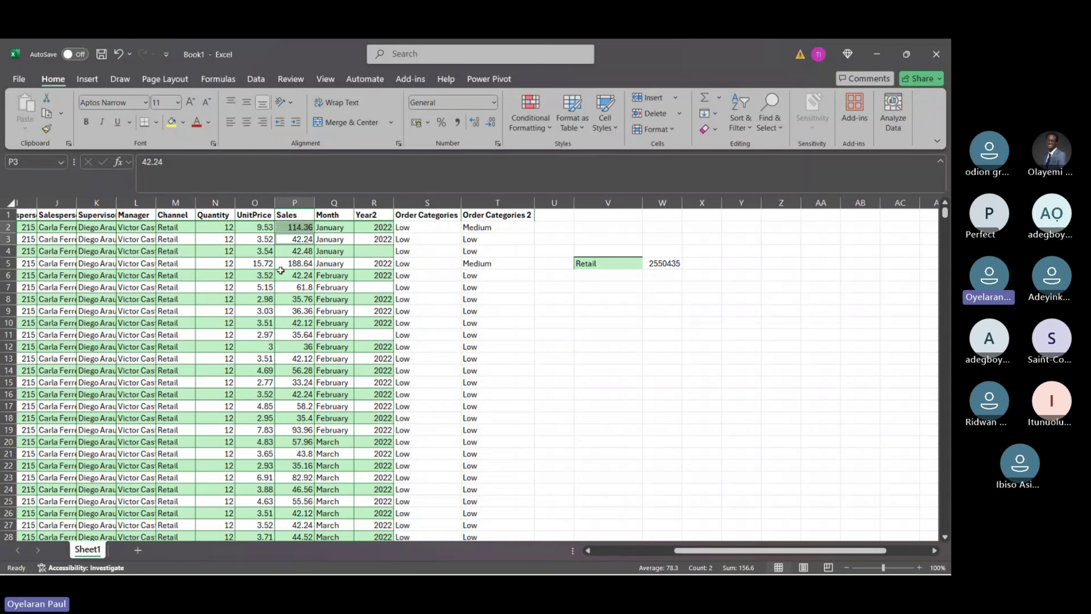
left_click(307, 264, "ctrl")
Look through the rows further down the table for Channel entries other than Retail.
scroll(265, 365, "down", 18)
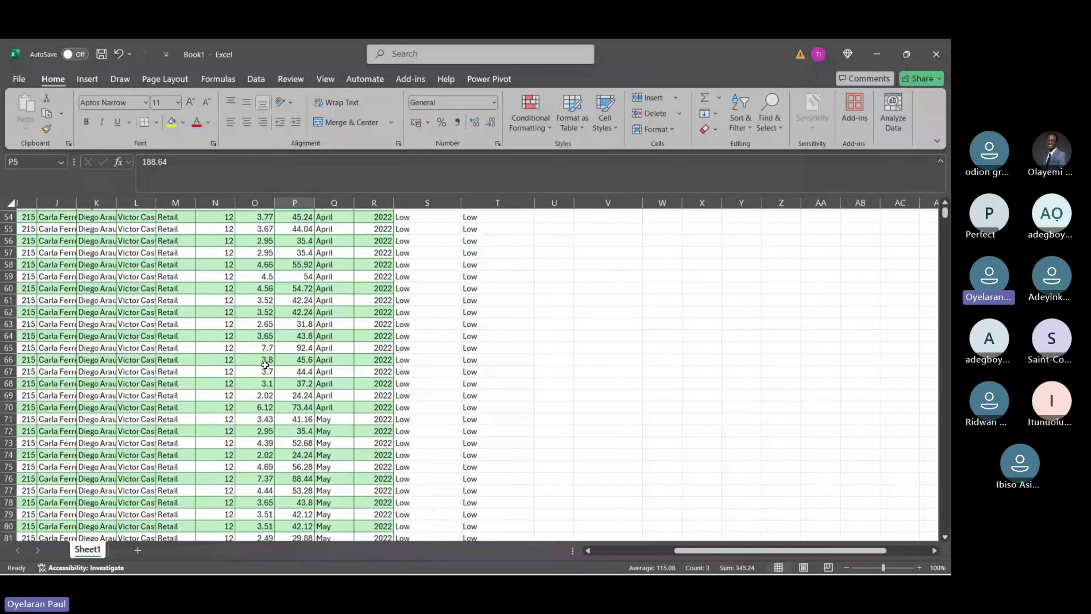
scroll(265, 365, "down", 20)
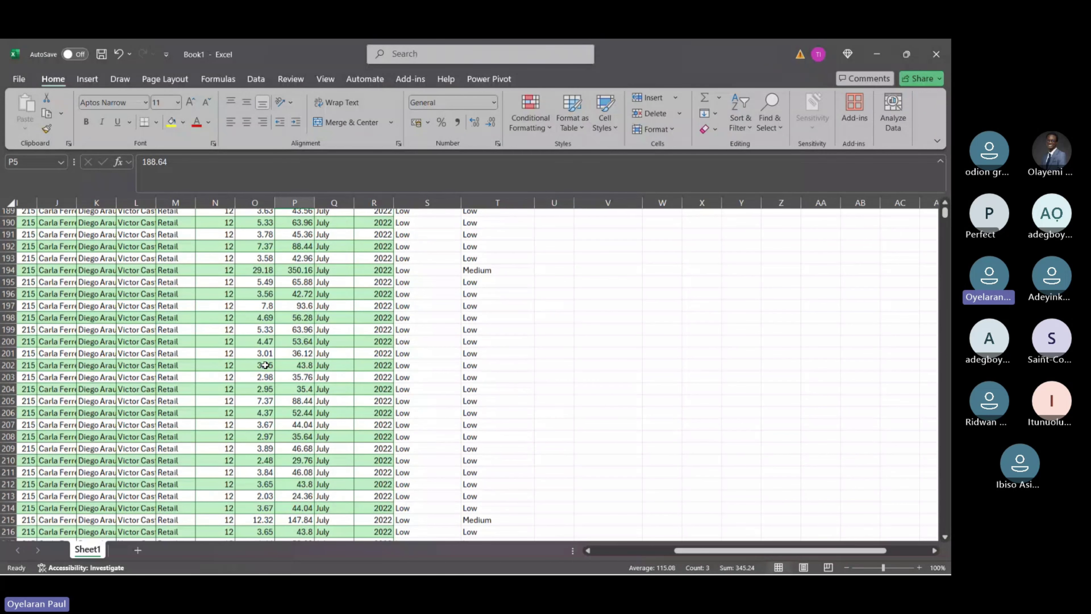
scroll(265, 365, "down", 20)
scroll(265, 365, "down", 20)
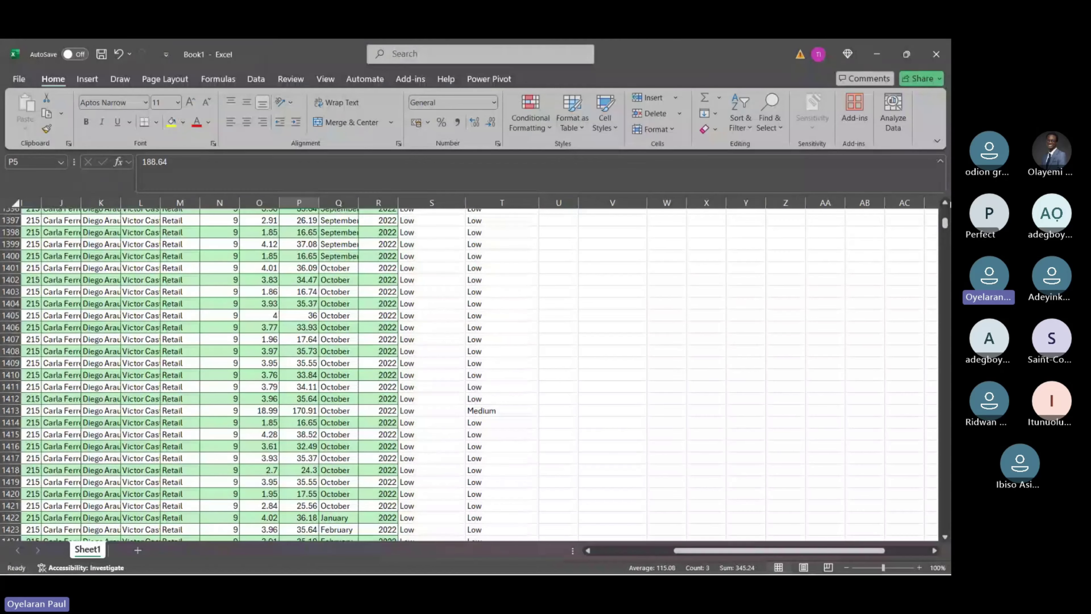
left_click_drag(944, 231, 945, 289)
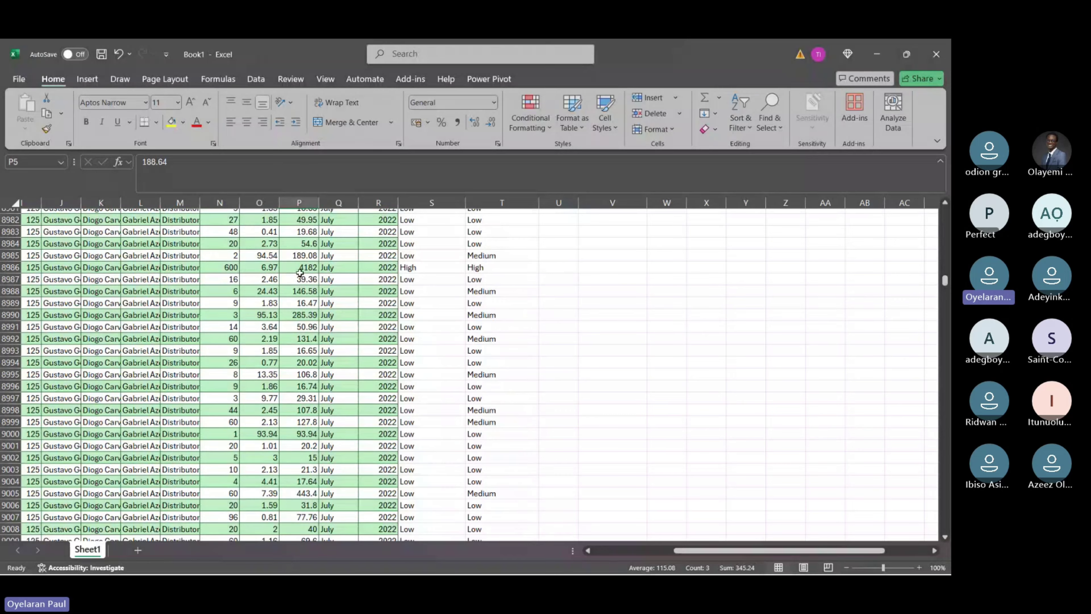
scroll(172, 304, "up", 20)
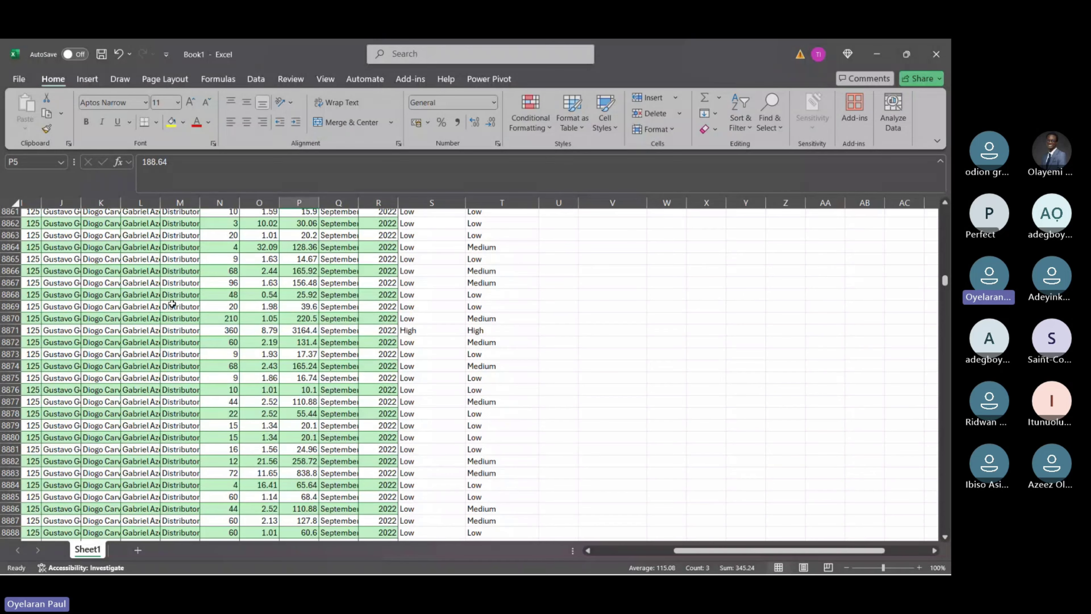
scroll(172, 304, "up", 20)
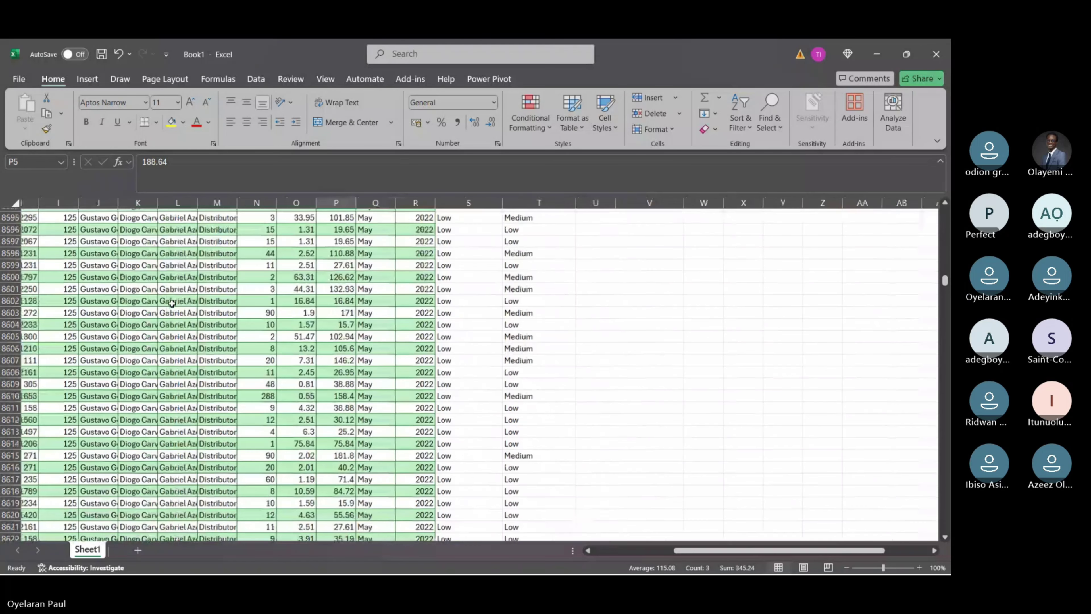
scroll(172, 304, "up", 20)
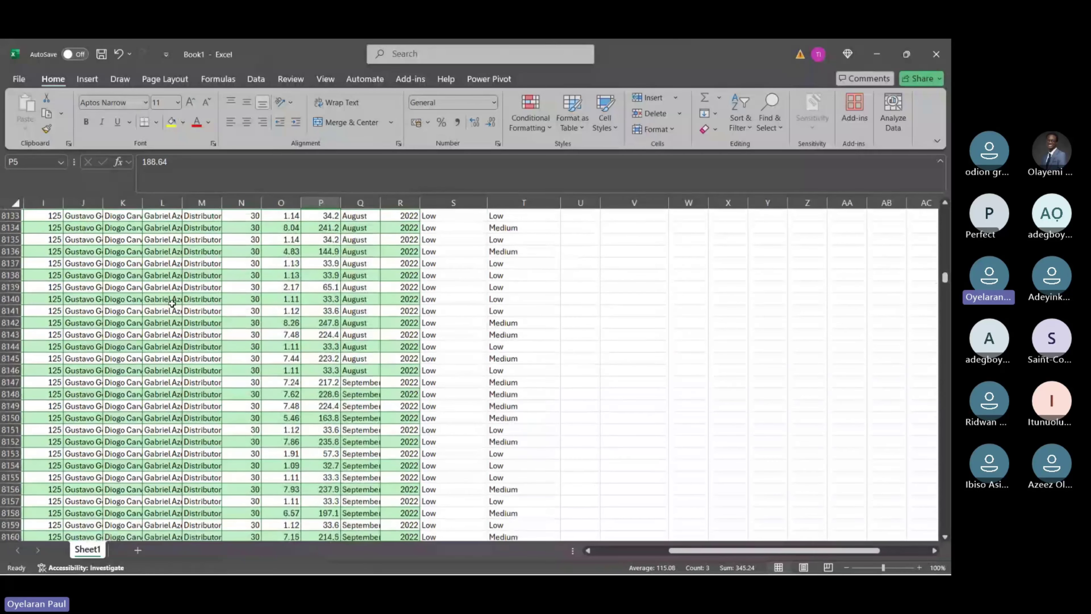
scroll(172, 304, "up", 20)
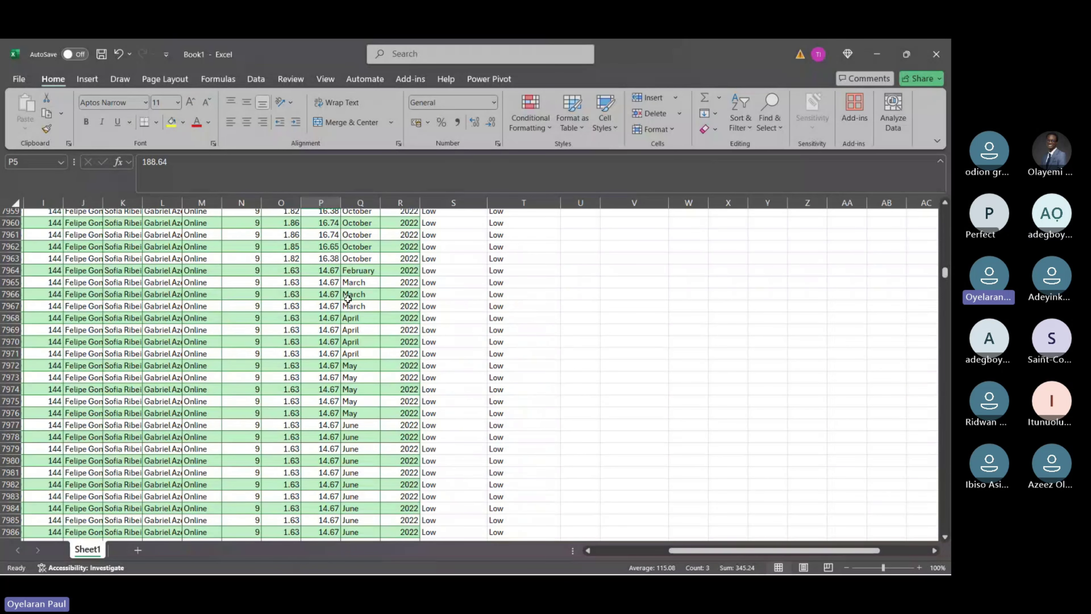
scroll(731, 345, "up", 1)
Enter the labels tran in X7969 and sub in X7970, with 400 beside tran in Y7969.
double_click(731, 346)
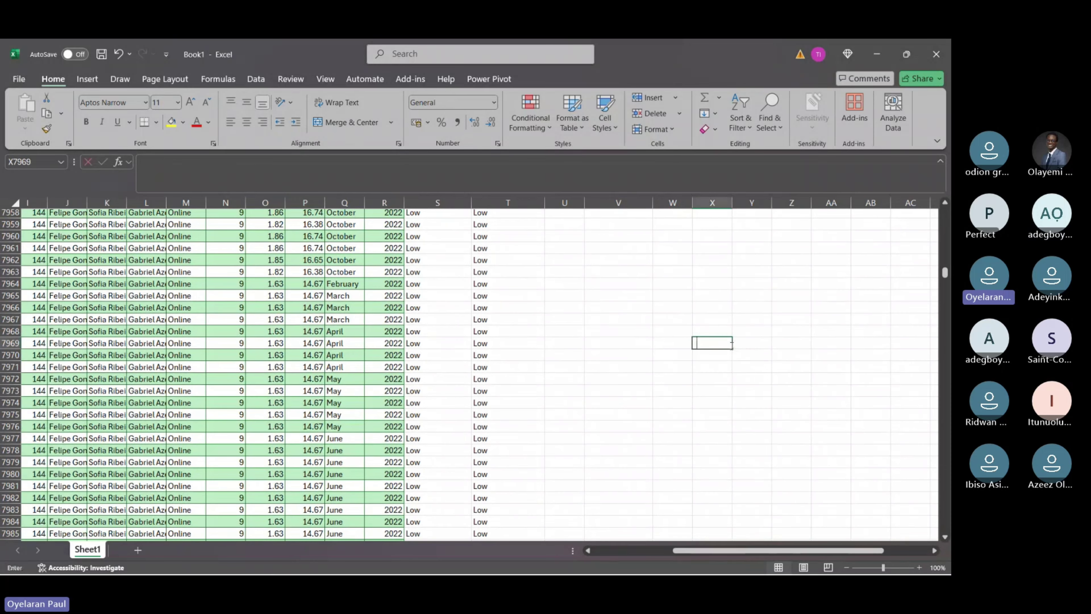
type("tran")
key("Return")
type("sub")
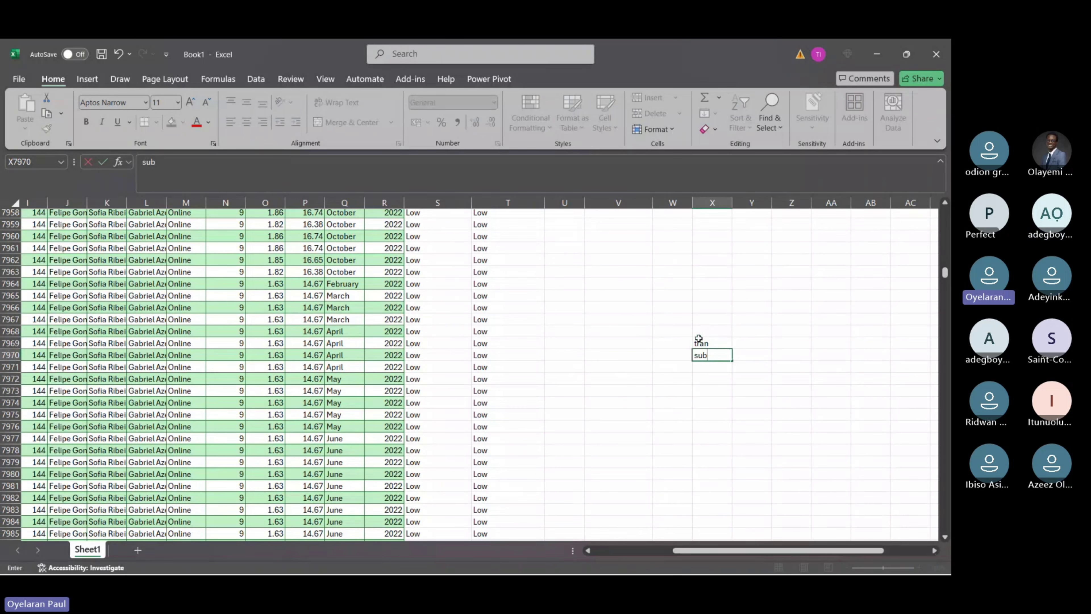
left_click(767, 340)
type("40")
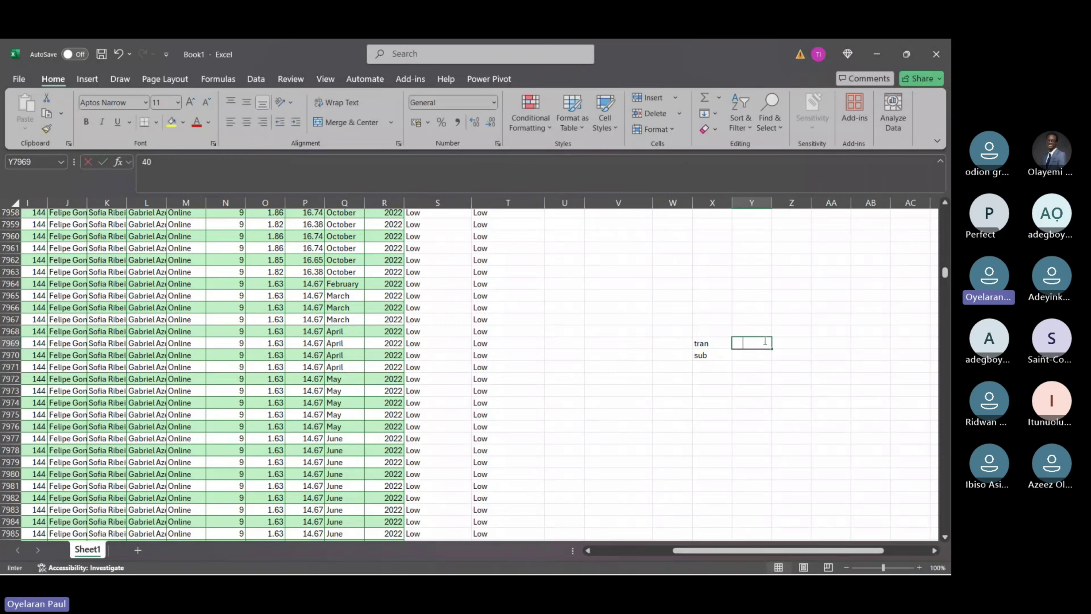
type("0")
key("Return")
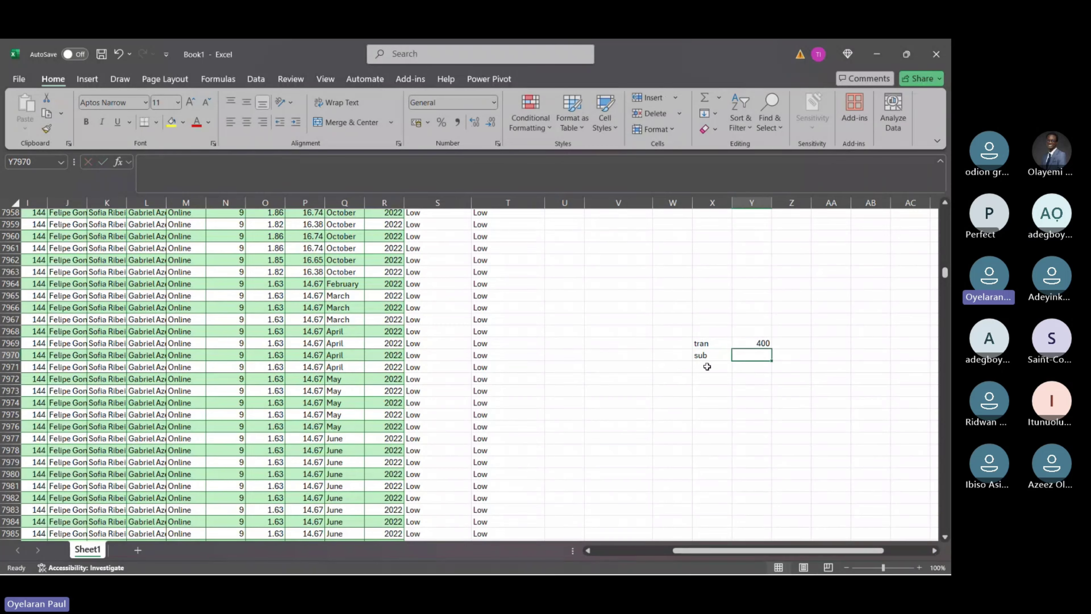
Add the day label mon in X7968 and enter 56 beside sub in Y7970.
left_click(707, 330)
type("m")
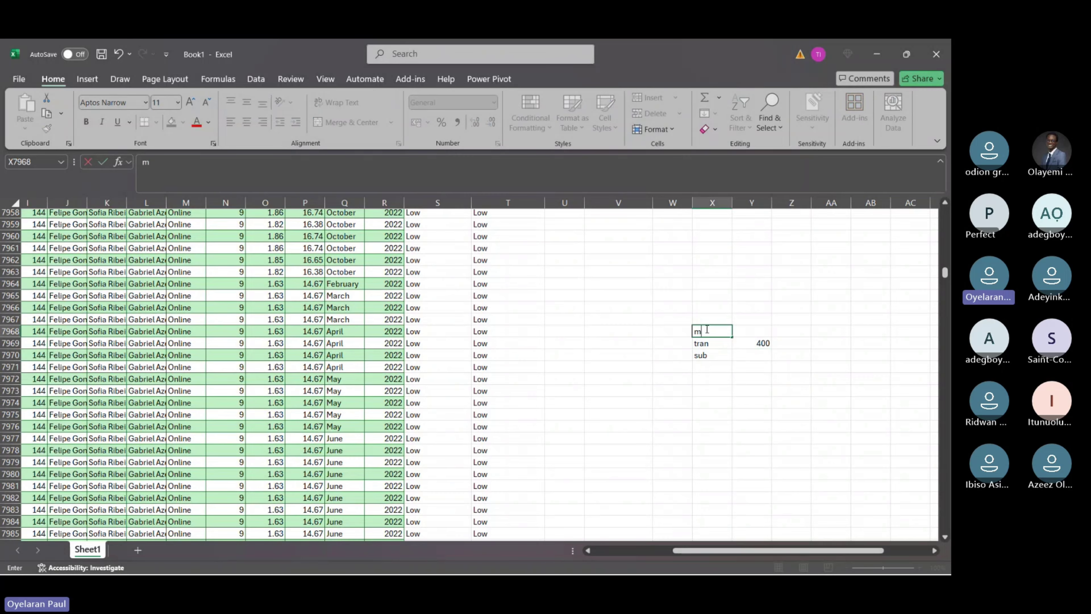
type("on")
left_click(750, 355)
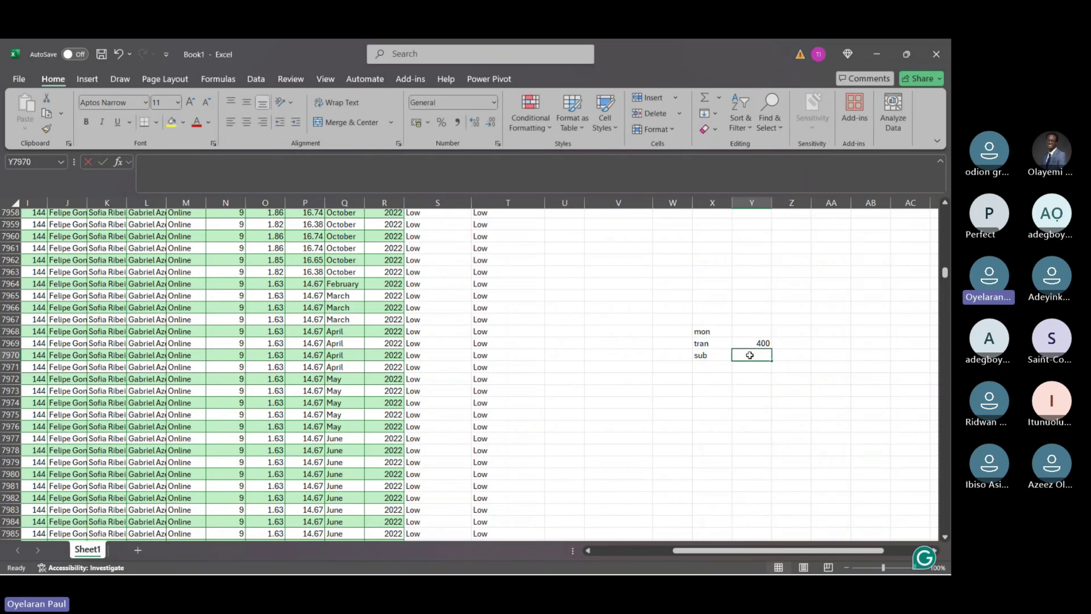
type("56")
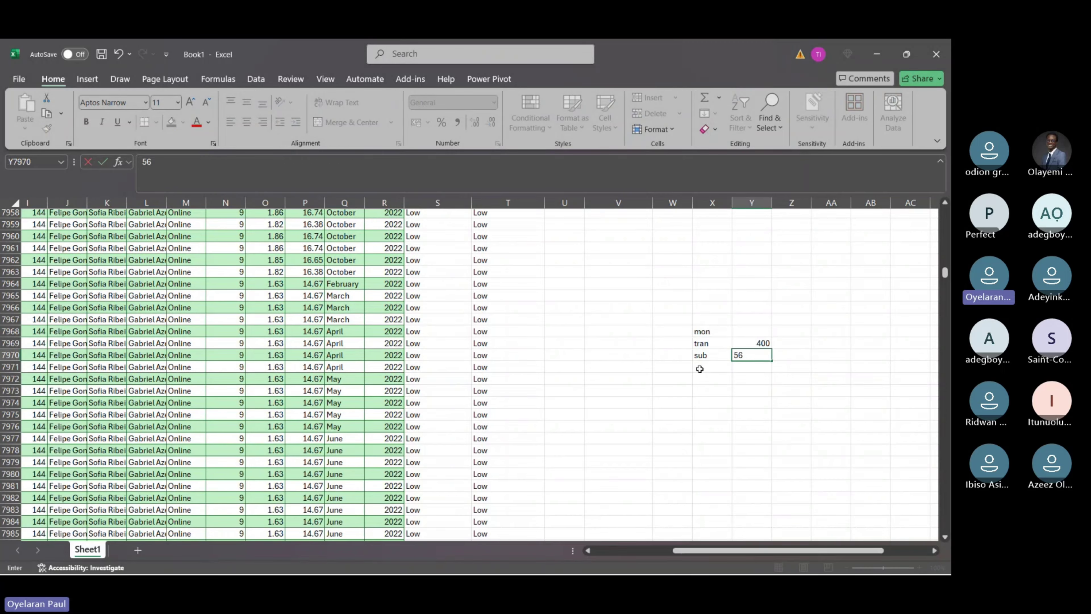
Add the day label tues in X7971 below the sub entry.
left_click(700, 369)
type("tues")
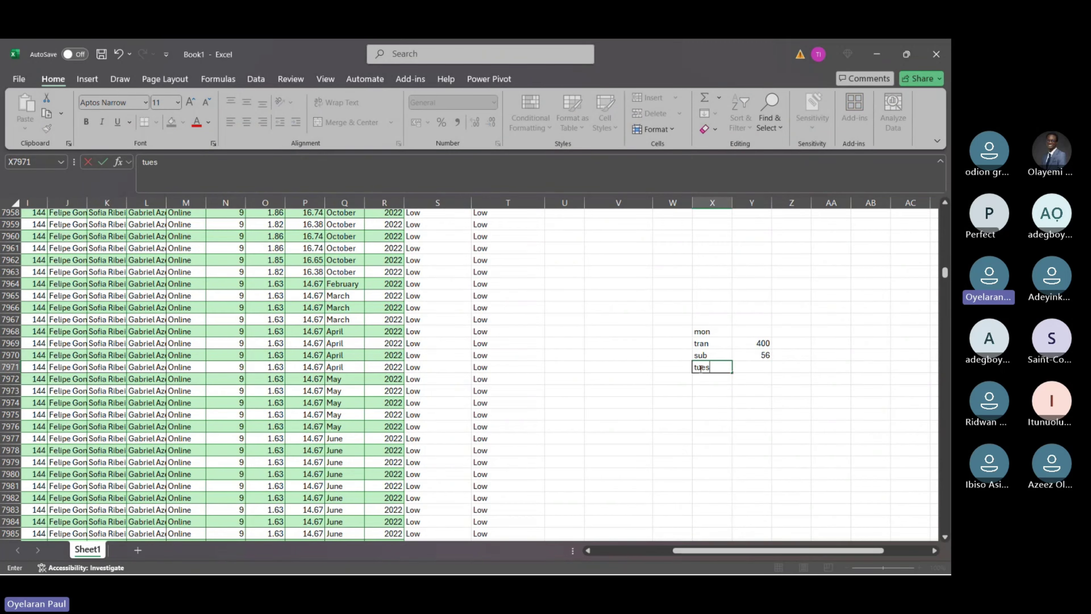
left_click(737, 389)
left_click(757, 364)
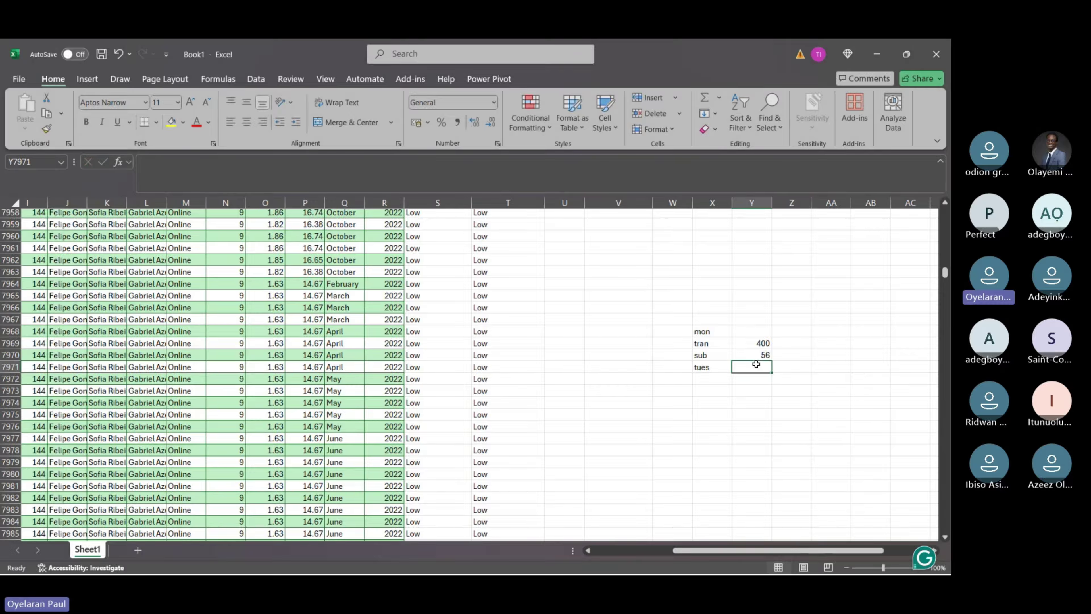
type("4")
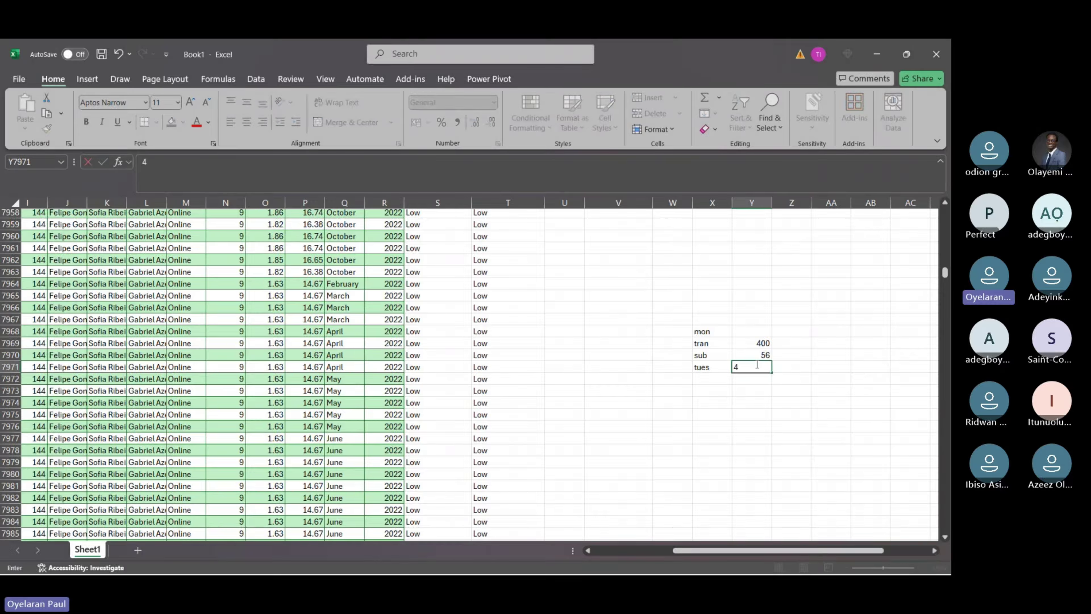
type("6")
key("BackSpace")
key("BackSpace")
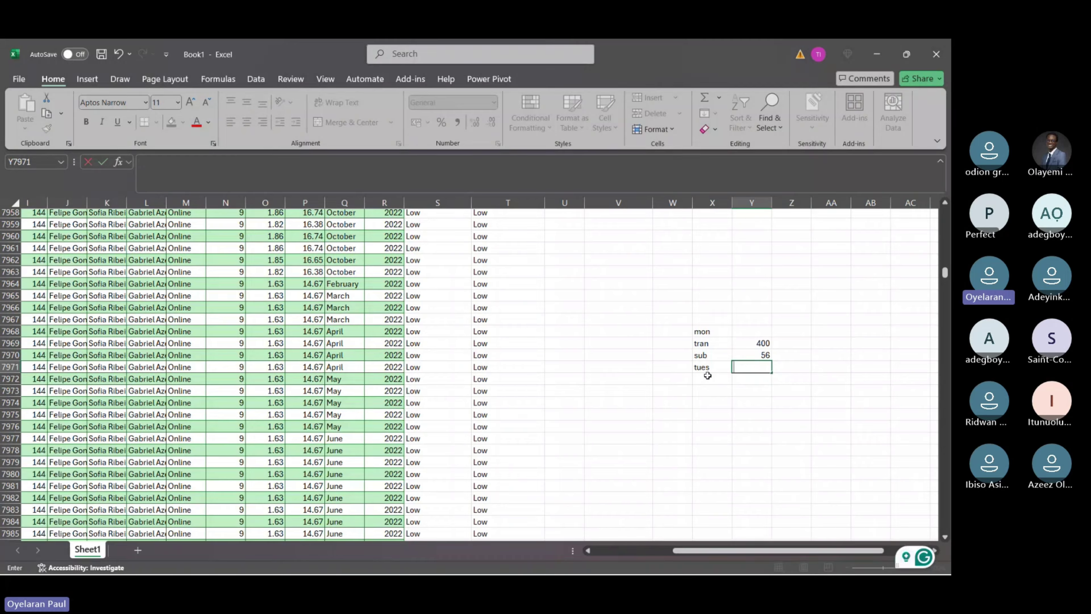
Copy the tran and sub entries with their amounts from X7969:Y7970 to X7972 under tues and again to X7975.
left_click_drag(704, 344, 763, 356)
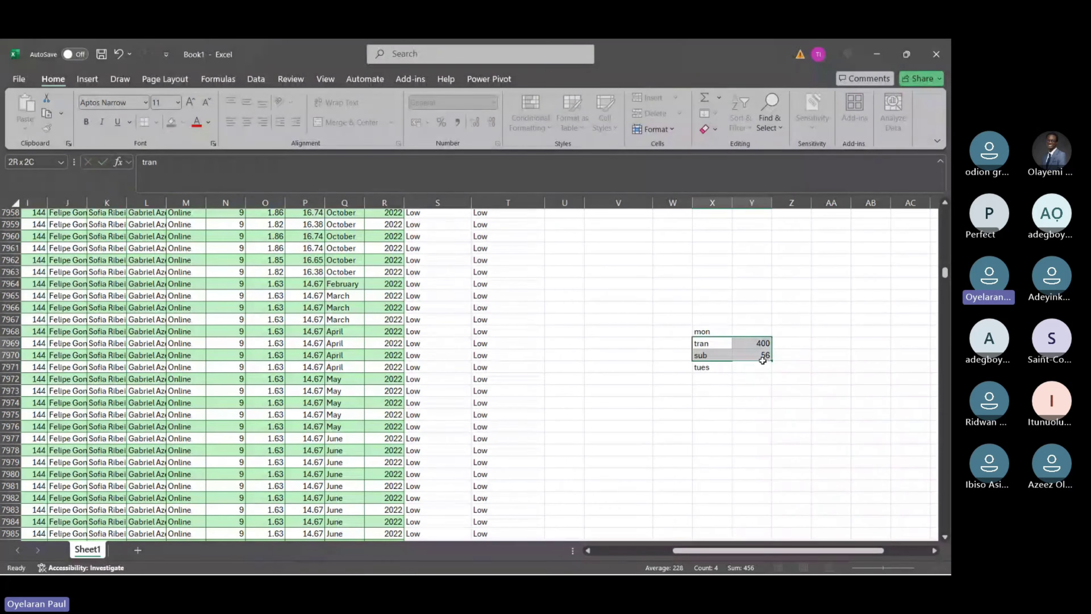
key("ctrl+c")
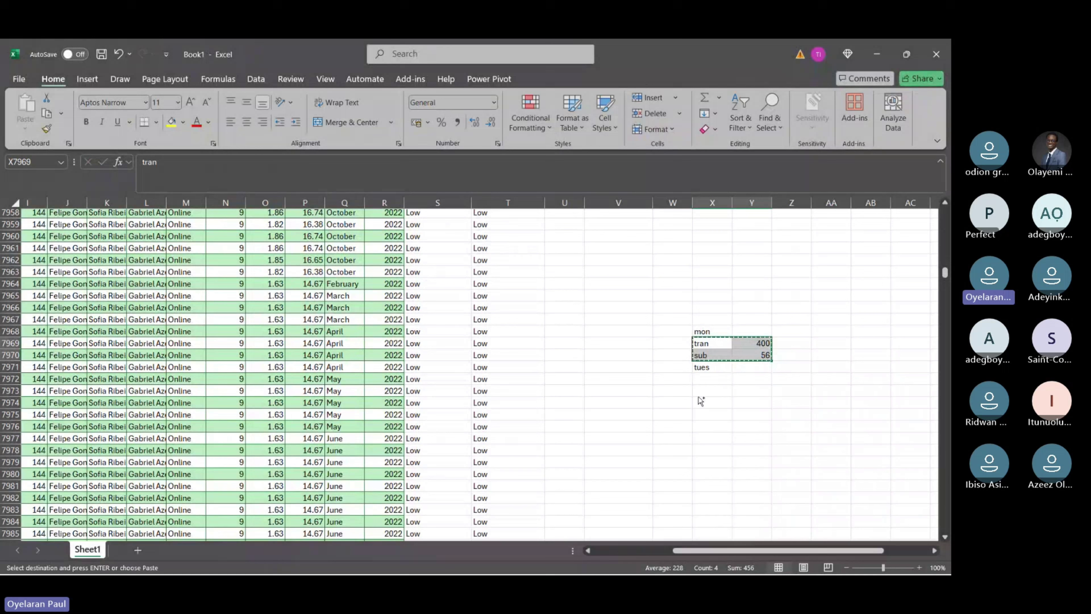
left_click(698, 379)
key("ctrl+v")
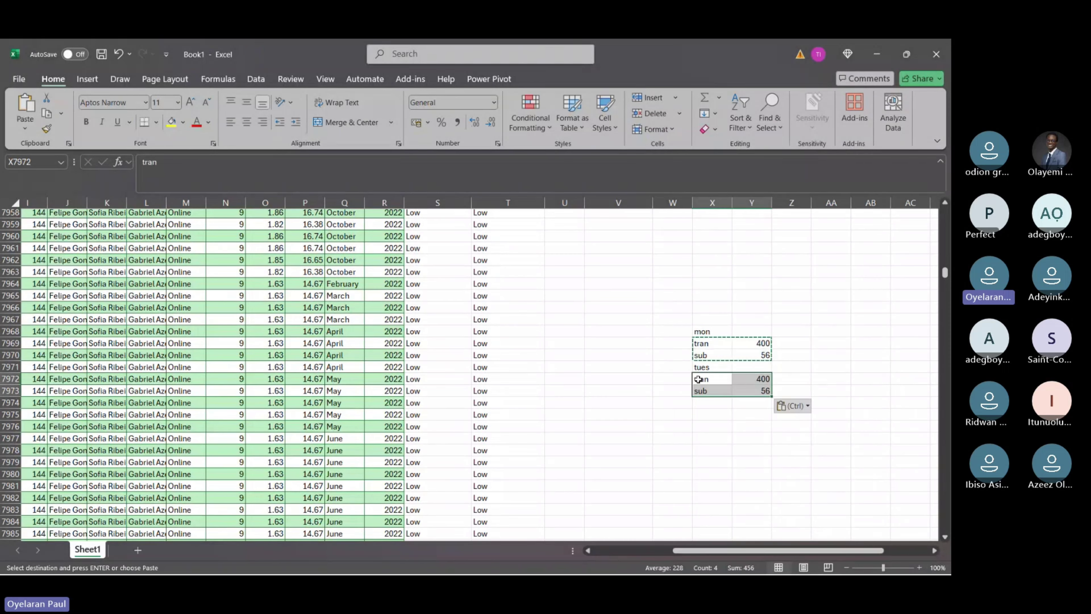
left_click(703, 411)
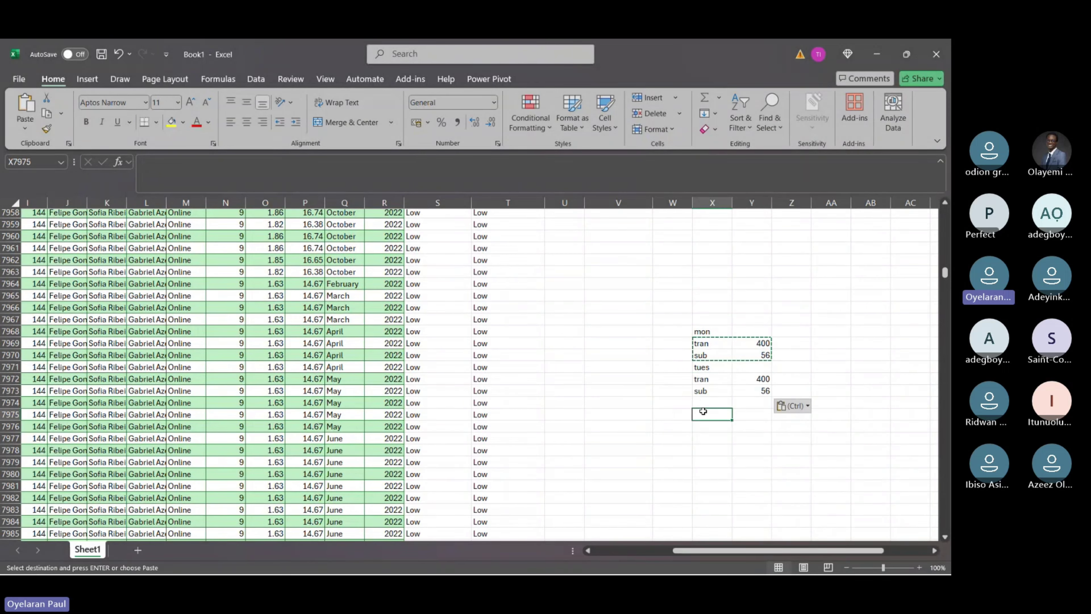
key("ctrl+v")
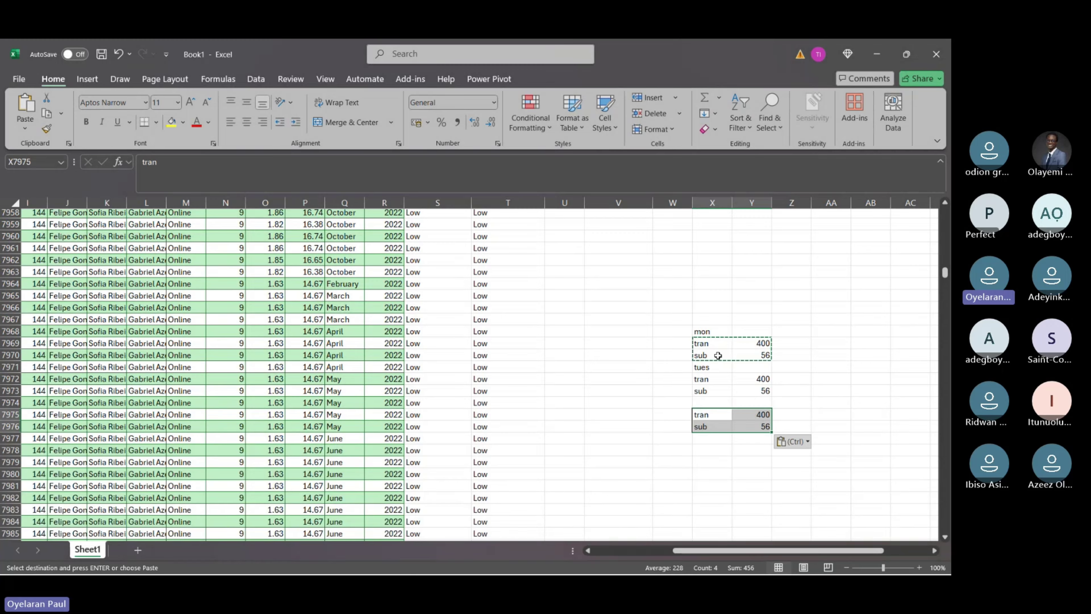
left_click(713, 343)
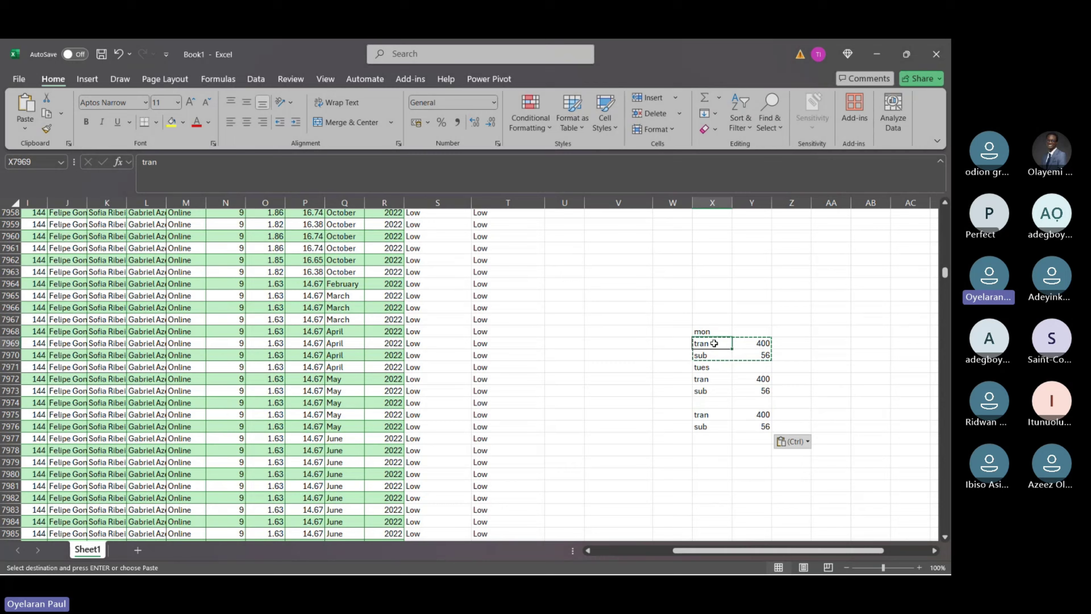
left_click(710, 331)
key("Escape")
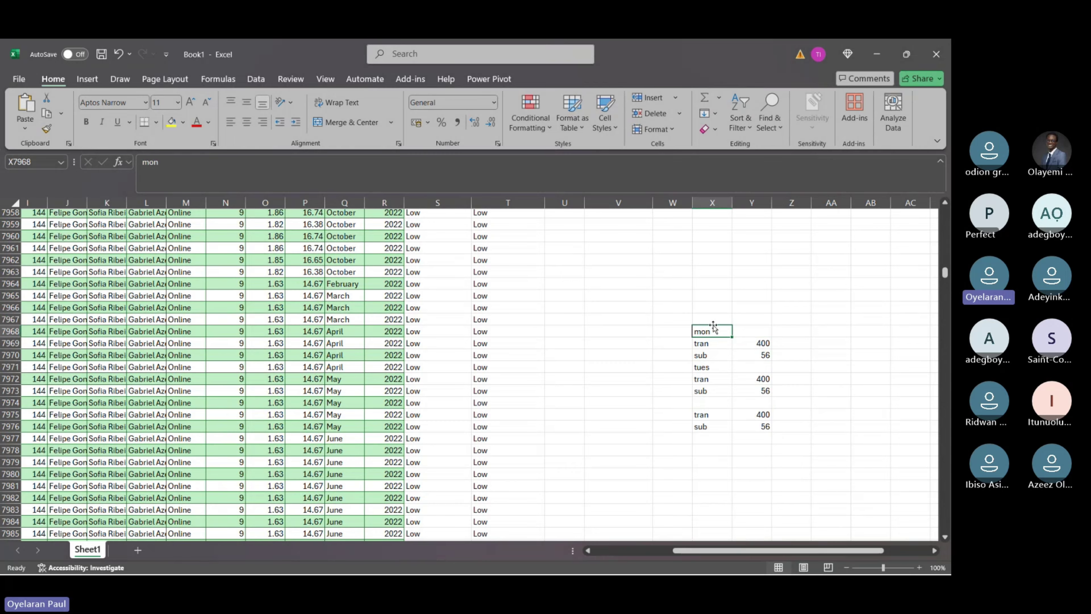
Record the mon tran amount, 400, in Z7960, leaving out the sub entry.
left_click_drag(706, 344, 774, 336)
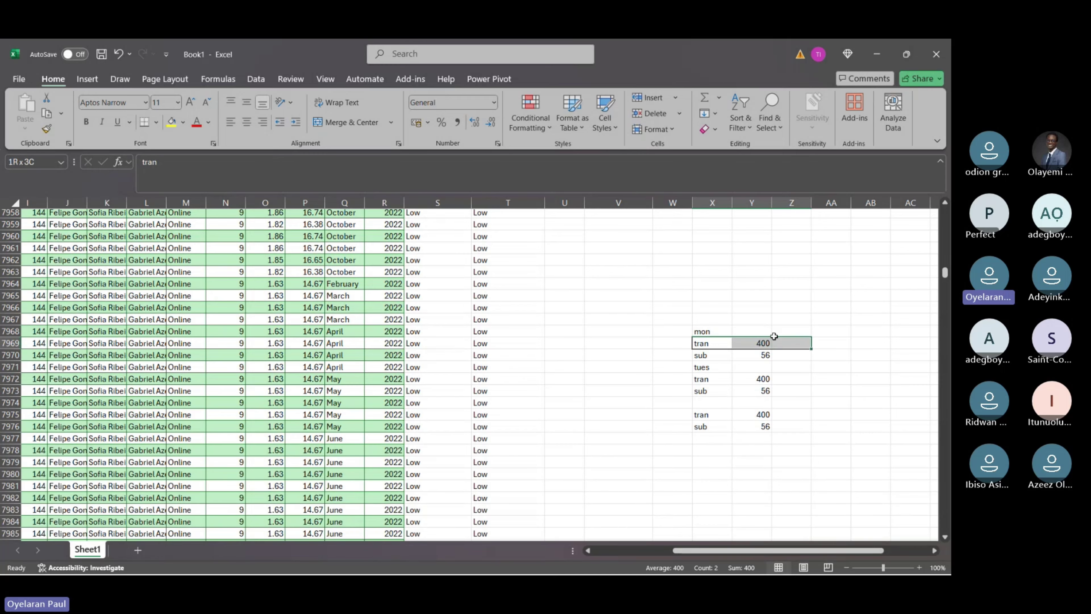
left_click(794, 236)
type("400")
key("Return")
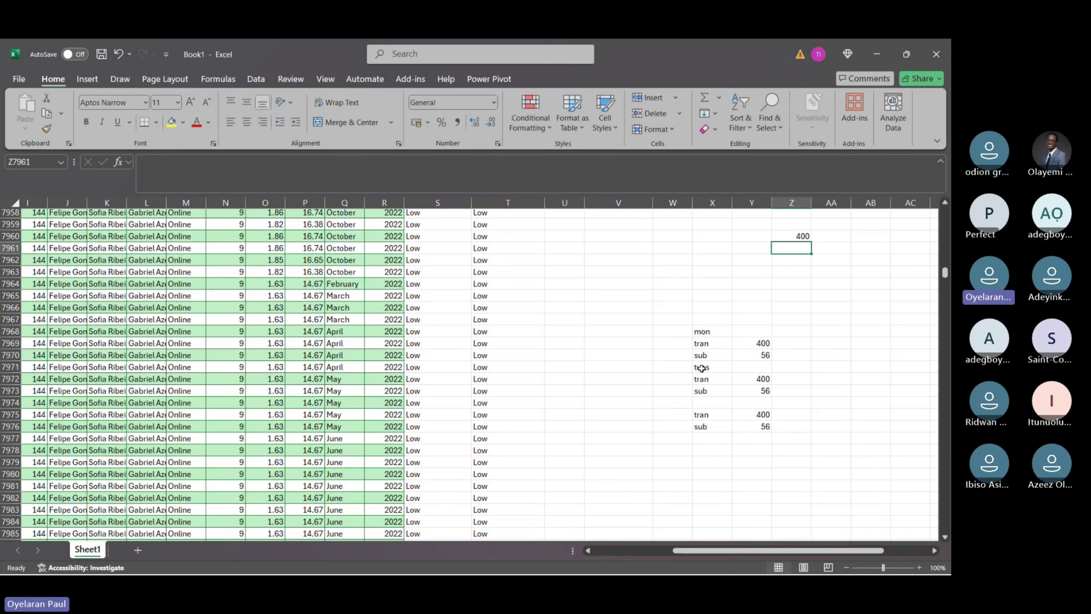
left_click(705, 354)
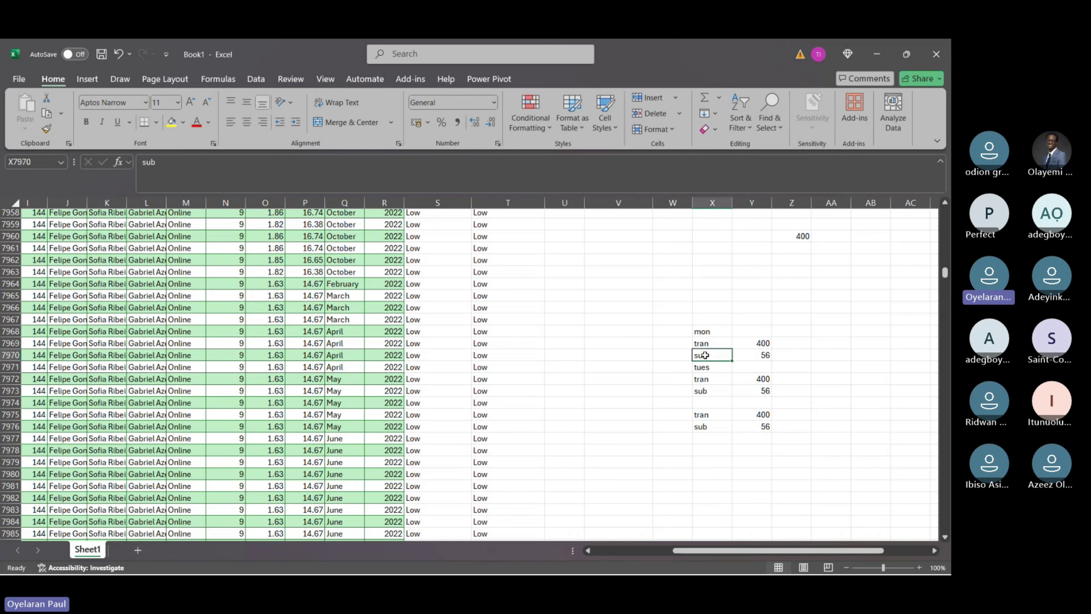
left_click_drag(705, 355, 795, 356)
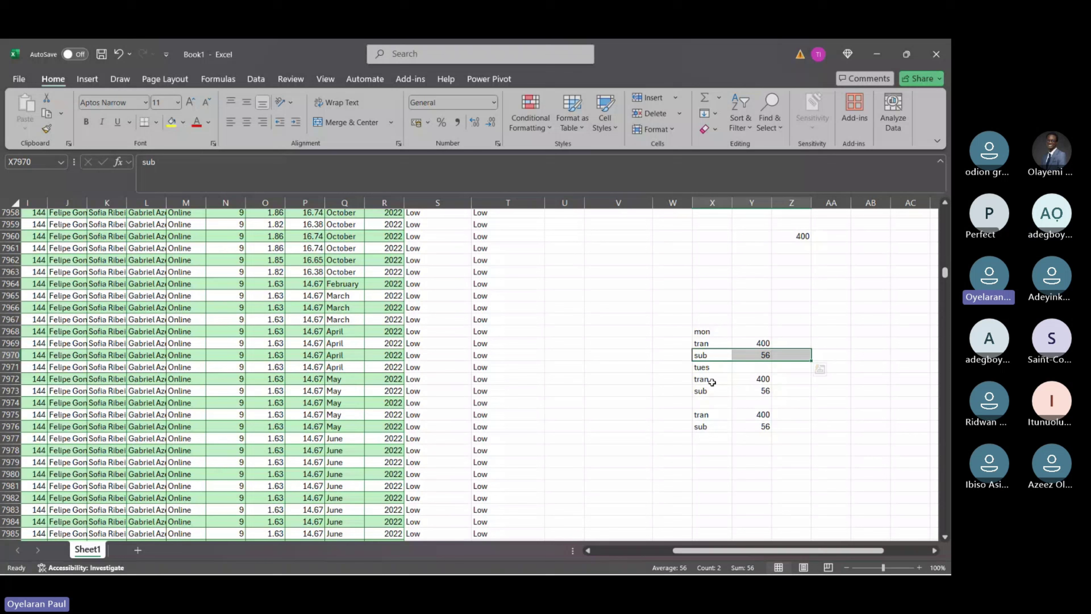
List the tran amounts of the two copied blocks, 400 each, in Z7961 and Z7962.
left_click(704, 379)
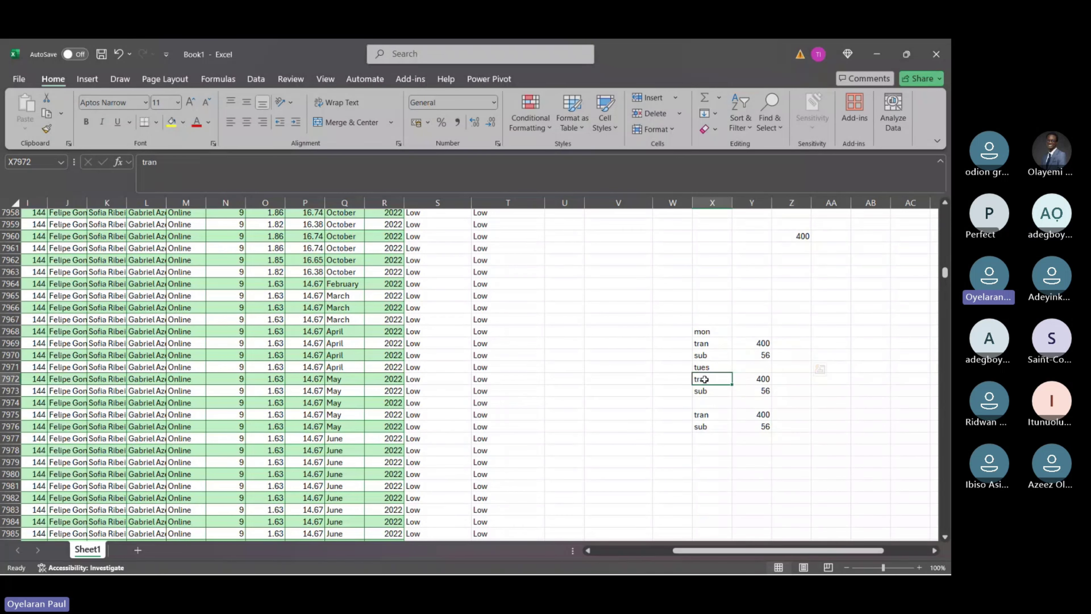
left_click(792, 246)
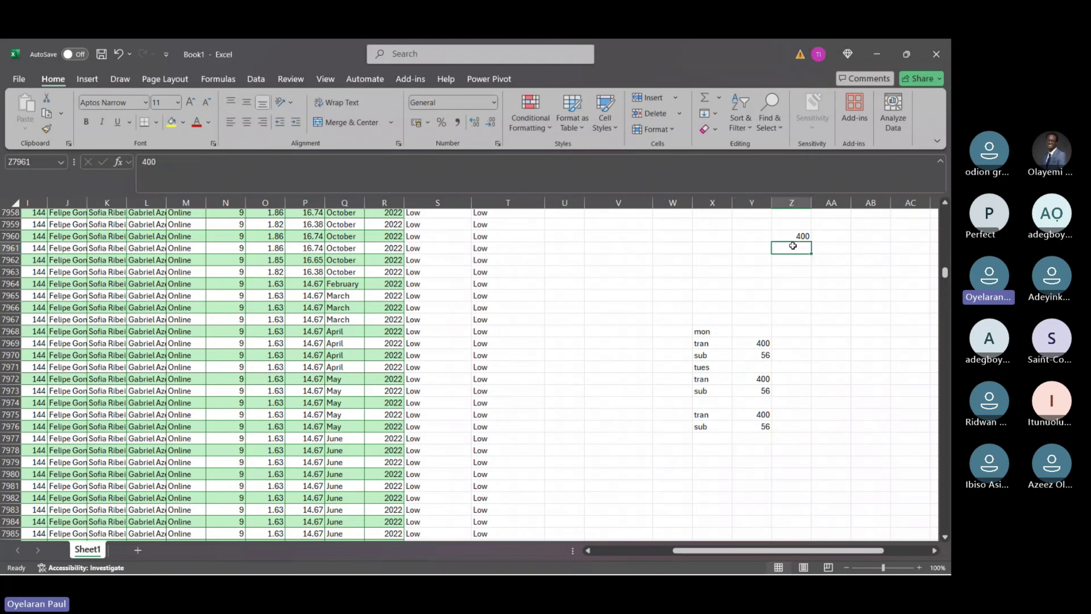
type("400")
key("Return")
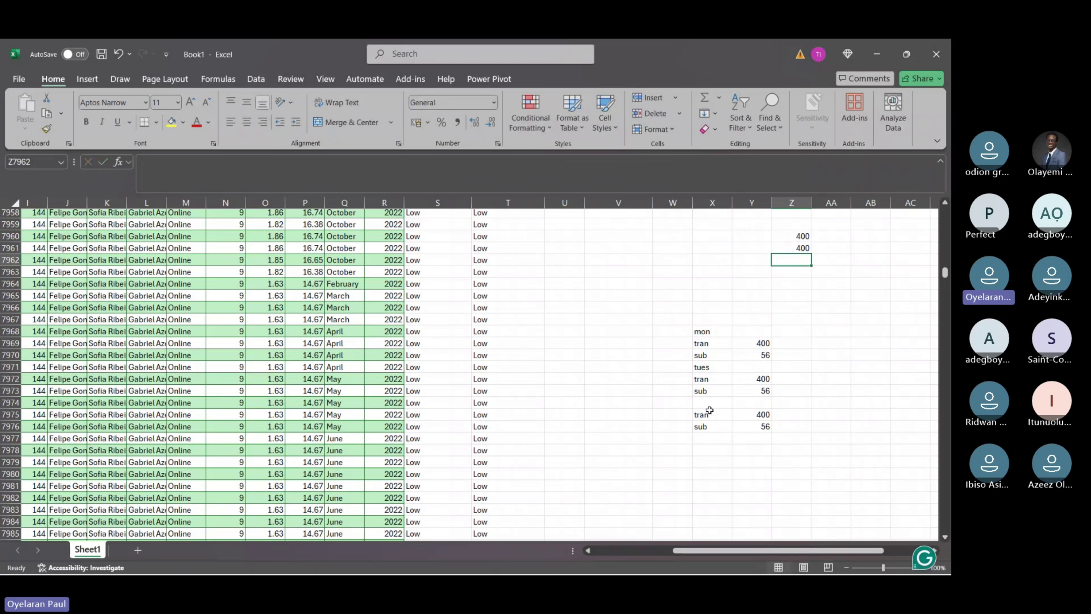
left_click_drag(710, 411, 769, 414)
left_click(803, 261)
type("400")
key("Return")
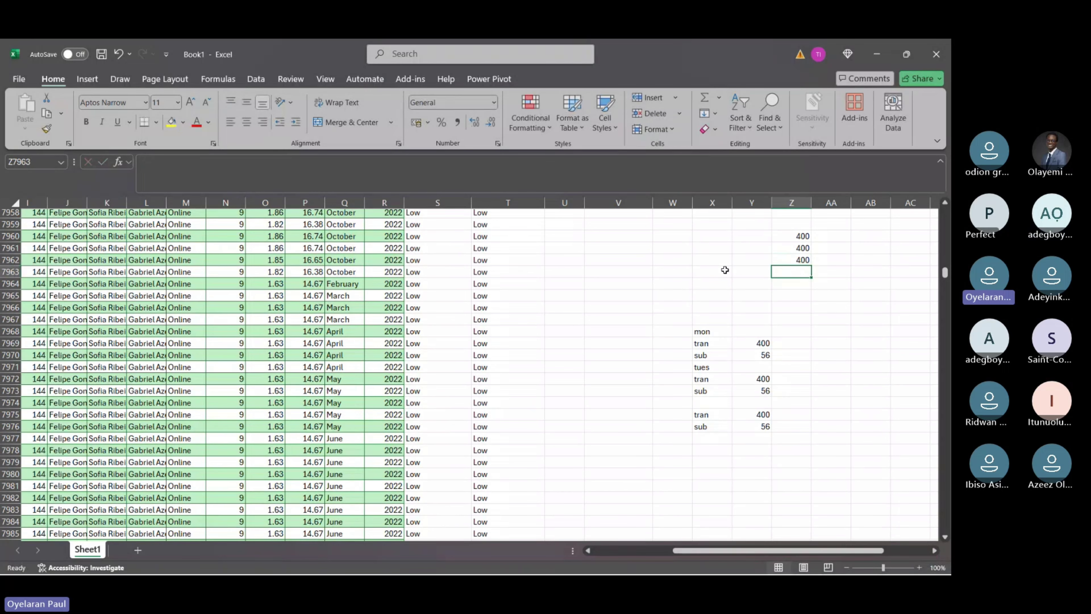
Return to the start of the sales table and review the Retail SUMIF formula in W5 against the Channel and Sales columns.
scroll(672, 344, "up", 20)
scroll(672, 344, "up", 20)
scroll(671, 344, "left", 2)
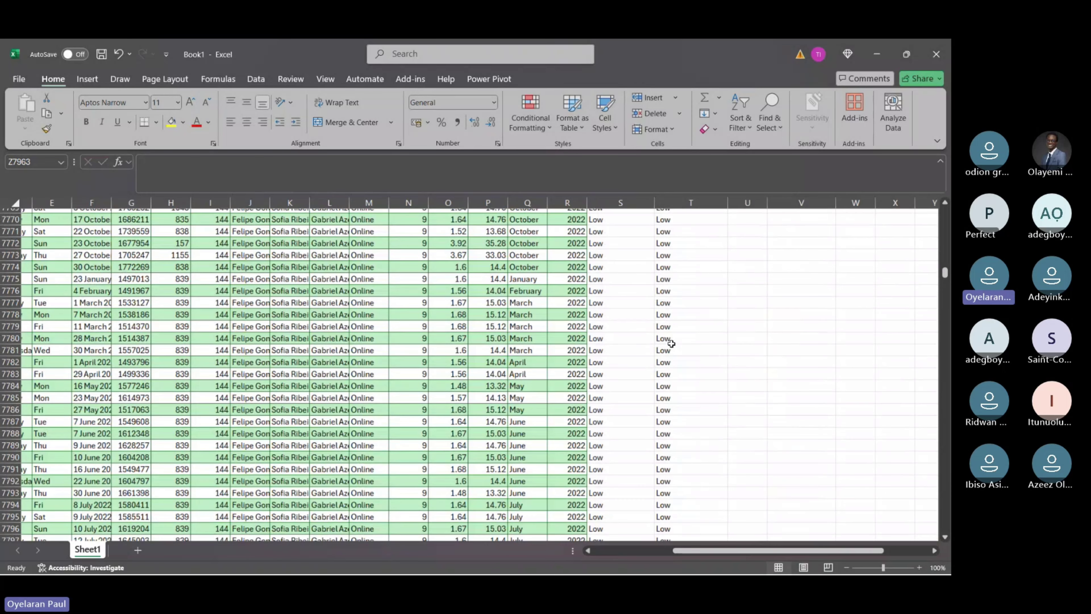
key("ctrl+Home")
scroll(730, 301, "right", 5)
left_click(730, 263)
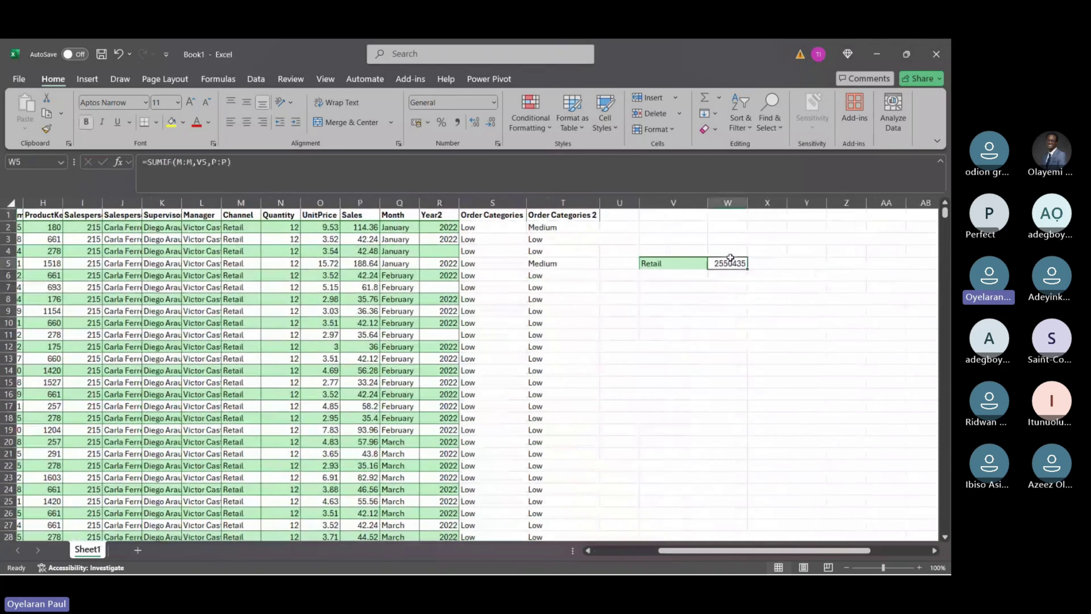
left_click(246, 237)
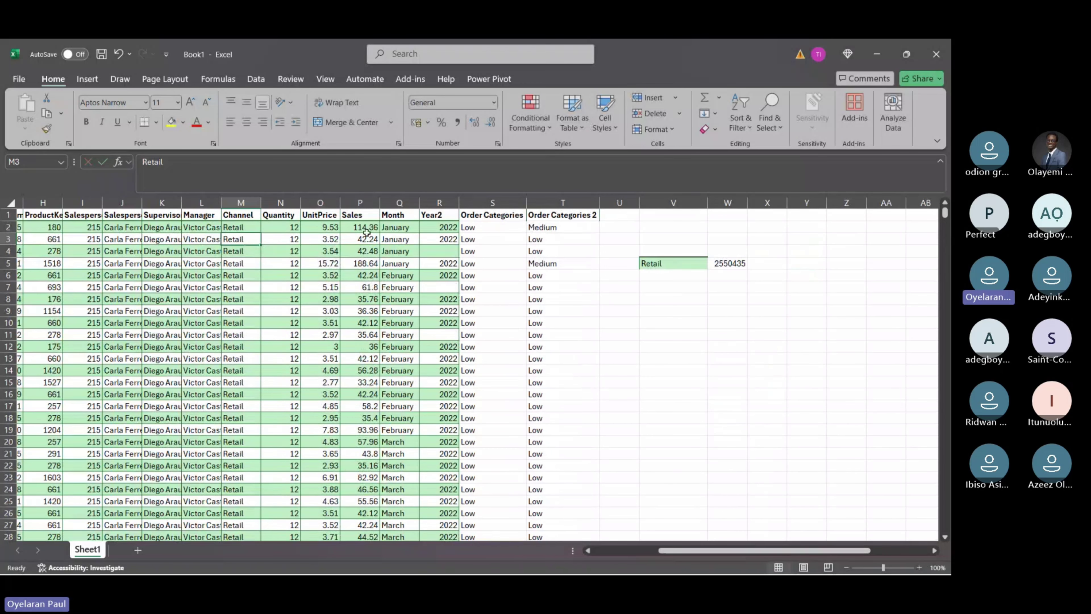
left_click_drag(366, 239, 365, 263)
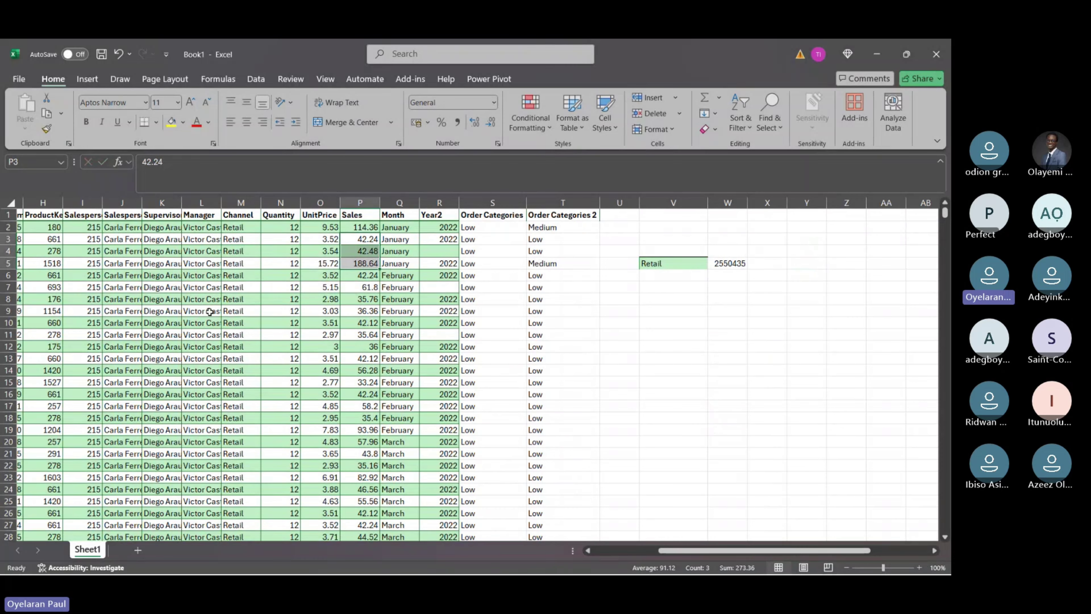
left_click(258, 310)
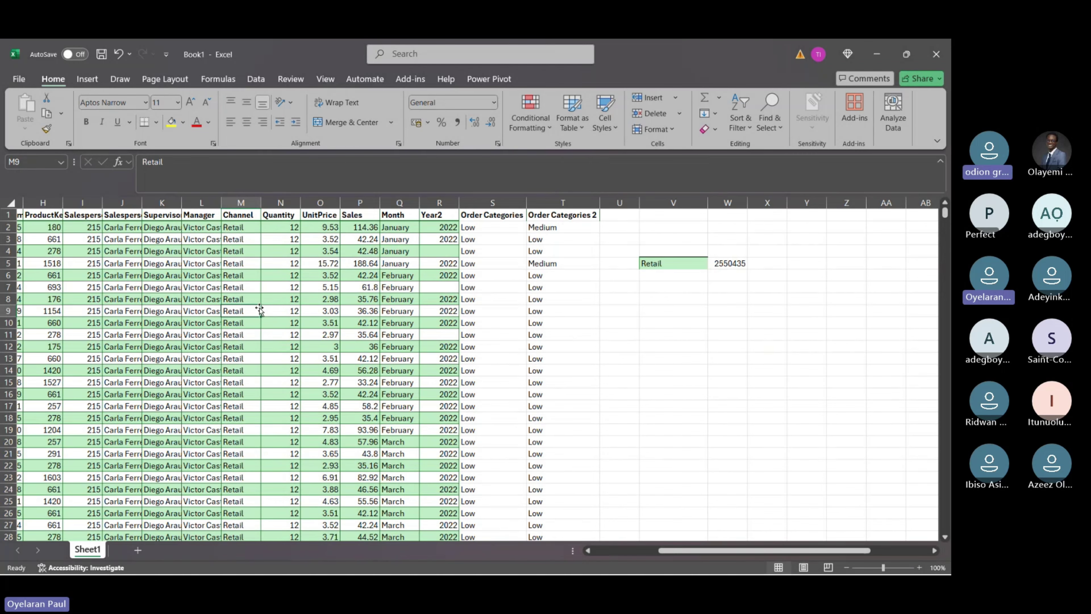
Enter the question "give us retail sales" in V4 above the Retail label.
left_click(644, 249)
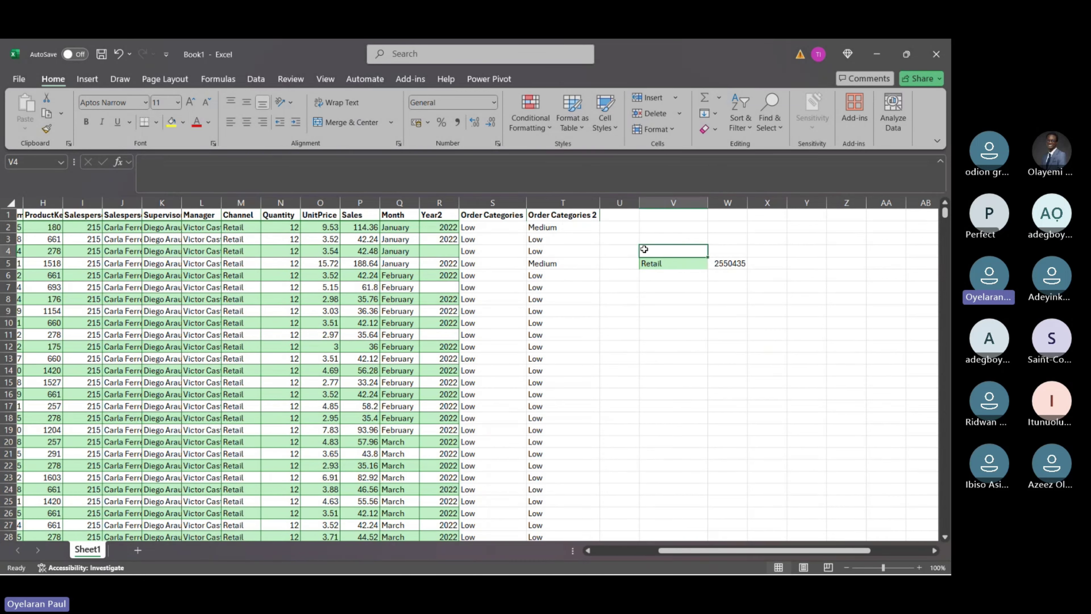
type("give us re")
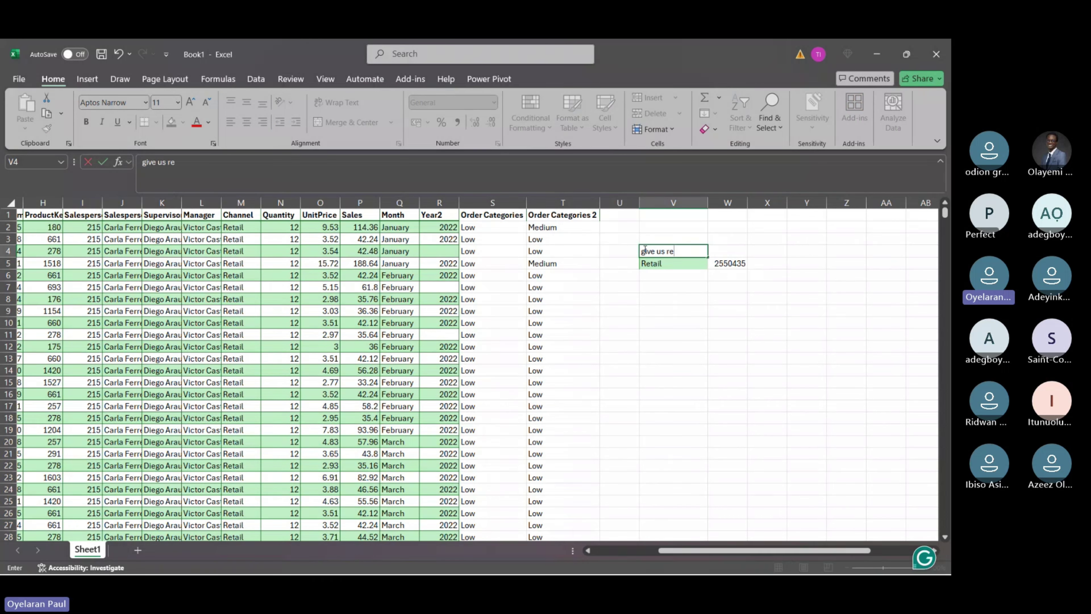
type("tail sales")
key("Return")
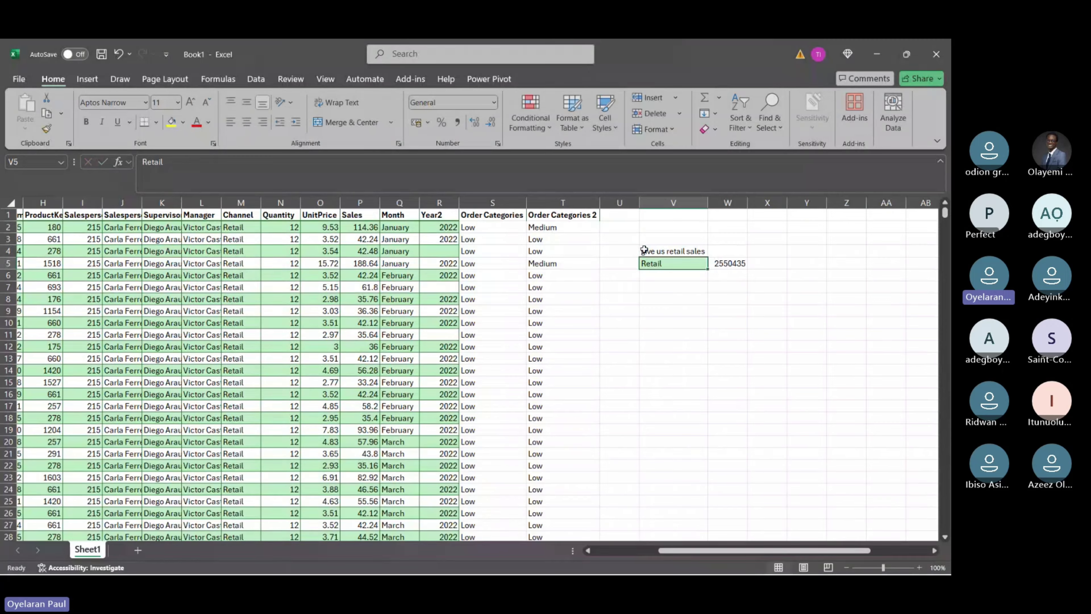
Enter "give breakdown of sale by channel" in V7 and autofit column V to the text.
left_click(658, 289)
type("give")
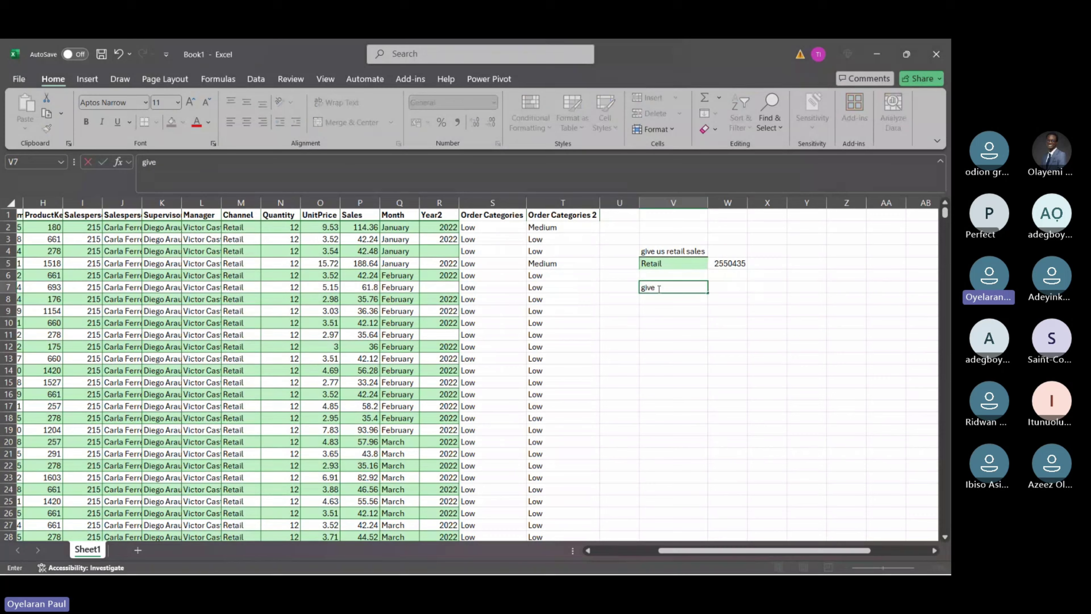
type(" break")
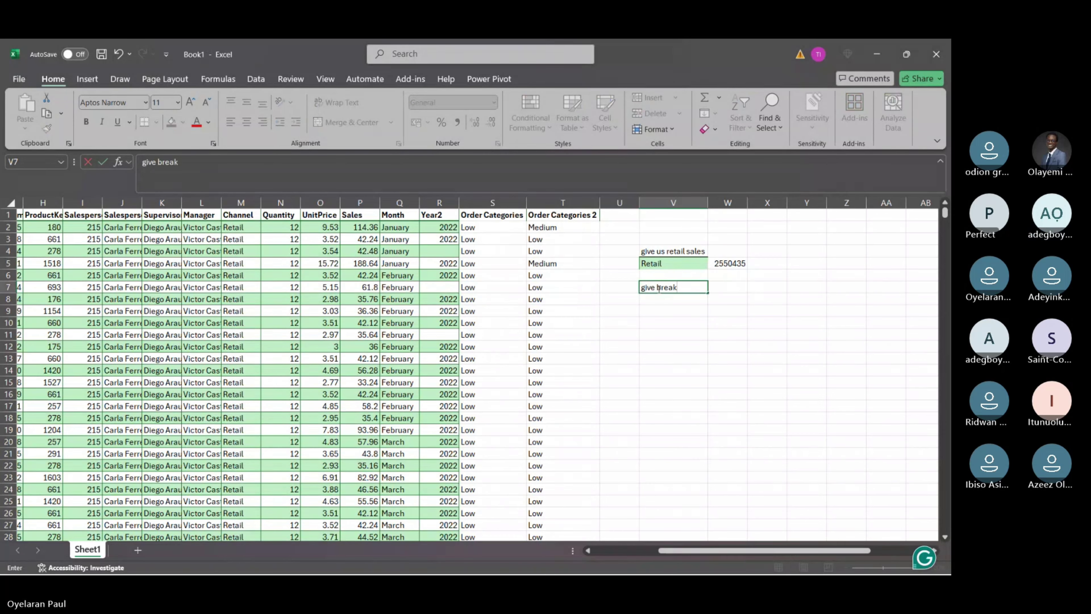
type("down ")
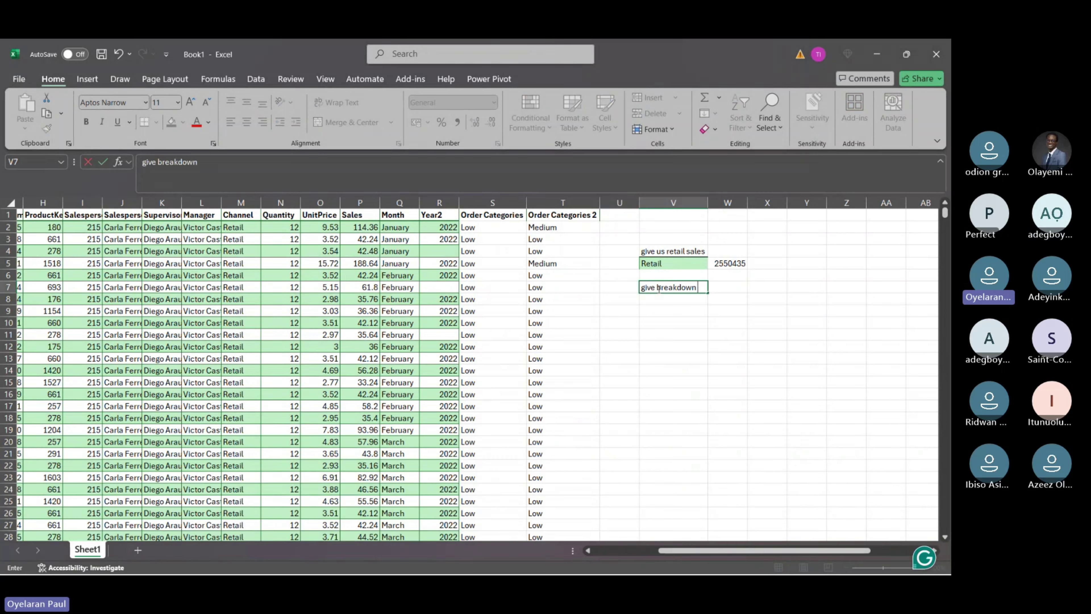
type("of sale by ch")
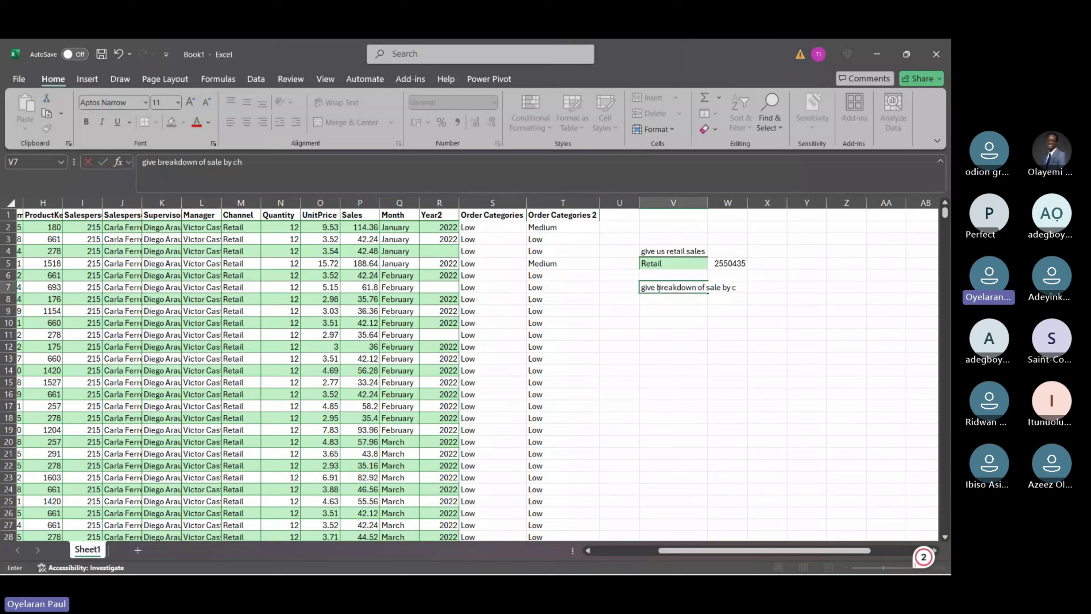
type("annel")
key("Return")
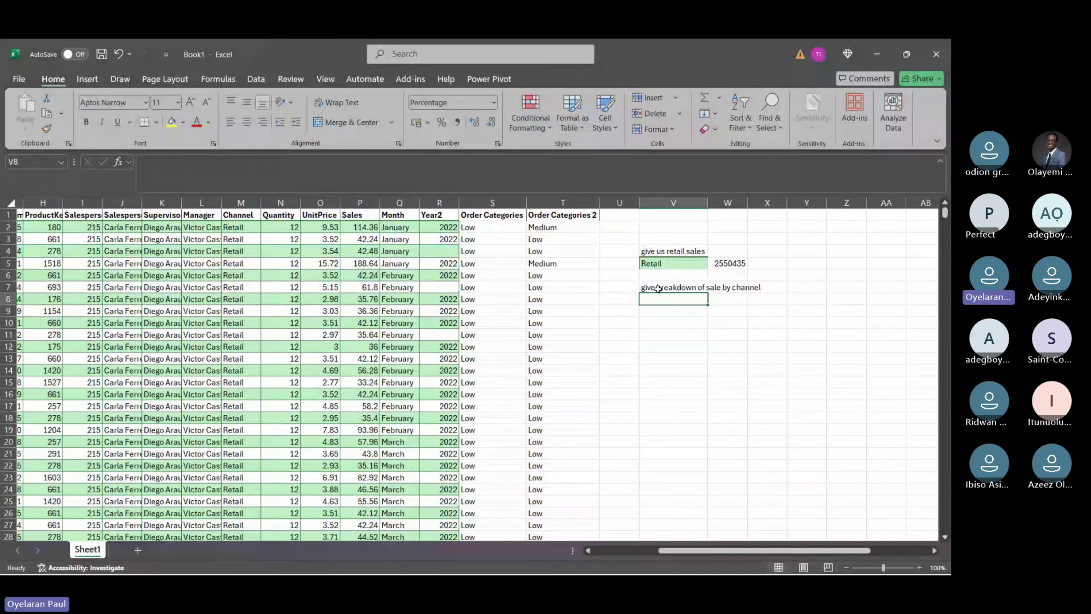
double_click(710, 206)
left_click(729, 290)
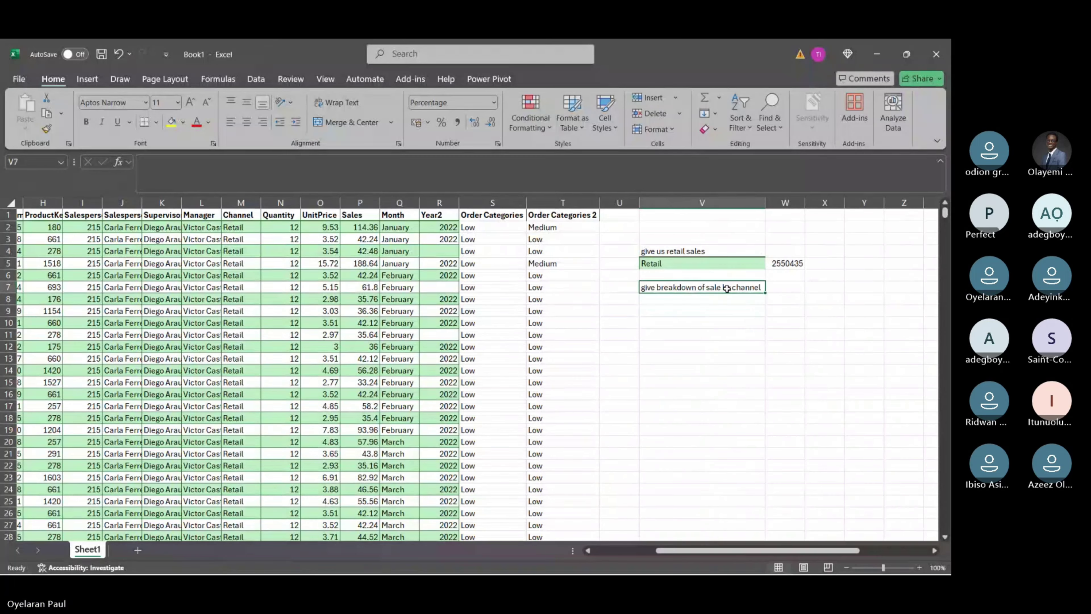
Turn on filters for the sales table headers and check the list of distinct Channel values without filtering.
left_click(241, 217)
key("ctrl+shift+l")
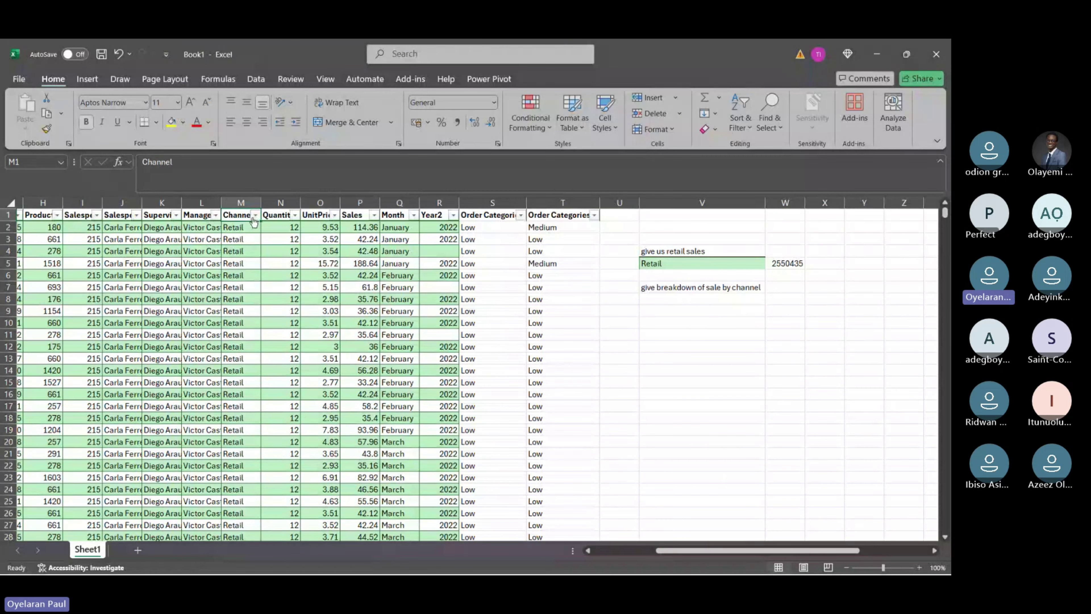
left_click(255, 215)
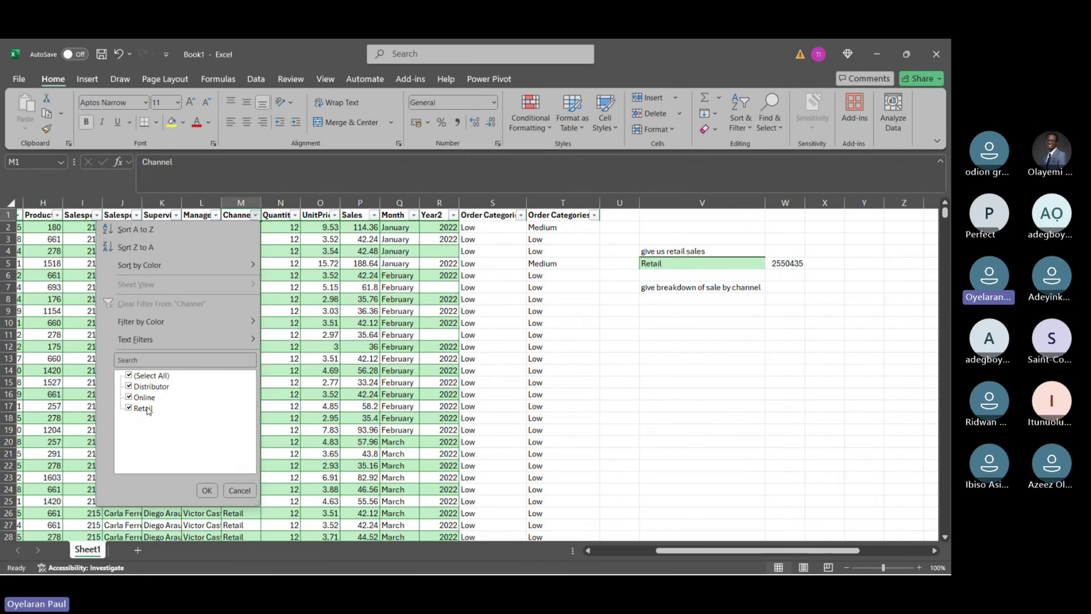
key("Escape")
left_click(723, 291)
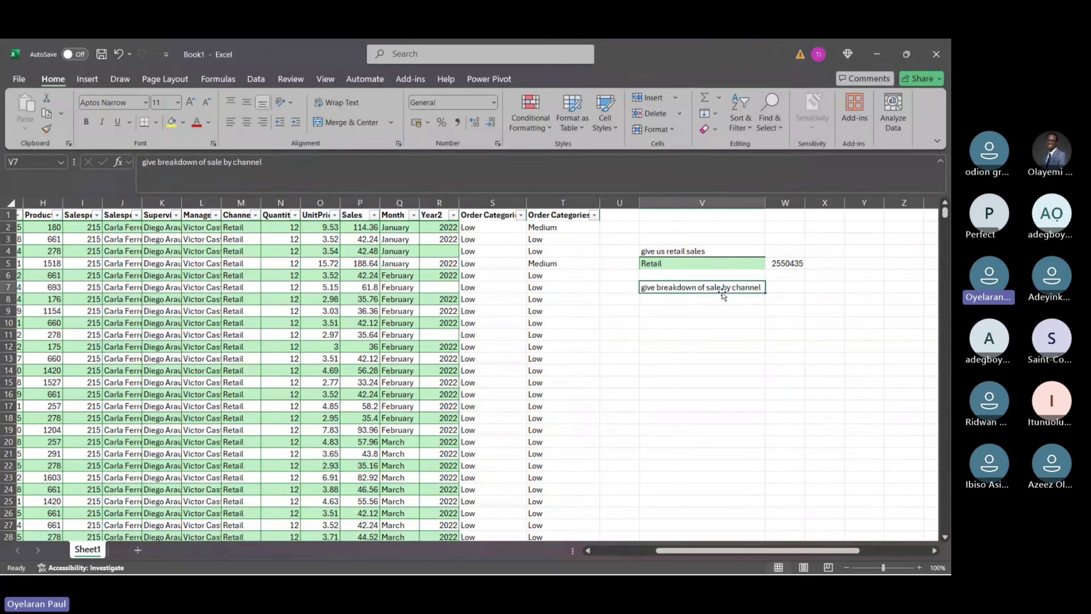
Enter the question "which channel is generatiing hig sales" in V1.
left_click(657, 216)
type("wh")
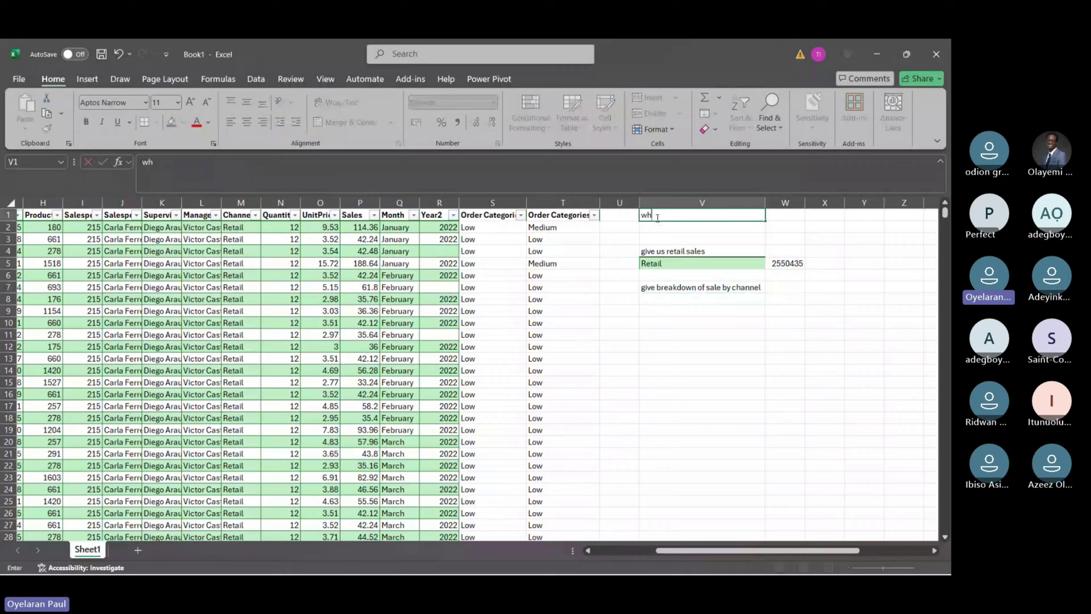
type("ich channe")
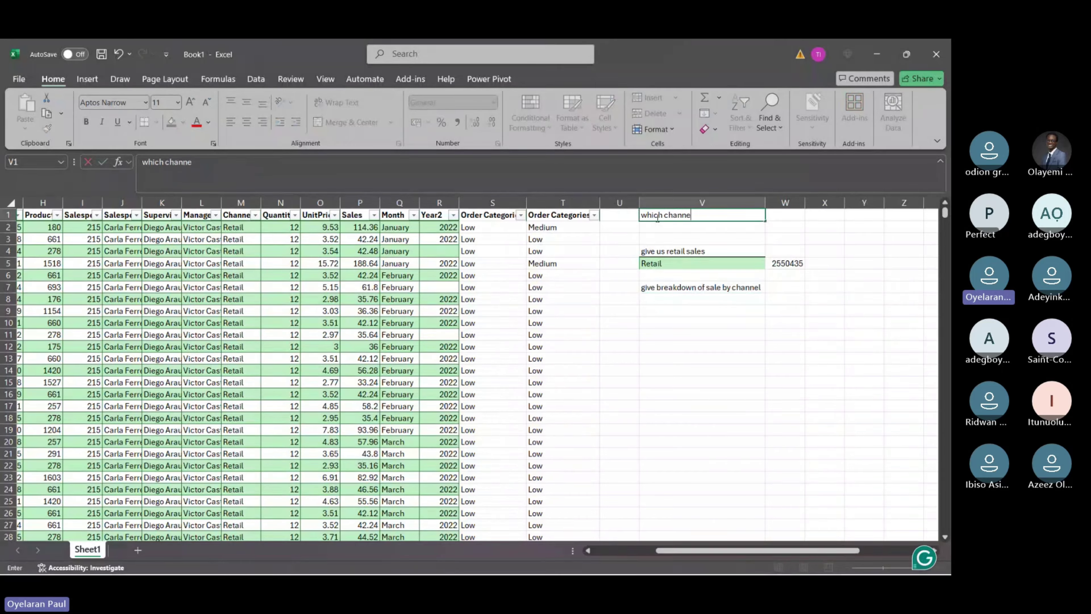
type("l is g")
type("e")
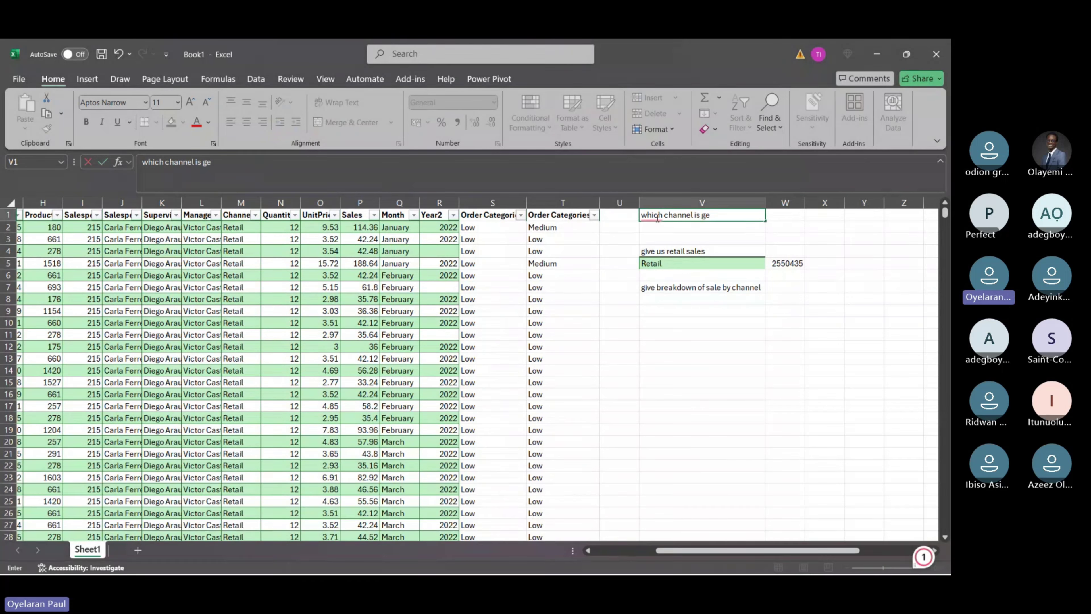
type("neratiing hig sales")
key("Return")
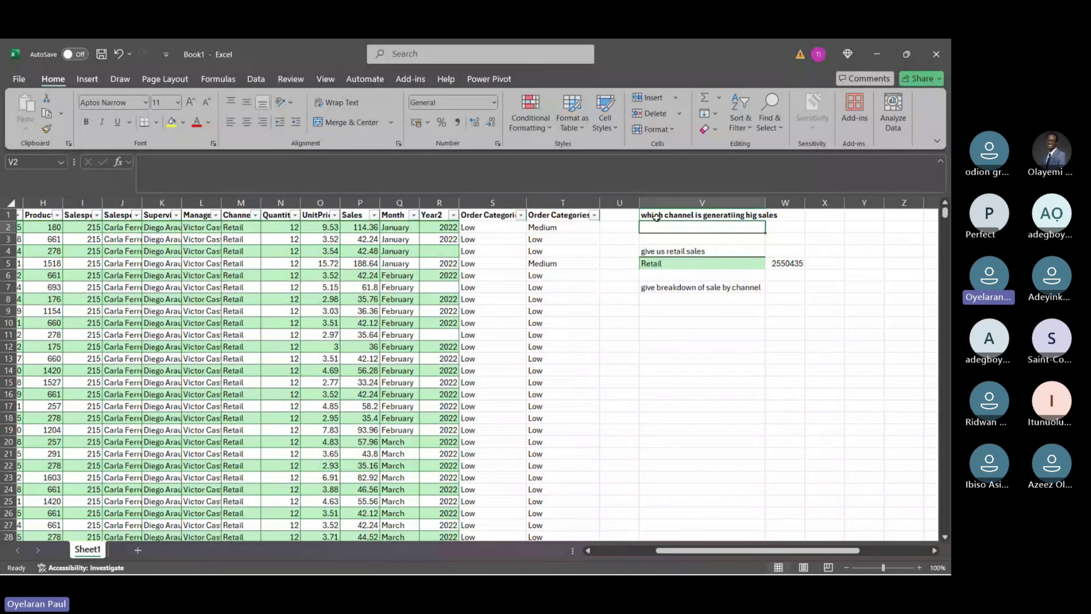
Review the question in V1 against the distinct values in the Channel filter list without filtering.
left_click(687, 215)
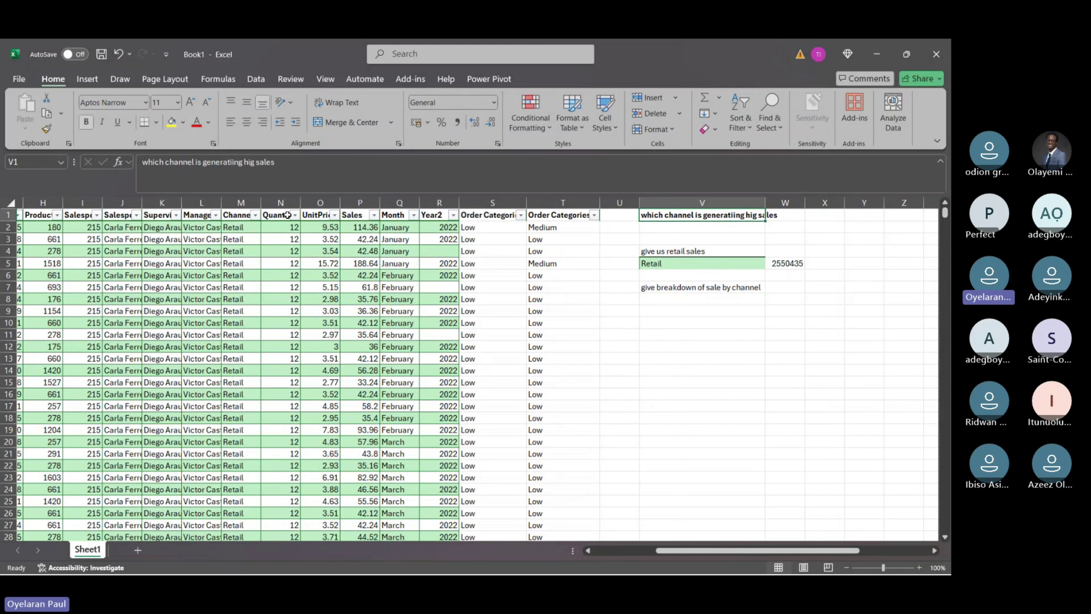
left_click(255, 215)
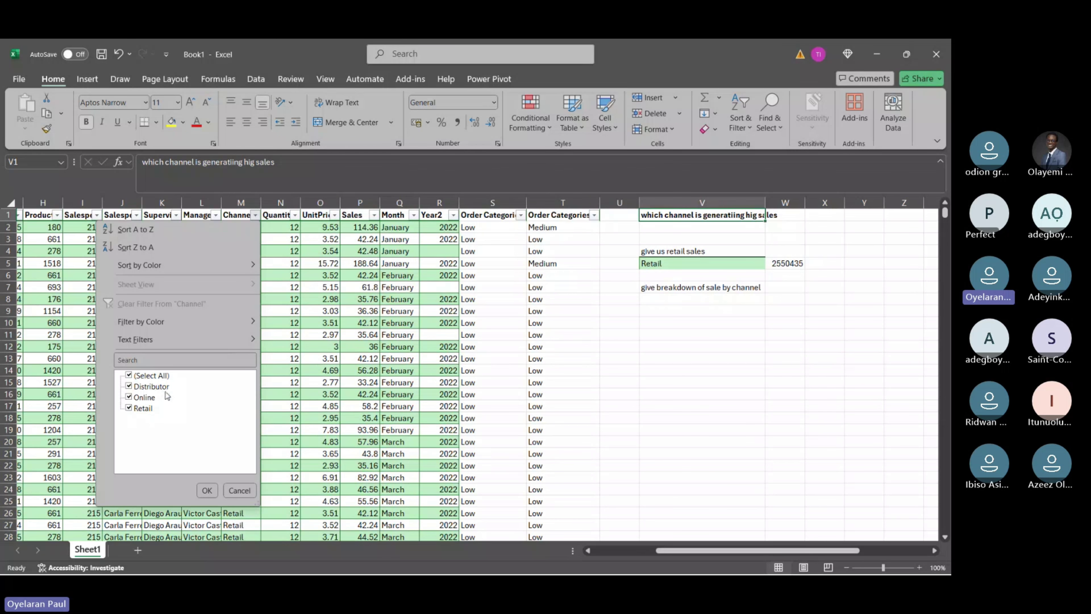
key("Escape")
scroll(807, 361, "right", 5)
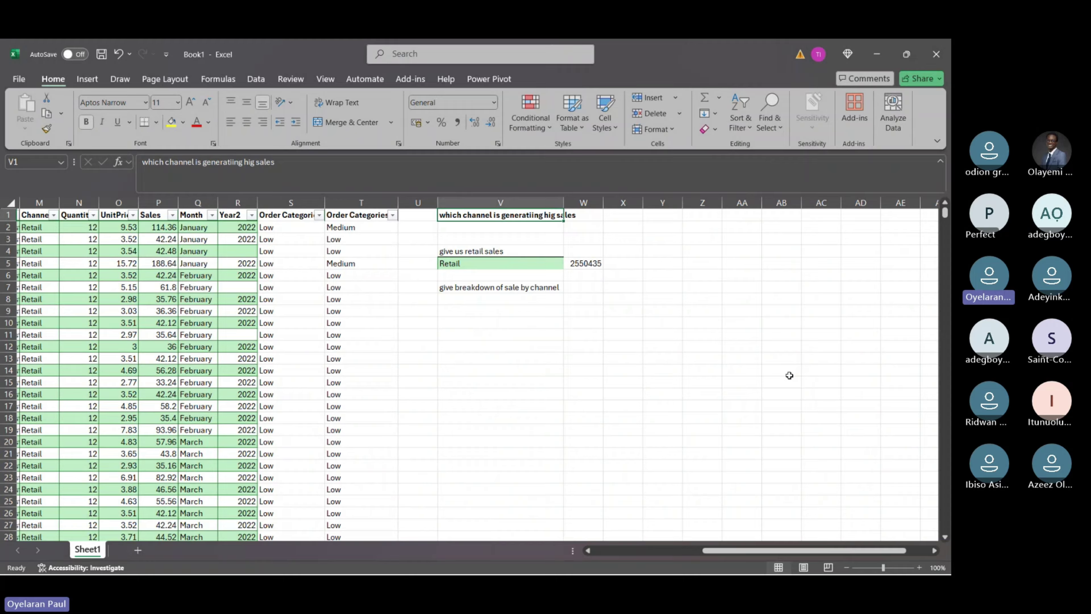
key("alt+Tab")
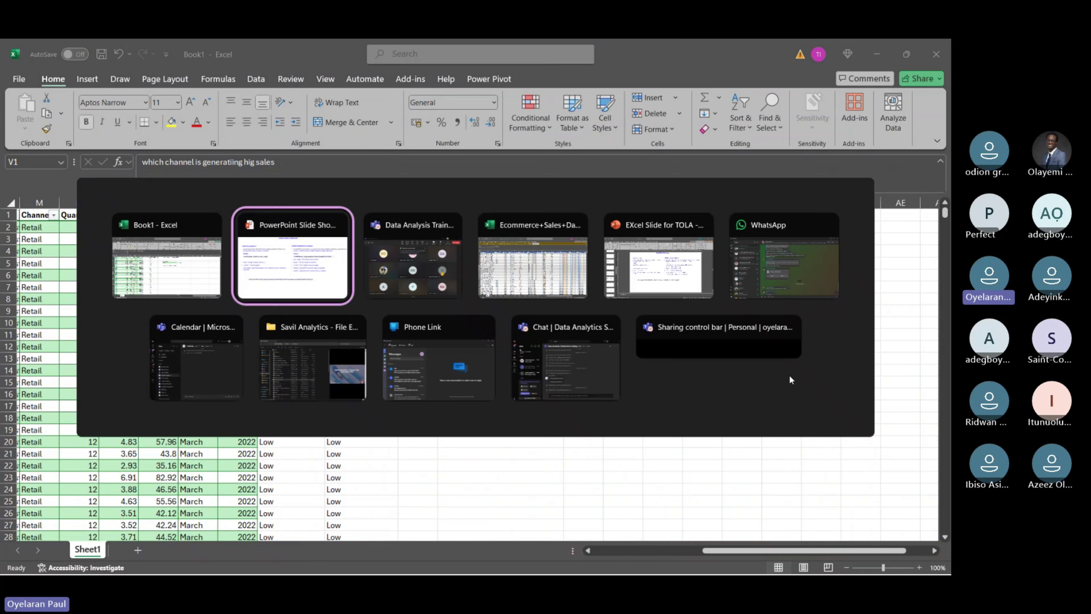
key("alt+Tab")
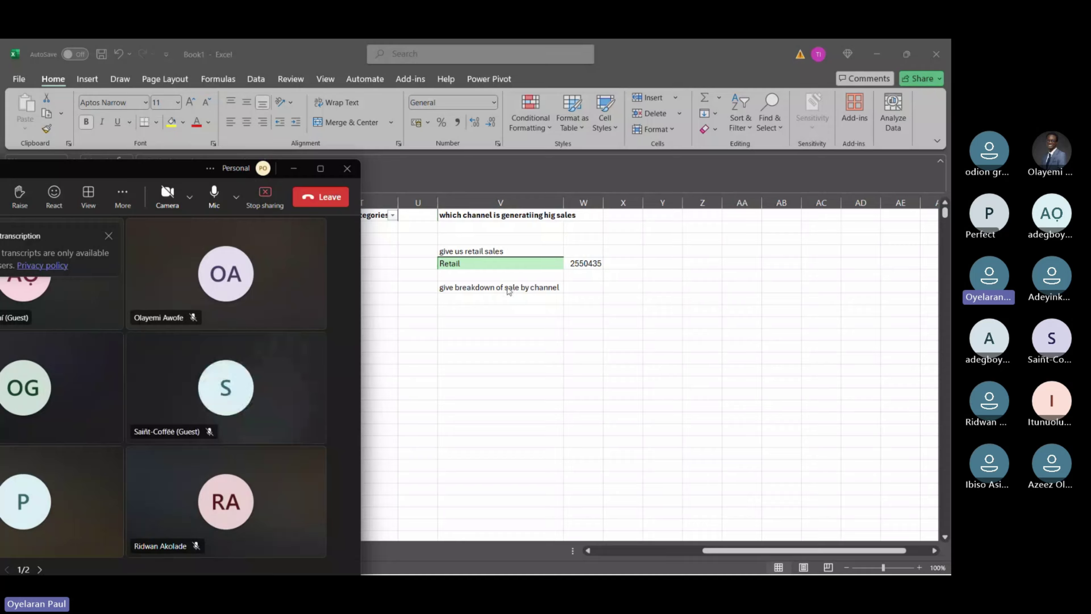
key("alt+Tab")
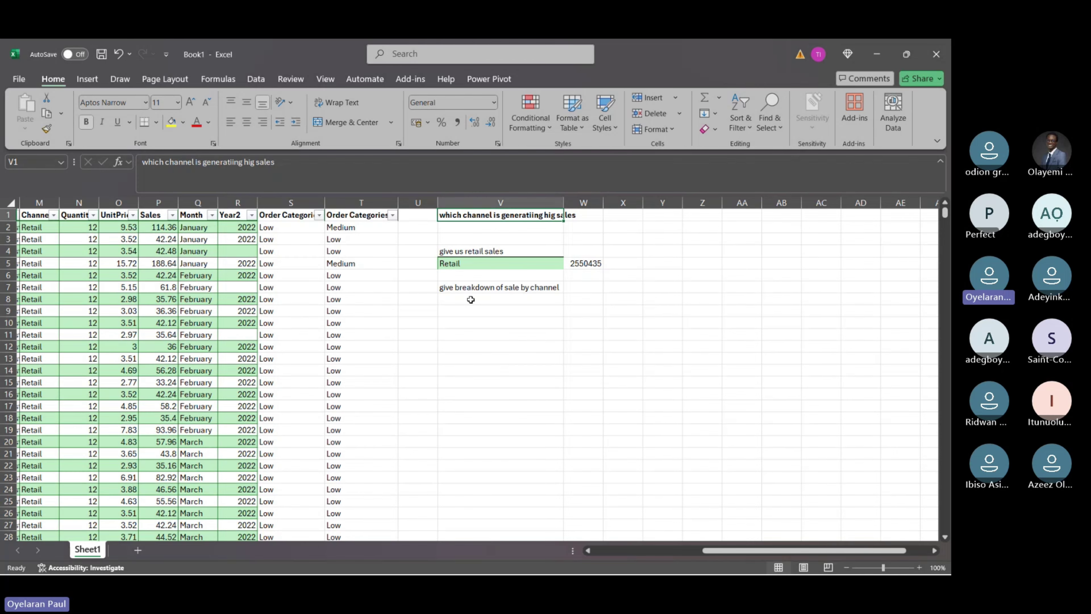
Compare the breakdown by channel question in V7 with the channel sales question in V1.
left_click(471, 287)
left_click(499, 214)
left_click(489, 284)
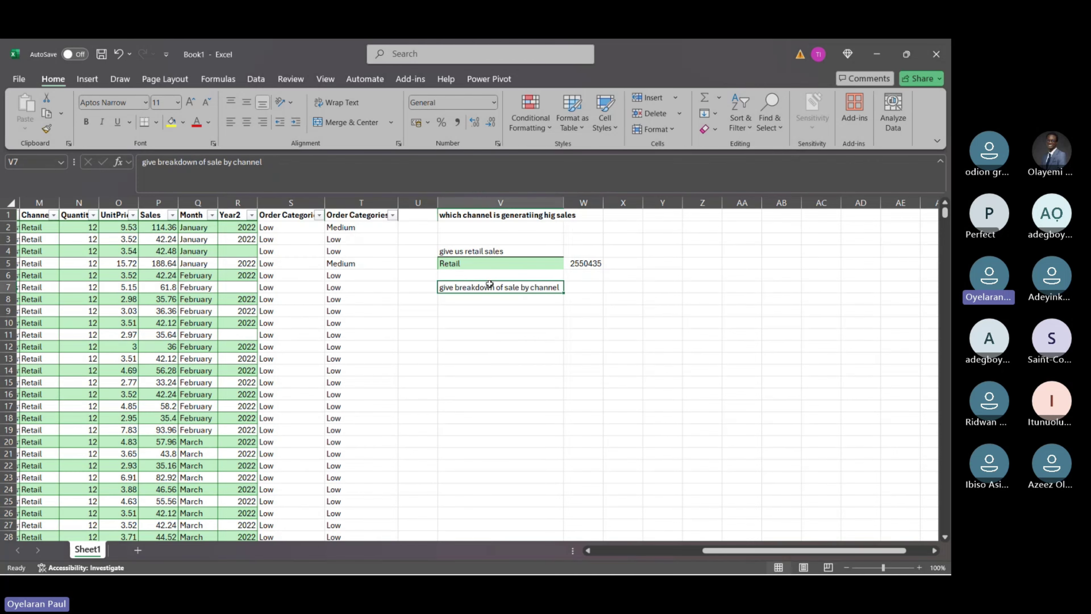
left_click_drag(490, 284, 493, 327)
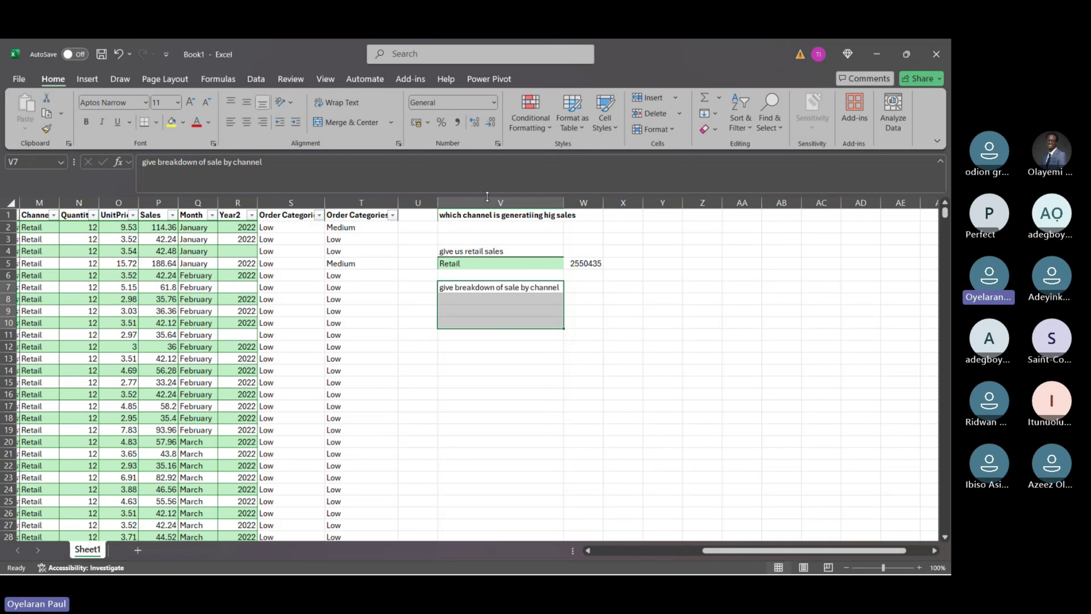
left_click(491, 216)
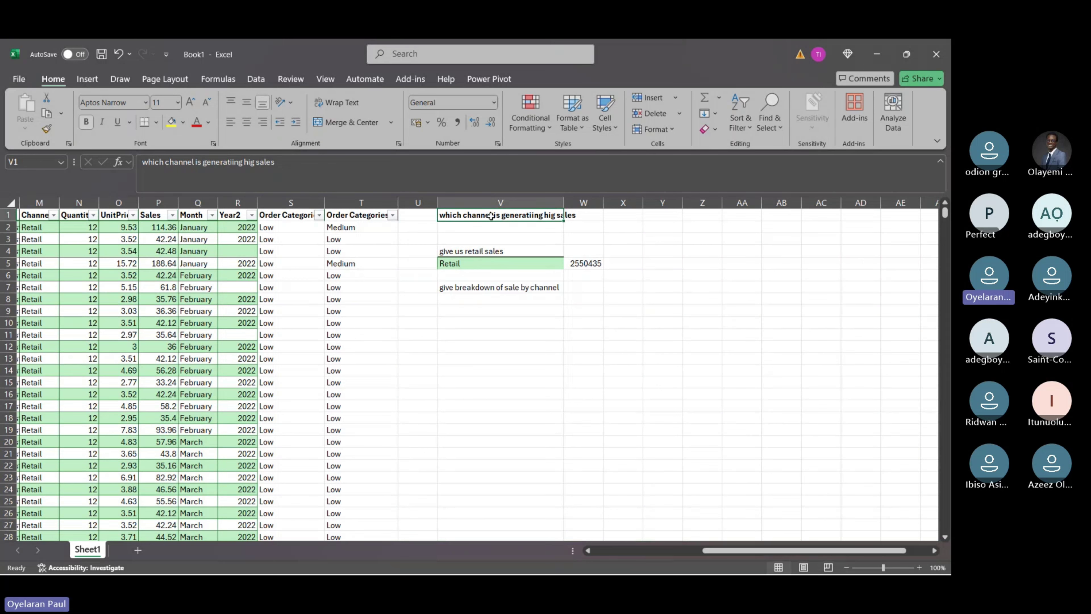
double_click(491, 215)
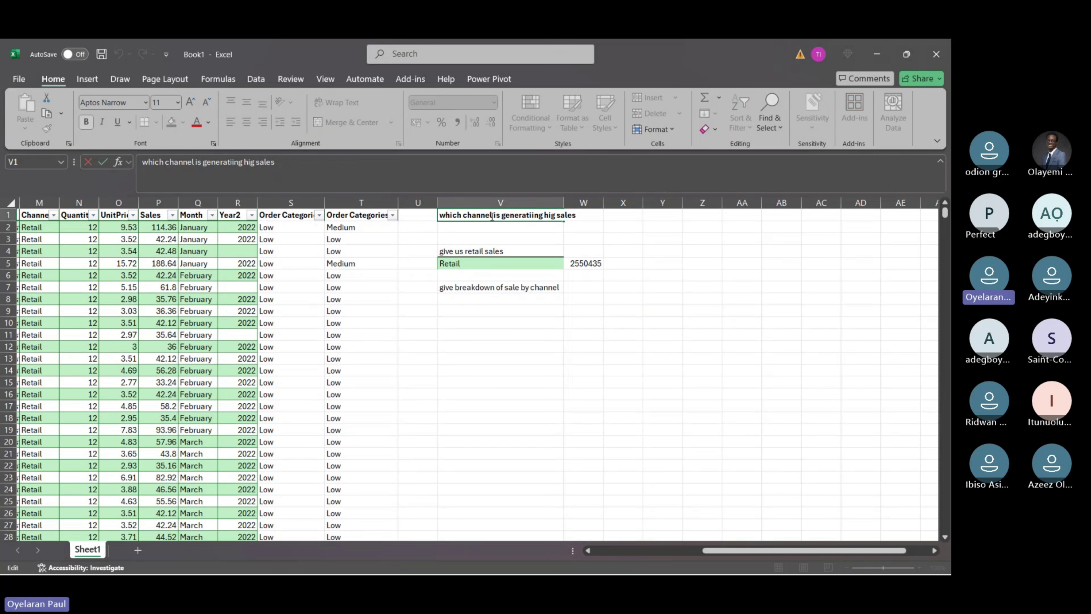
Check the Channel filter values and list the distinct channels from V8 down with =UNIQUE(M:M).
left_click(494, 297)
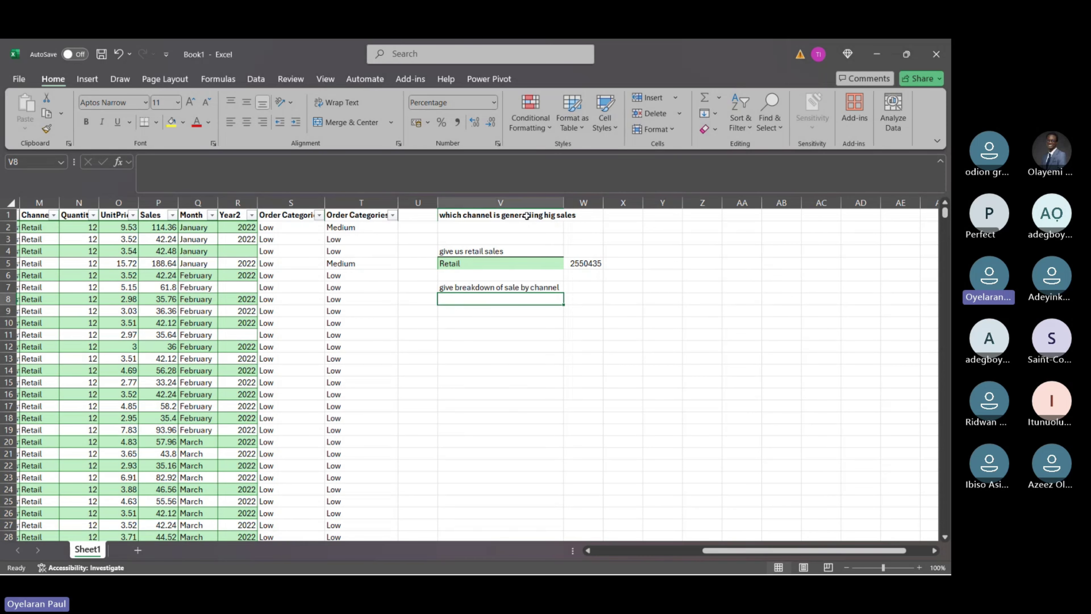
key("super")
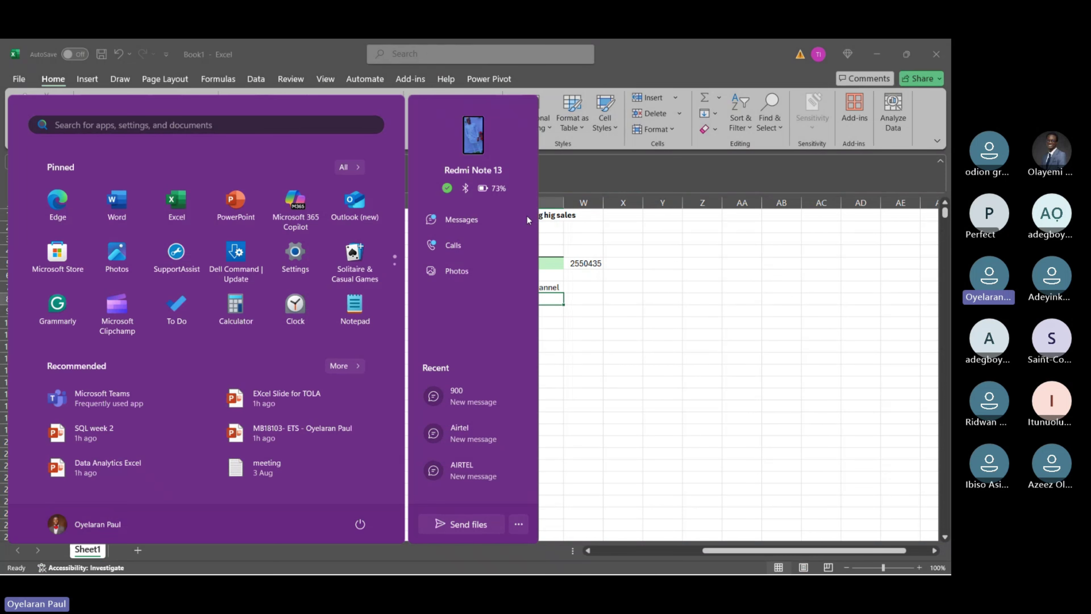
key("super")
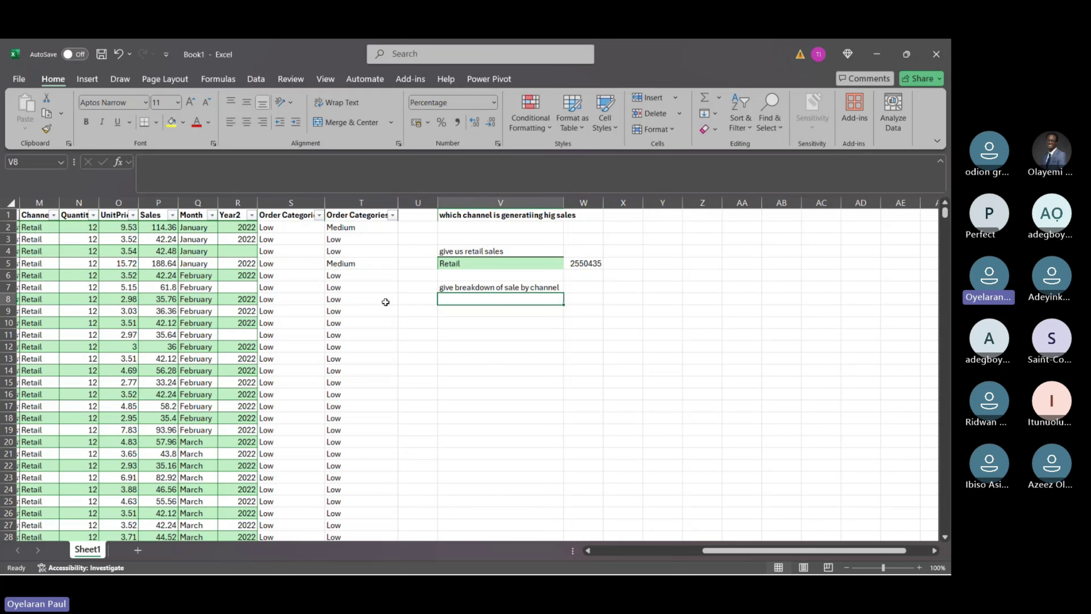
scroll(385, 302, "left", 3)
left_click(238, 215)
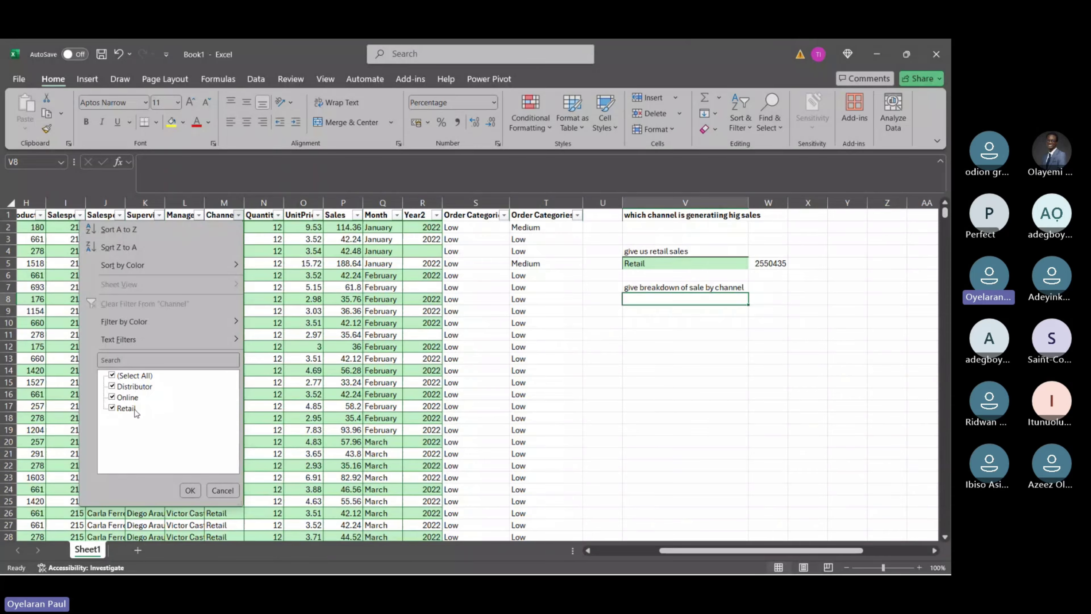
key("Escape")
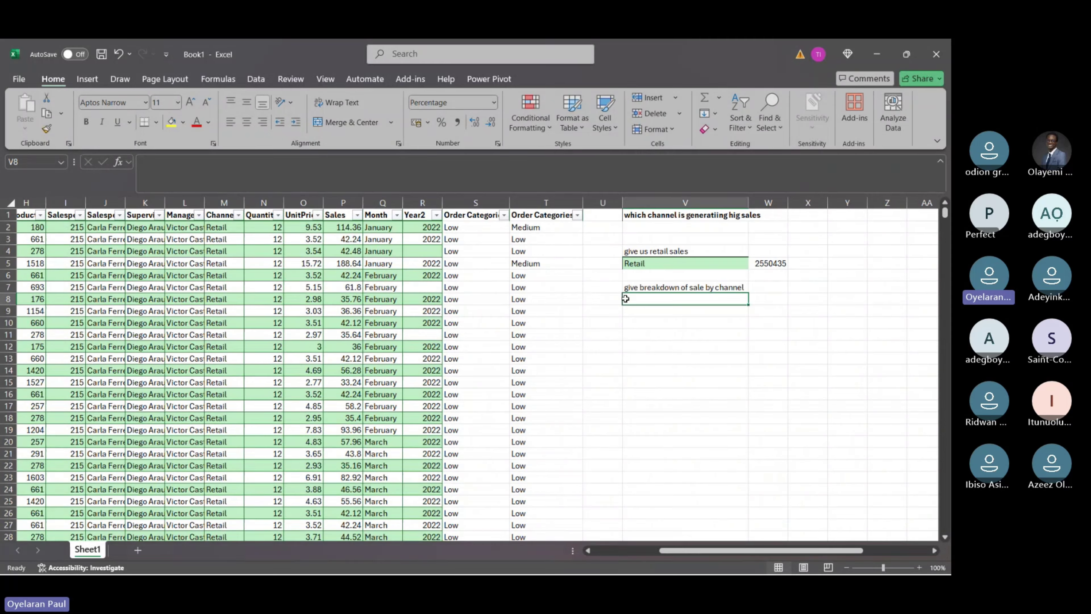
type("=u")
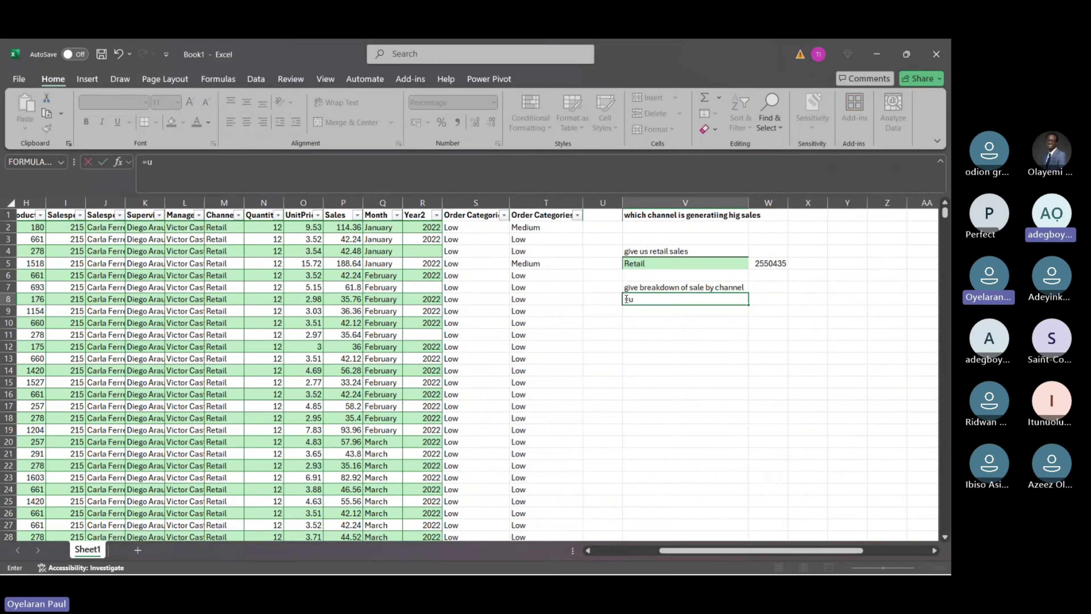
type("niq")
key("Tab")
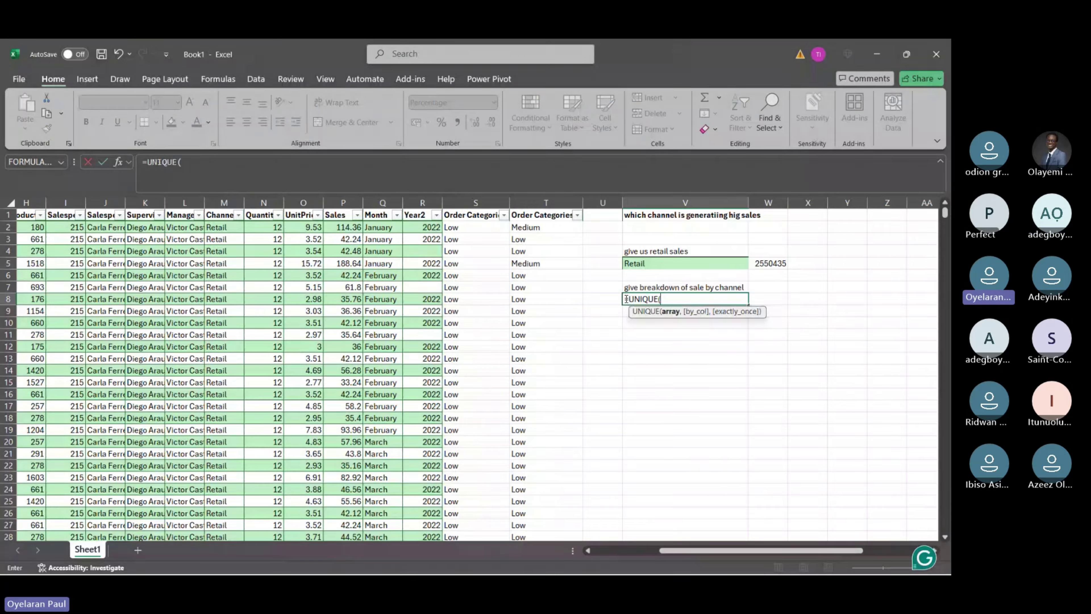
left_click(227, 217)
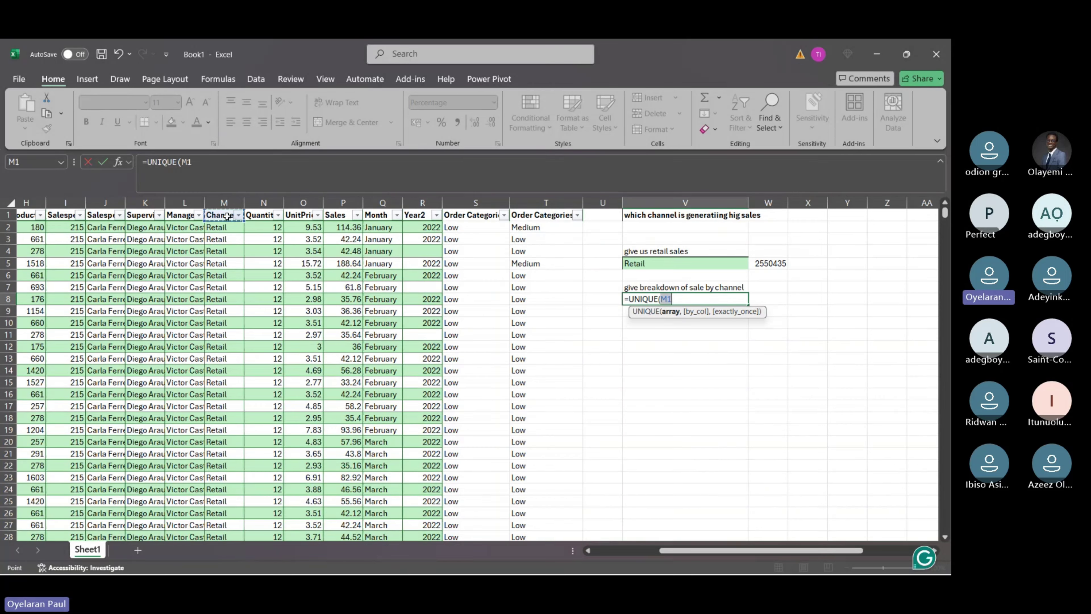
left_click(223, 199)
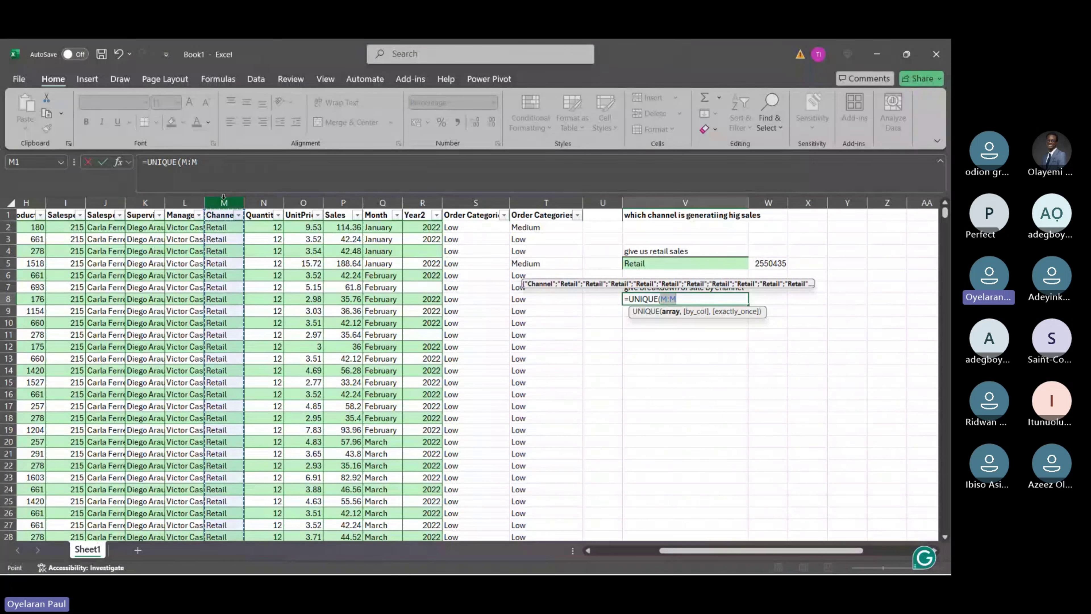
key("Return")
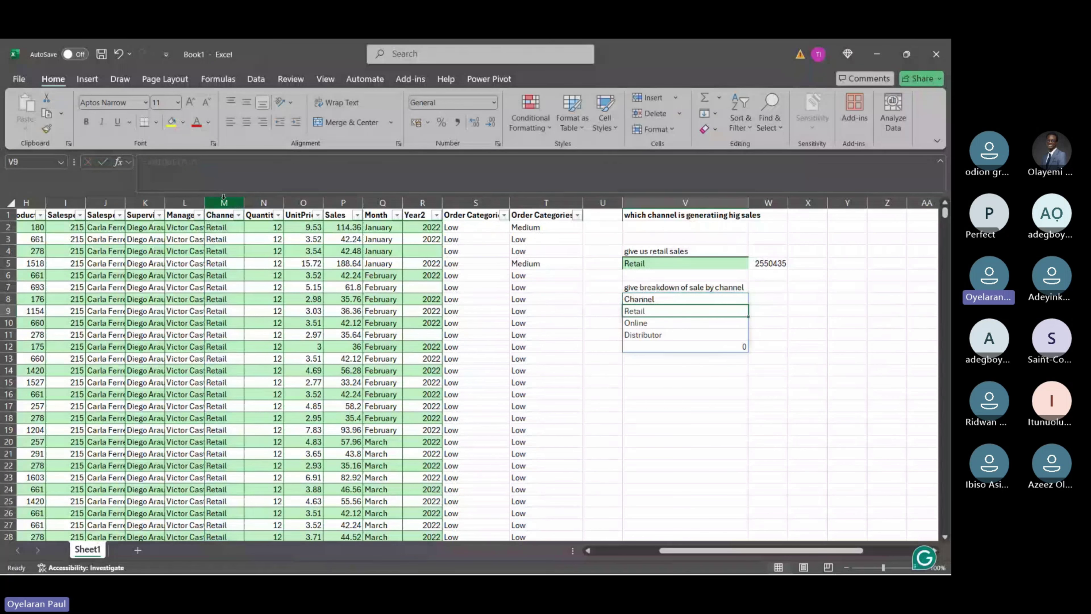
Replace the UNIQUE results in V8:V12 with static values and clear the 0 in V12.
left_click(654, 347)
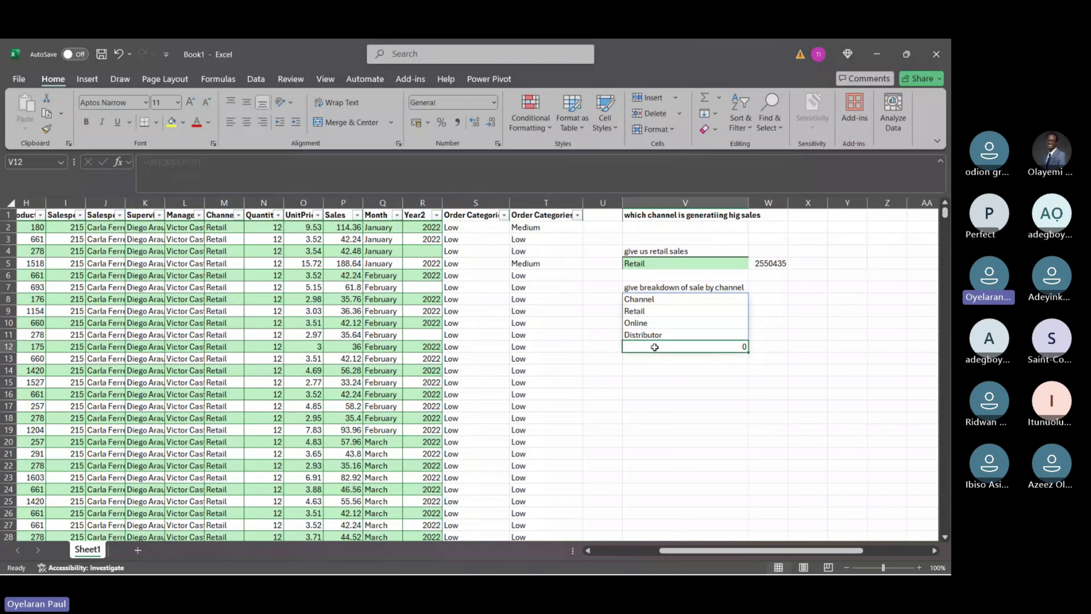
left_click(661, 300)
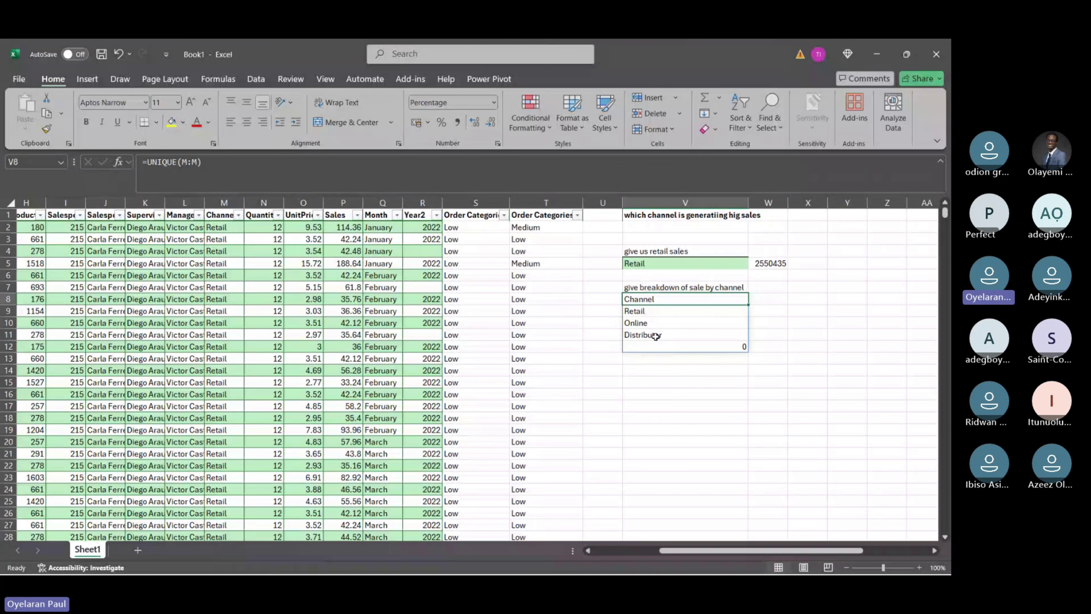
left_click_drag(649, 305, 656, 352)
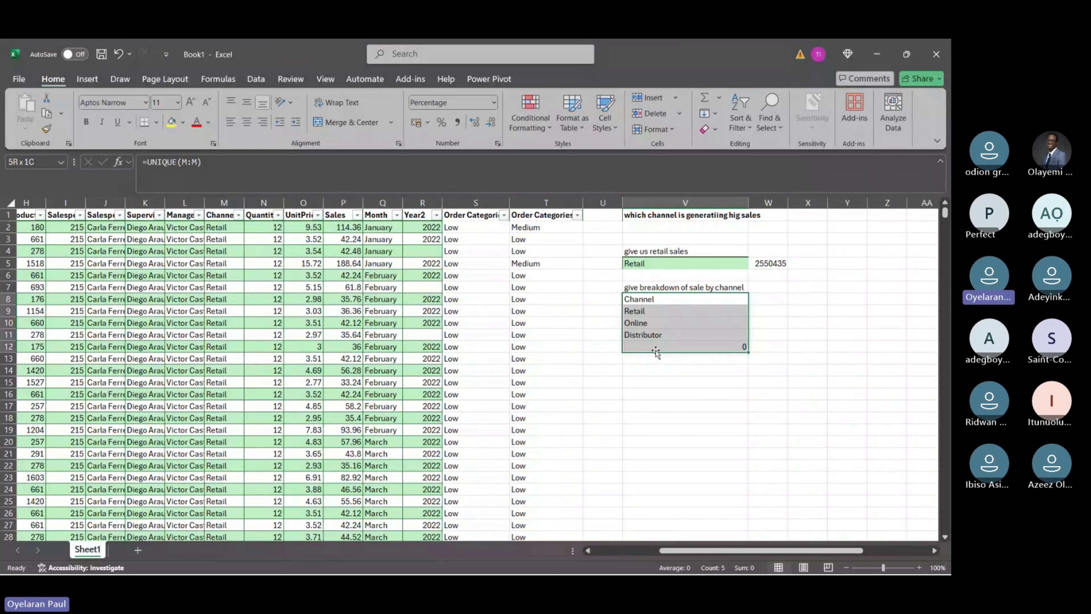
key("ctrl+c")
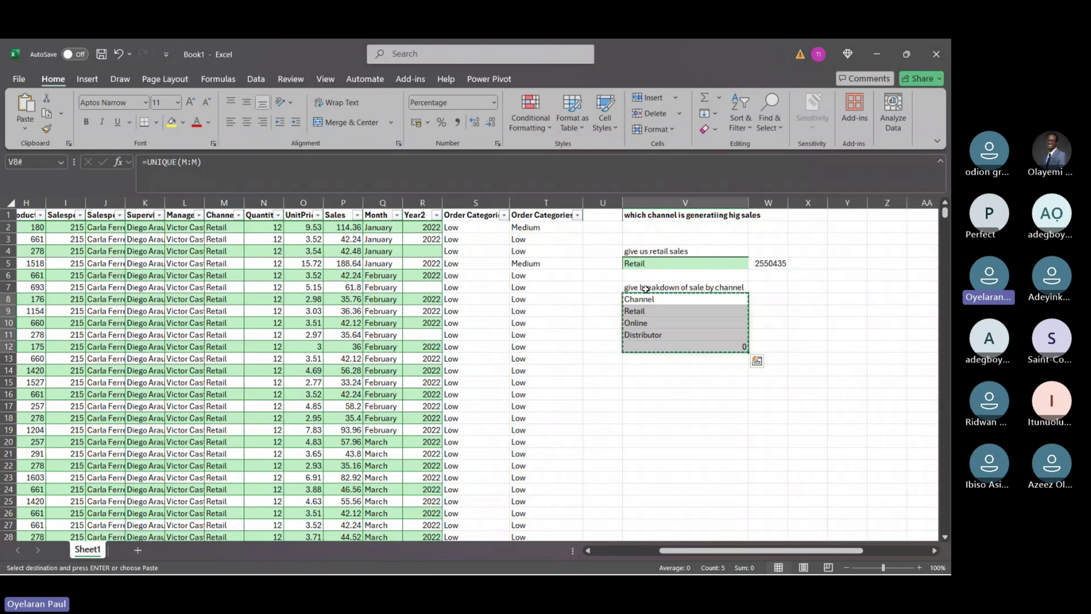
right_click(646, 301)
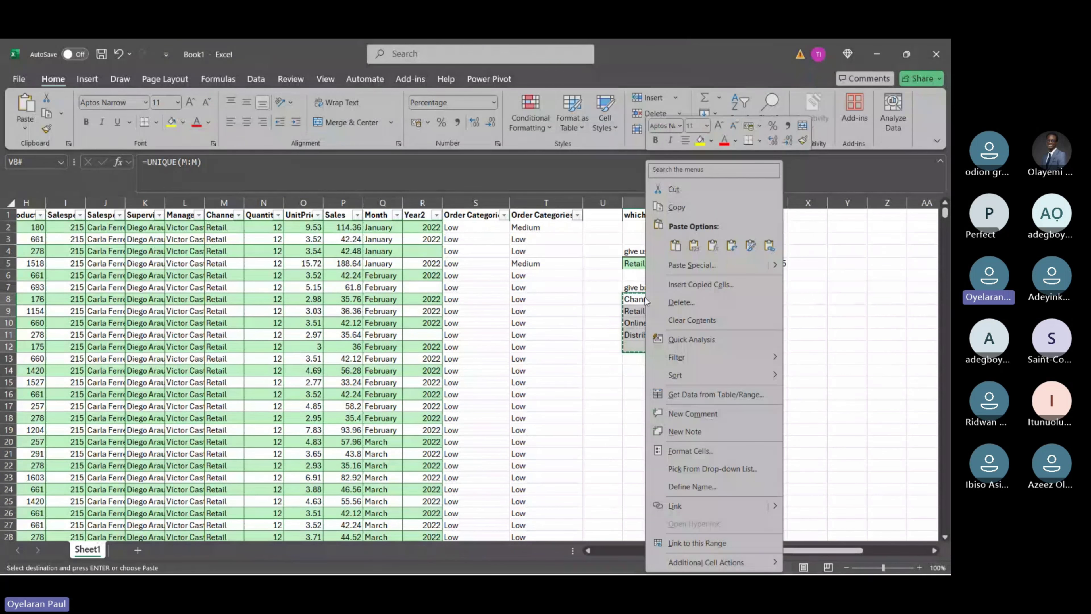
left_click(695, 246)
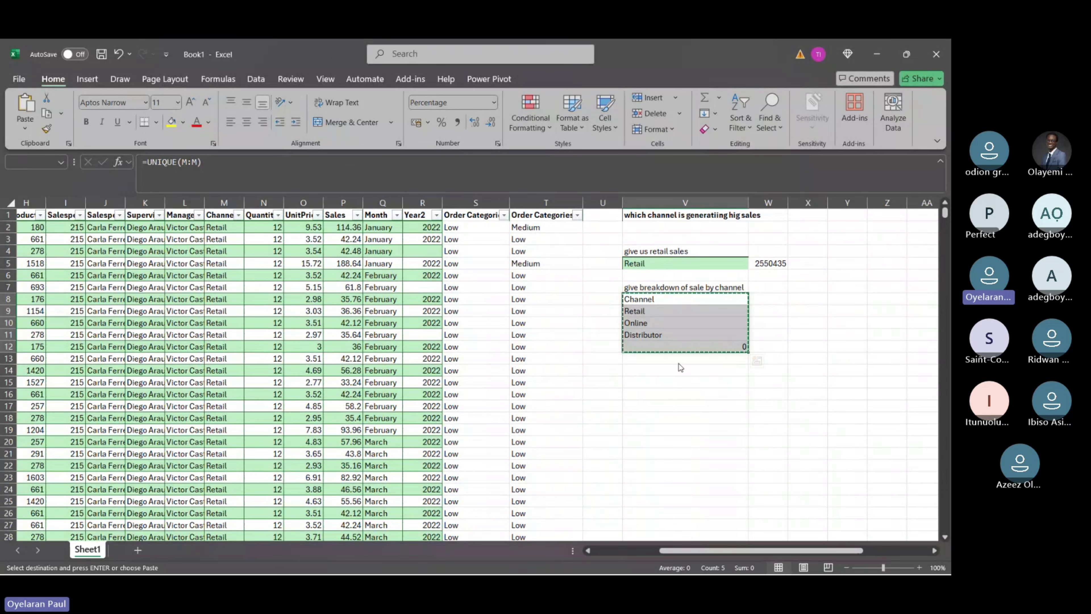
left_click(677, 348)
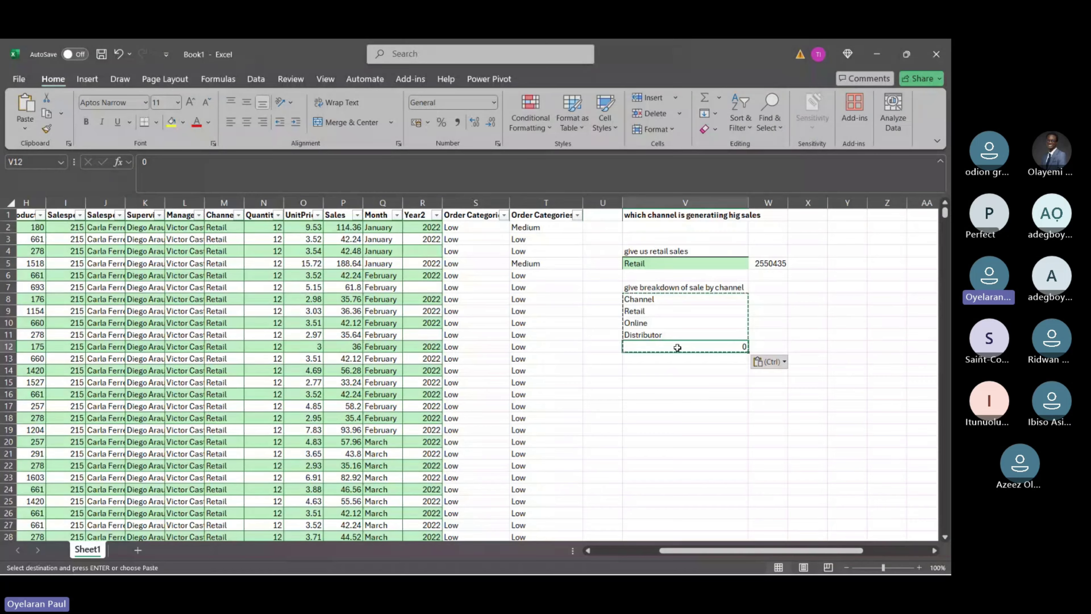
key("Delete")
left_click(715, 441)
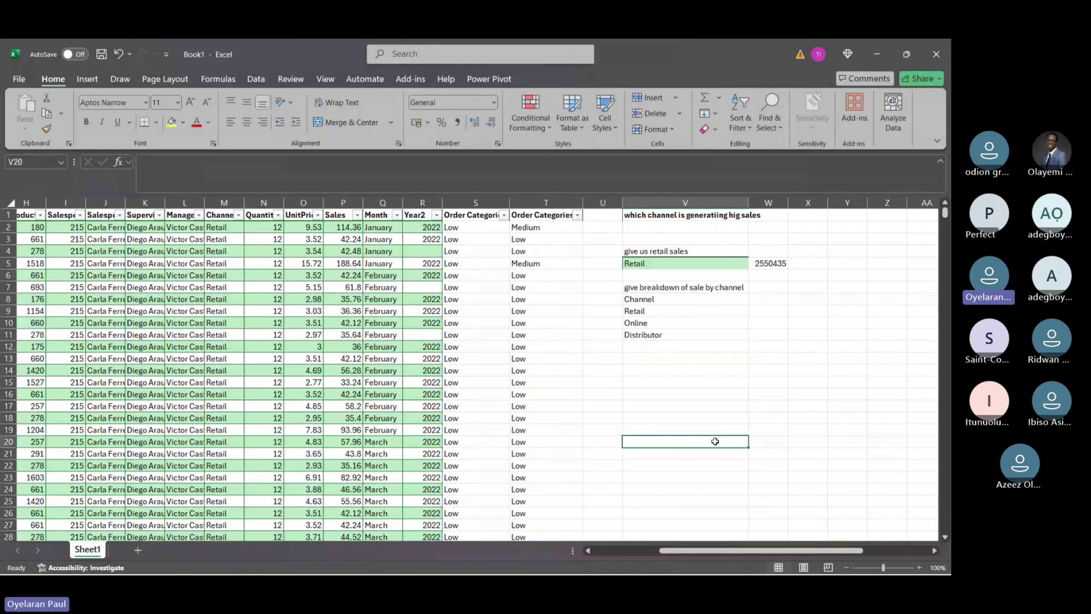
Undo the static values conversion of the channel list and try to delete the 0 in V12 from the UNIQUE results.
left_click(658, 311)
key("ctrl+z")
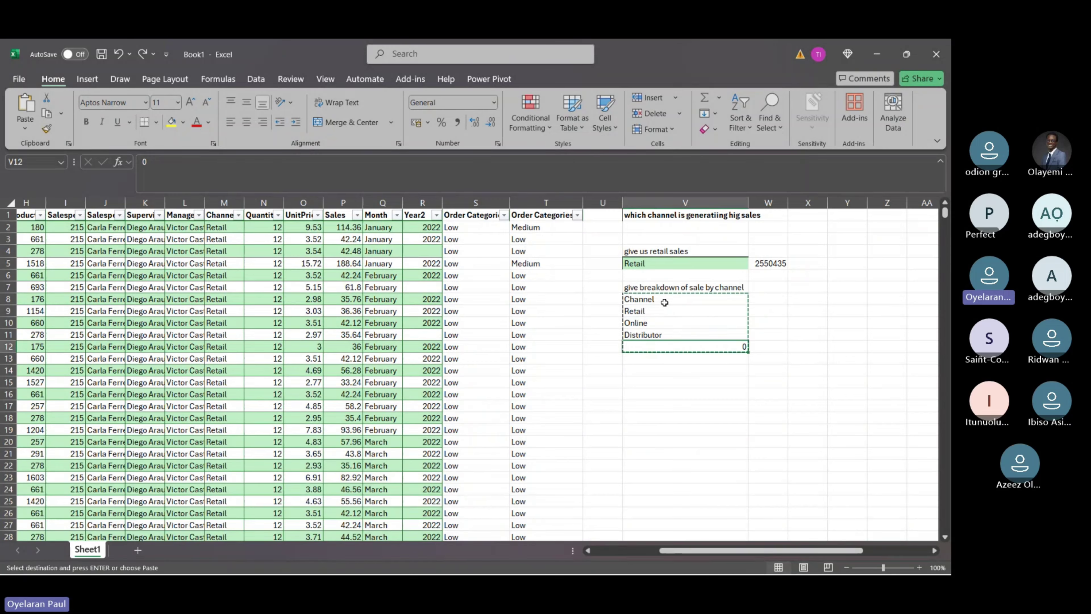
left_click(664, 302)
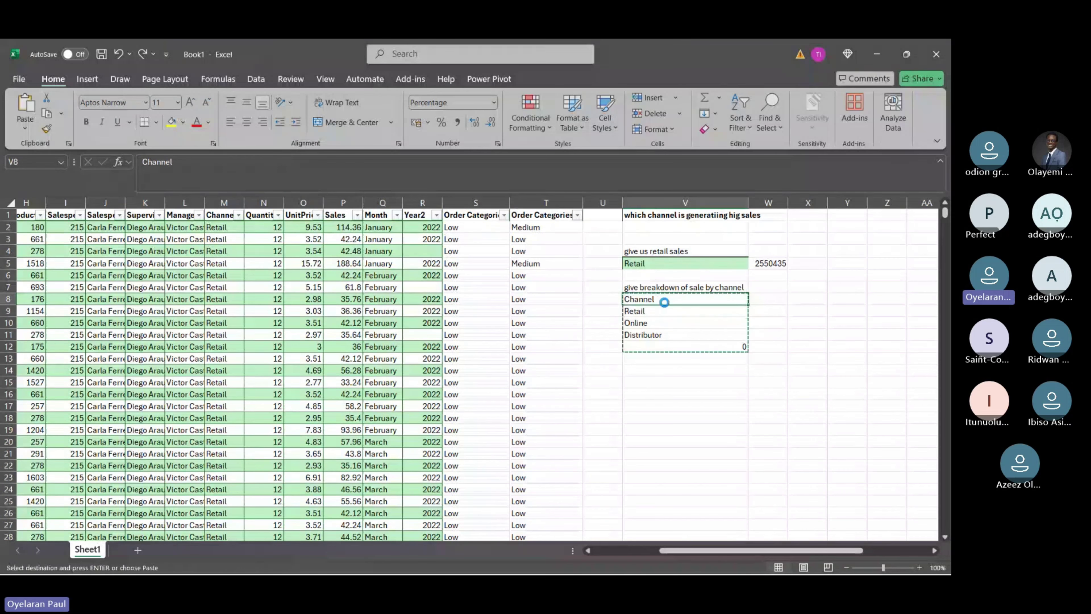
left_click(670, 344)
key("BackSpace")
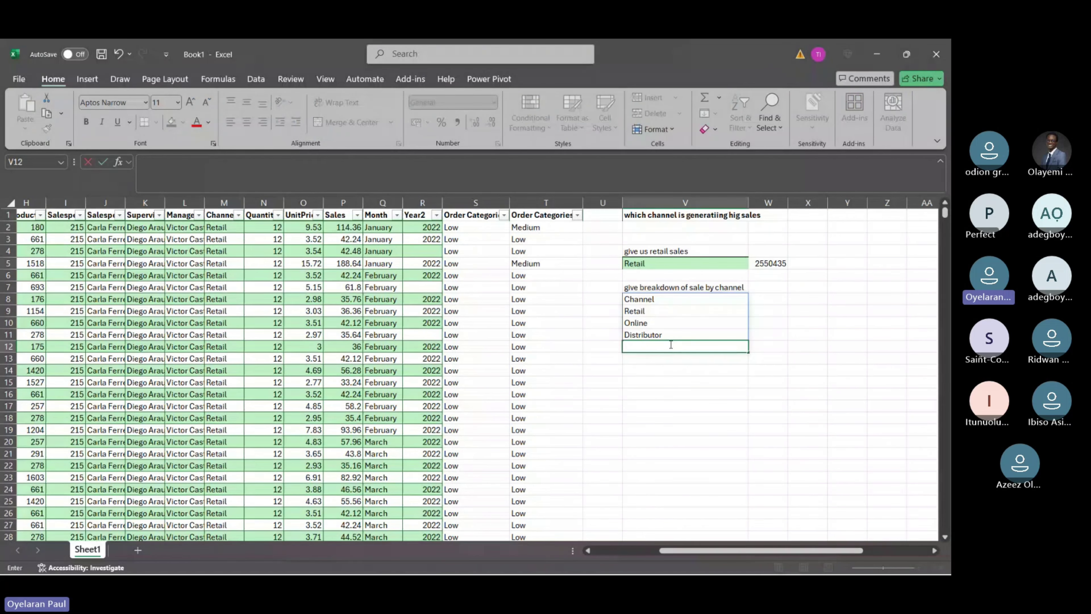
left_click(677, 395)
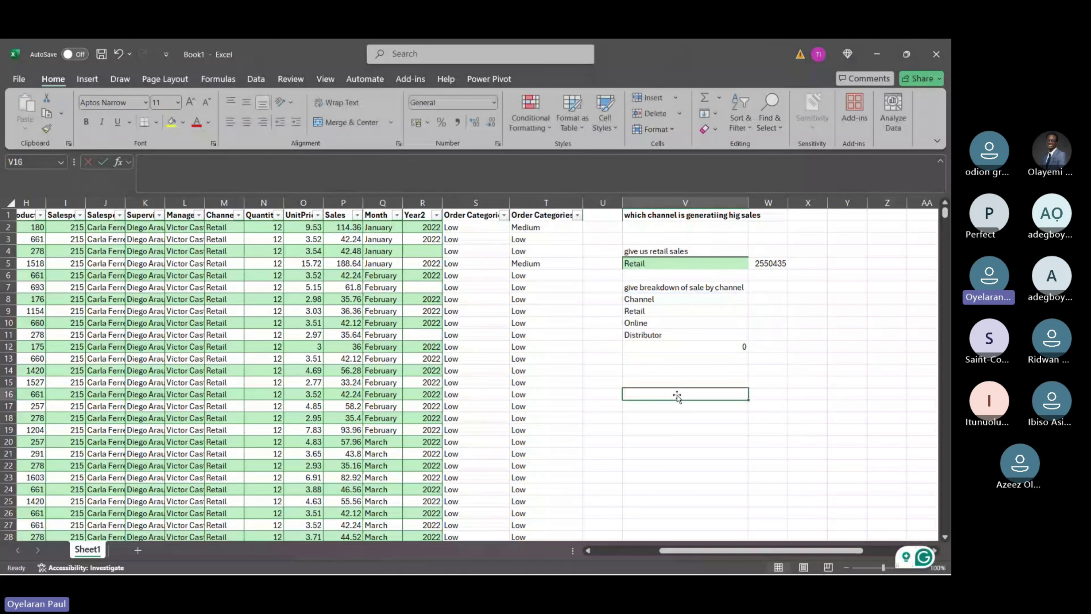
left_click_drag(681, 342, 682, 344)
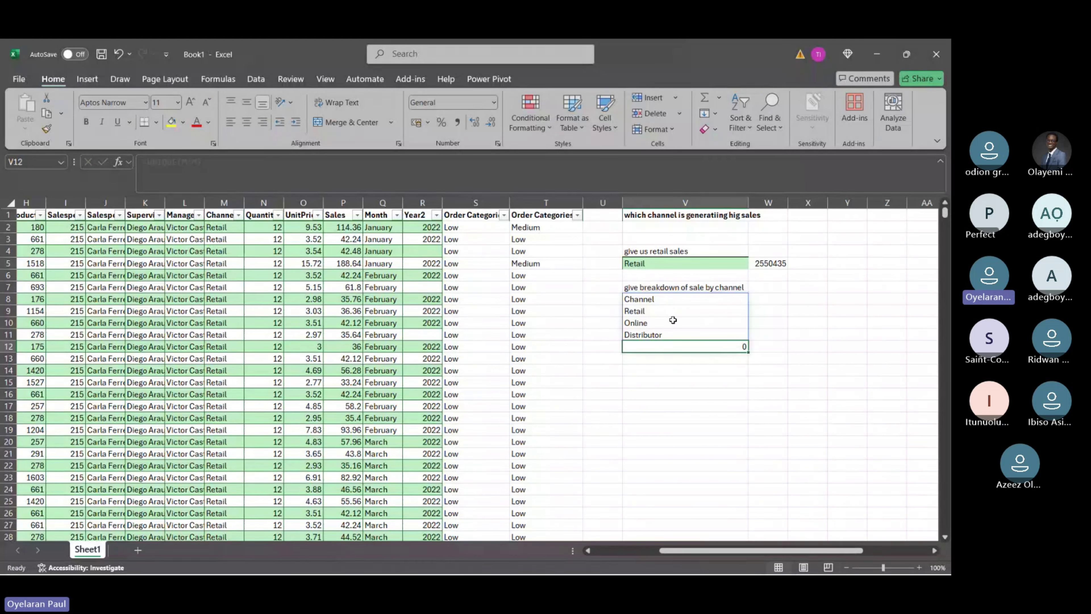
Convert the UNIQUE results in V8:V12 to static values again and clear the 0 from V12.
left_click(659, 297)
left_click_drag(669, 338, 669, 344)
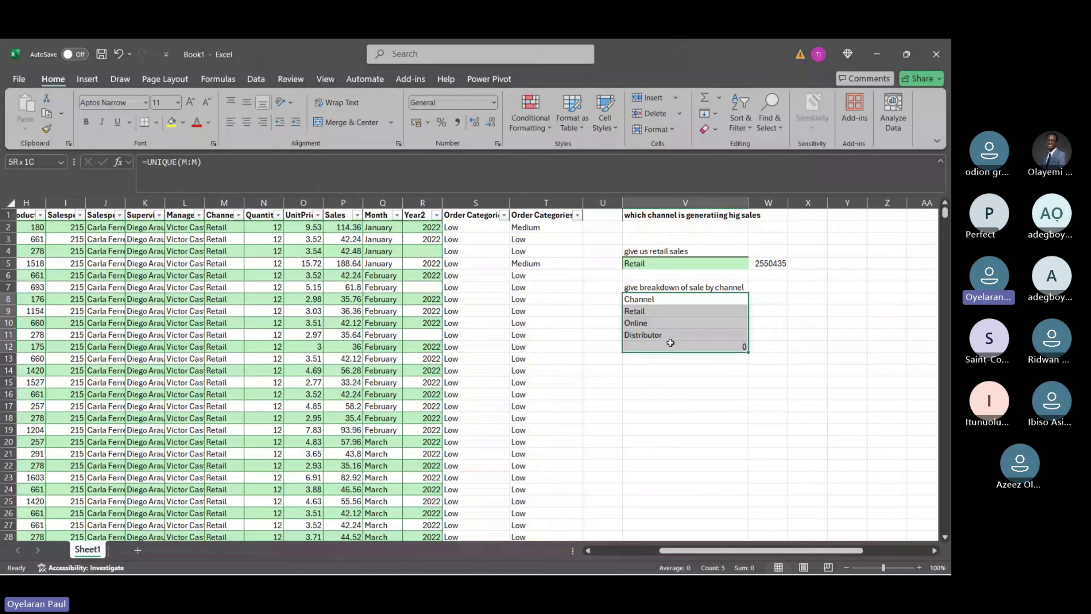
key("ctrl+c")
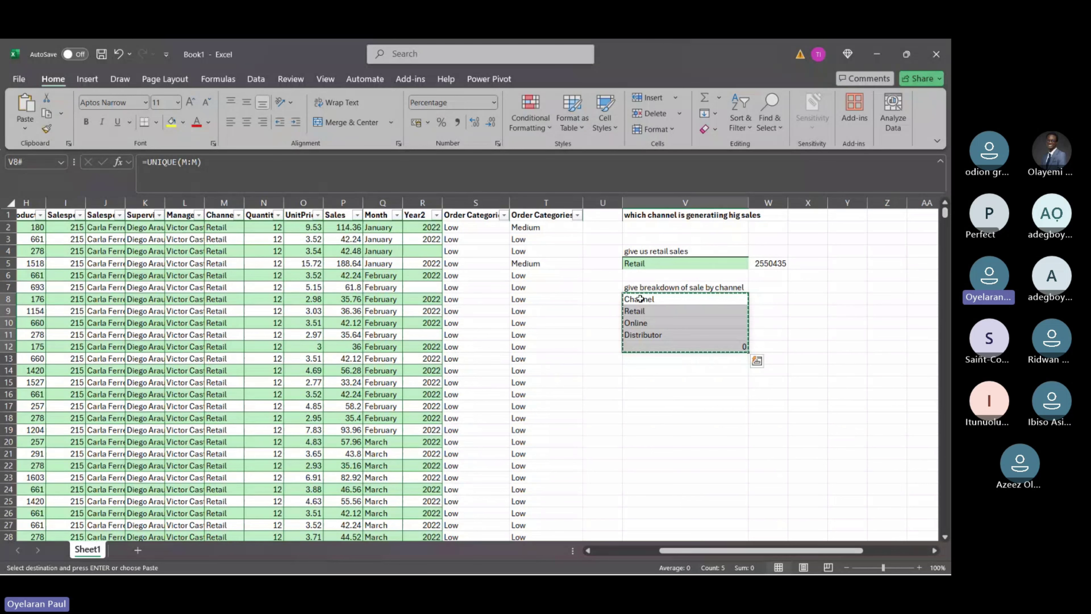
right_click(640, 299)
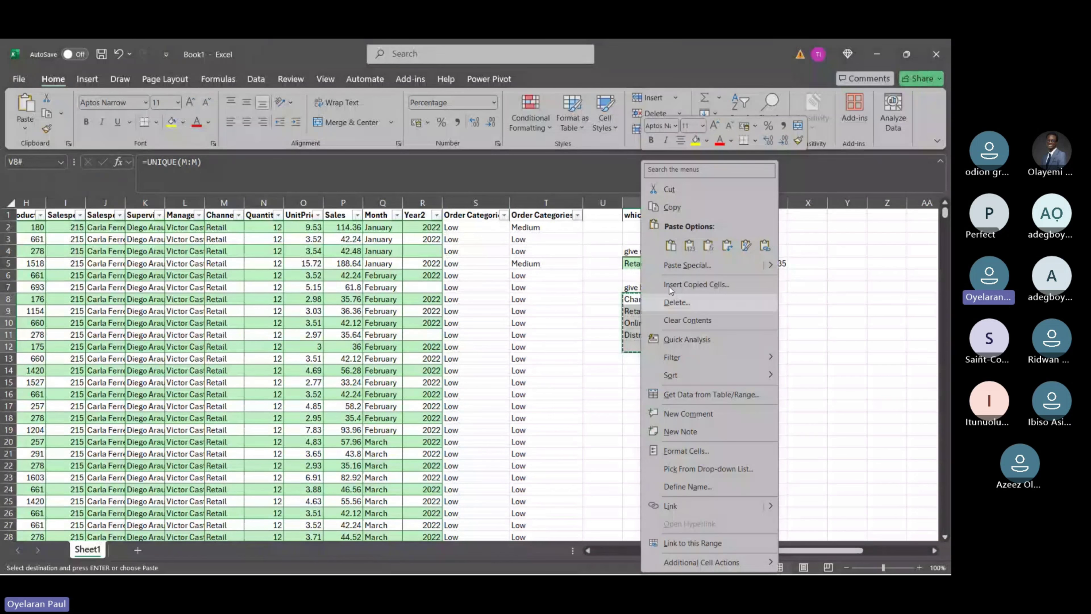
left_click(704, 245)
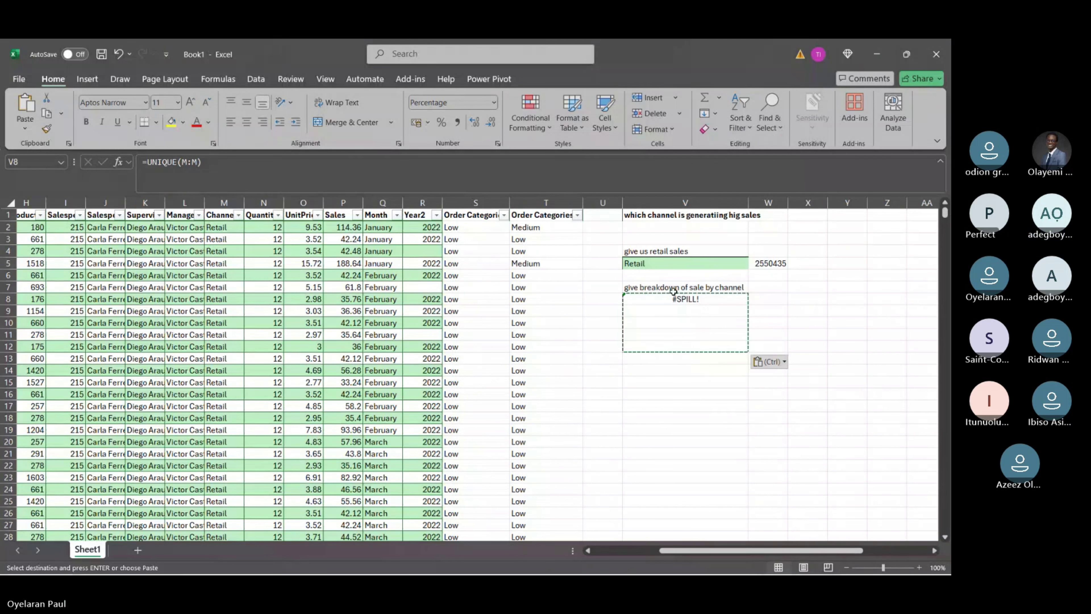
key("Up")
key("Up")
key("Up")
key("Up")
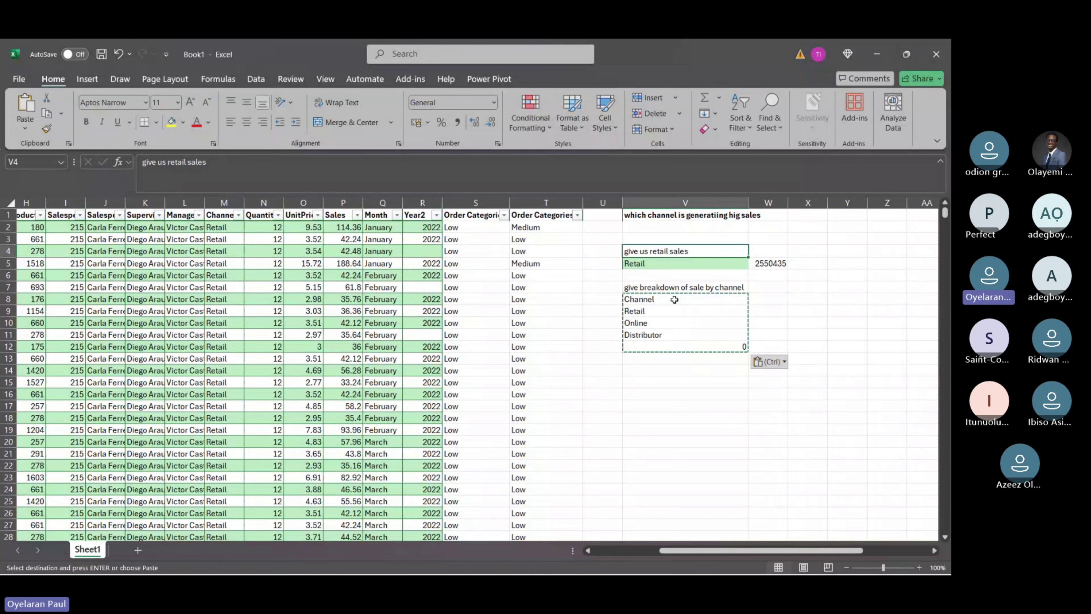
left_click(703, 344)
key("Delete")
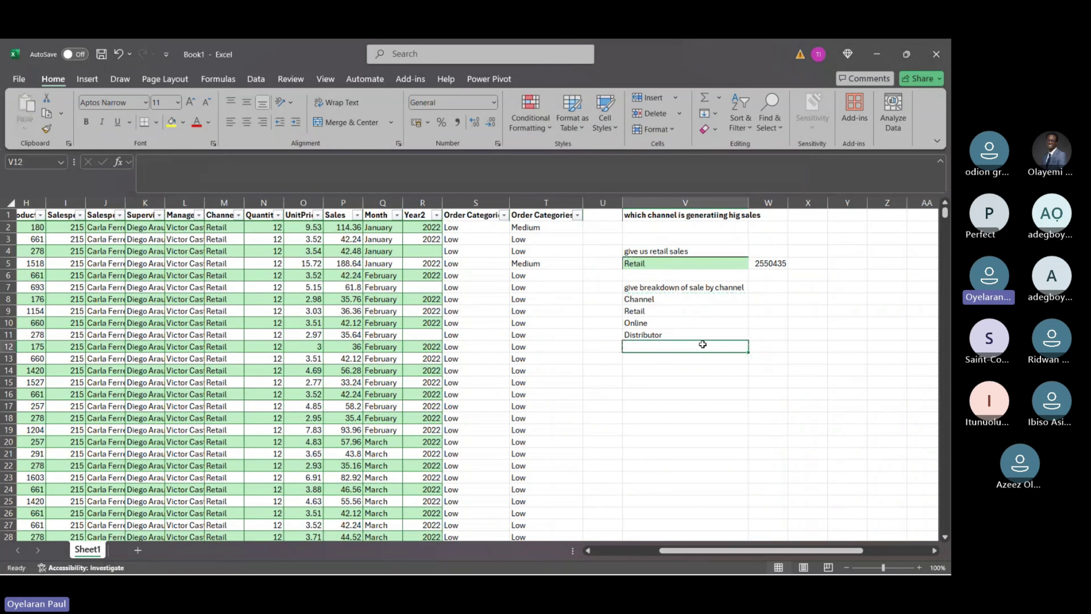
left_click(752, 300)
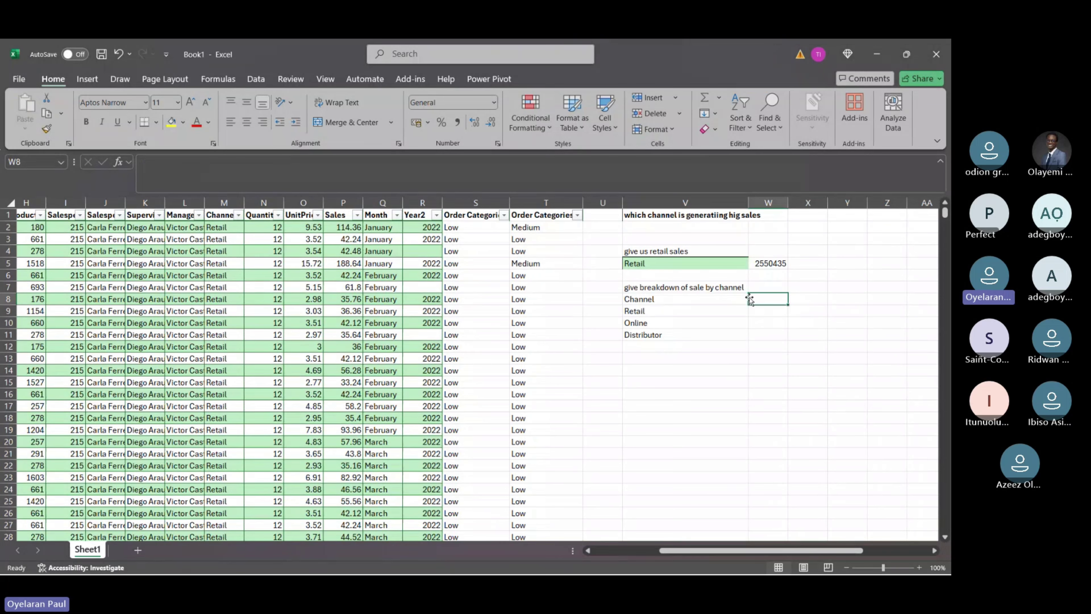
type("=")
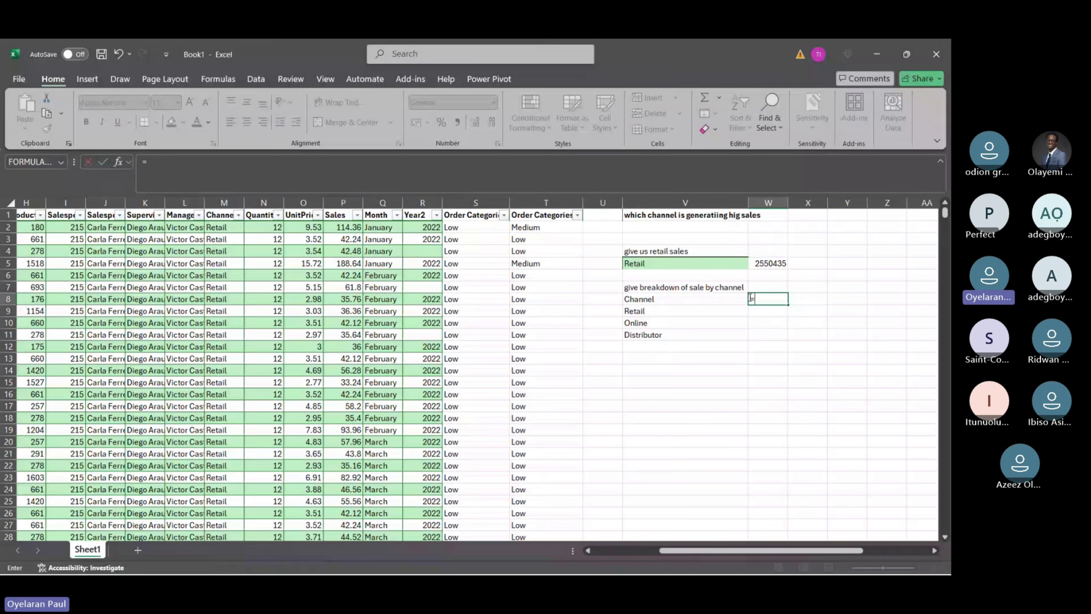
type("sum")
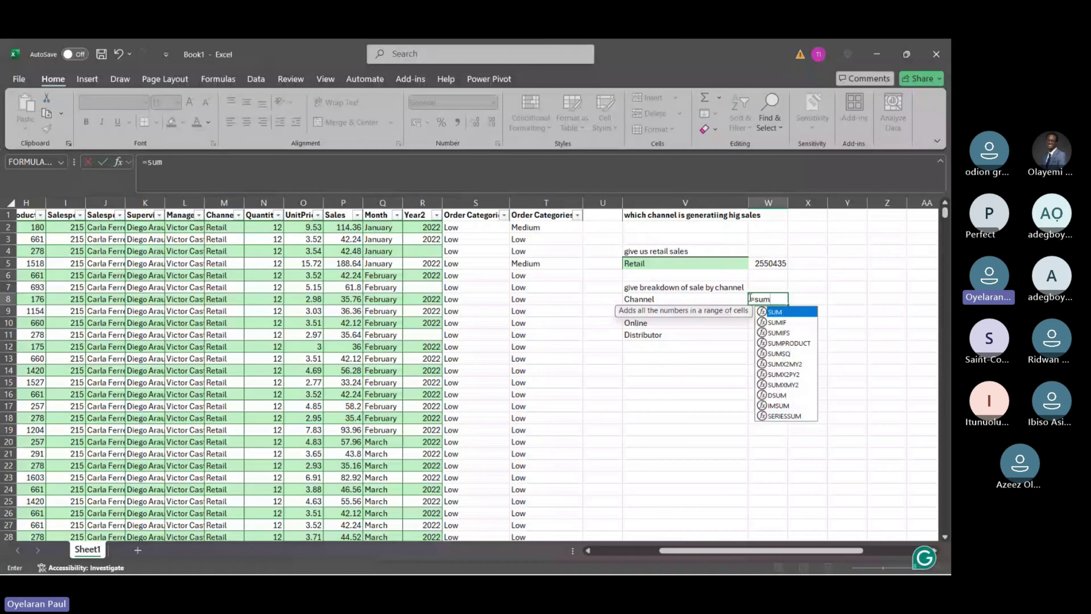
type("if")
key("Tab")
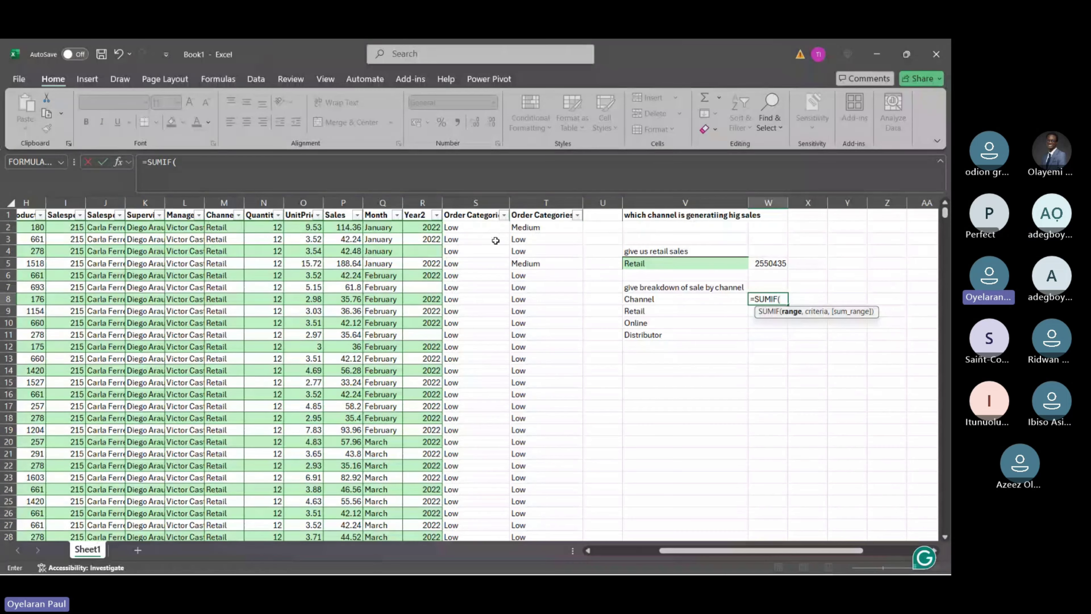
left_click(223, 201)
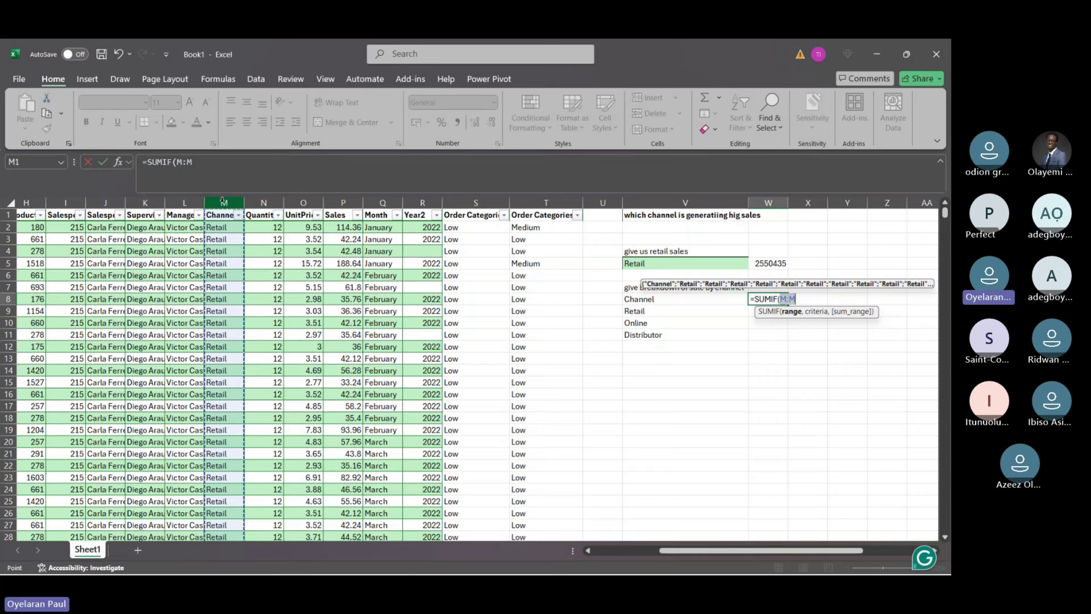
type(",")
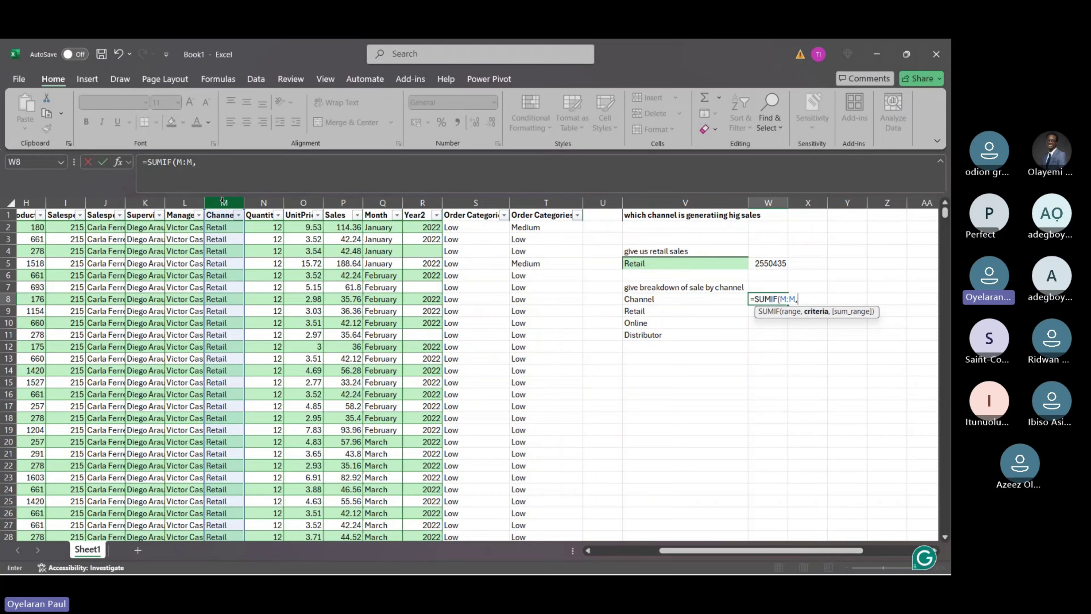
key("BackSpace")
key("BackSpace")
key("BackSpace")
key("BackSpace")
key("BackSpace")
key("BackSpace")
key("BackSpace")
key("BackSpace")
key("BackSpace")
key("BackSpace")
key("BackSpace")
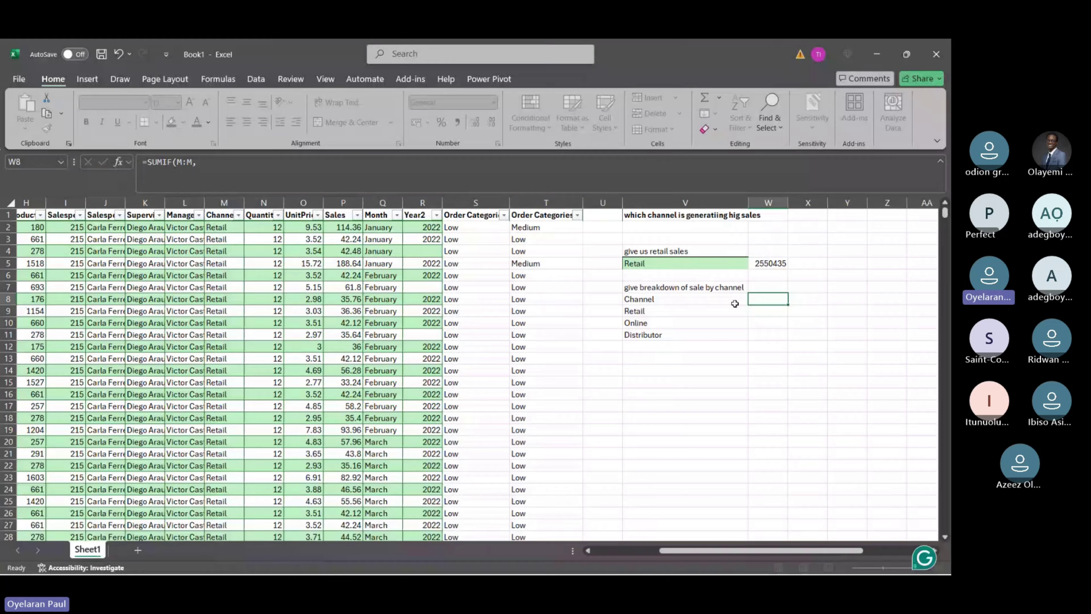
left_click(771, 308)
type("=sumif")
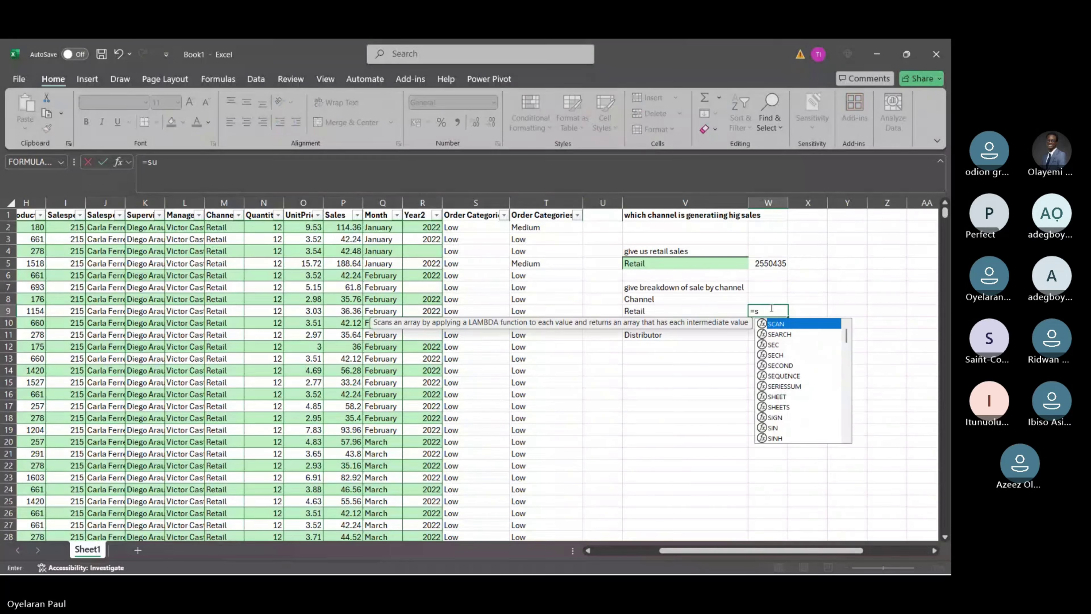
key("Tab")
Calculate the Retail sales in W9 with =SUMIF(M:M,V9,P:P), using the Channel column, the Retail label and the Sales column.
left_click(771, 308)
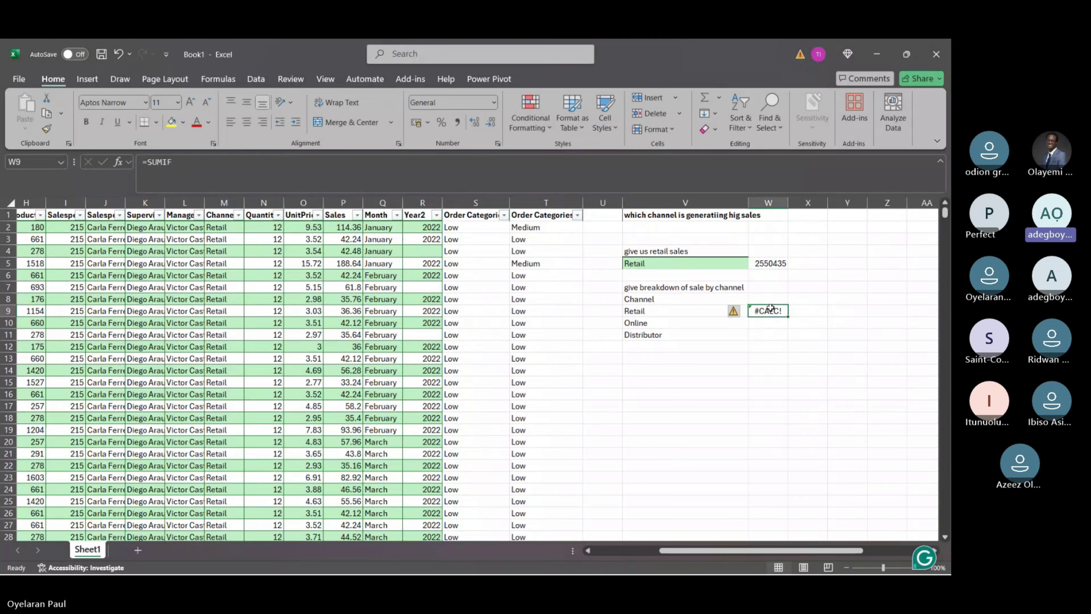
type("=")
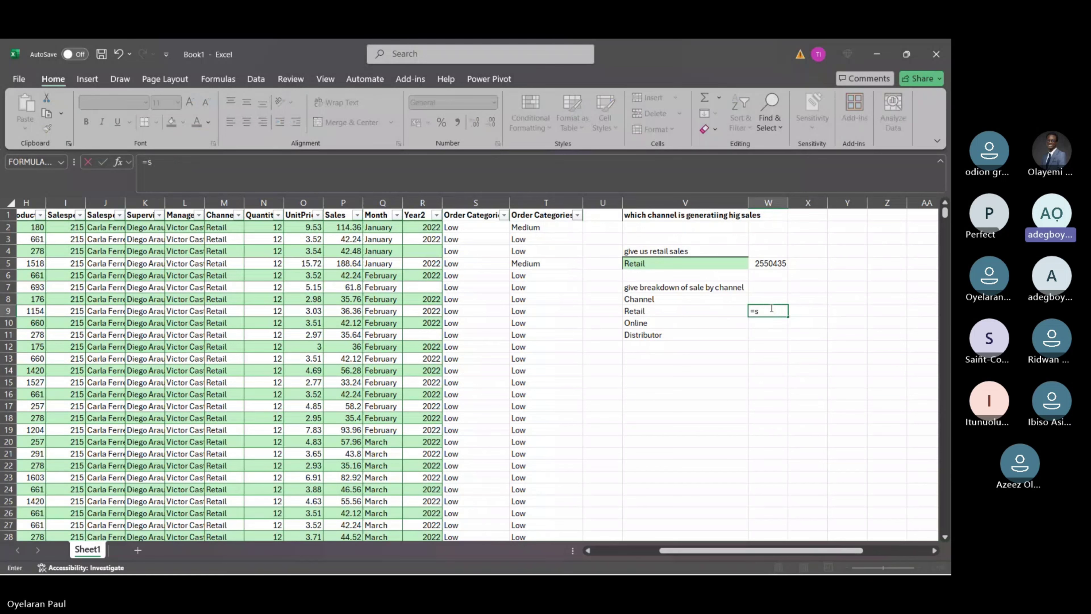
type("sumif")
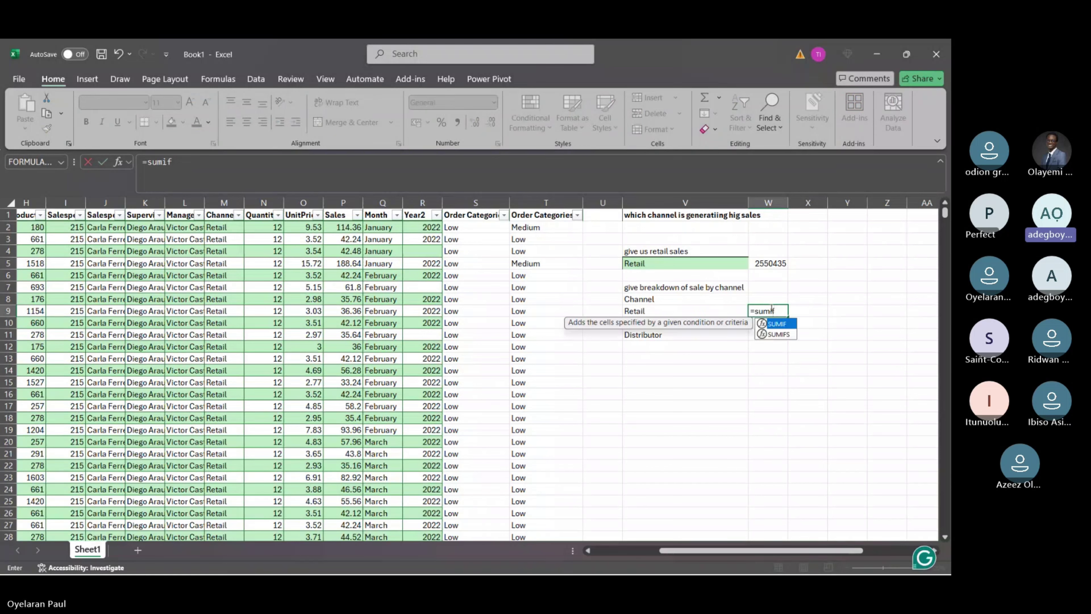
key("Tab")
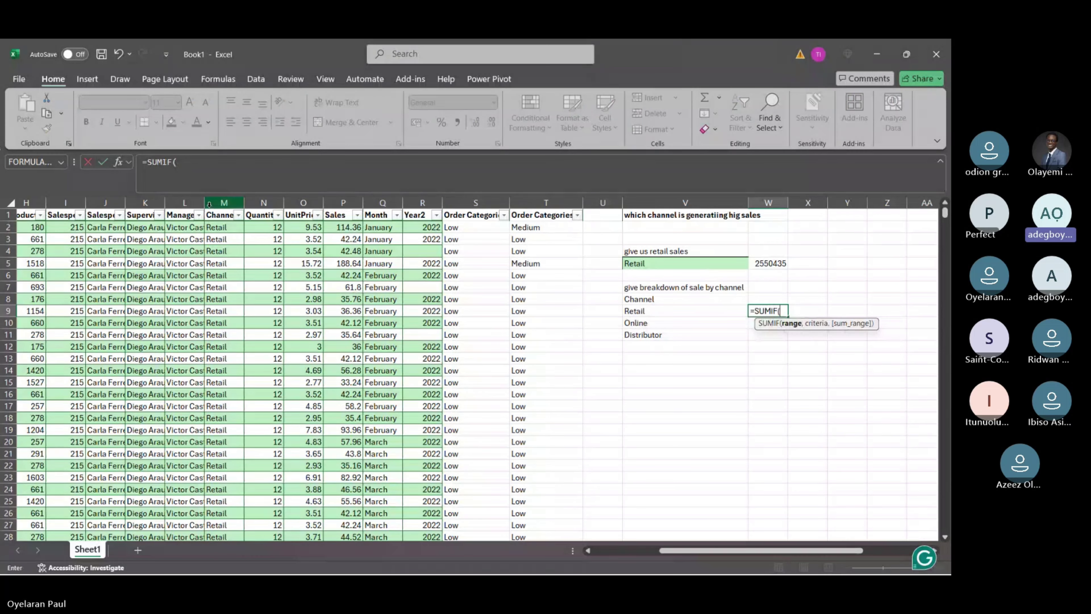
left_click(217, 204)
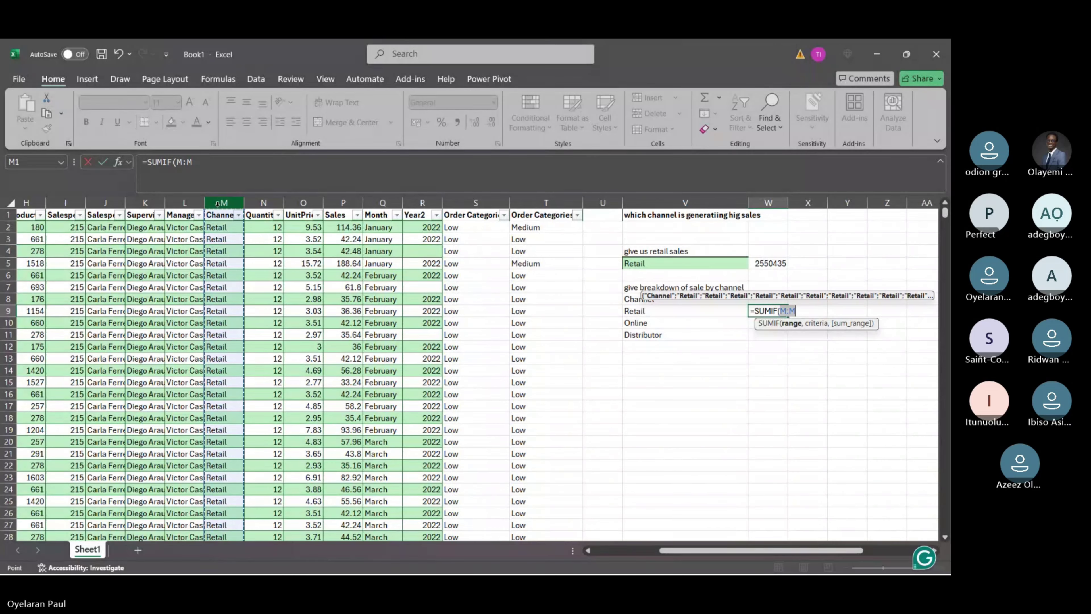
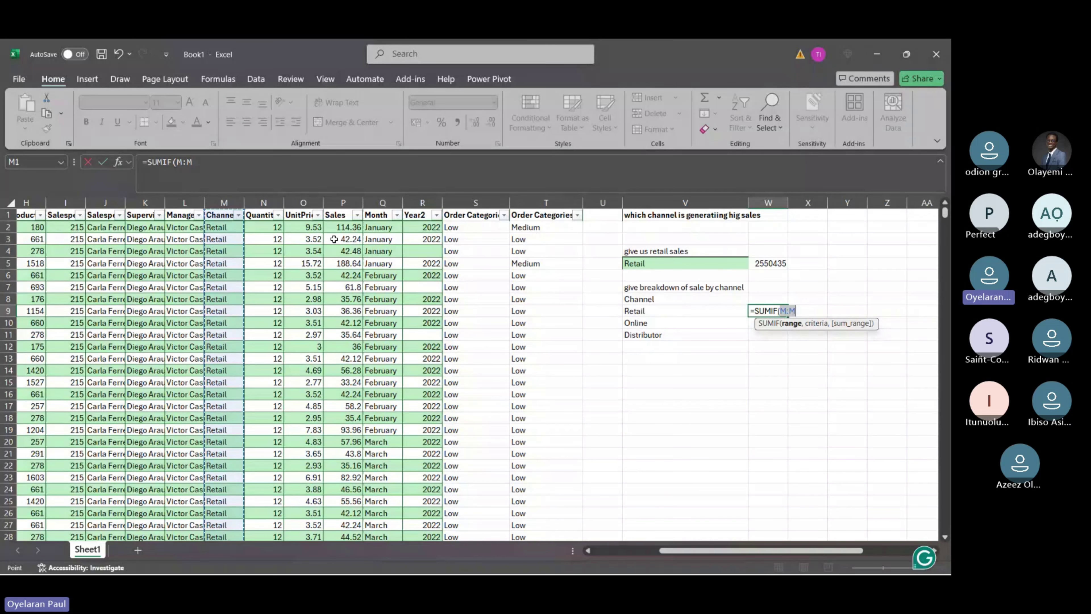
left_click(238, 203)
left_click(671, 316)
key("BackSpace")
key("BackSpace")
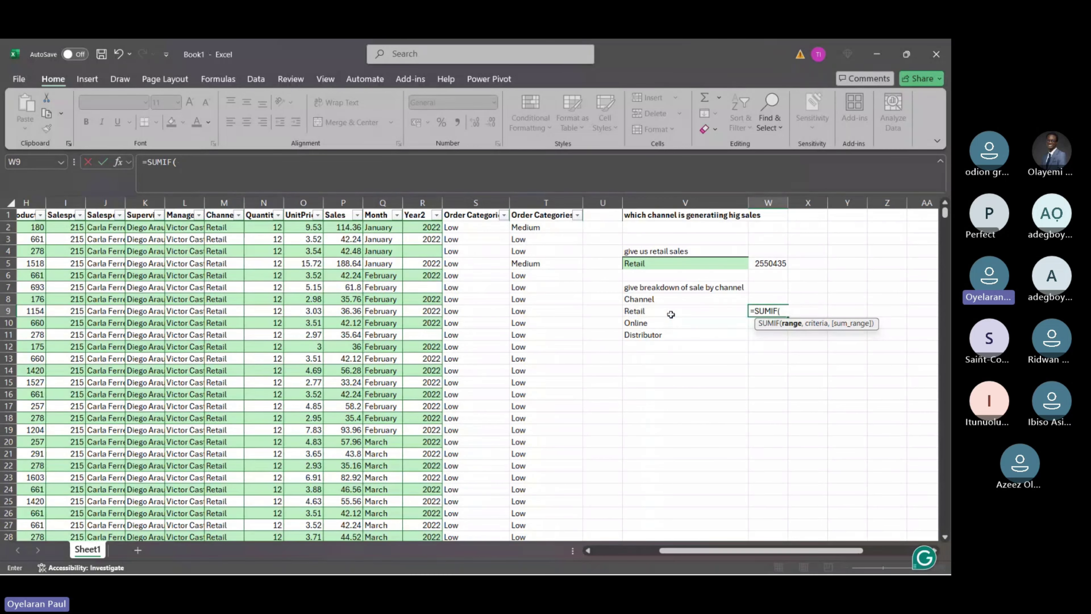
left_click(220, 202)
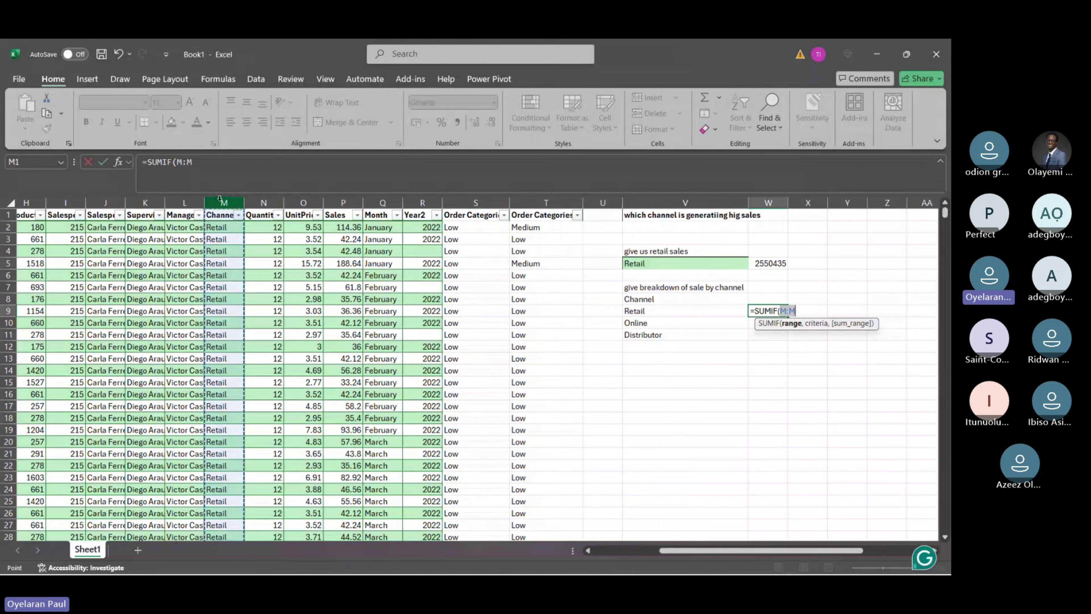
type(",")
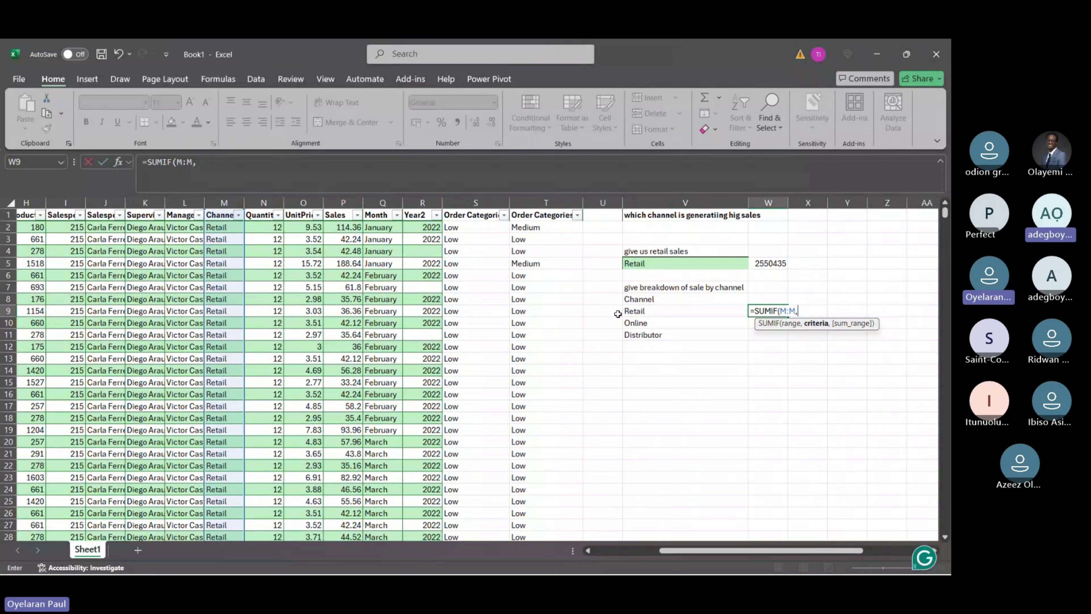
left_click(636, 311)
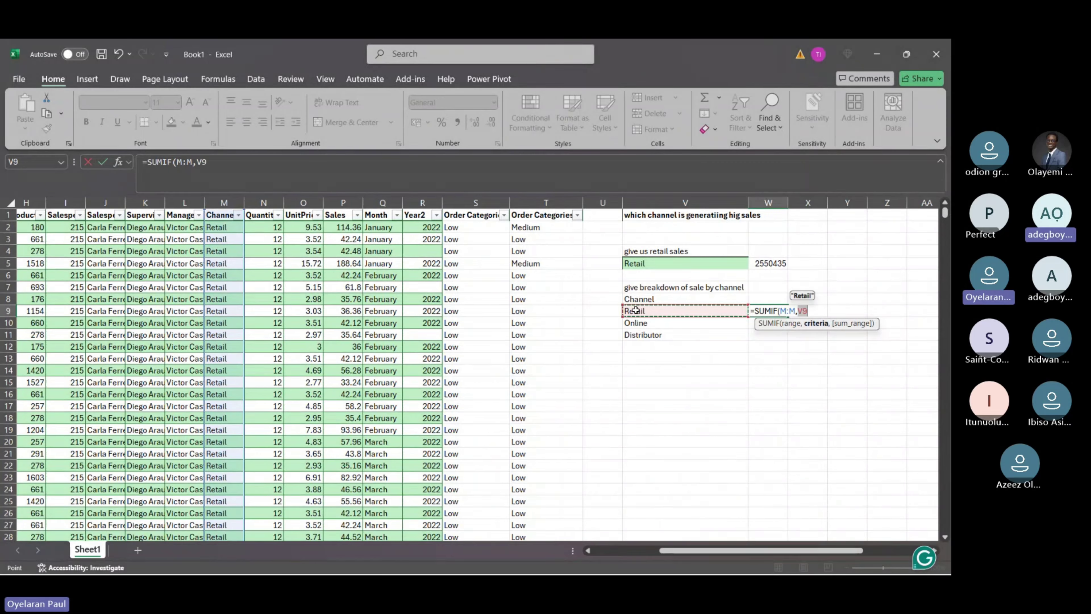
type(",")
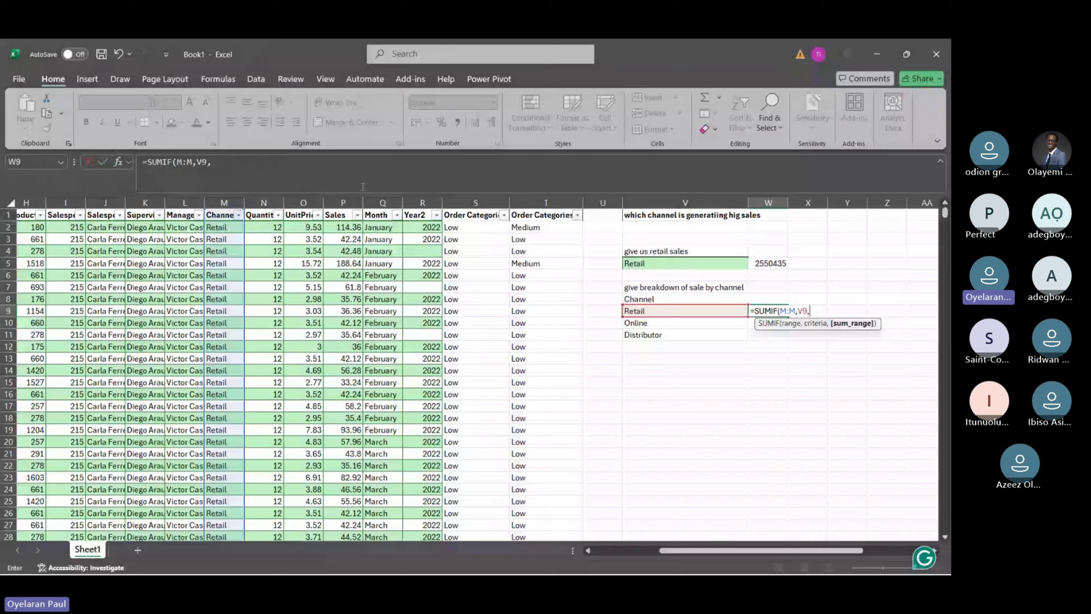
left_click(347, 200)
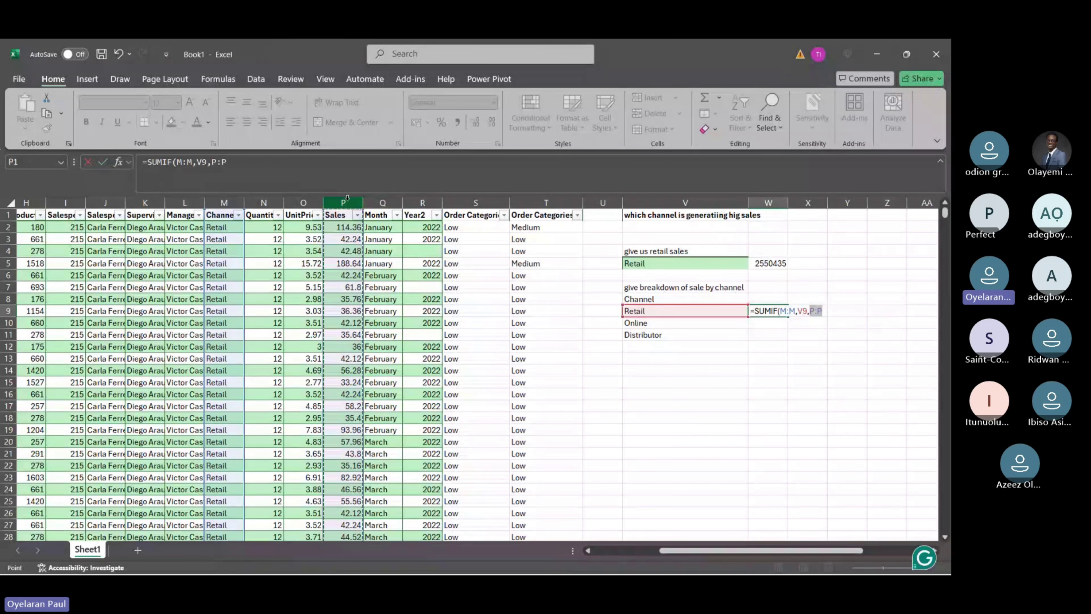
key("Return")
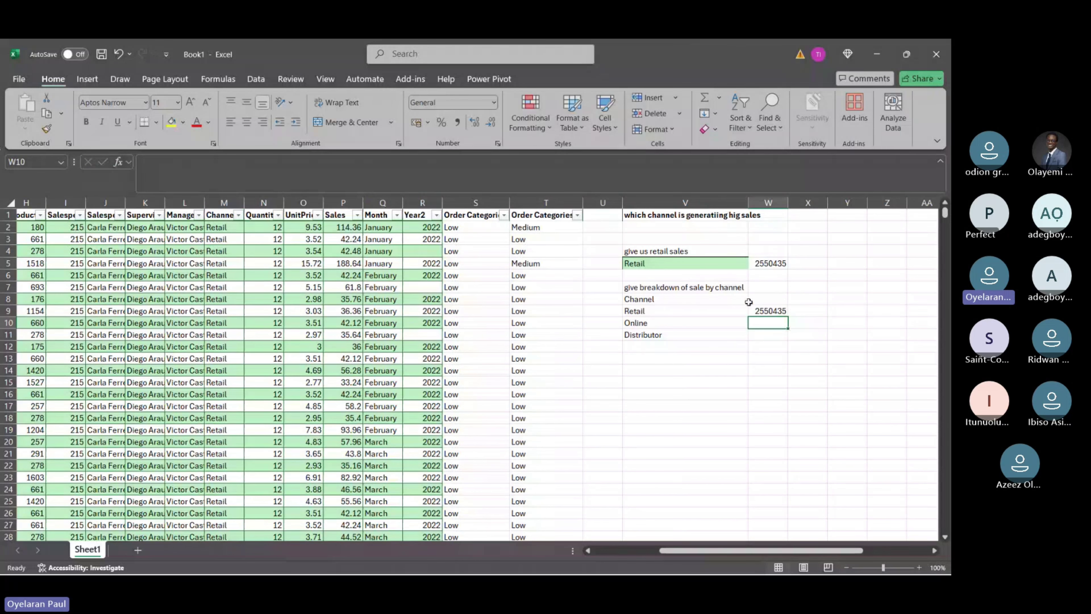
Fill the SUMIF formula from W9 down to W11 for Online and Distributor, and inspect the copied formula in W10.
left_click(752, 309)
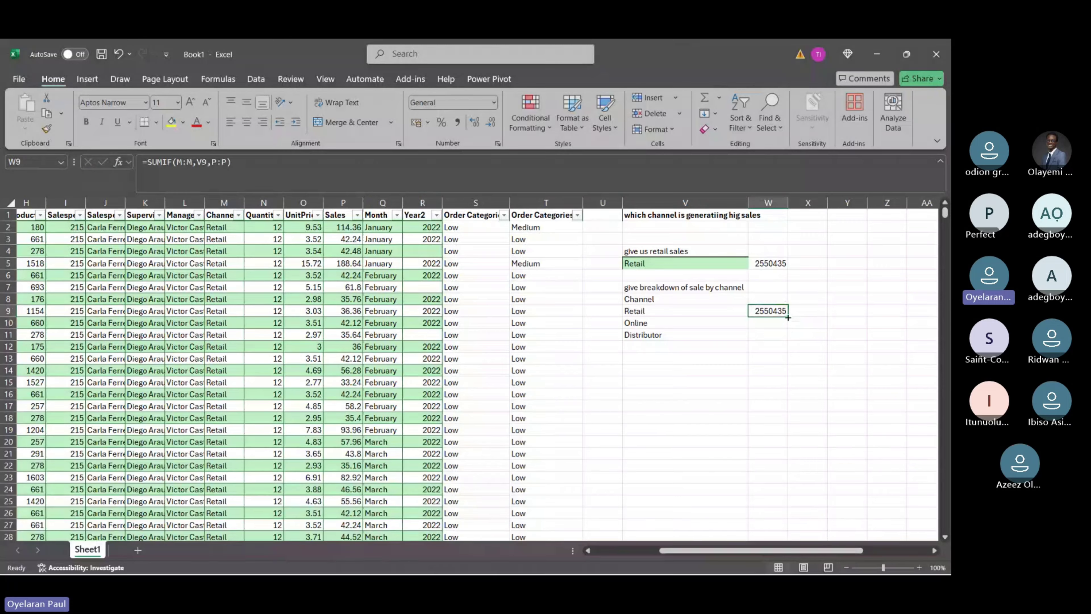
left_click_drag(788, 318, 787, 341)
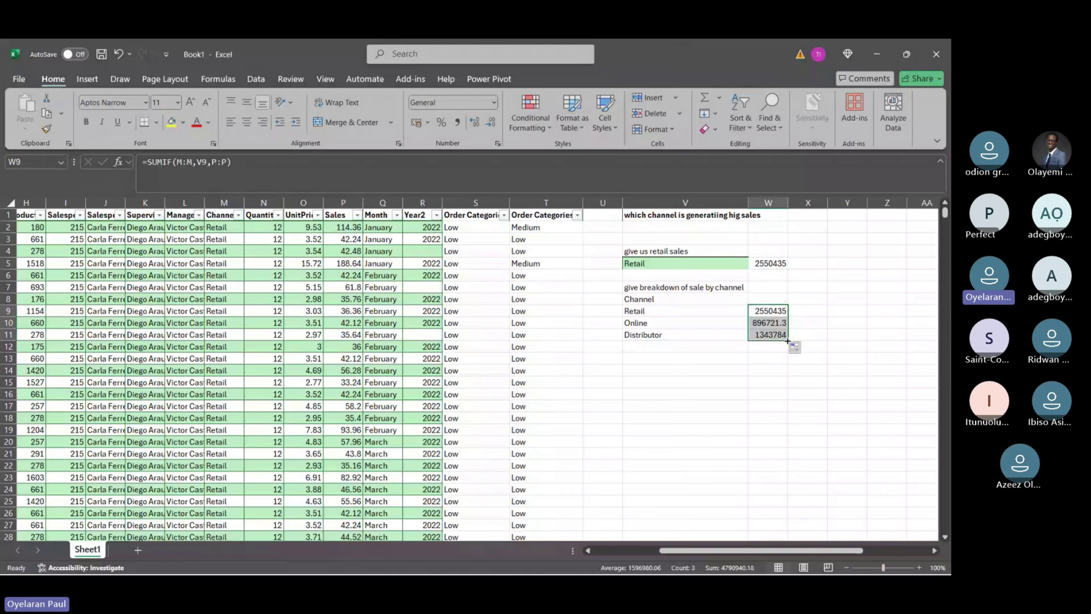
left_click(759, 320)
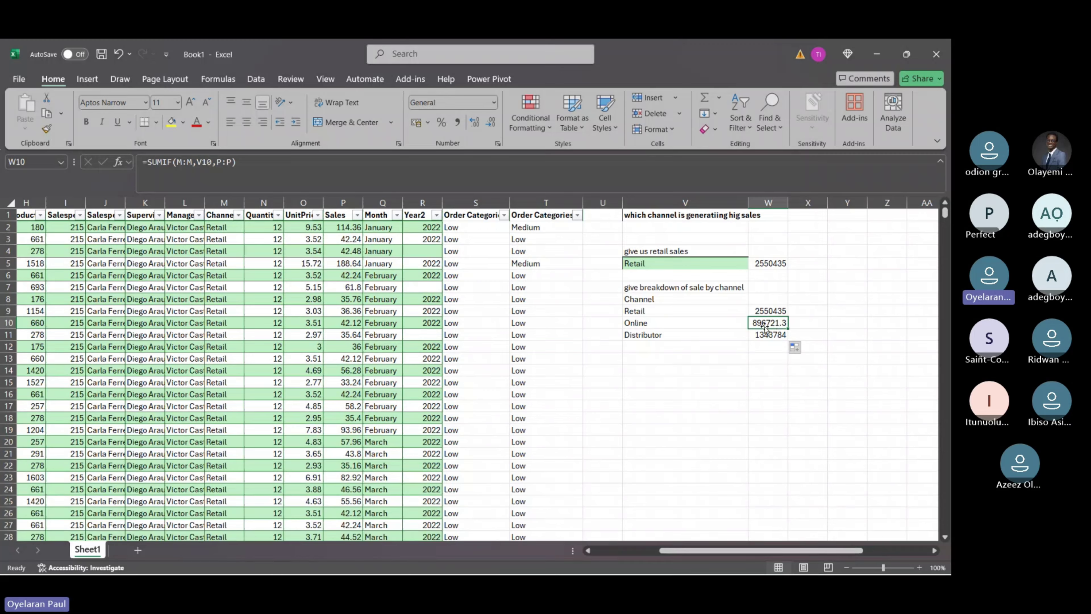
Compare the SUMIF formulas in W9, W10 and W11 to see how the criteria reference changes per channel row.
left_click(700, 313)
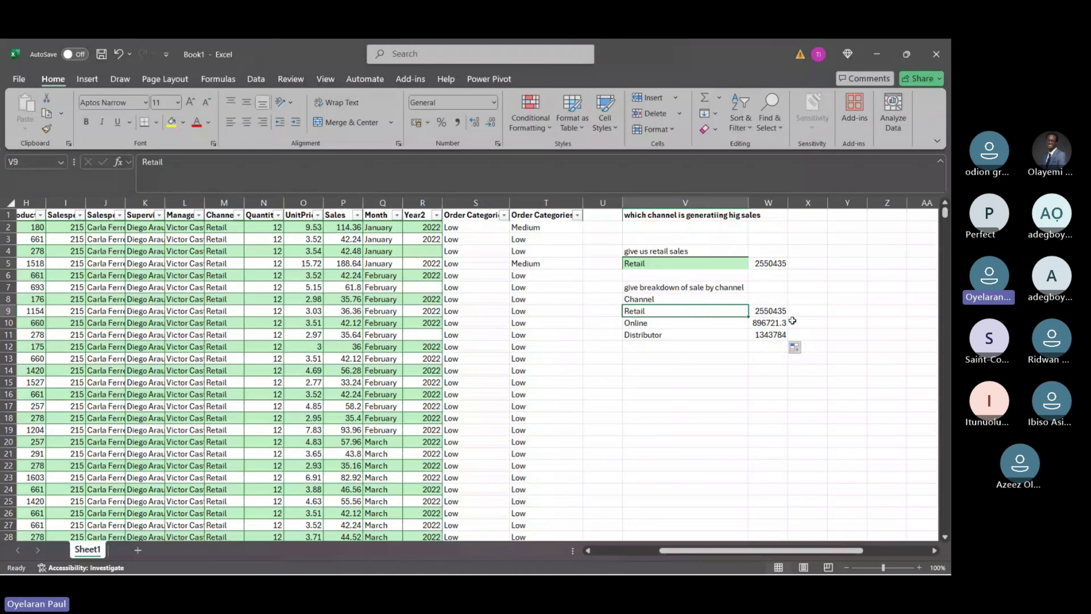
left_click(771, 311)
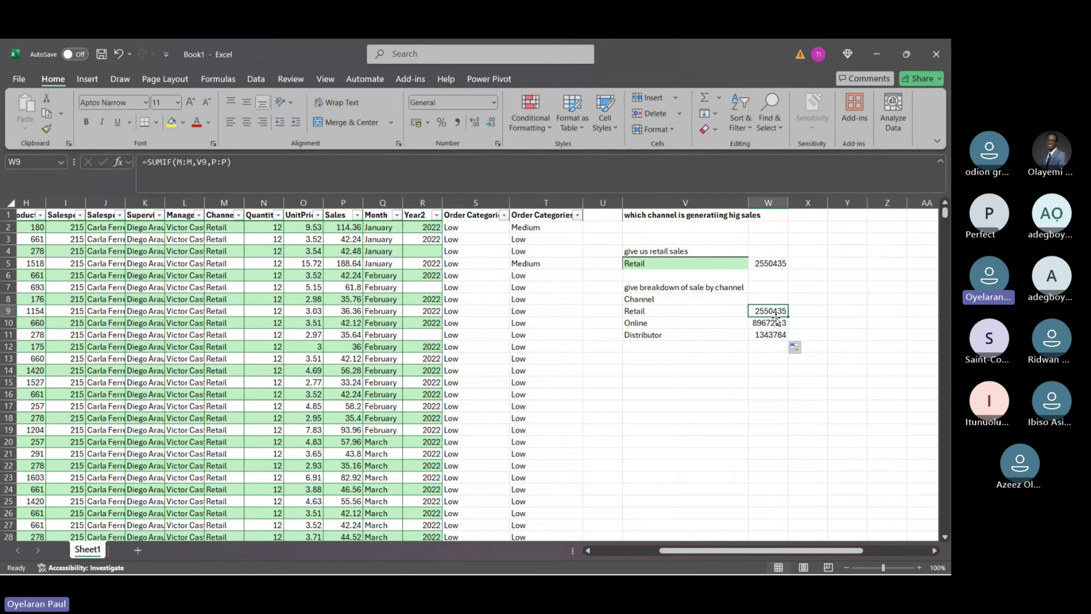
left_click_drag(788, 317, 784, 323)
left_click(783, 323)
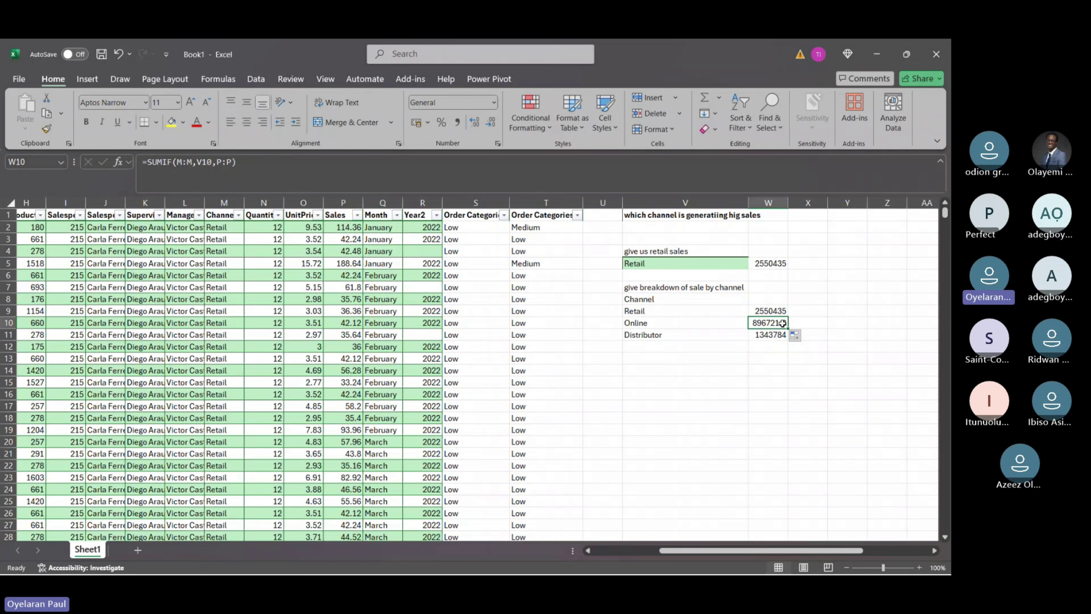
left_click(777, 335)
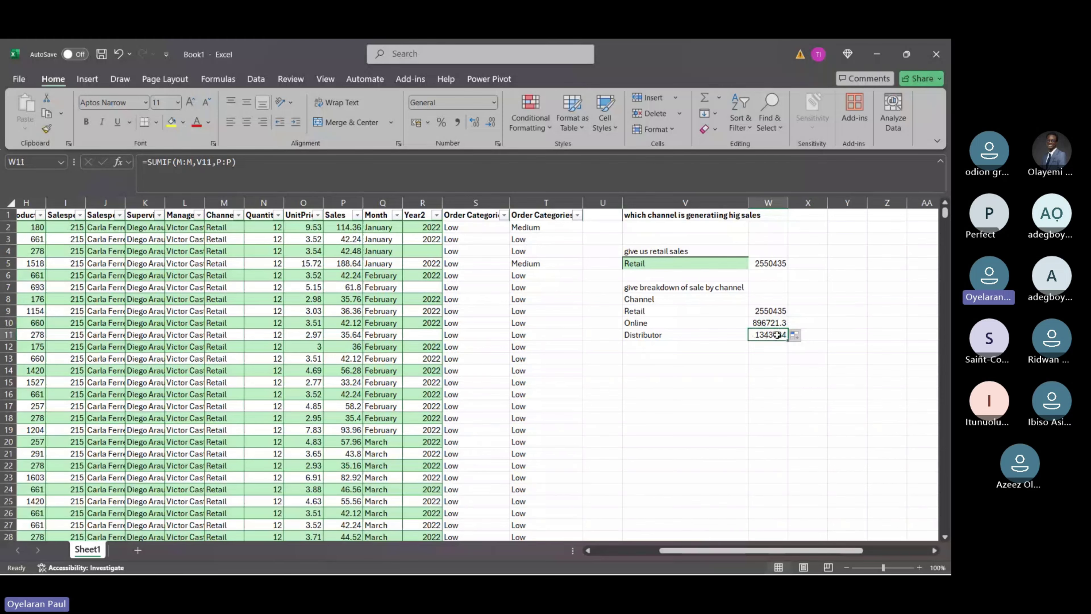
Enter a small example below the breakdown: 3 and 4 in V18:W18, 6 and 8 in V19:W19.
left_click(635, 416)
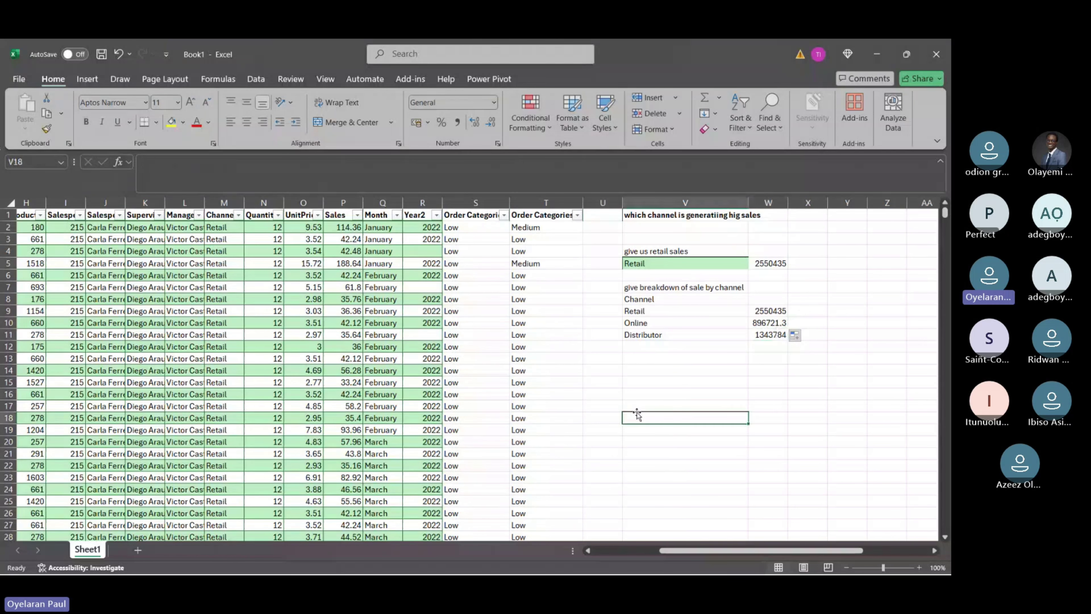
type("3")
key("Tab")
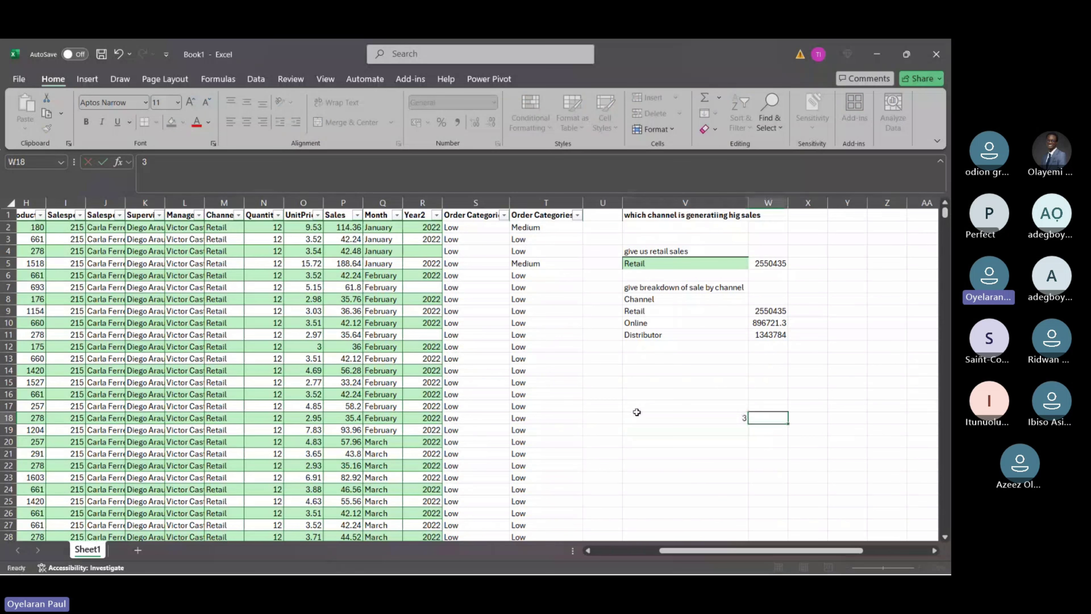
type("4")
key("Return")
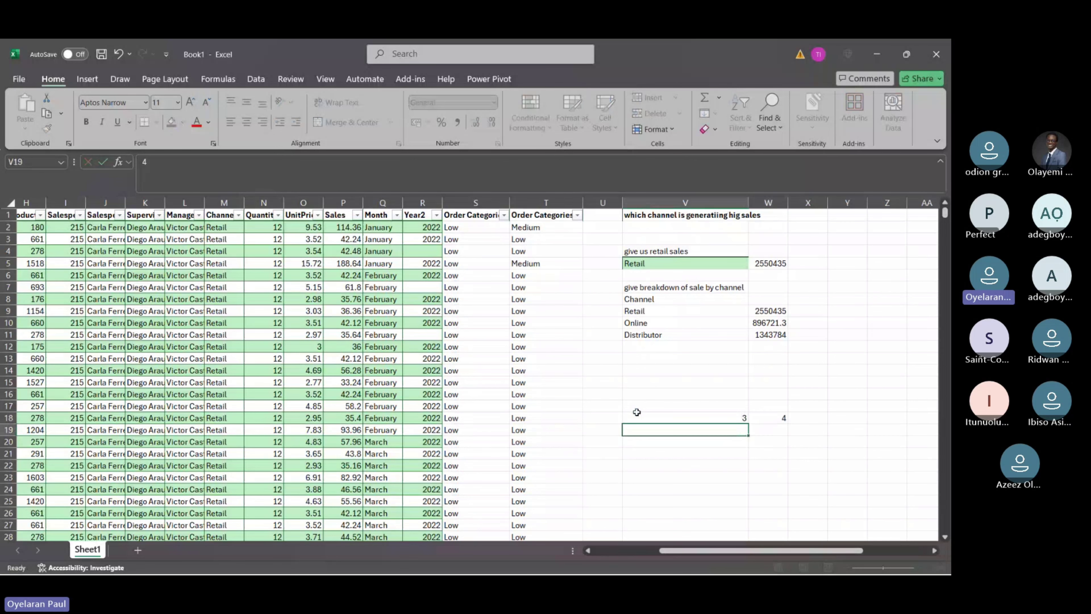
type("6")
key("Tab")
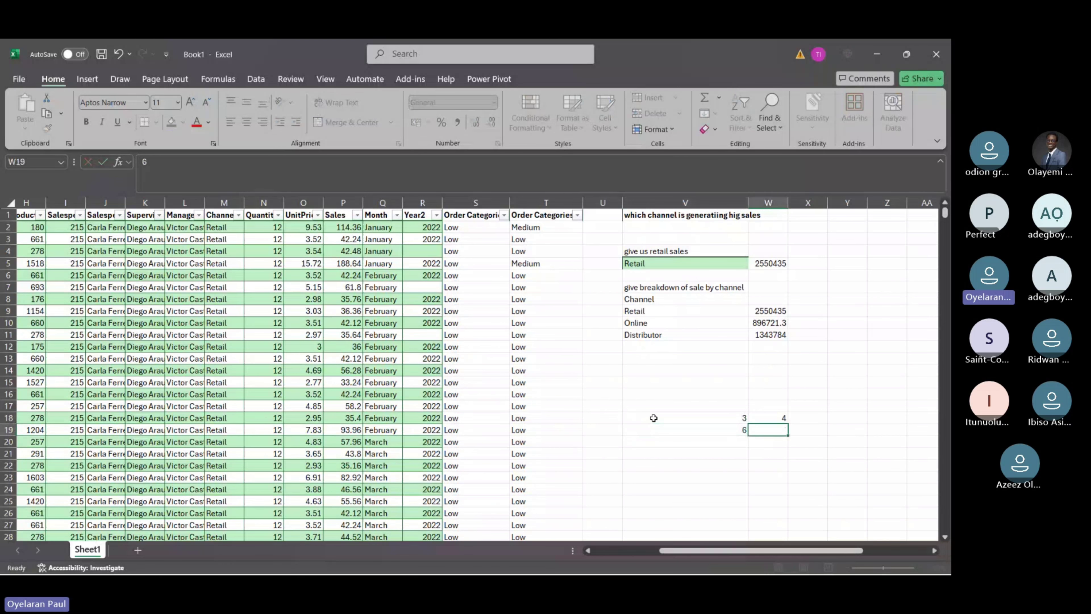
type("8=")
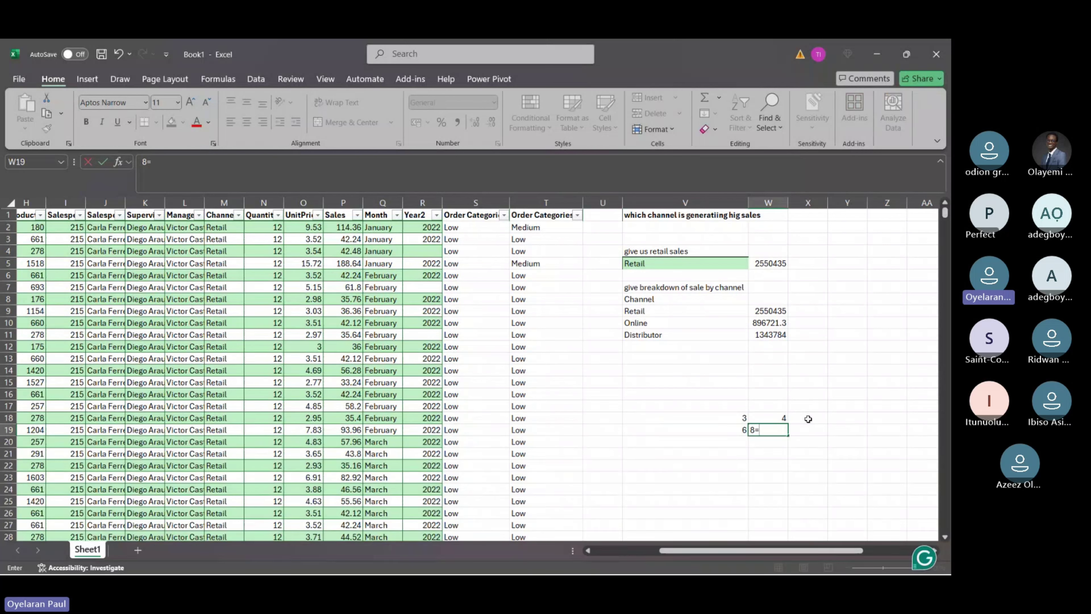
key("BackSpace")
key("Return")
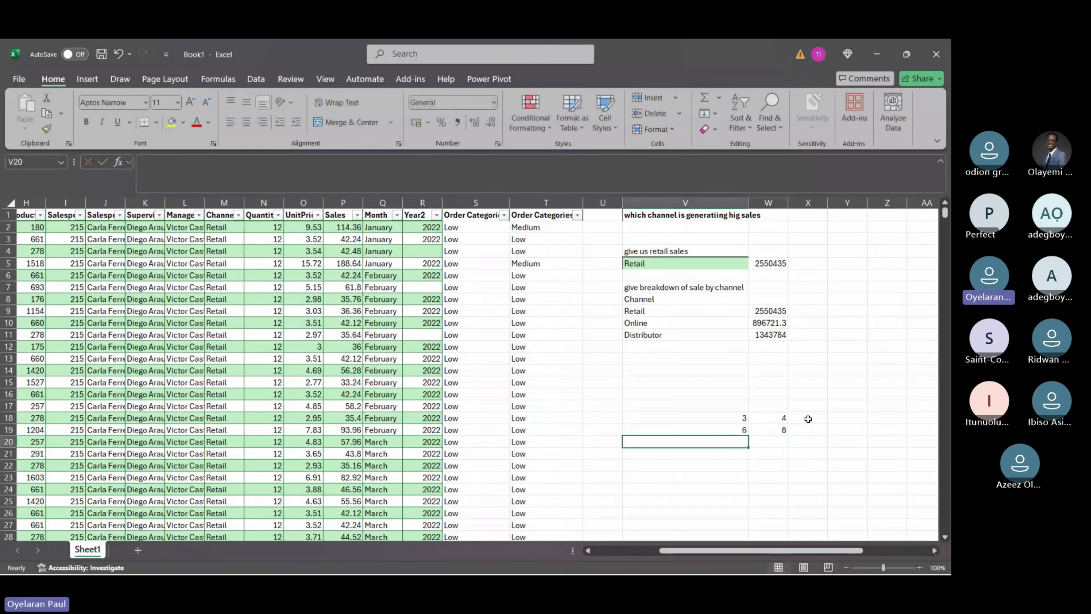
Add the two example numbers in X18 with =V18+W18, copy the formula down to X19 and inspect the copy.
left_click(808, 419)
type("=")
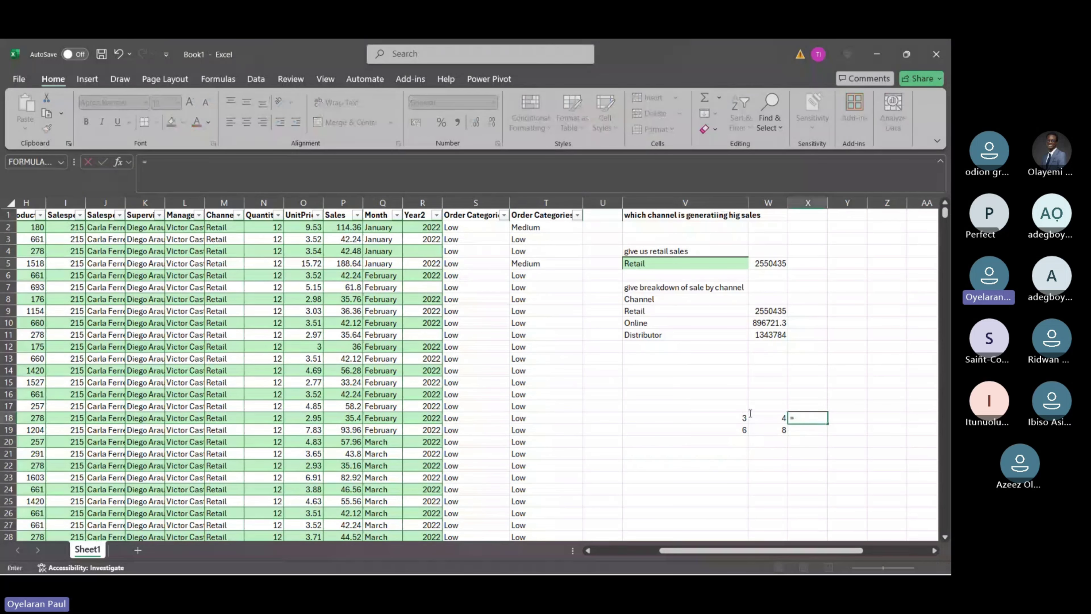
left_click(720, 420)
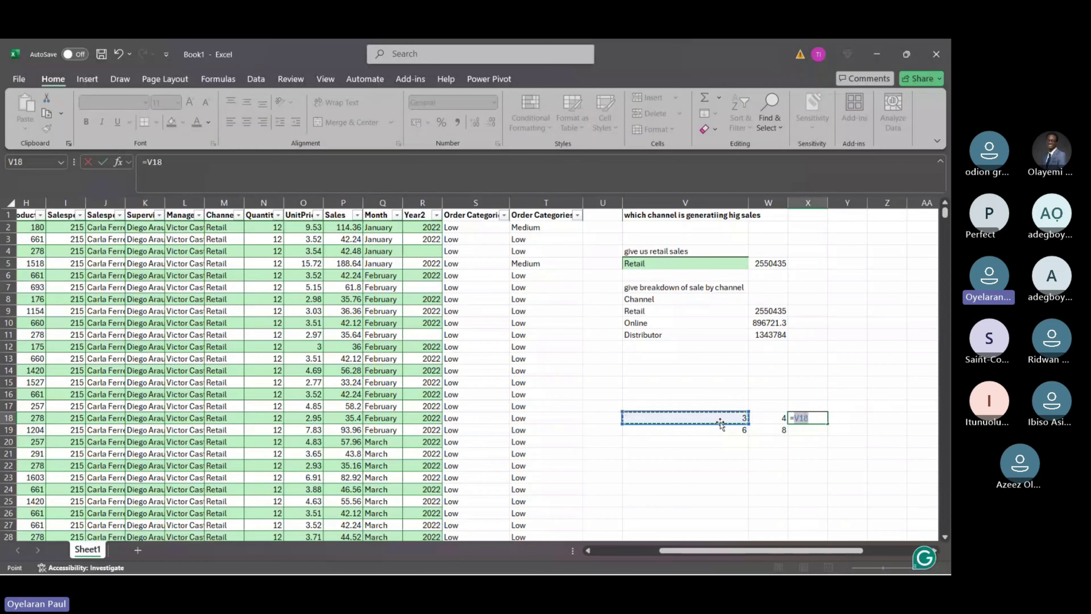
type("+")
left_click(766, 418)
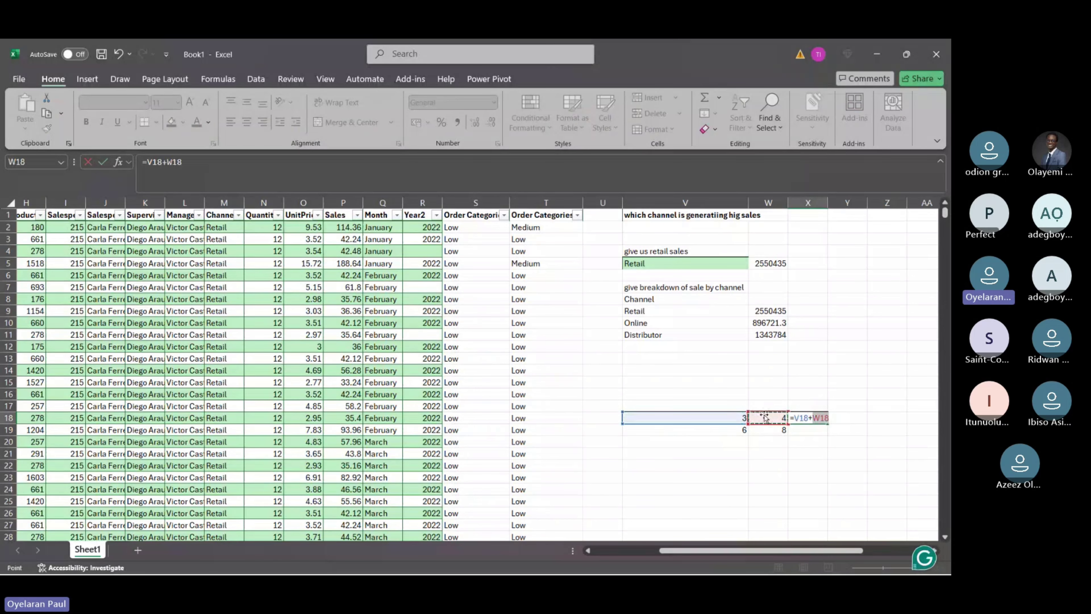
key("Return")
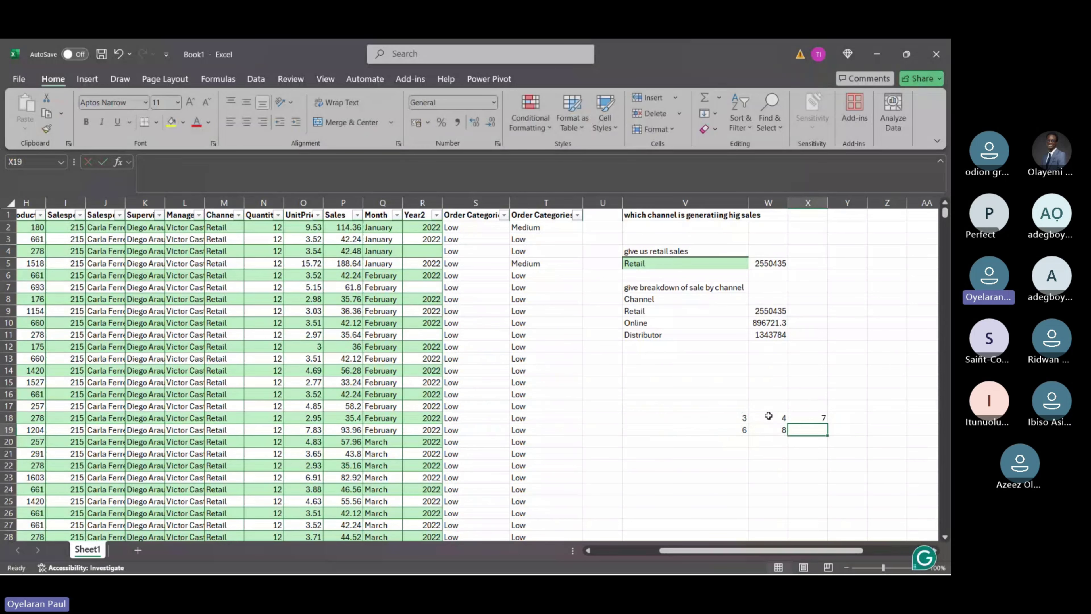
left_click(799, 416)
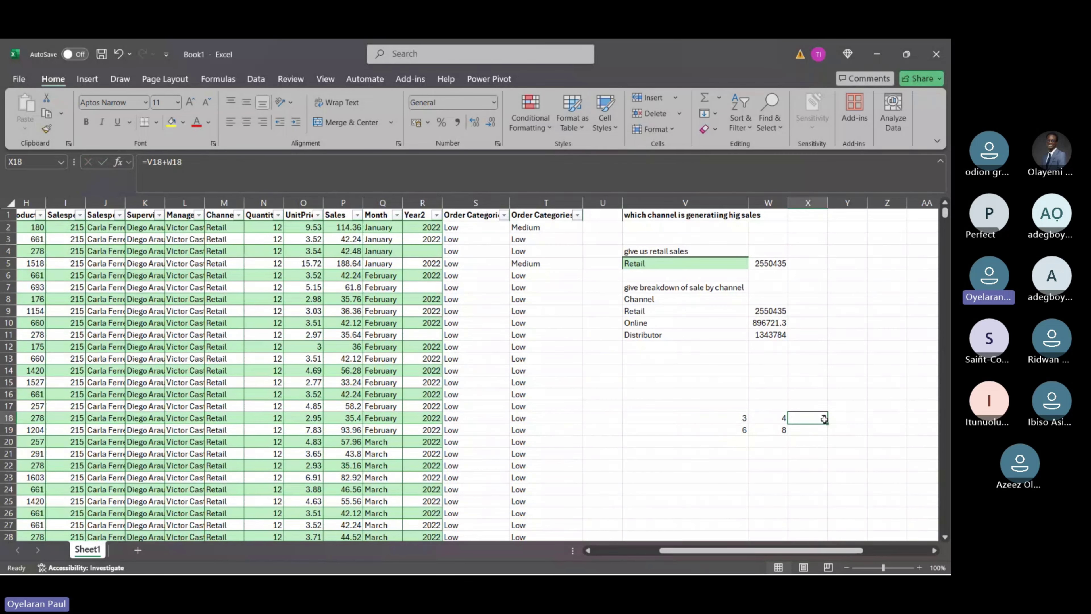
mouse_move(825, 421)
left_mouse_down()
mouse_move(832, 451)
mouse_move(830, 436)
left_mouse_up()
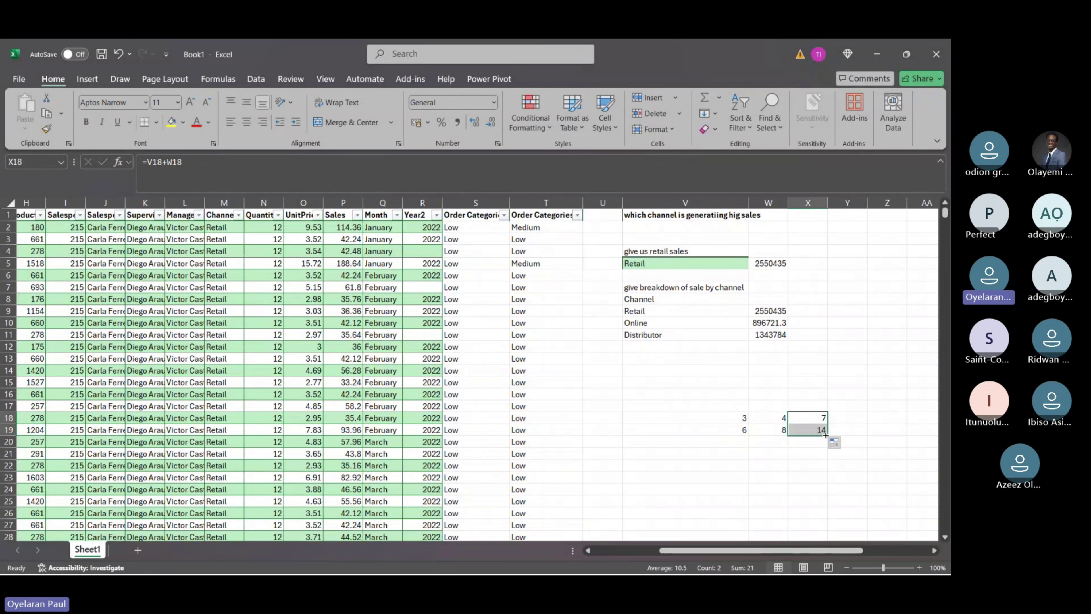
left_click(809, 428)
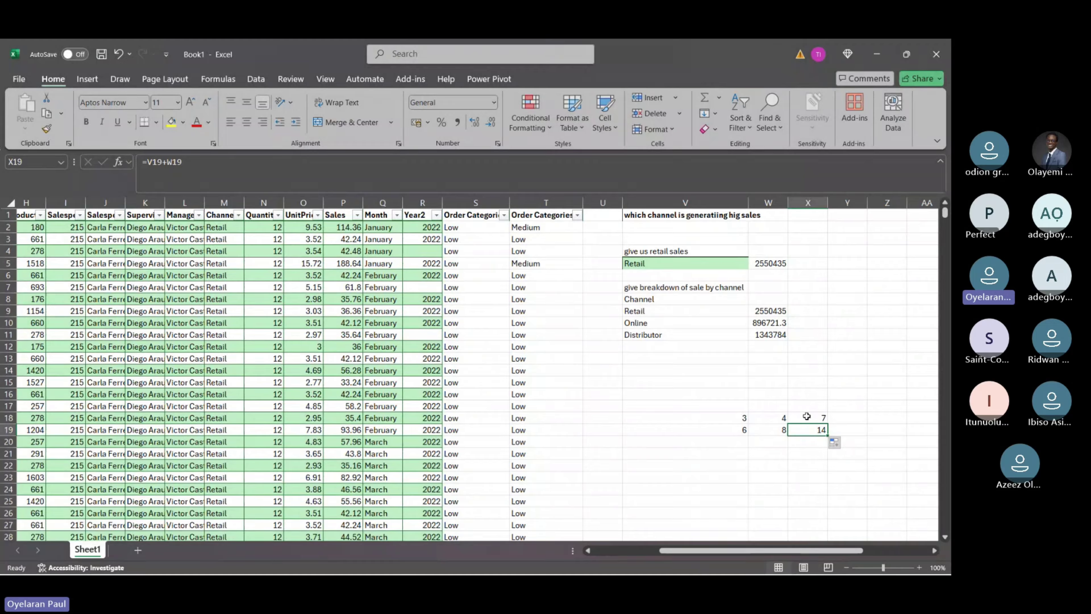
Compare the addition formulas in X18 and X19 along rows 18 and 19 to examine how relative references shift.
left_click_drag(735, 382, 831, 380)
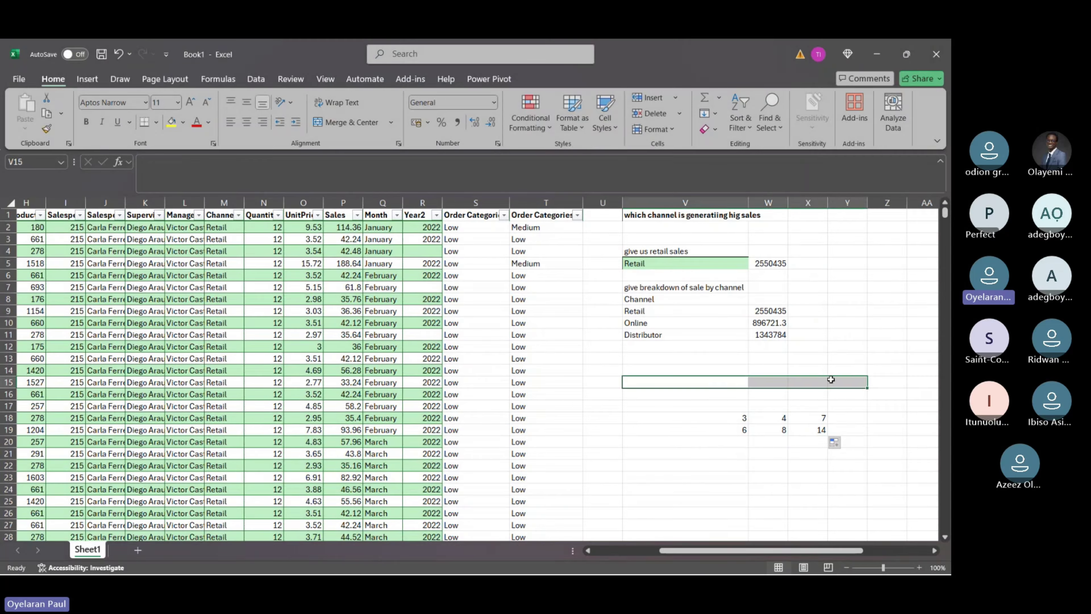
left_click(694, 381)
left_click_drag(694, 381, 692, 392)
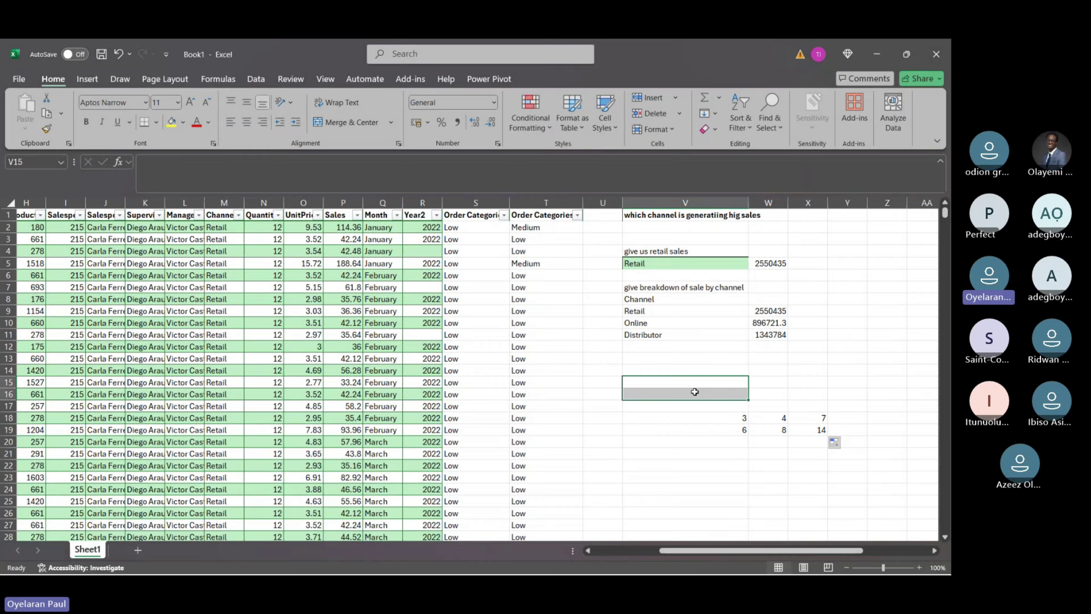
left_click(824, 417)
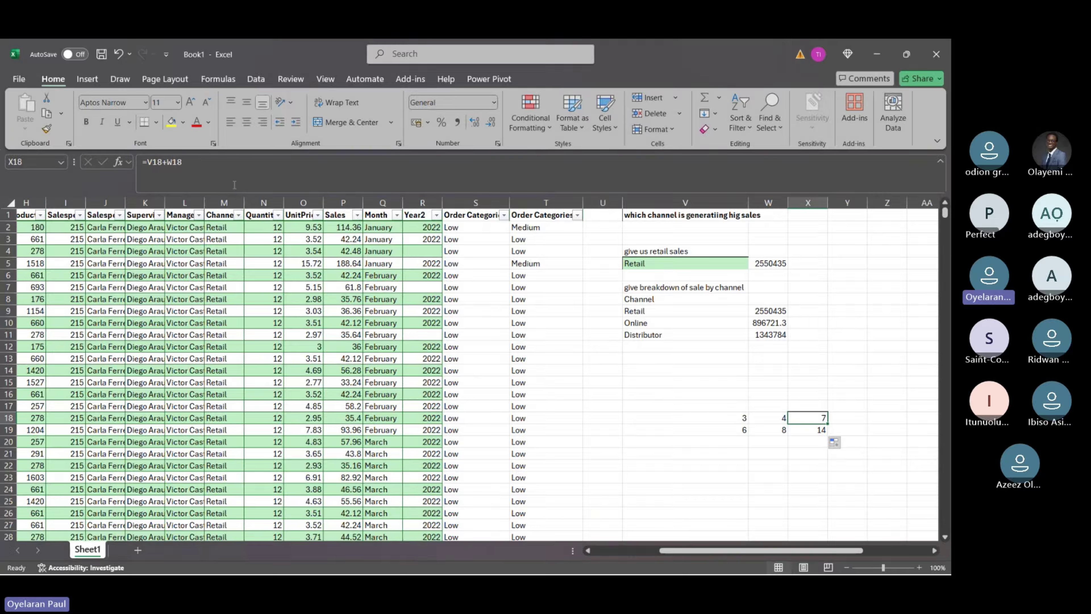
left_click(818, 429)
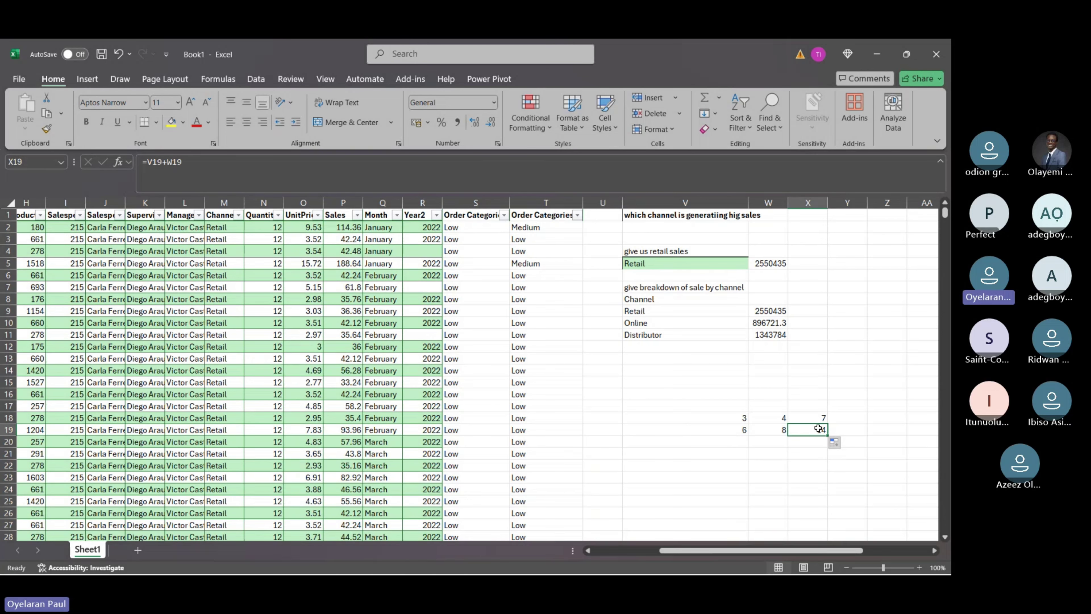
left_click(8, 418)
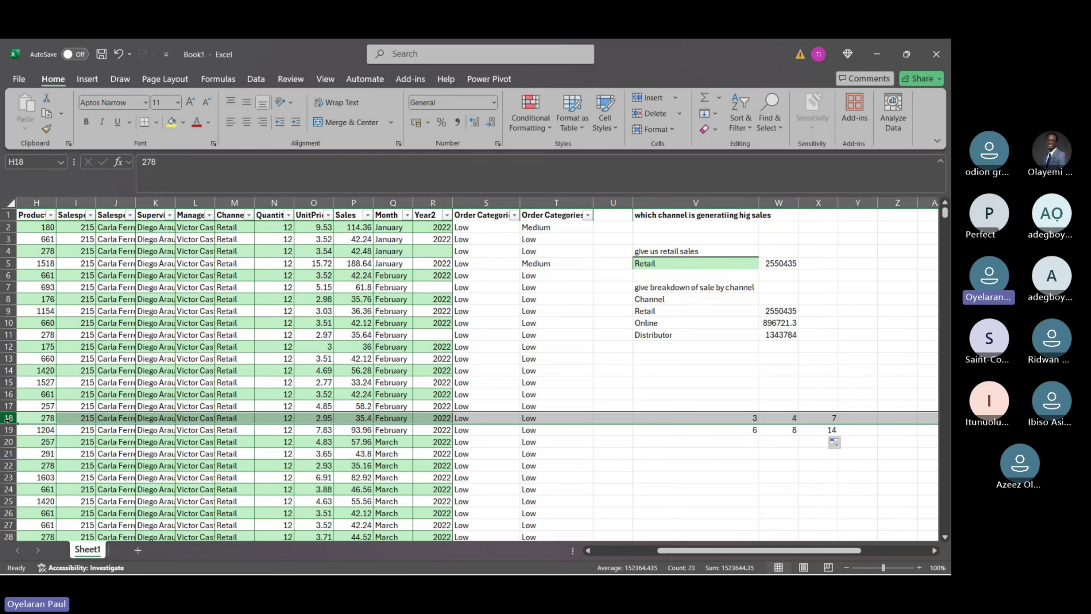
left_click(9, 430)
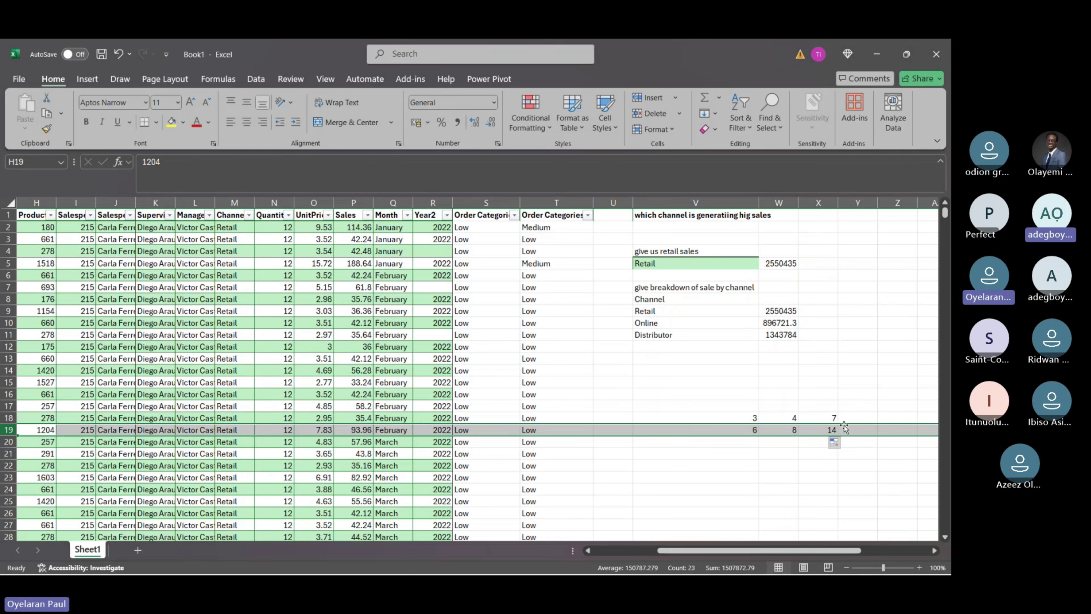
Fill the Retail SUMIF formula from W9 down to W11 again and head the results "total sales" in W8.
left_click(787, 310)
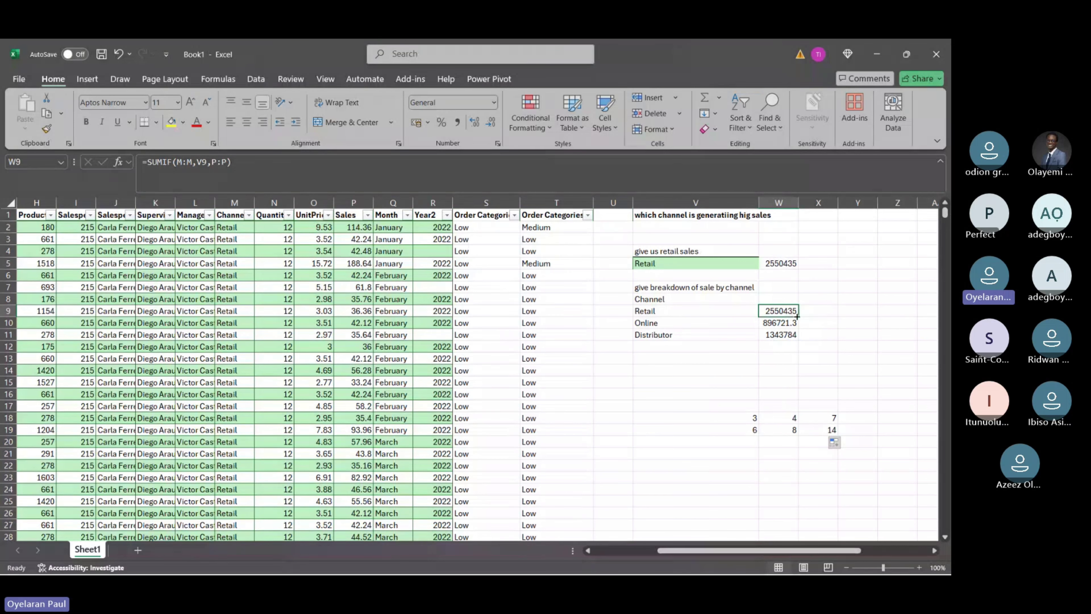
left_click_drag(798, 317, 780, 334)
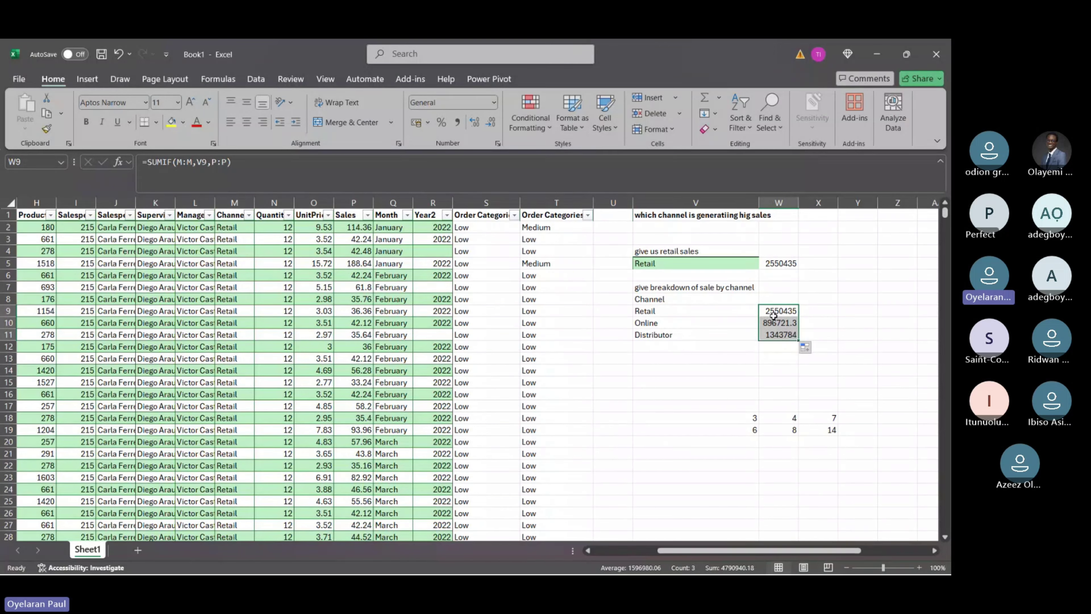
left_click(772, 300)
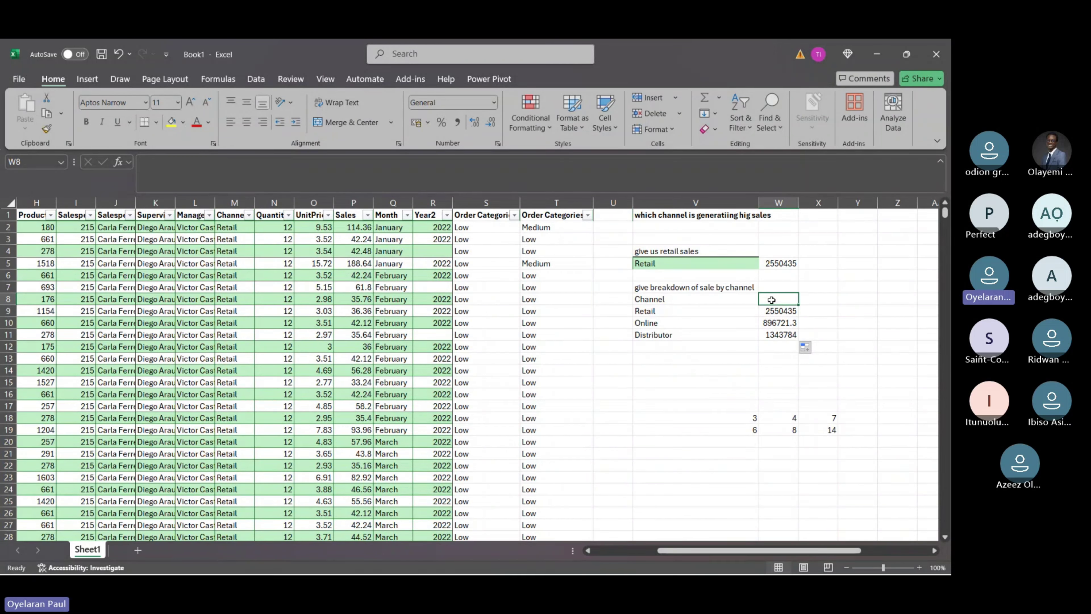
type("ta")
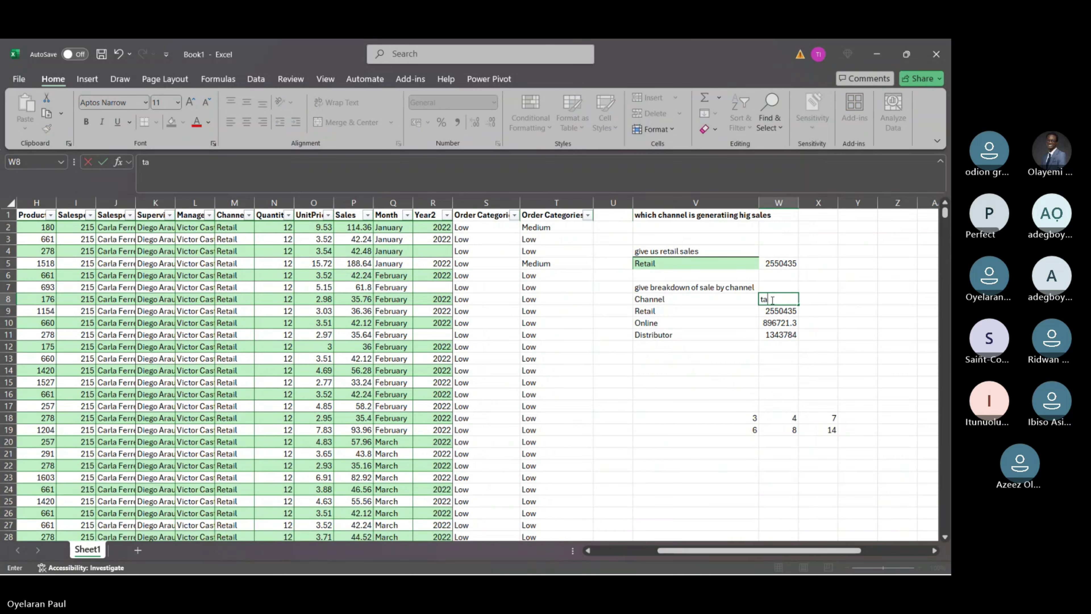
key("BackSpace")
type("otal sale")
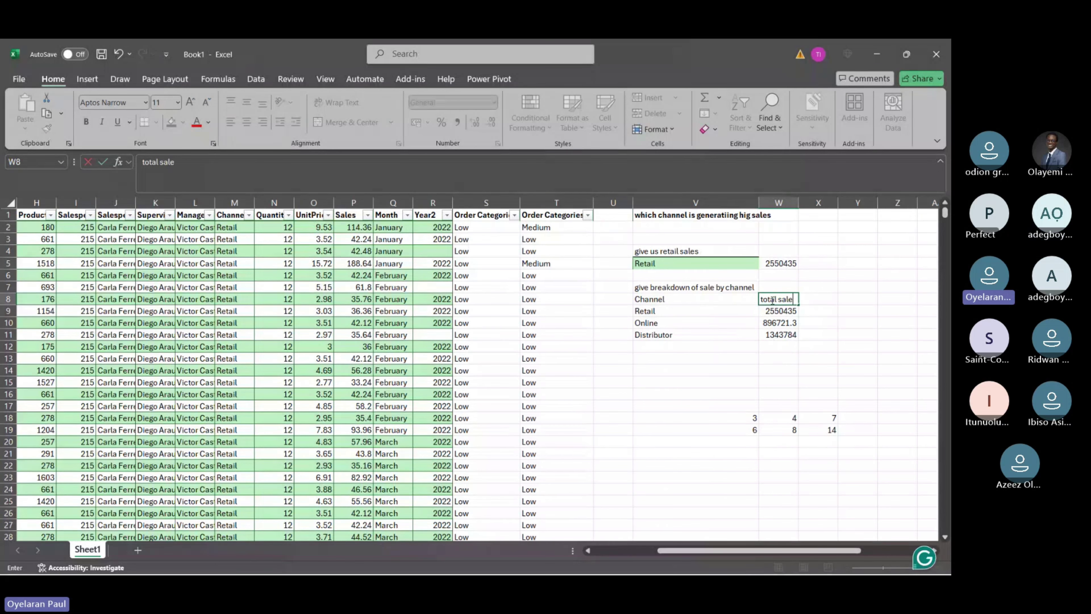
type("s")
key("Return")
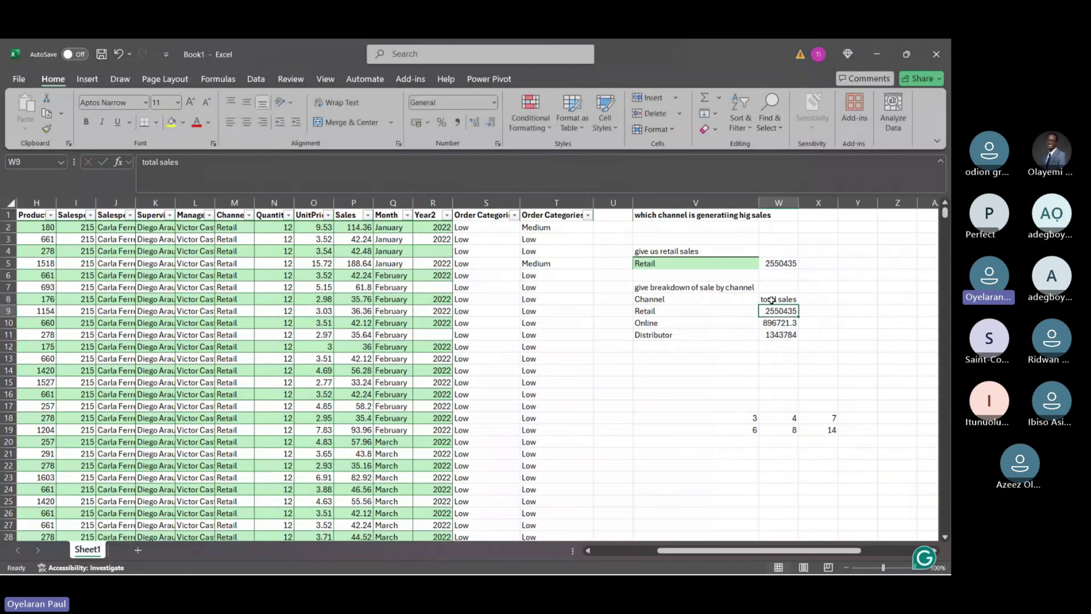
Autofit column W and apply the accounting format with the ₦ symbol to the channel sales in W9:W11.
double_click(795, 201)
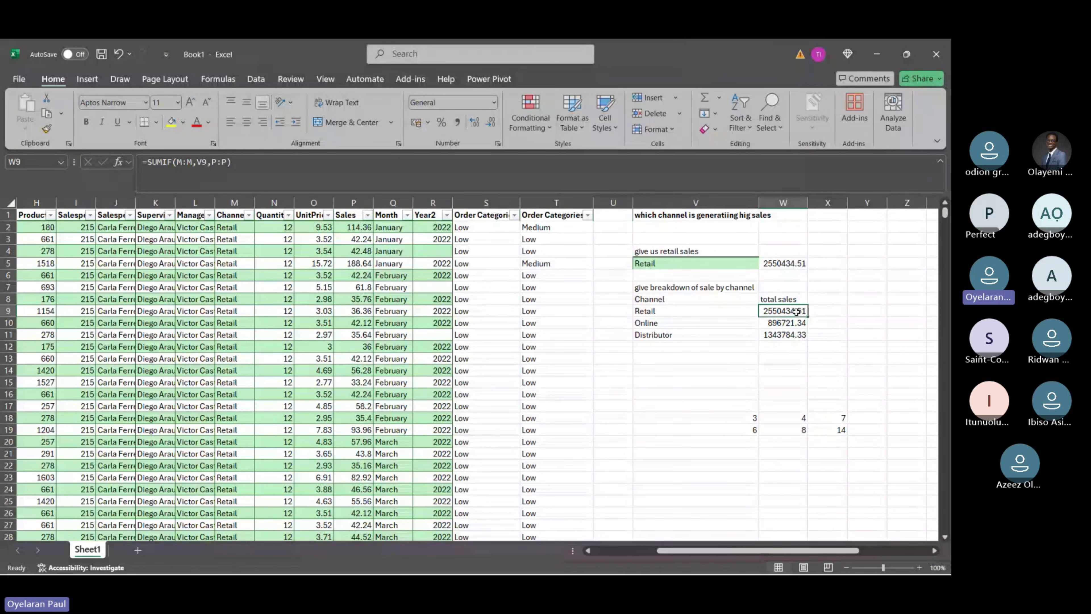
left_click_drag(797, 312, 787, 337)
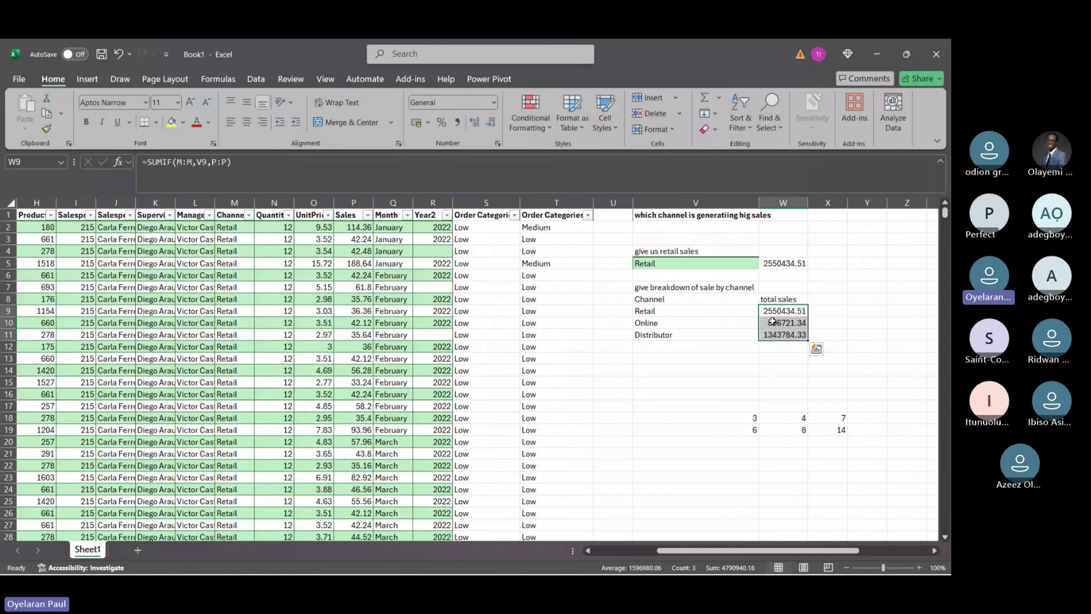
left_click(415, 123)
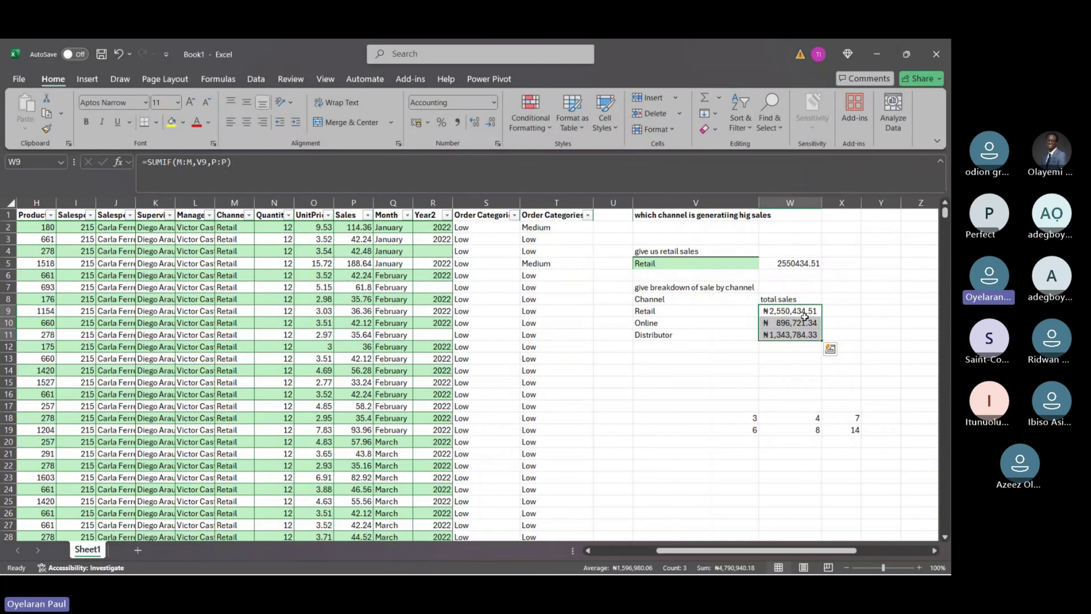
Undo the ₦ accounting format on W9:W11 and redo it.
left_click(776, 317)
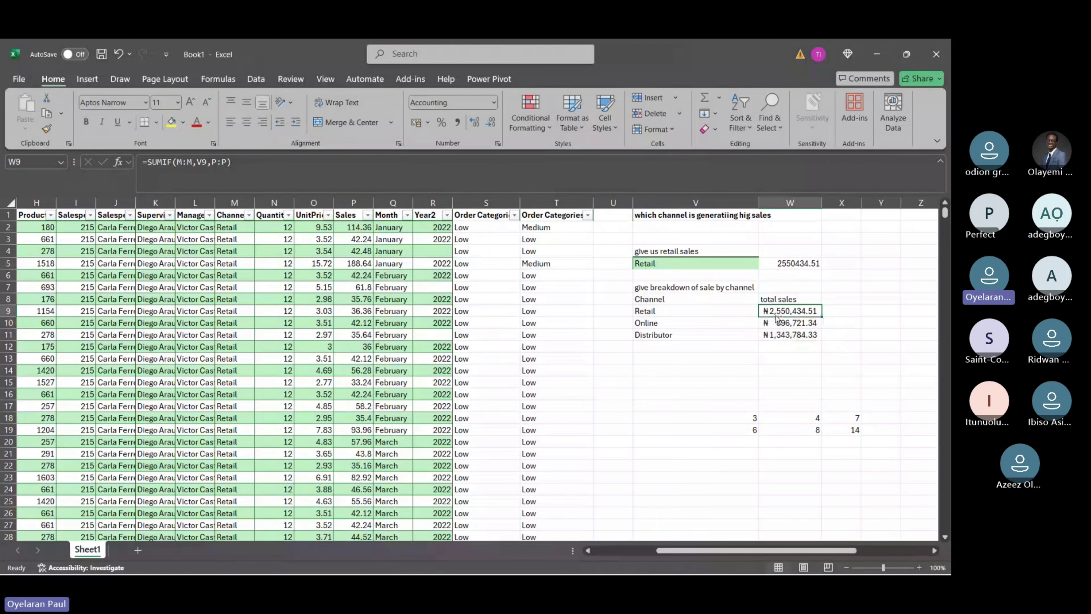
key("ctrl+z")
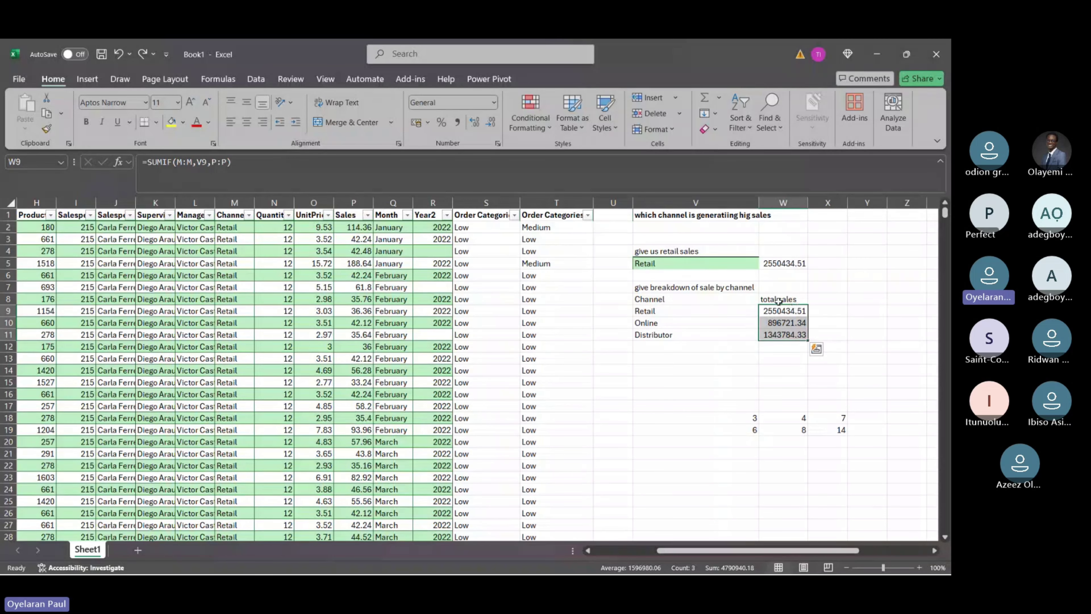
key("ctrl+y")
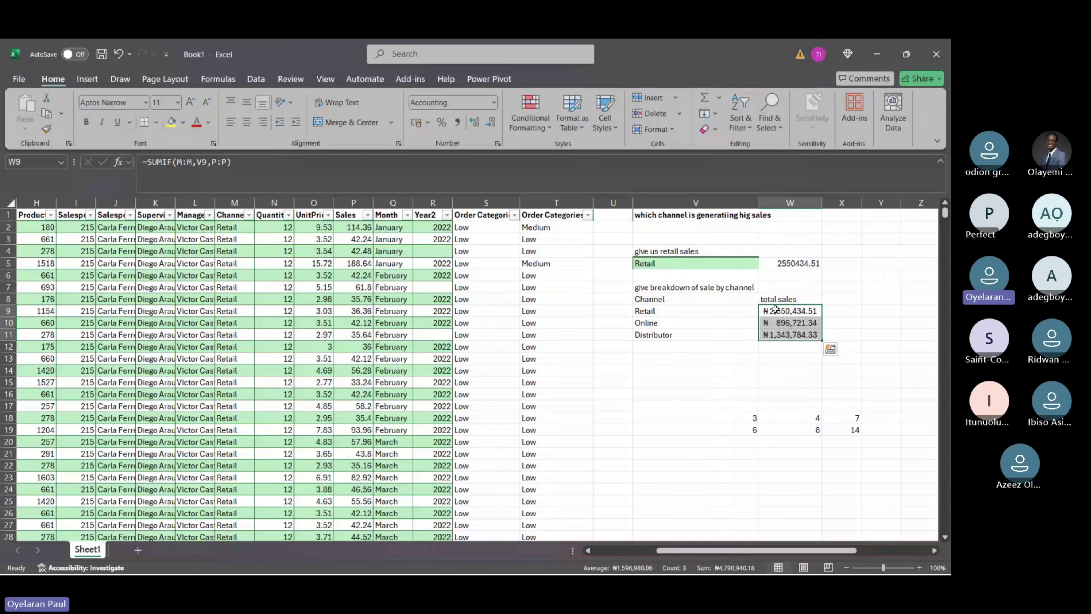
Head the column beside total sales in the channel breakdown with "%" in X8.
left_click(775, 312)
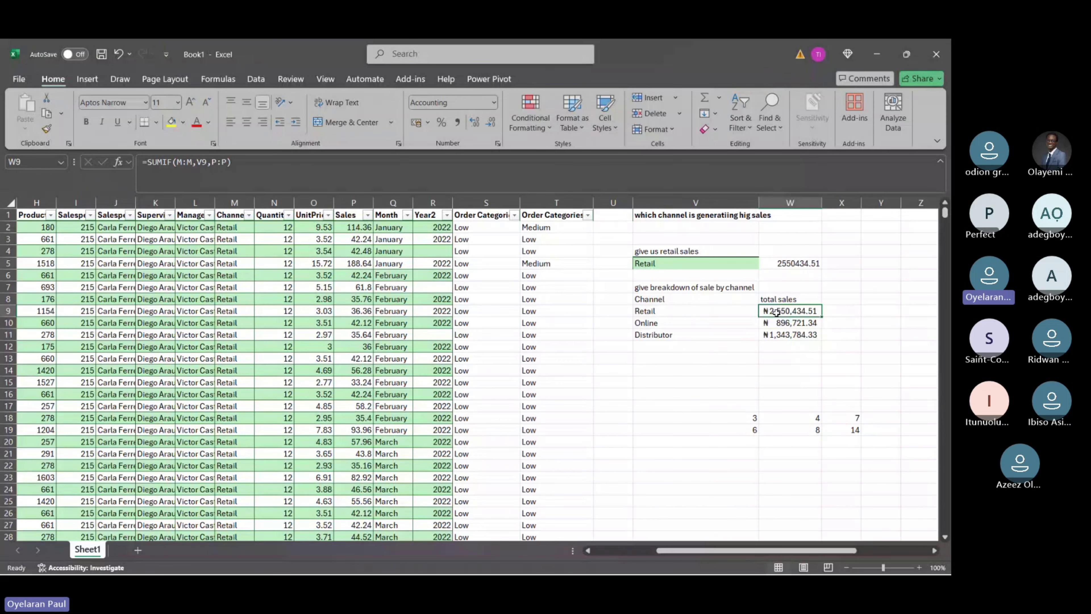
scroll(775, 313, "right", 2)
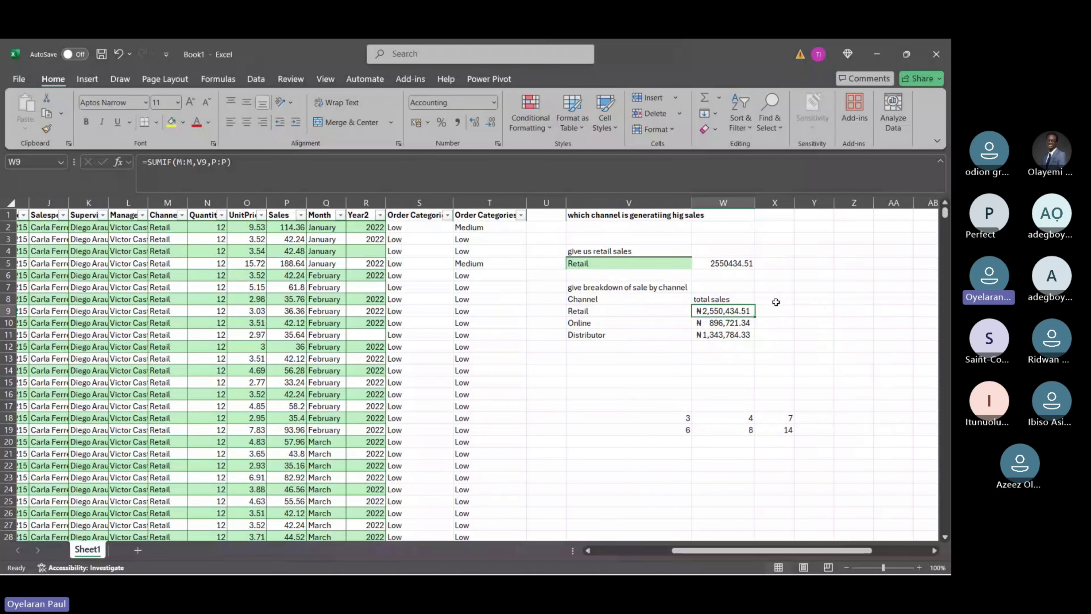
left_click(776, 302)
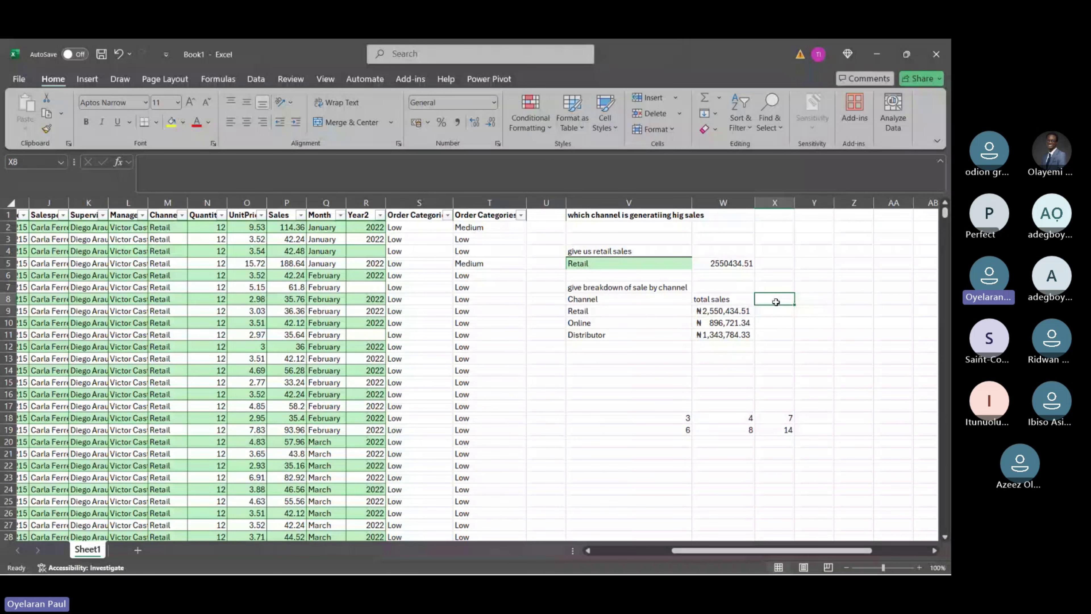
type("%")
key("Return")
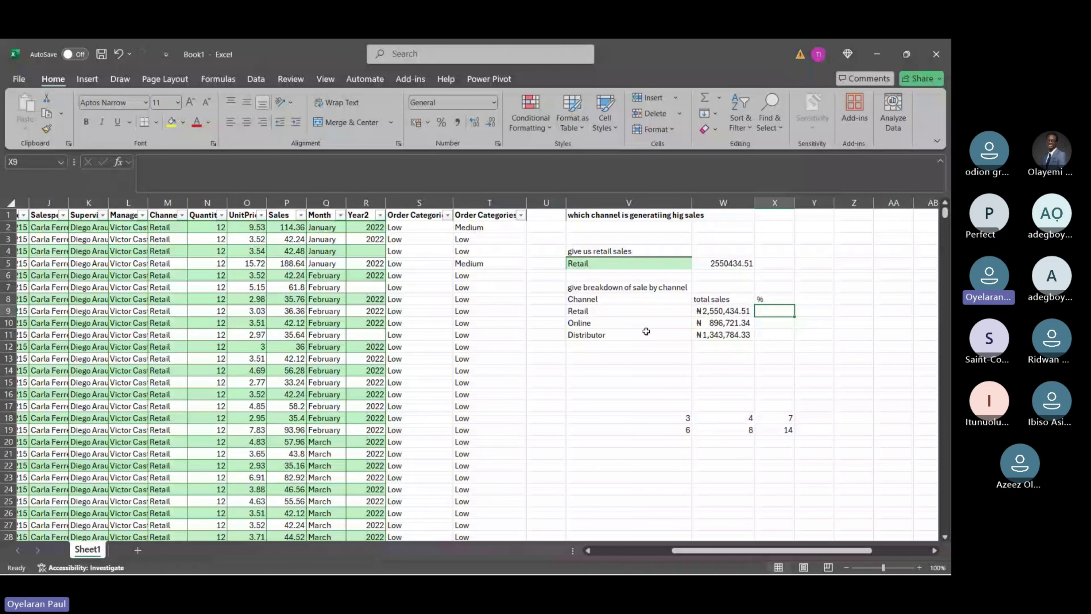
left_click(725, 311)
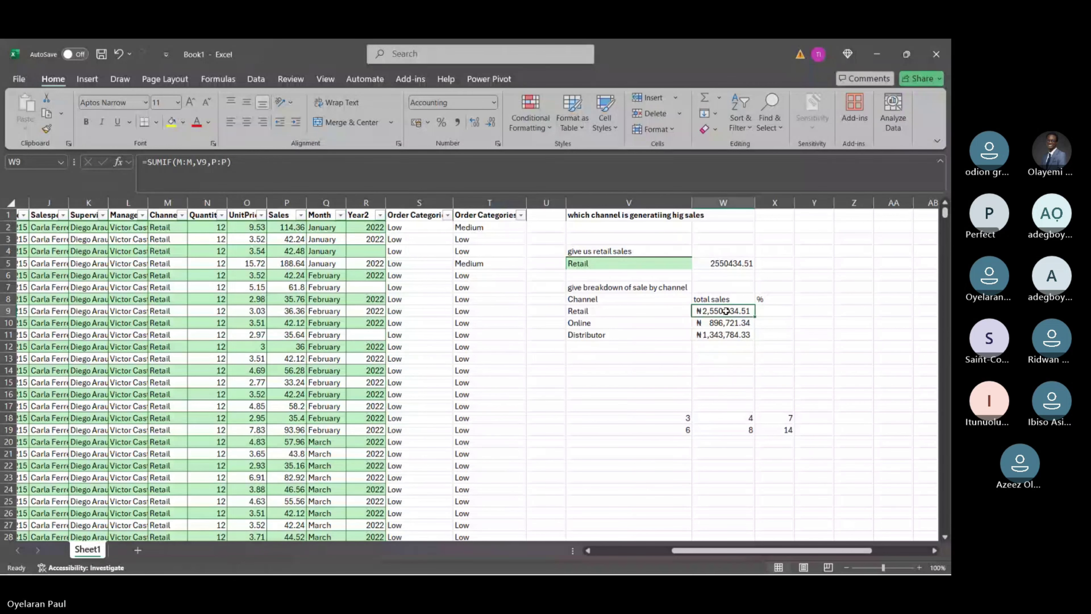
key("Down")
key("super")
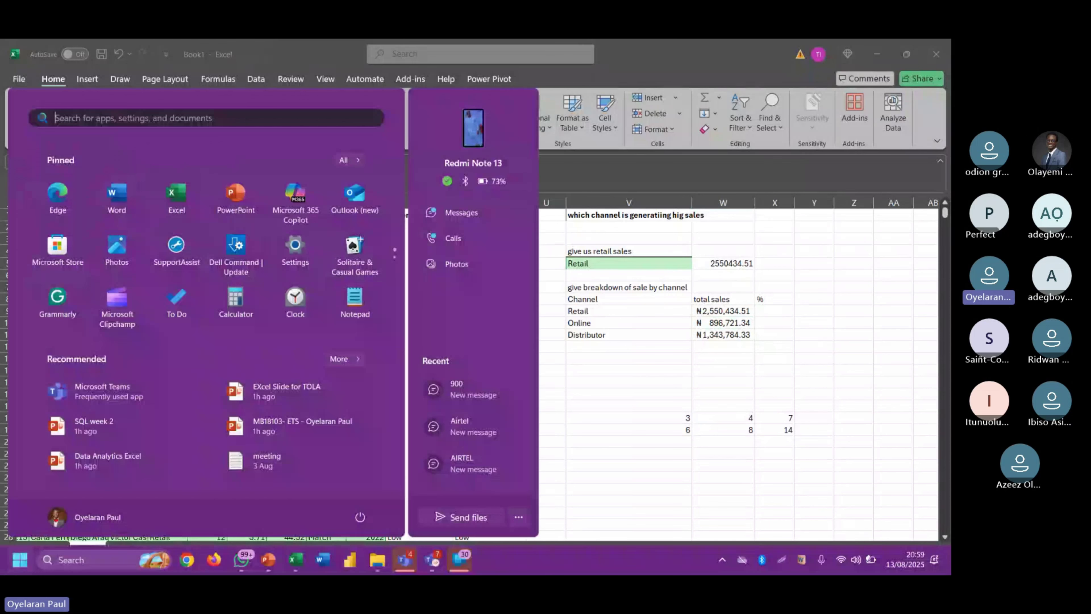
key("super")
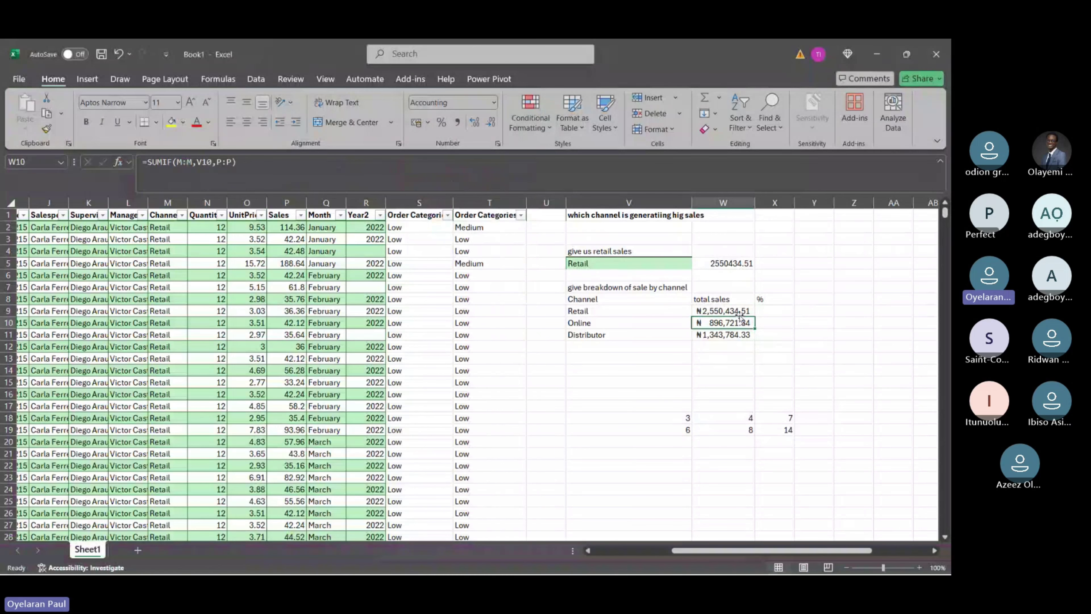
left_click(758, 299)
type("%")
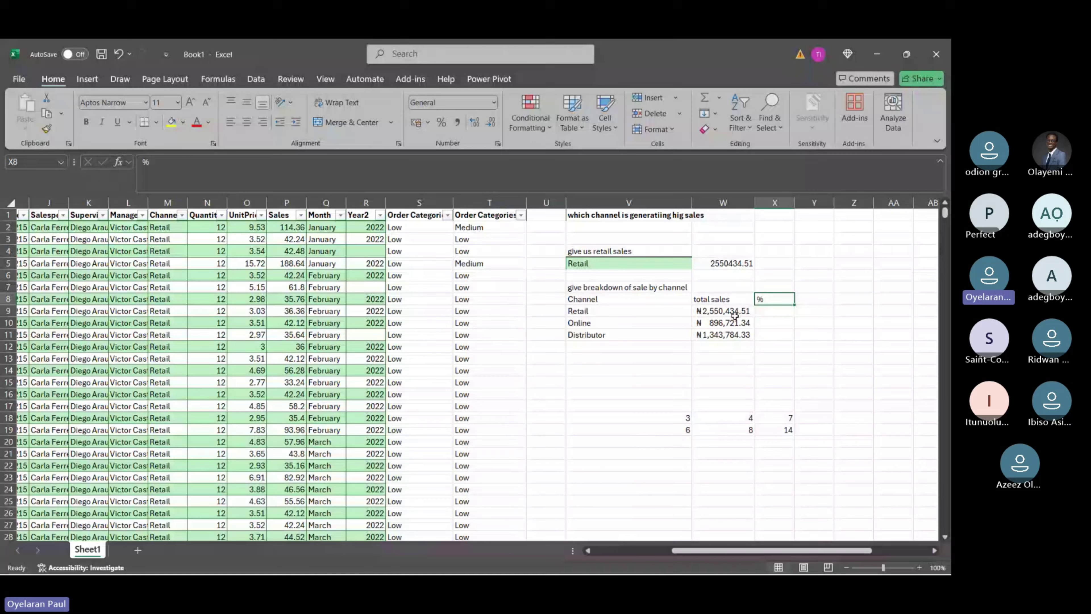
Total the channel sales W9:W11 with a SUM formula in W12.
left_click(716, 349)
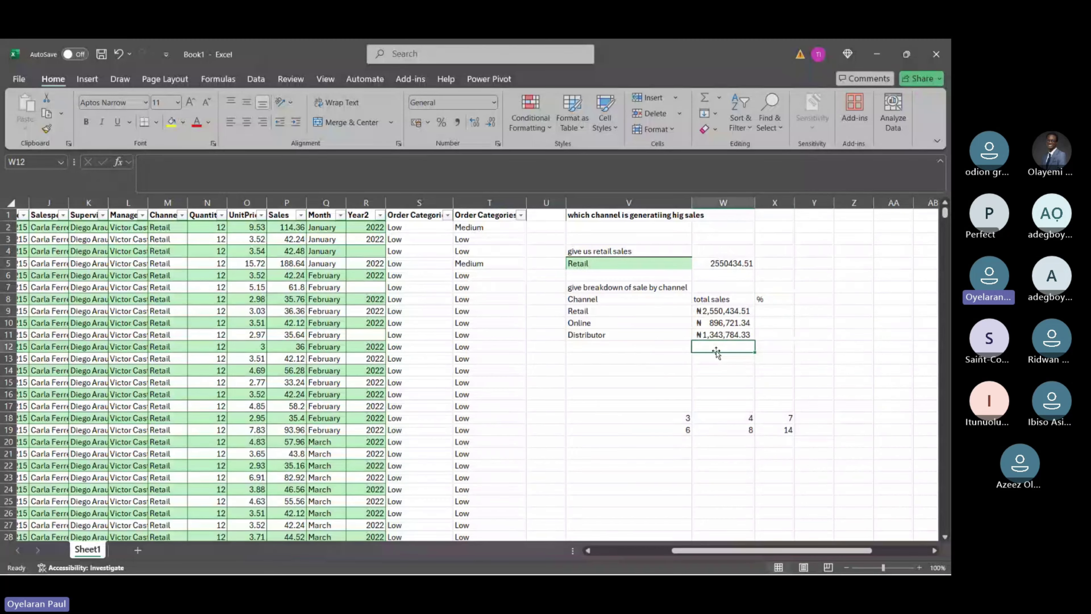
key("alt+equal")
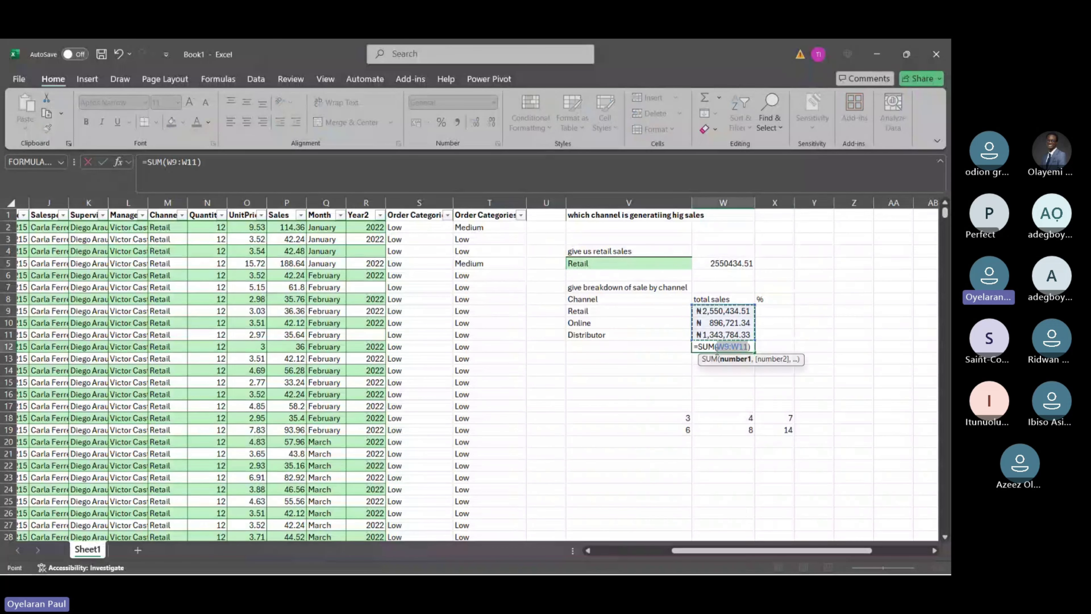
key("ctrl+Return")
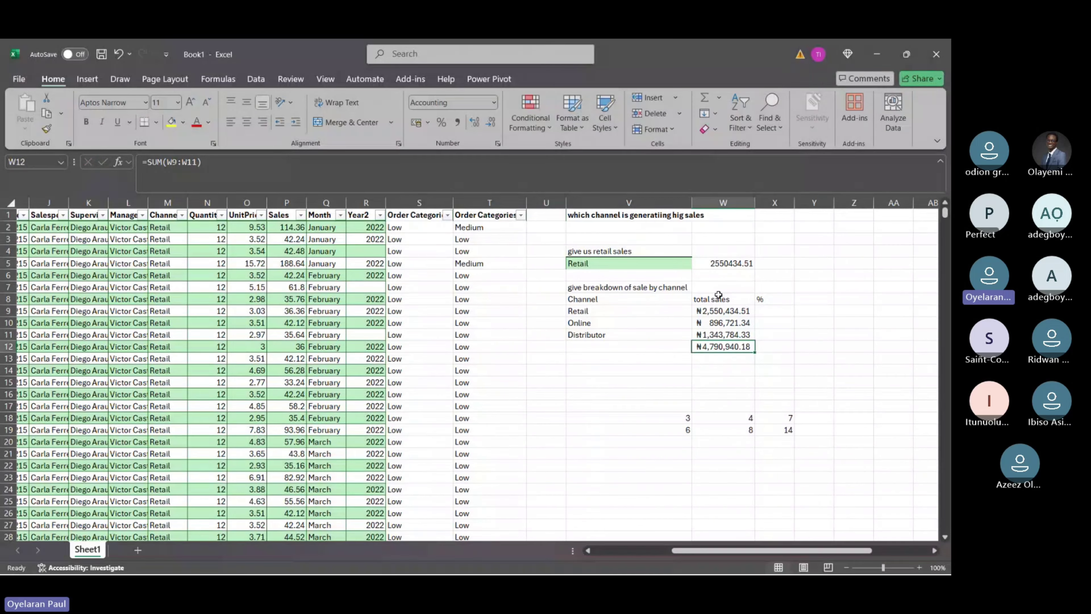
Highlight the Retail row V9:W9 of the channel breakdown with a yellow fill.
left_click(632, 213)
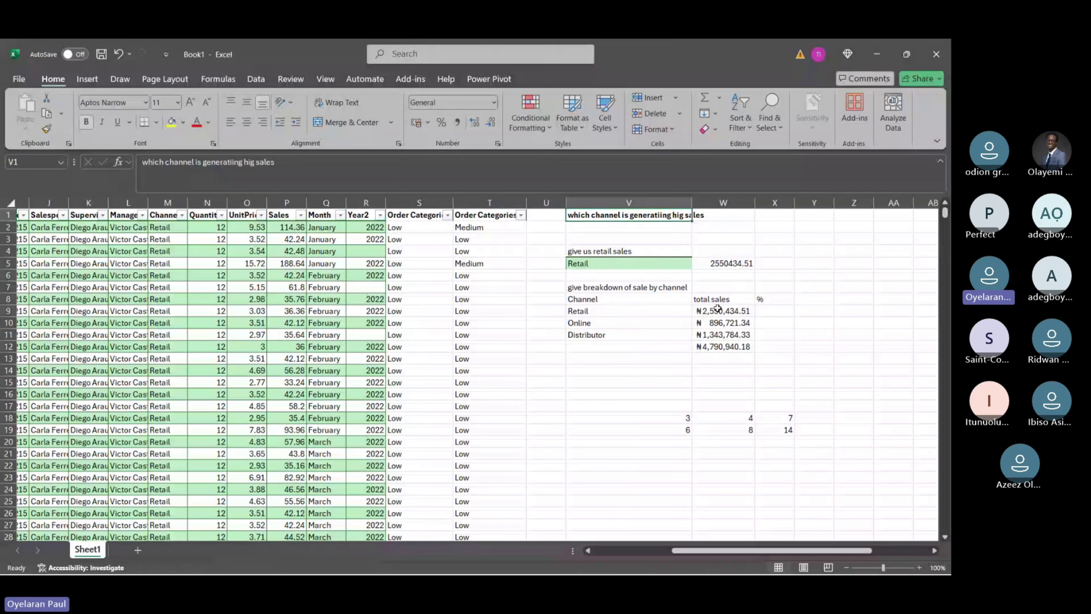
left_click_drag(717, 309, 592, 307)
left_click(172, 122)
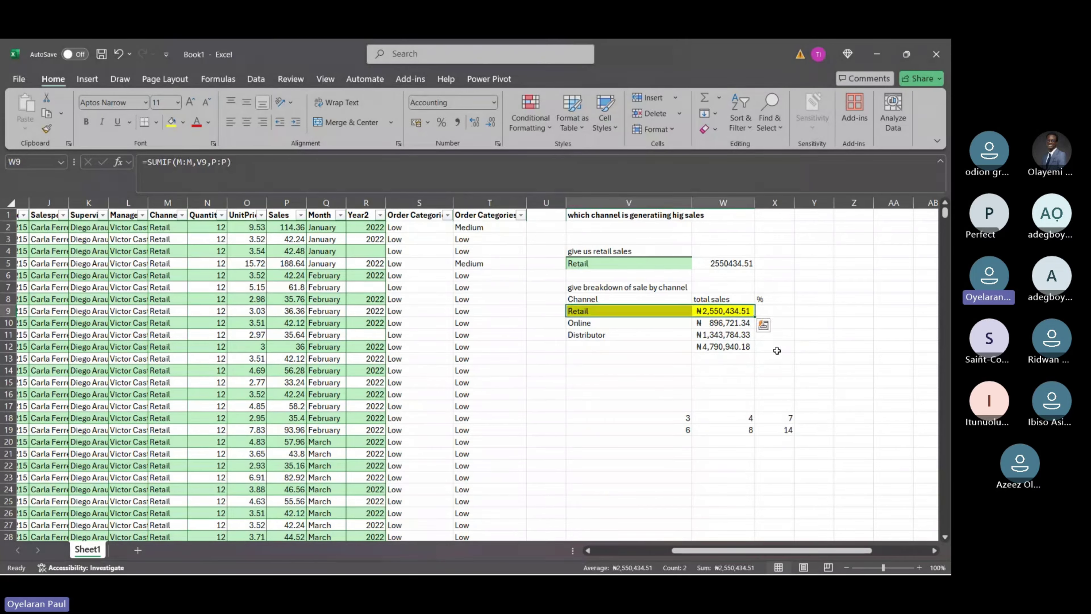
Calculate Retail's share of total sales in X9 with the formula =W9/W12.
left_click(766, 312)
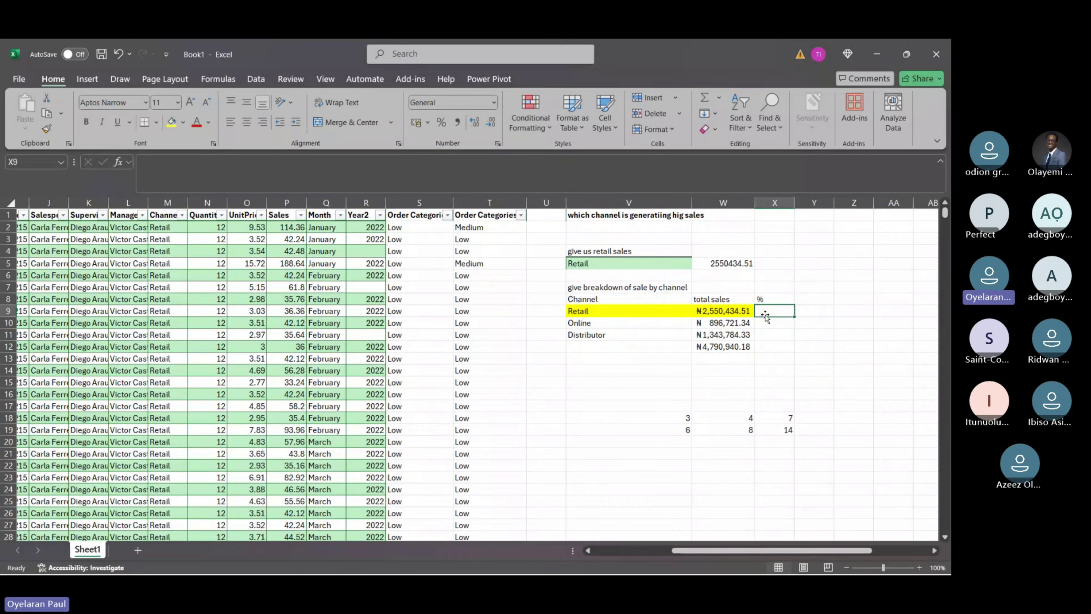
type("=")
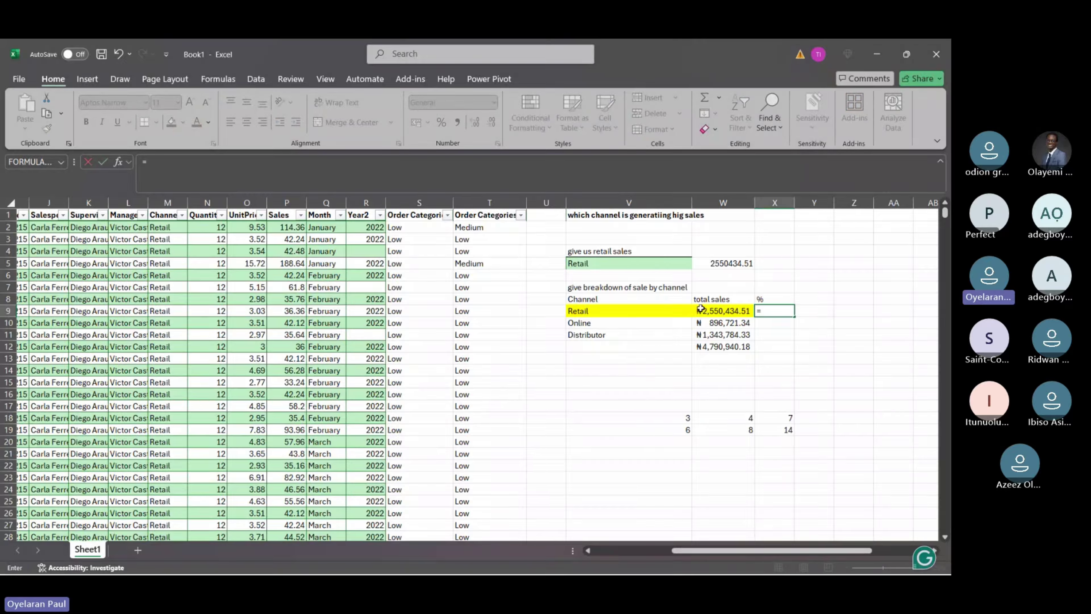
left_click(701, 310)
type("/")
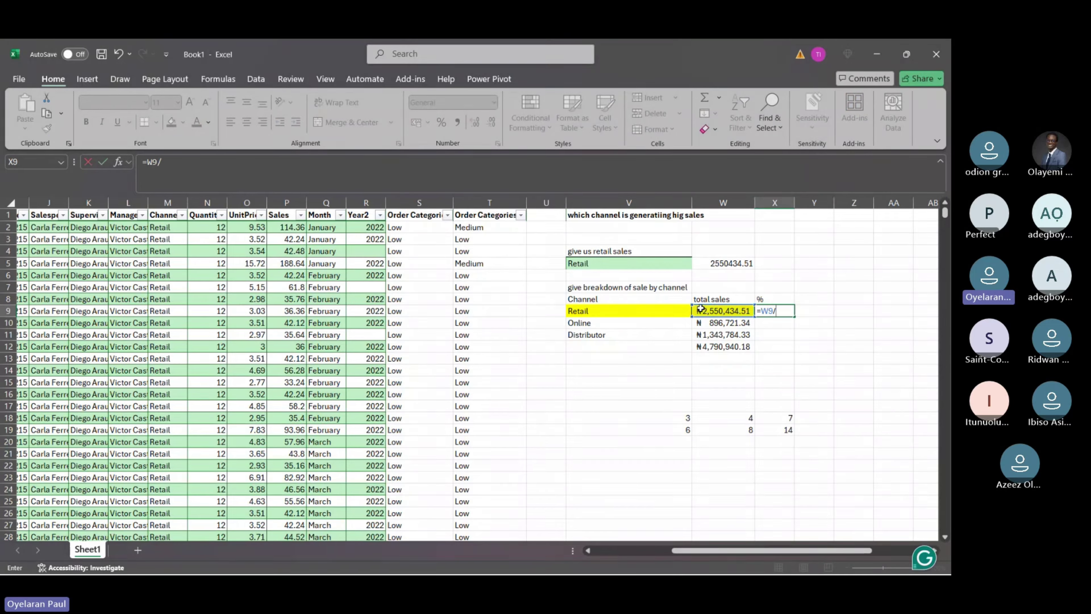
left_click(721, 354)
left_click(721, 348)
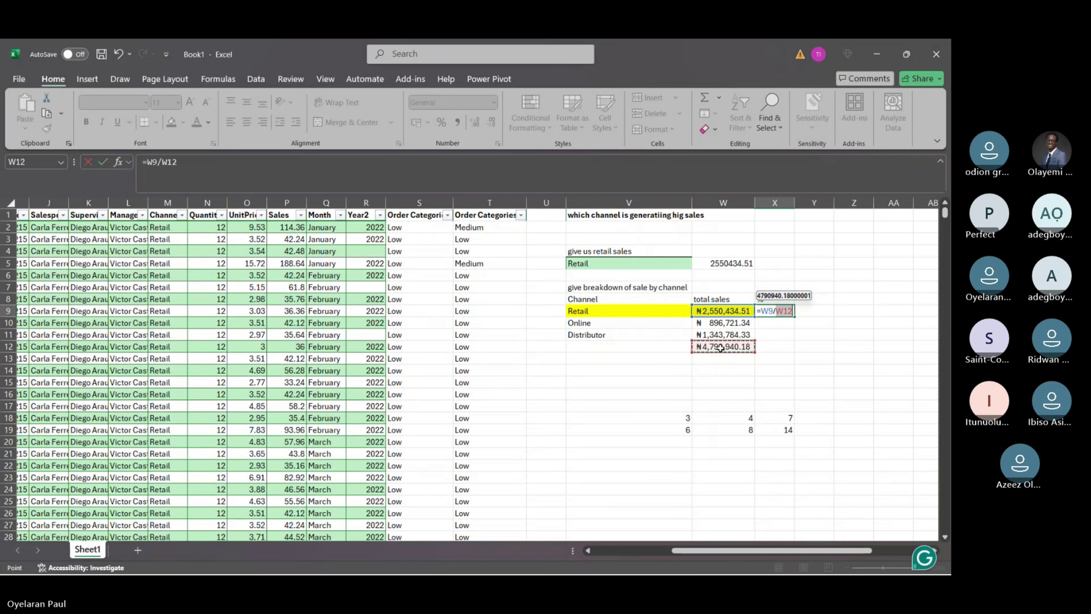
key("Return")
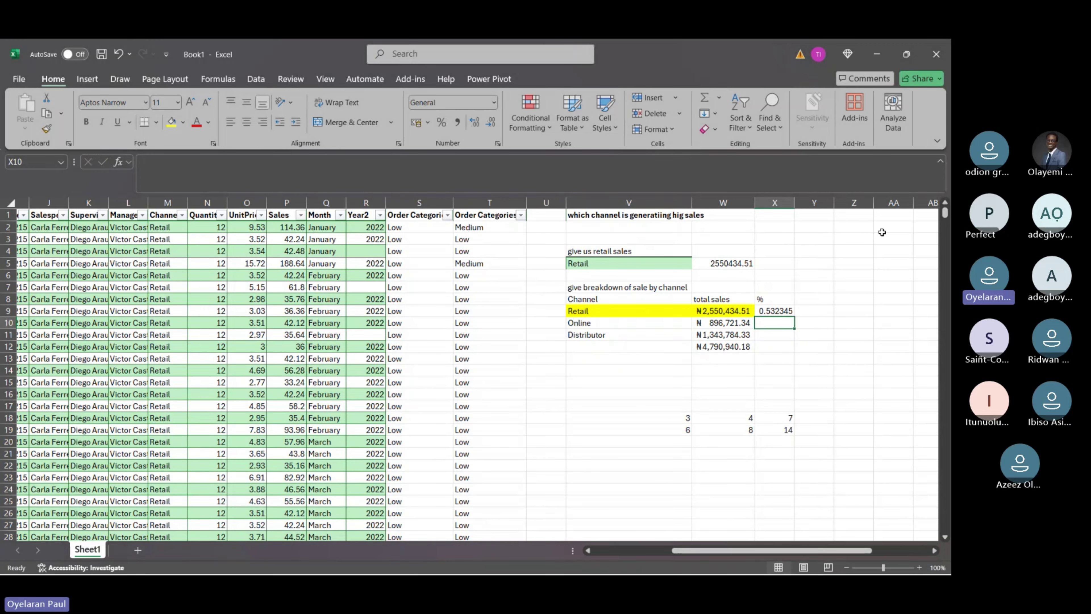
Enter a small percentage example in AC13:AD14 with "tran" at 5000 and "sub" at 2000.
scroll(755, 310, "right", 4)
left_click(638, 358)
type("tra")
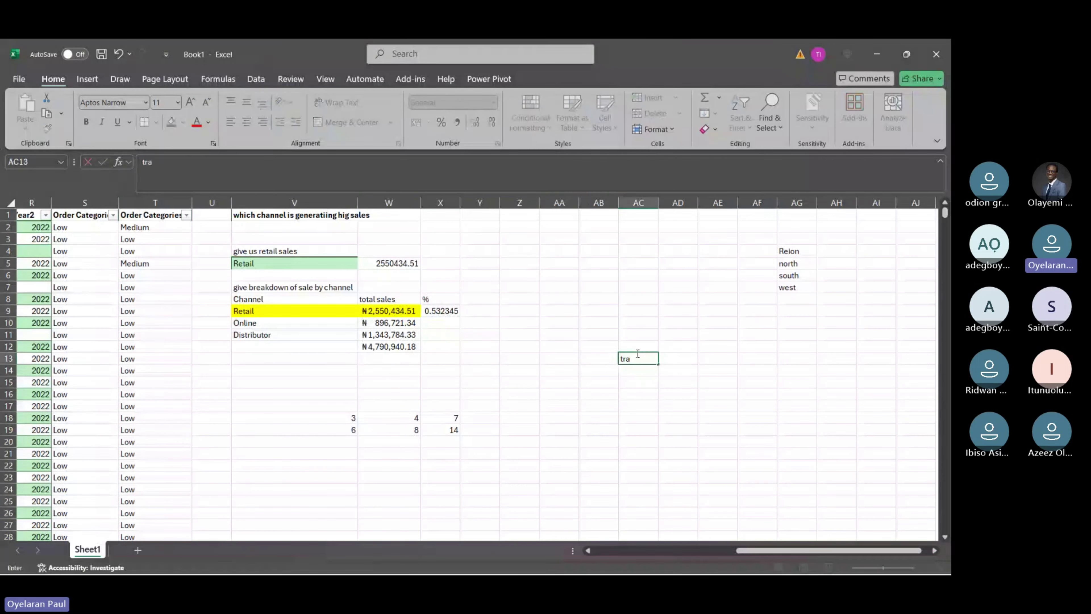
type("n")
key("Tab")
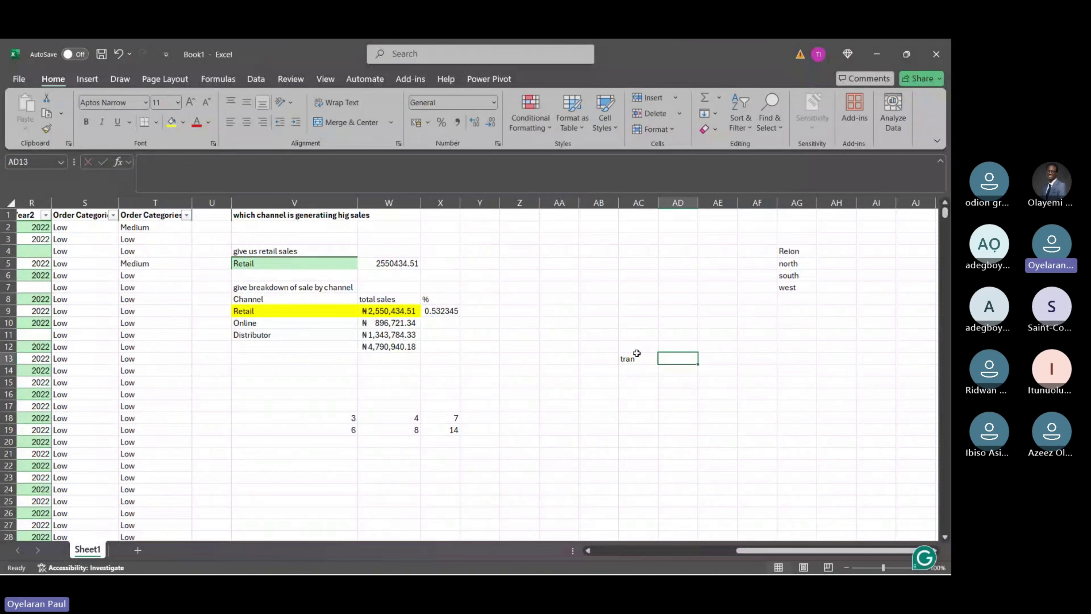
type("5000")
key("Return")
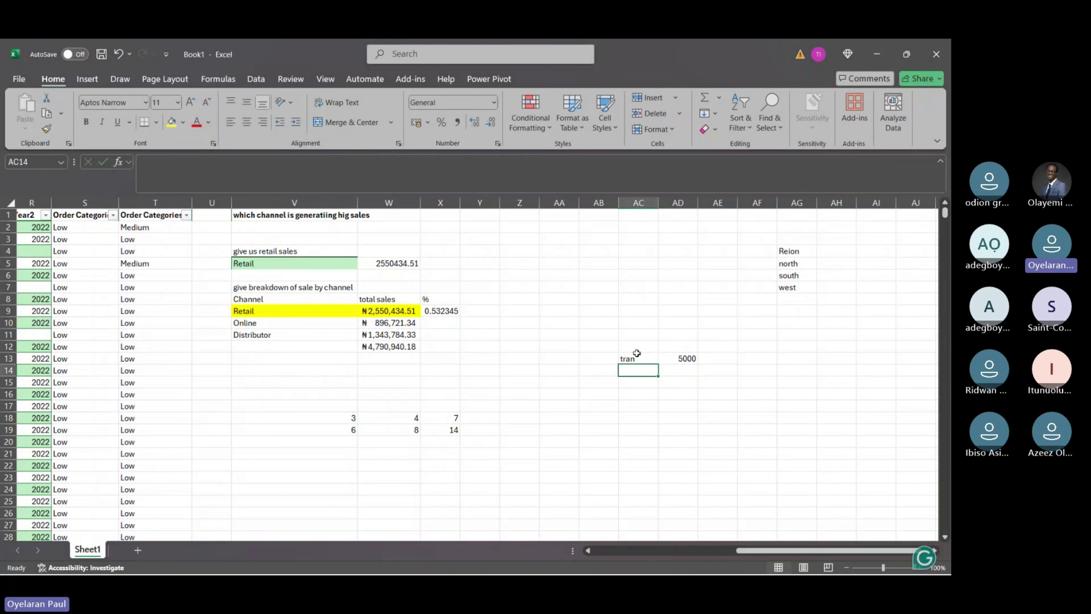
type("sub")
key("Tab")
type("200")
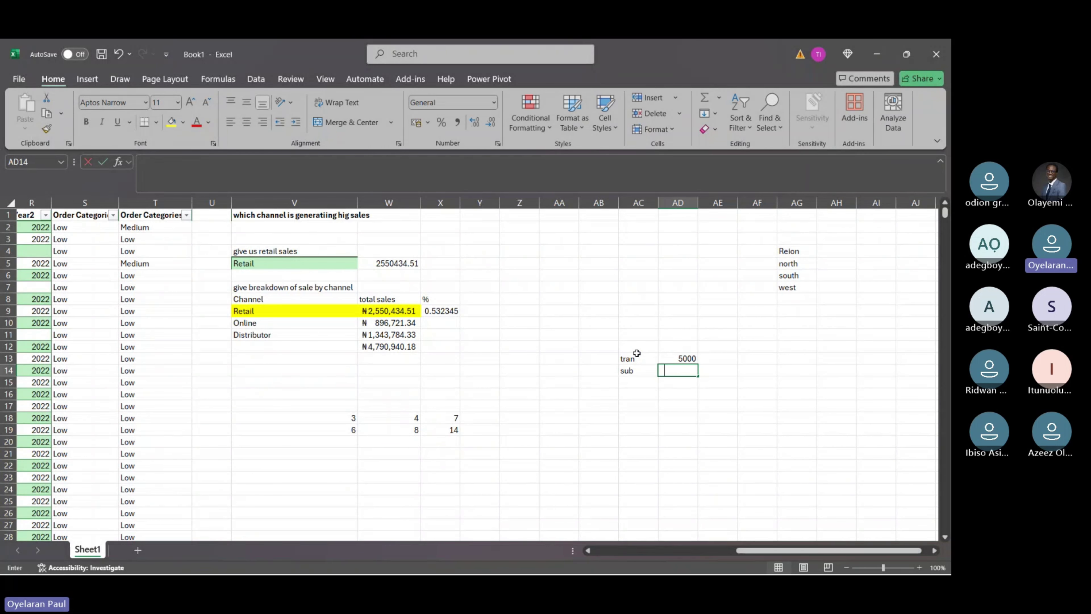
type("0")
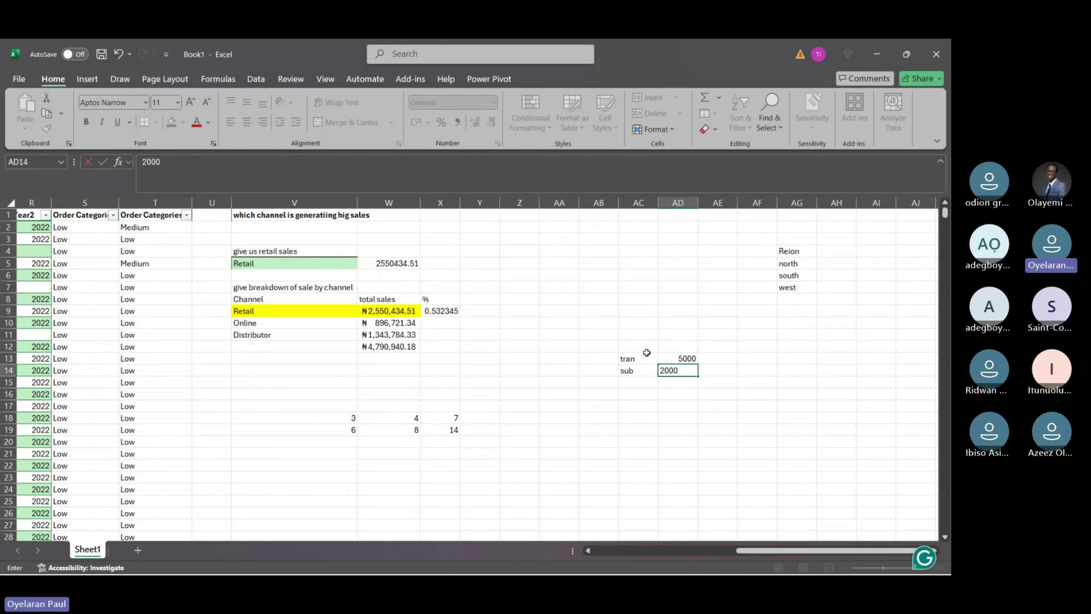
left_click(798, 335)
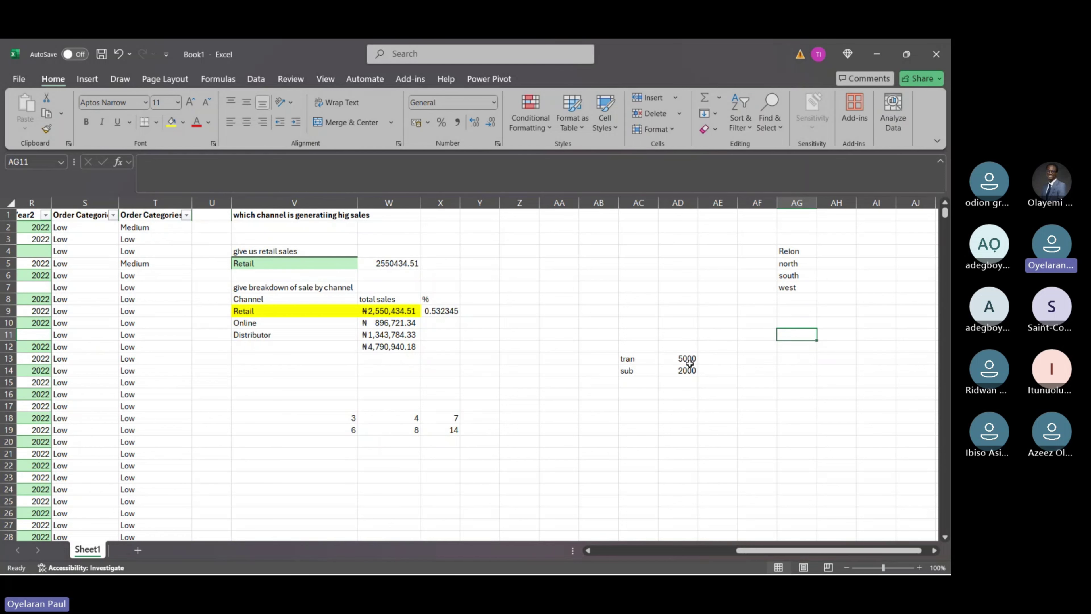
Enter 700 in AD15 beneath the two example amounts.
left_click(689, 383)
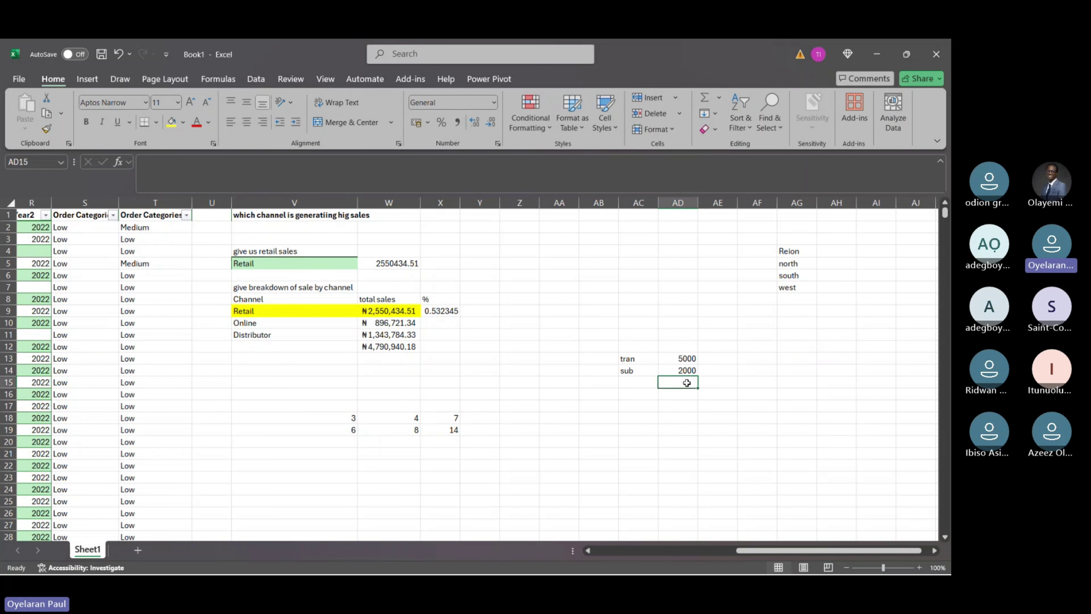
type("700")
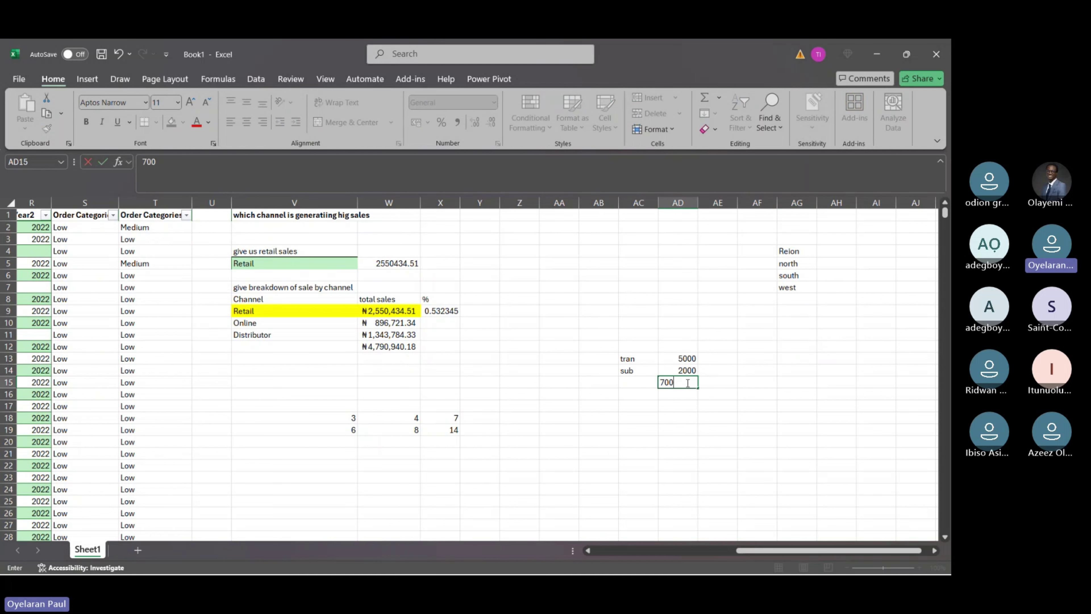
key("Return")
Calculate the "tran" share in AF13 with =5000/7000 and format the result as a percentage.
left_click(751, 357)
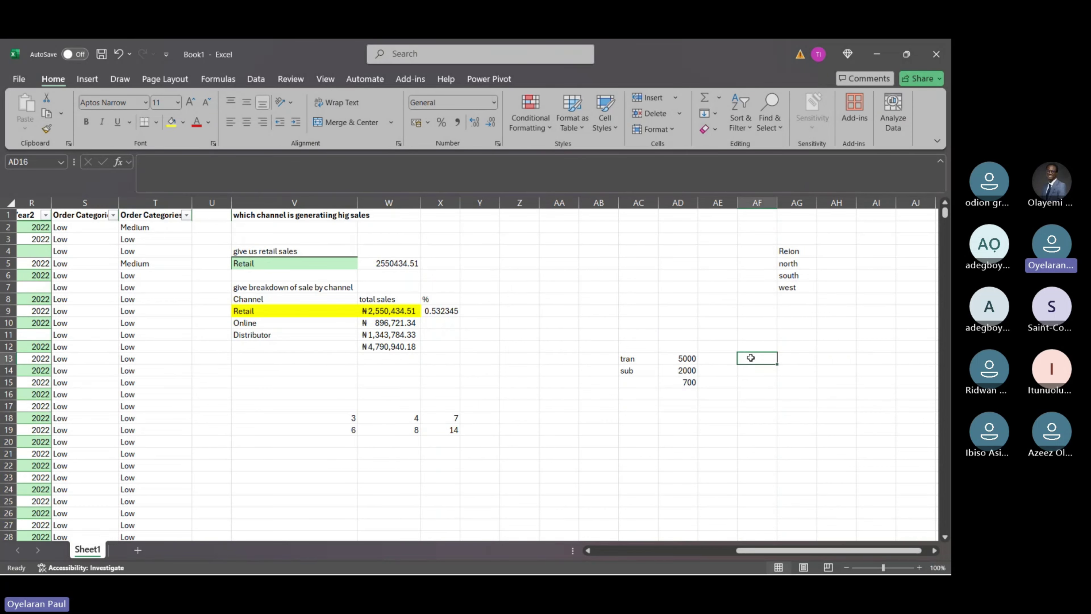
type("5")
key("BackSpace")
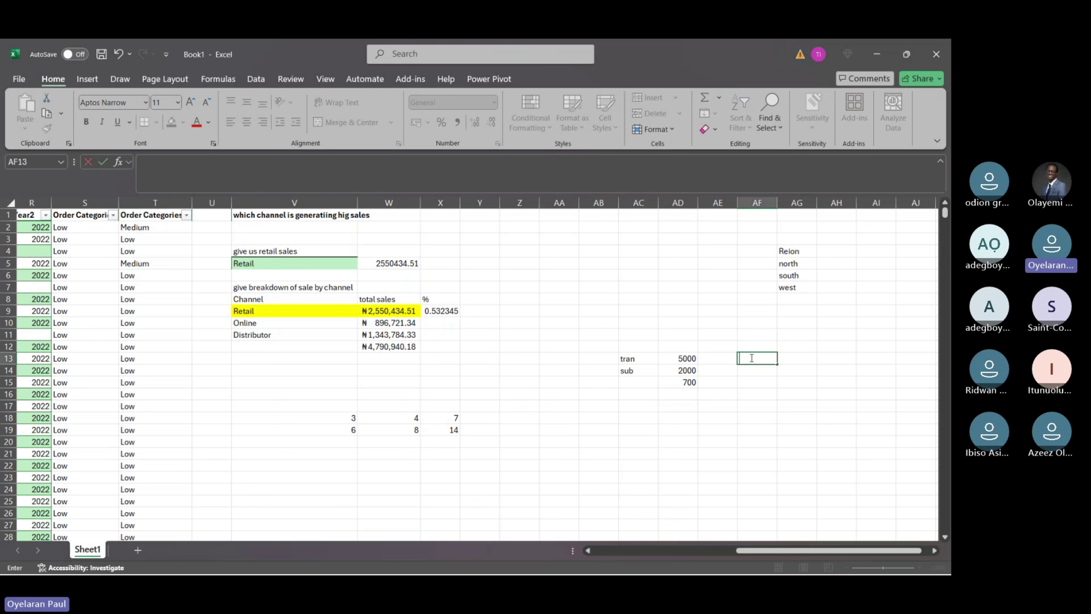
type("=5")
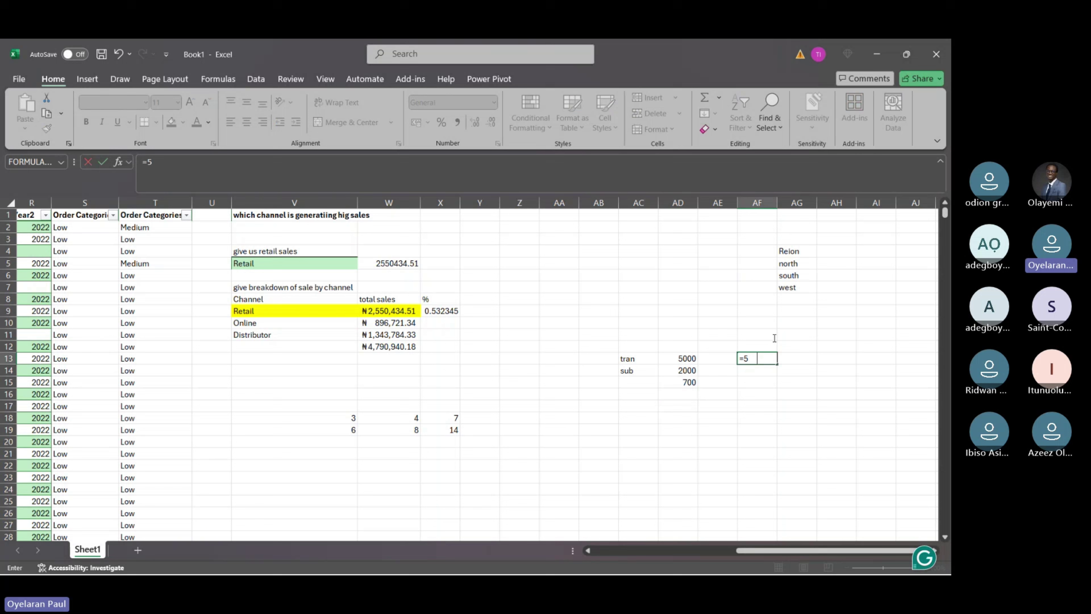
type("000")
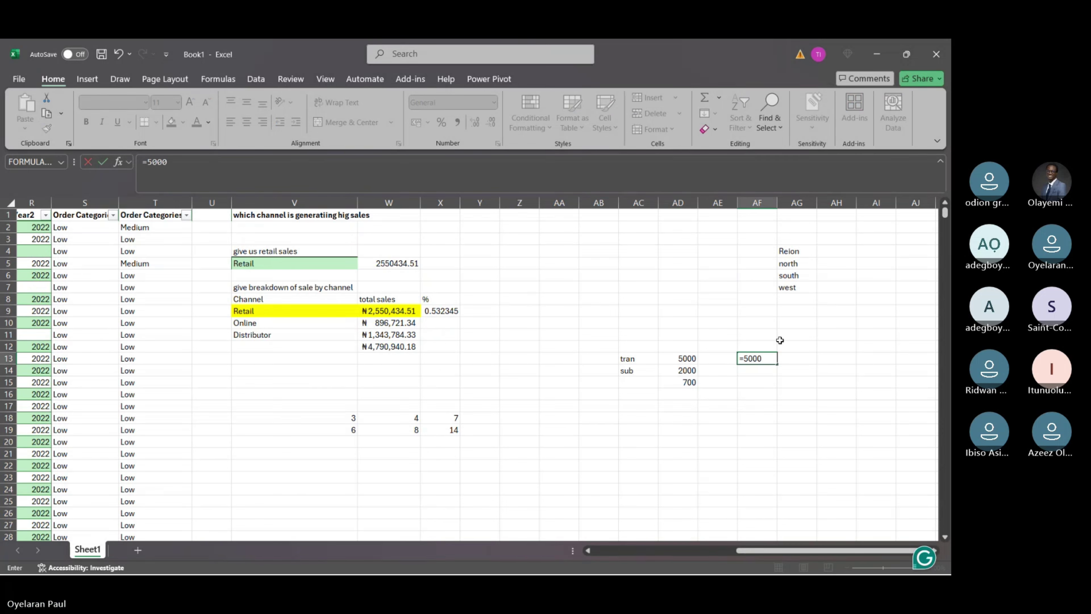
type("/7000")
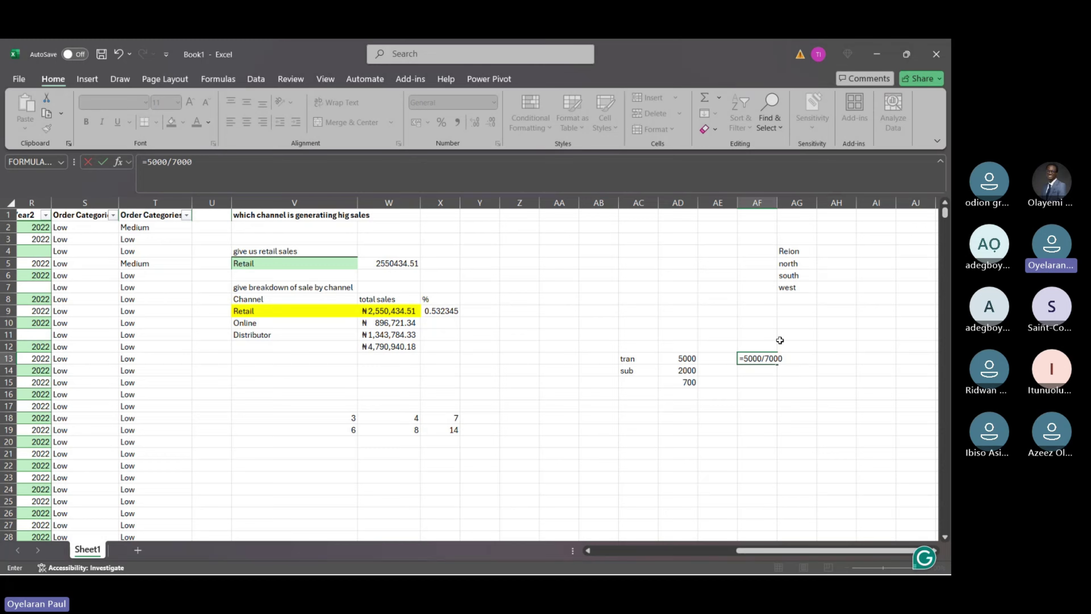
key("Return")
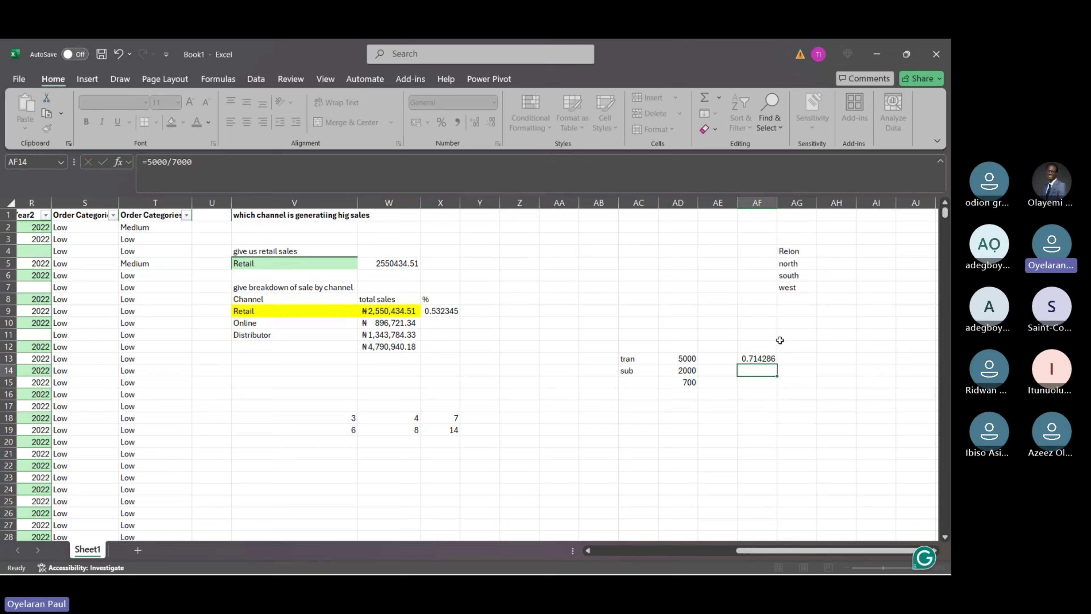
key("Up")
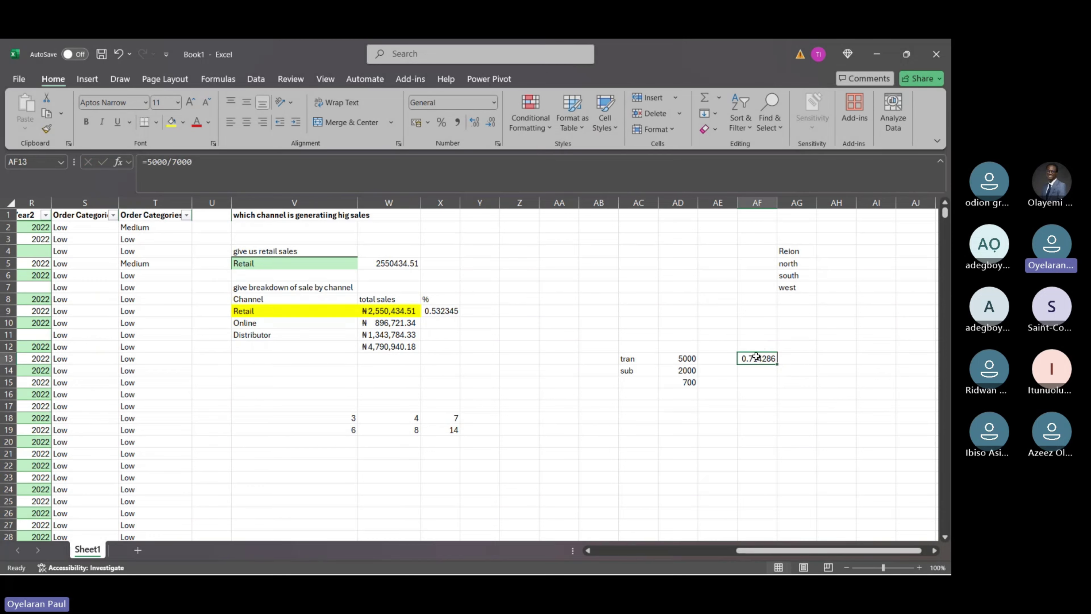
left_click(439, 123)
left_click_drag(693, 359, 692, 382)
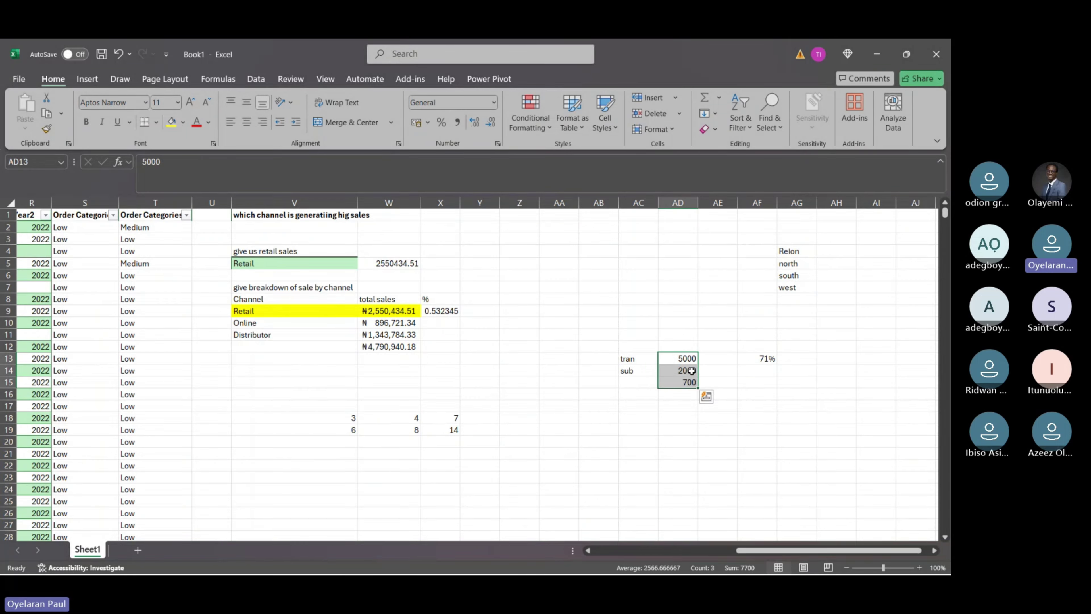
left_click(687, 359)
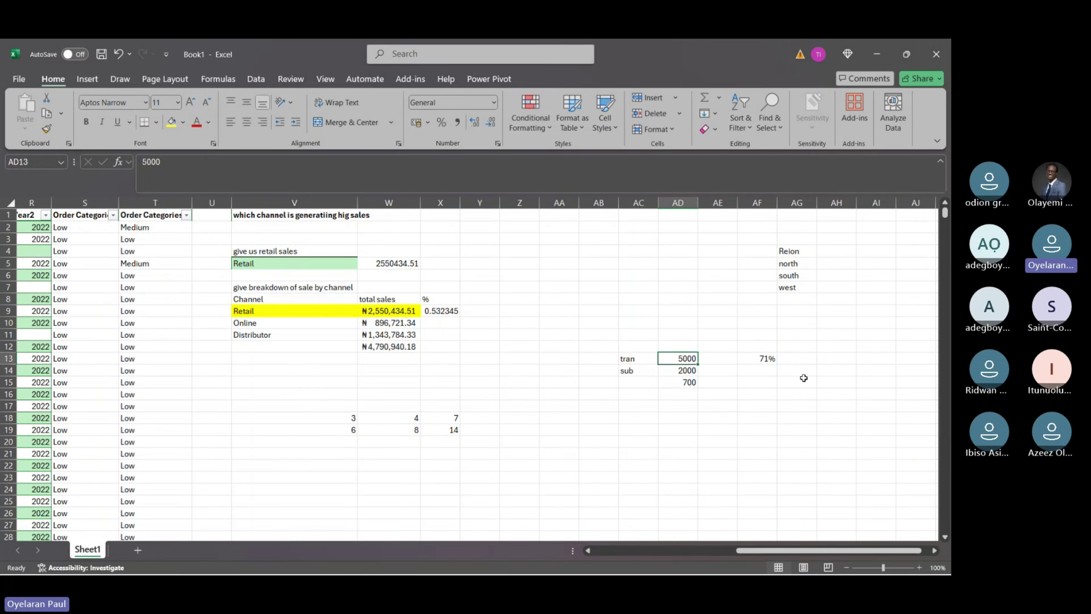
Fill Retail's share formula from X9 down through X12 and check the copied formula in X10.
left_click(767, 358)
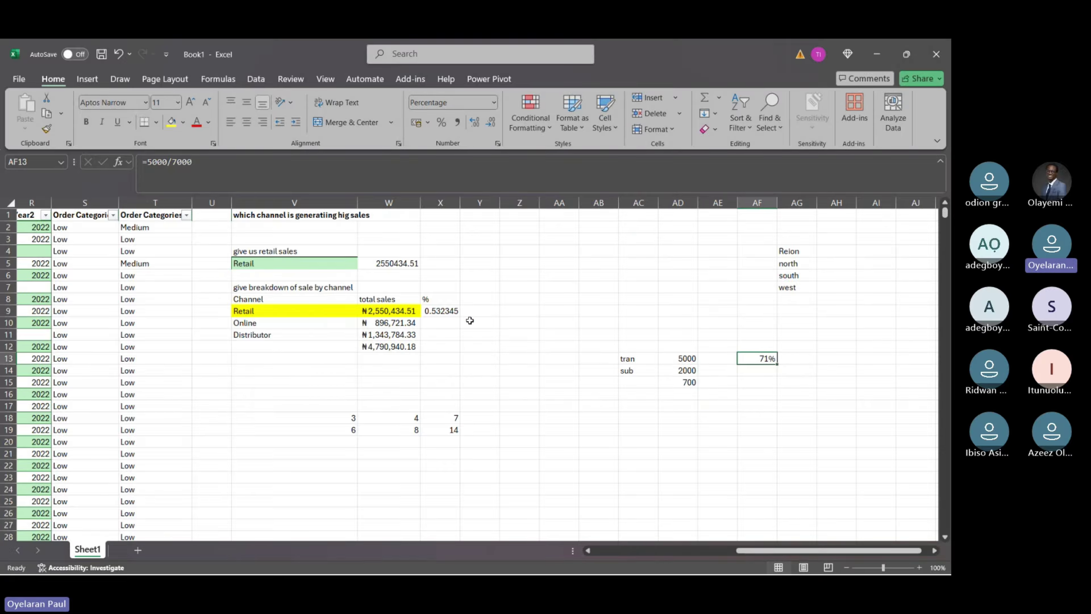
left_click(438, 311)
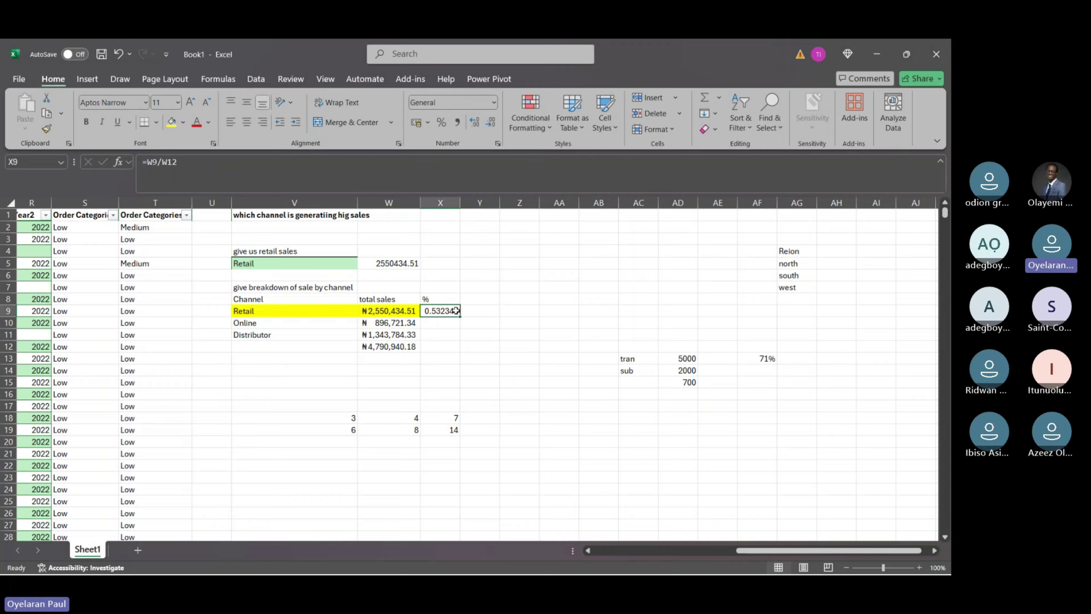
left_click_drag(455, 310, 449, 356)
left_click(440, 324)
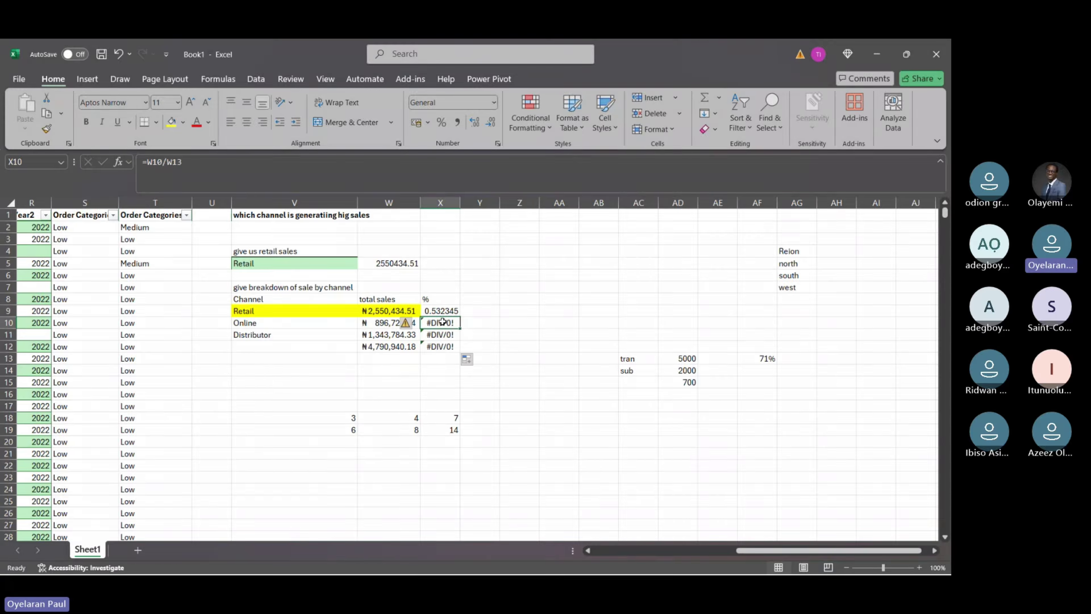
left_click(442, 313)
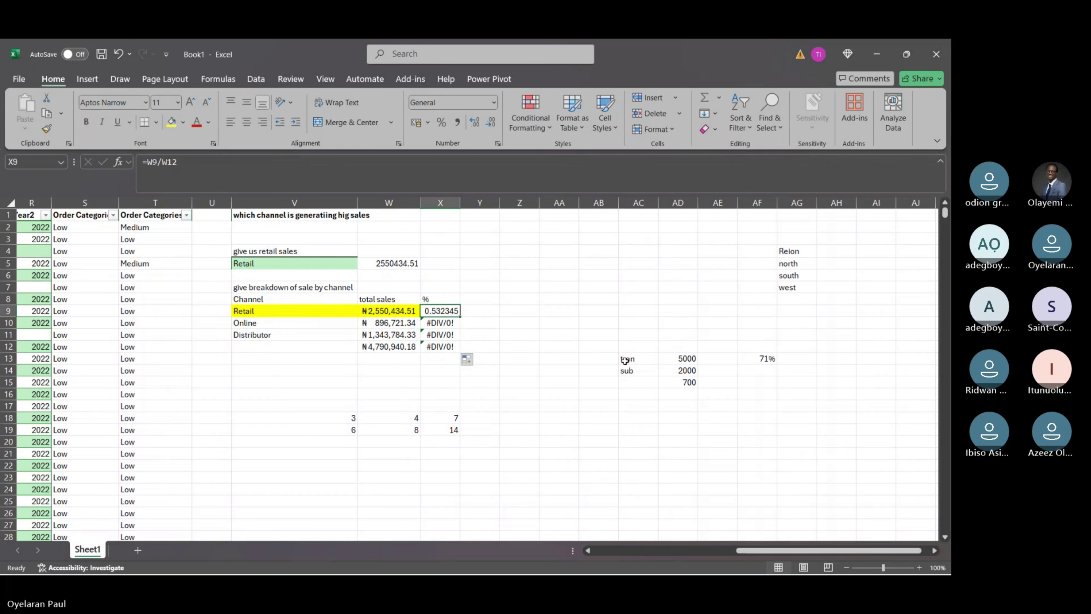
Clear the small percentage example from the range AB13:AF18.
left_click_drag(605, 357, 759, 414)
key("Delete")
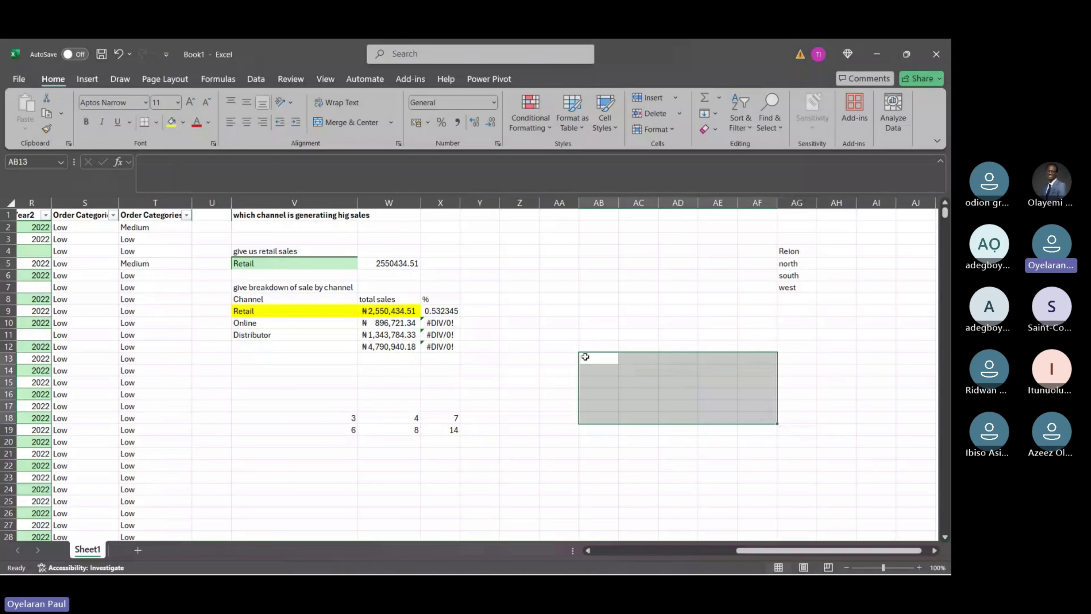
Lock the total's row in Retail's share formula in X9, making it =W9/W$12.
left_click(453, 321)
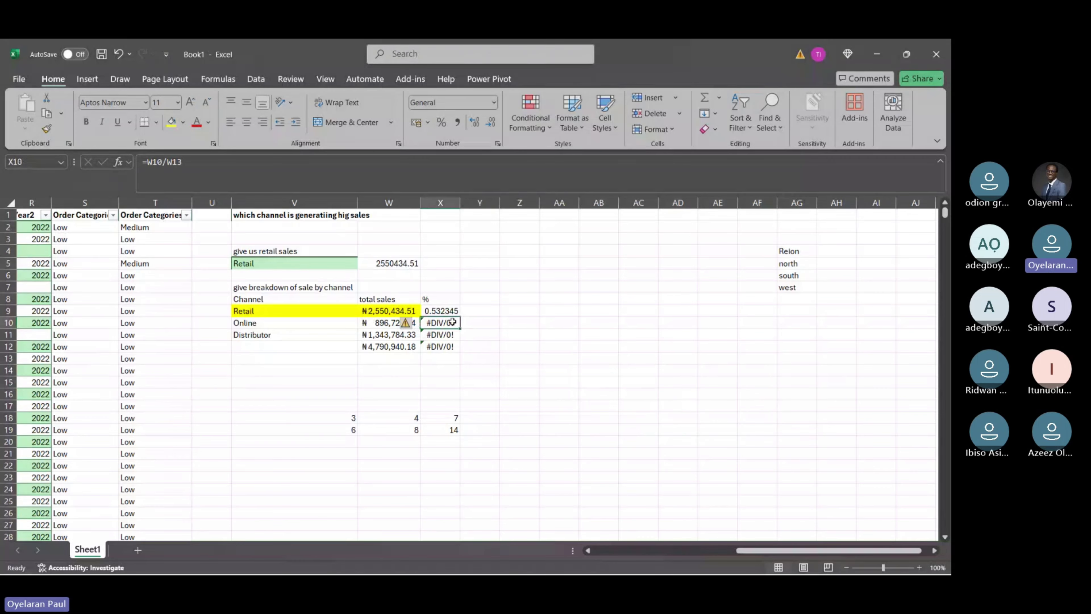
left_click(449, 312)
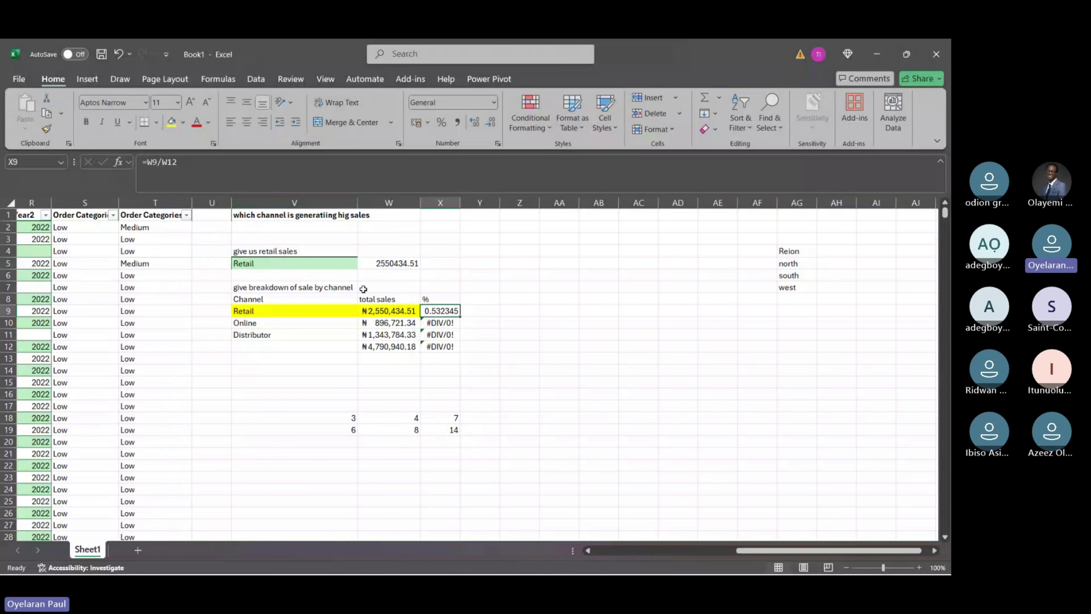
left_click(392, 346)
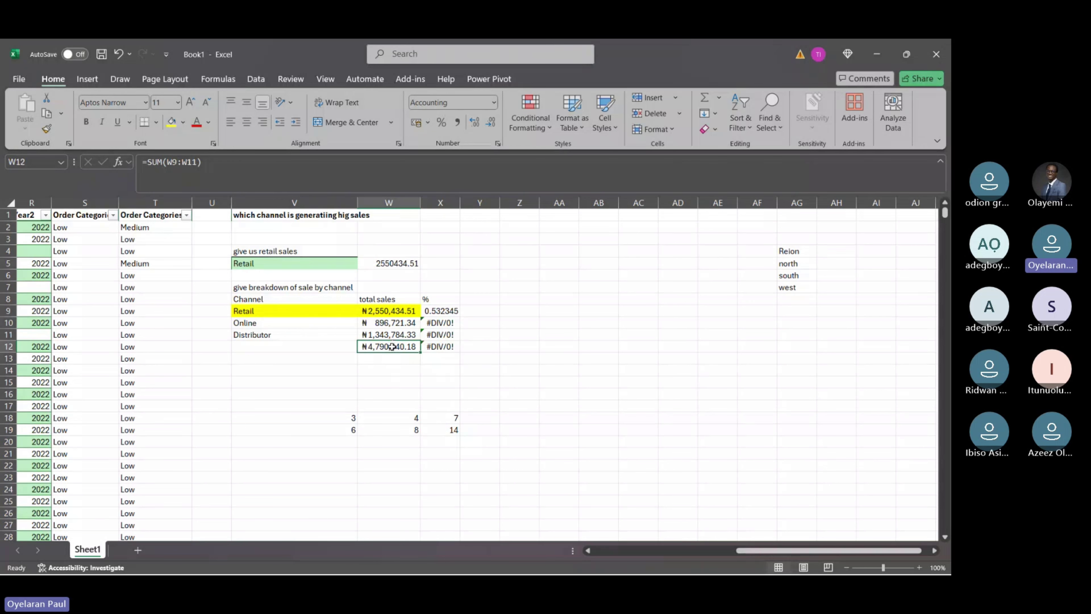
left_click(435, 310)
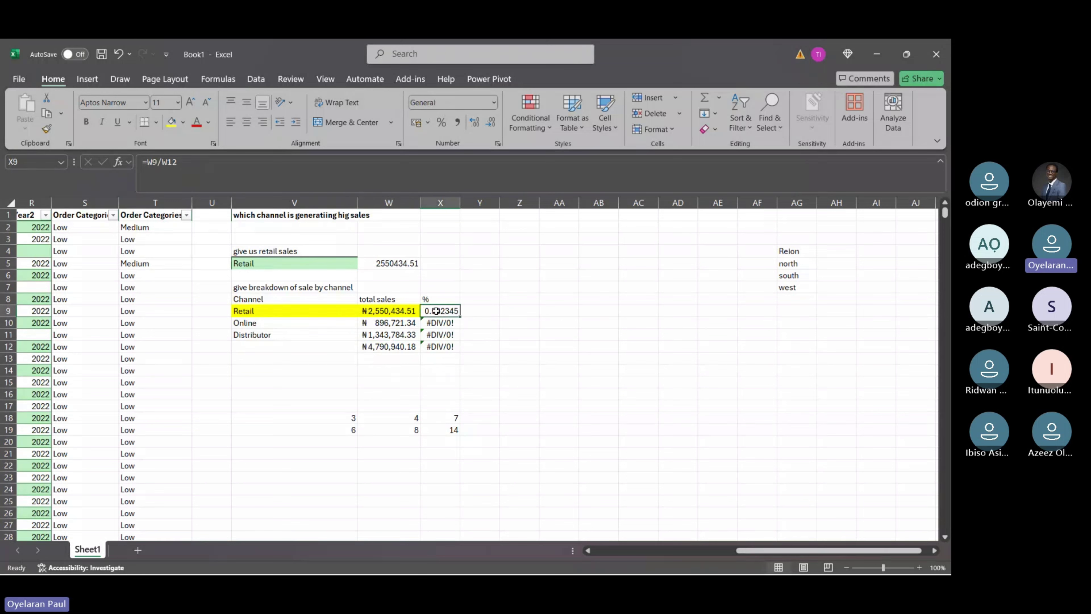
left_click(169, 161)
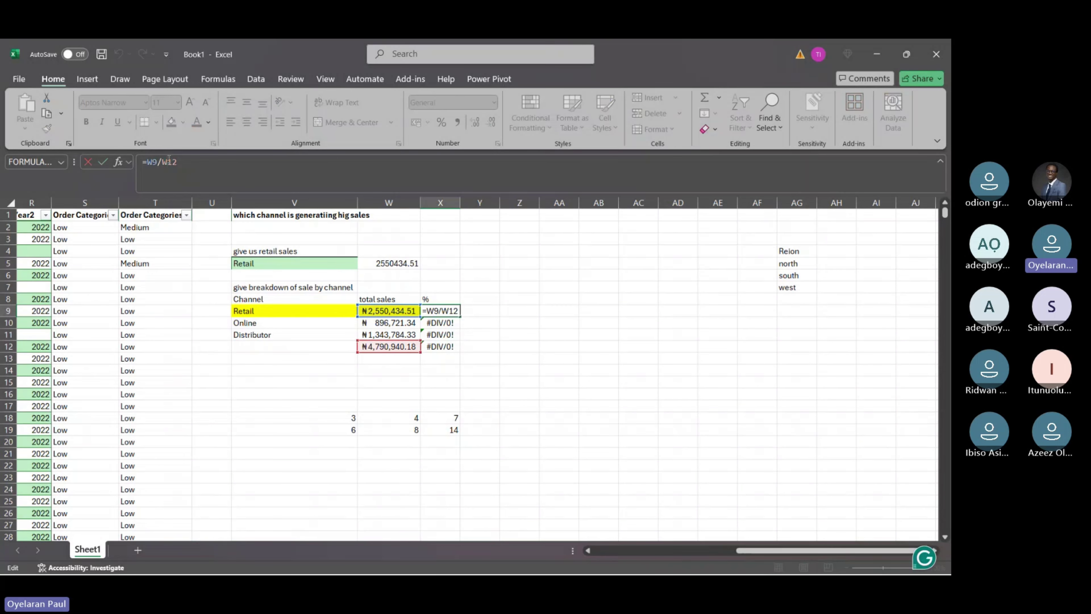
type("$")
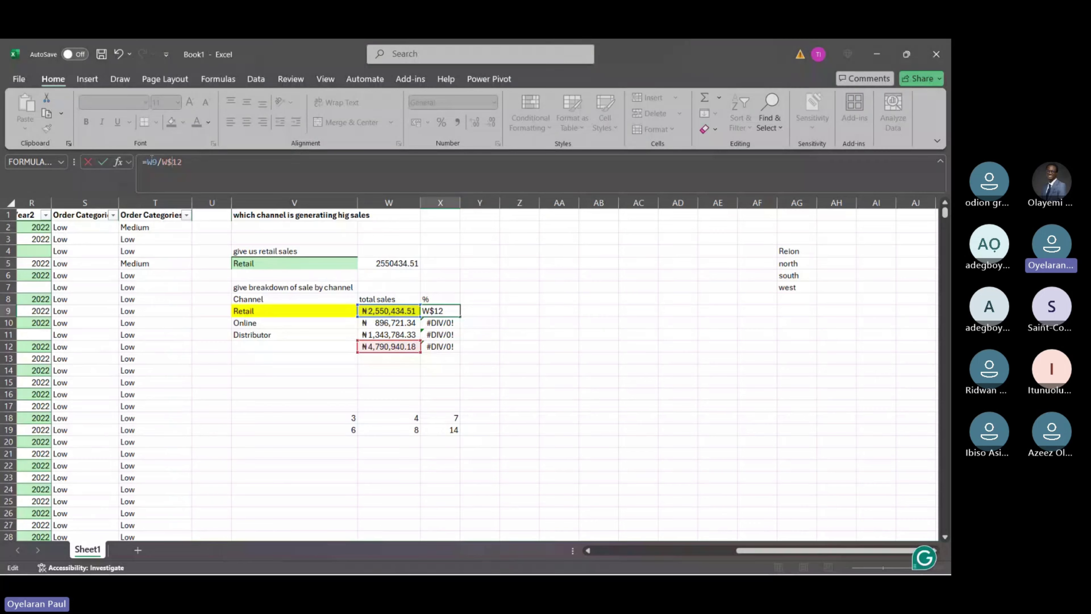
key("Return")
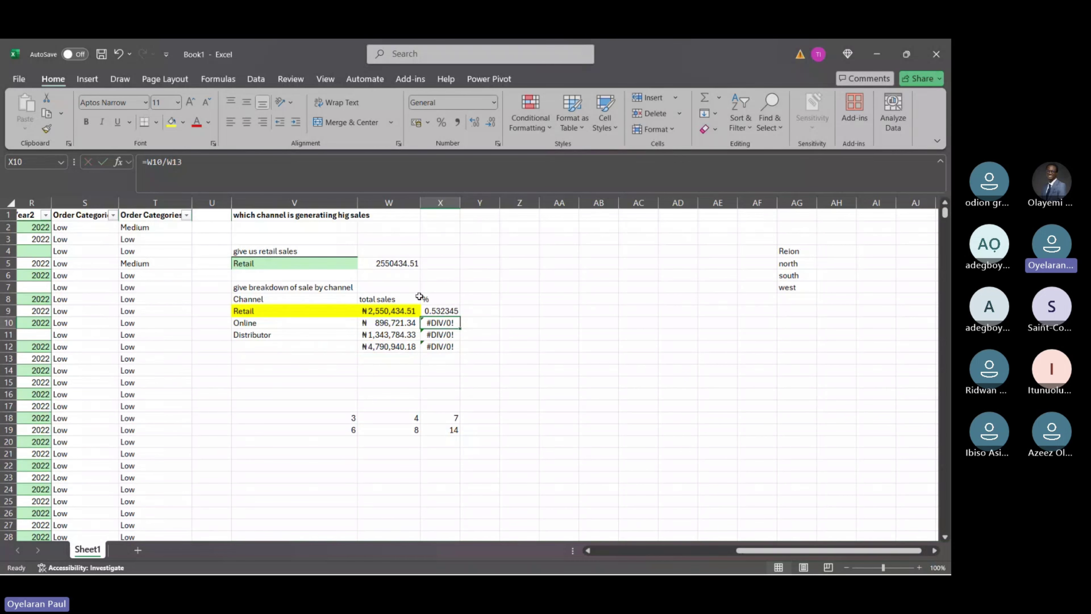
Compare the references in share formulas X9:X11 with total W12 and cells W13:W14, and check the addition example's formula in X18.
left_click(439, 311)
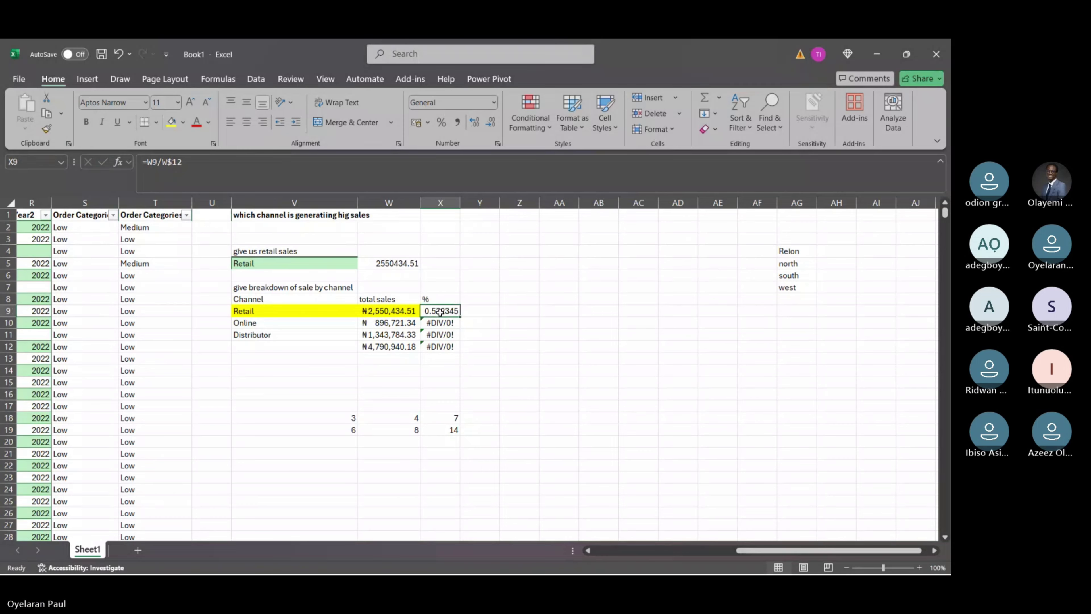
left_click(373, 347)
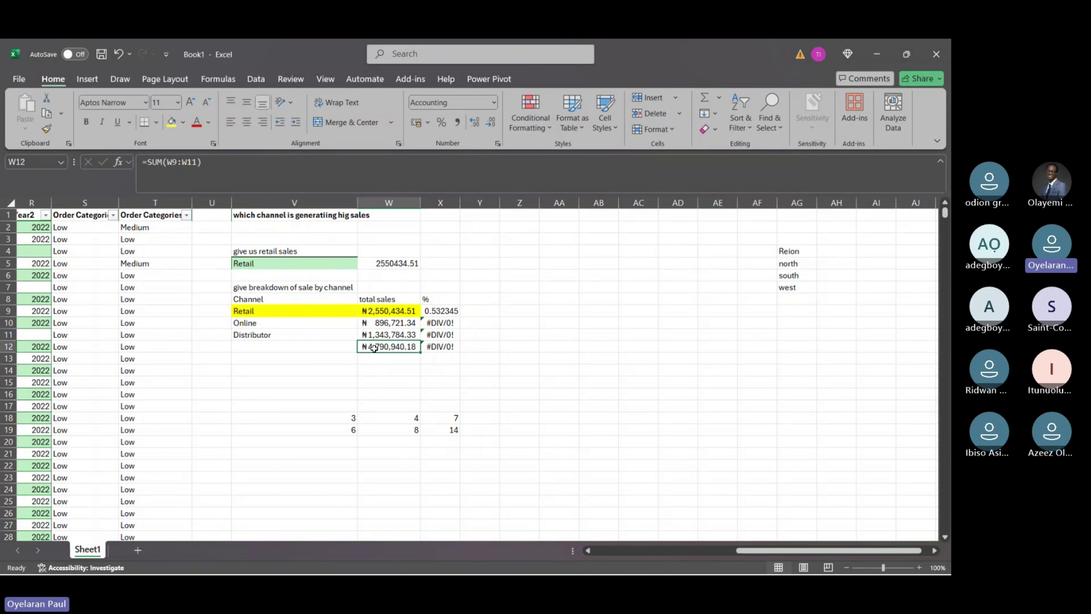
left_click(448, 323)
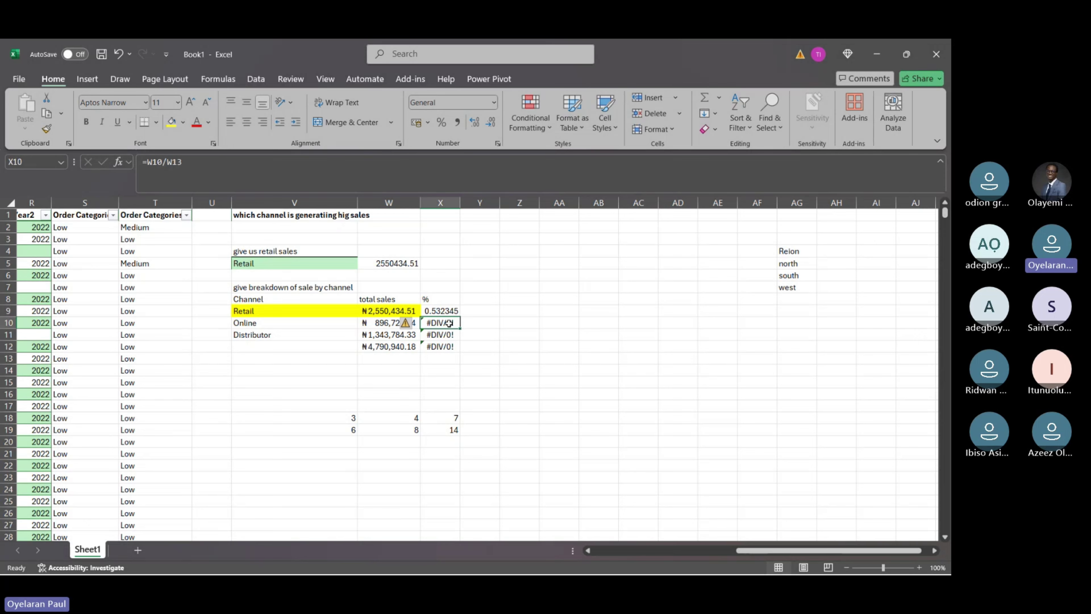
left_click(409, 354)
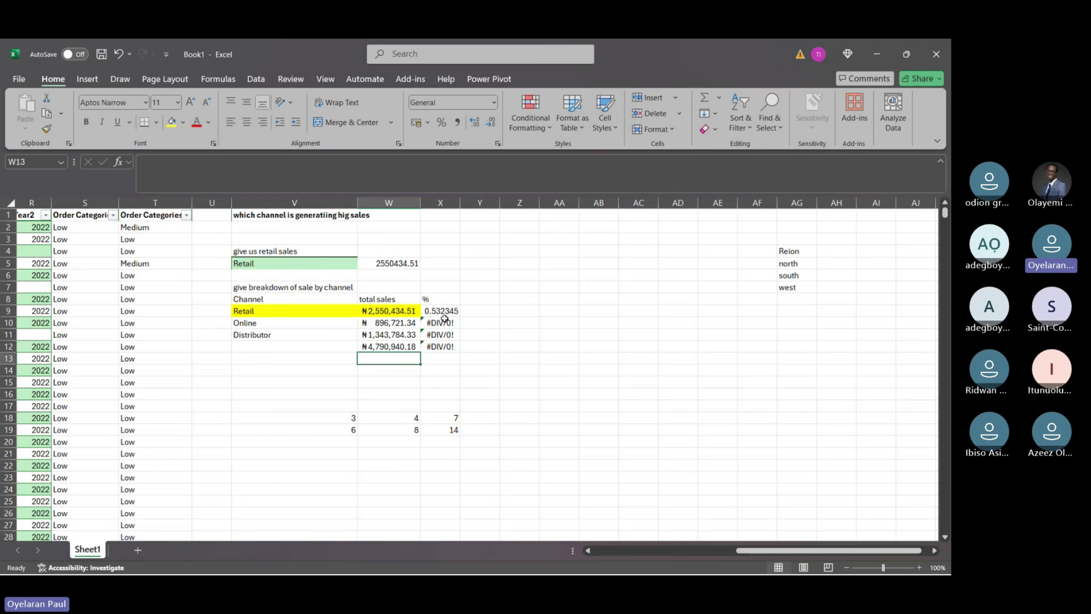
left_click(446, 334)
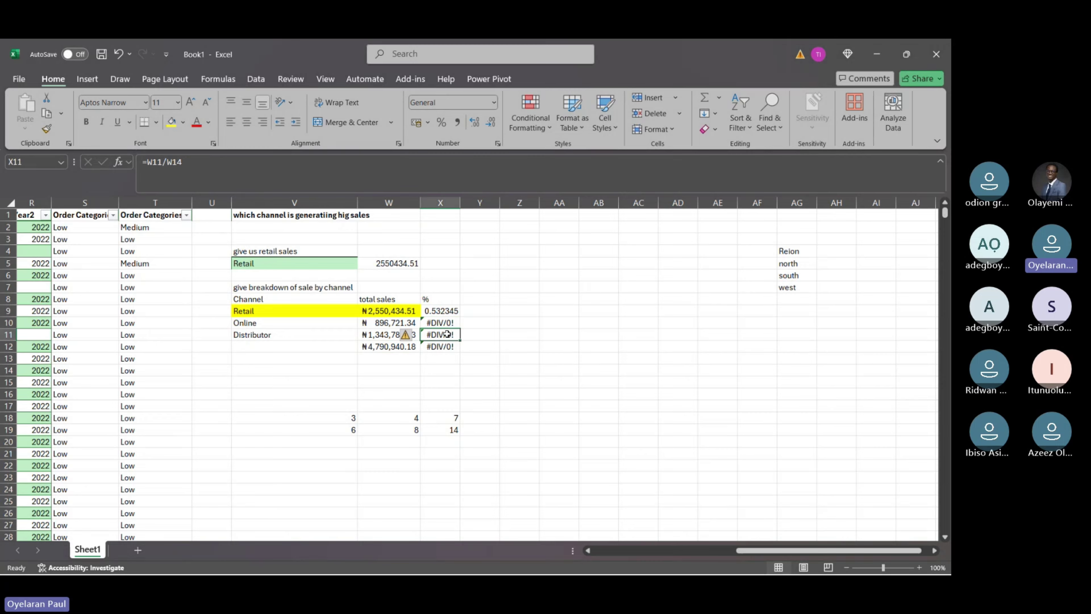
left_click(405, 369)
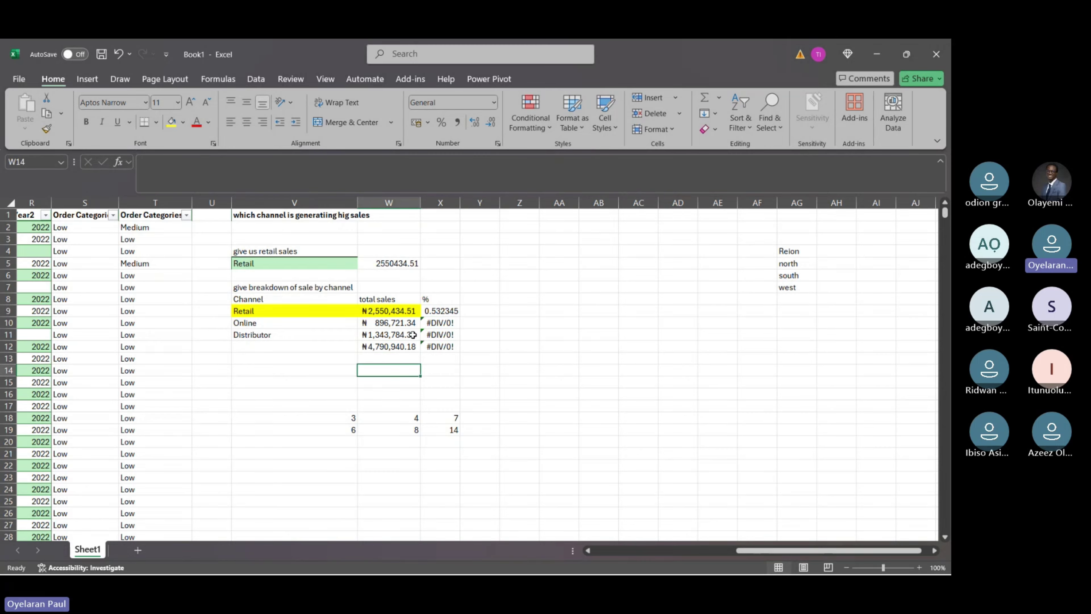
left_click(440, 311)
left_click(458, 418)
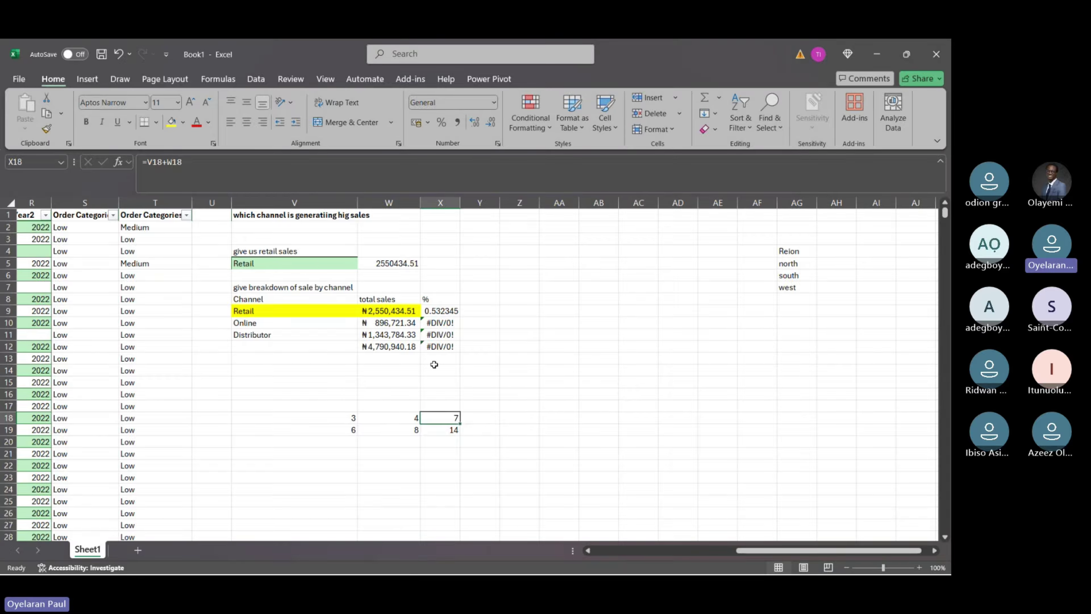
left_click(445, 309)
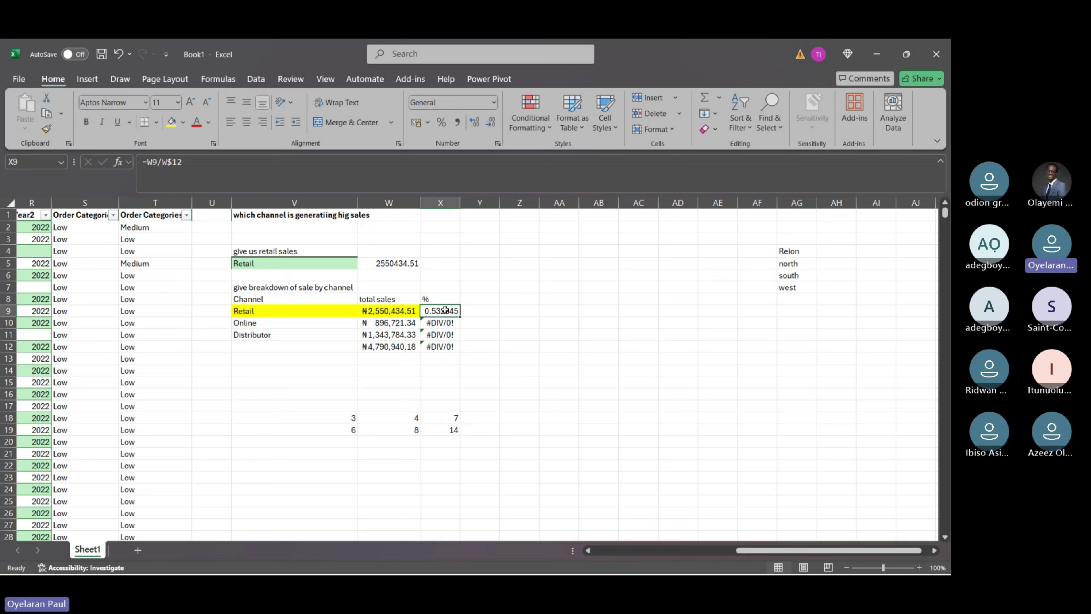